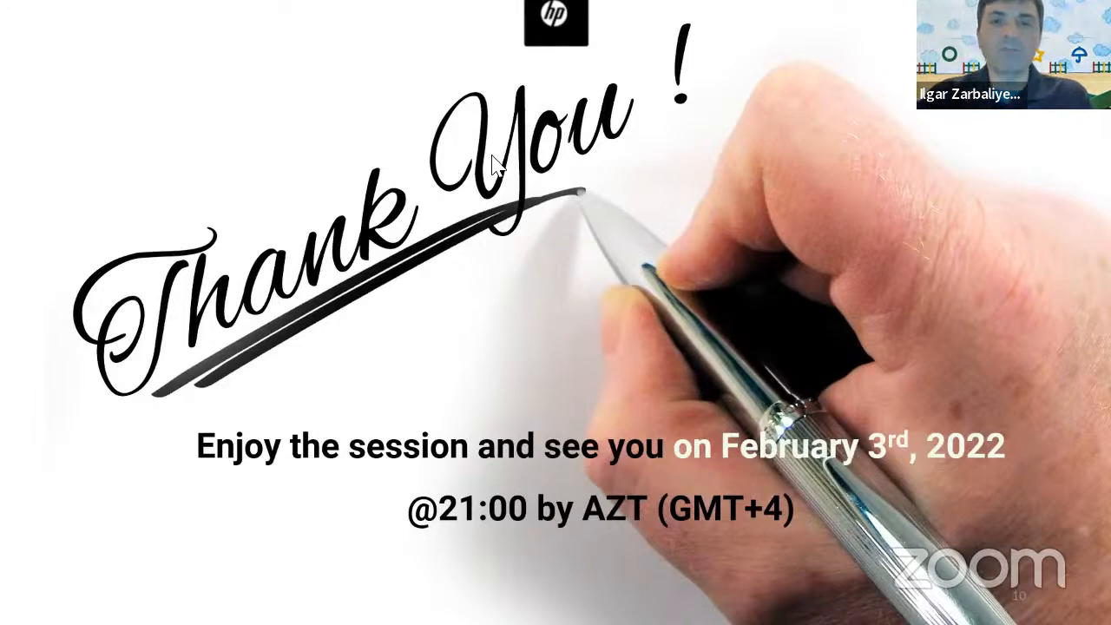
End the slide show, minimize the presentation, and switch to Chrome to view the Zoom Active Hosts Report.
key(Escape)
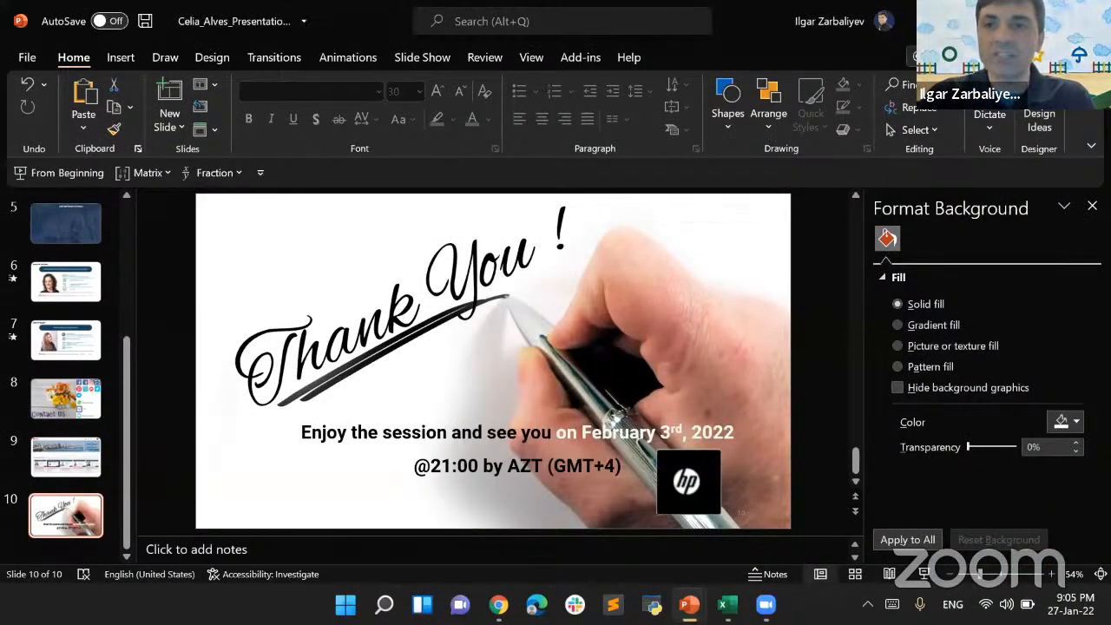
click(1009, 19)
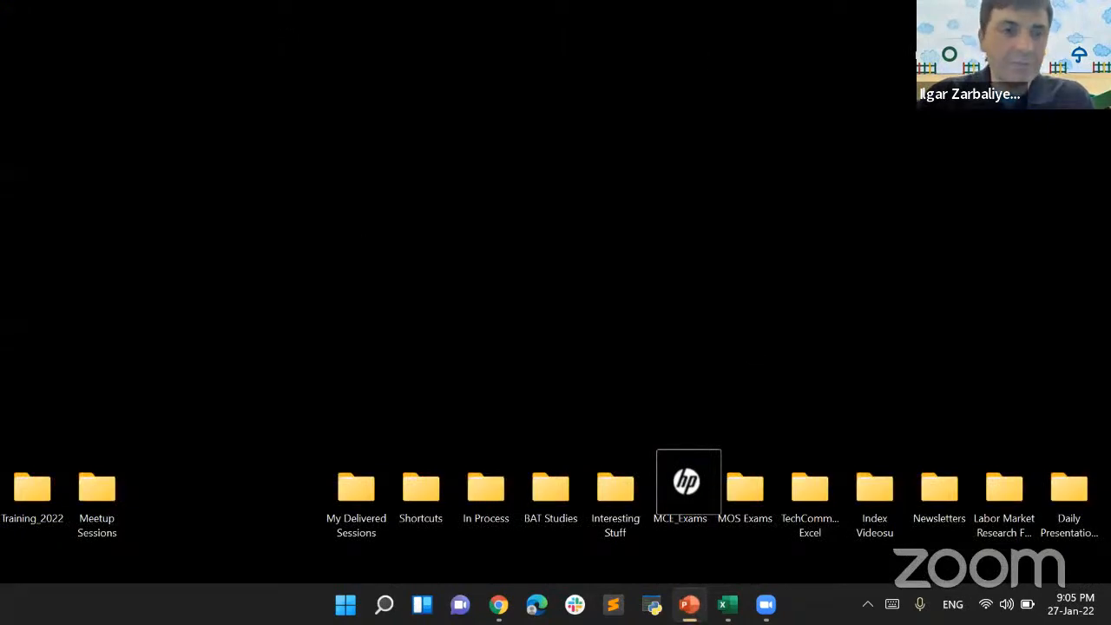
click(498, 604)
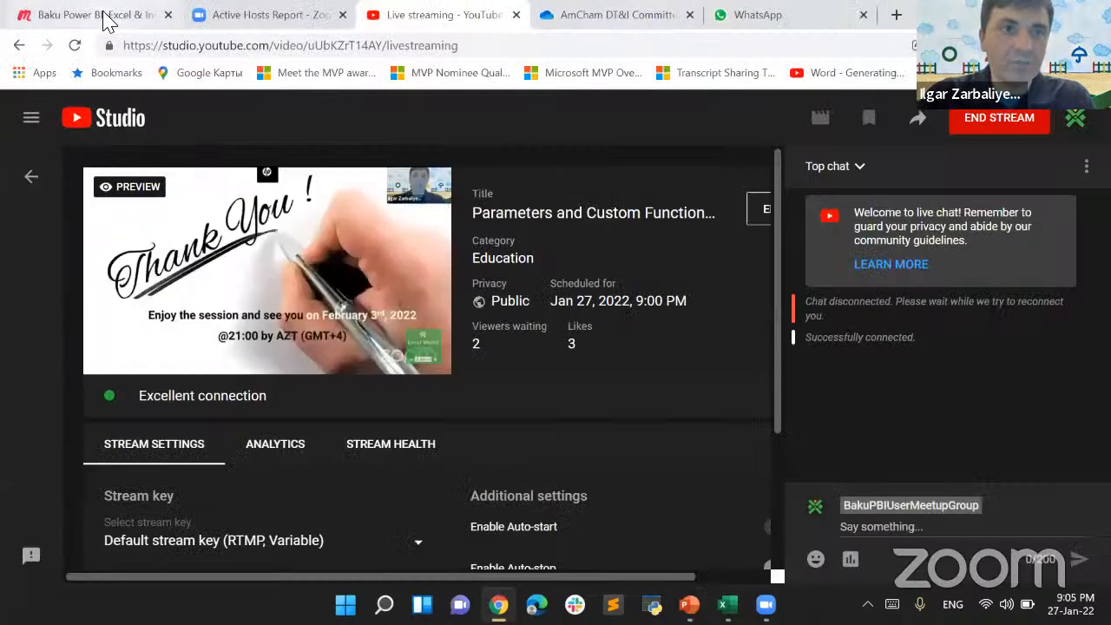
click(106, 19)
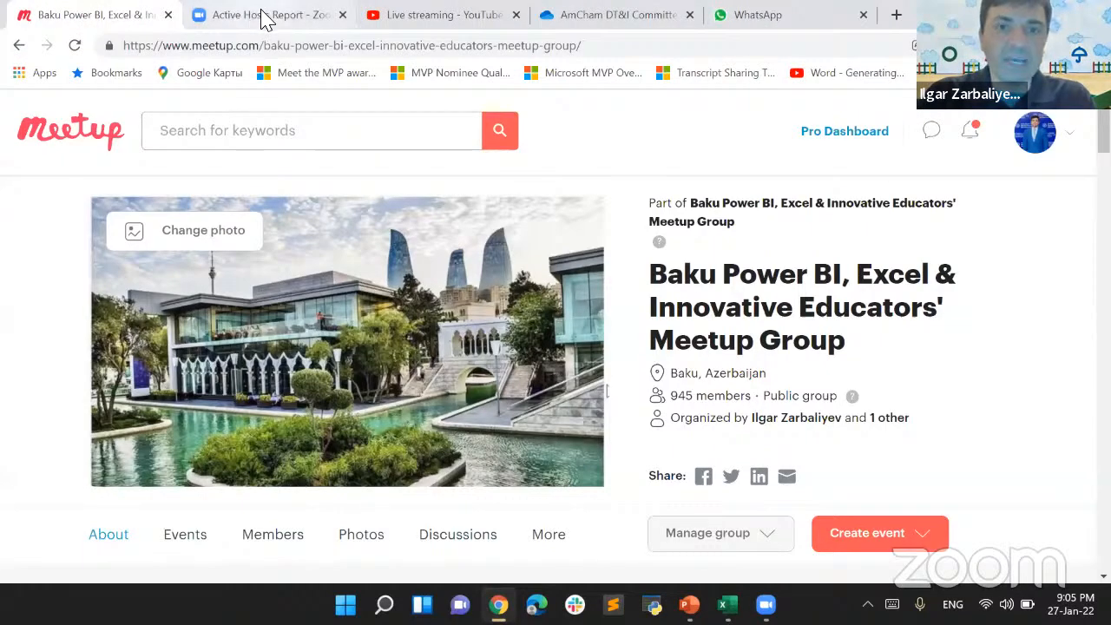
click(264, 19)
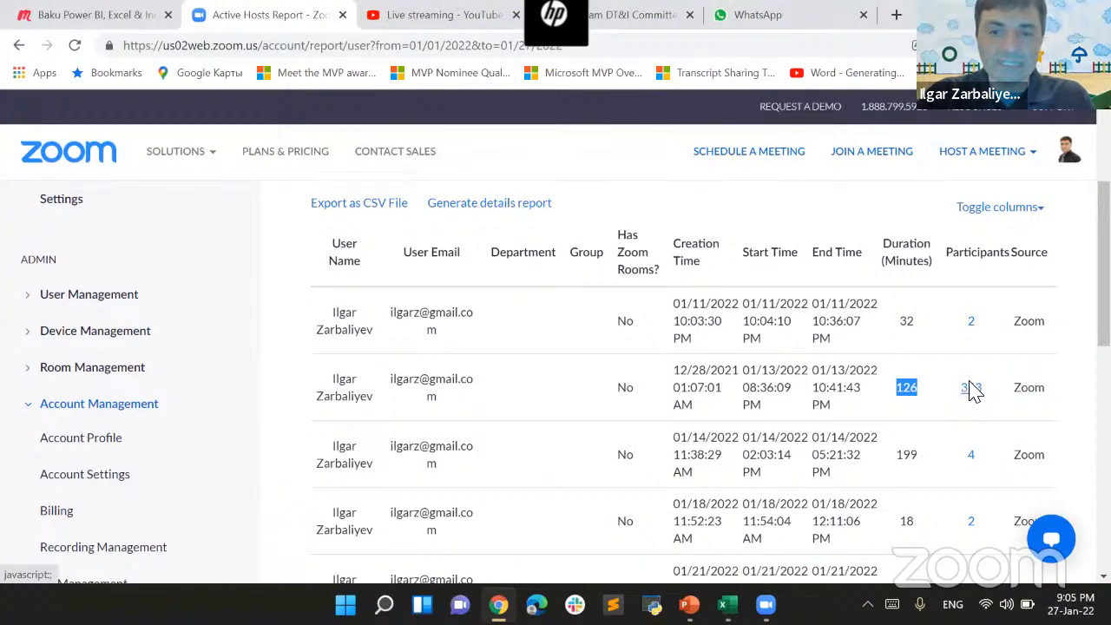
Switch to Draw_List.xlsx in Excel and look through the whole attendance table on the Participants sheet.
click(727, 604)
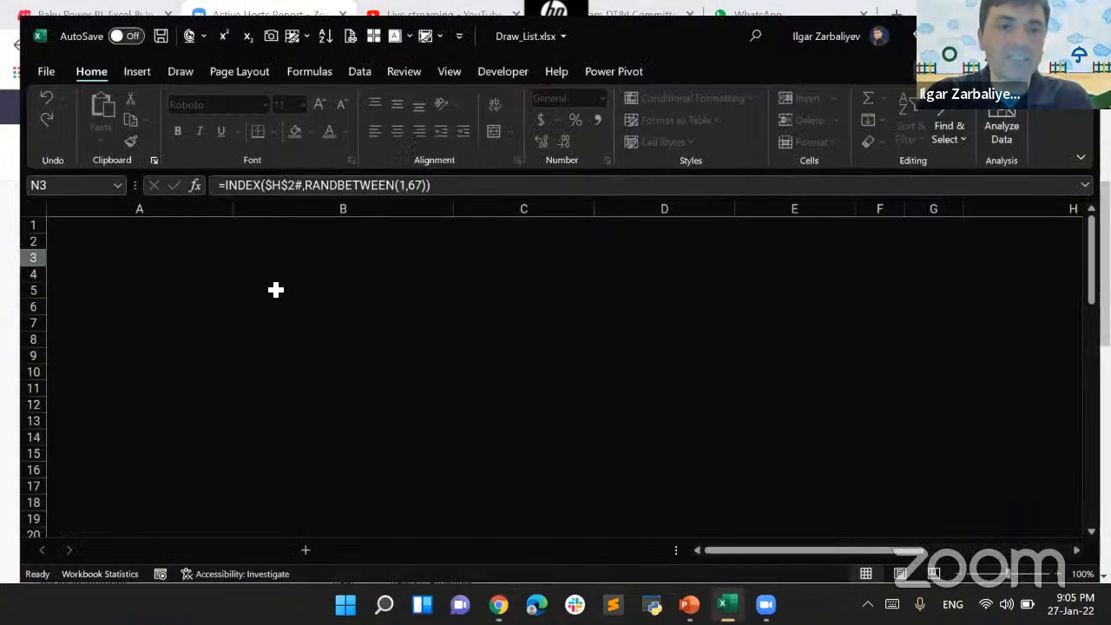
scroll(159, 303, up, 1)
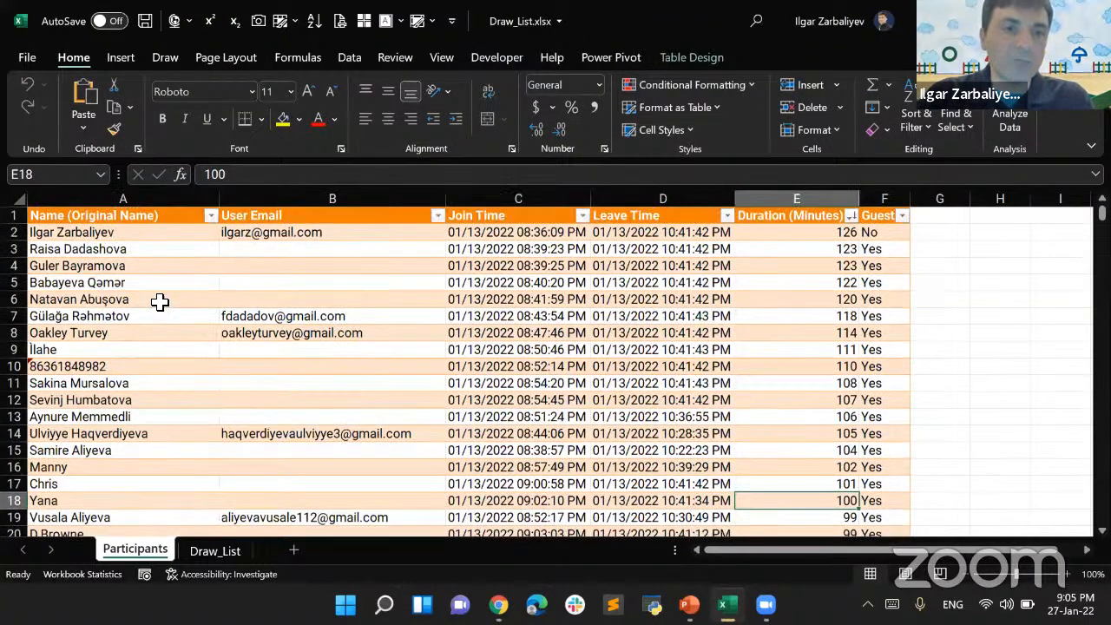
scroll(140, 386, down, 9)
scroll(144, 402, down, 20)
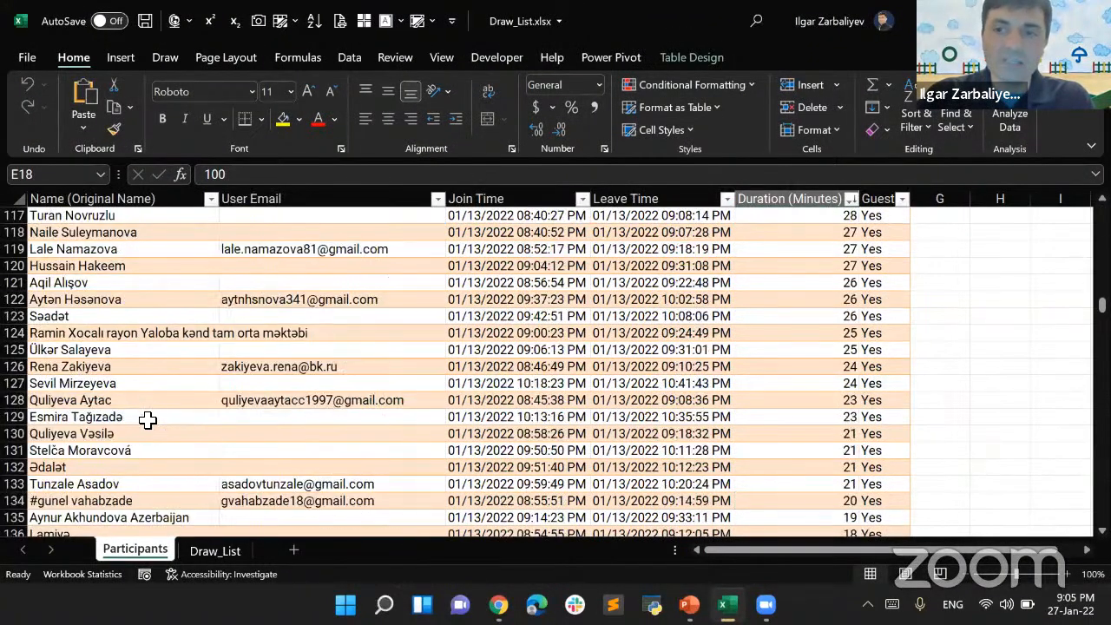
scroll(158, 480, down, 20)
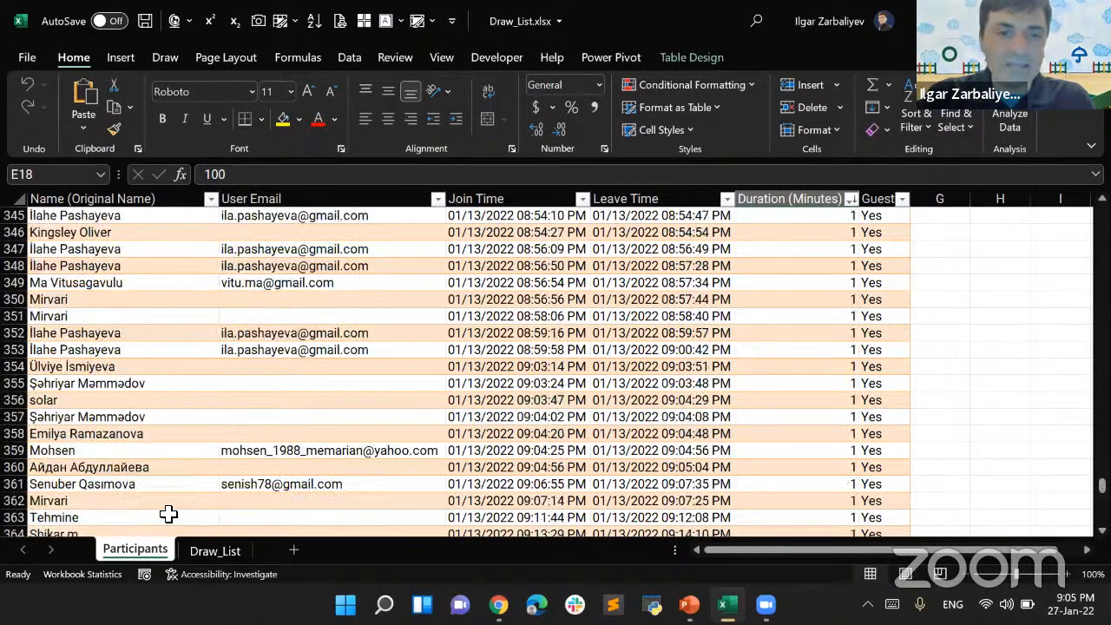
scroll(129, 454, up, 4)
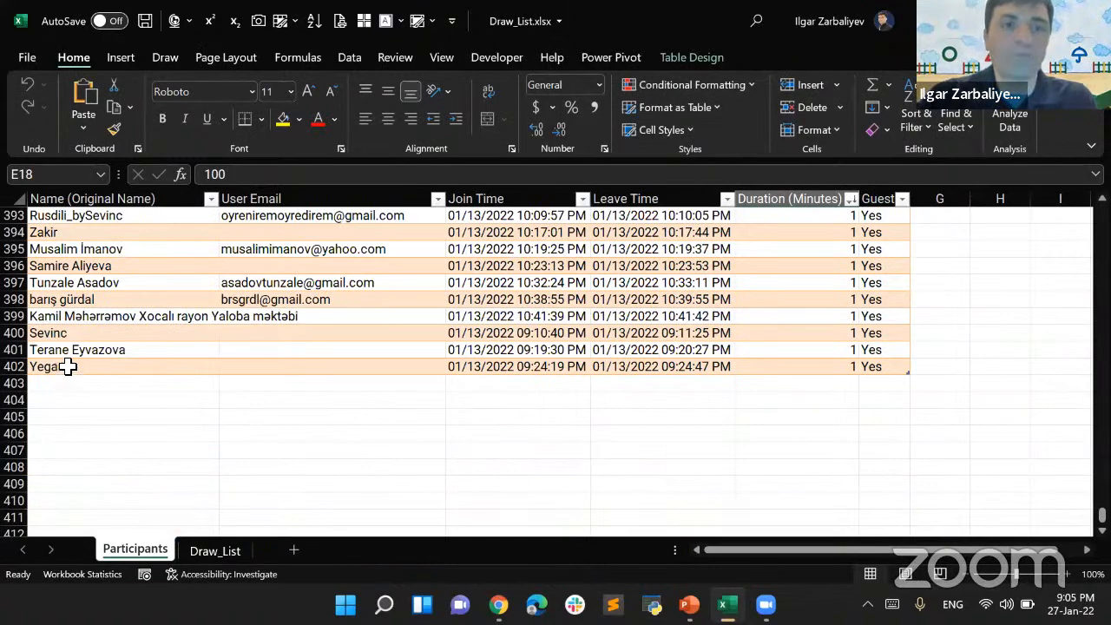
scroll(556, 338, up, 2)
drag(1100, 514, 146, 349)
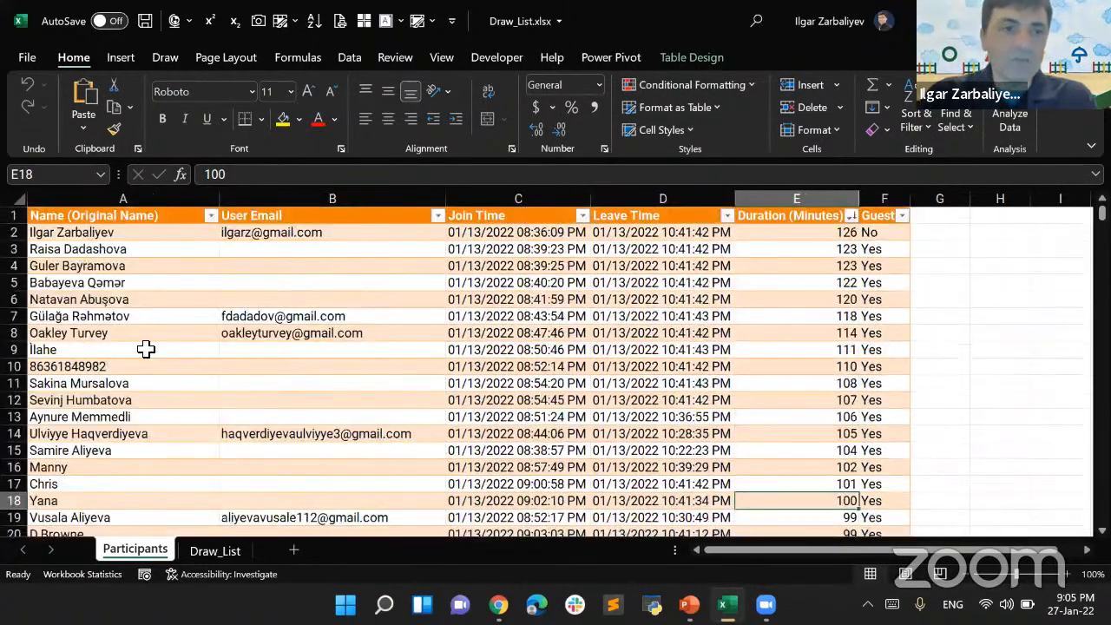
Search the Participants sheet for a participant by first name and check that person's duration in minutes.
click(145, 348)
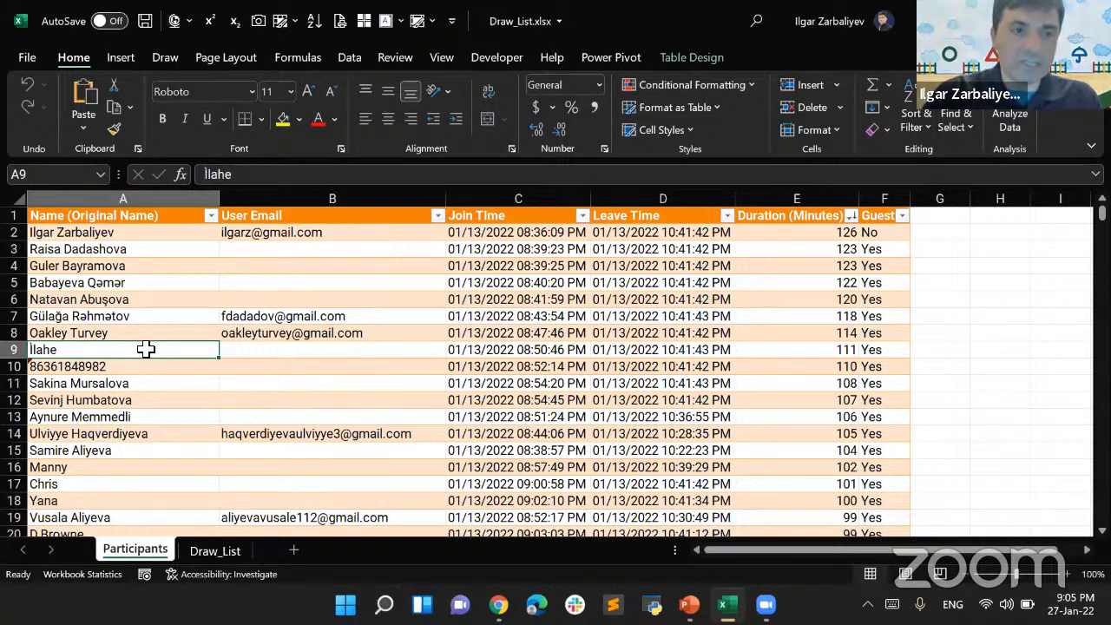
key(ctrl+f)
text(yana)
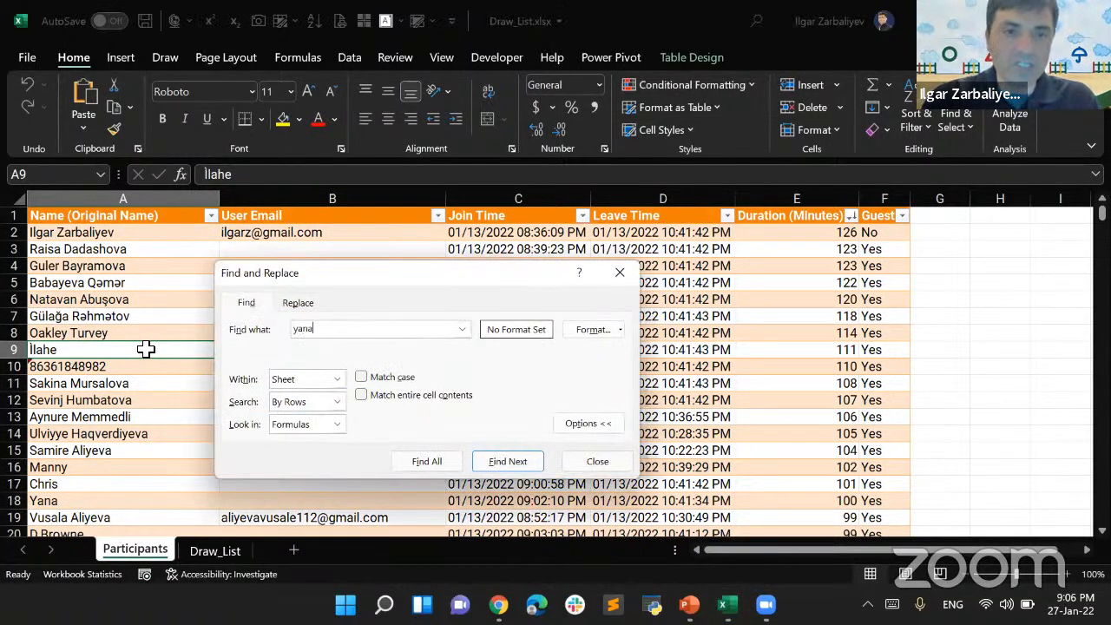
key(Return)
key(Escape)
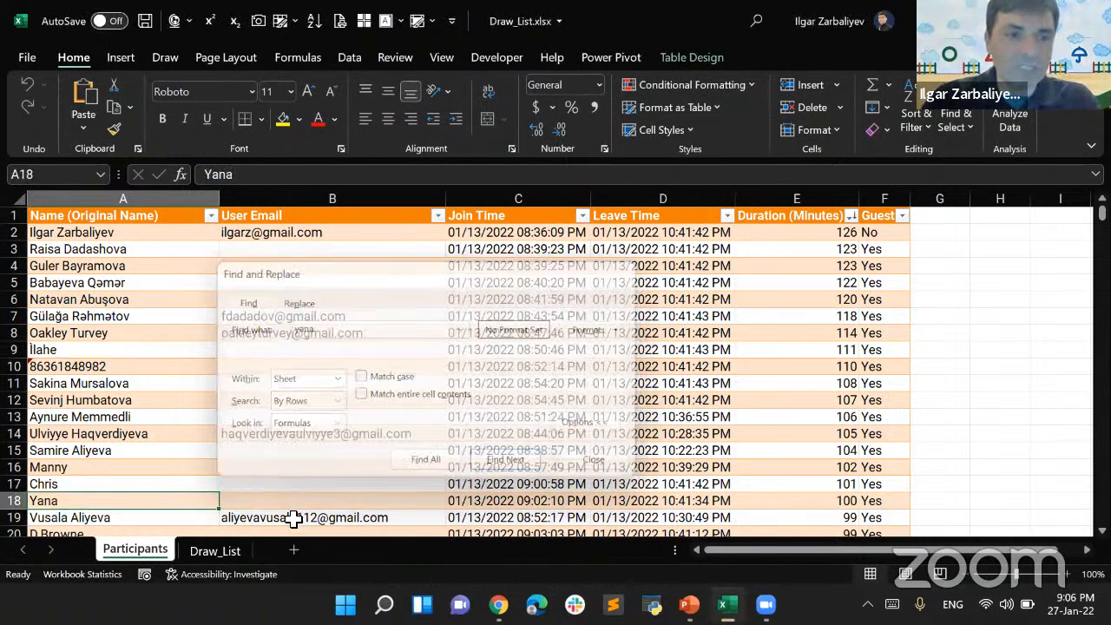
key(Right)
key(Right)
key(Right)
key(Right)
key(Right)
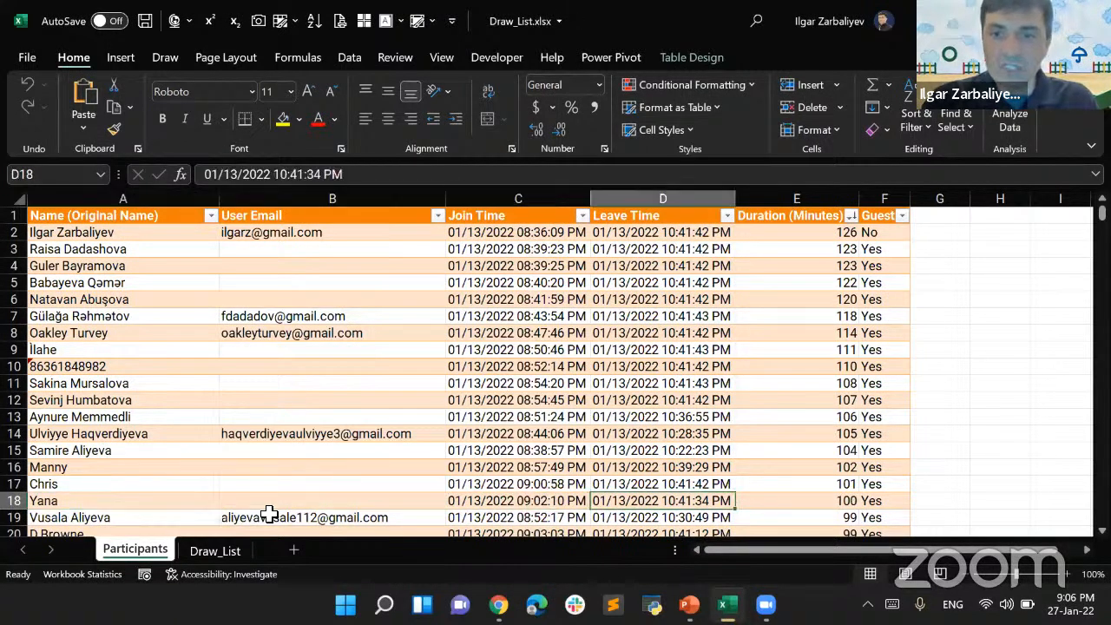
key(Left)
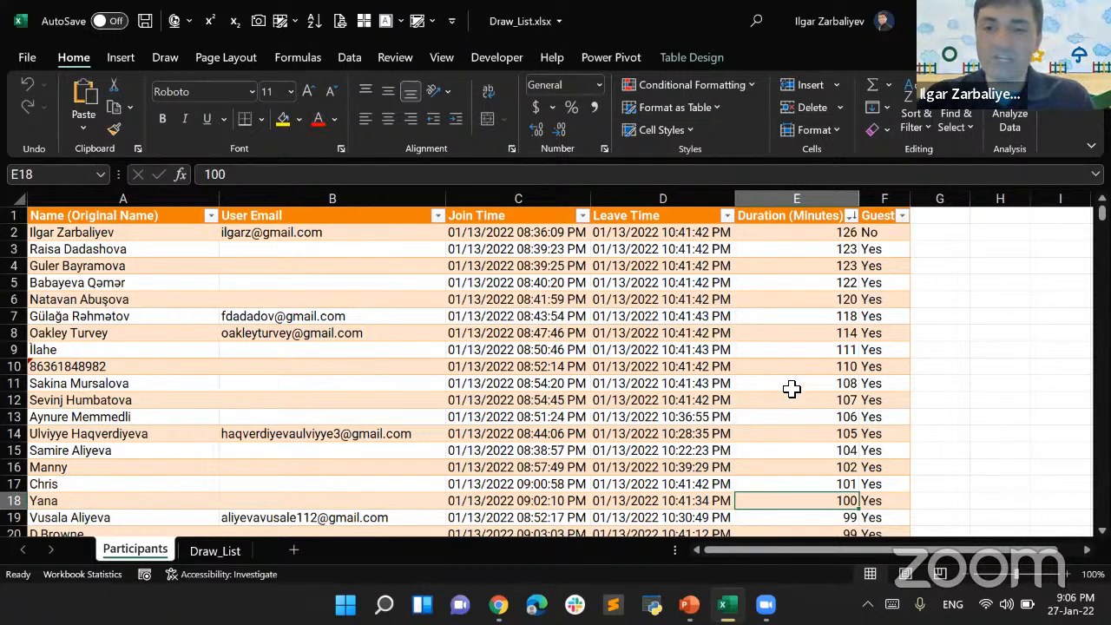
Open the Draw_List sheet and examine its attendance table and the sorted Unique Participants list in column H.
click(211, 546)
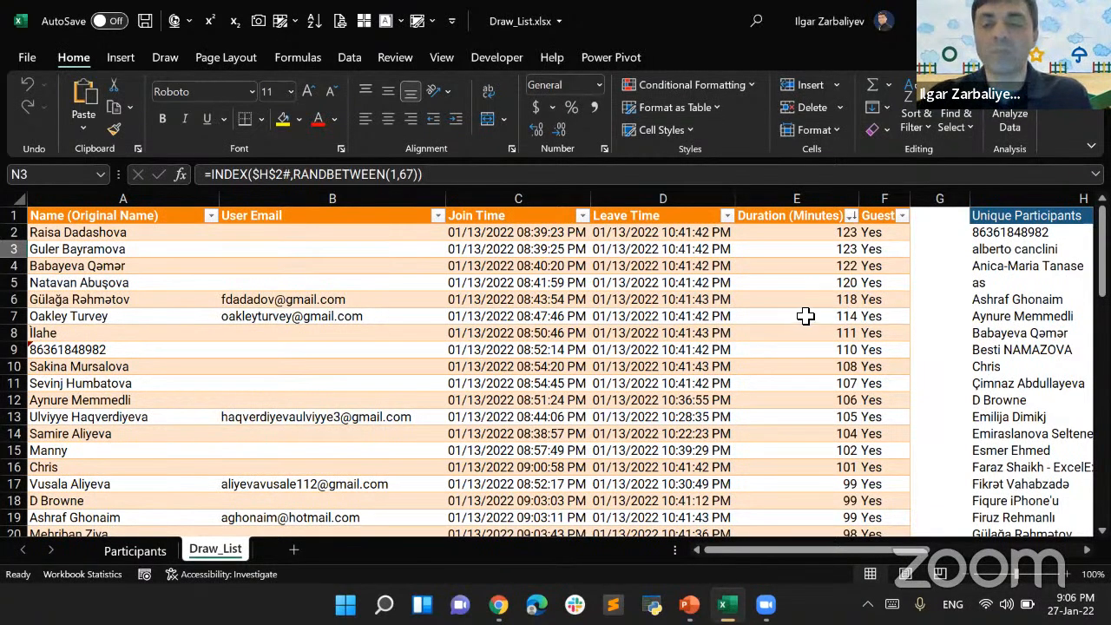
scroll(880, 339, down, 4)
scroll(907, 347, up, 4)
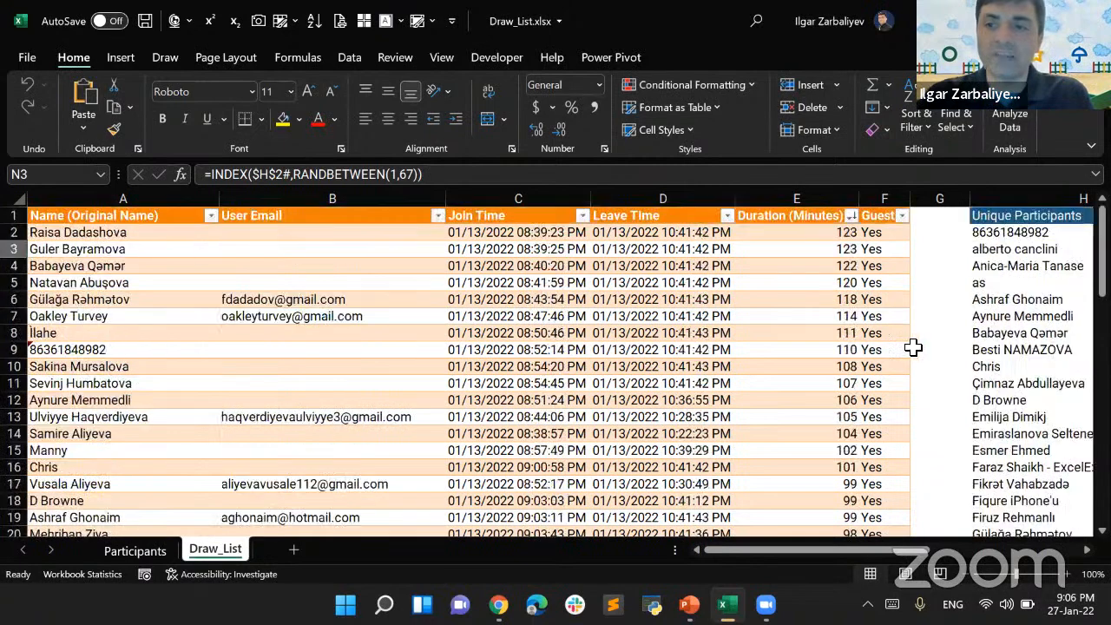
click(998, 265)
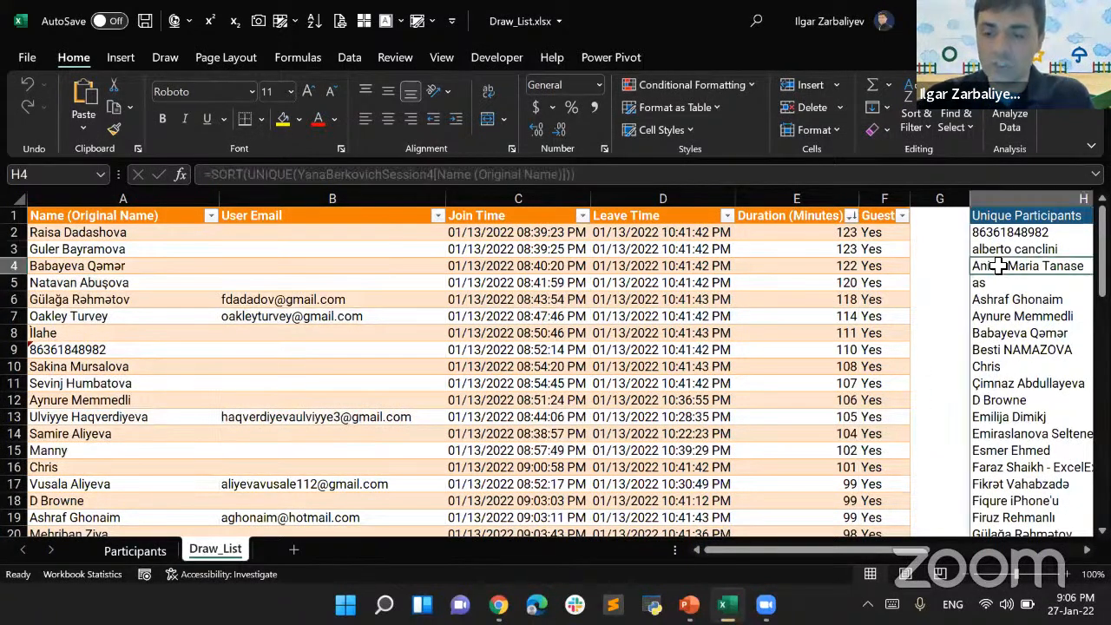
key(Right)
key(Right)
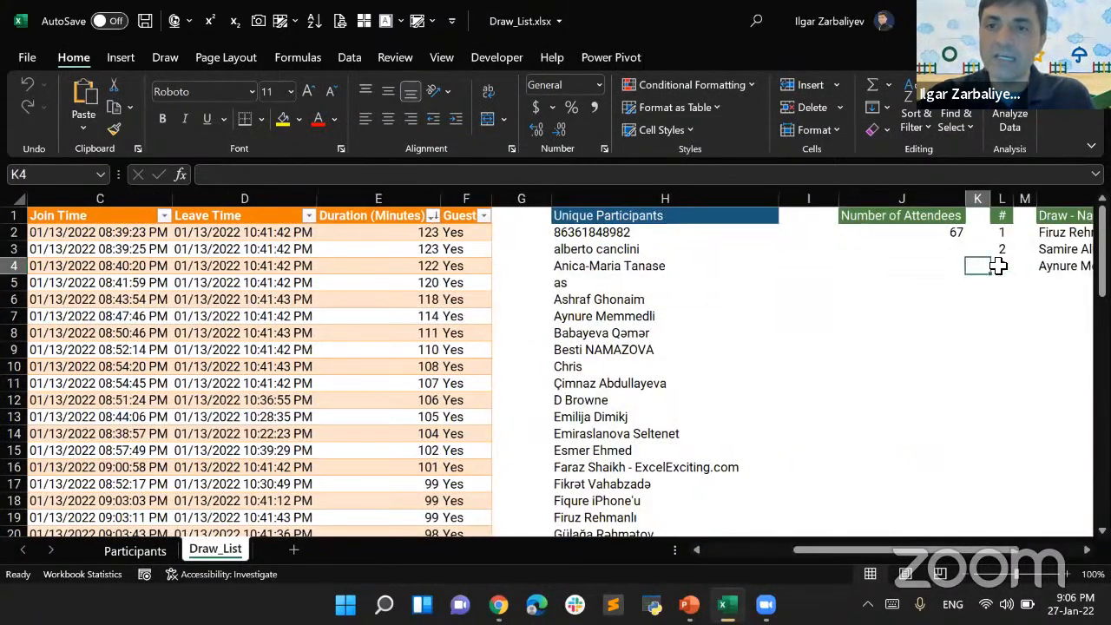
key(Up)
key(Up)
key(Left)
key(Left)
key(Left)
key(Right)
key(Down)
key(Down)
key(Down)
key(Down)
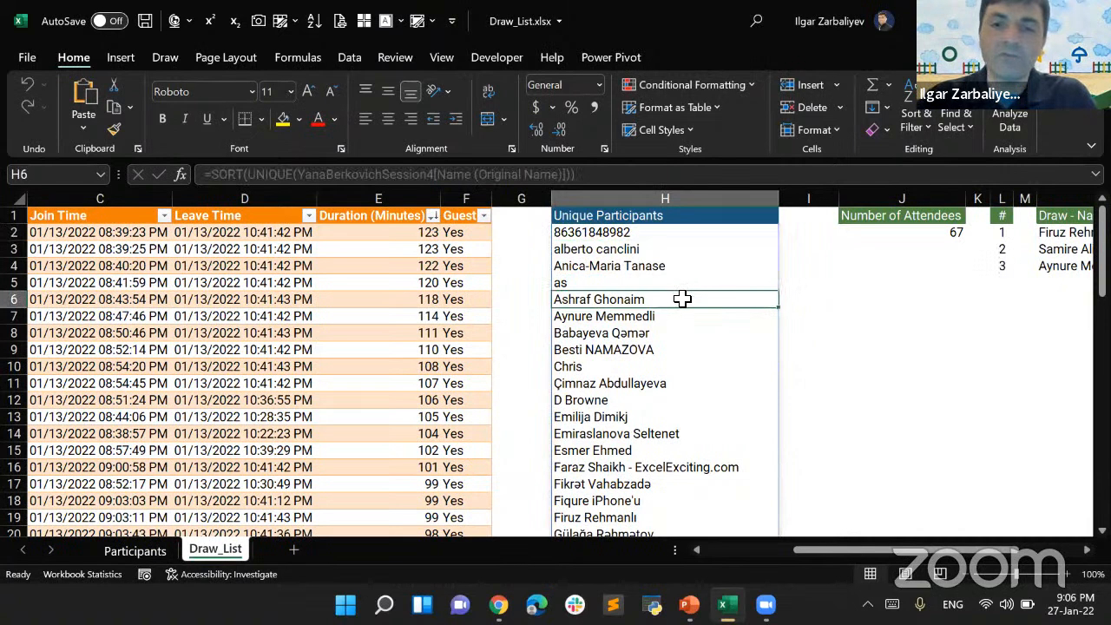
Examine the random draw formula in N2 and the email lookup formula in Q2.
click(1051, 235)
key(Right)
key(Right)
key(Right)
key(Right)
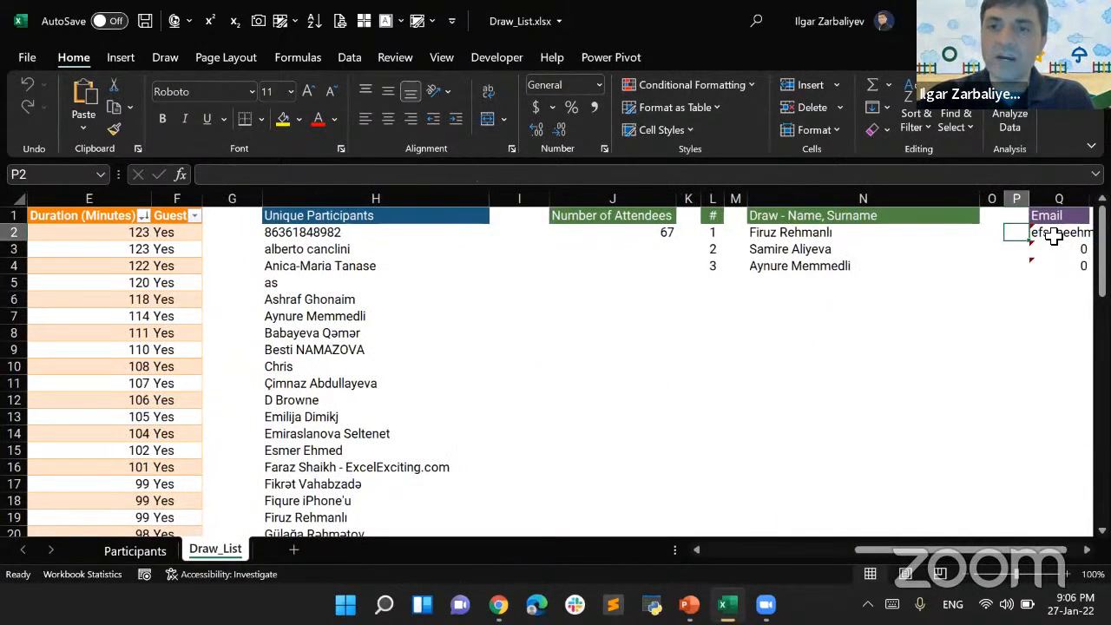
key(Left)
key(Left)
key(Left)
key(Left)
key(Left)
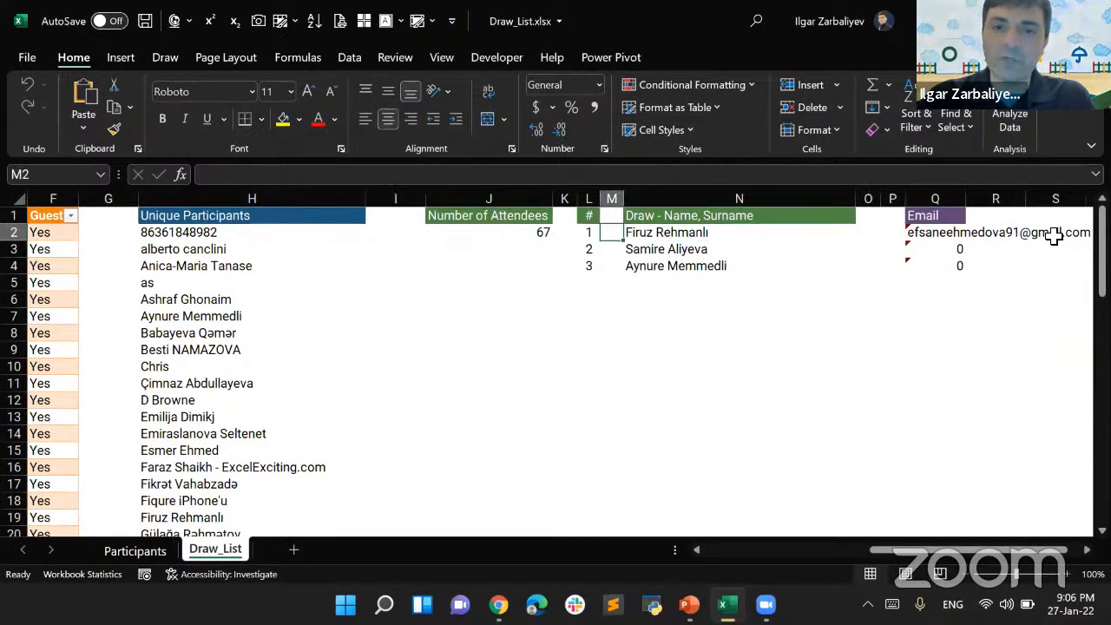
key(Right)
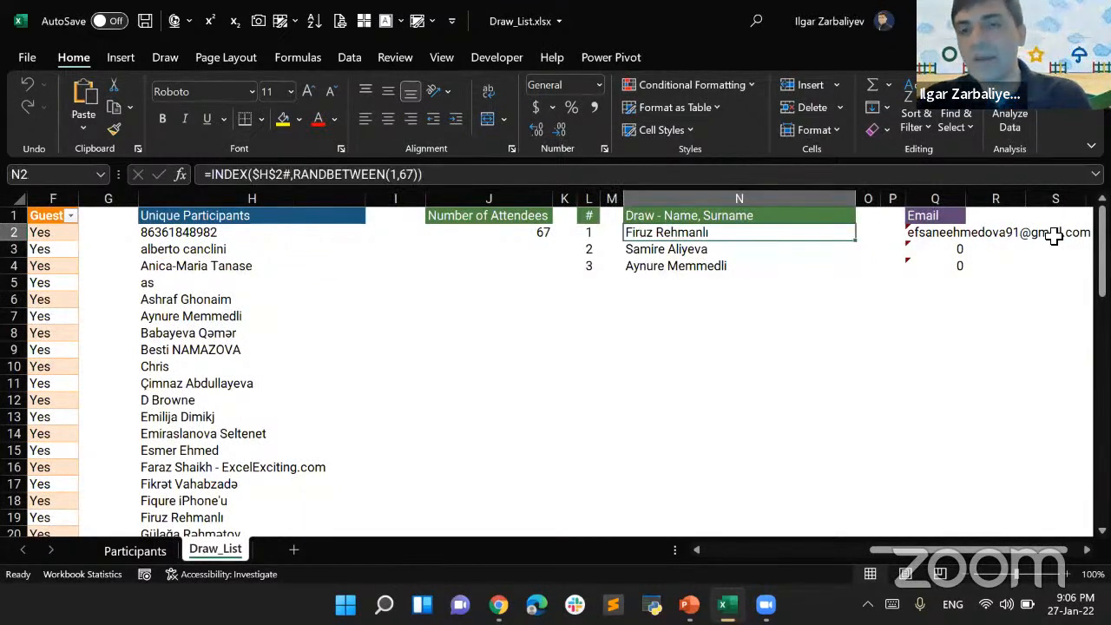
key(Right)
key(Right)
key(Right)
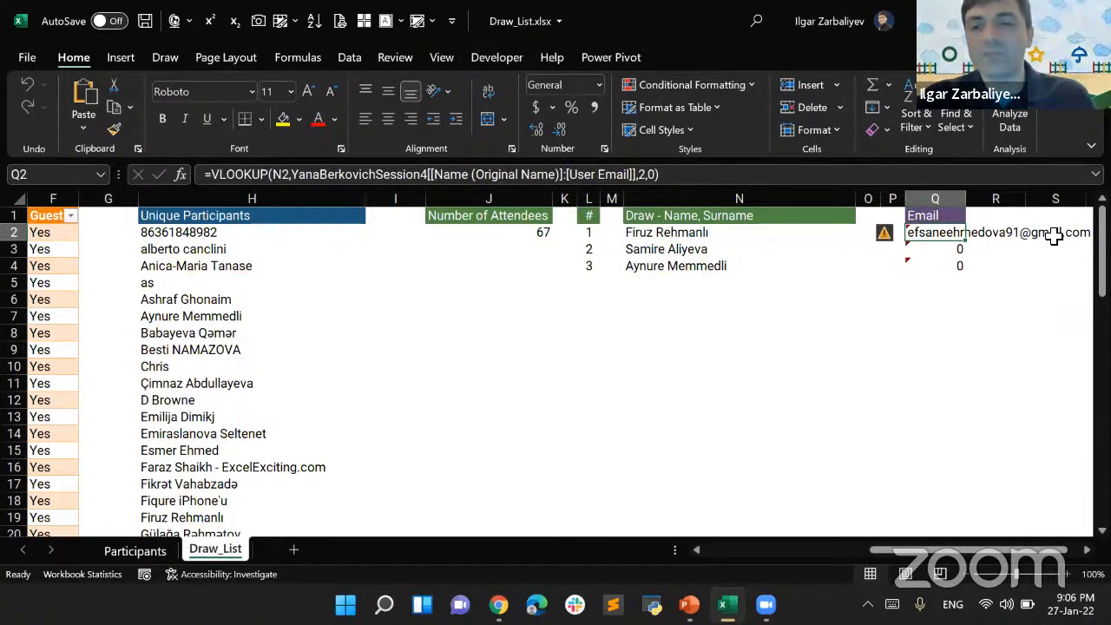
Go back along row 2 to the start of the attendance table and check the User Email column.
key(Left)
key(Left)
key(Left)
key(Left)
key(Left)
key(Left)
key(Left)
key(Left)
key(Left)
key(Left)
key(Left)
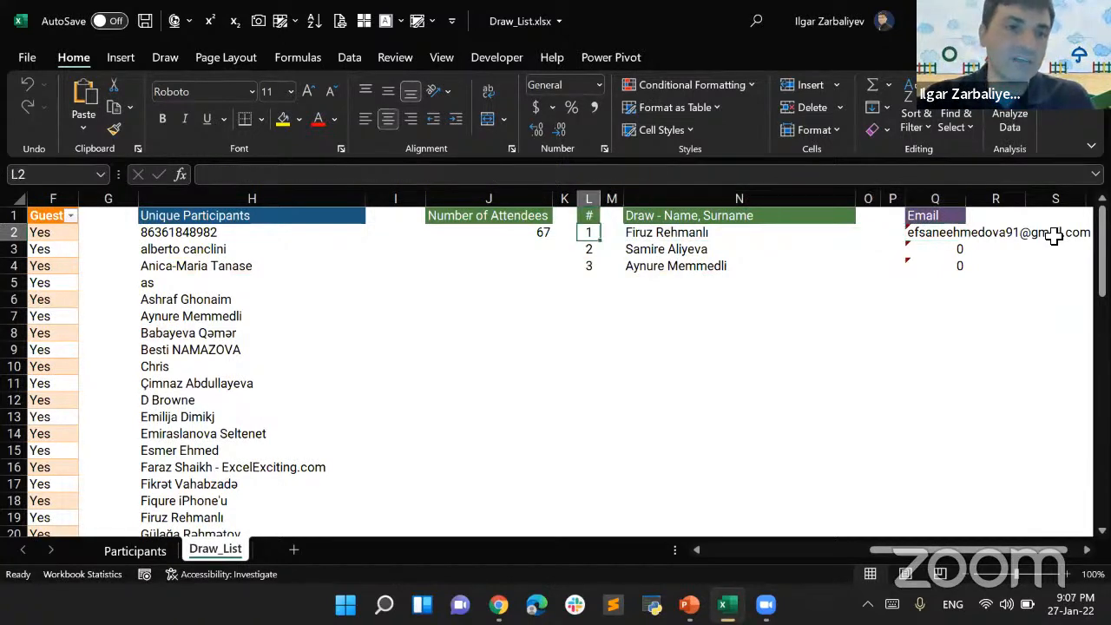
key(Left)
key(Left)
key(Left)
key(Left)
key(Left)
key(Right)
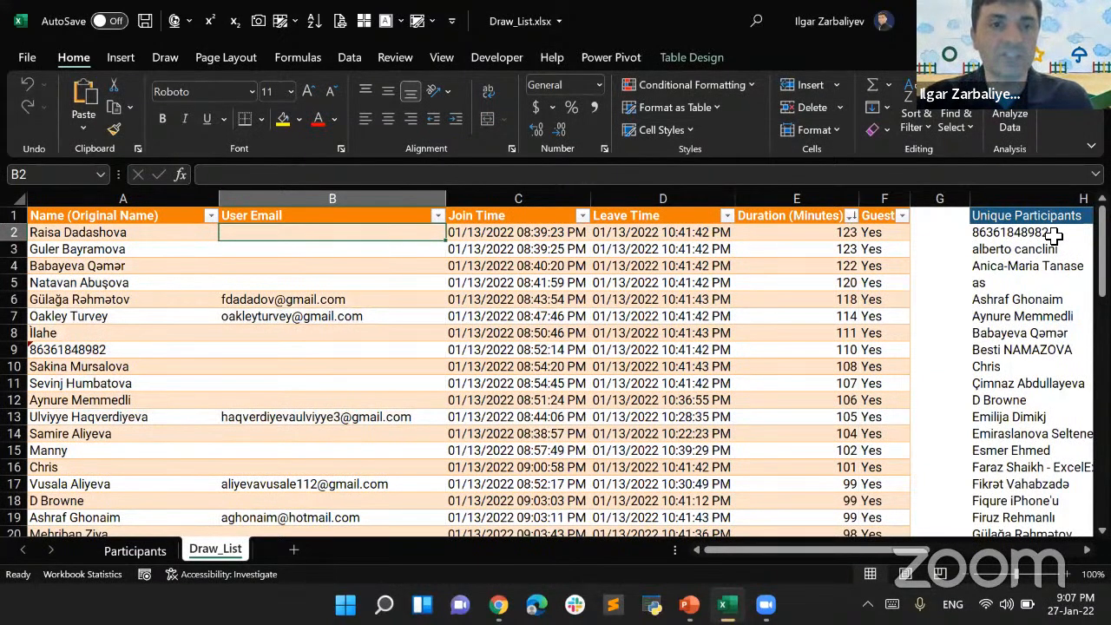
Review row 2 from the attendance table through the Number of Attendees formula to the first drawn name in N2.
key(Right)
key(Right)
key(Right)
key(Right)
key(Right)
key(Right)
key(Right)
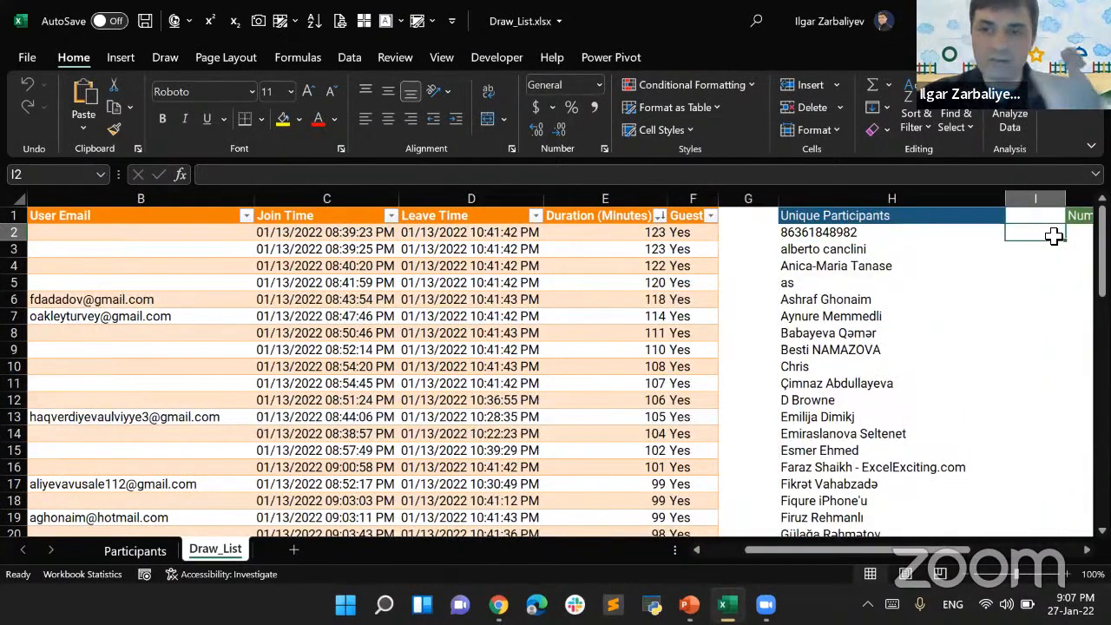
key(Right)
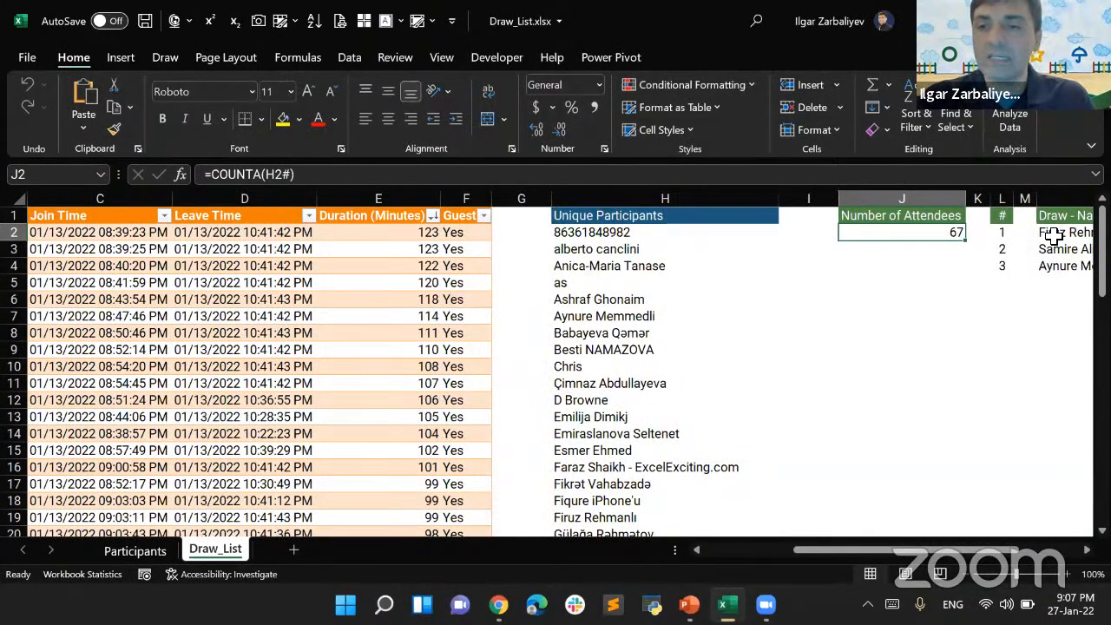
key(Right)
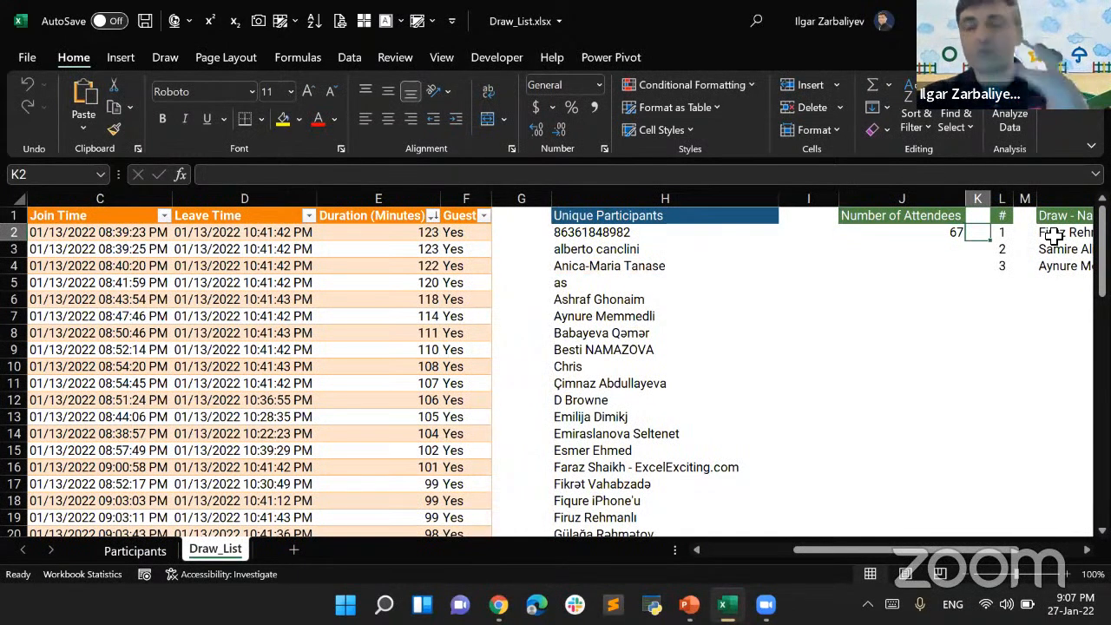
key(Right)
key(Right)
key(Right)
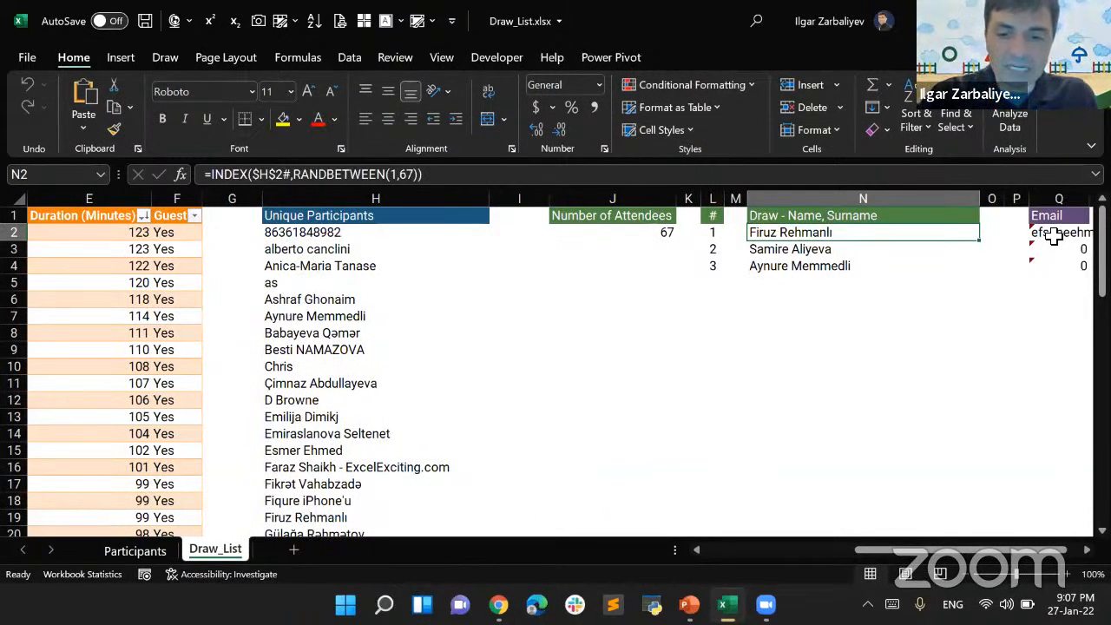
Recalculate the sheet repeatedly to redraw the three random names in the Draw - Name, Surname column.
key(F9)
key(F9)
key(F9)
key(F9)
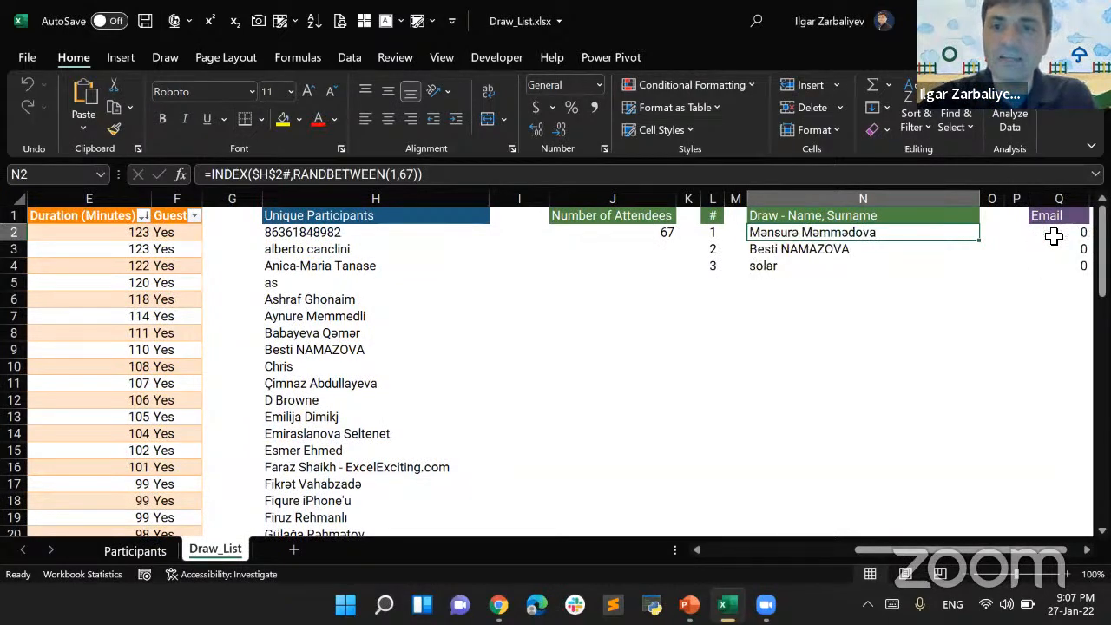
key(F9)
key(F9)
key(F9)
key(F9)
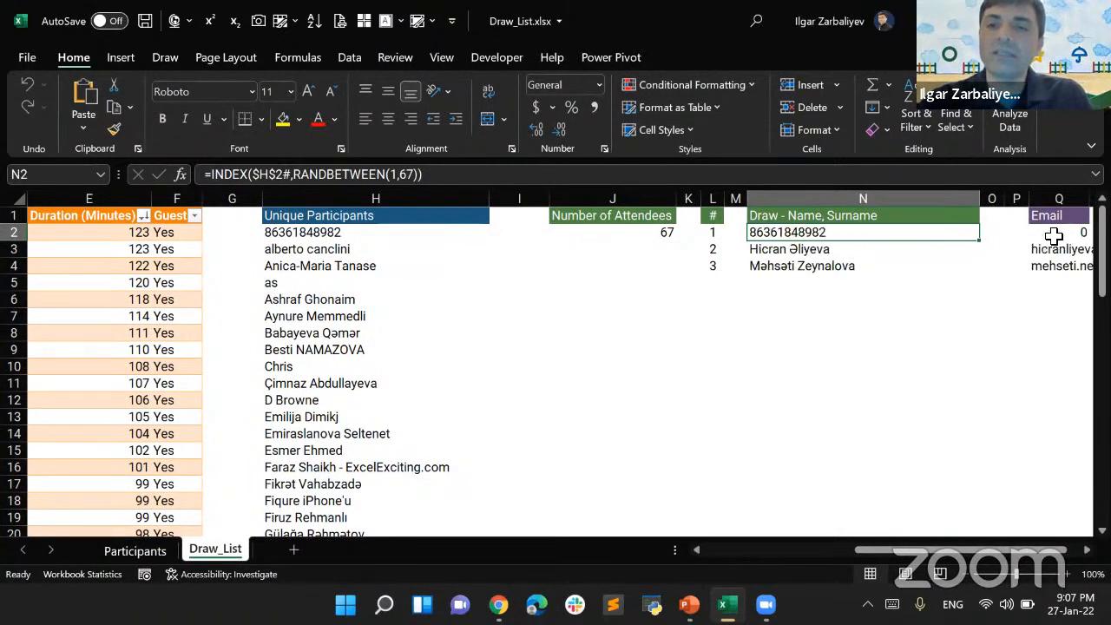
key(F9)
key(F9)
key(F9)
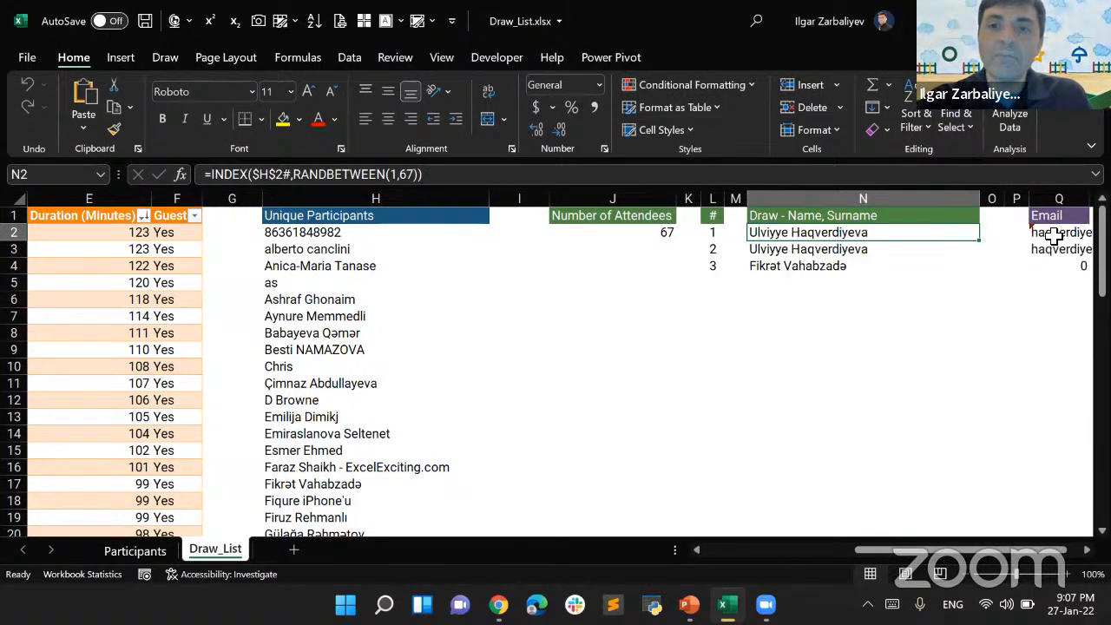
key(F9)
key(F9)
key(F9)
key(F9)
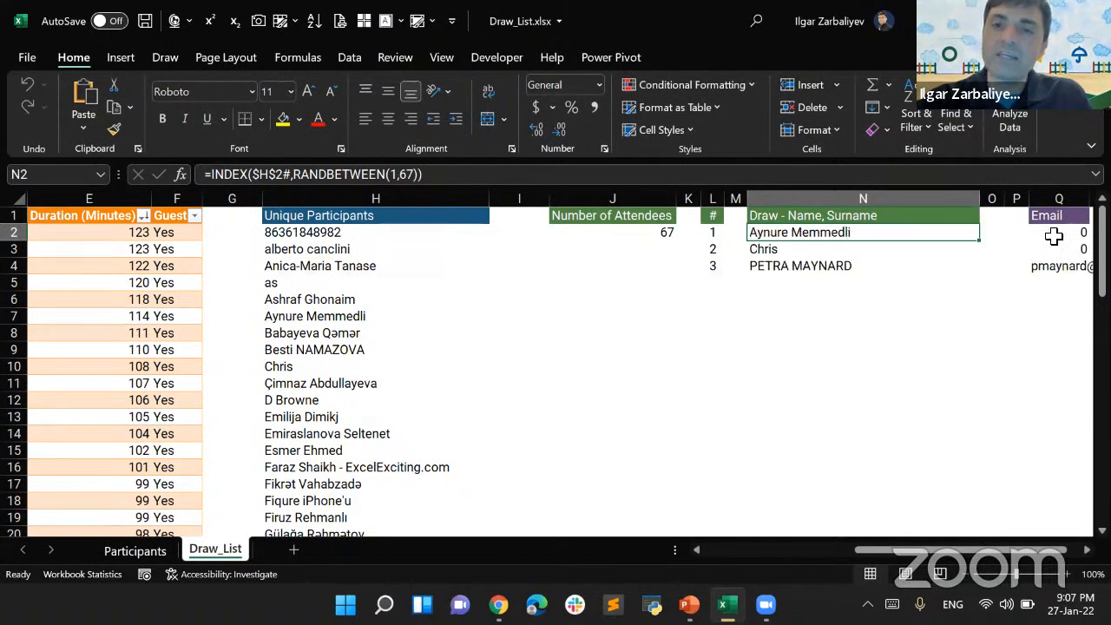
Keep recalculating the sheet to draw the final three random winners together with their looked-up emails.
key(F9)
key(F9)
key(F9)
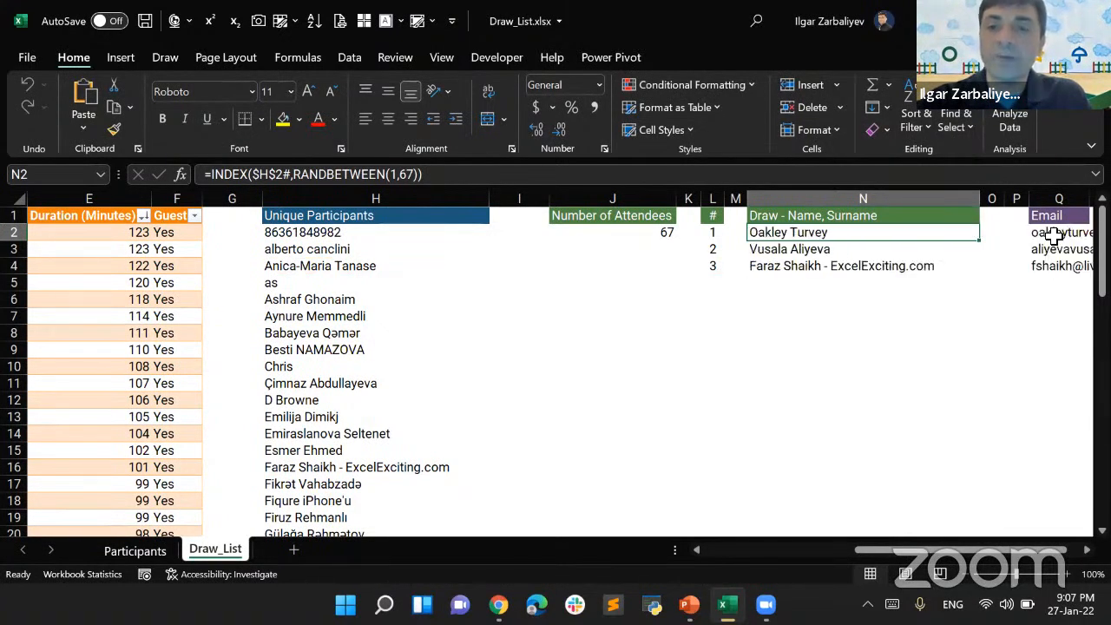
key(F9)
key(F9)
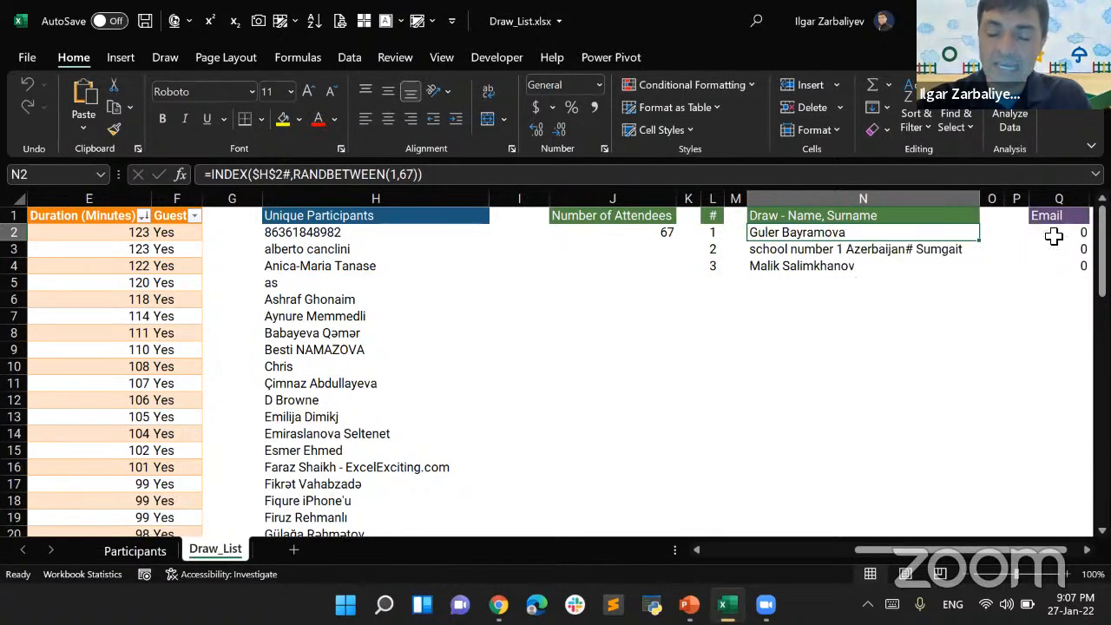
key(F9)
key(F9)
key(F9)
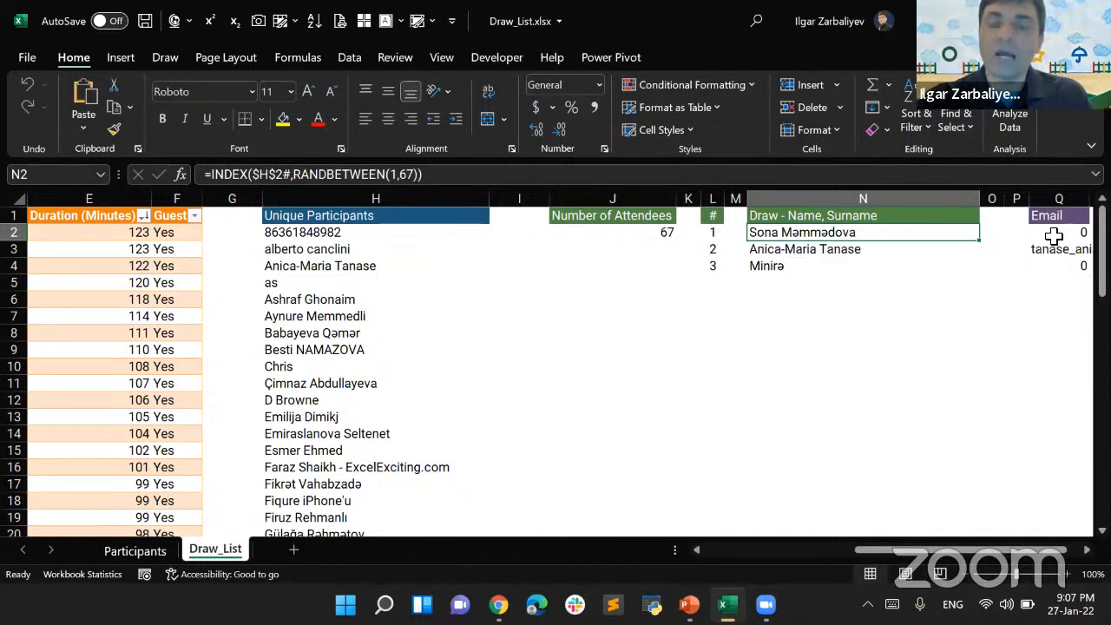
key(F9)
key(F9)
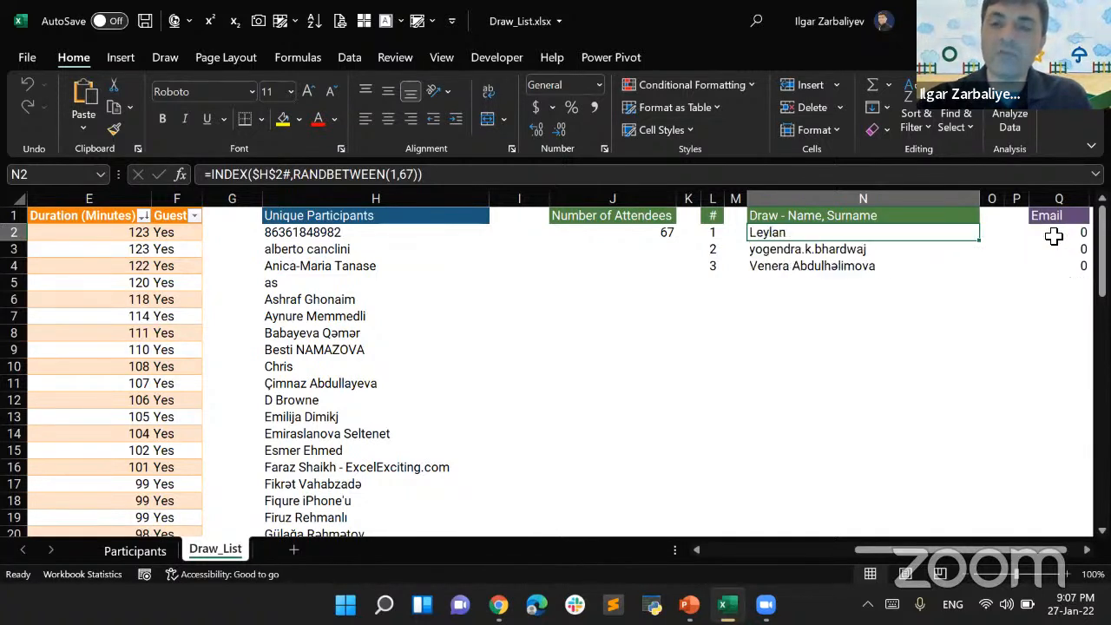
key(F9)
key(F9)
key(F9)
key(F9)
key(F9)
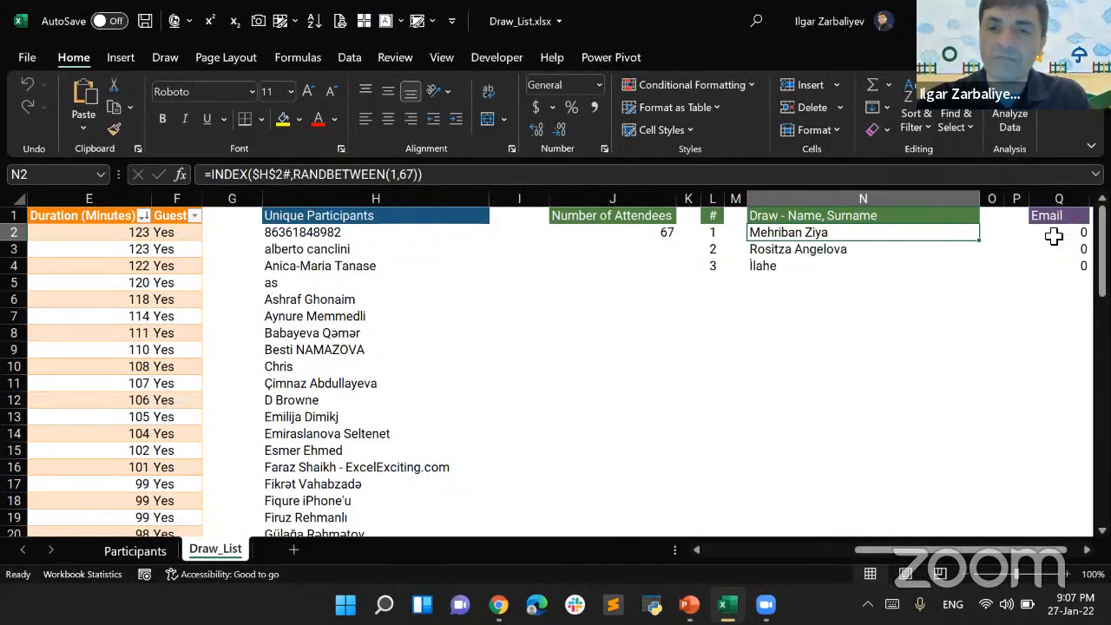
key(F9)
key(F9)
key(F9)
key(F9)
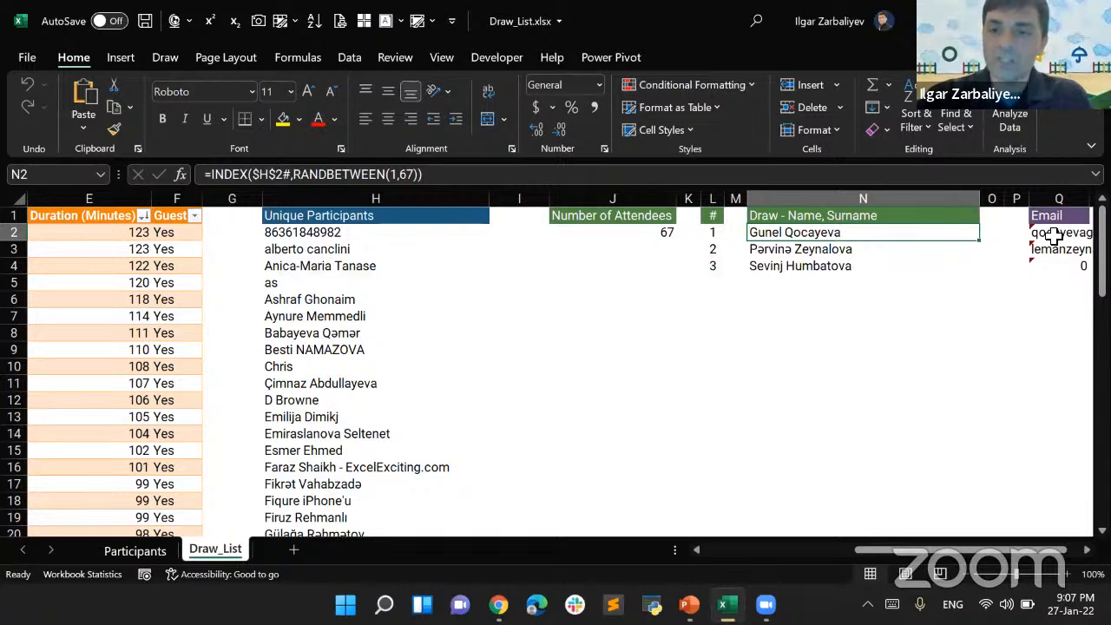
Bring the whole Email column into view along row 2 and check the email lookup in Q2.
key(Right)
key(Right)
key(Right)
key(Right)
key(Right)
key(Right)
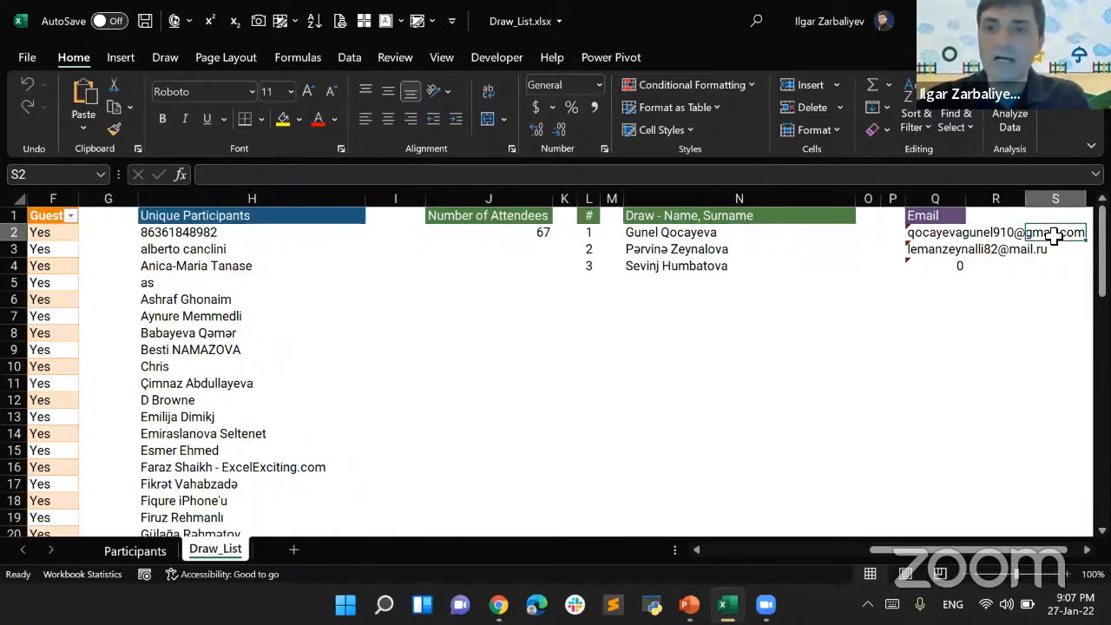
key(Right)
key(Left)
key(Left)
key(Left)
key(Left)
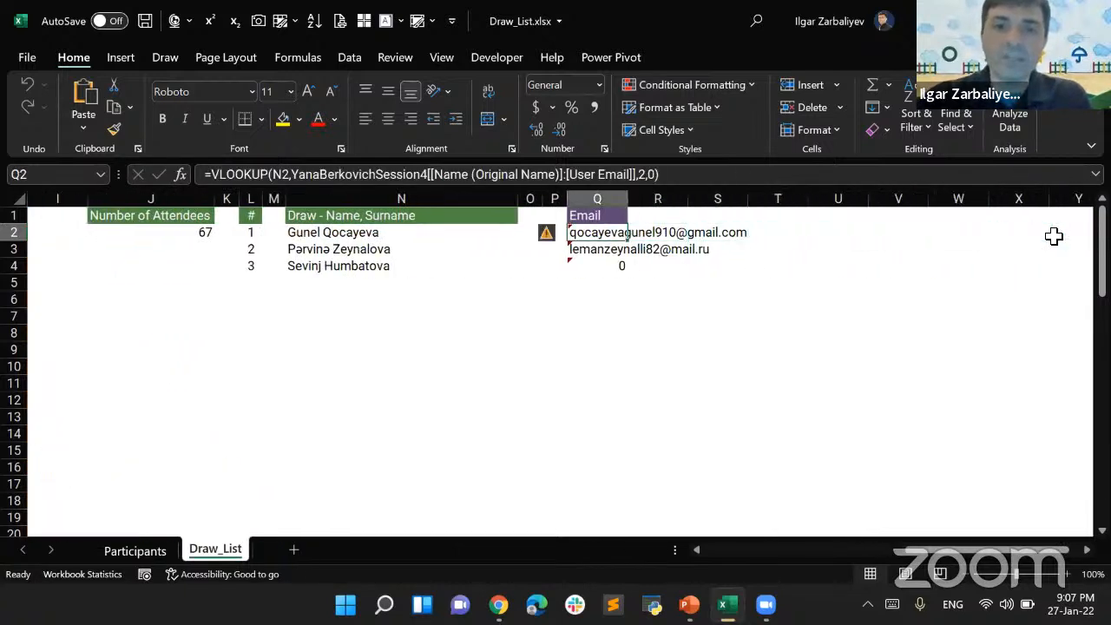
Review the three winners in the Draw - Name, Surname column, finishing on the third name in N4.
key(Left)
key(Left)
key(Left)
key(Left)
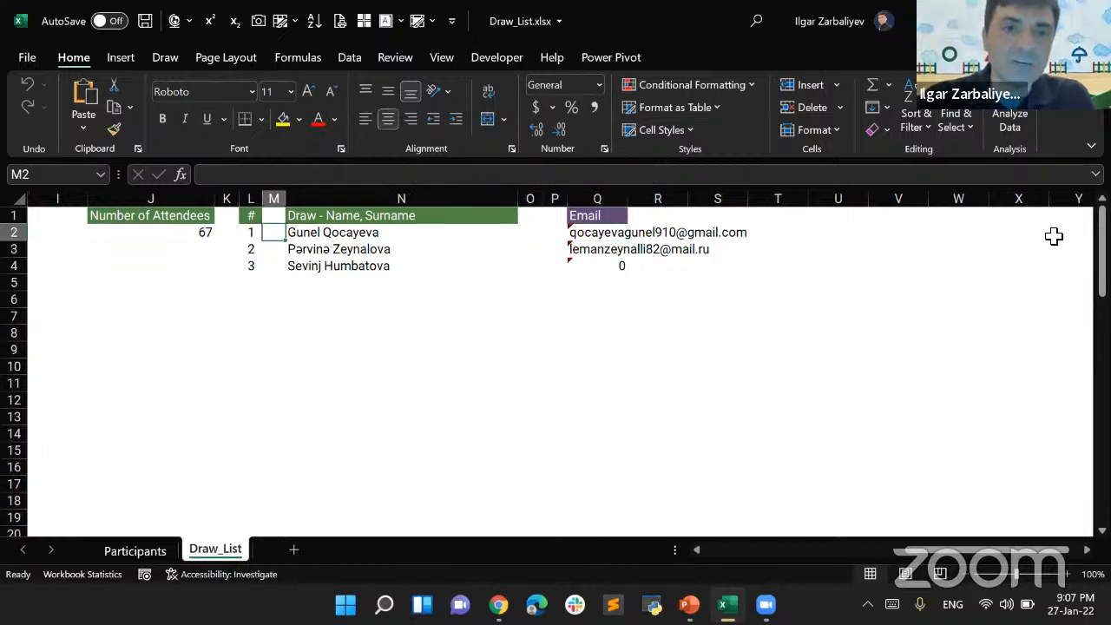
key(Right)
key(Down)
key(Down)
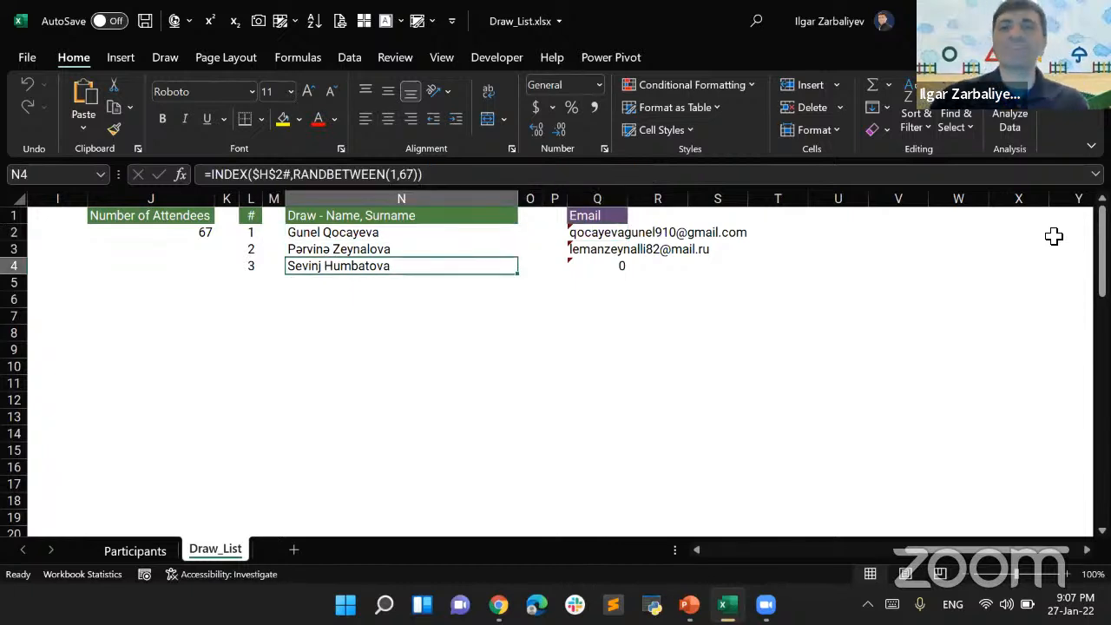
key(Up)
key(Down)
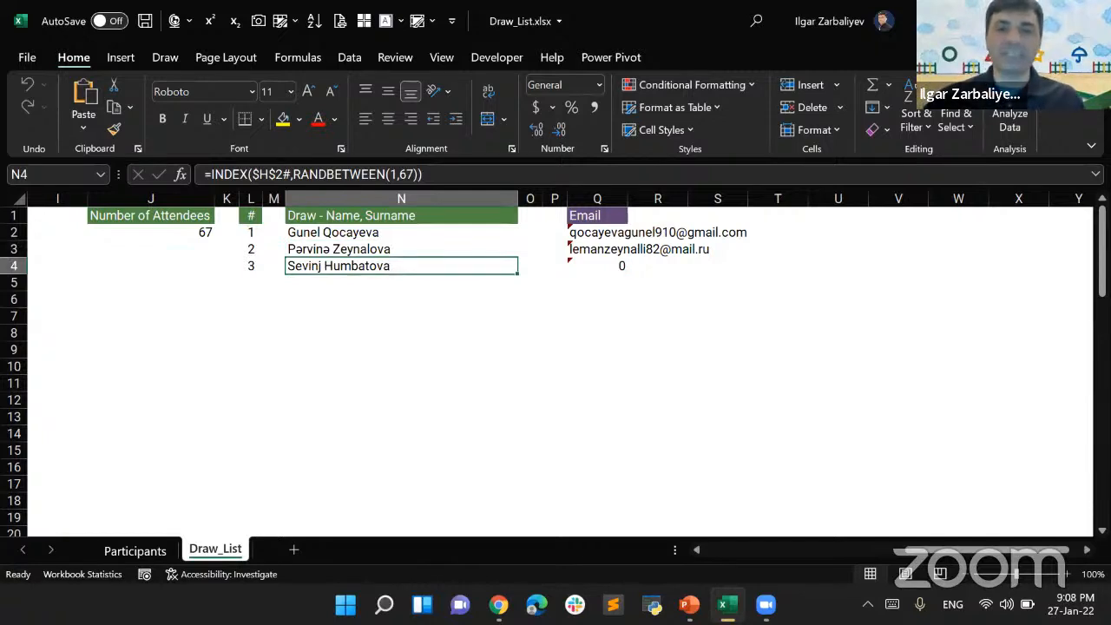
drag(580, 234, 585, 254)
click(354, 273)
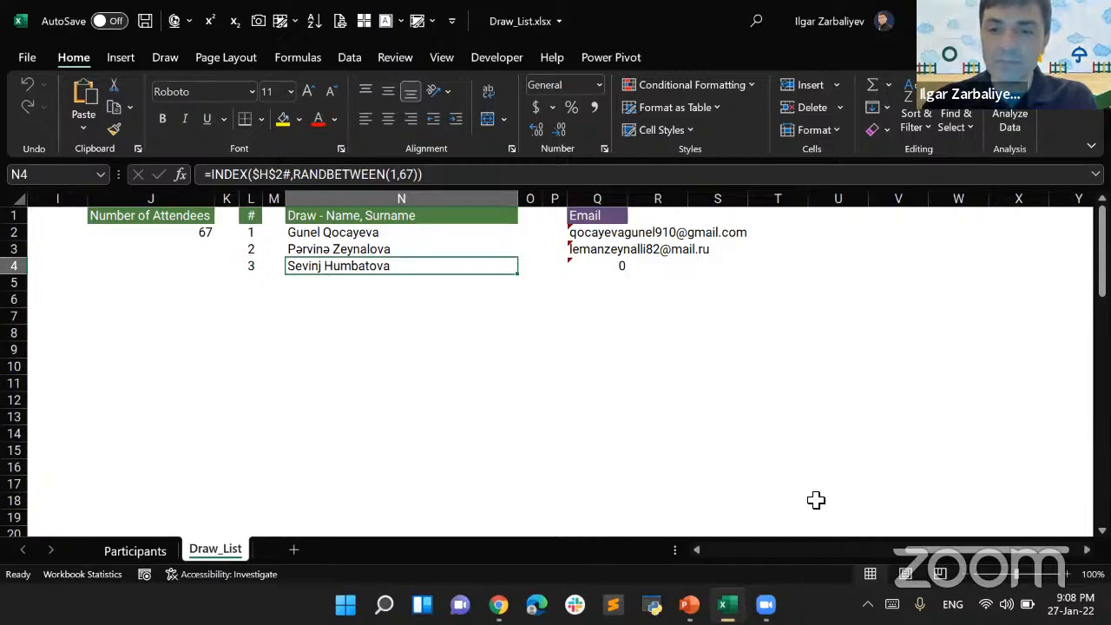
key(alt+Tab)
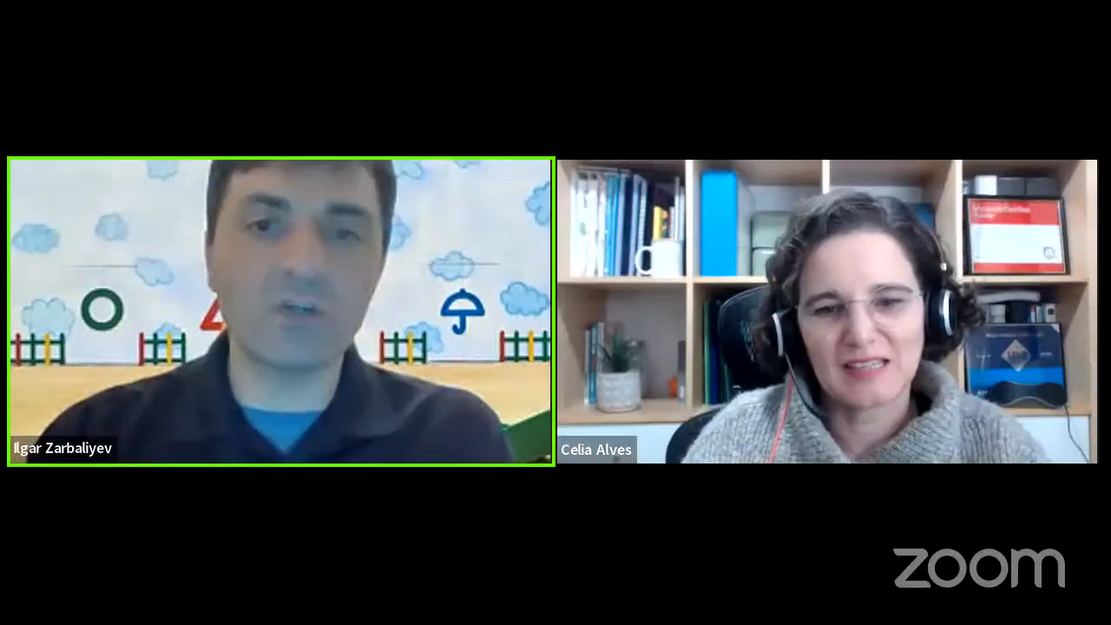
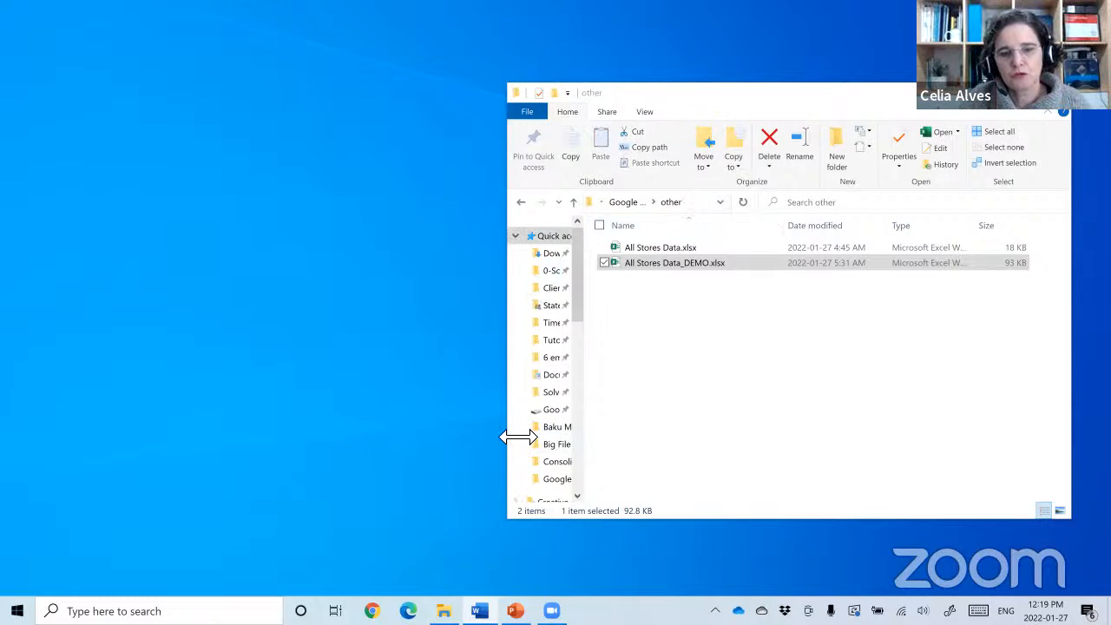
Widen the File Explorer window and open the Consolidate Sheets from Workbook folder inside PQ Samples.
drag(513, 444, 137, 444)
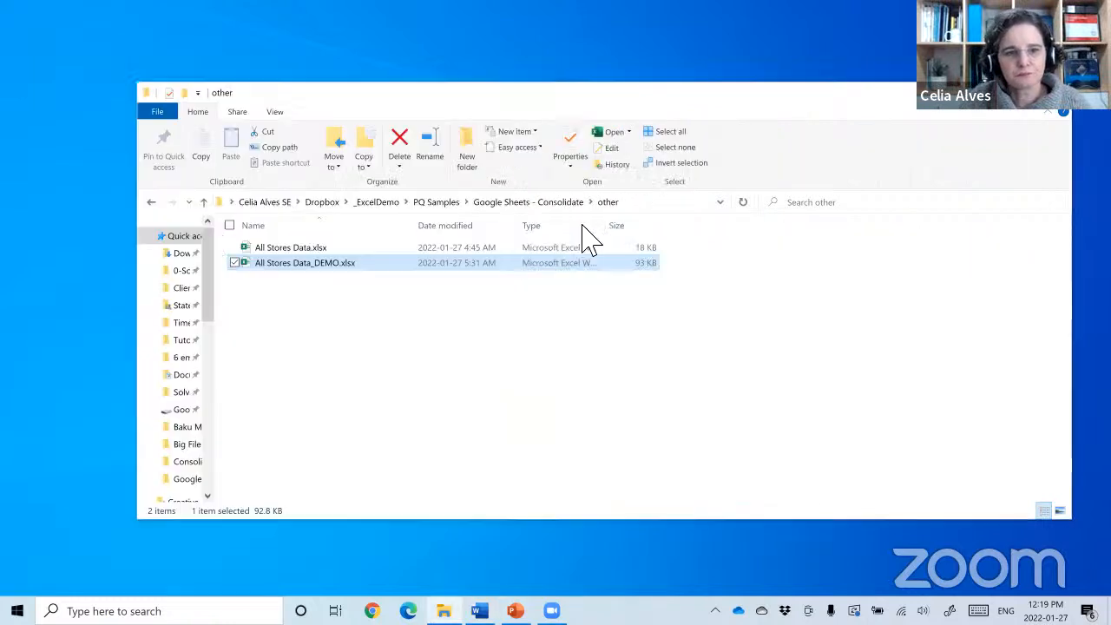
click(666, 202)
text(C:\Users\Celia Alves SE\Dropbox\_ExcelDemo\PQ Samples\Consolidate Sheets from Workbook)
key(Return)
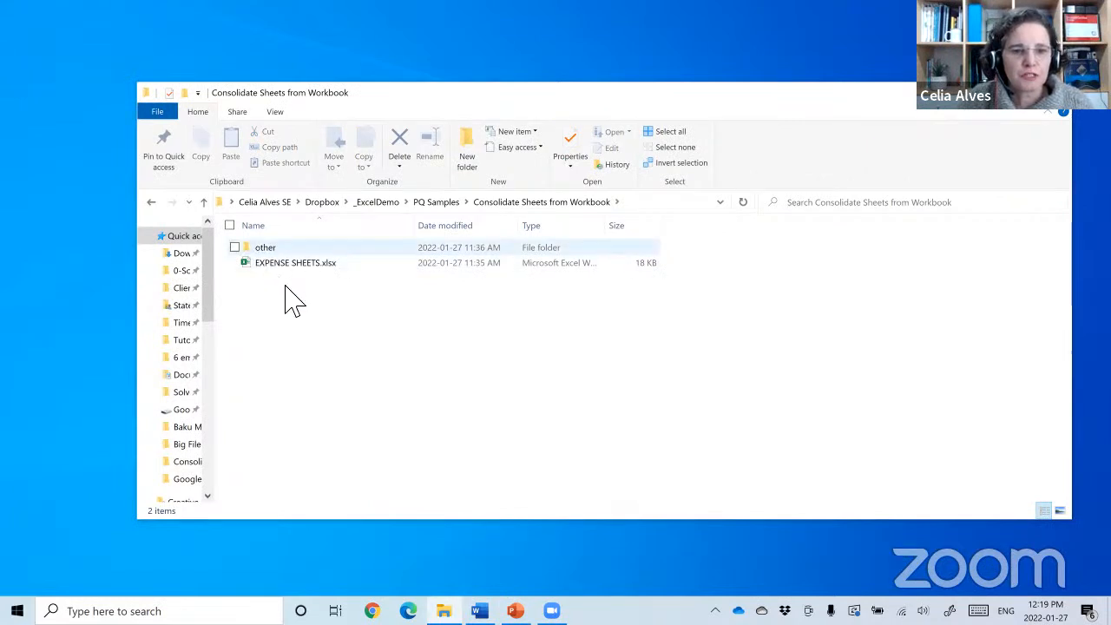
Switch briefly to Word, return to File Explorer and open the 01_Importing From Folder folder inside PQ Samples.
click(479, 610)
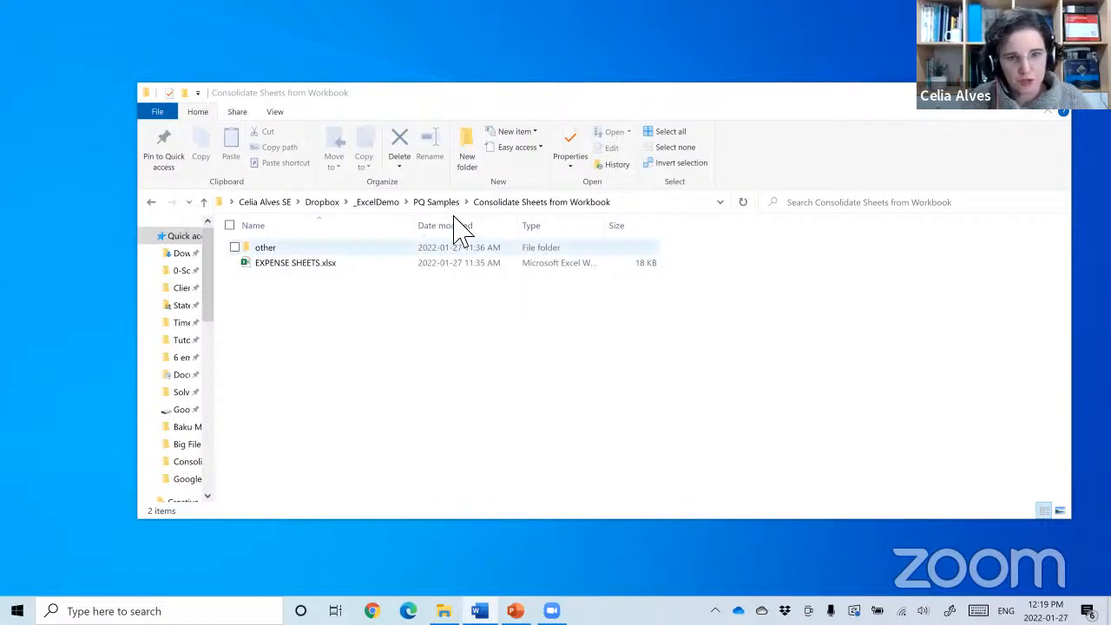
click(634, 209)
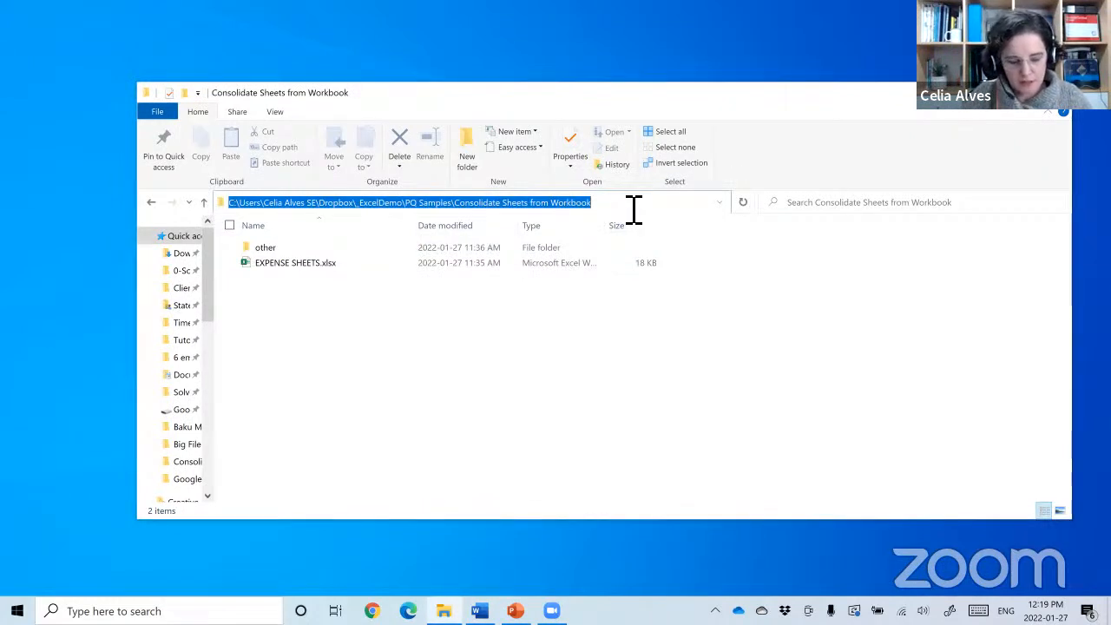
text(C:\Users\Celia Alves SE\Dropbox\_ExcelDemo\PQ Samples\01_Importing From Folder)
key(Return)
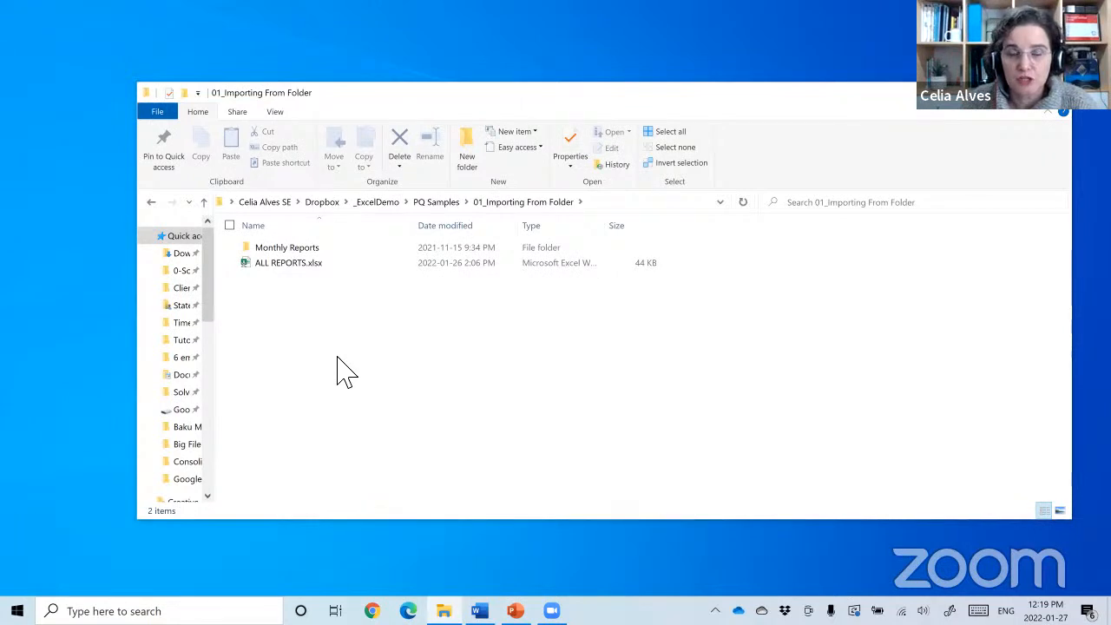
Look at the CSV files in the Monthly Reports folder, return to 01_Importing From Folder and open ALL REPORTS.xlsx in Excel.
double_click(287, 250)
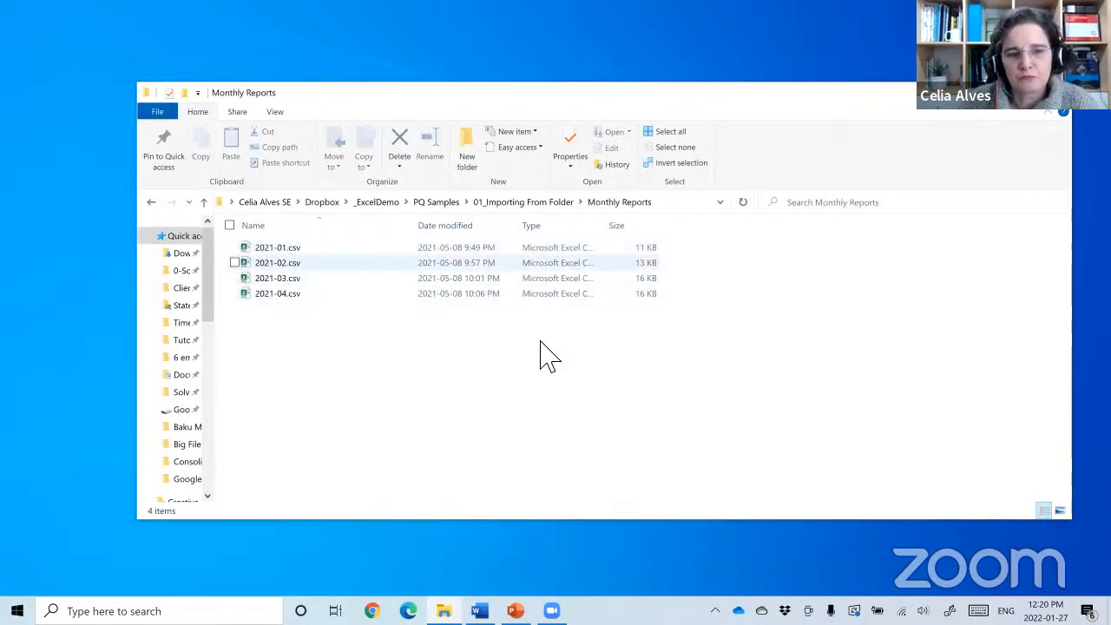
click(538, 202)
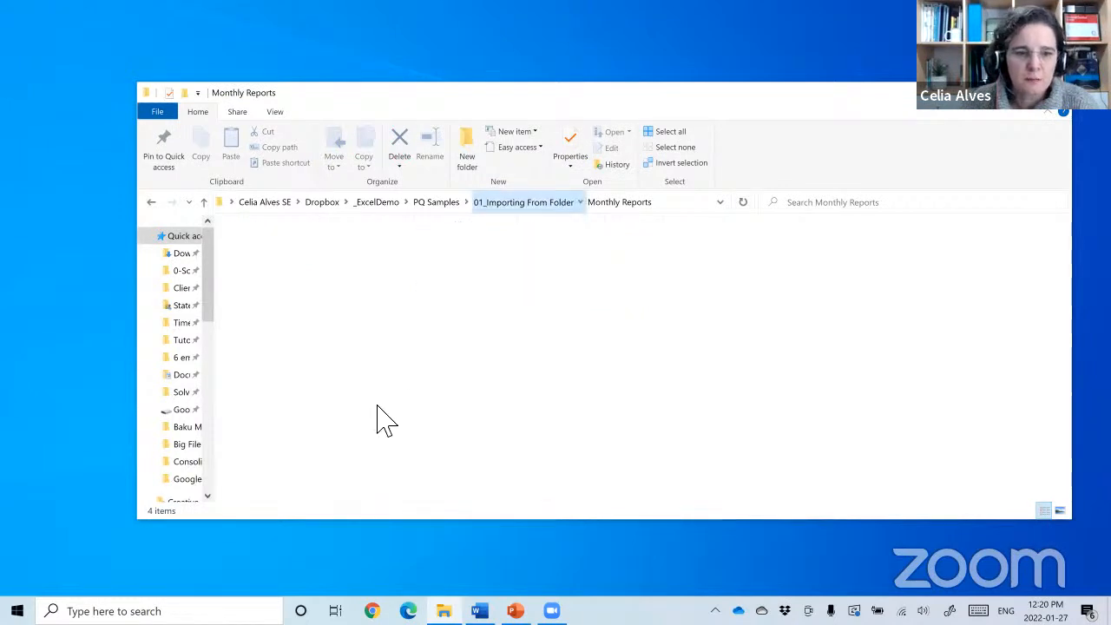
double_click(293, 269)
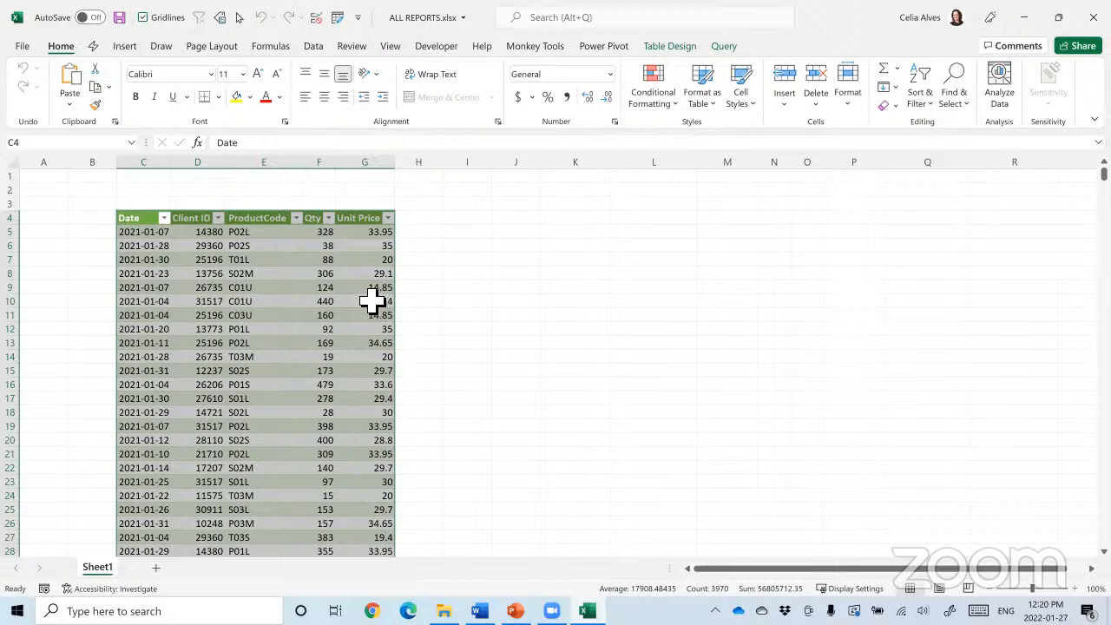
Display the workbook's Queries & Connections and widen the list so the query names are readable.
click(314, 47)
click(340, 69)
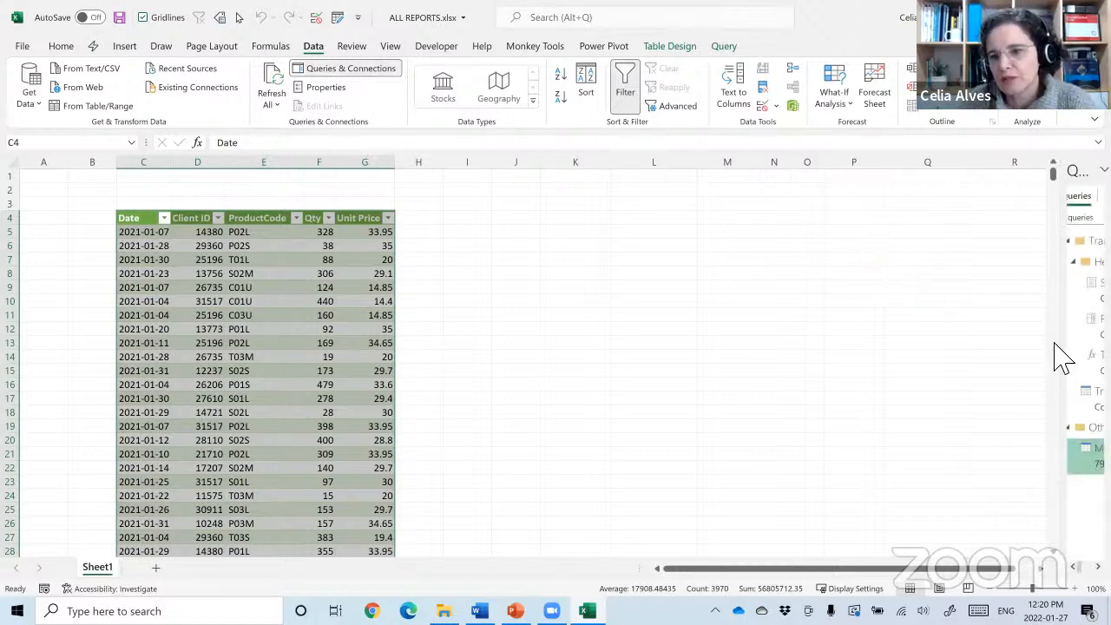
drag(1072, 348, 903, 358)
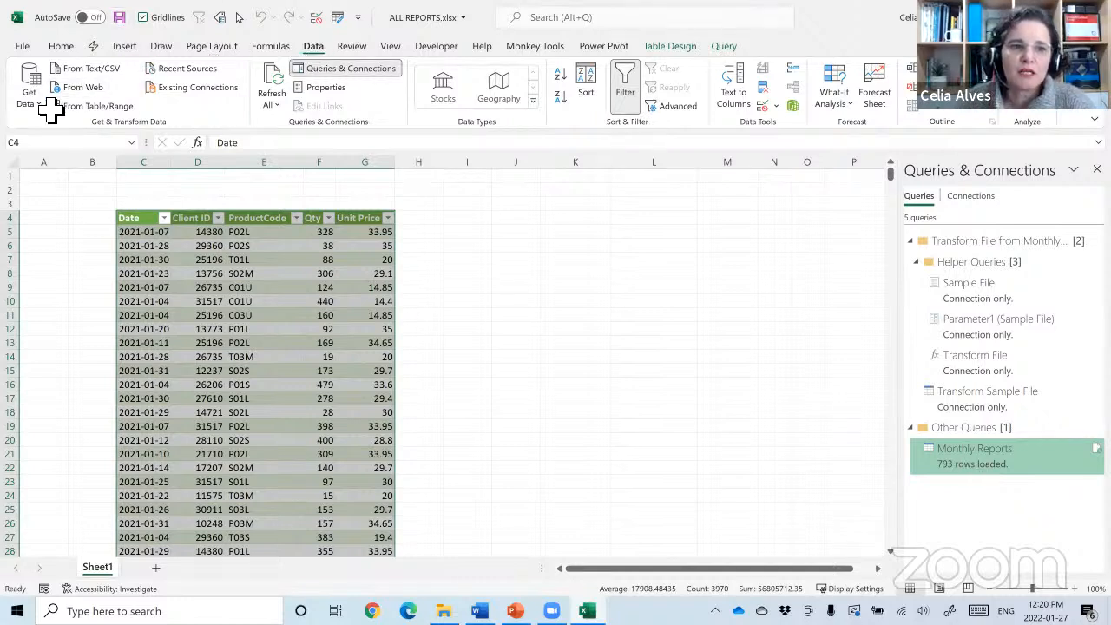
Look up the From Folder option among the file data sources, close it without importing, and select empty cell K8.
click(29, 94)
mouse_move(105, 131)
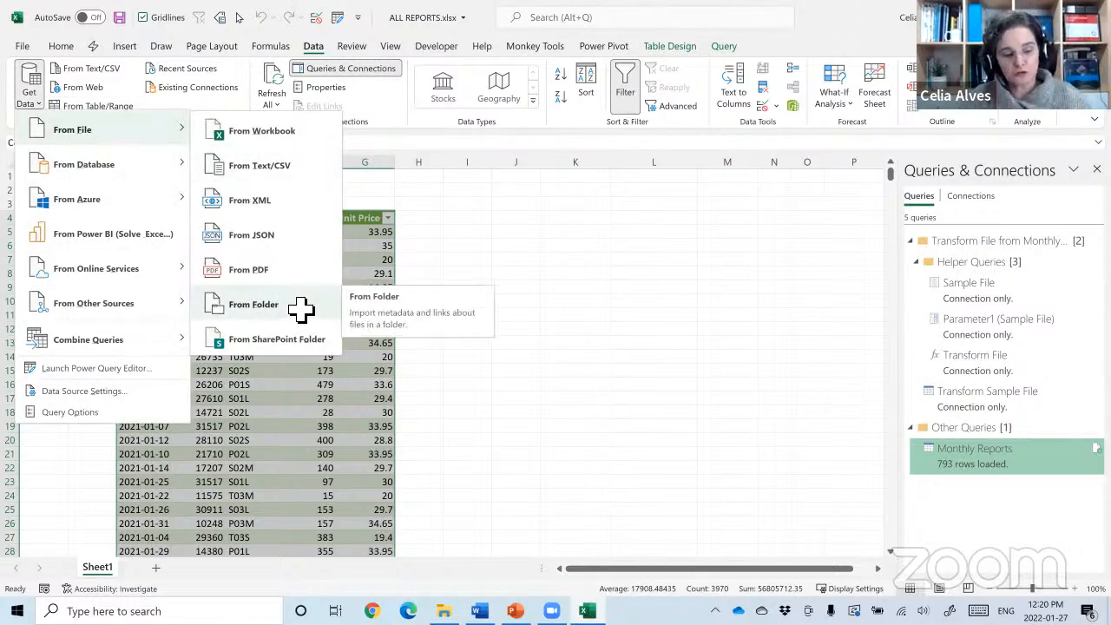
click(501, 270)
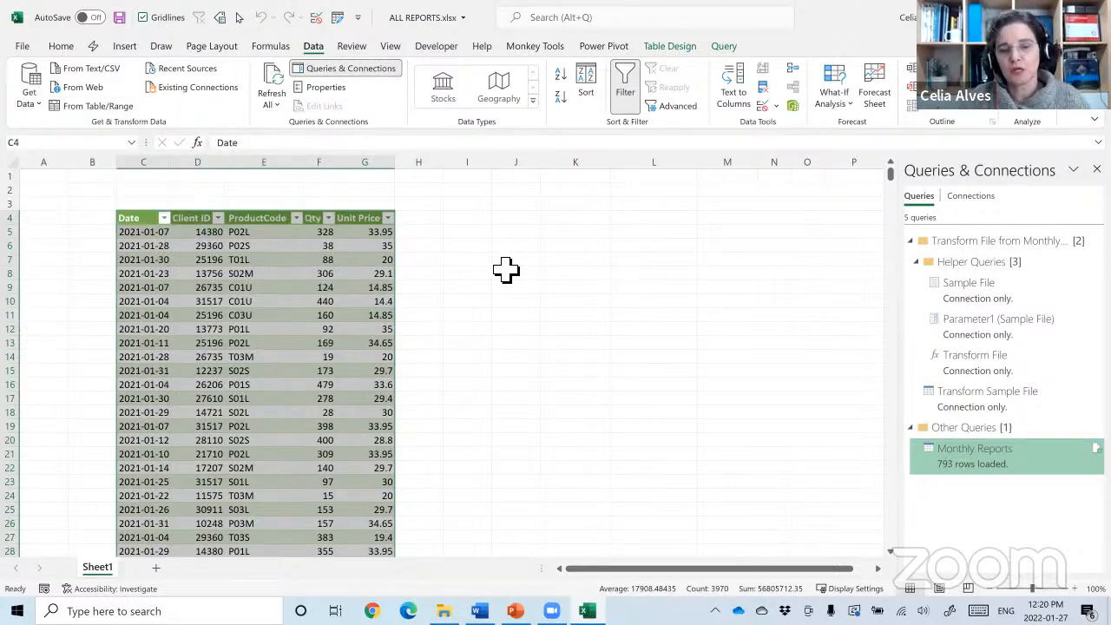
click(566, 274)
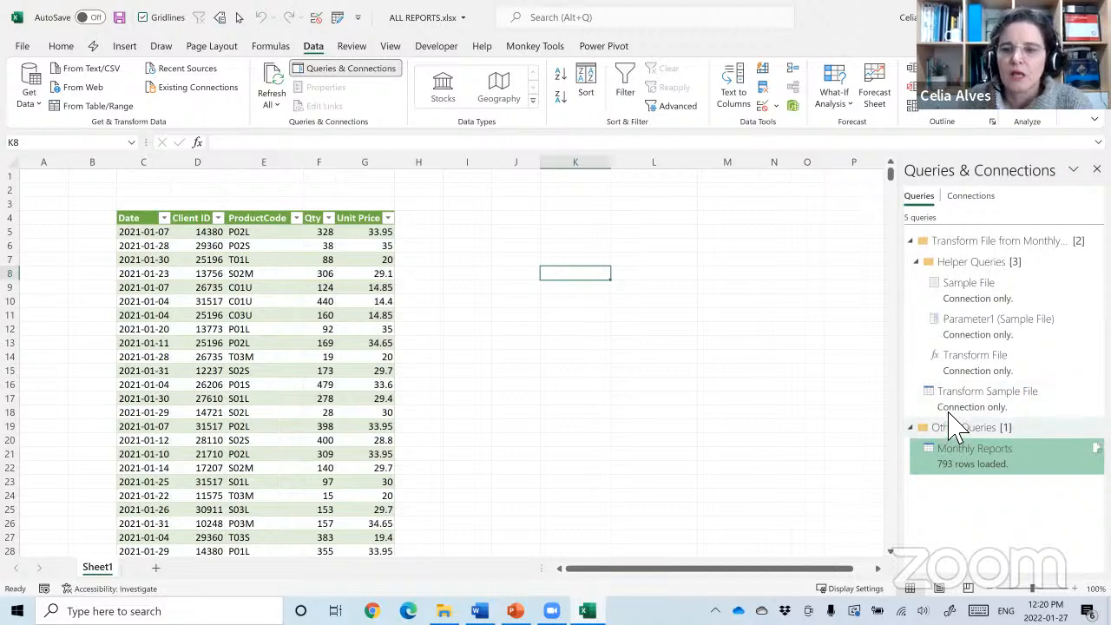
Widen the query list to fit the Transform File from Monthly Reports group name, collapsing and re-expanding that group.
click(957, 243)
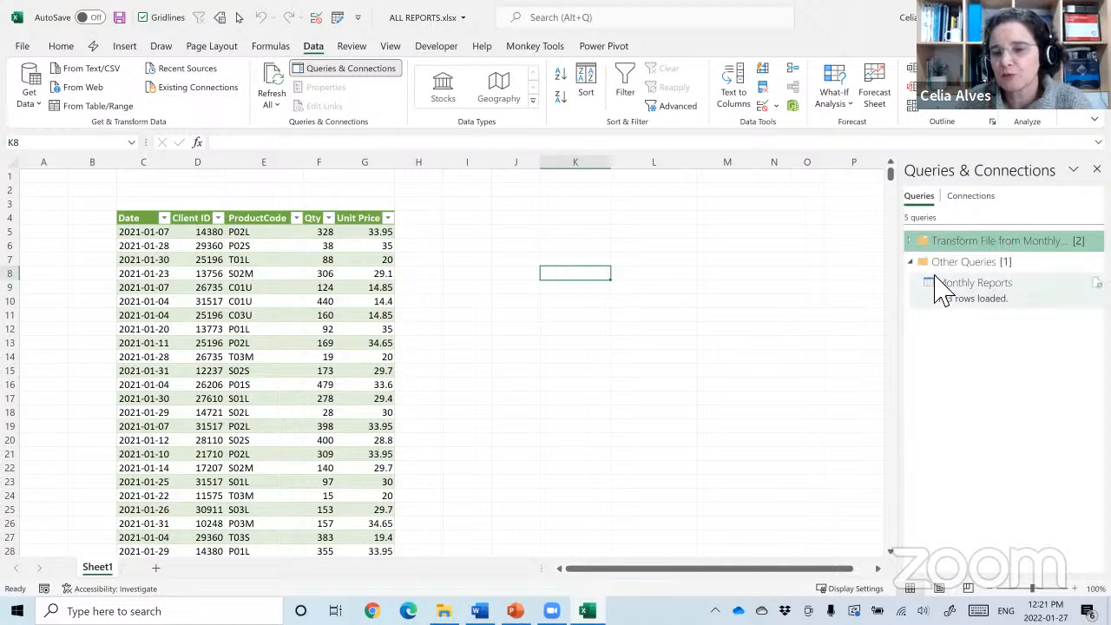
drag(909, 289, 850, 292)
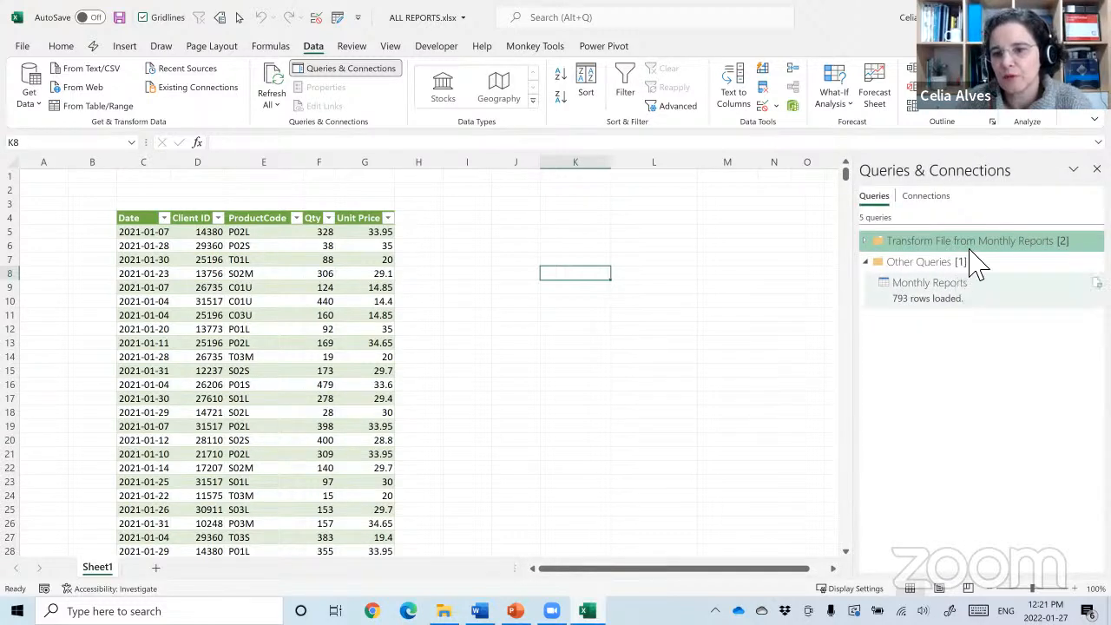
click(865, 242)
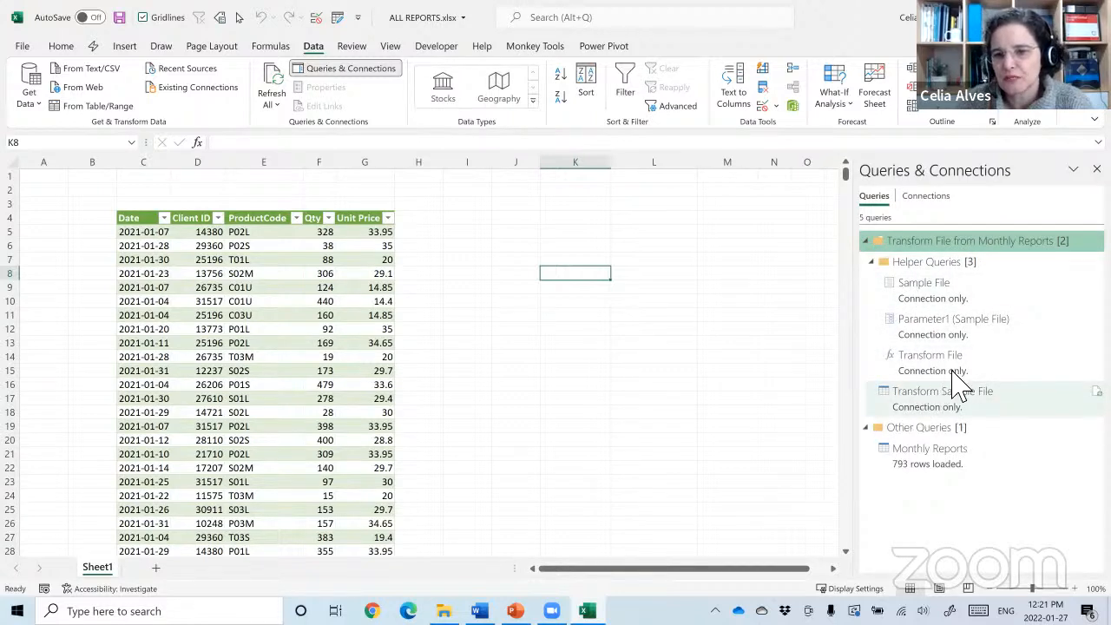
Examine the helper queries Sample File, Parameter1 and Transform File, and the Transform Sample File query.
click(903, 290)
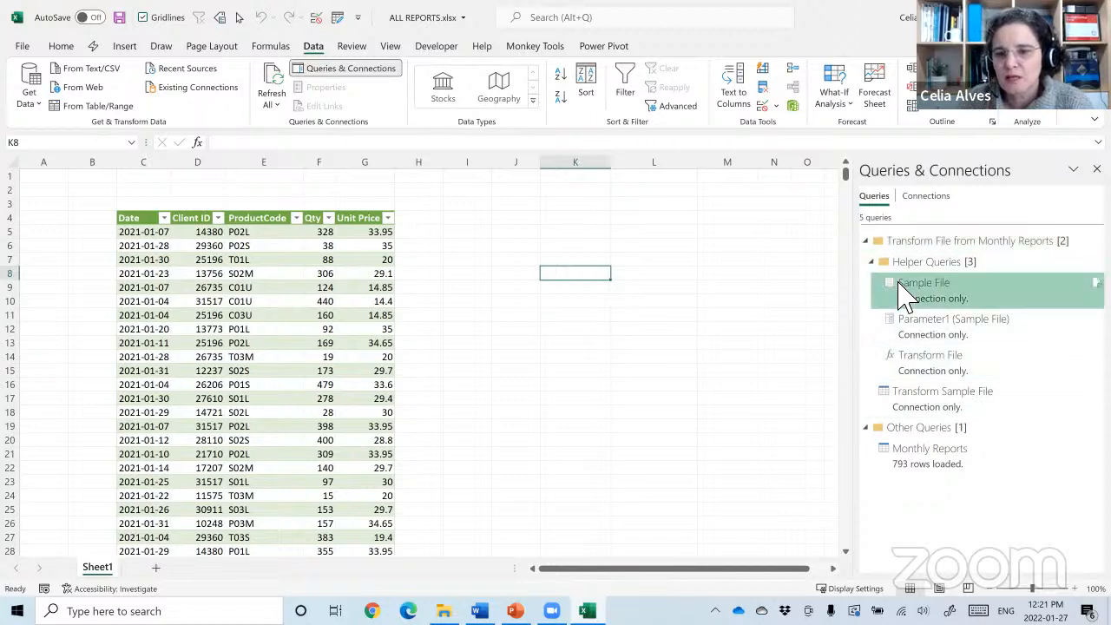
click(945, 341)
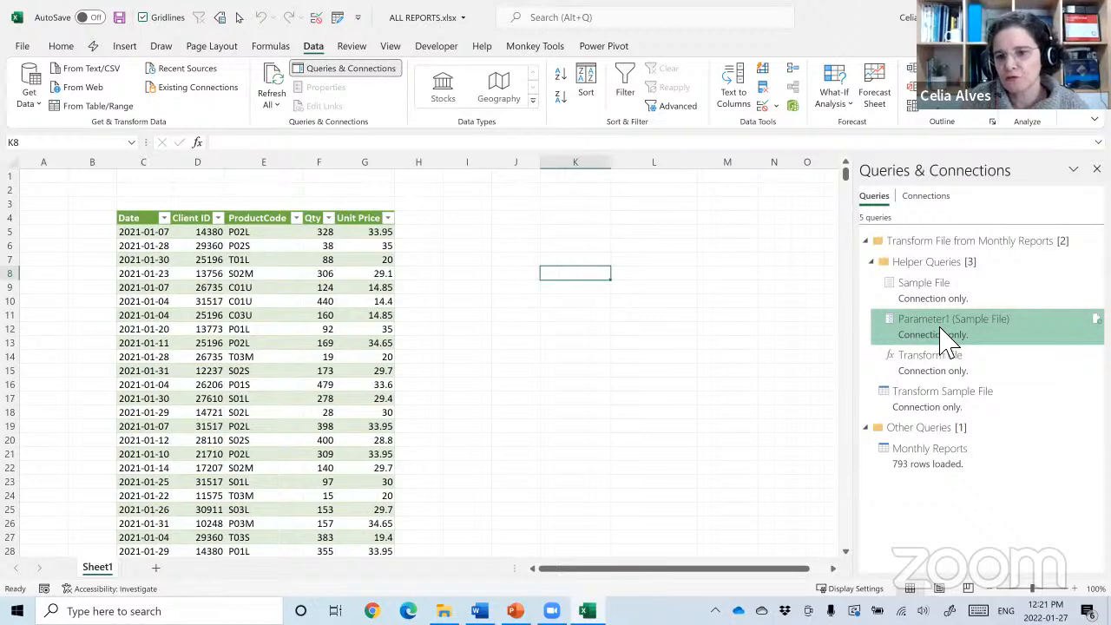
click(932, 291)
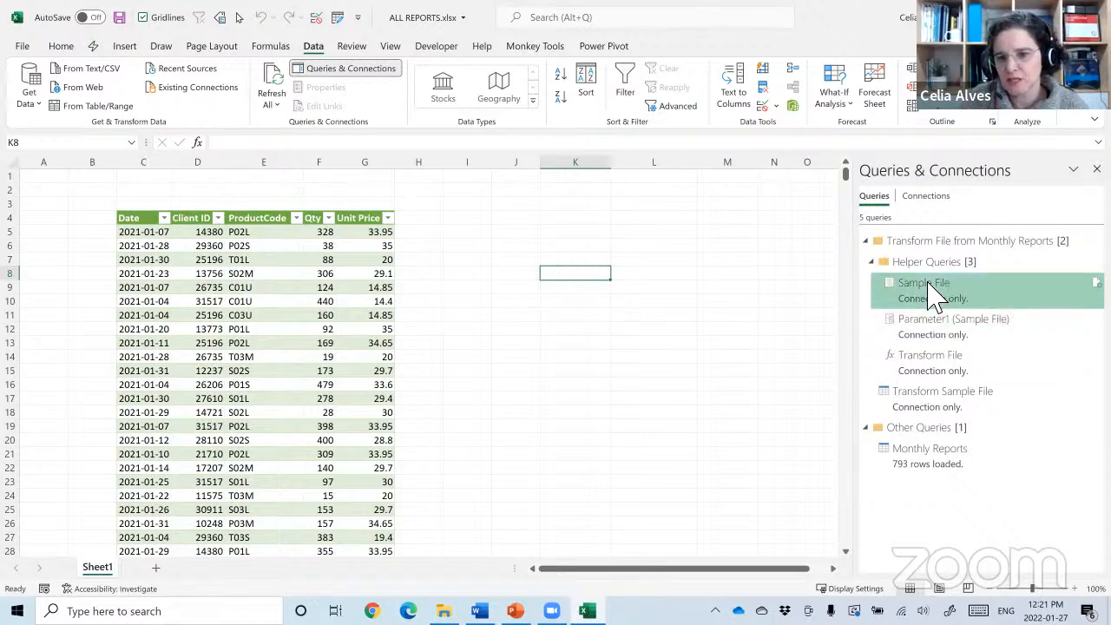
click(944, 376)
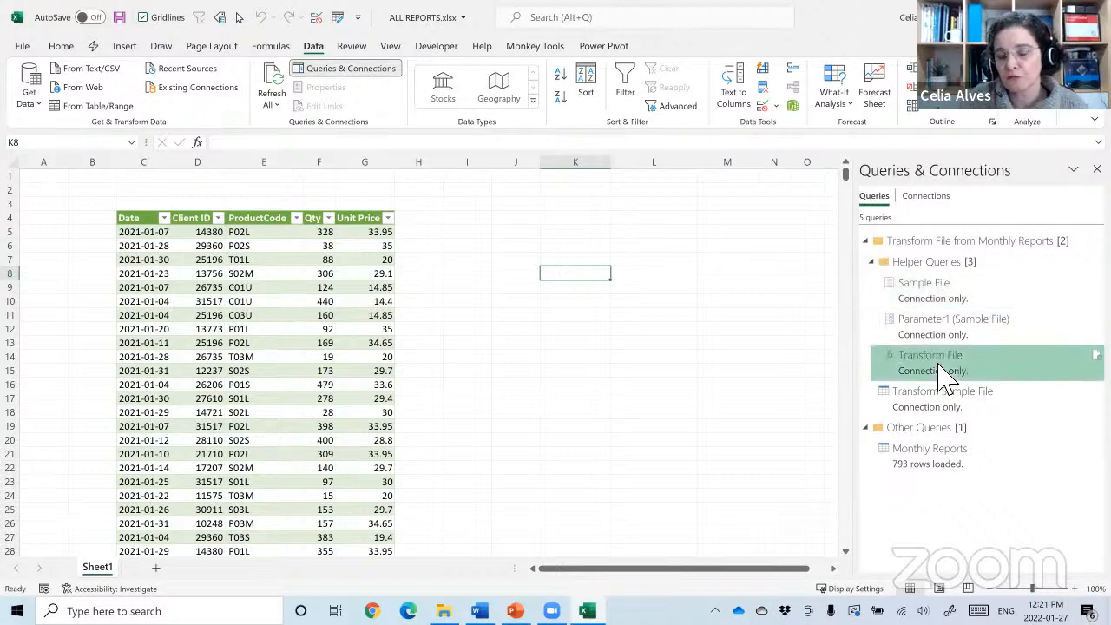
click(944, 415)
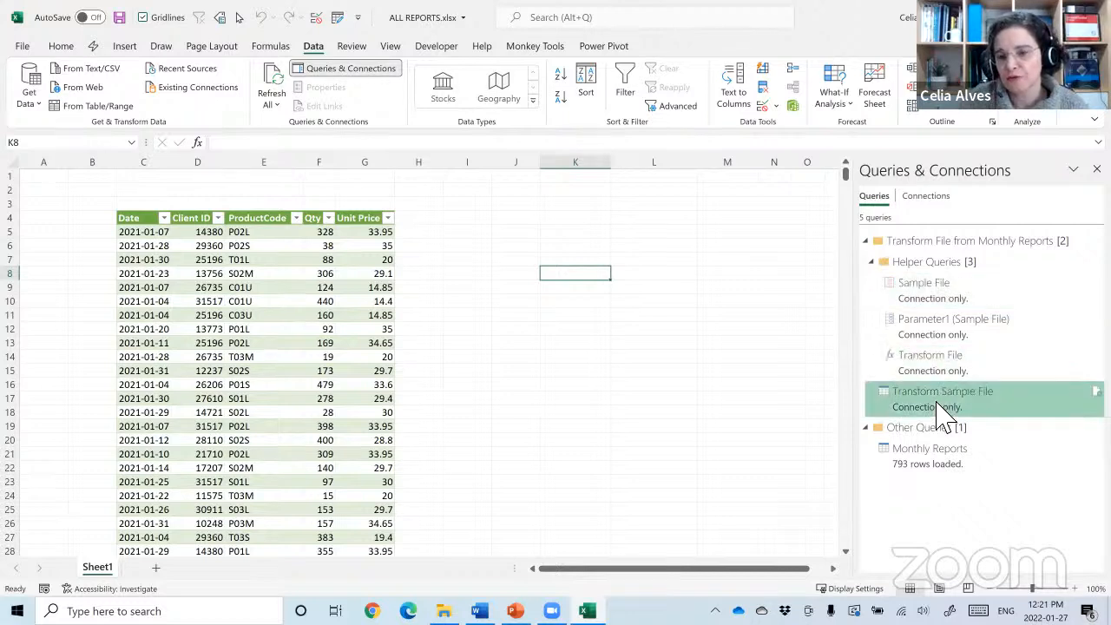
Open the Monthly Reports query in the Power Query Editor and enlarge the editor's display.
click(941, 466)
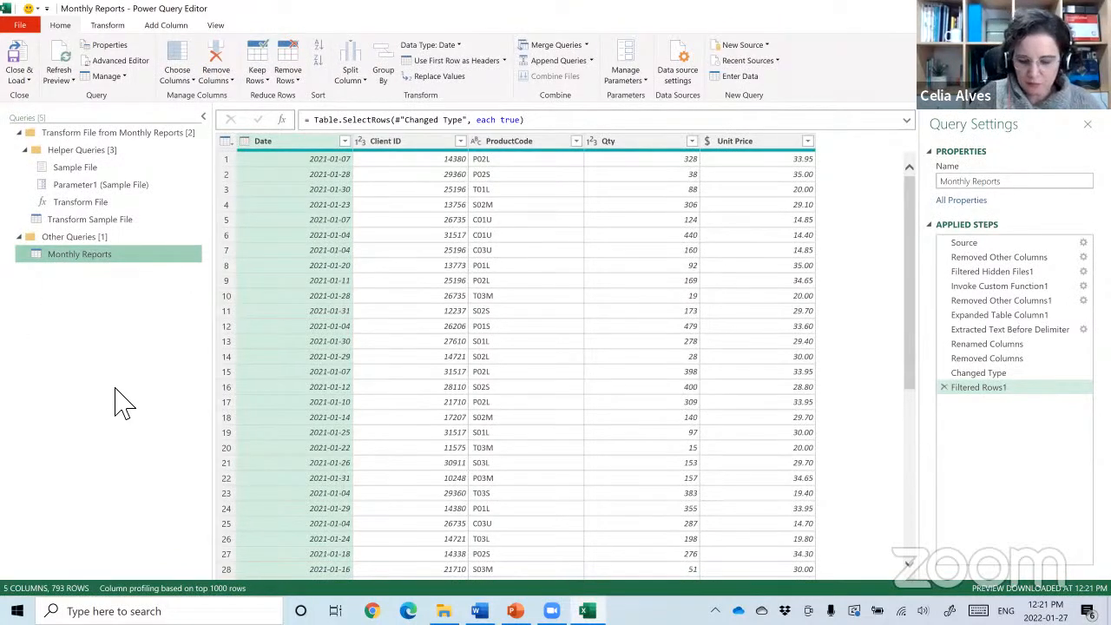
key(ctrl+shift+plus)
key(ctrl+shift+plus)
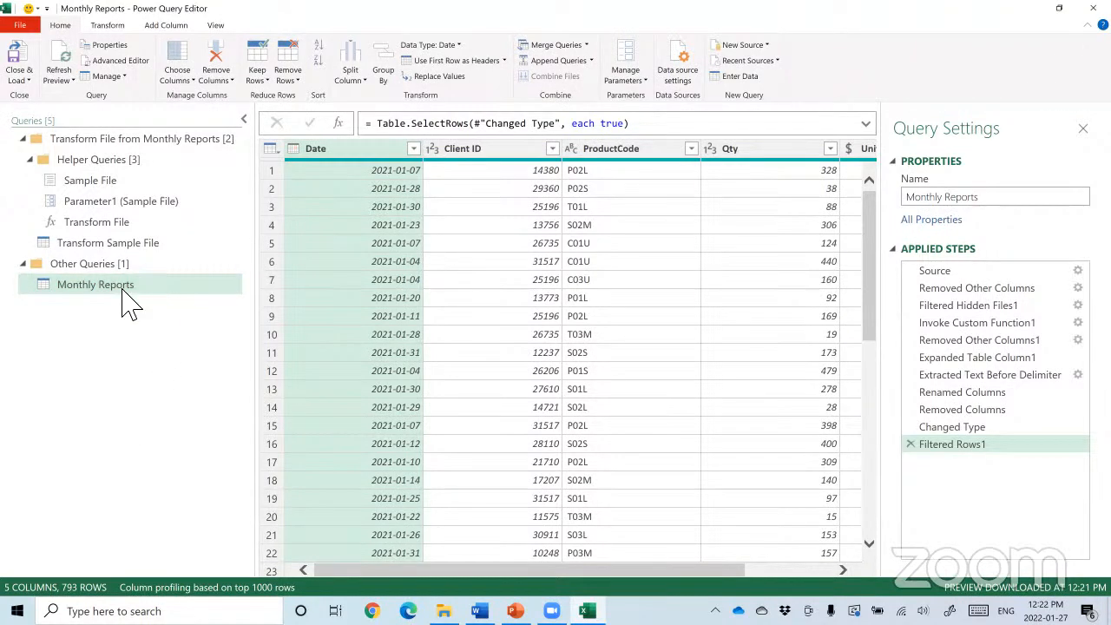
Review the Monthly Reports steps from Source through Invoke Custom Function1, and view the Transform File function it calls.
click(983, 272)
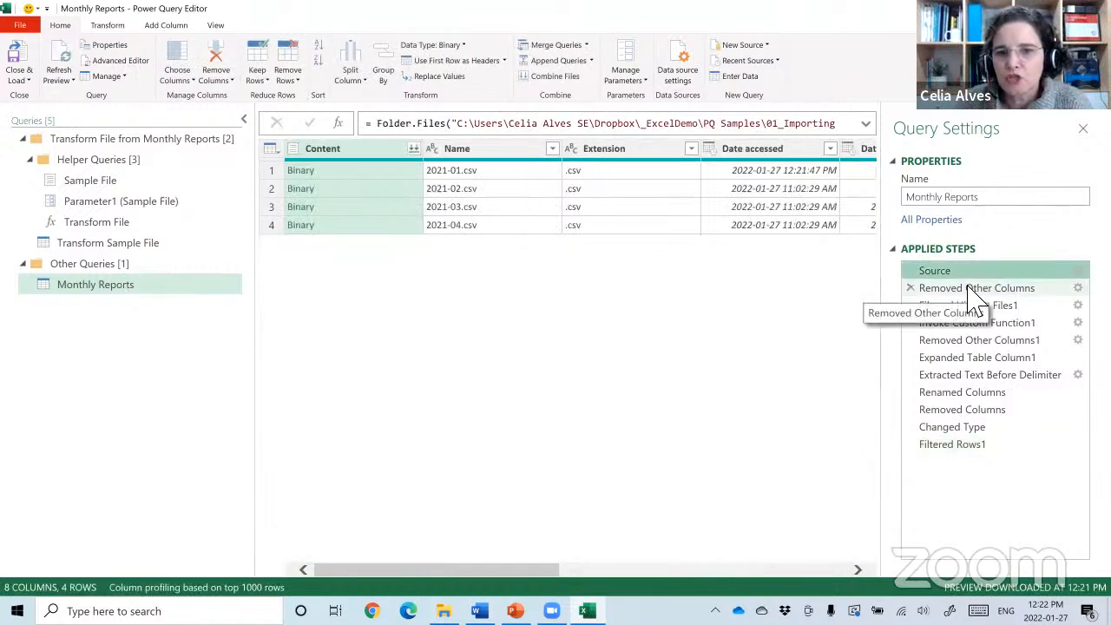
click(989, 294)
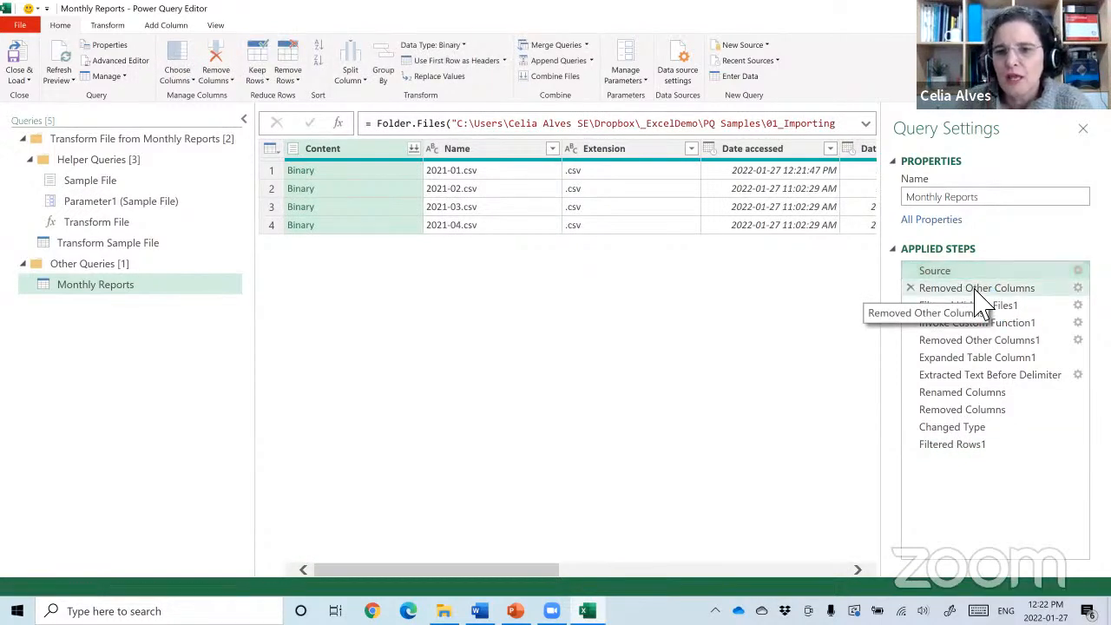
click(993, 313)
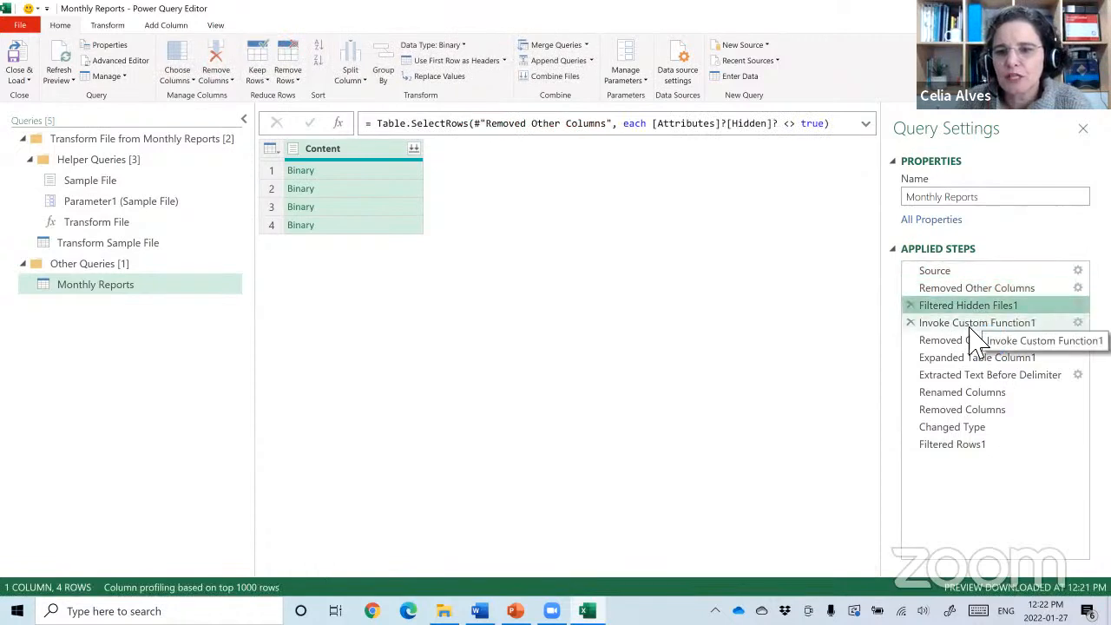
click(980, 325)
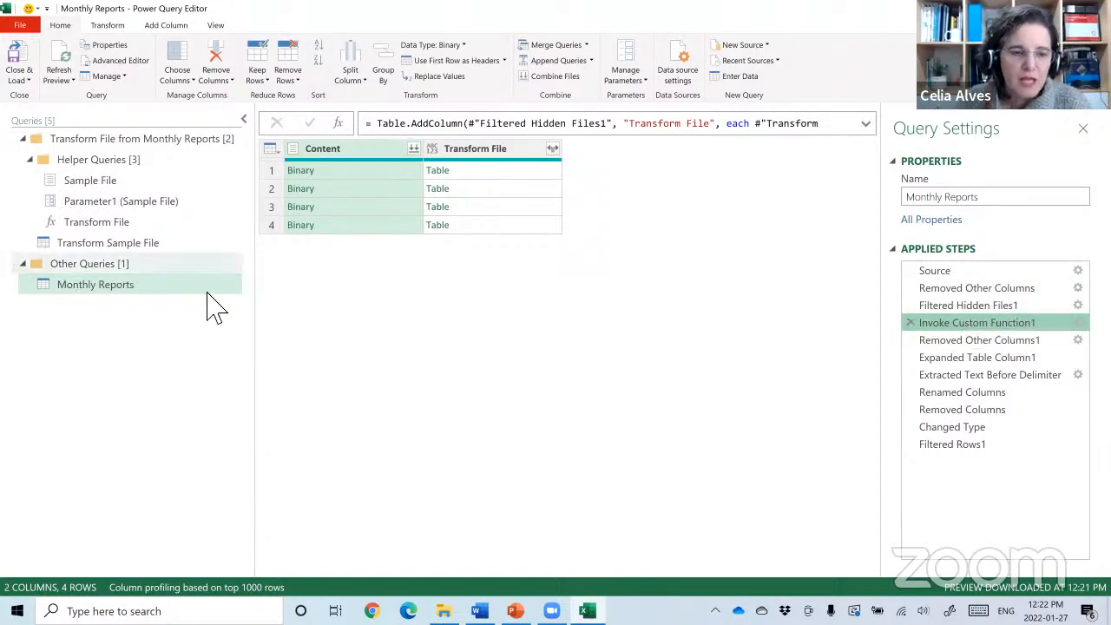
click(115, 228)
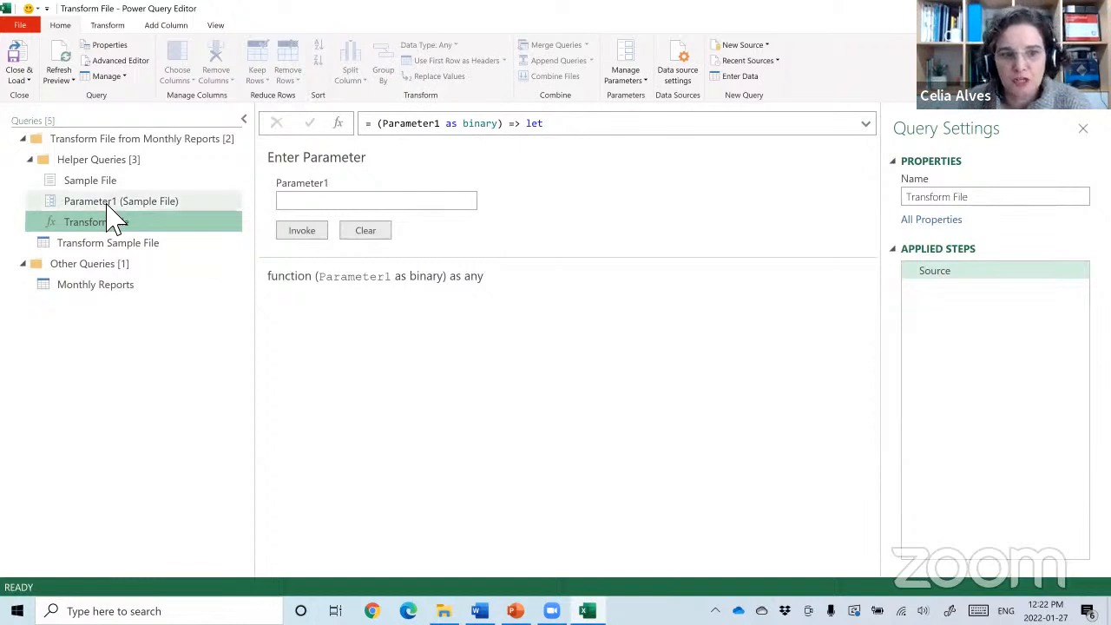
Examine the data at the Source, Removed Top Rows and Promoted Headers steps of the Transform Sample File query.
click(88, 246)
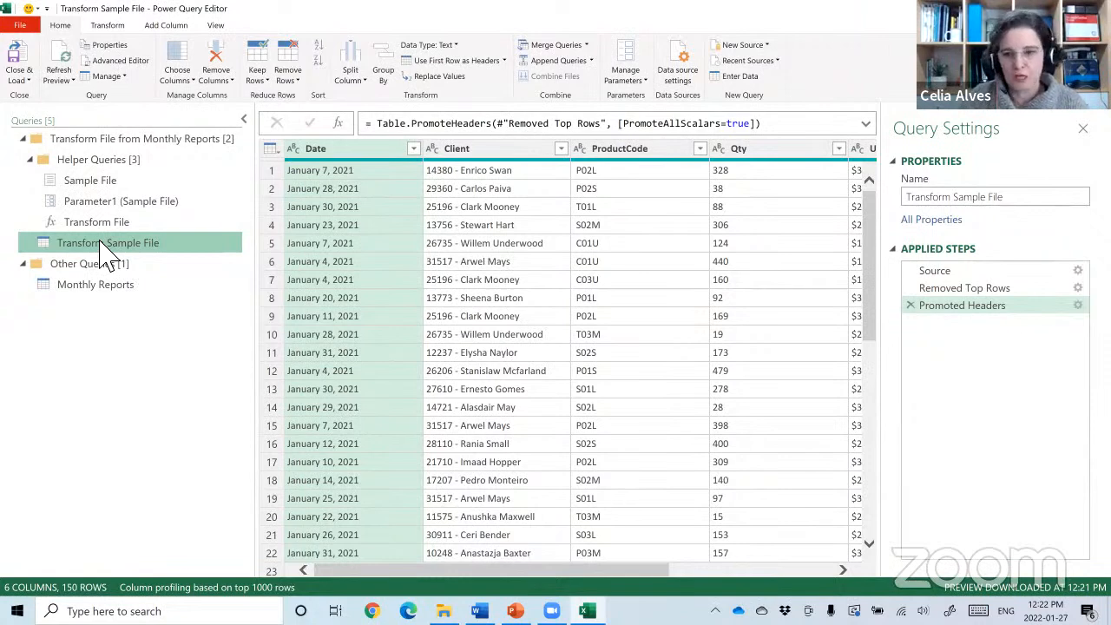
click(986, 272)
click(987, 289)
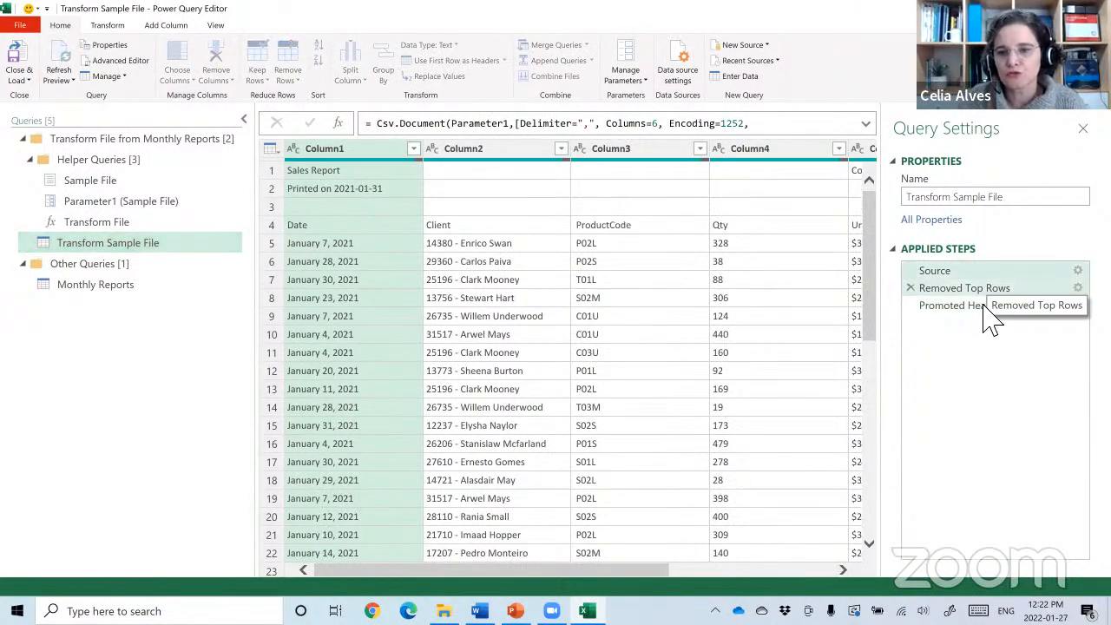
click(986, 307)
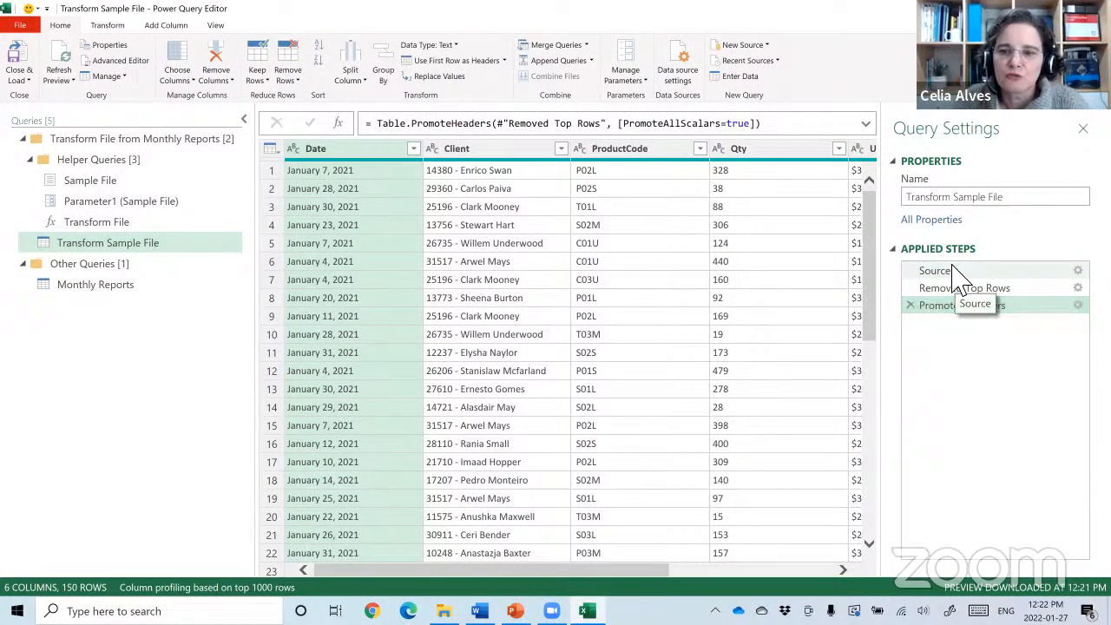
click(954, 275)
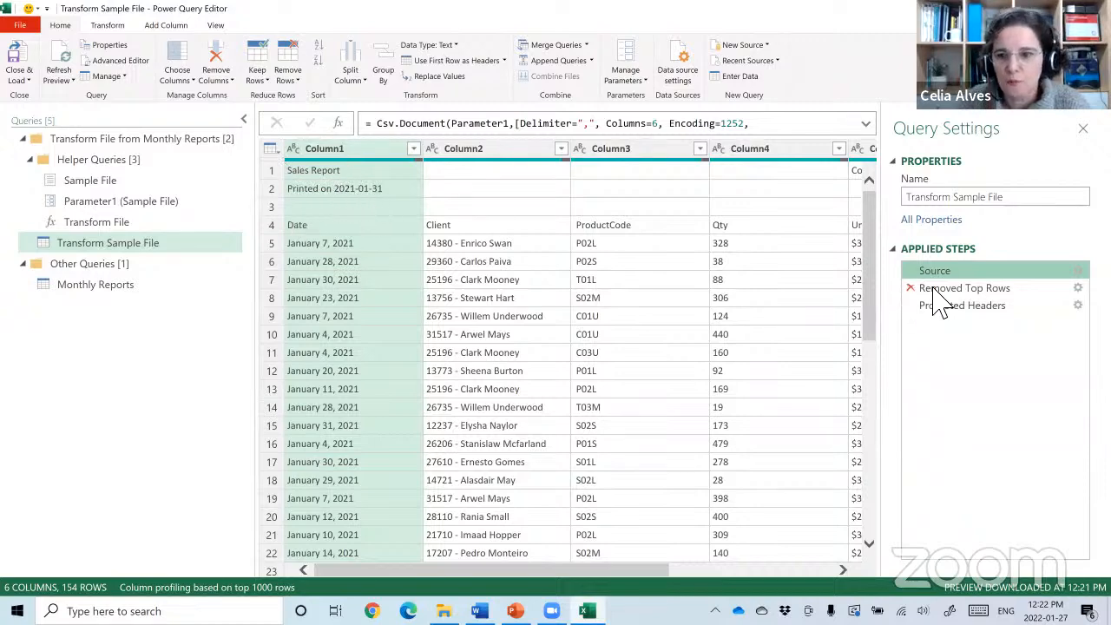
click(964, 289)
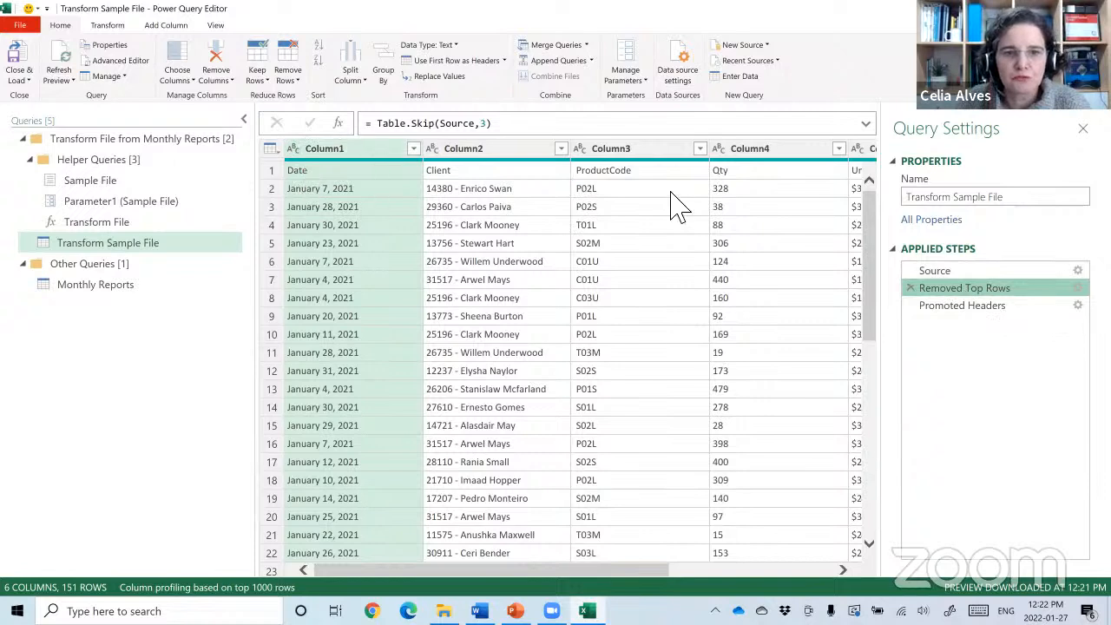
click(961, 306)
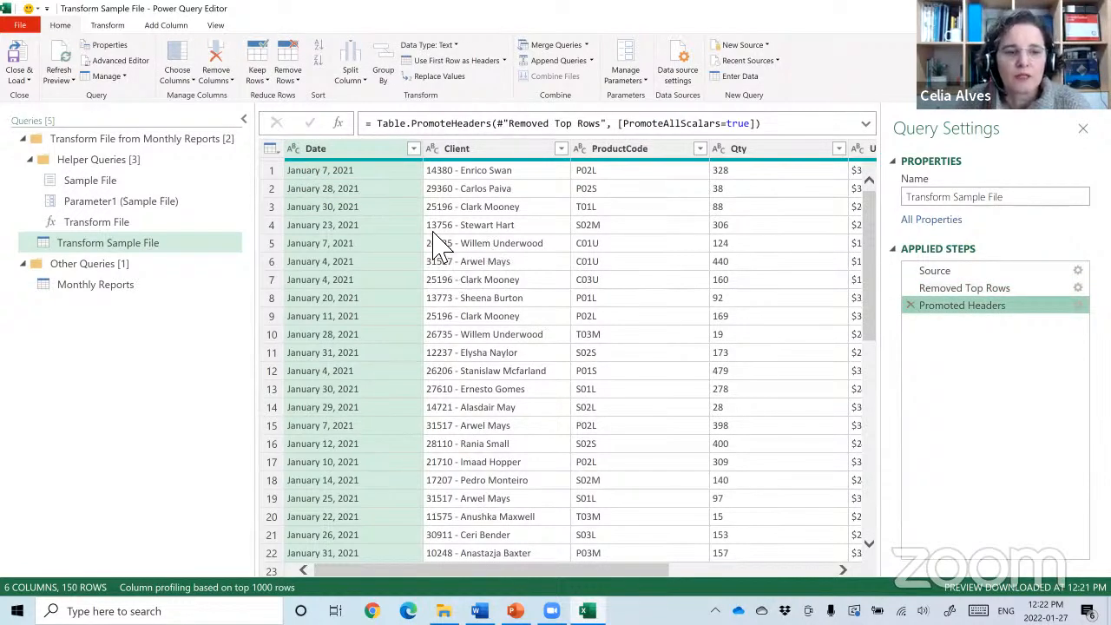
click(80, 245)
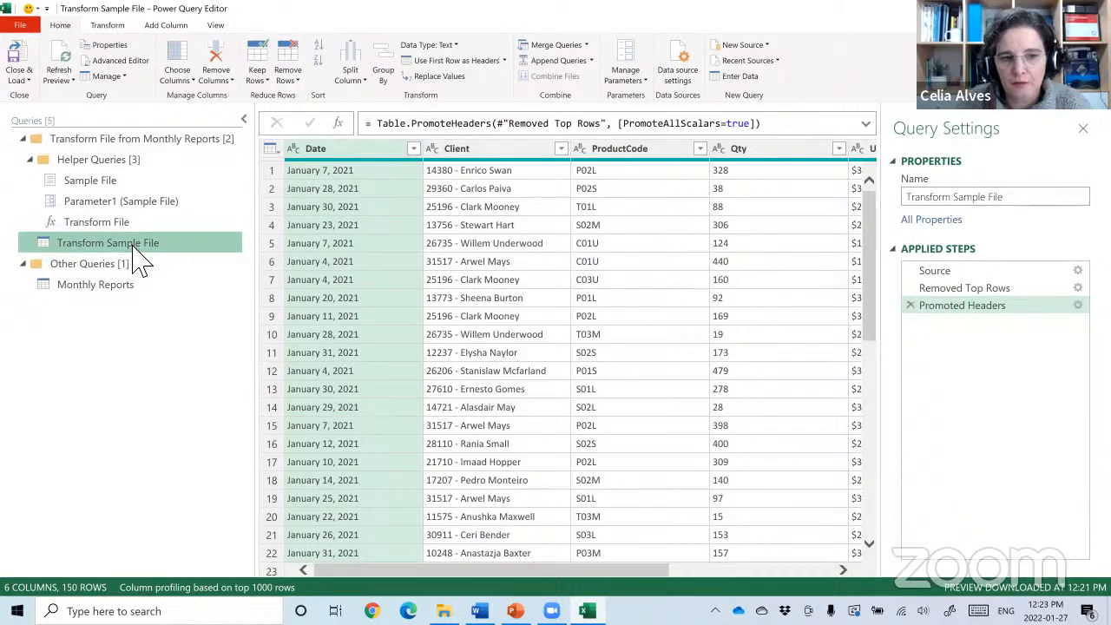
Expand the Transform File function's formula, read through its code, and return to the Transform Sample File query for comparison.
click(97, 224)
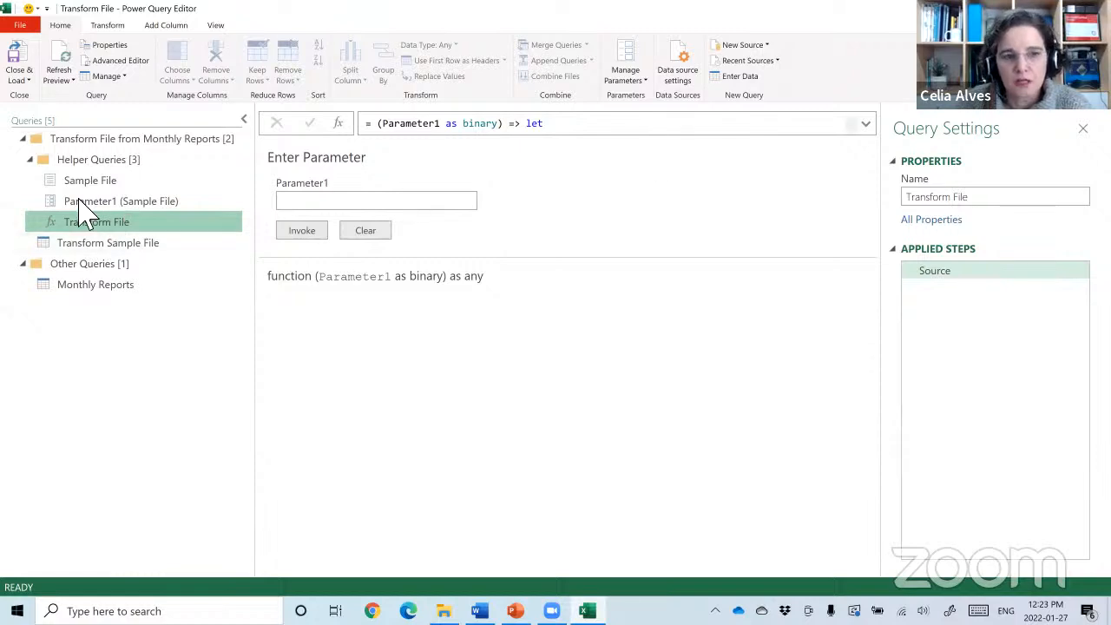
click(865, 125)
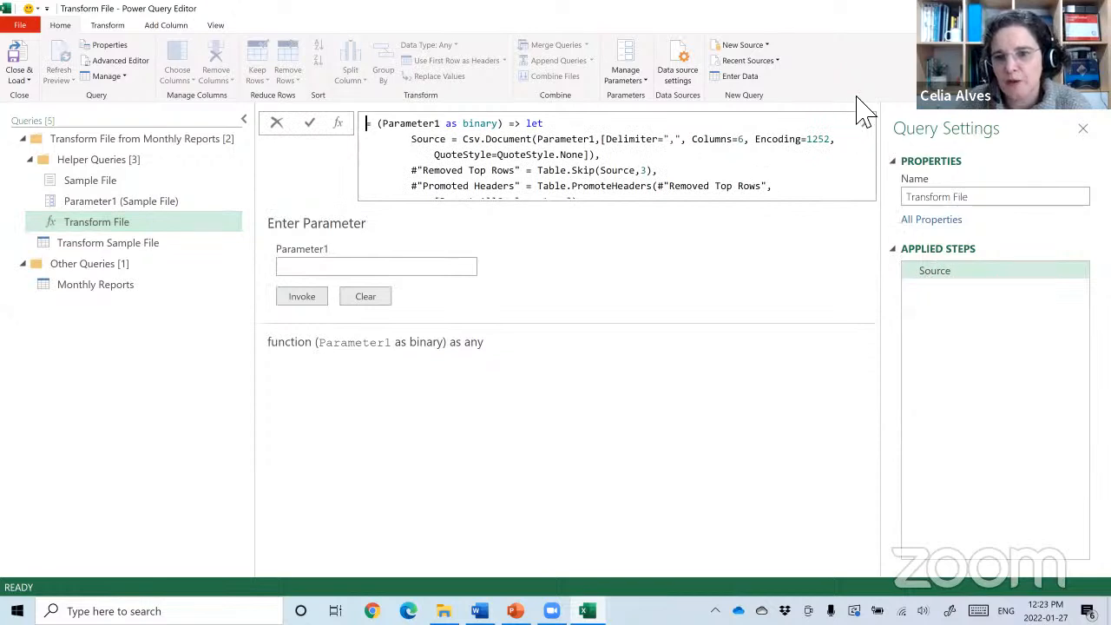
scroll(448, 153, down, 5)
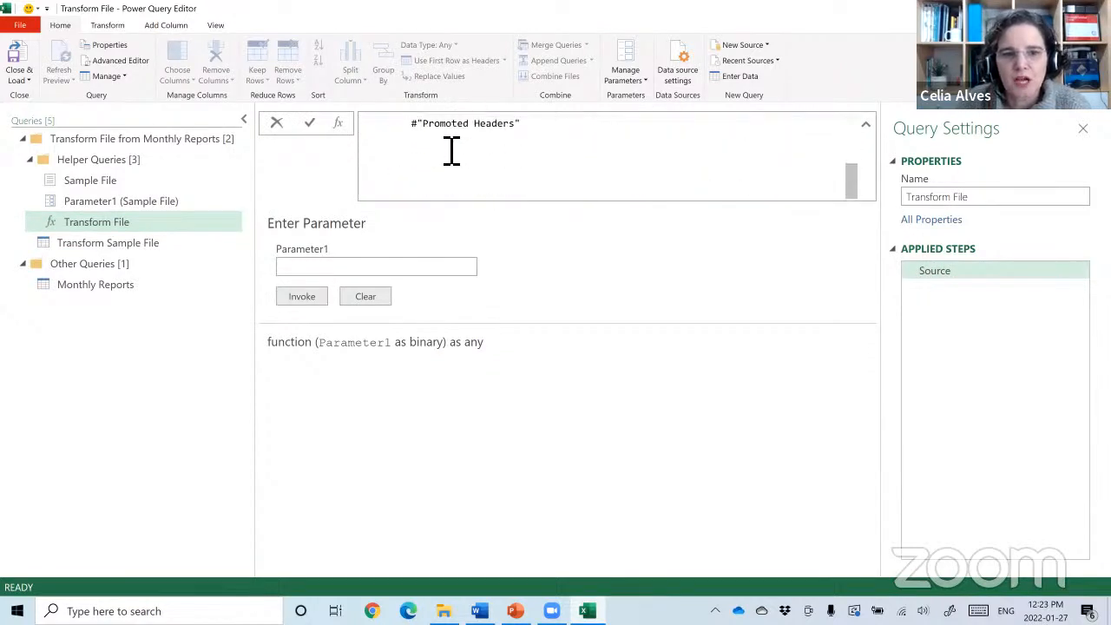
scroll(448, 152, up, 5)
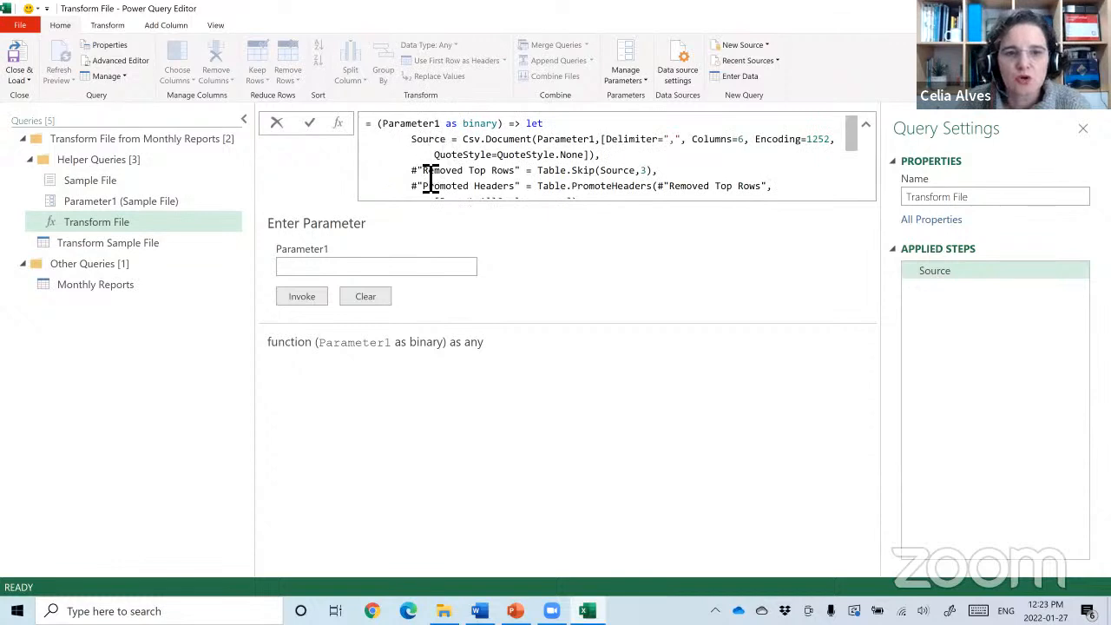
scroll(526, 174, down, 1)
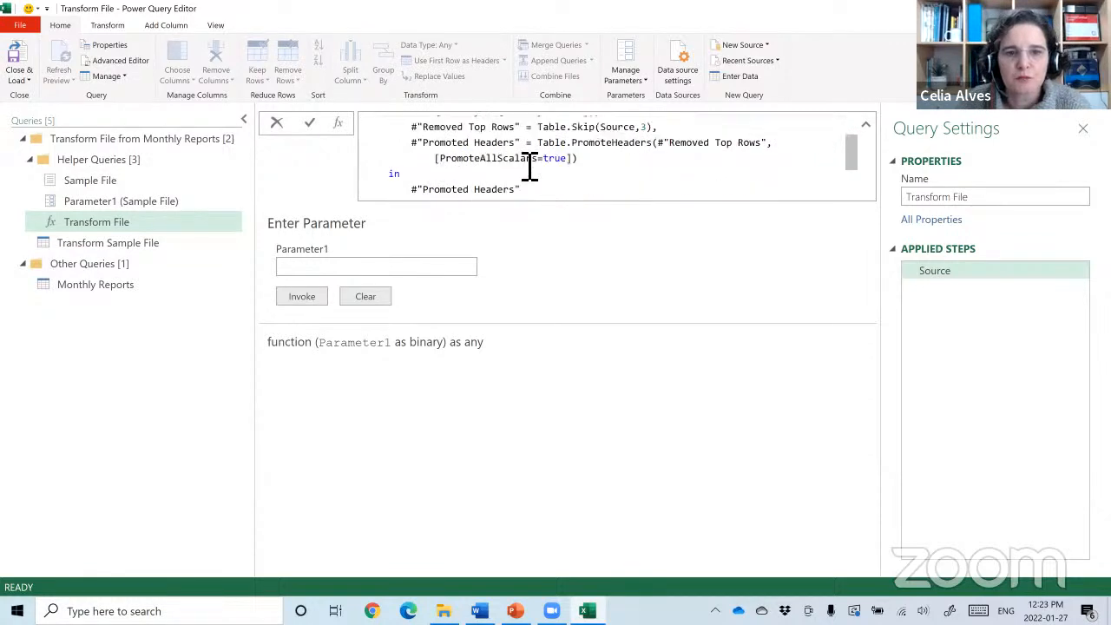
click(81, 244)
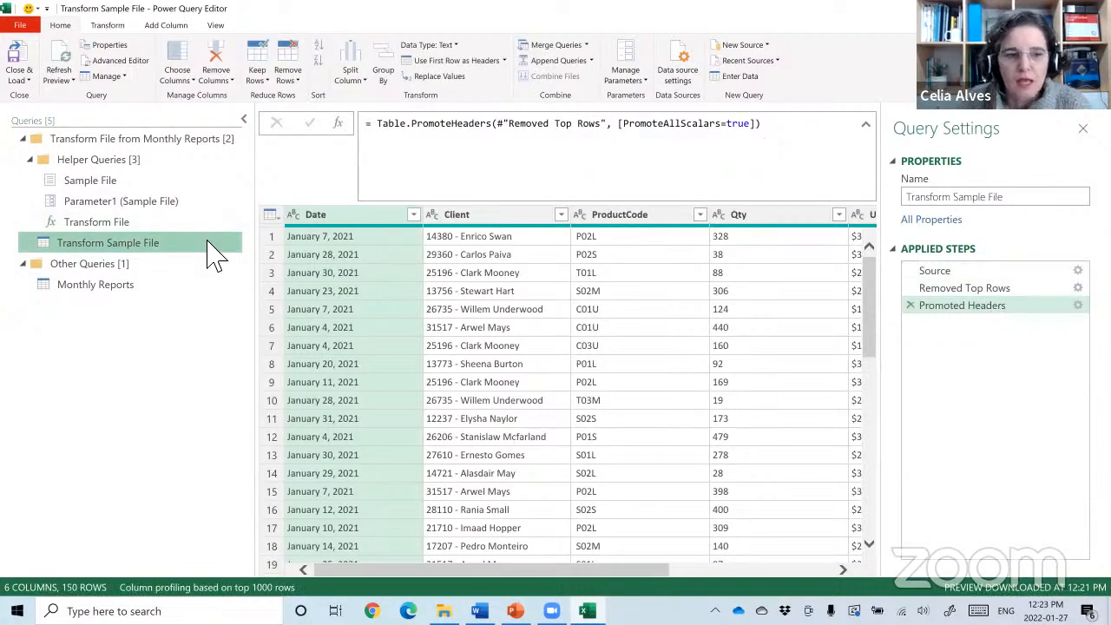
Preview each binary file in the Content column at the Invoke Custom Function1 step of Monthly Reports.
click(94, 289)
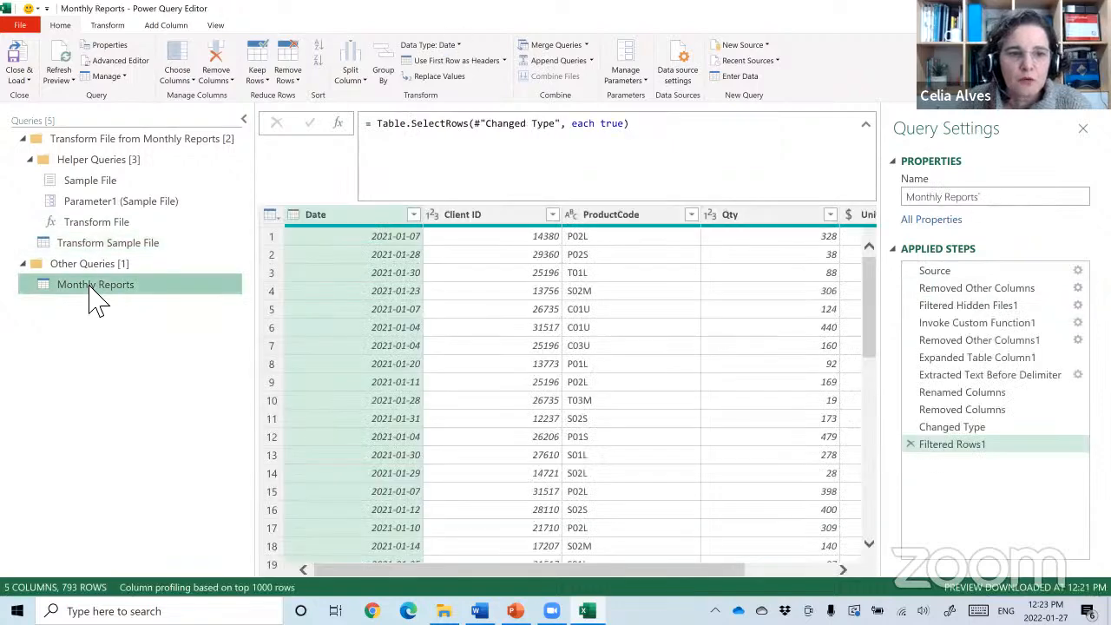
click(963, 330)
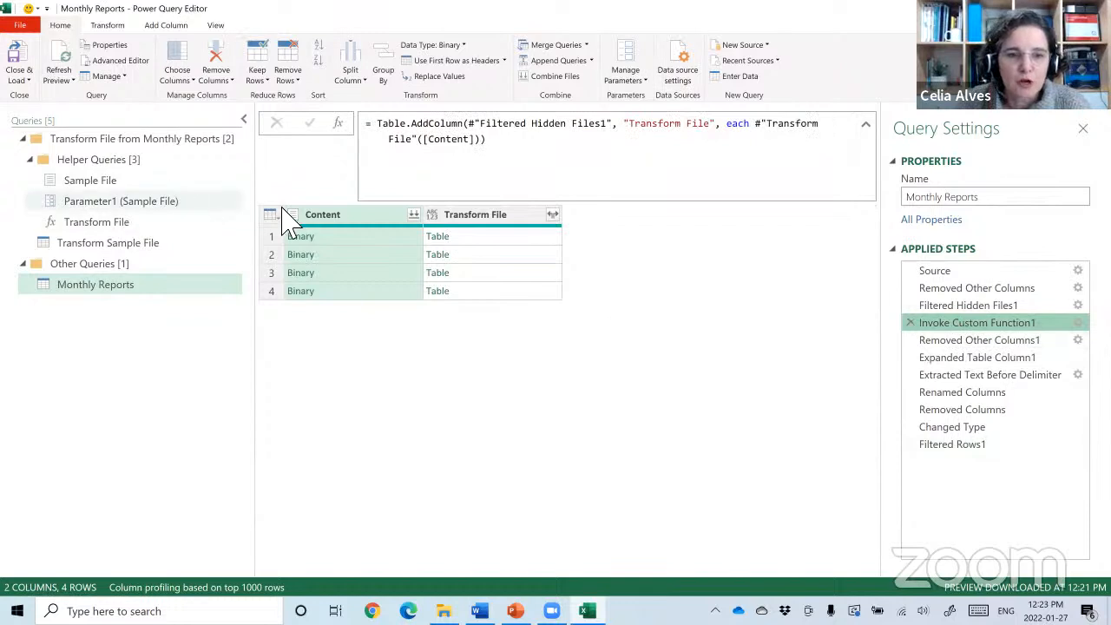
click(354, 242)
click(355, 256)
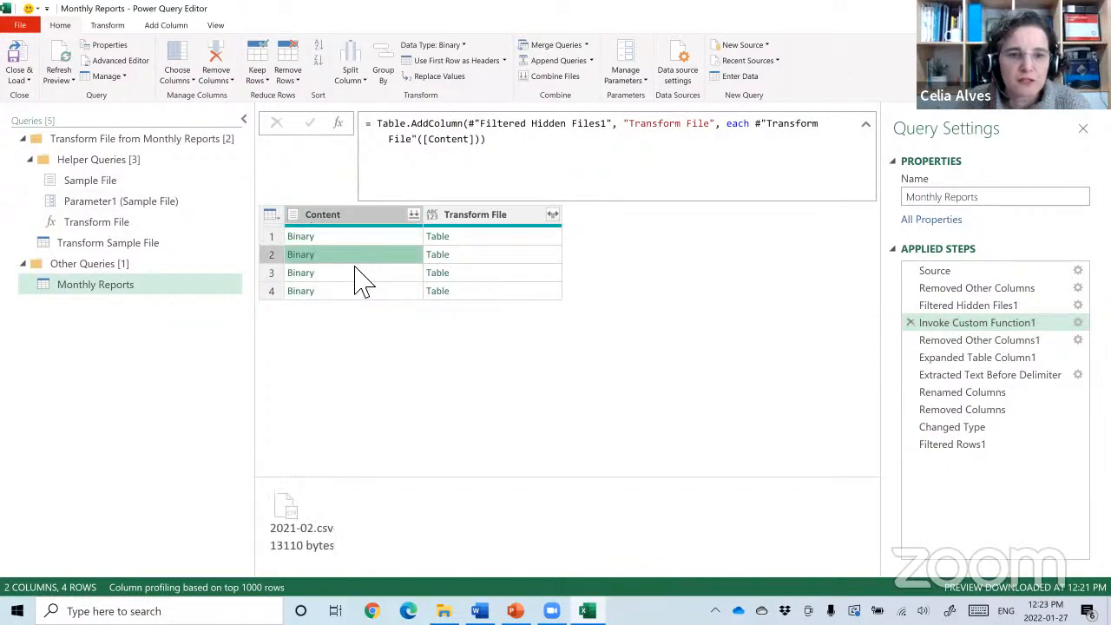
click(354, 276)
click(355, 290)
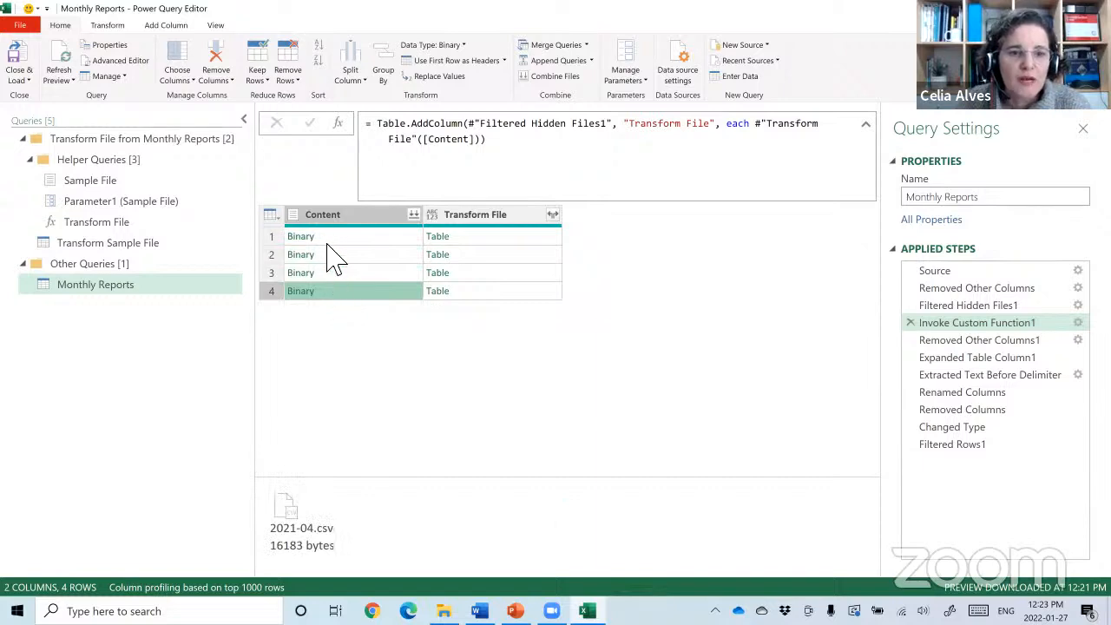
click(326, 238)
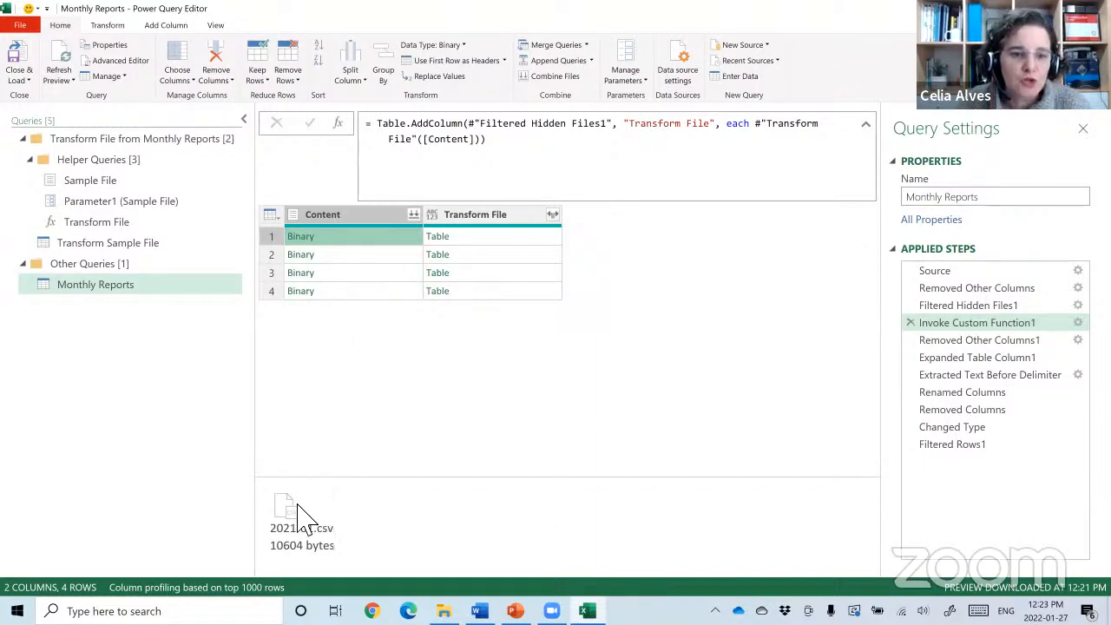
Compare the Sample File query with the first Content binary at the Invoke Custom Function1 step of Monthly Reports.
click(90, 180)
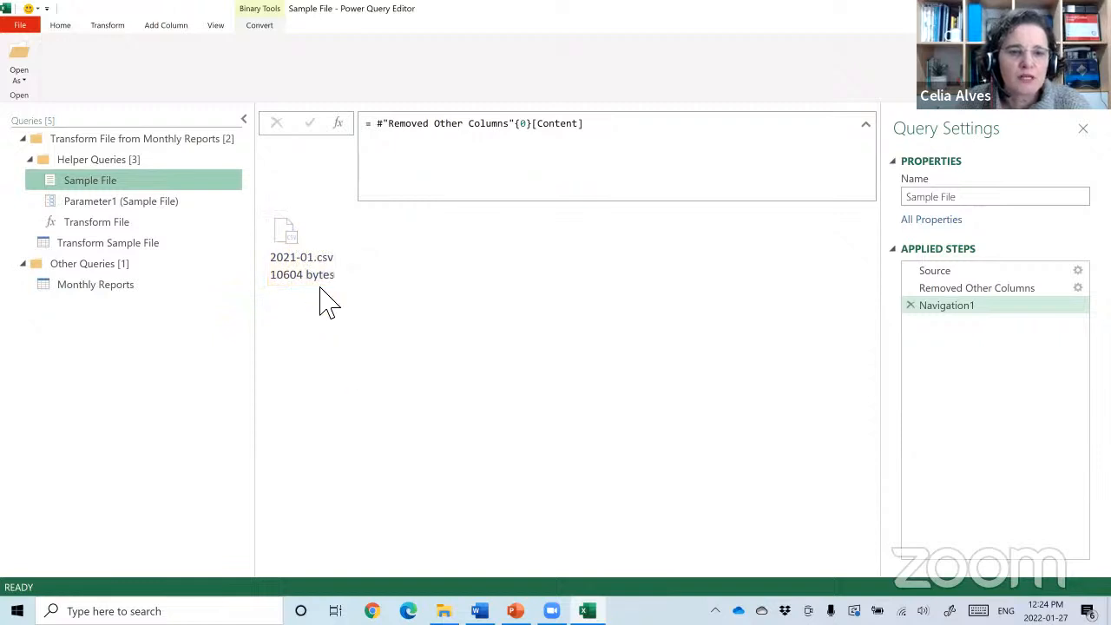
click(123, 289)
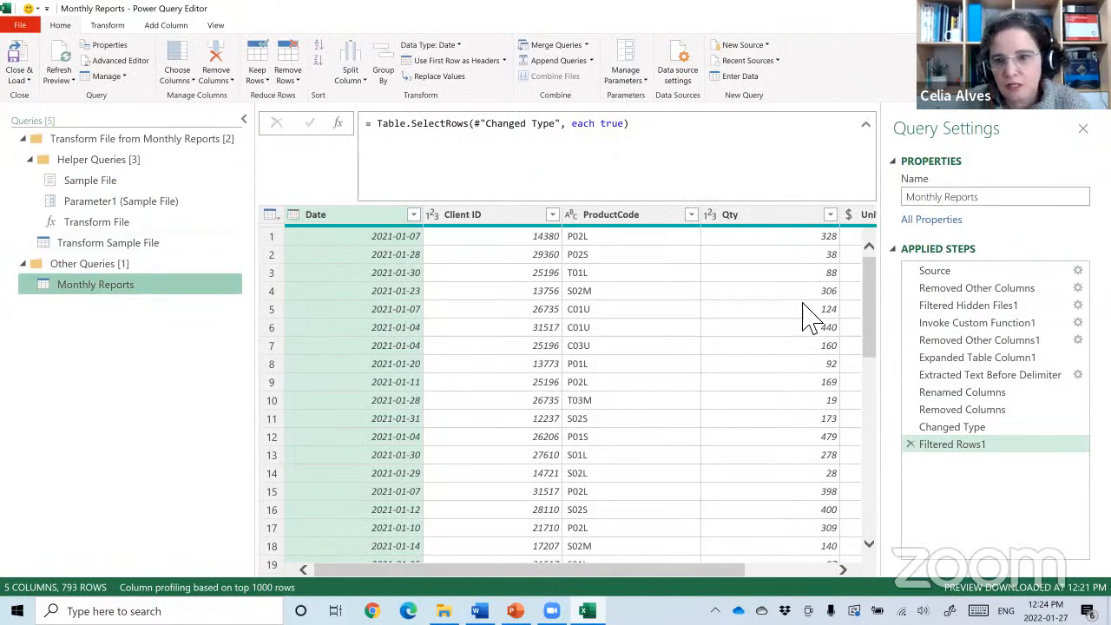
click(955, 322)
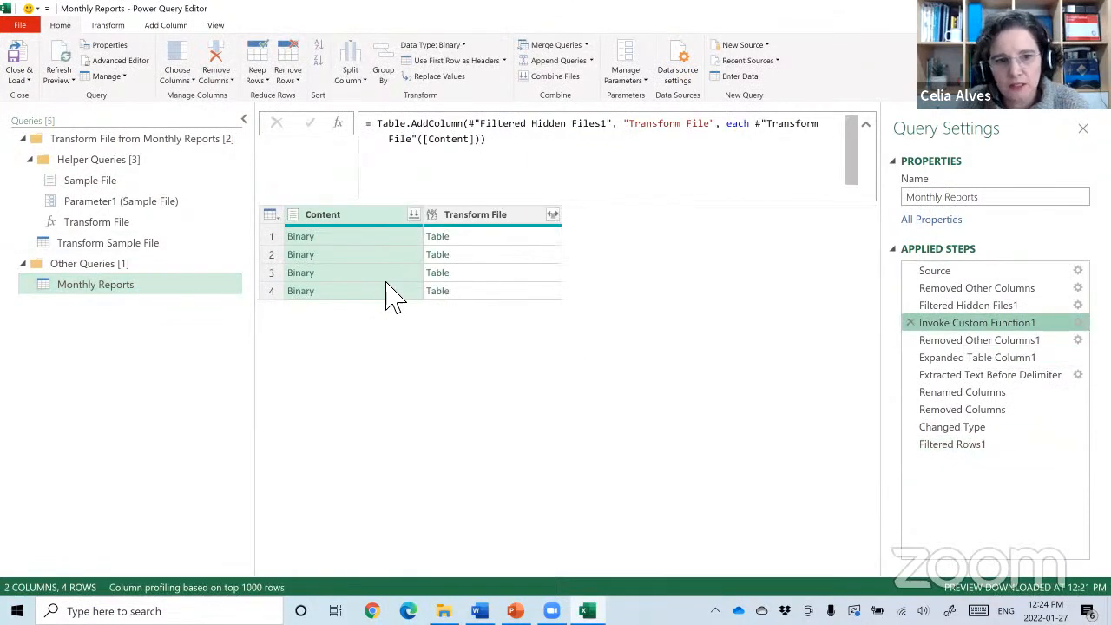
click(360, 236)
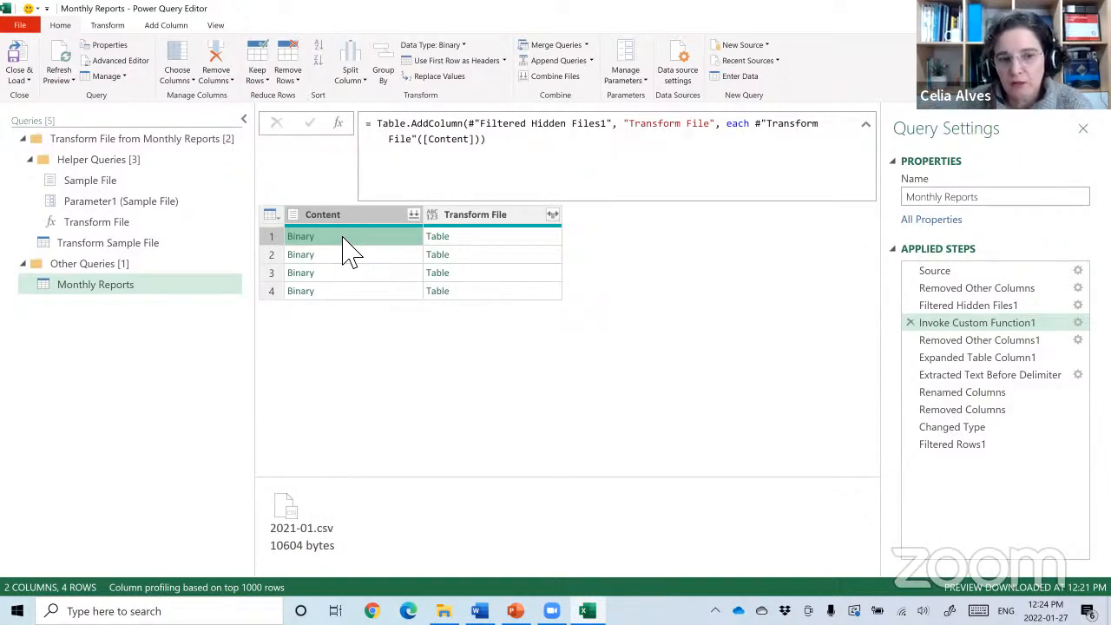
Revisit Transform Sample File and compare the Invoke Custom Function1 and Removed Other Columns1 steps of Monthly Reports.
click(90, 245)
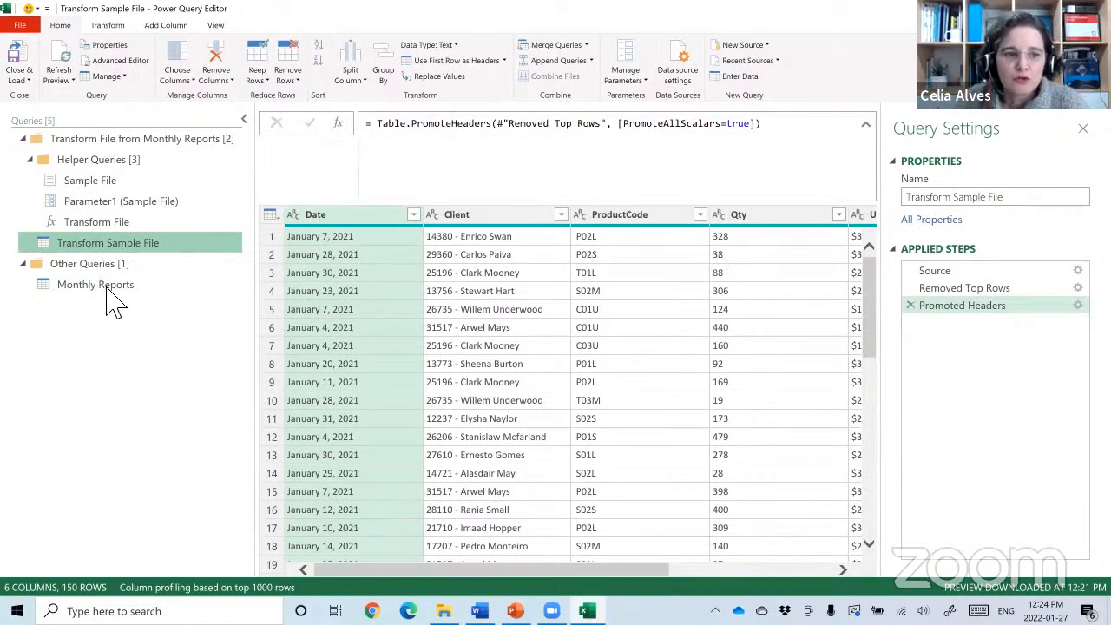
click(95, 285)
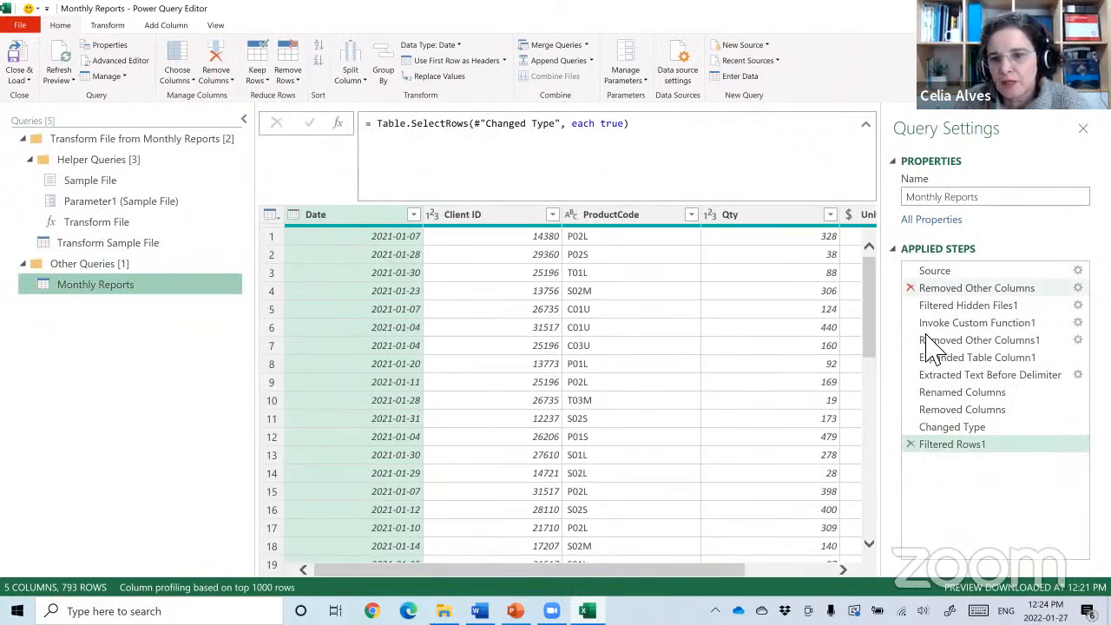
click(963, 341)
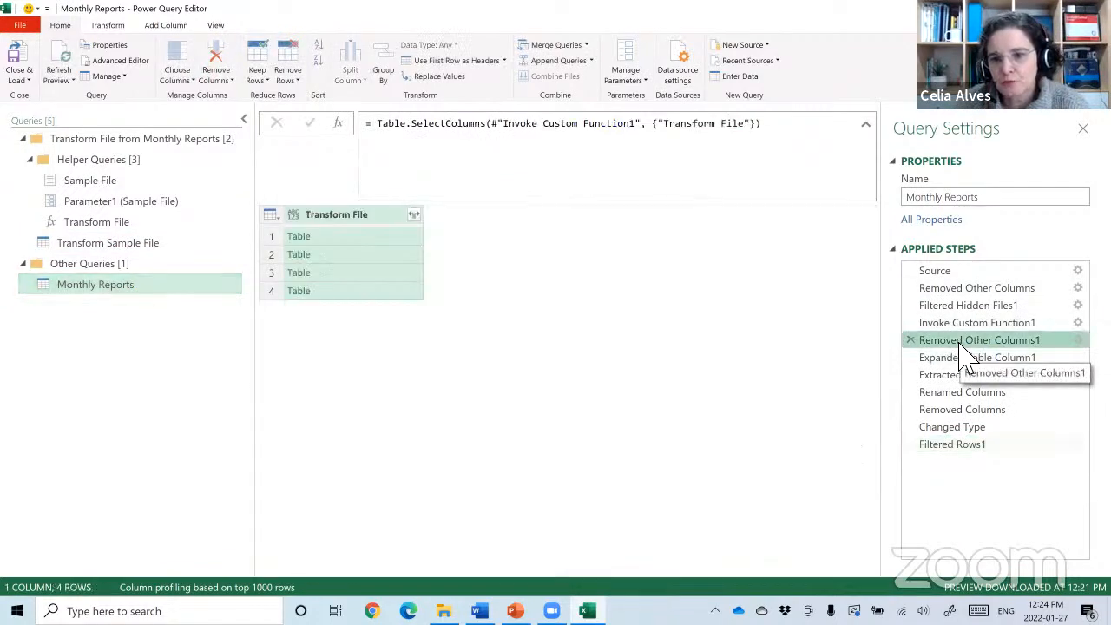
click(954, 324)
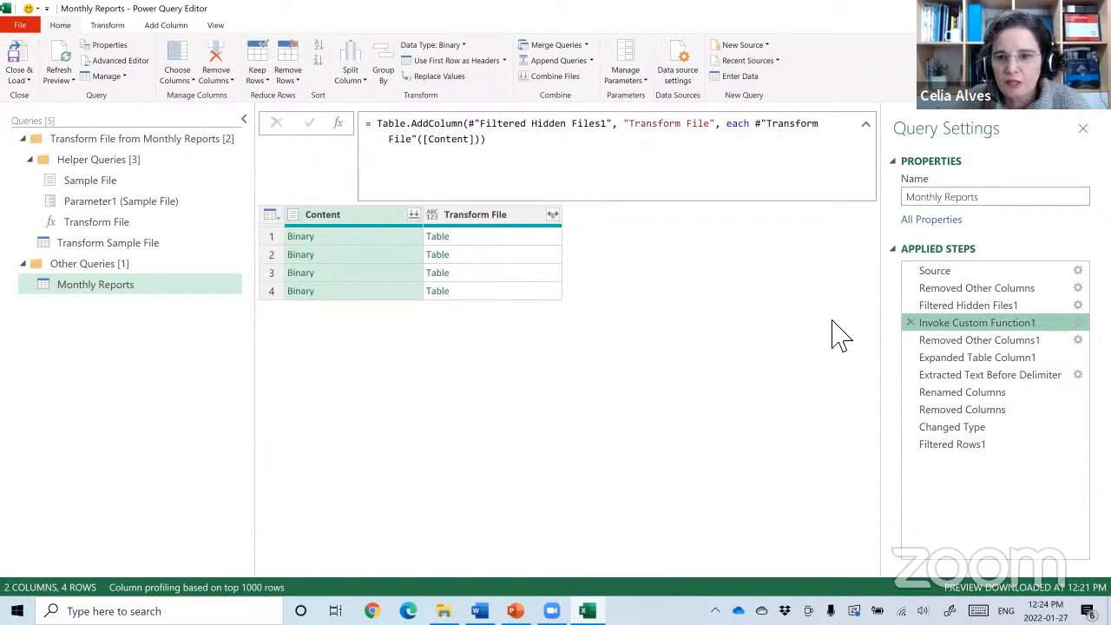
click(968, 343)
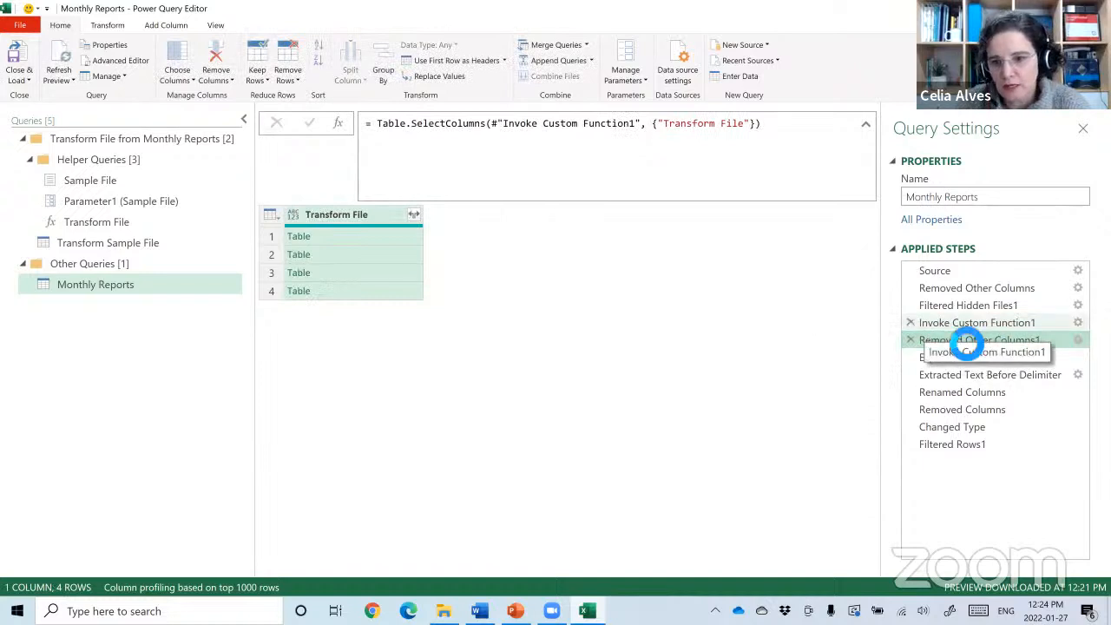
click(966, 326)
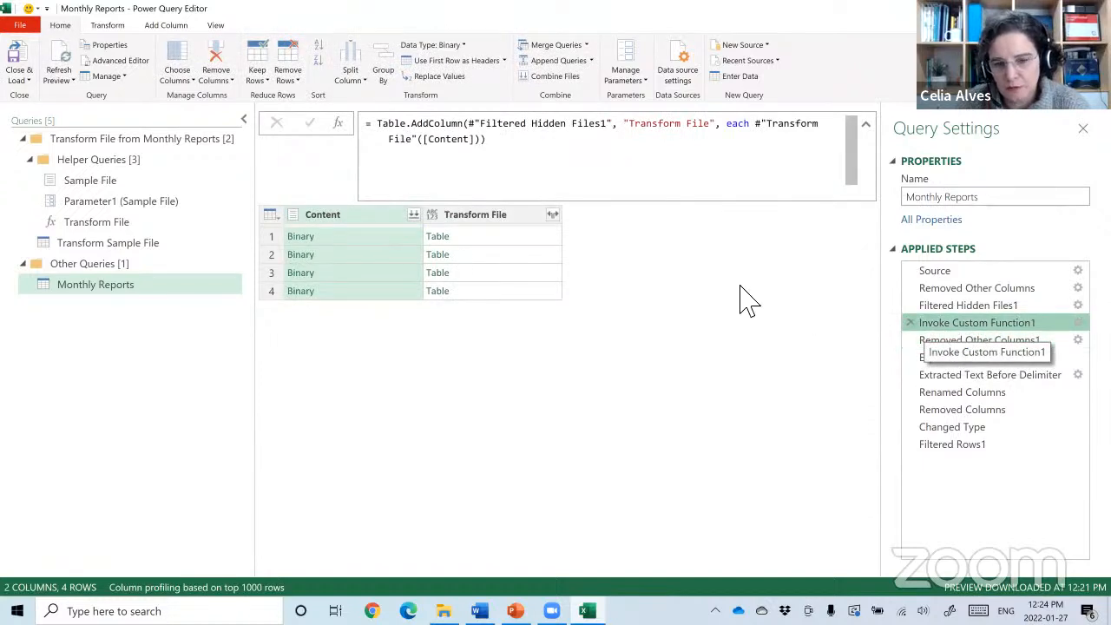
Compare the first two Content binaries with their Transform File tables at the Invoke Custom Function1 step, enlarging the preview pane.
click(486, 236)
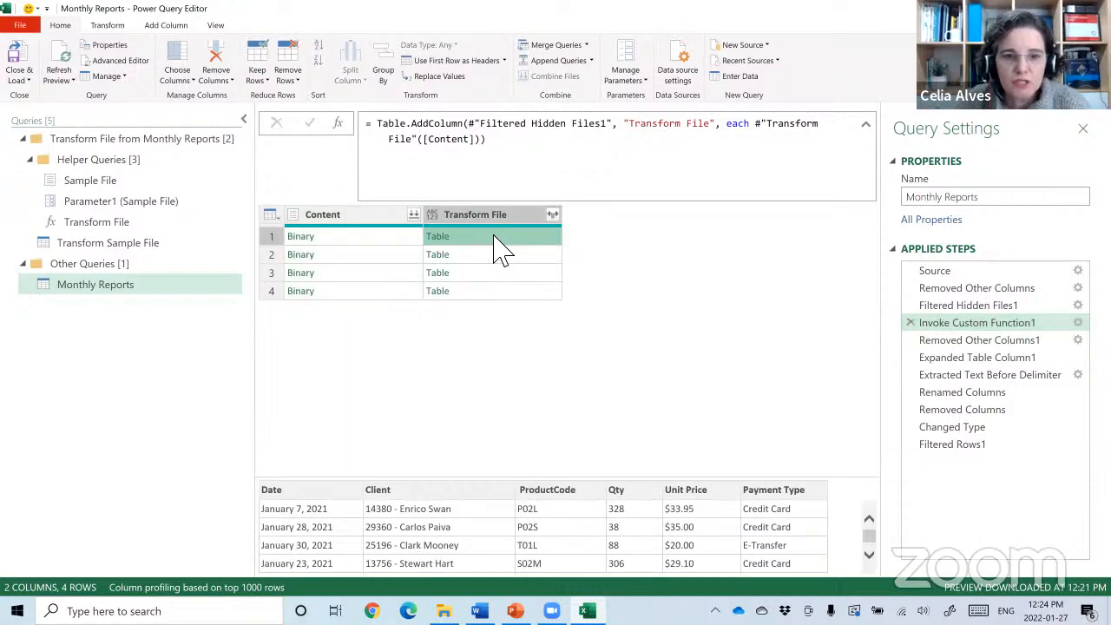
click(371, 243)
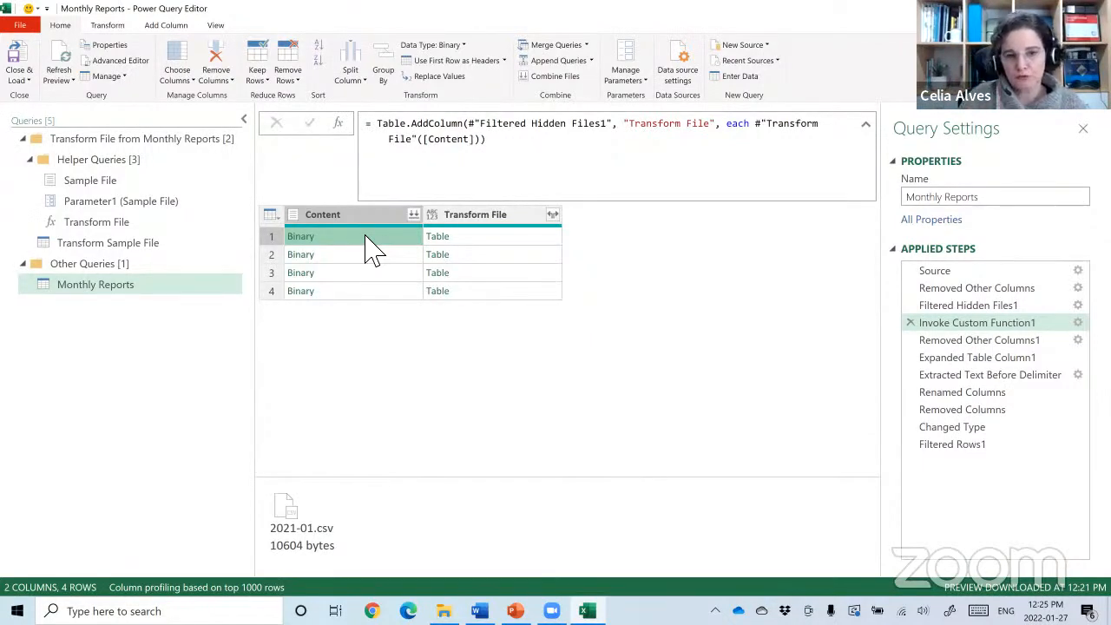
click(514, 239)
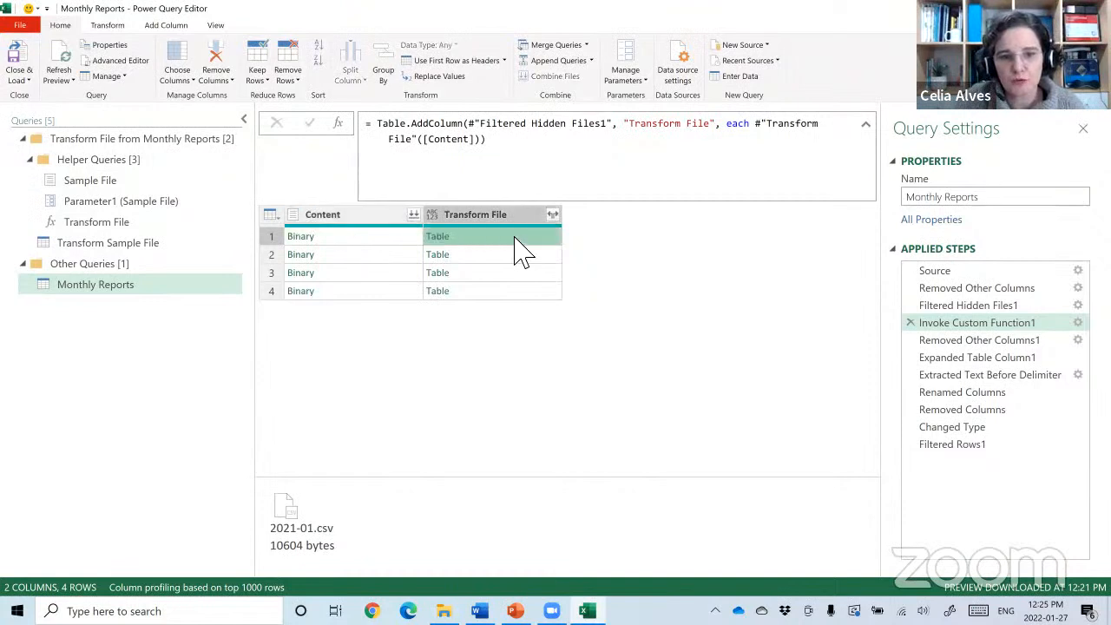
drag(483, 486, 468, 362)
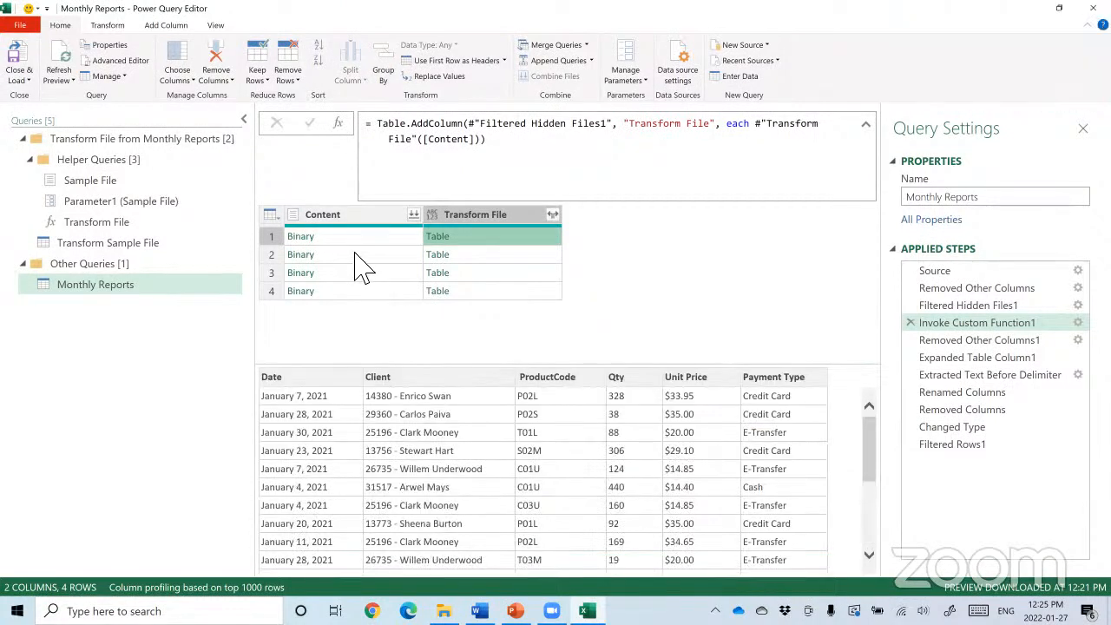
click(356, 255)
click(492, 255)
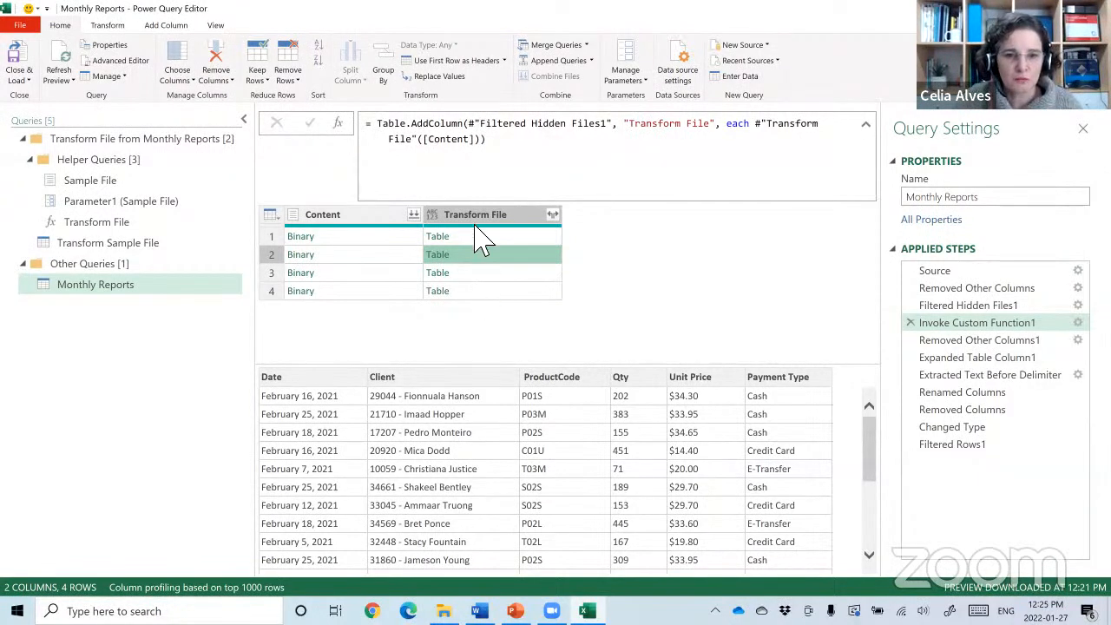
click(483, 222)
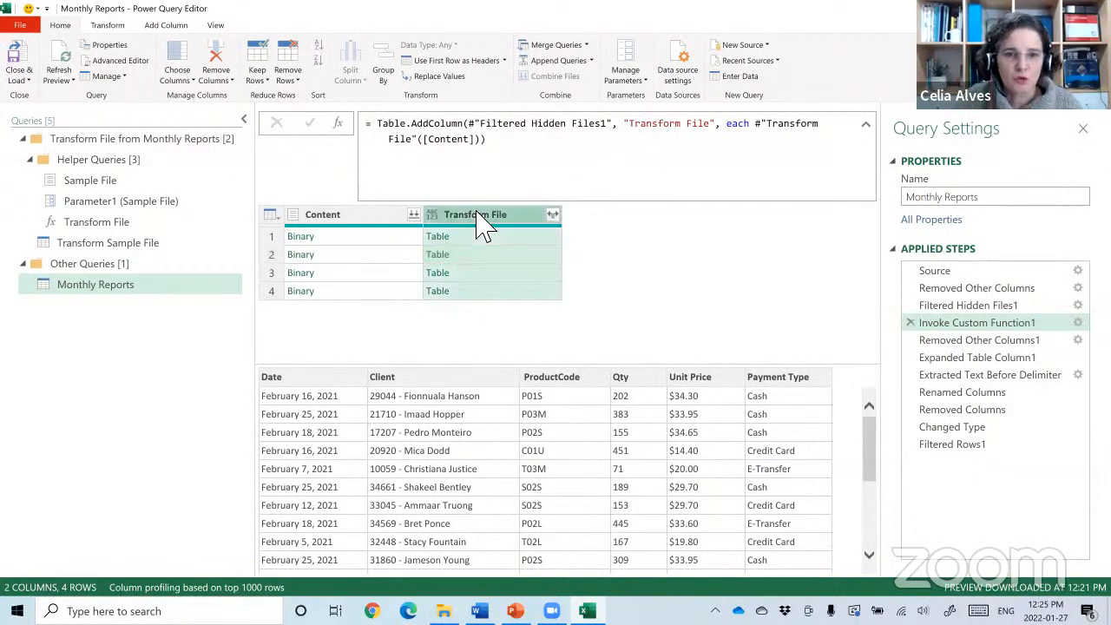
Walk through the applied steps of Monthly Reports from Removed Other Columns1 to Filtered Rows1.
click(979, 342)
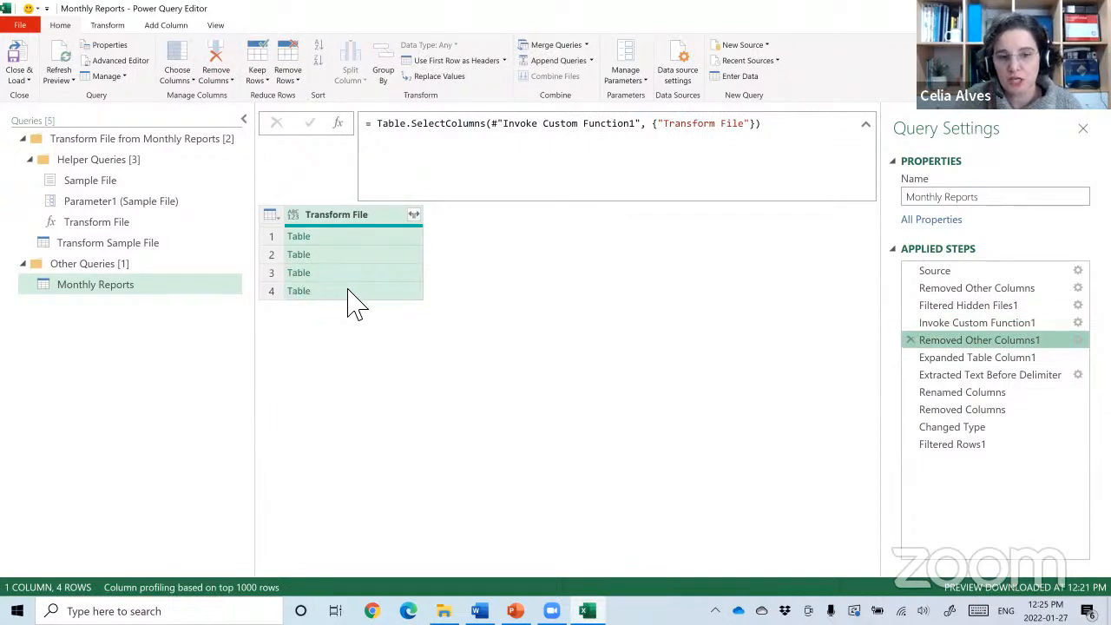
click(1014, 360)
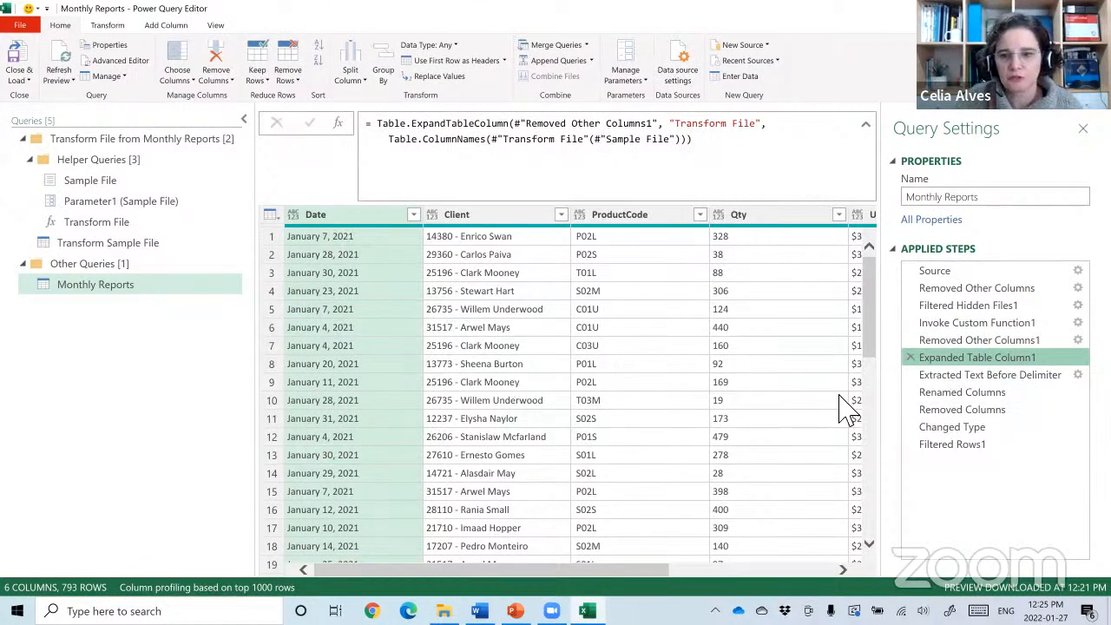
click(993, 375)
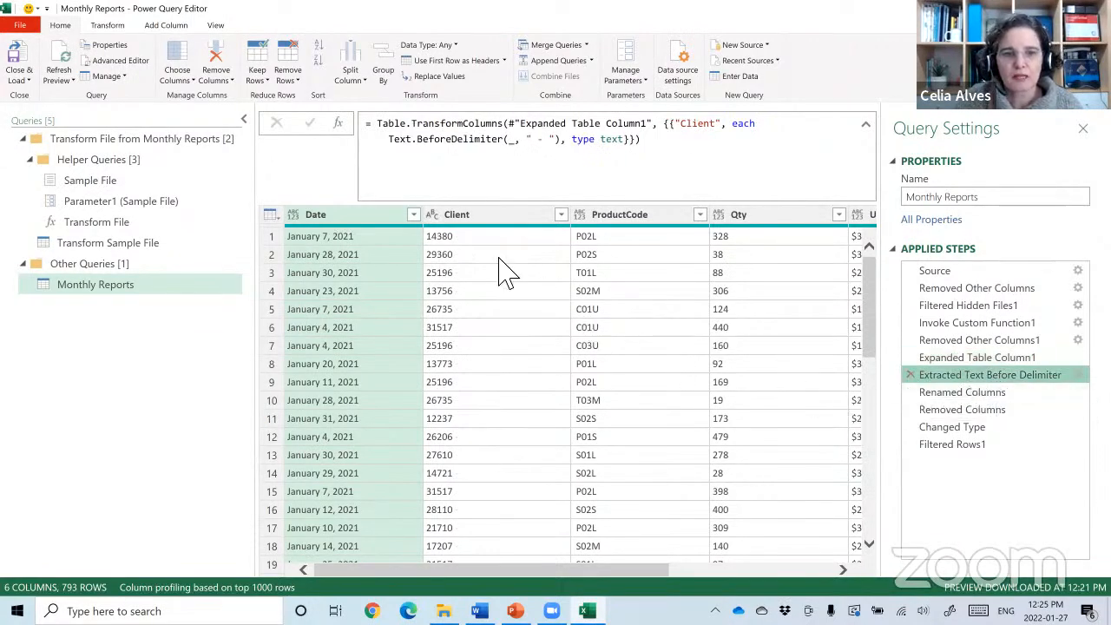
click(977, 394)
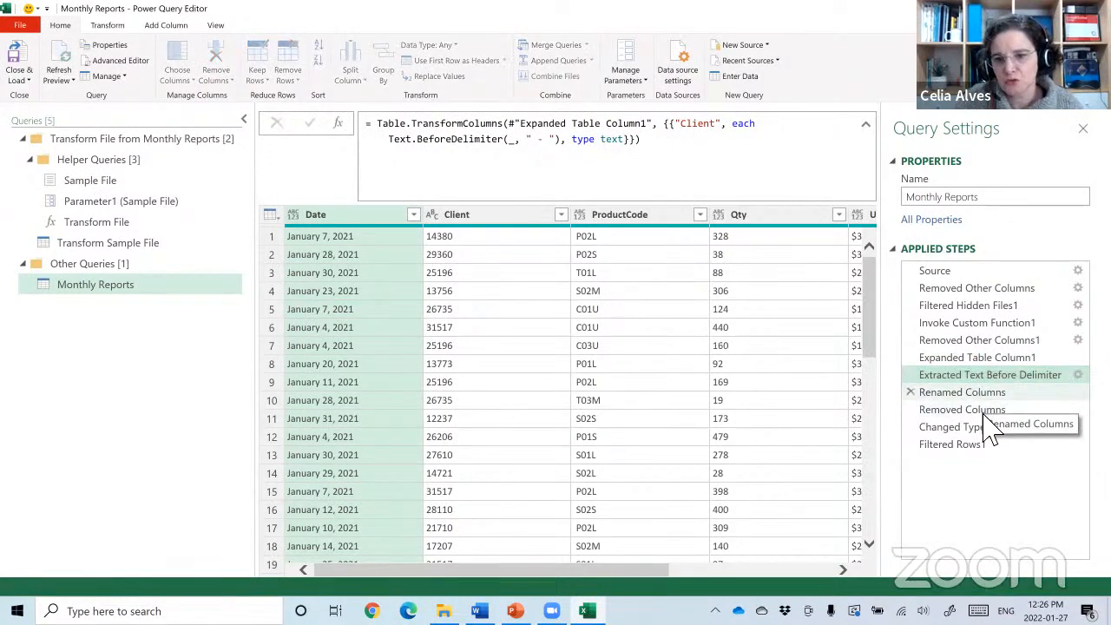
click(979, 412)
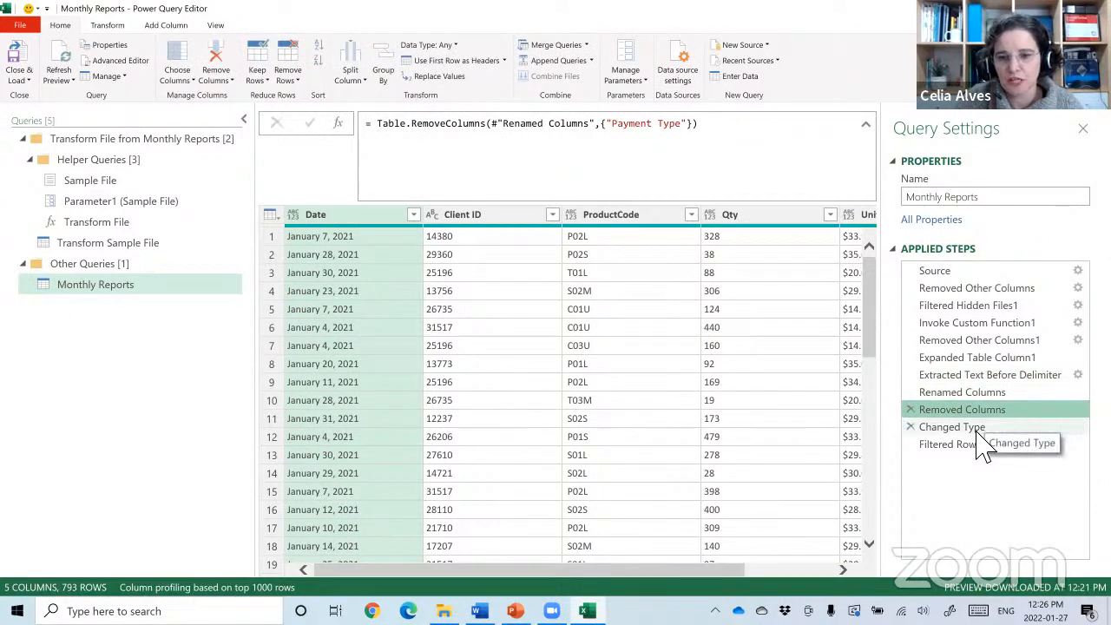
click(979, 428)
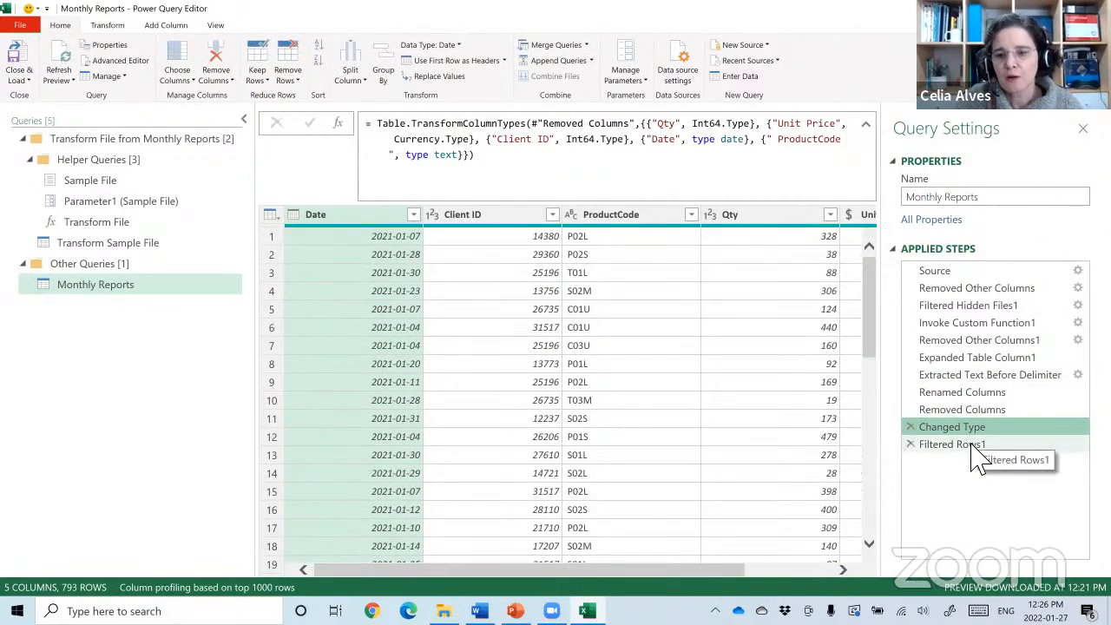
click(973, 447)
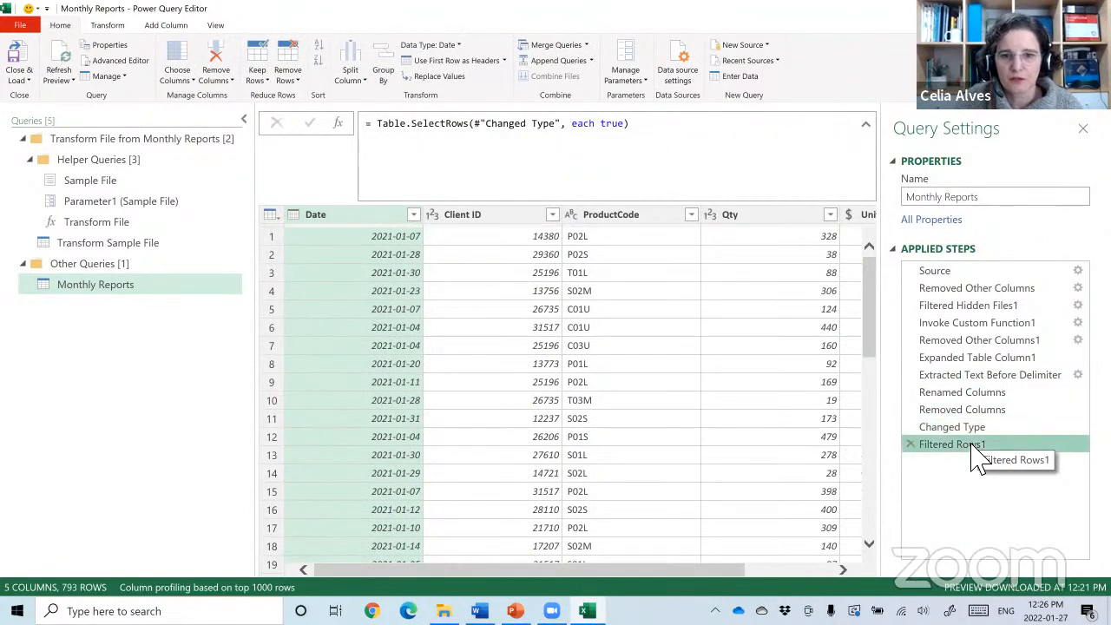
Compare the Transform Sample File query with the Transform File function.
right_click(143, 321)
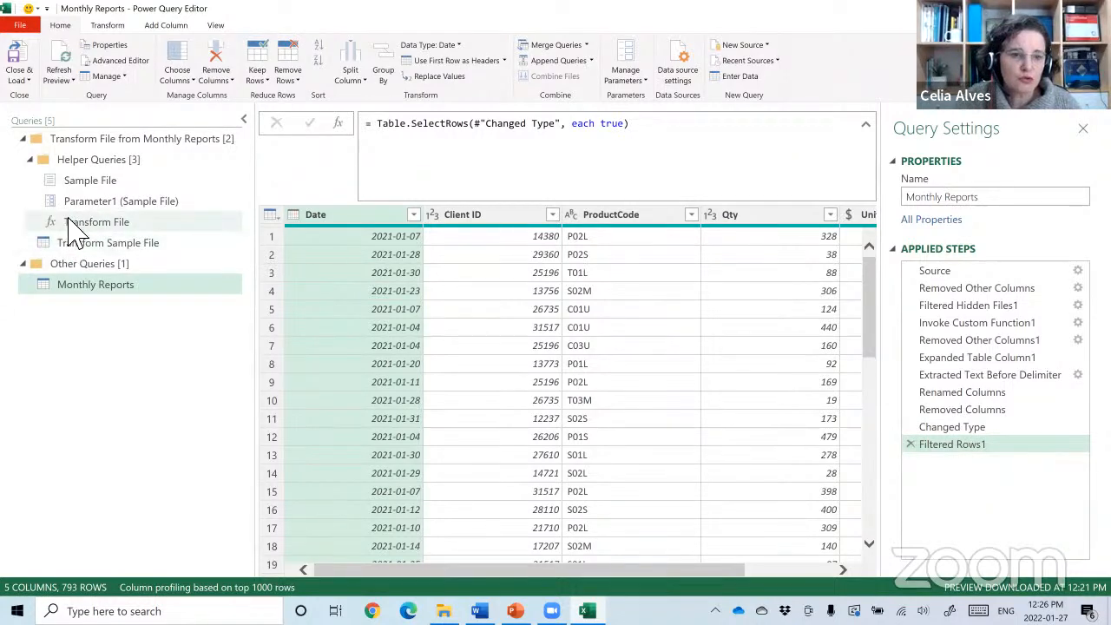
click(73, 248)
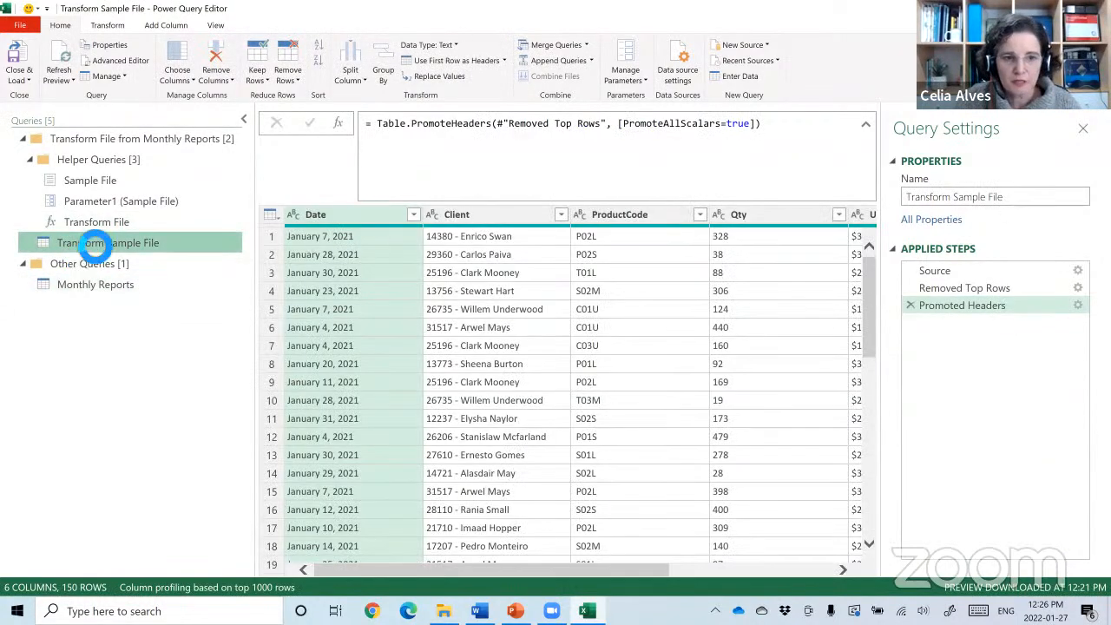
click(86, 227)
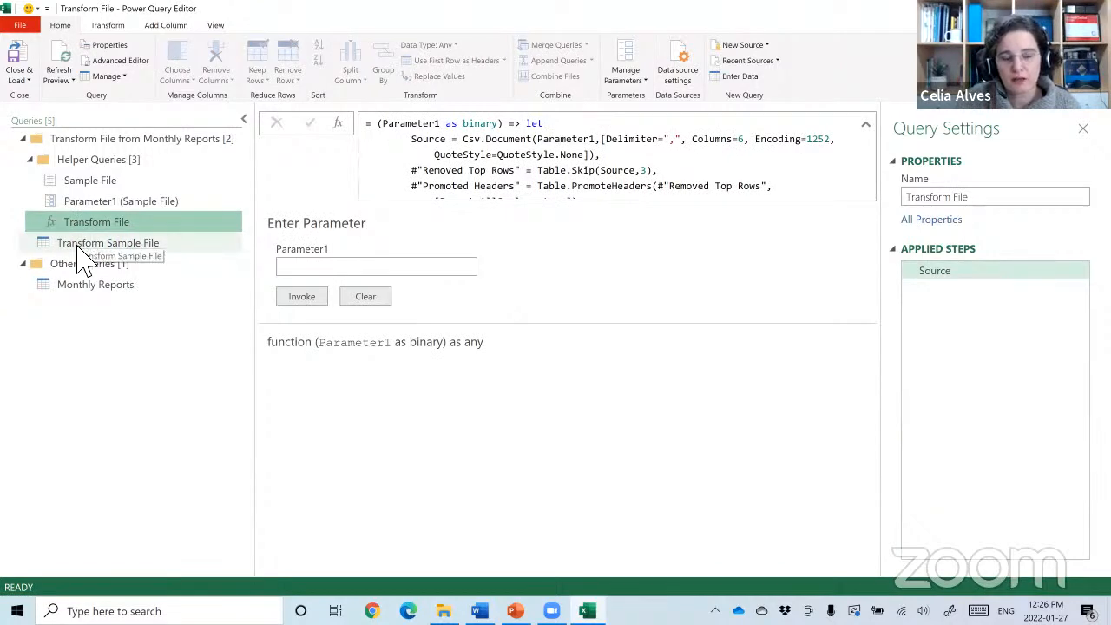
click(84, 247)
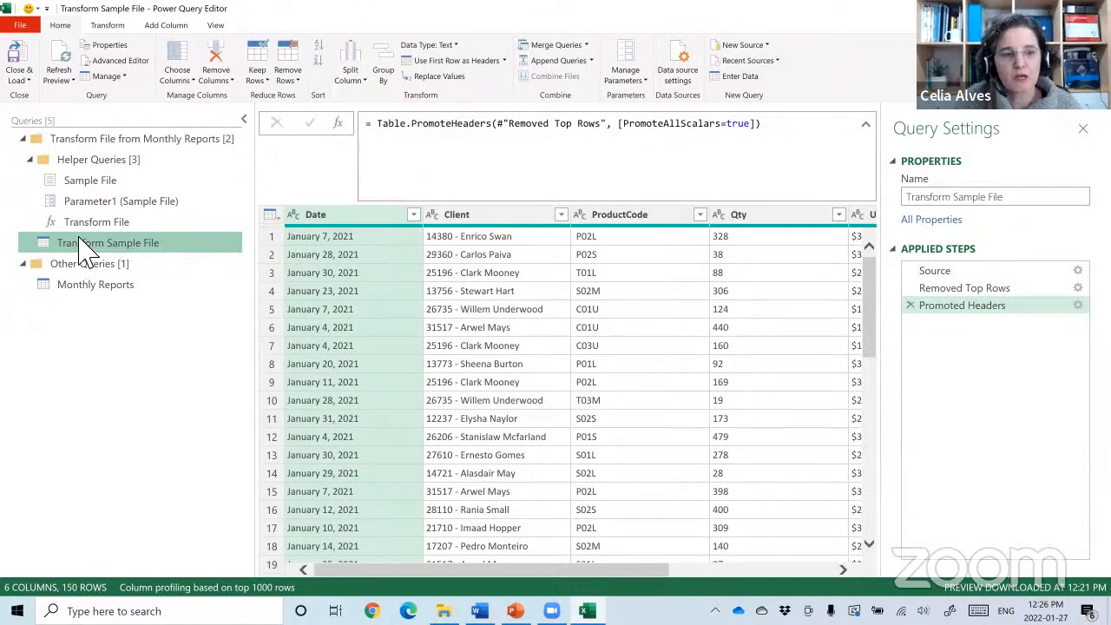
Examine all columns of the final Monthly Reports output and compare them with the Transform Sample File output.
click(99, 300)
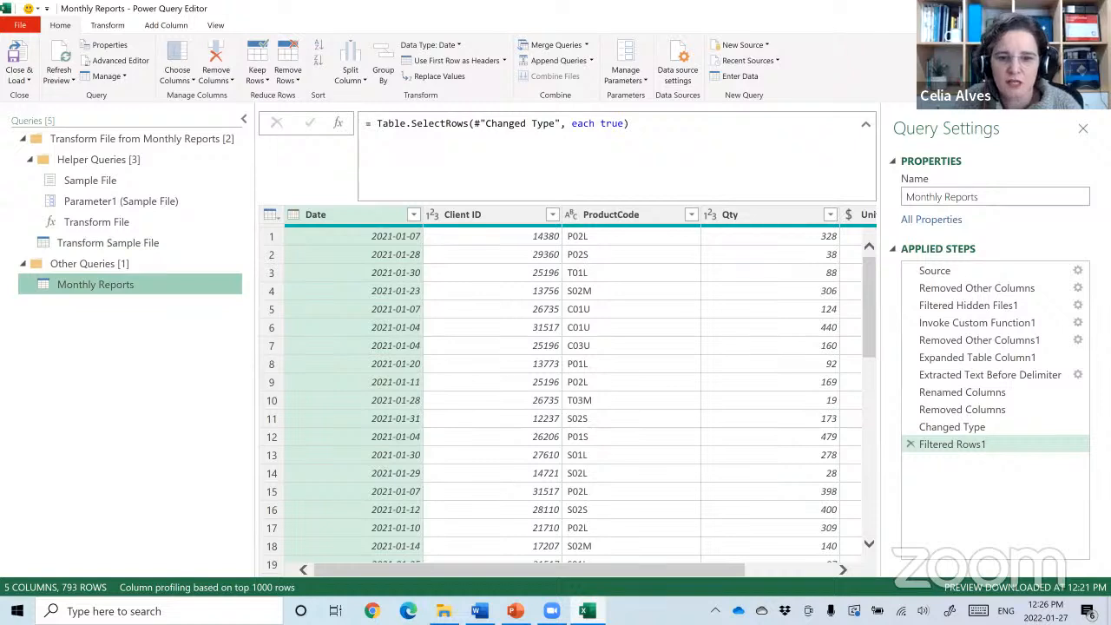
drag(530, 570, 617, 570)
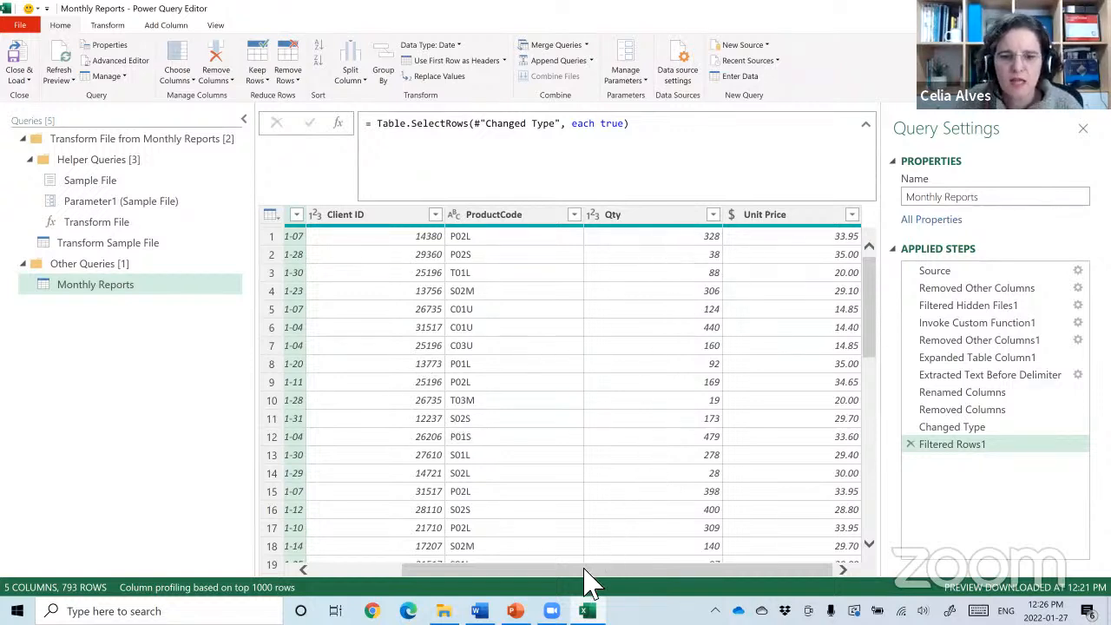
scroll(465, 570, left, 3)
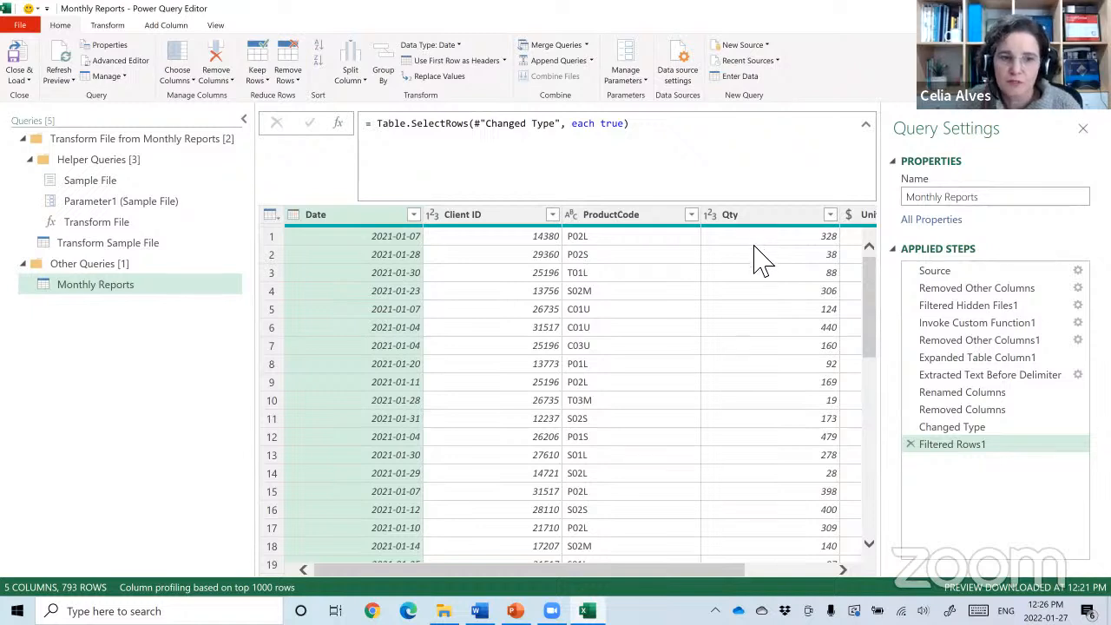
click(137, 250)
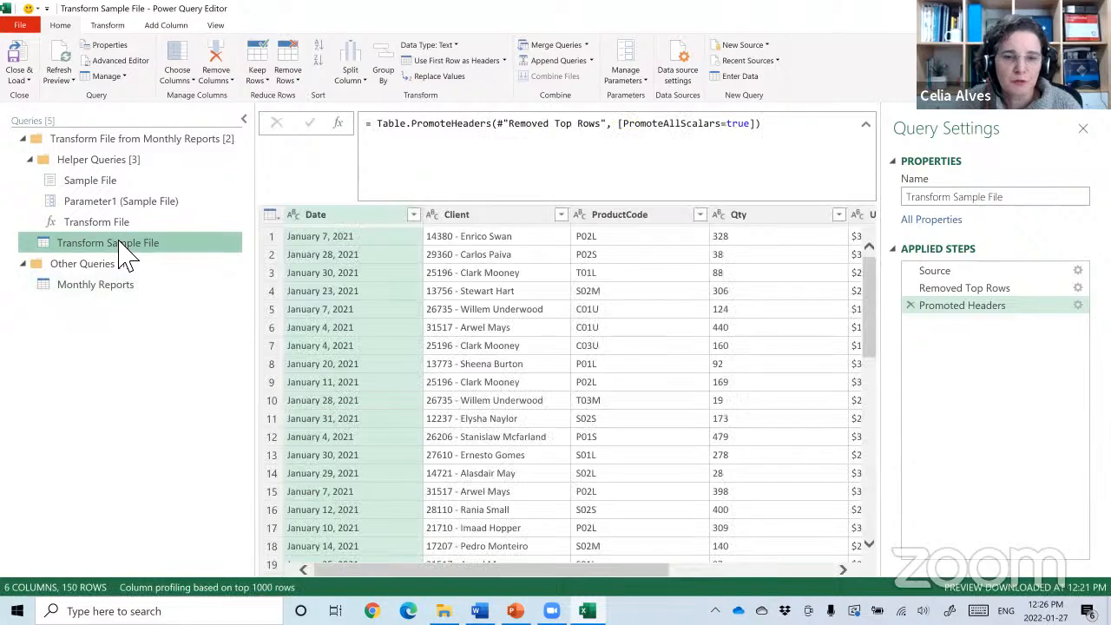
click(92, 289)
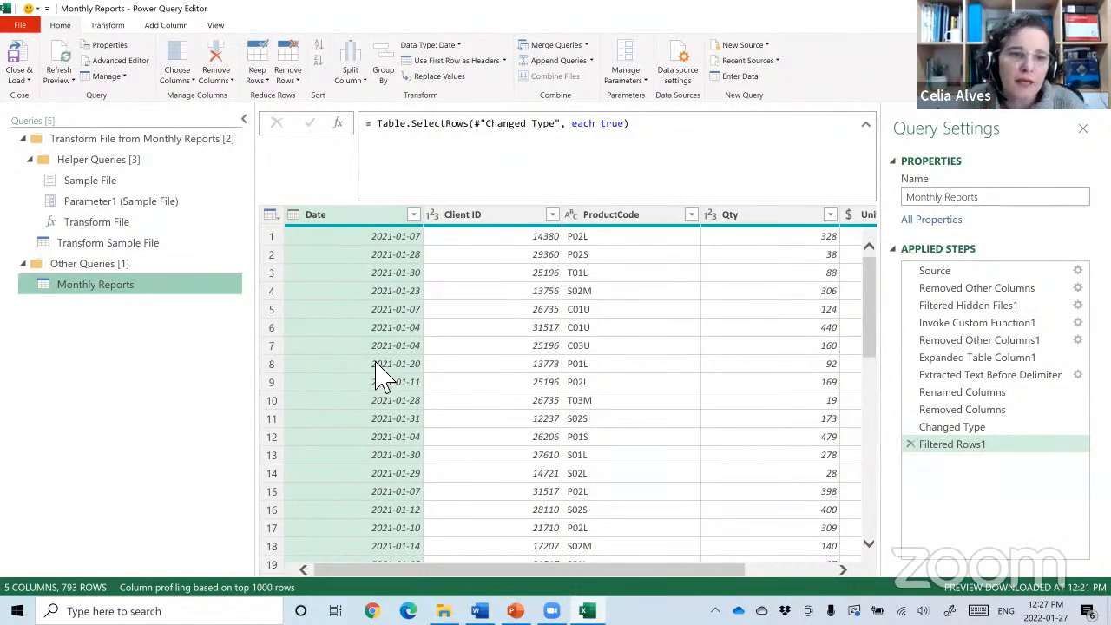
Review the Removed Top Rows and Promoted Headers steps of Transform Sample File, including the columns out of view.
click(74, 244)
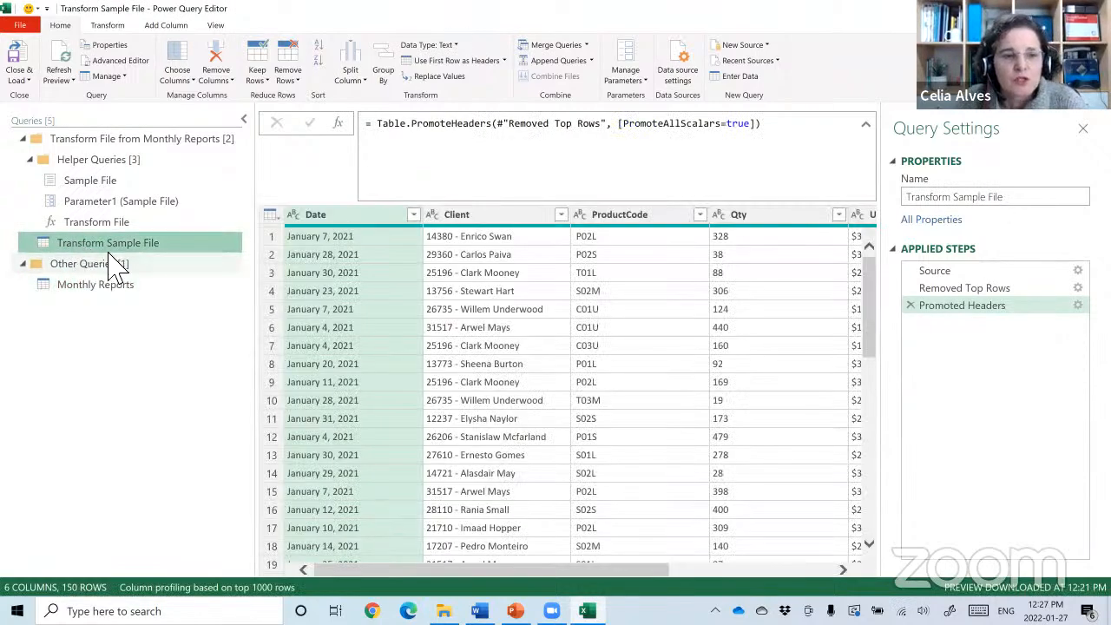
click(980, 288)
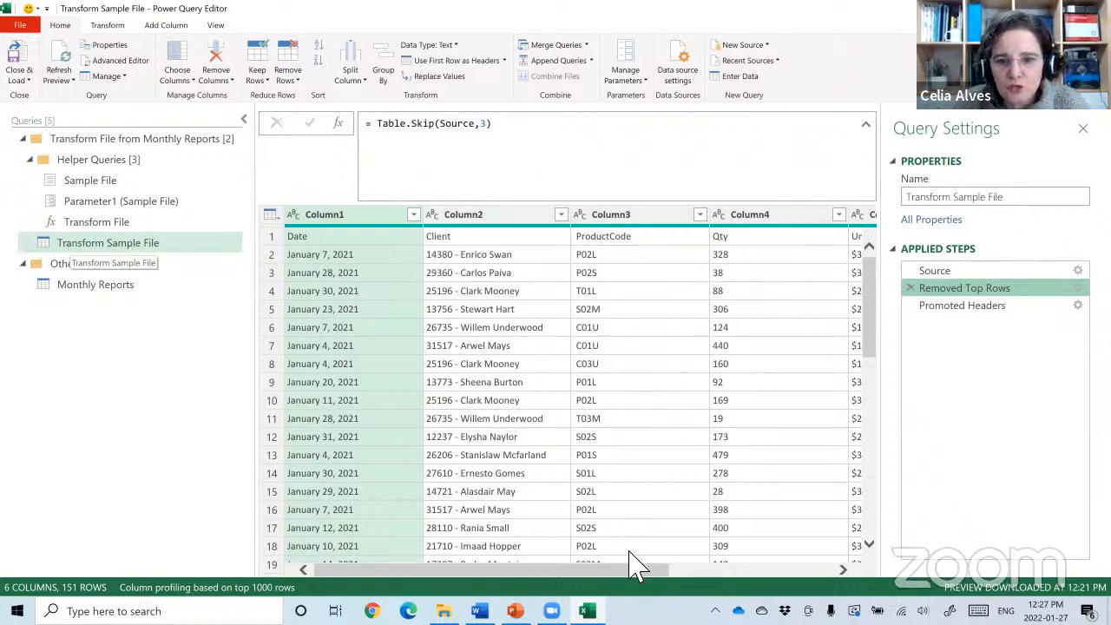
drag(636, 577, 745, 579)
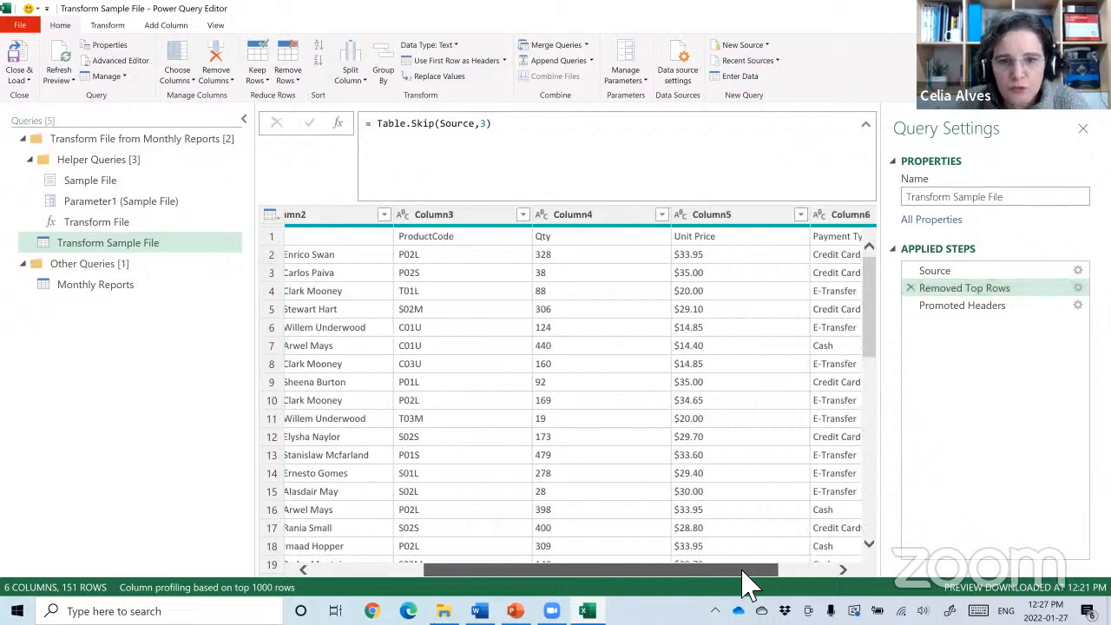
click(955, 307)
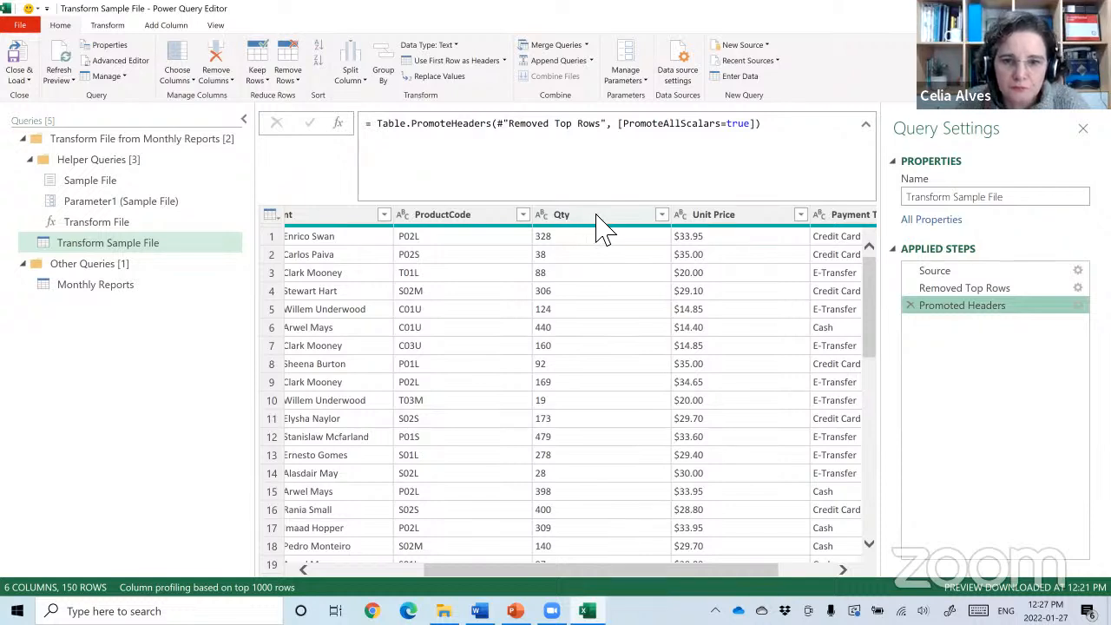
Set the Qty column's data type to Whole Number in Transform Sample File.
click(662, 217)
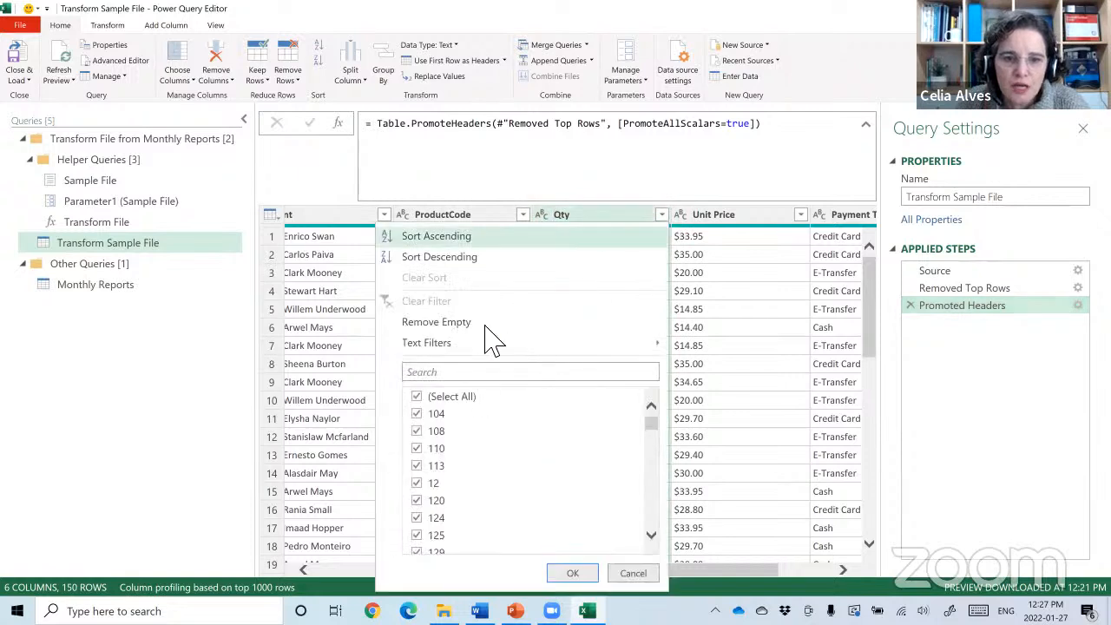
mouse_move(431, 343)
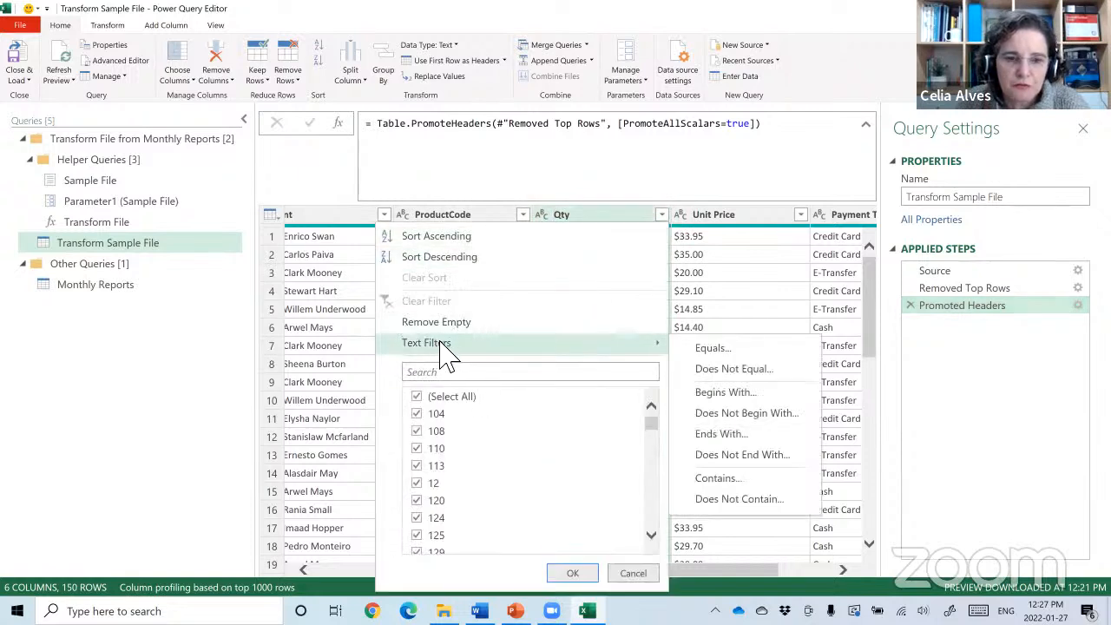
click(580, 216)
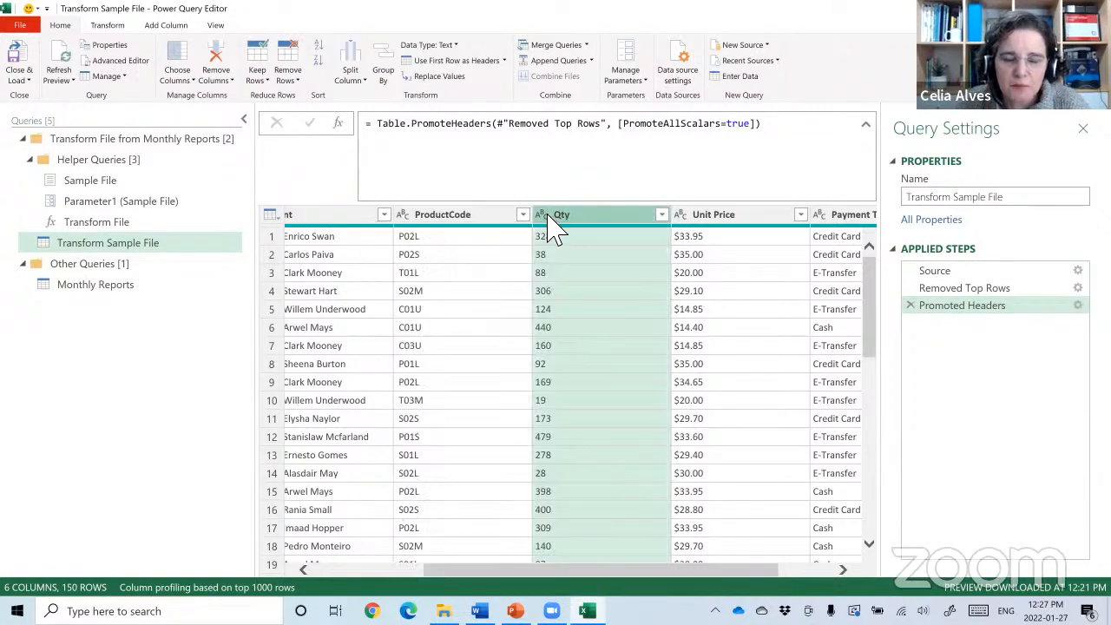
click(543, 216)
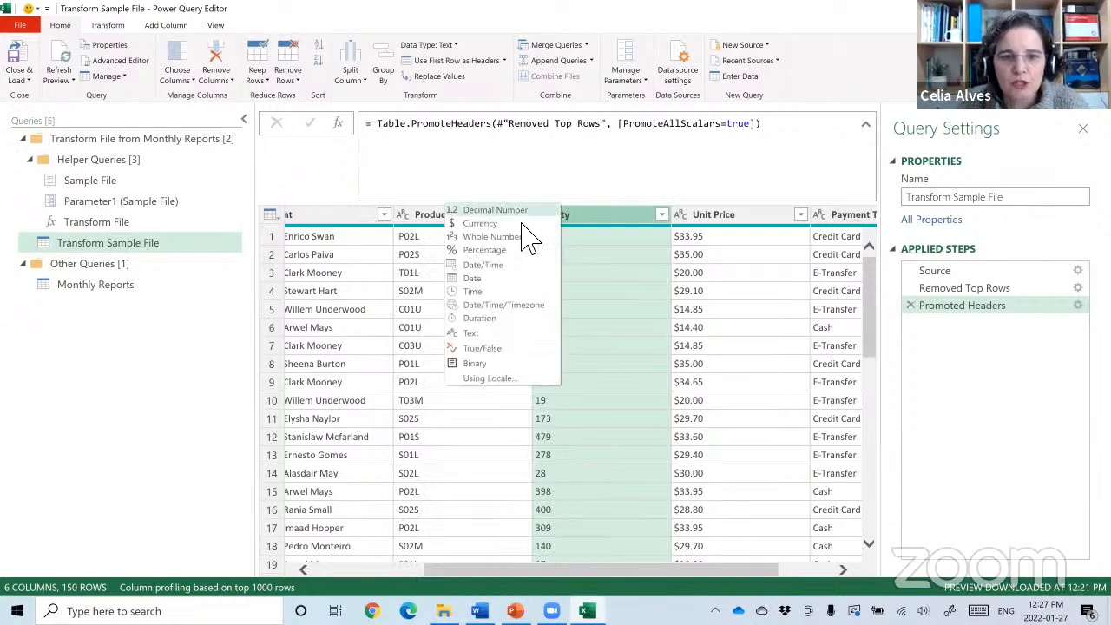
click(511, 234)
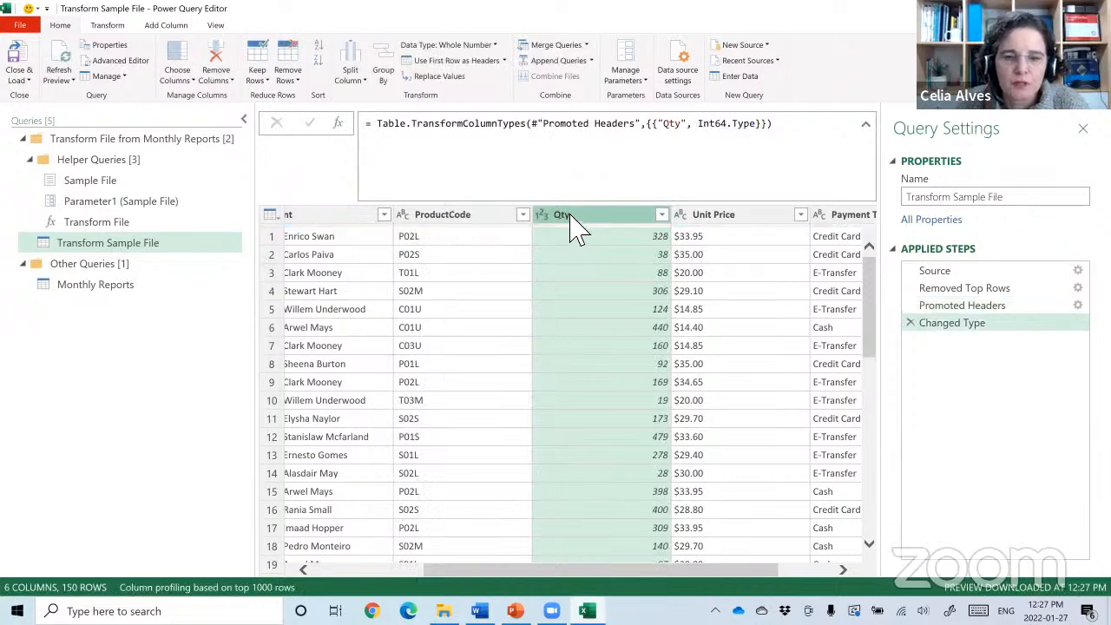
Filter Transform Sample File to keep only rows where Qty is greater than or equal to 400.
click(661, 214)
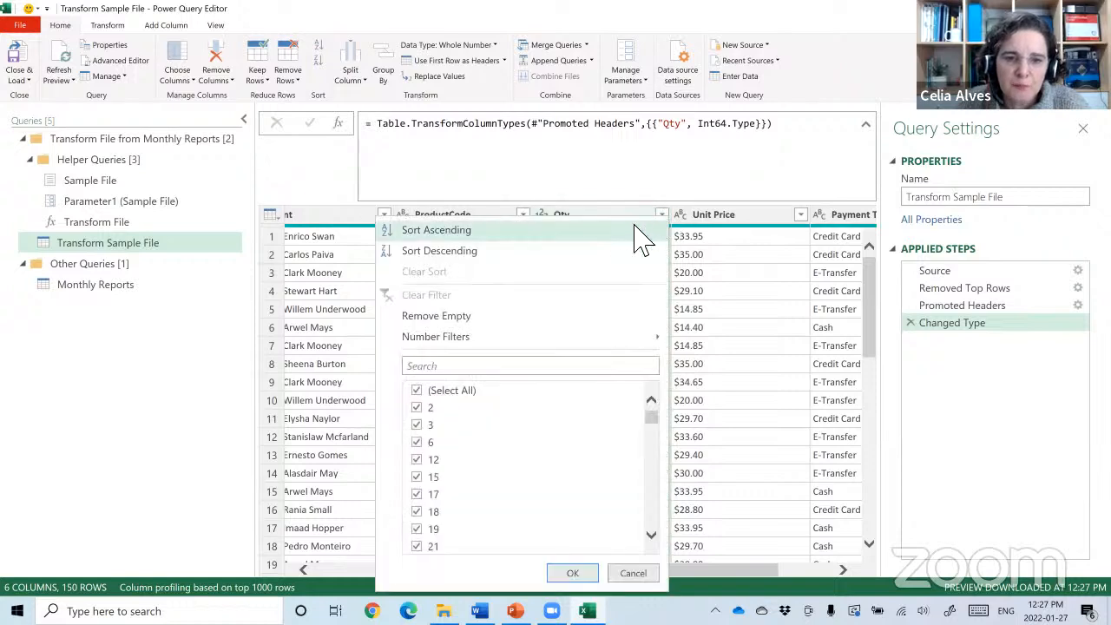
mouse_move(462, 350)
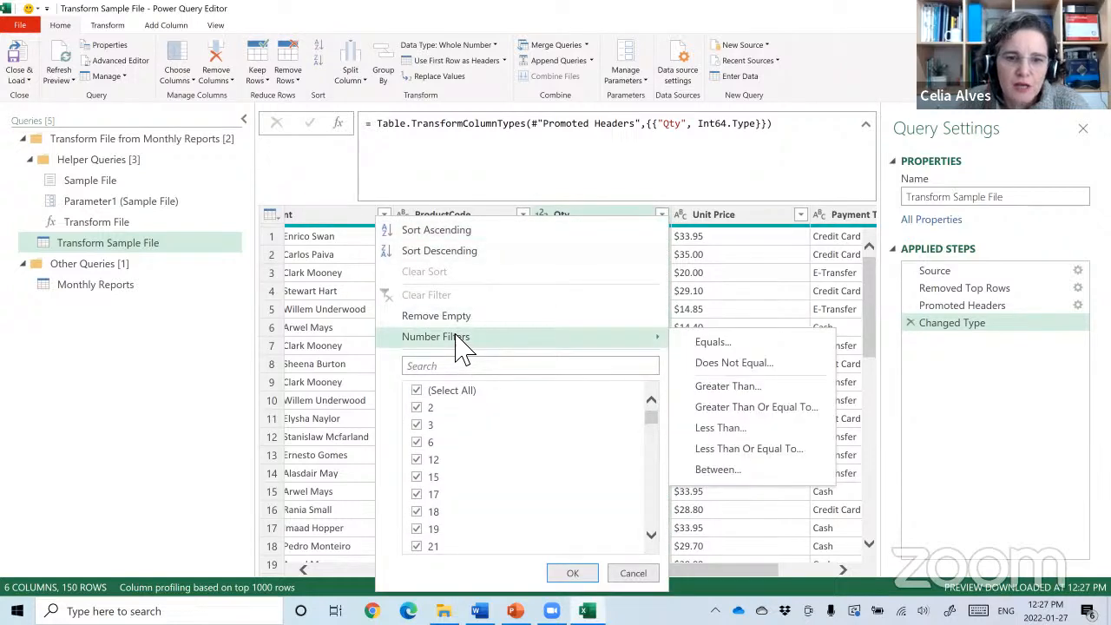
click(722, 408)
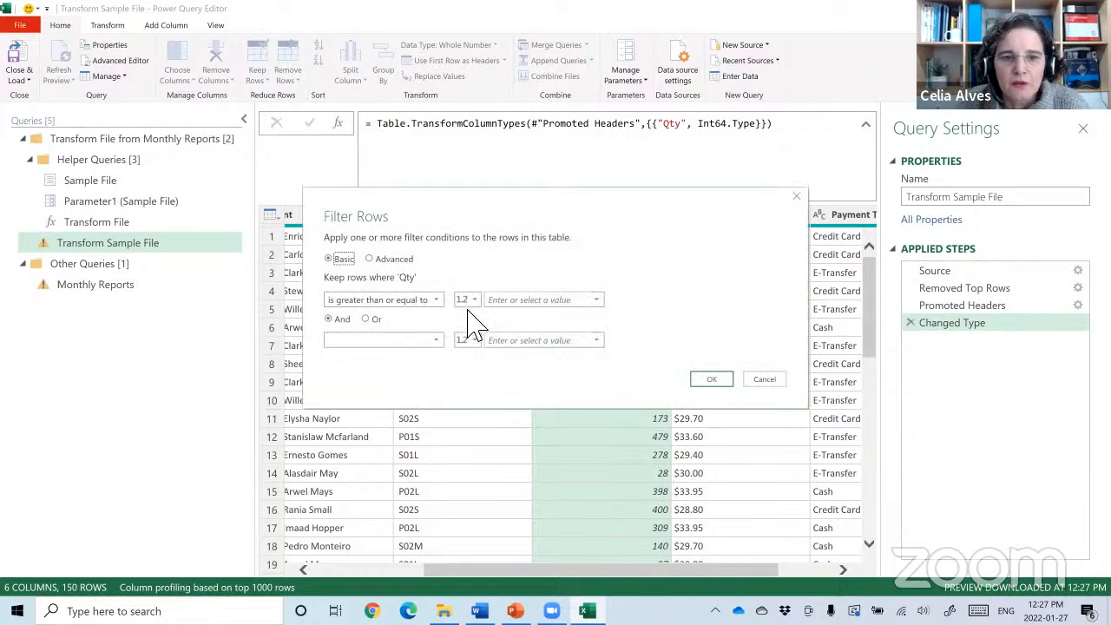
click(531, 302)
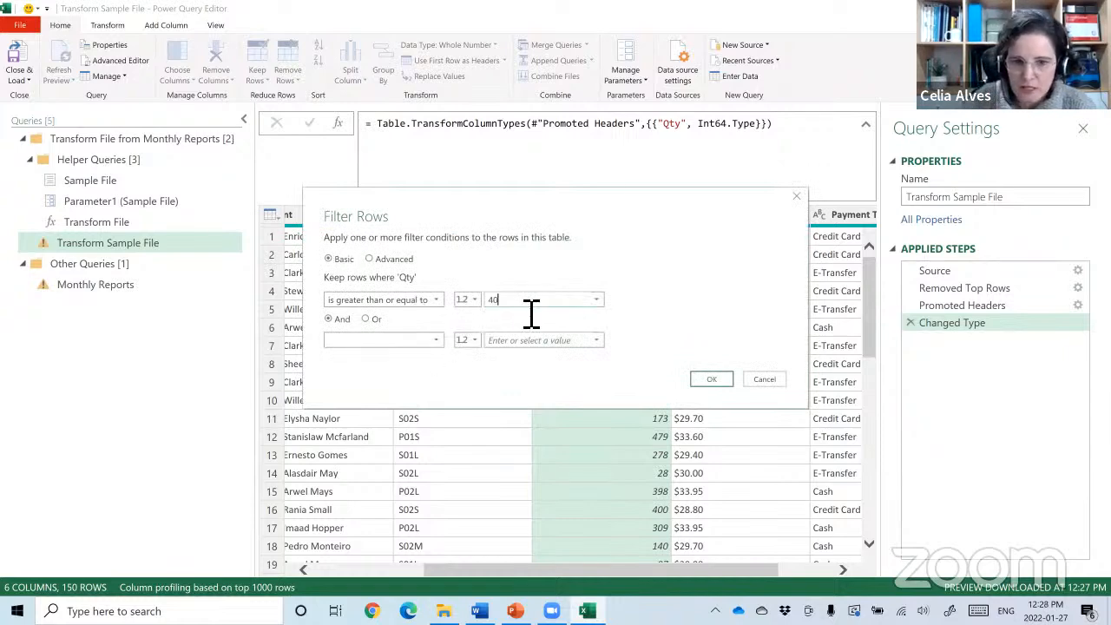
click(708, 382)
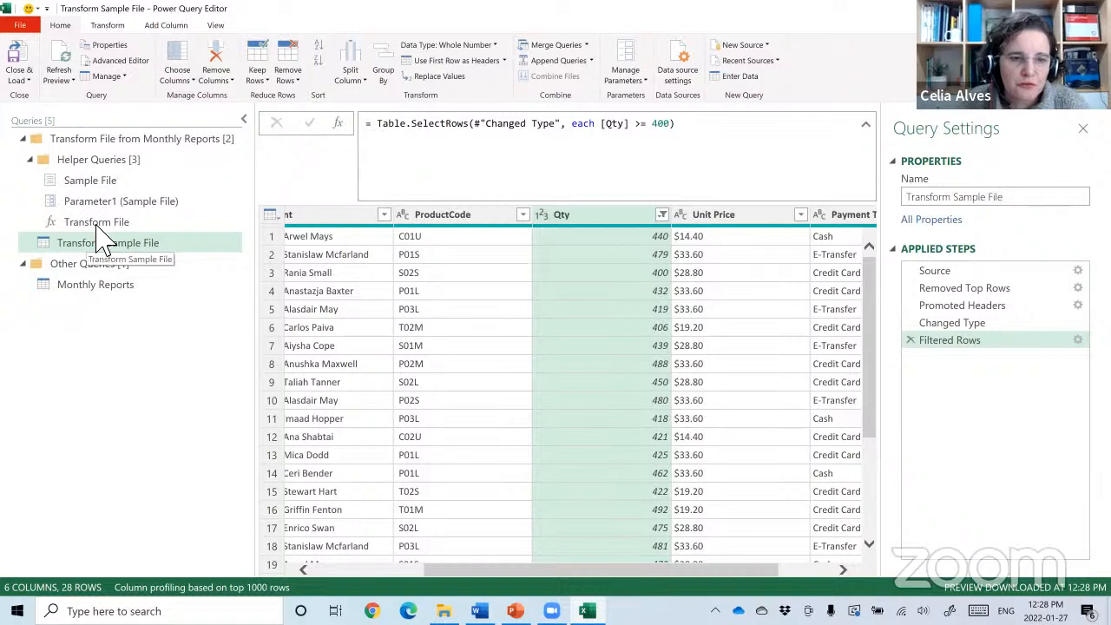
Inspect the Transform File function's code for the Qty data type change and the Qty filter condition.
click(97, 224)
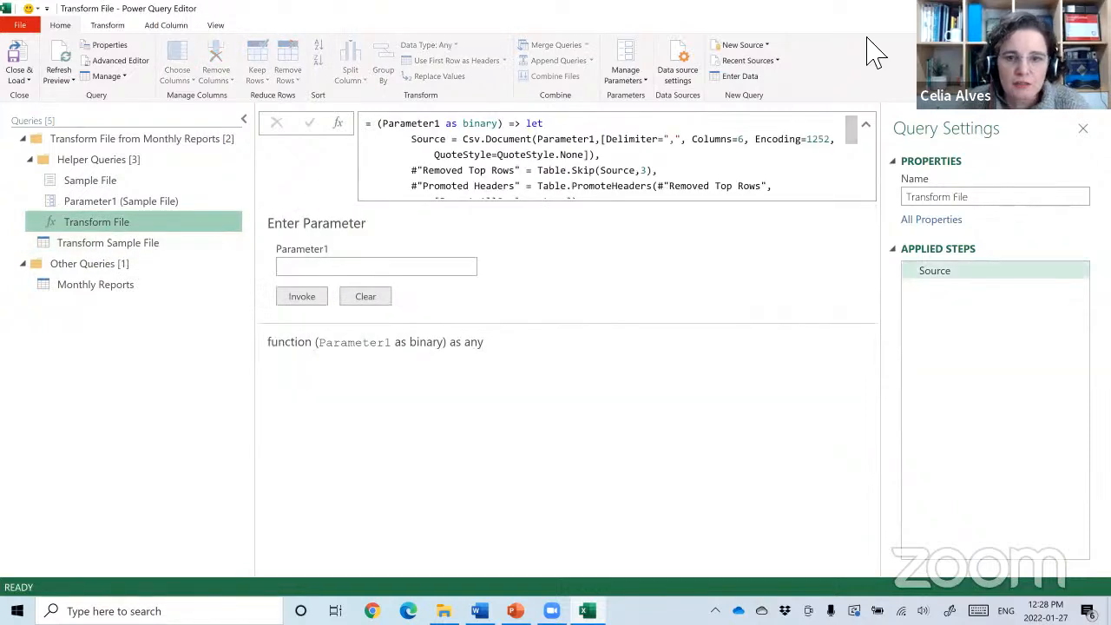
scroll(853, 142, down, 1)
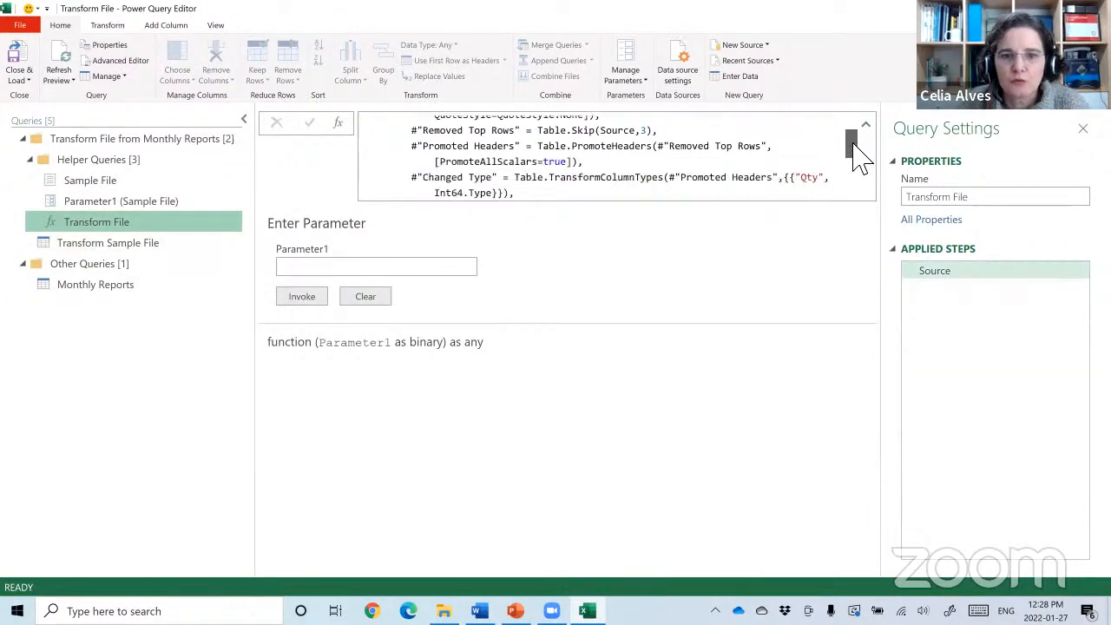
scroll(857, 169, down, 3)
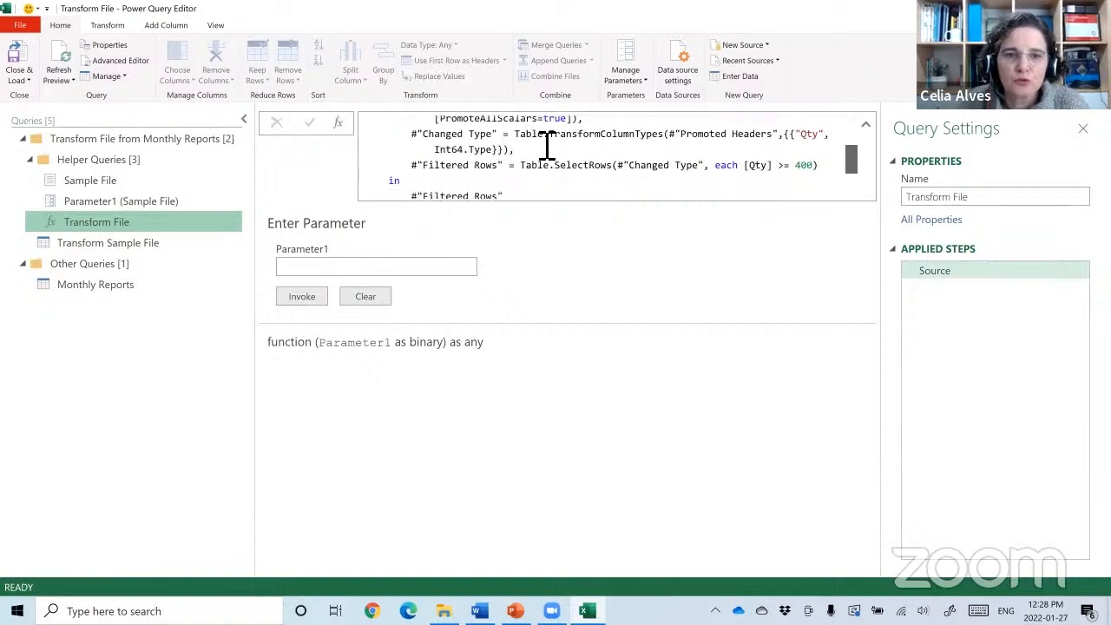
drag(416, 151, 829, 173)
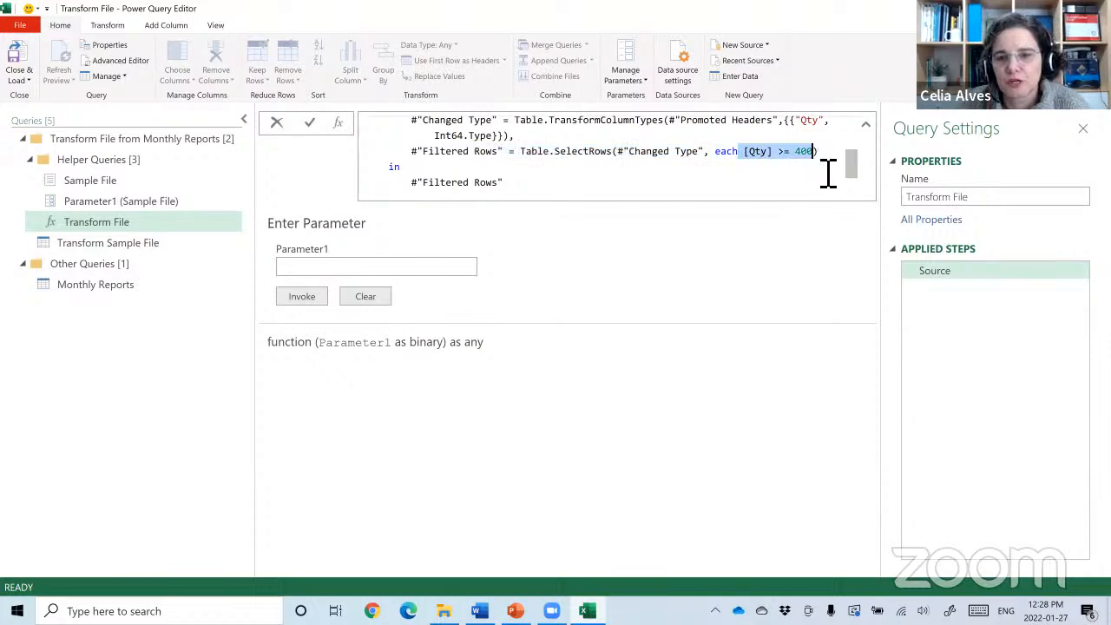
Review the Monthly Reports query's steps from Invoke Custom Function1 through Expanded Table Column1.
click(109, 290)
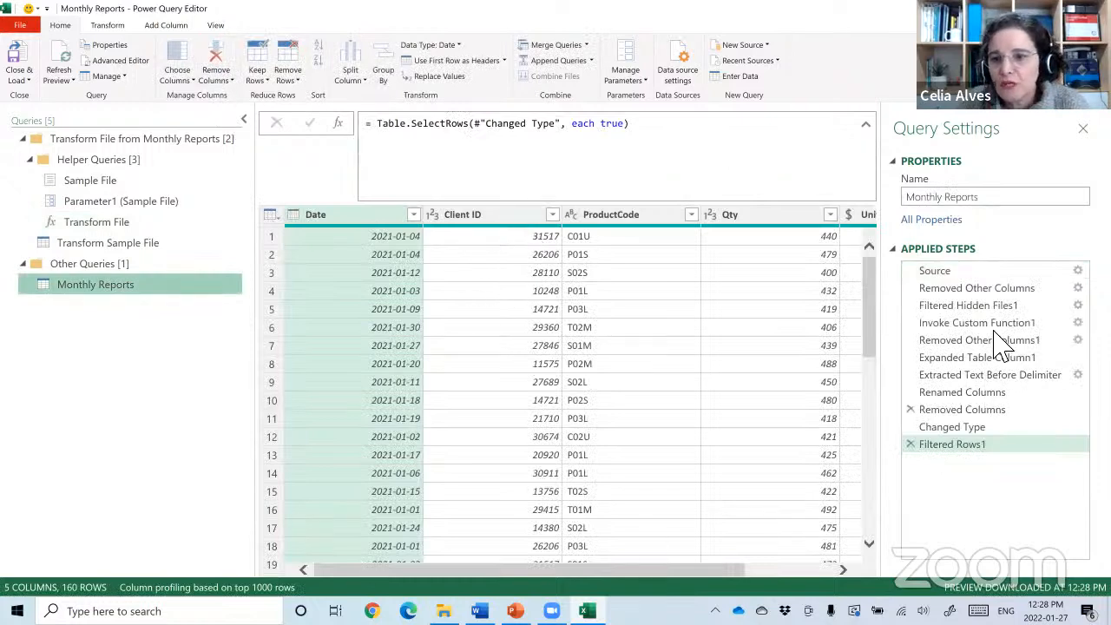
click(989, 324)
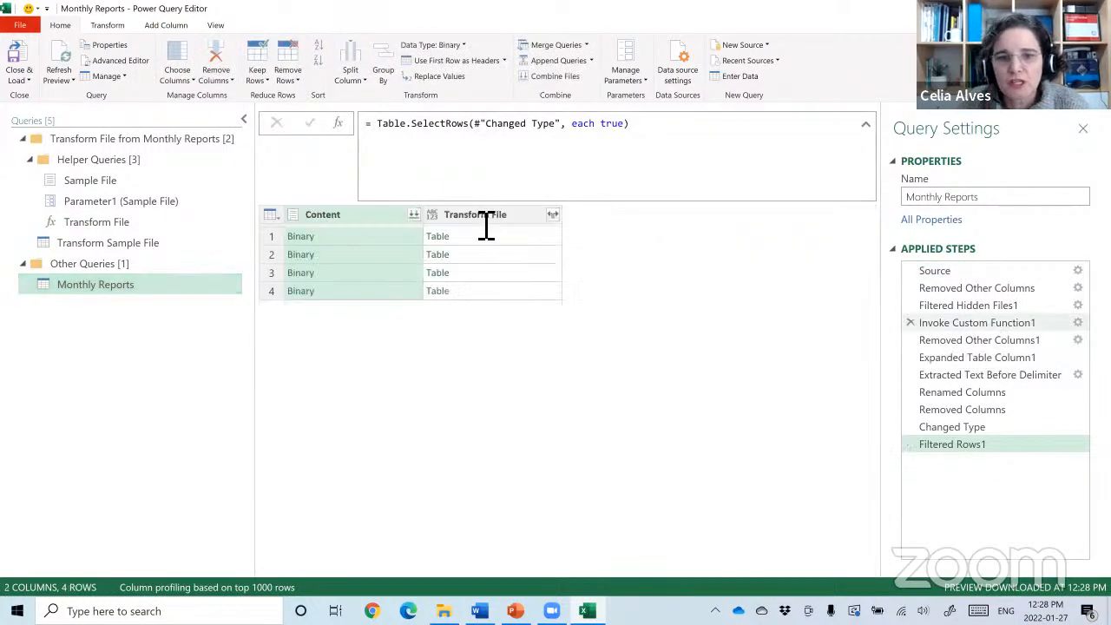
click(60, 48)
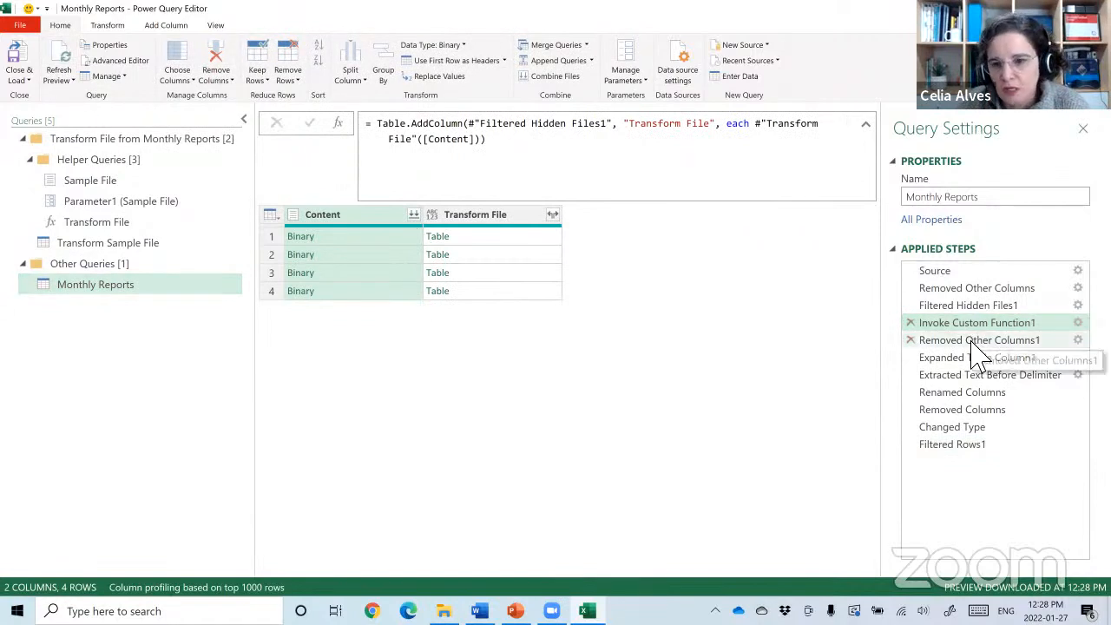
click(965, 340)
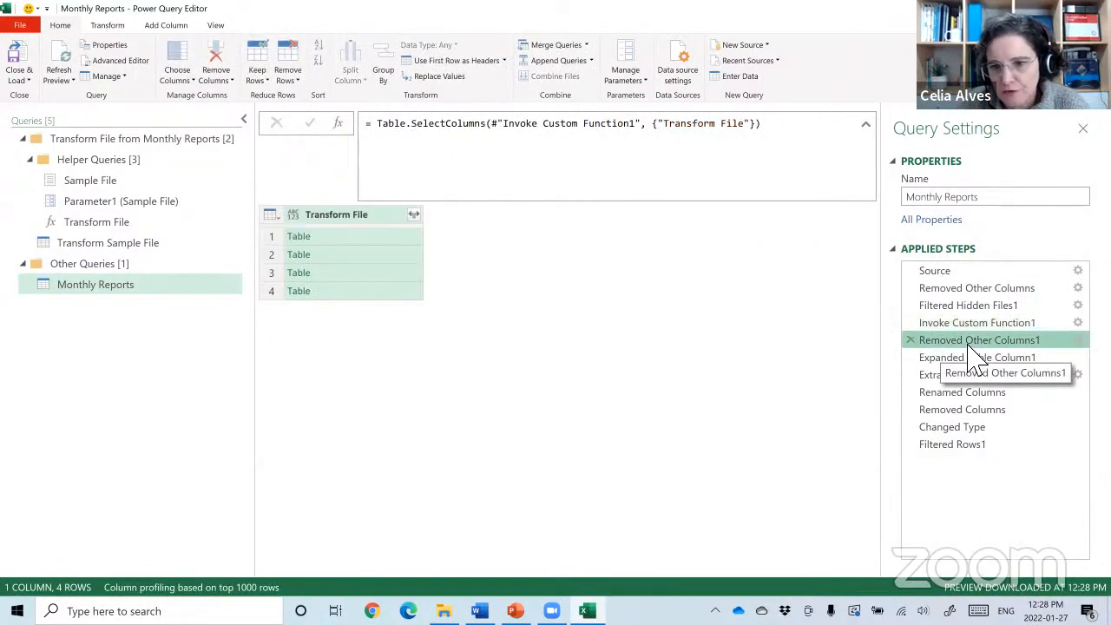
click(974, 359)
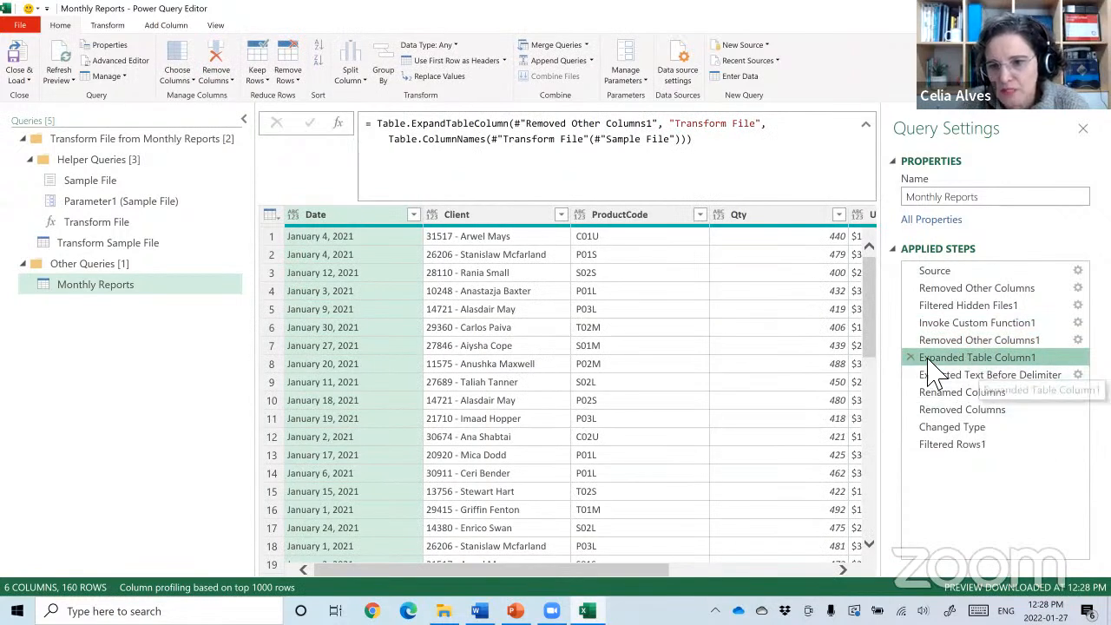
Check which Qty values the Expanded Table Column1 step contains, without applying a filter.
drag(665, 570, 753, 571)
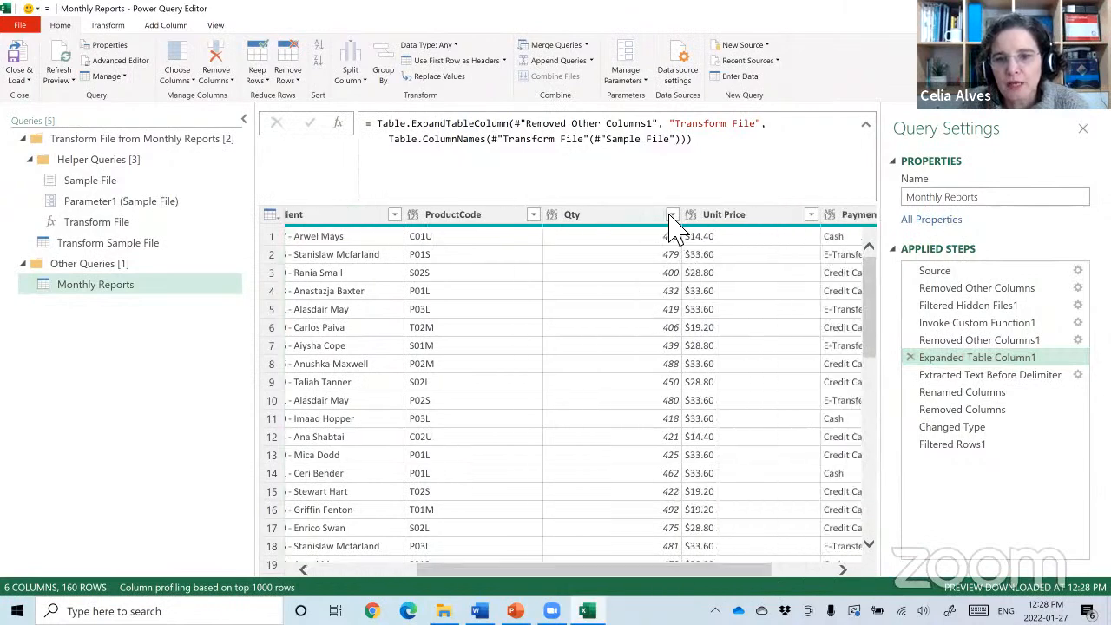
click(671, 215)
mouse_move(665, 421)
mouse_down()
mouse_move(681, 516)
mouse_move(662, 513)
mouse_move(650, 406)
mouse_up()
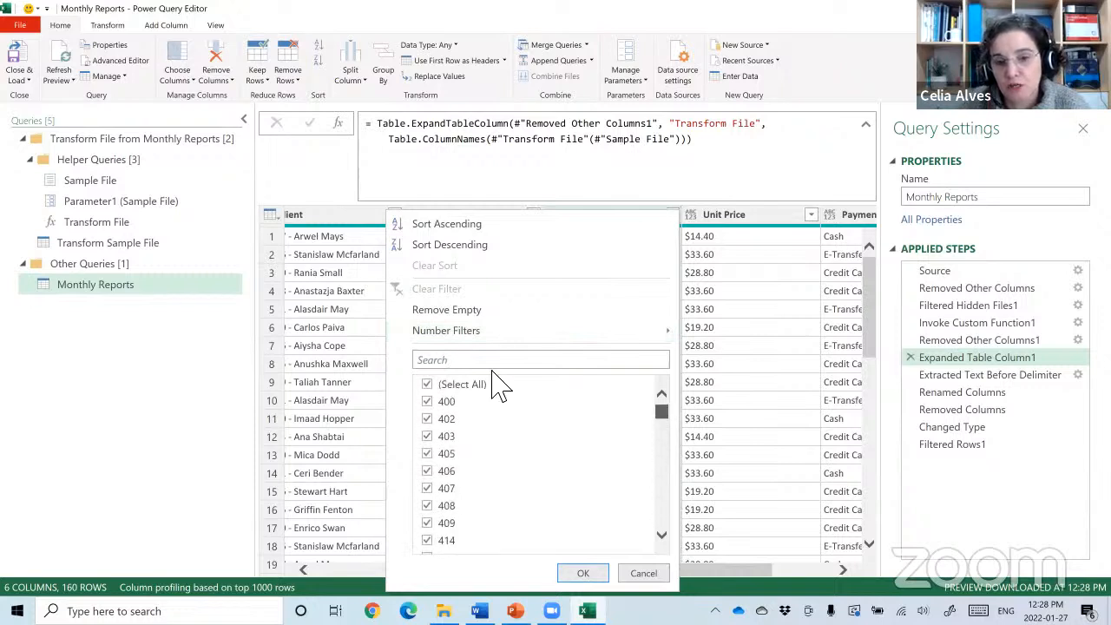
click(638, 573)
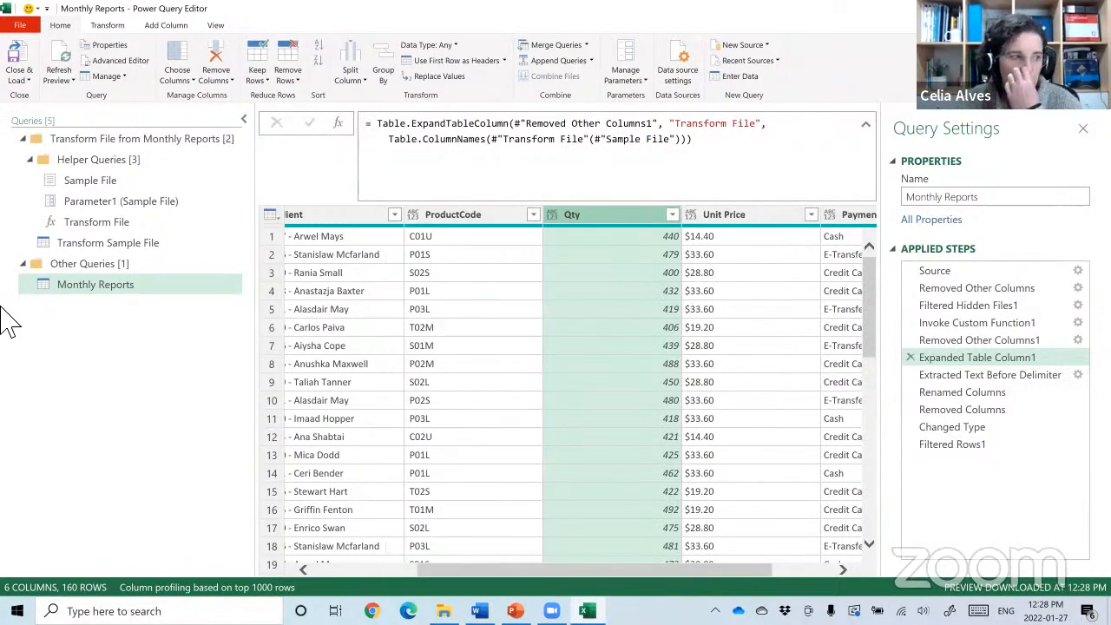
key(alt+Tab)
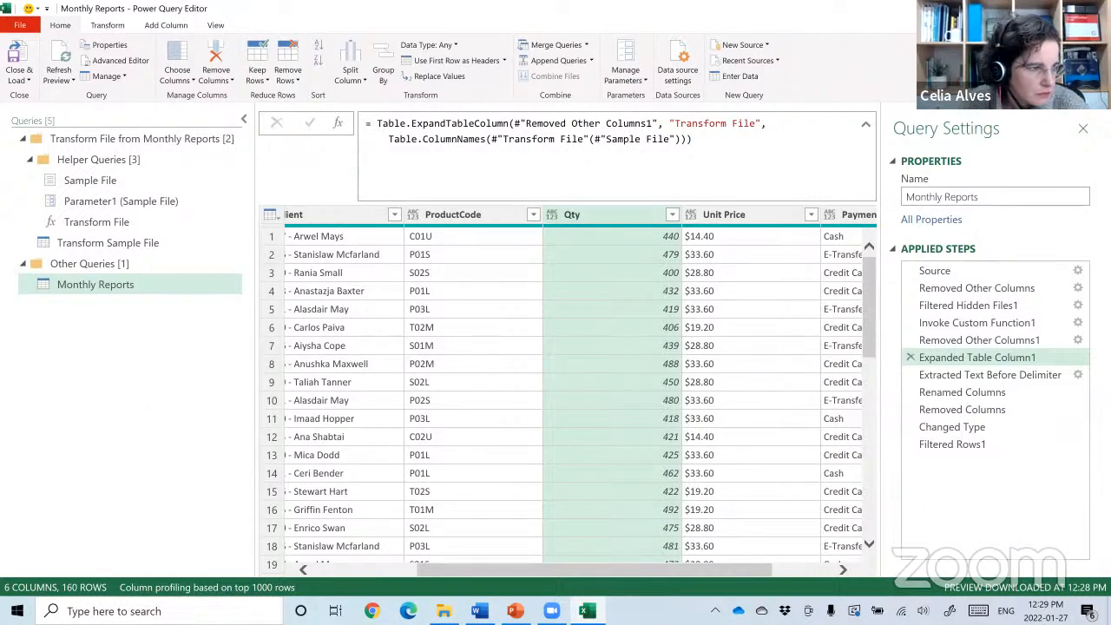
key(alt+Tab)
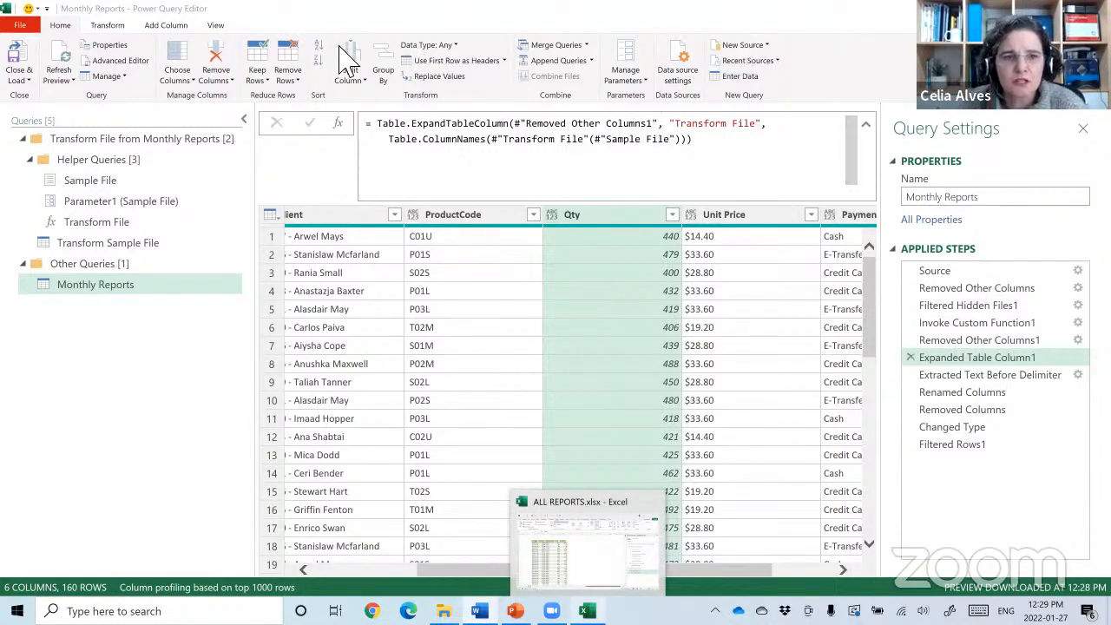
Examine the query dependencies diagram, highlighting what Monthly Reports depends on, and close it.
click(217, 26)
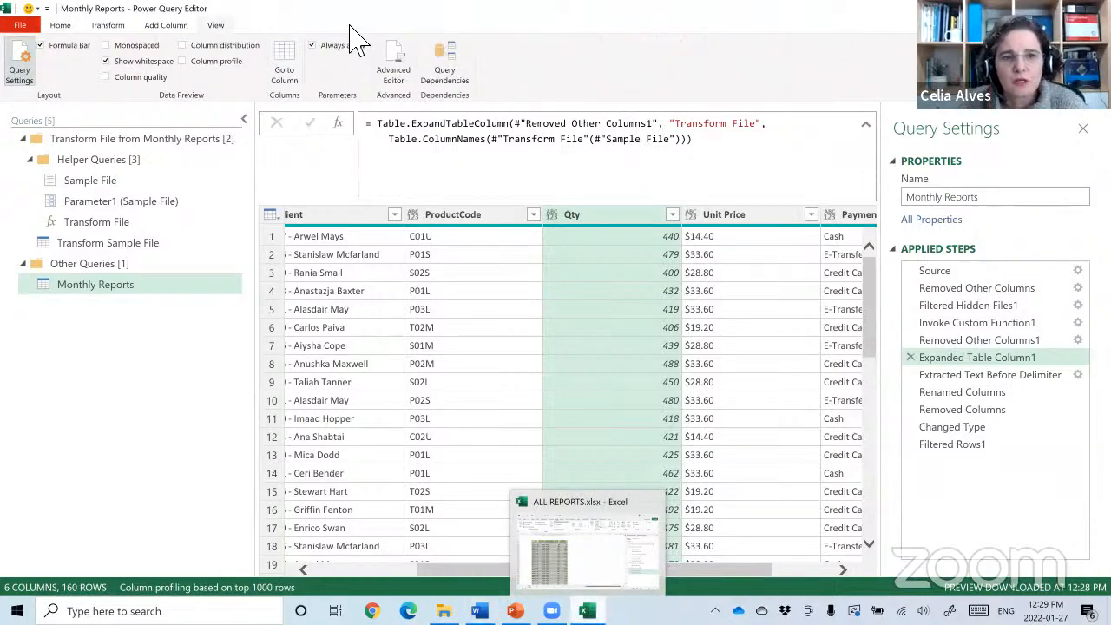
click(447, 68)
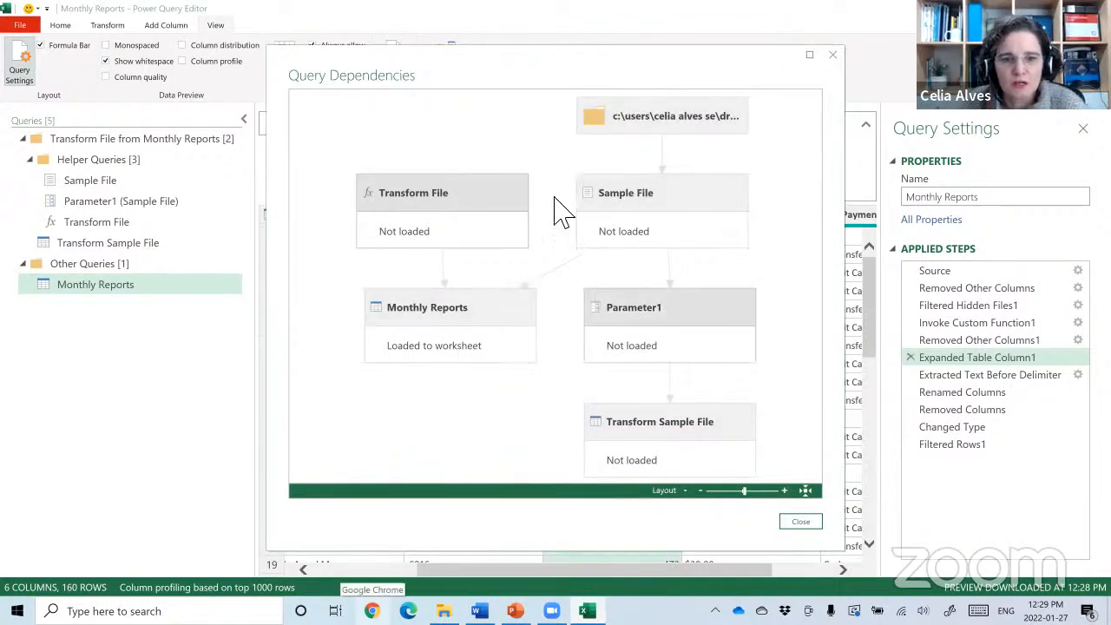
click(438, 332)
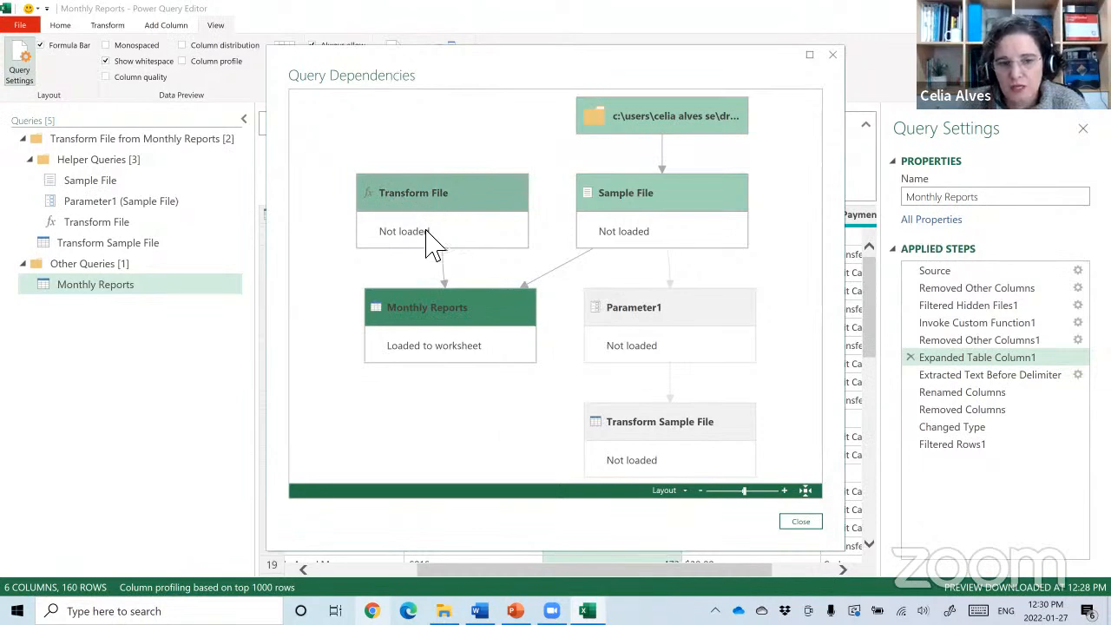
click(833, 56)
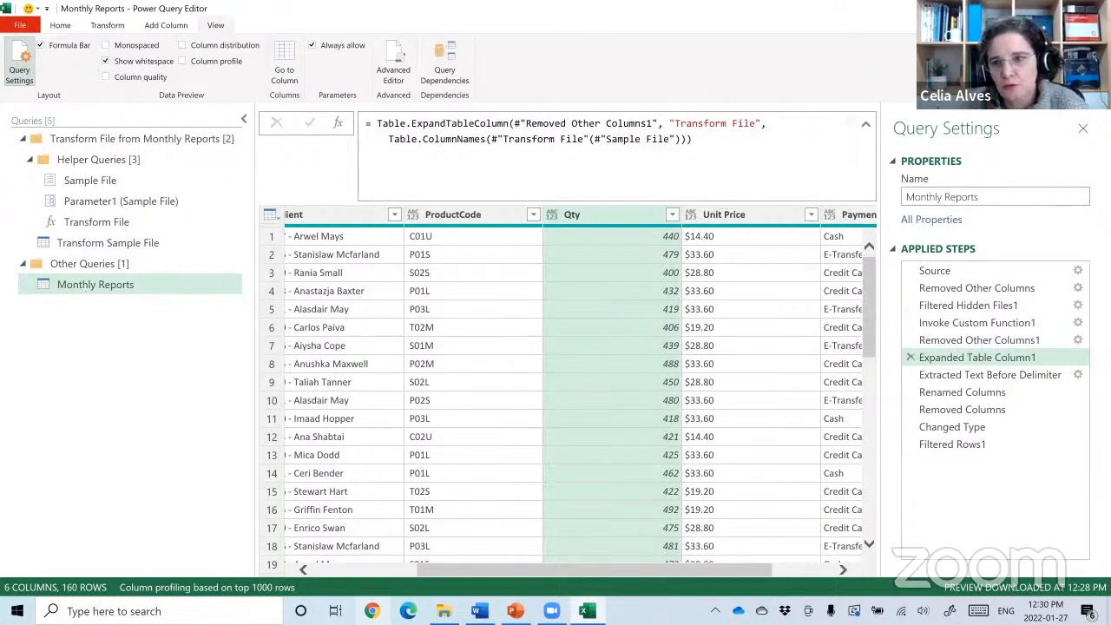
Close the Power Query Editor and discard the query changes.
click(1091, 8)
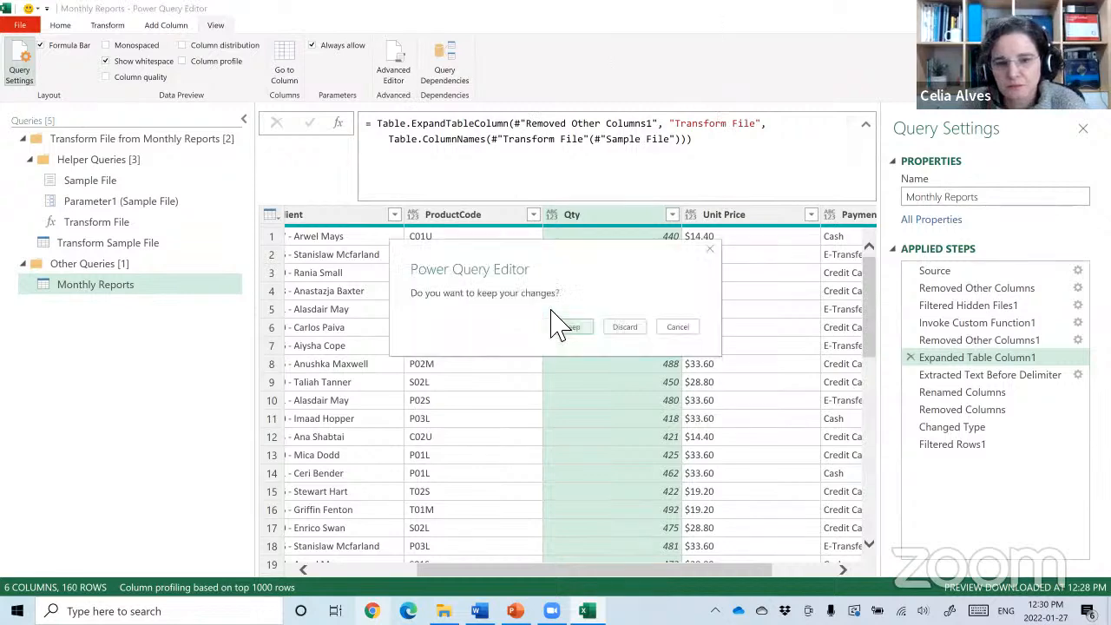
click(624, 328)
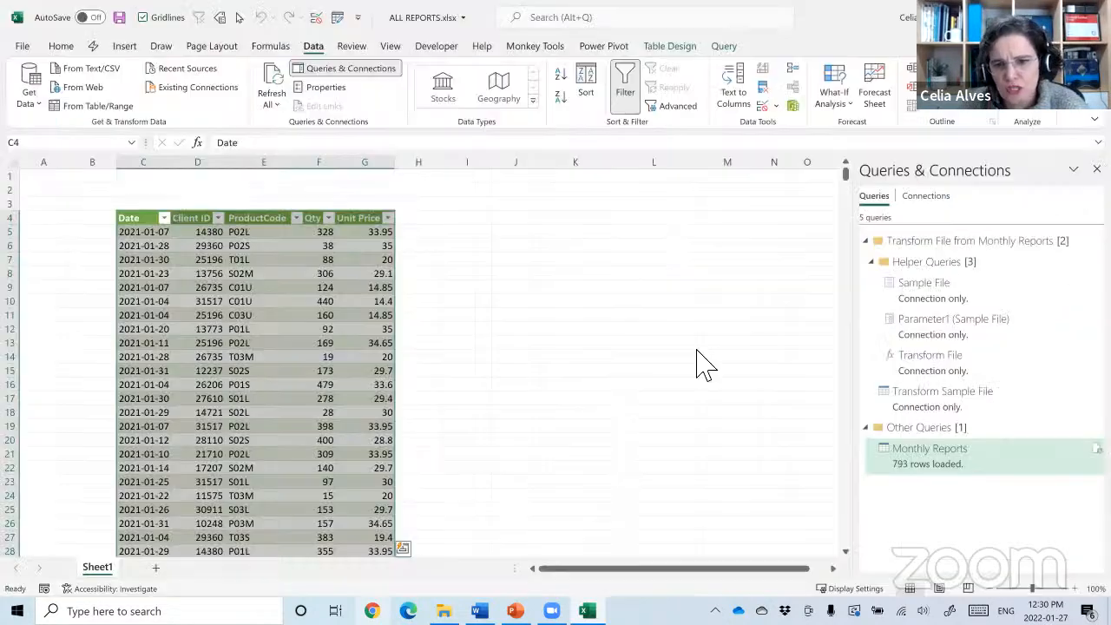
right_click(926, 476)
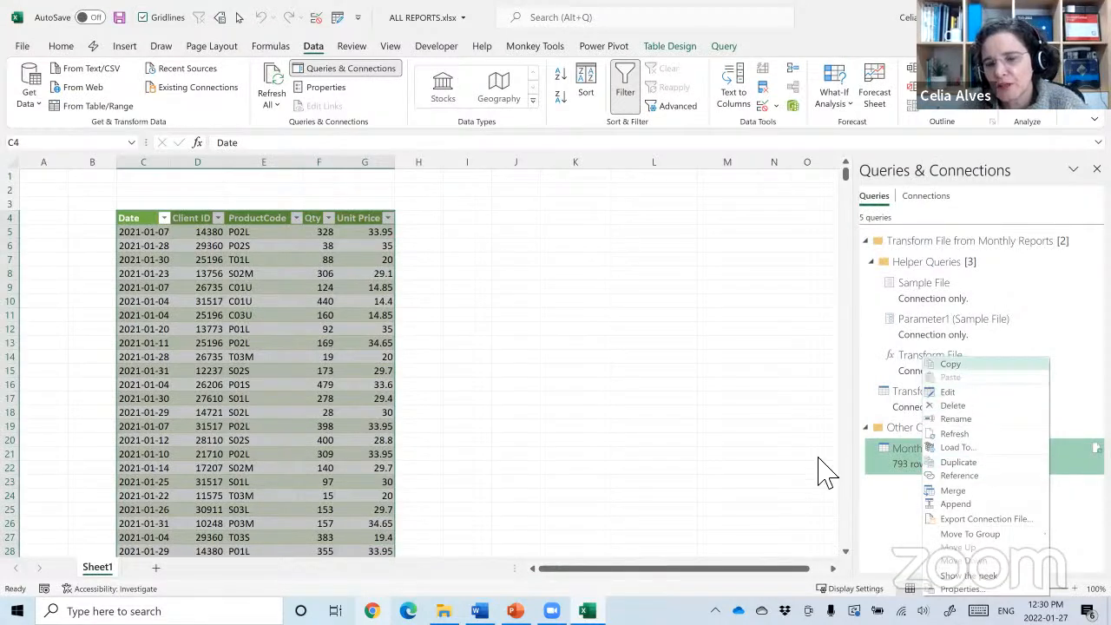
click(730, 484)
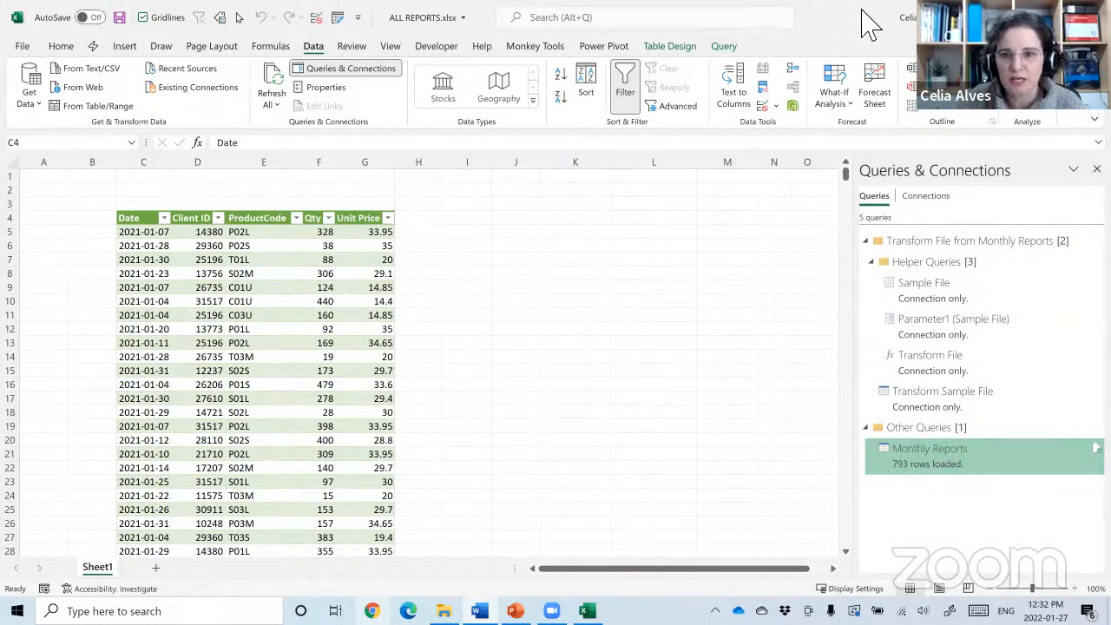
Close the ALL REPORTS.xlsx workbook without saving it and switch to the PowerPoint presentation.
key(ctrl+a)
click(1091, 18)
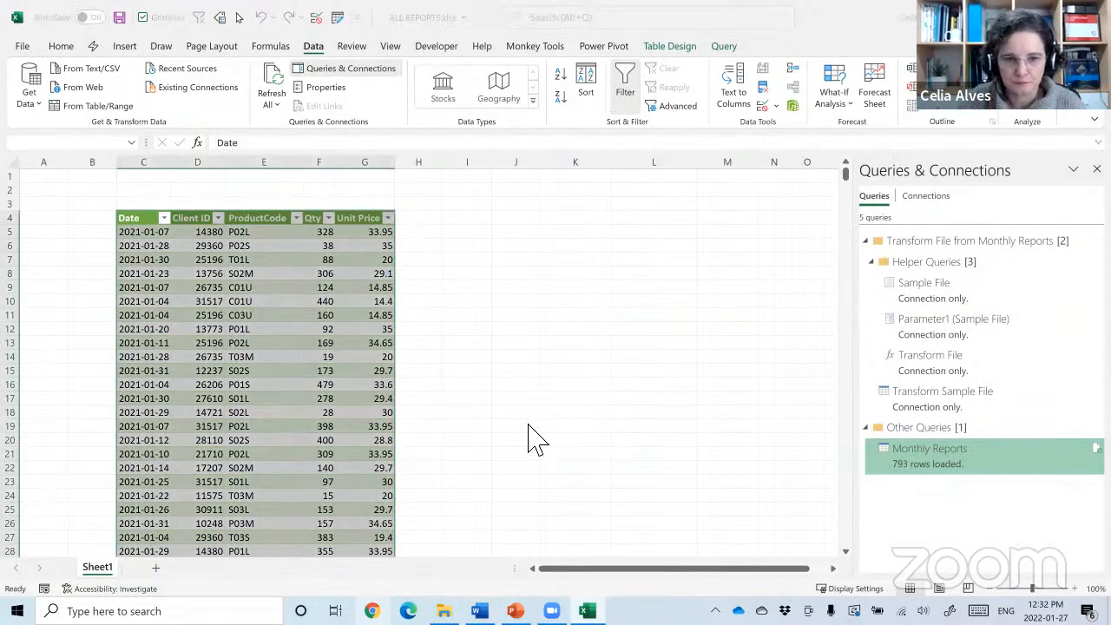
click(568, 336)
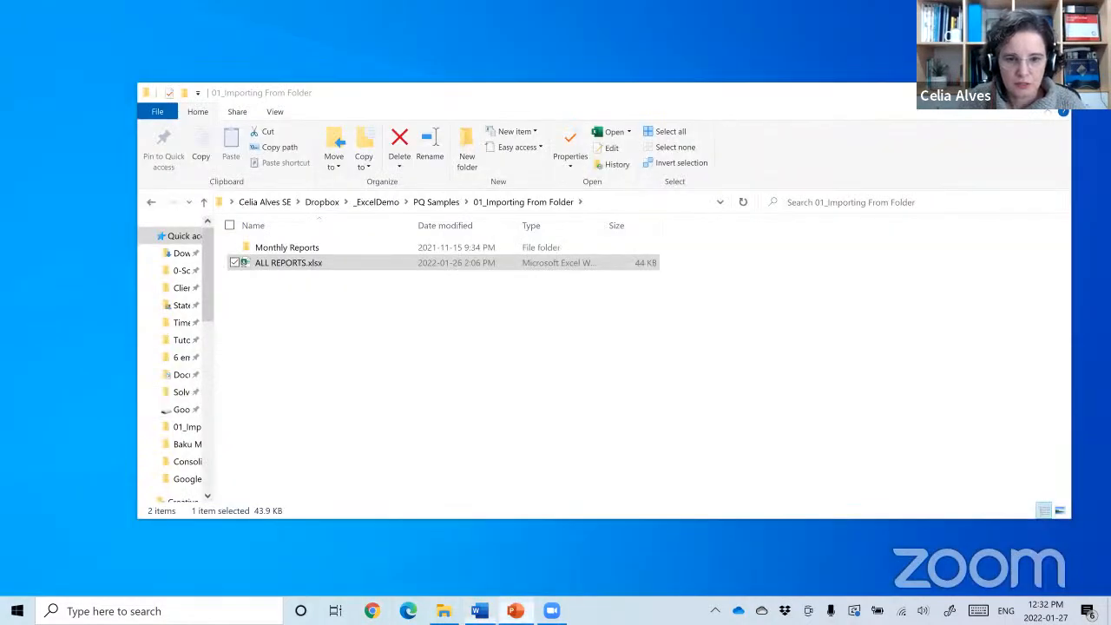
click(515, 611)
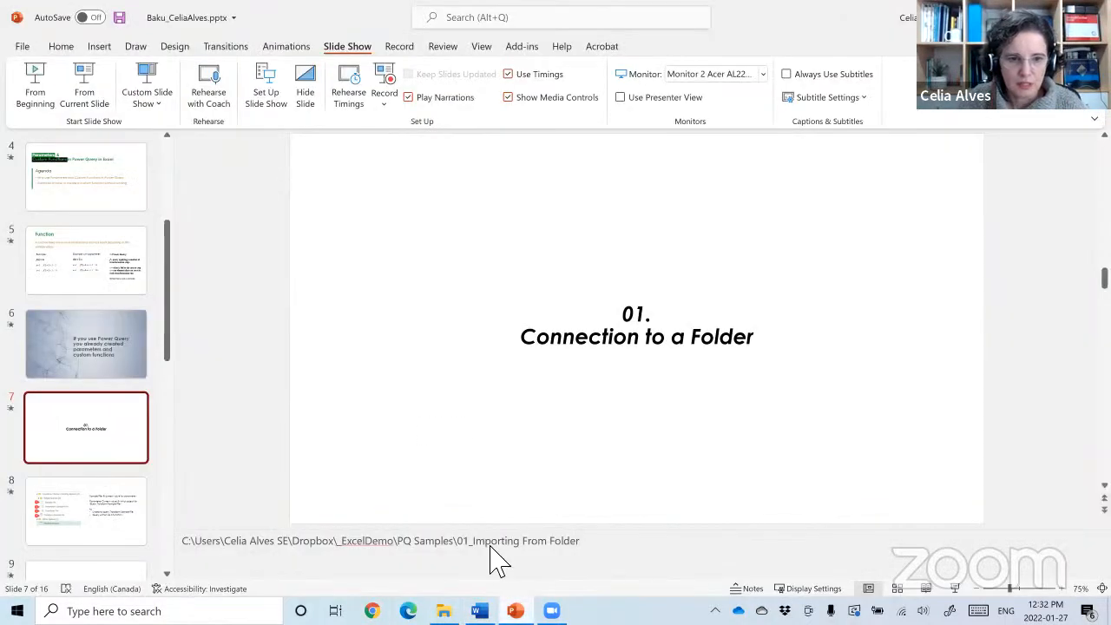
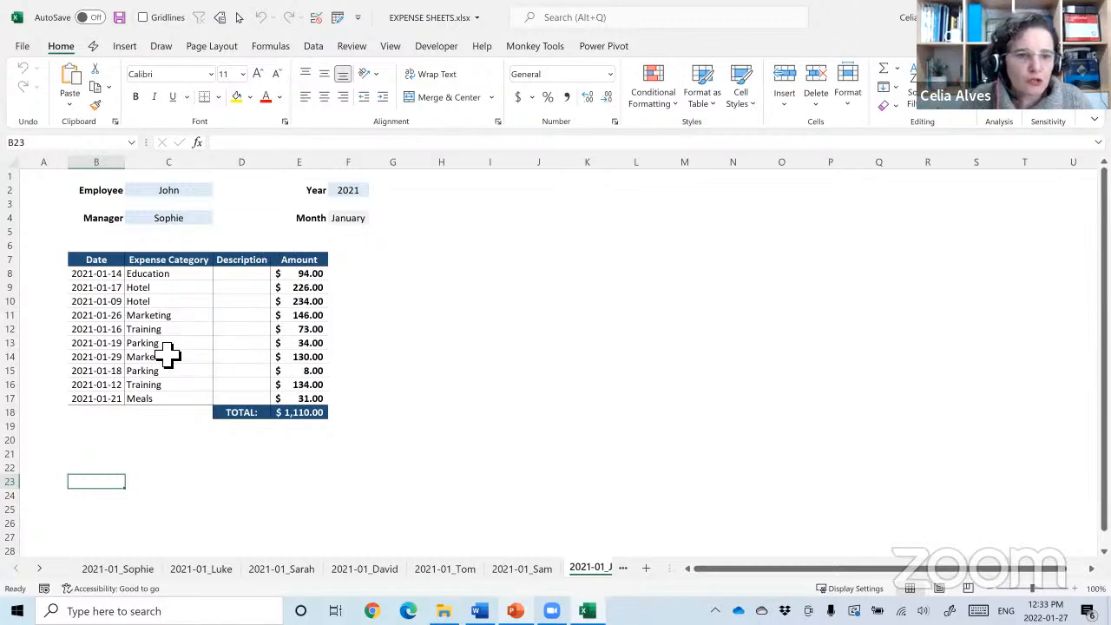
Look through the January 2021 expense sheets of all employees in EXPENSE SHEETS.xlsx, ending on the last sheet.
click(122, 569)
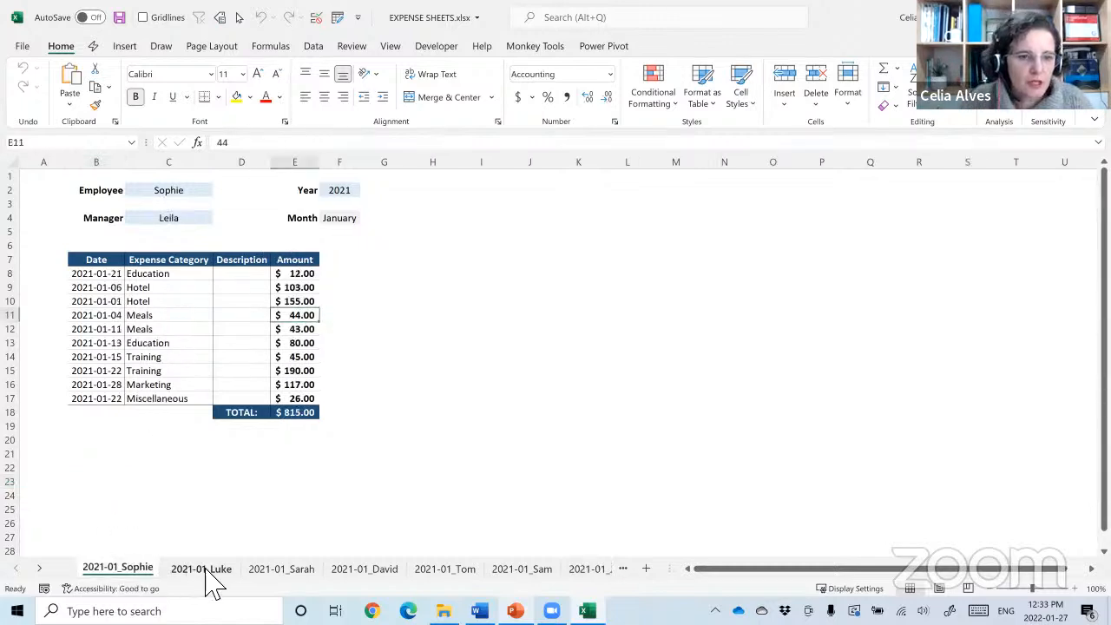
click(206, 570)
click(281, 569)
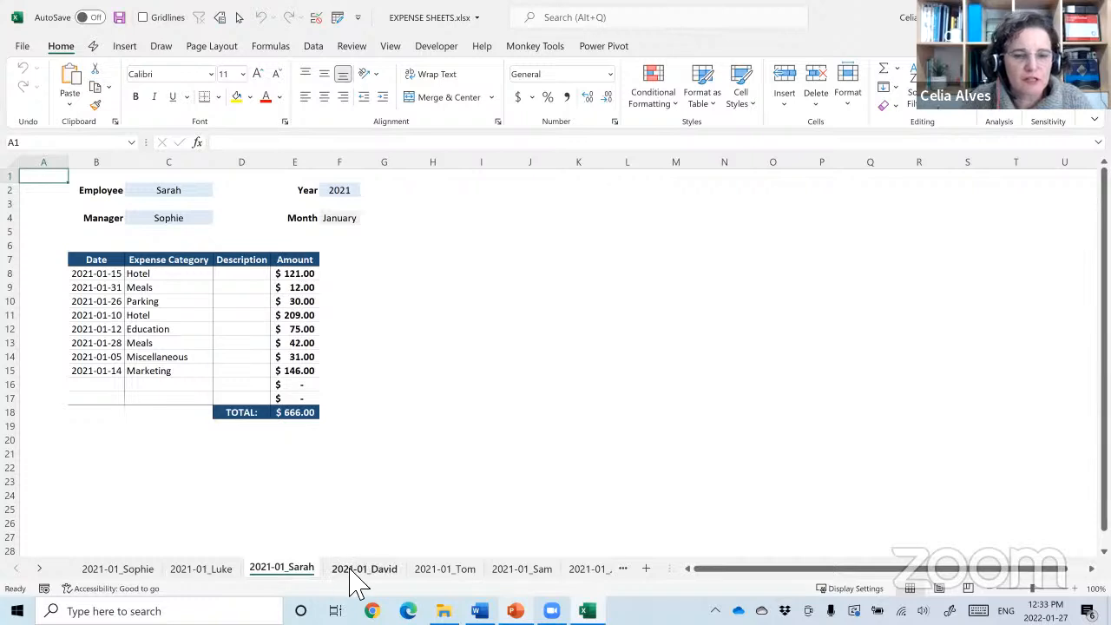
click(357, 569)
click(419, 570)
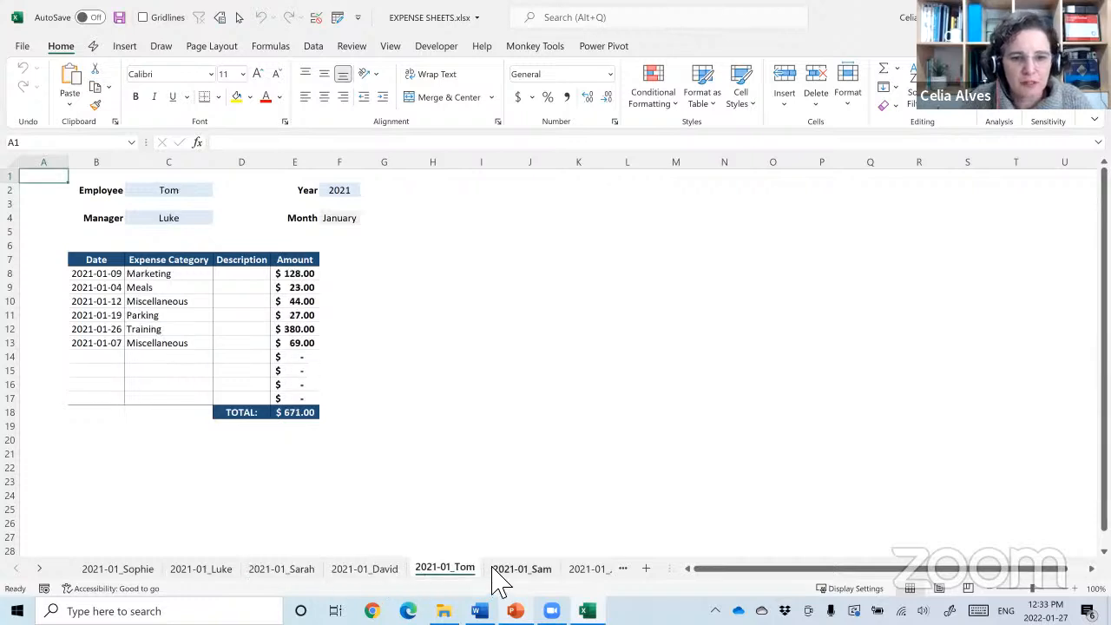
click(543, 570)
click(590, 570)
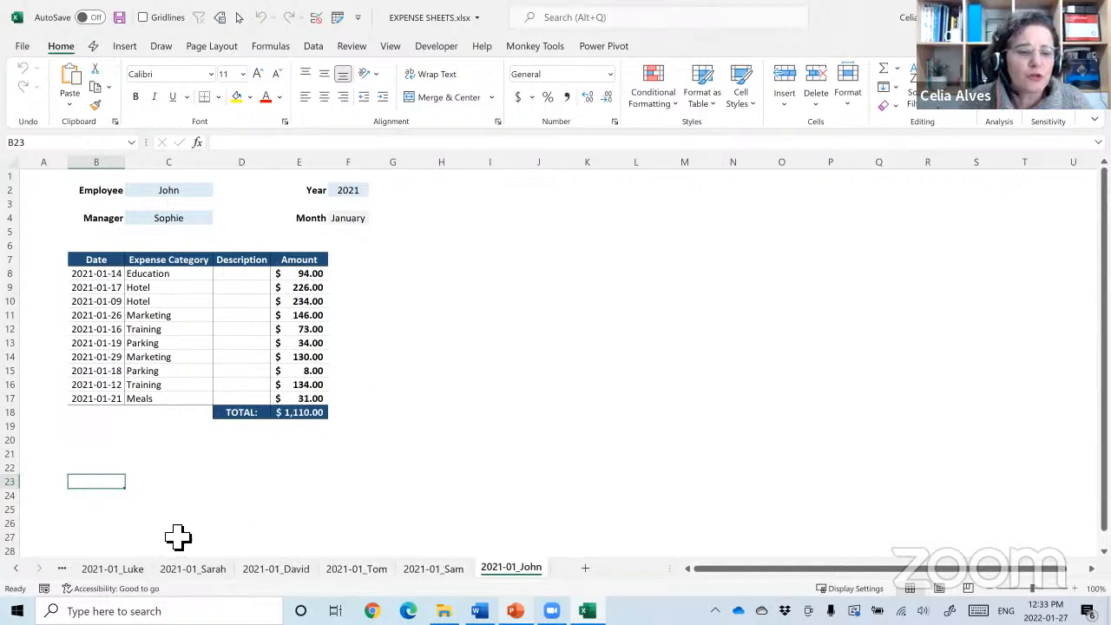
Page back through the employee expense sheets to the first one, view it at 130% zoom, and close the workbook.
click(432, 569)
click(357, 569)
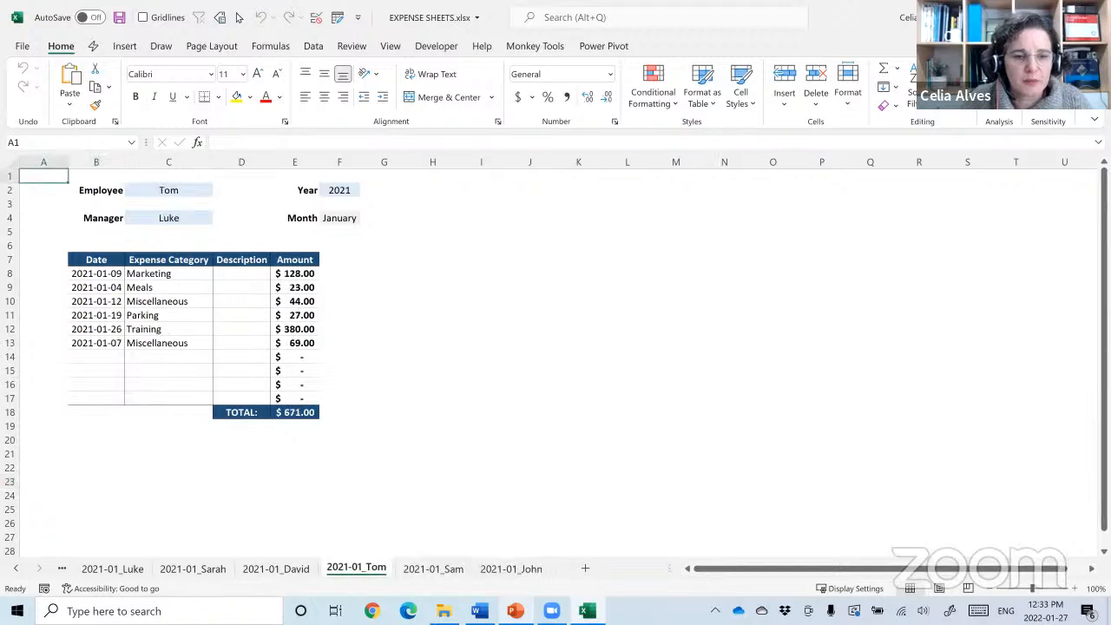
click(247, 569)
click(200, 569)
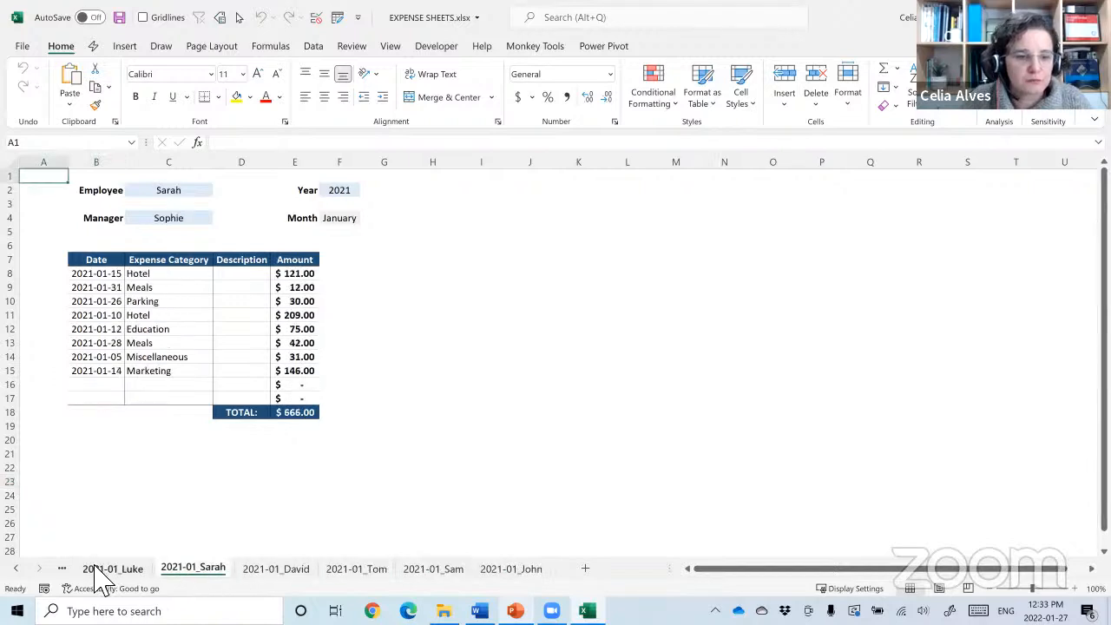
click(96, 569)
click(15, 568)
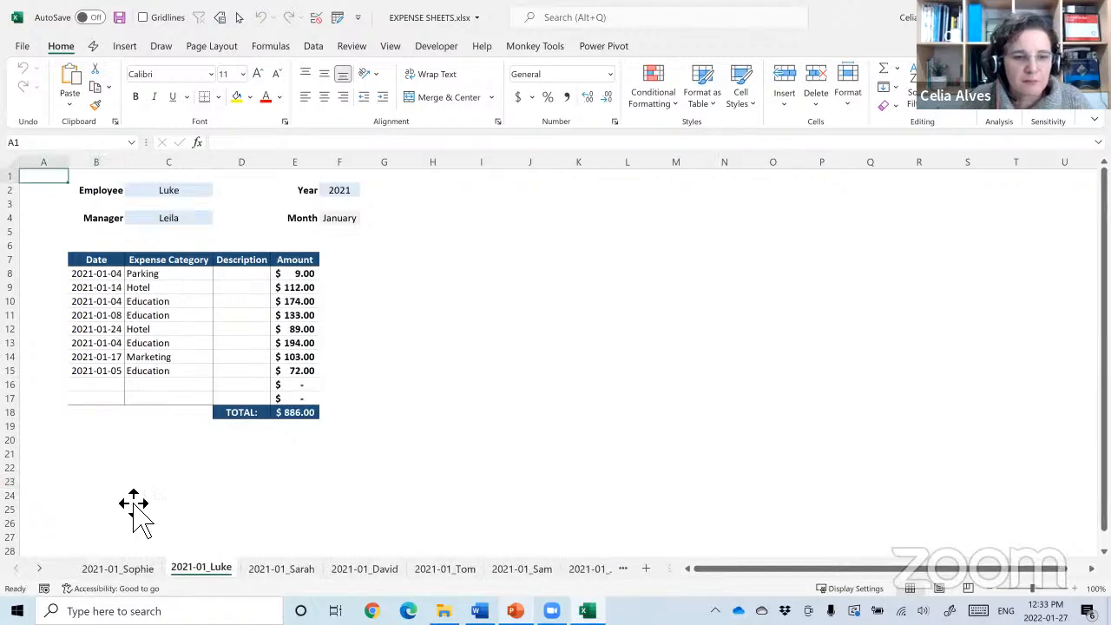
click(109, 496)
click(139, 570)
click(128, 469)
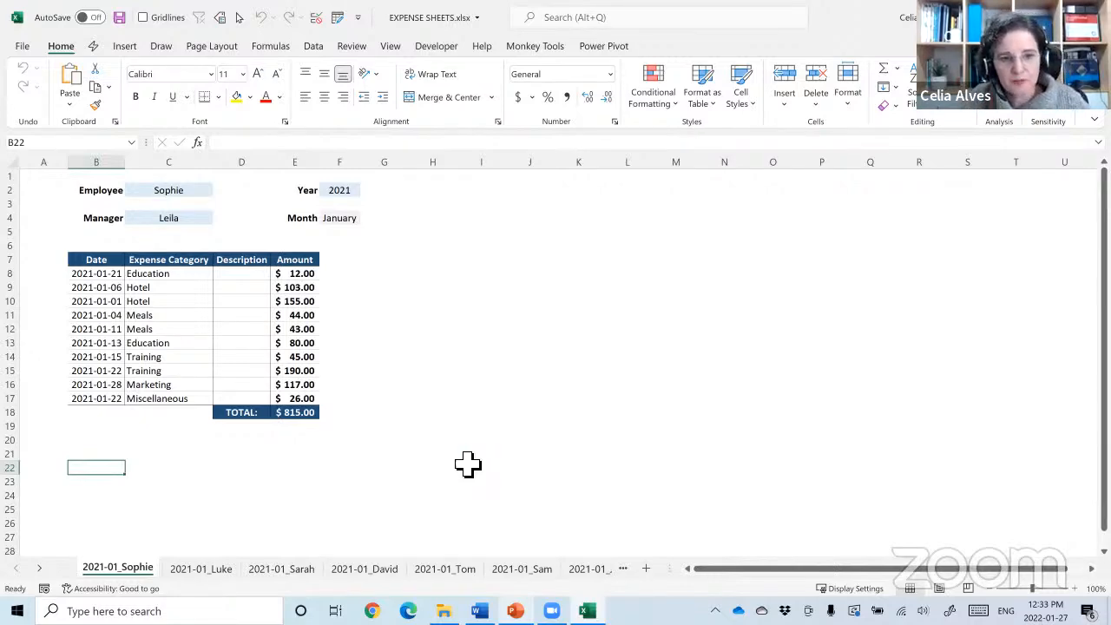
ctrl+scroll(469, 464, up, 2)
scroll(467, 455, up, 1)
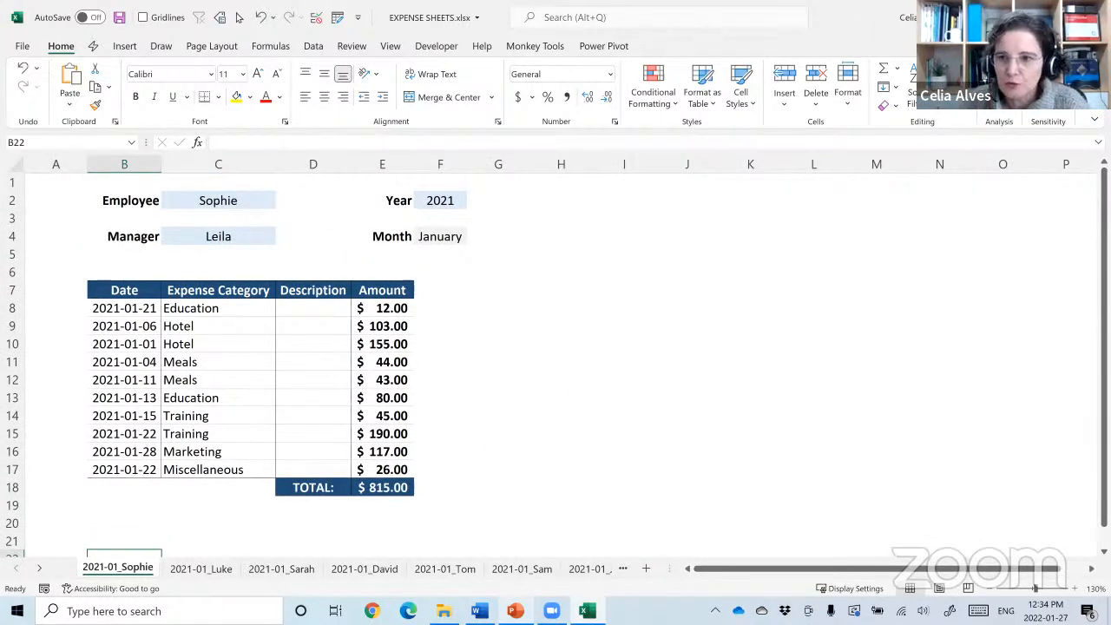
click(1092, 17)
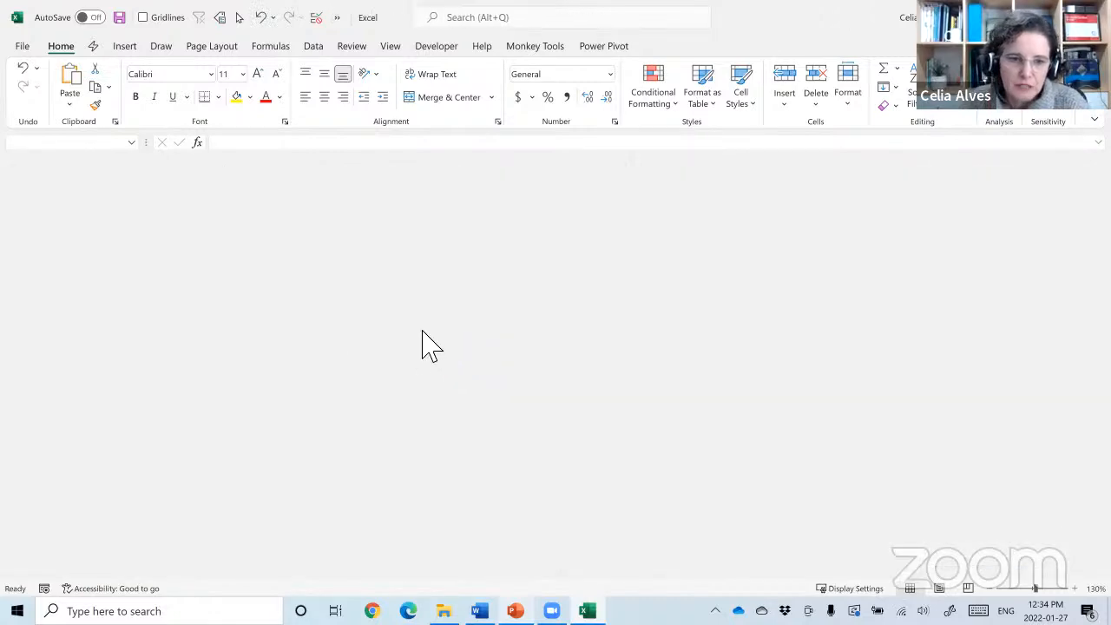
Create a new Excel workbook named Demo.xlsx in the Consolidate Sheets from Workbook folder and open it.
right_click(280, 442)
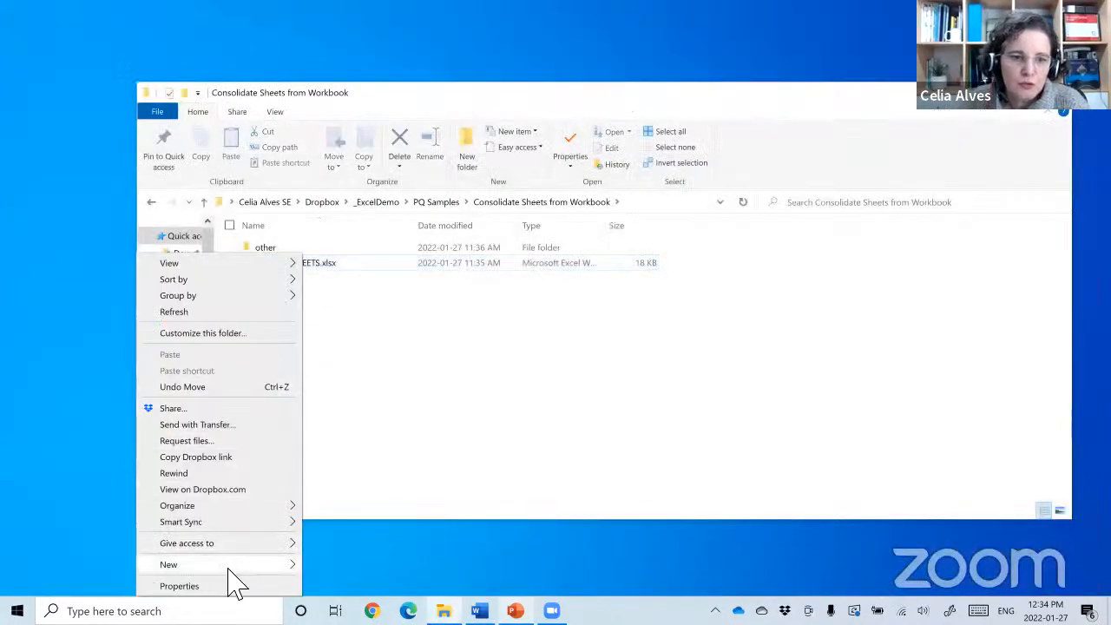
mouse_move(226, 568)
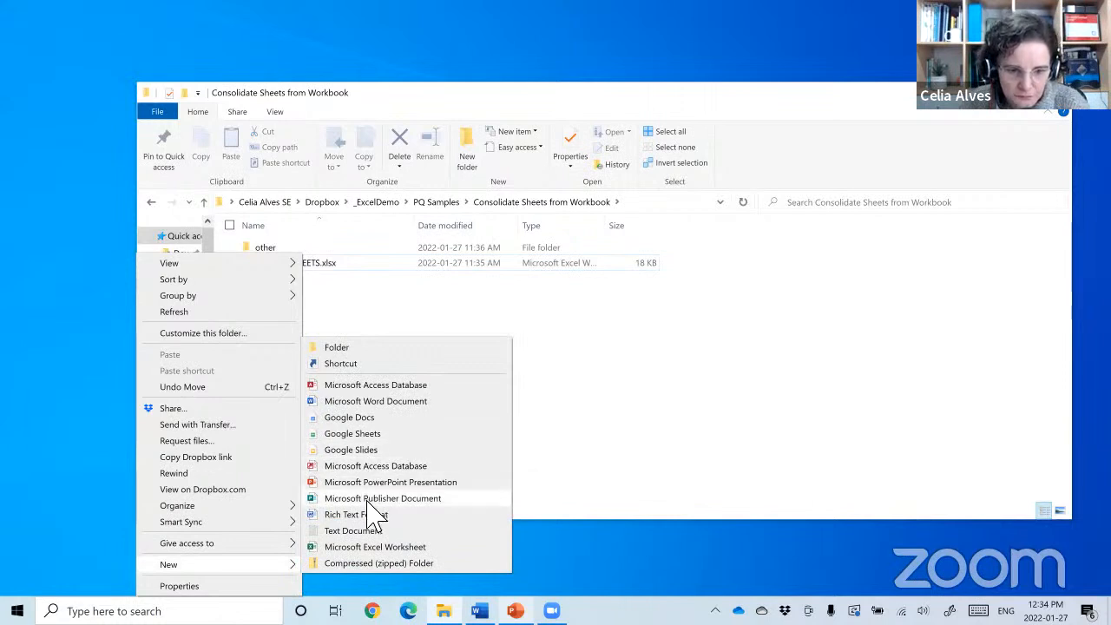
click(375, 546)
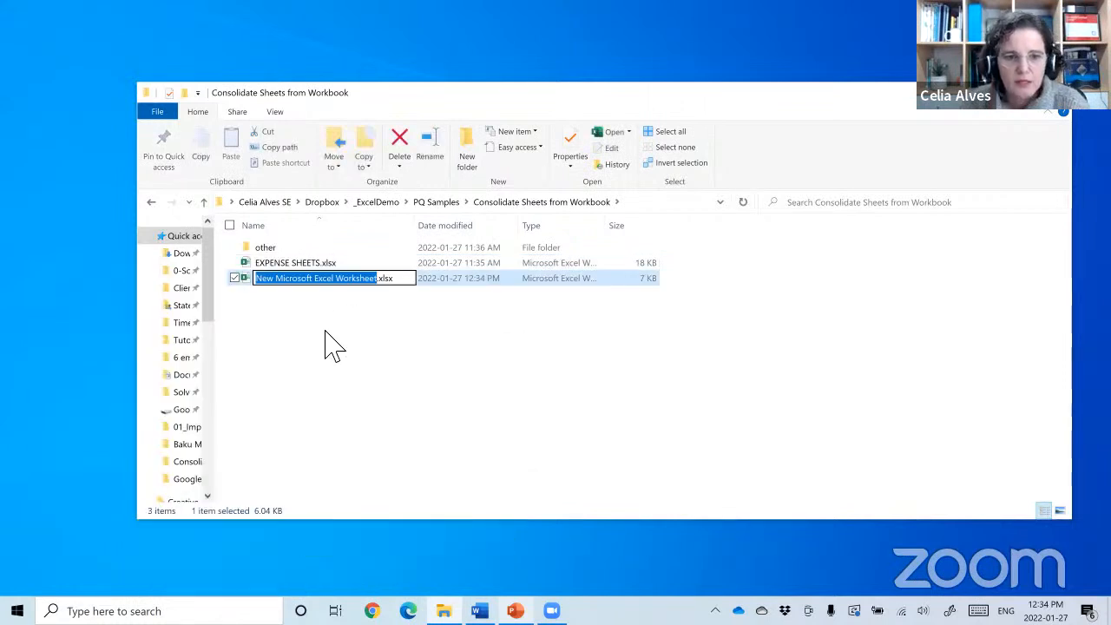
text(Demo)
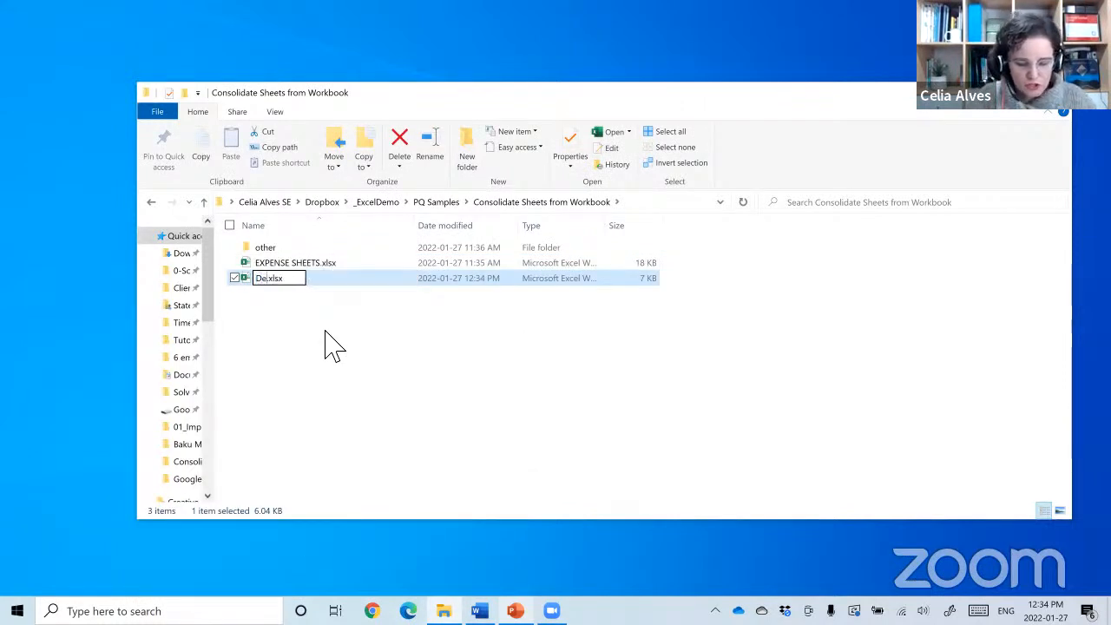
key(Return)
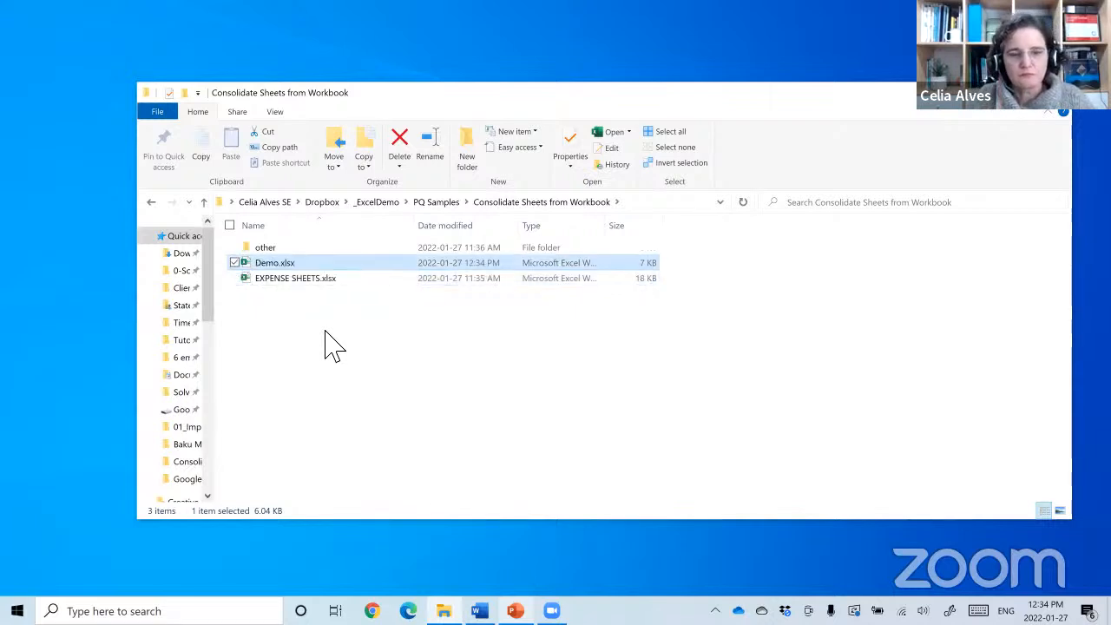
key(Return)
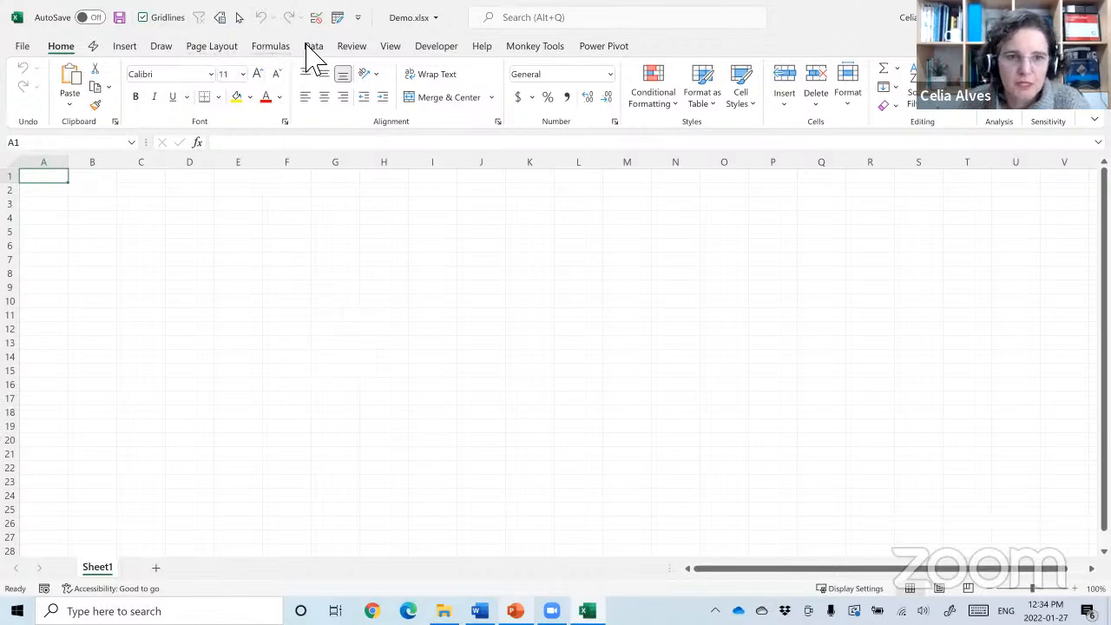
Start a data import from a workbook, choosing EXPENSE SHEETS.xlsx in the Consolidate Sheets from Workbook folder as the source.
click(310, 48)
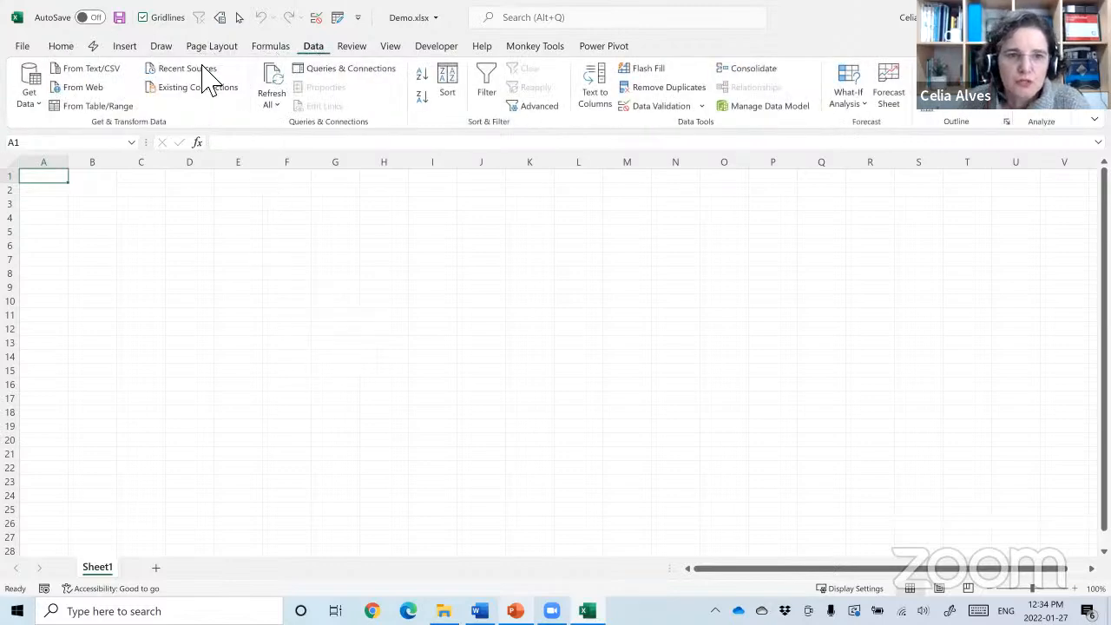
click(35, 97)
mouse_move(96, 137)
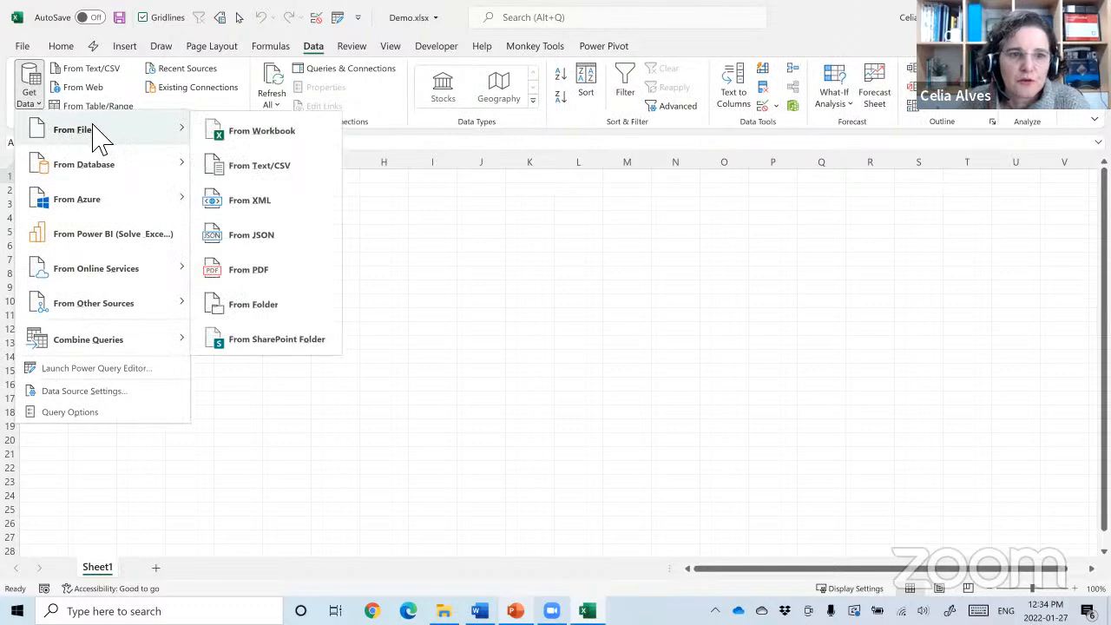
click(233, 136)
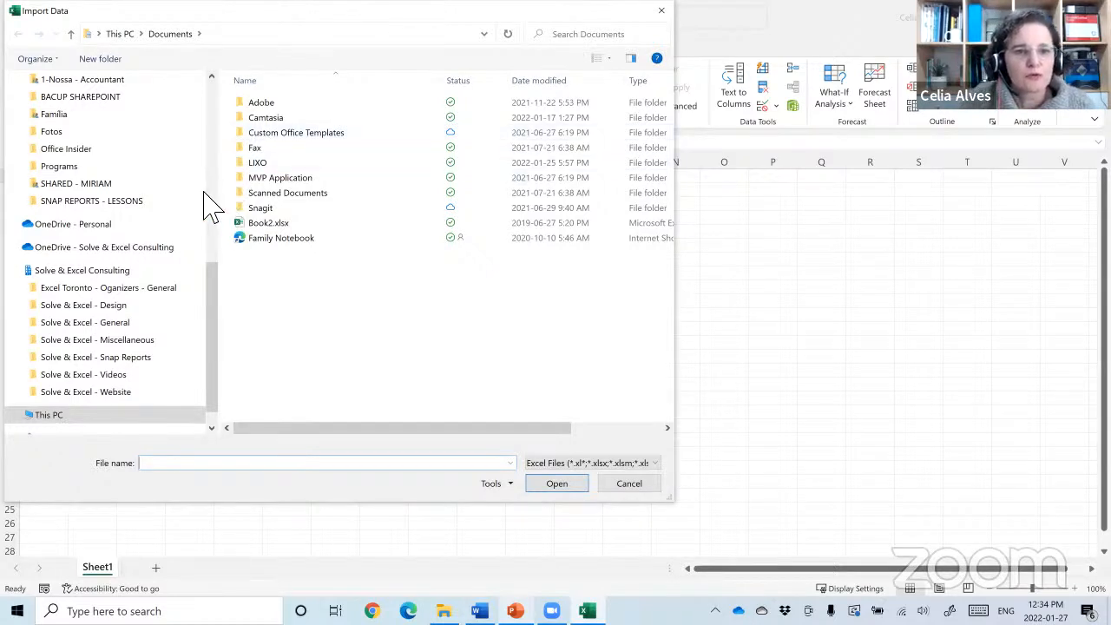
drag(217, 208, 73, 178)
click(229, 38)
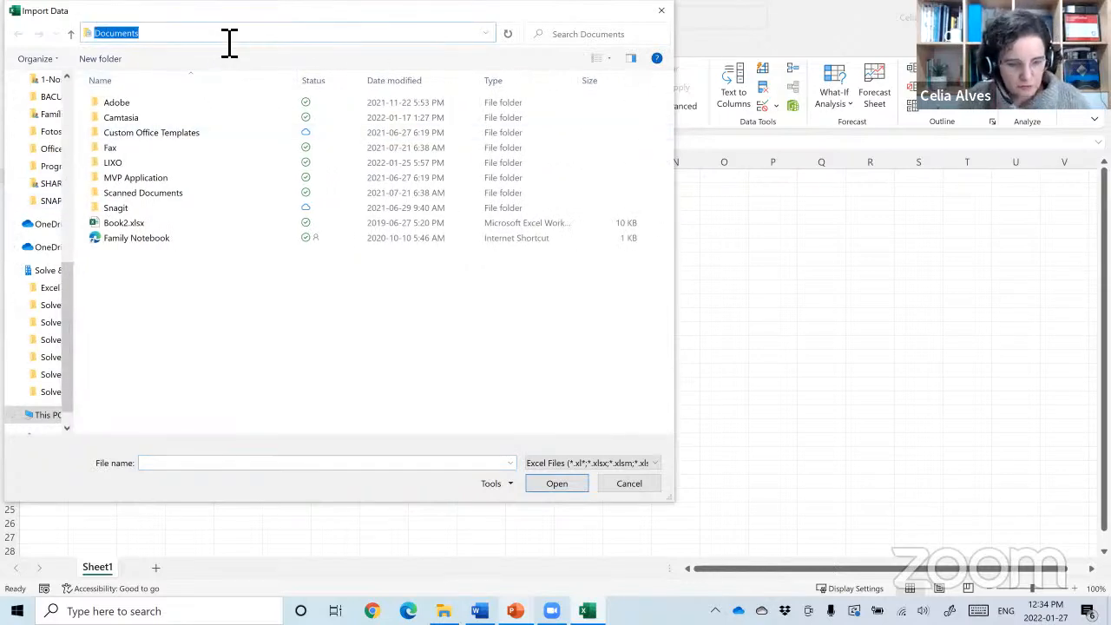
text(C:\Users\Celia Alves\Dropbox\_ExcelDemo\PQ Samples\Consolidate Sheets from Workbook)
key(Return)
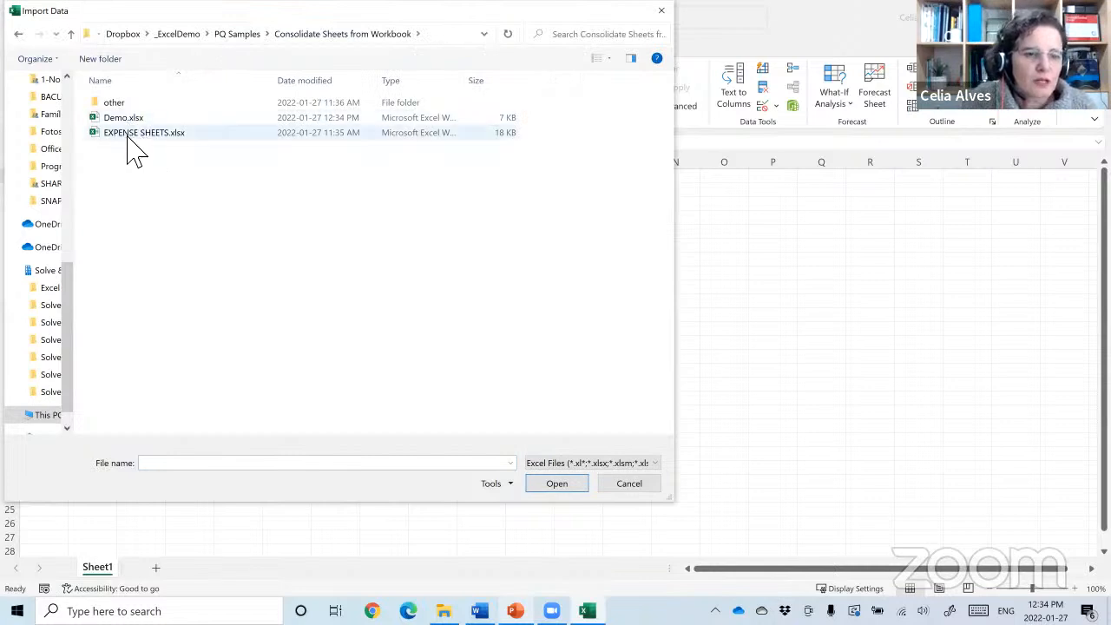
click(134, 137)
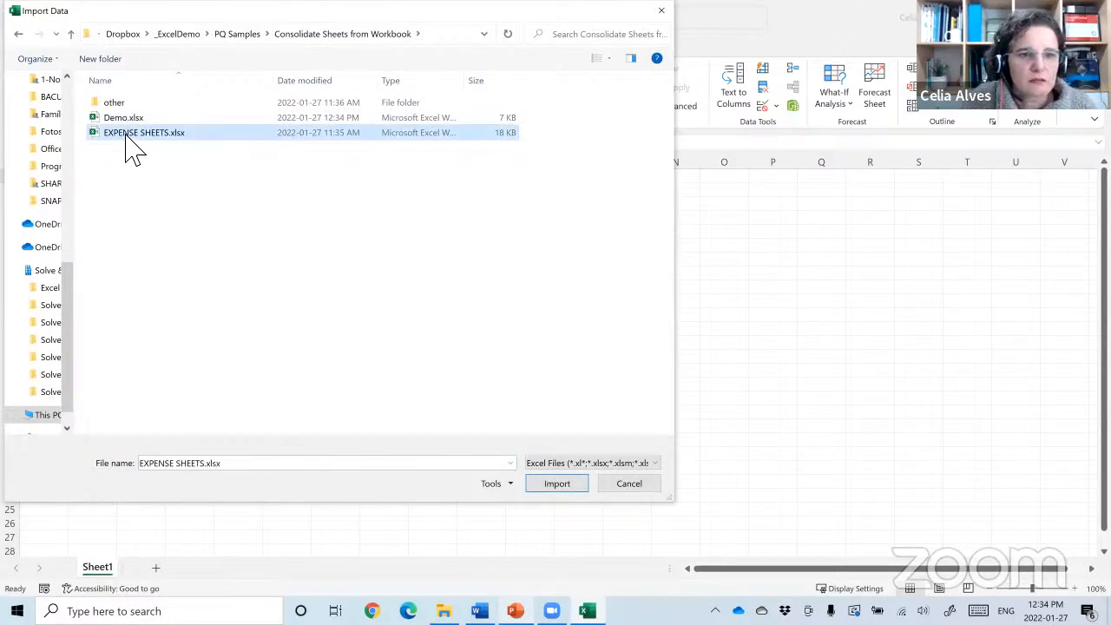
double_click(125, 139)
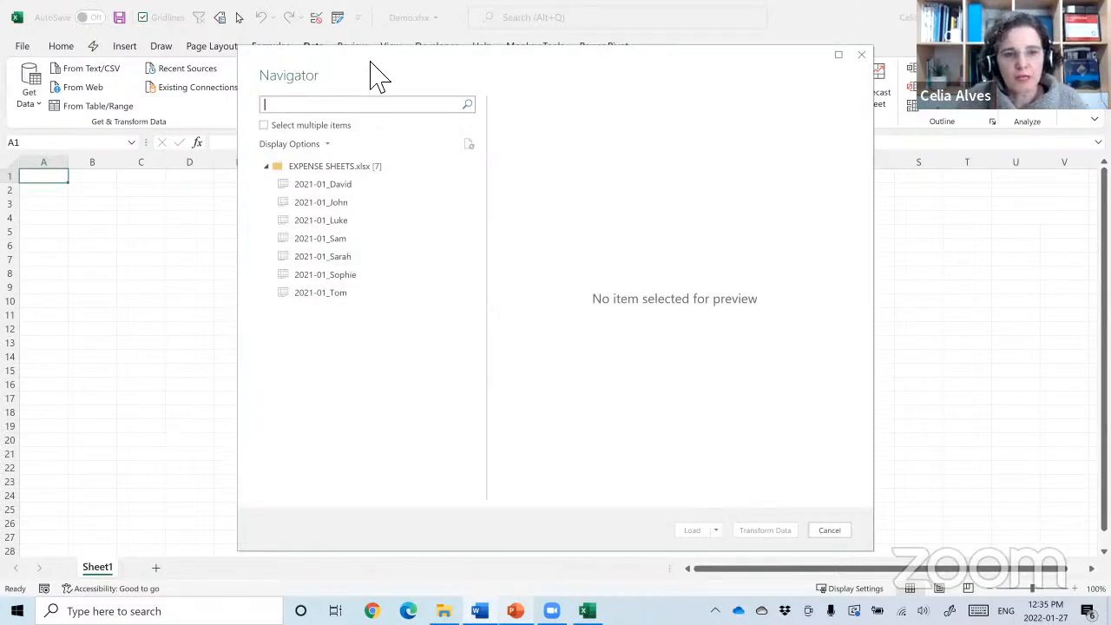
Preview the first three employee sheets of EXPENSE SHEETS.xlsx in the Navigator.
click(320, 187)
click(321, 202)
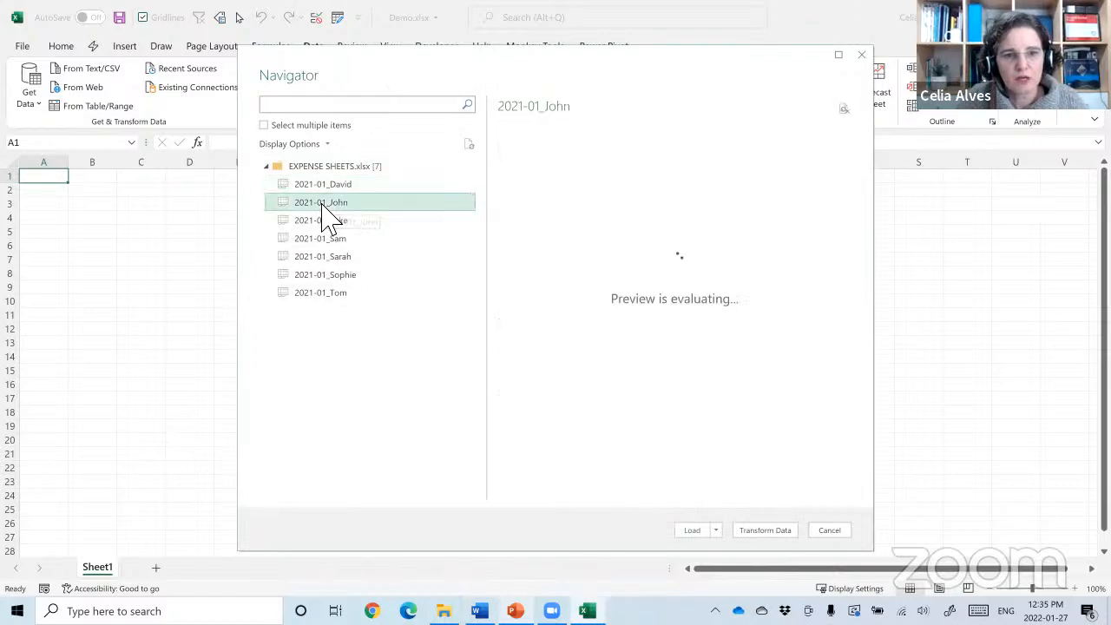
click(327, 220)
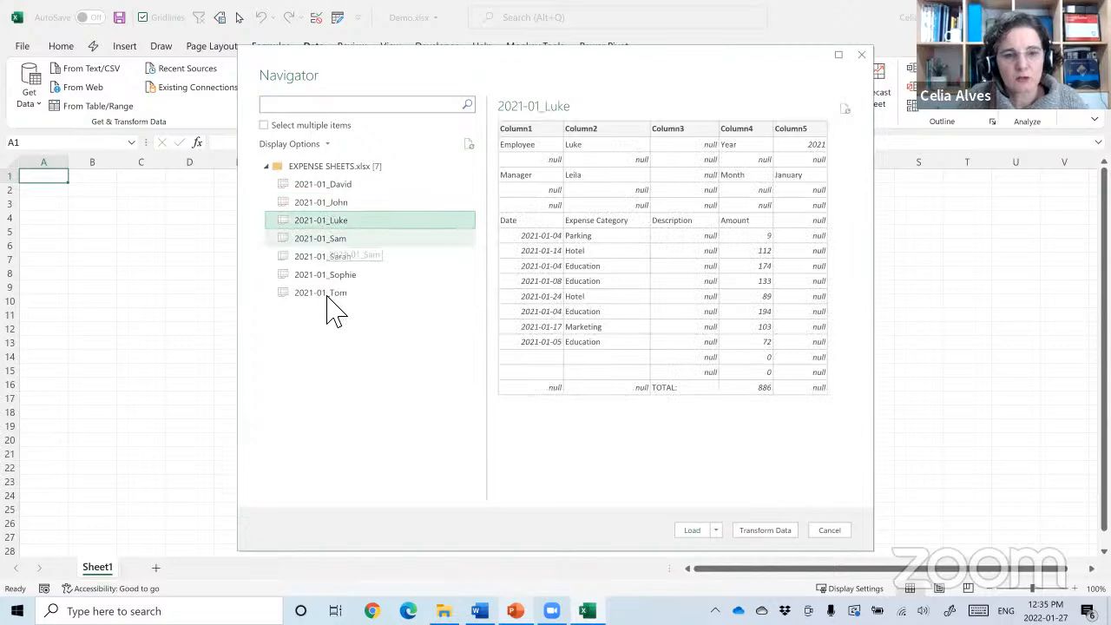
Try selecting the first three employee sheets together with multiple selection enabled, and deselect them again.
click(265, 126)
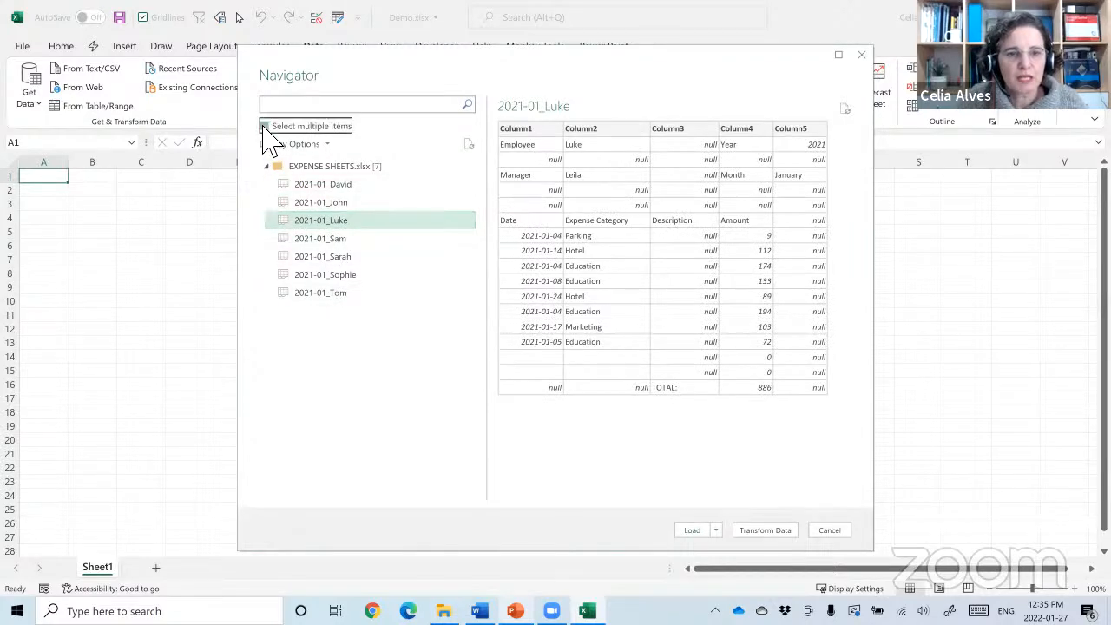
click(281, 184)
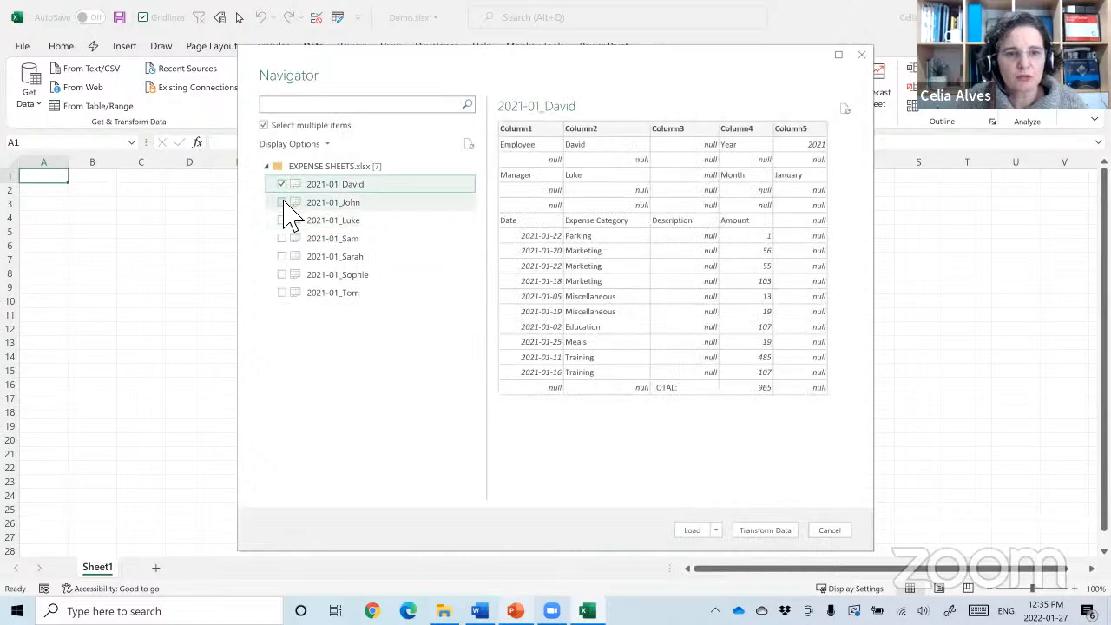
click(281, 202)
click(281, 221)
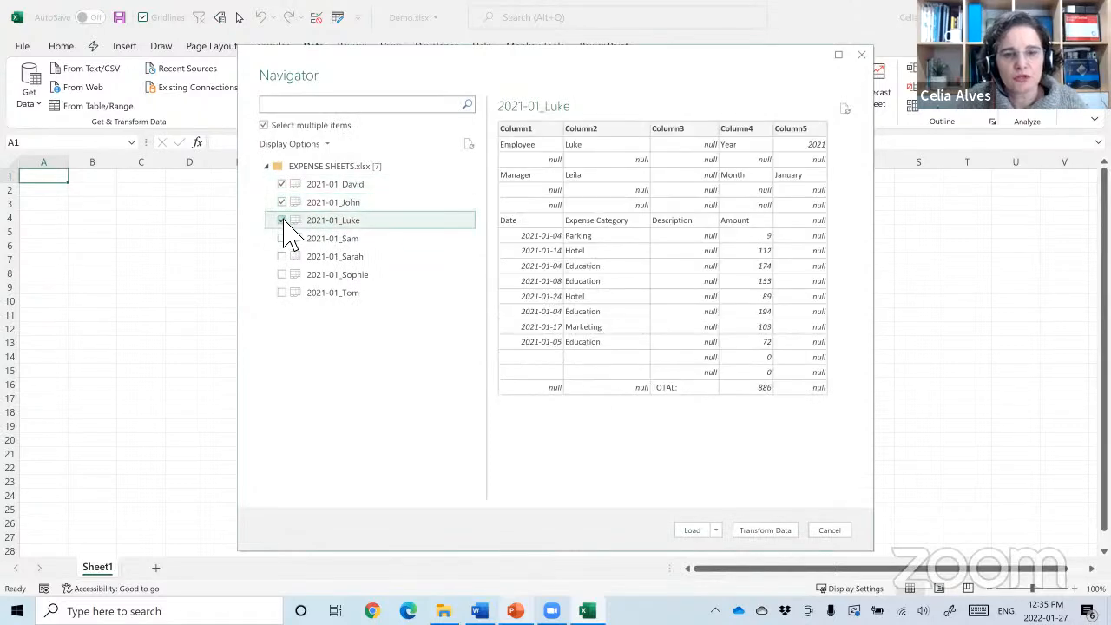
click(283, 221)
click(282, 203)
click(281, 184)
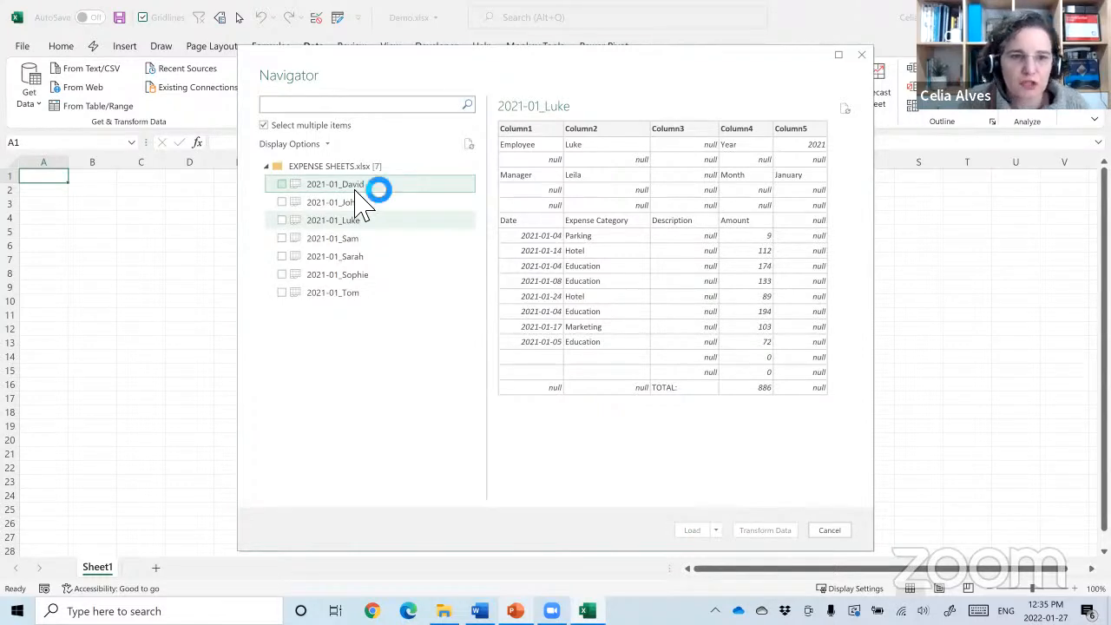
Disable multiple selection, choose the whole EXPENSE SHEETS.xlsx workbook instead of single sheets, and open it for transformation in Power Query.
click(277, 168)
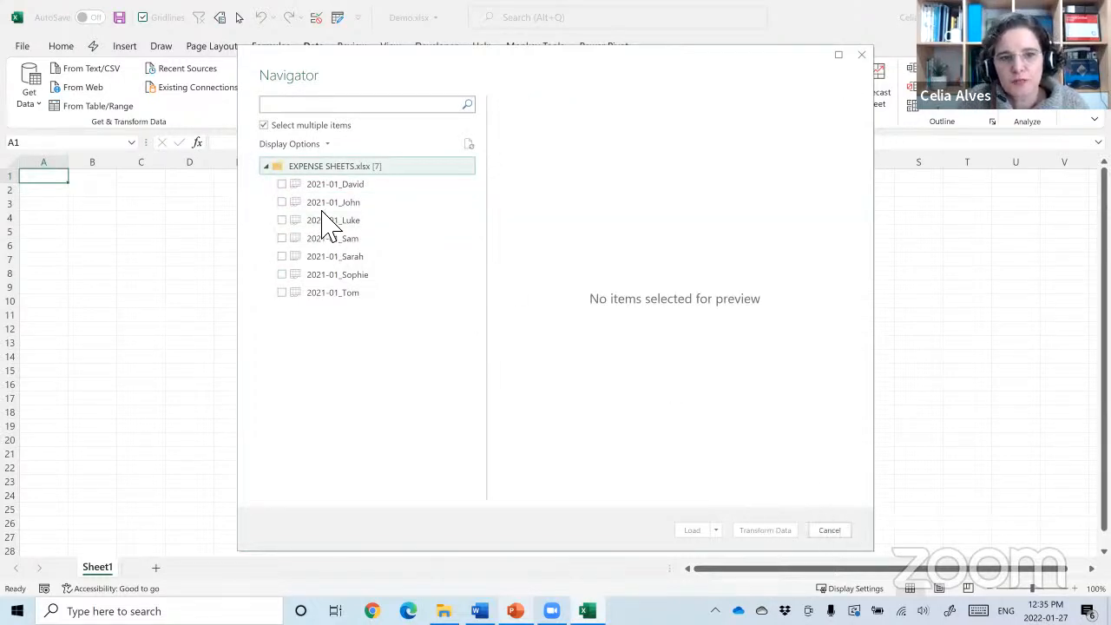
click(265, 126)
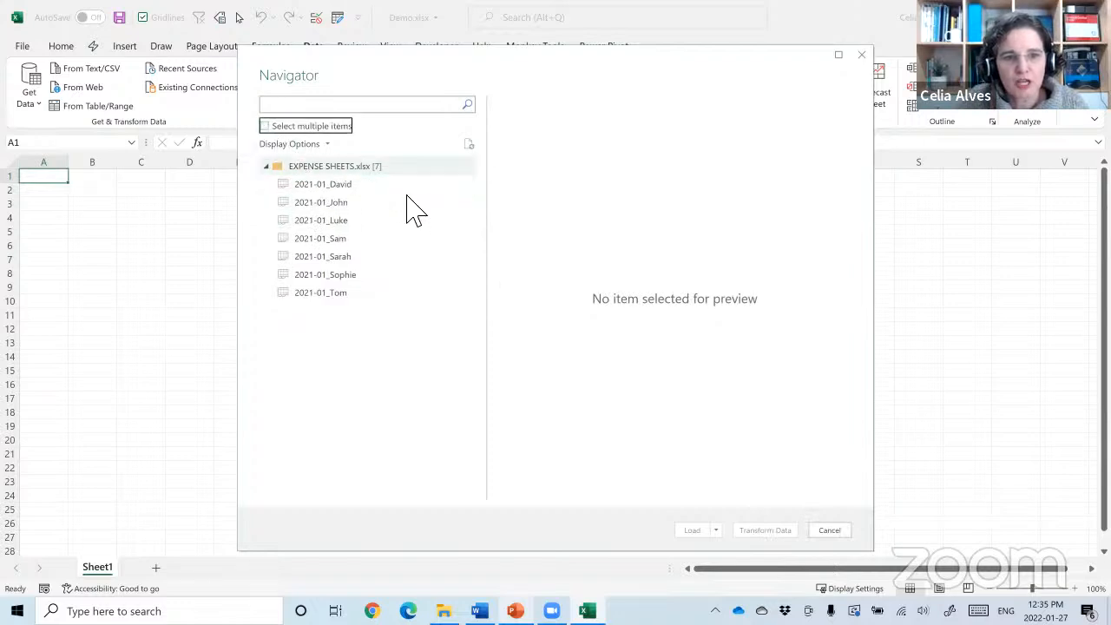
click(295, 167)
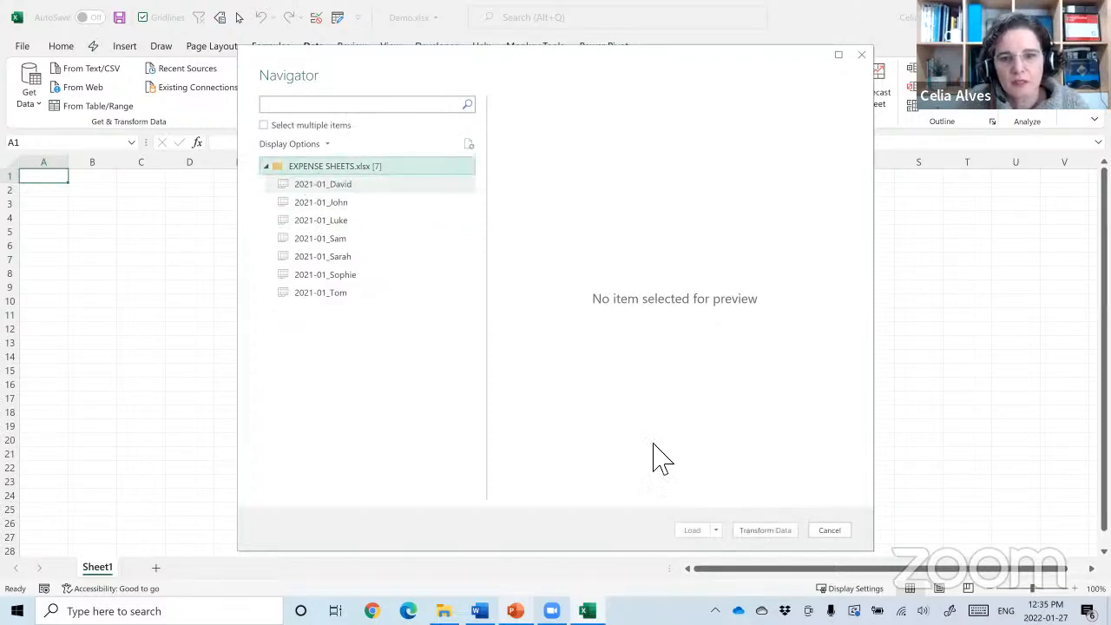
click(778, 532)
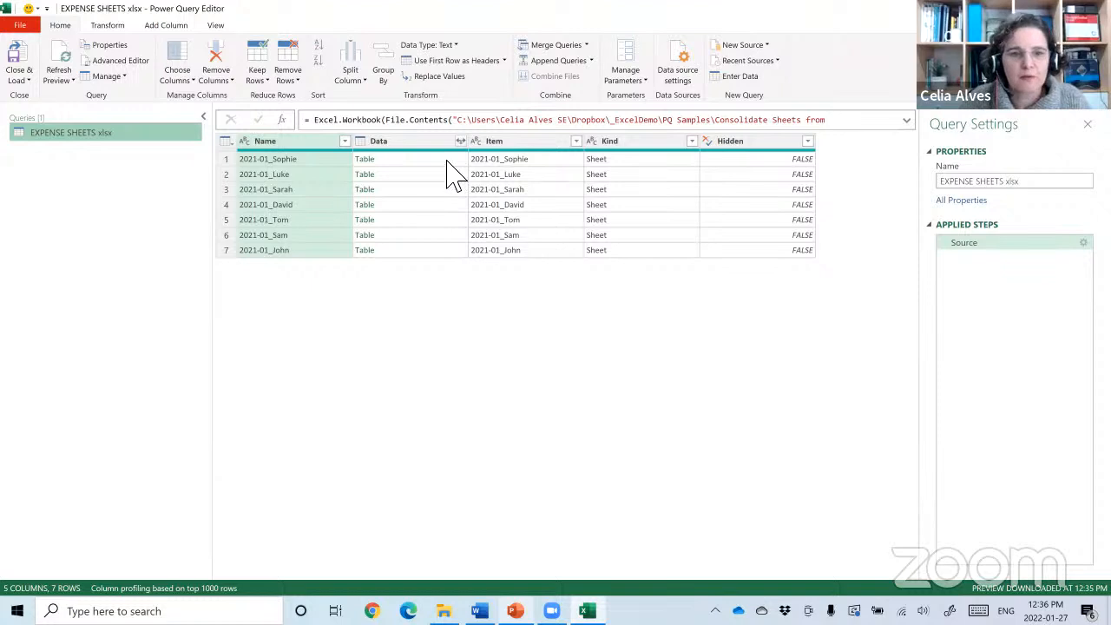
Preview the nested tables of the first three rows in the Data column, enlarging the preview area, and return to the first table.
click(395, 160)
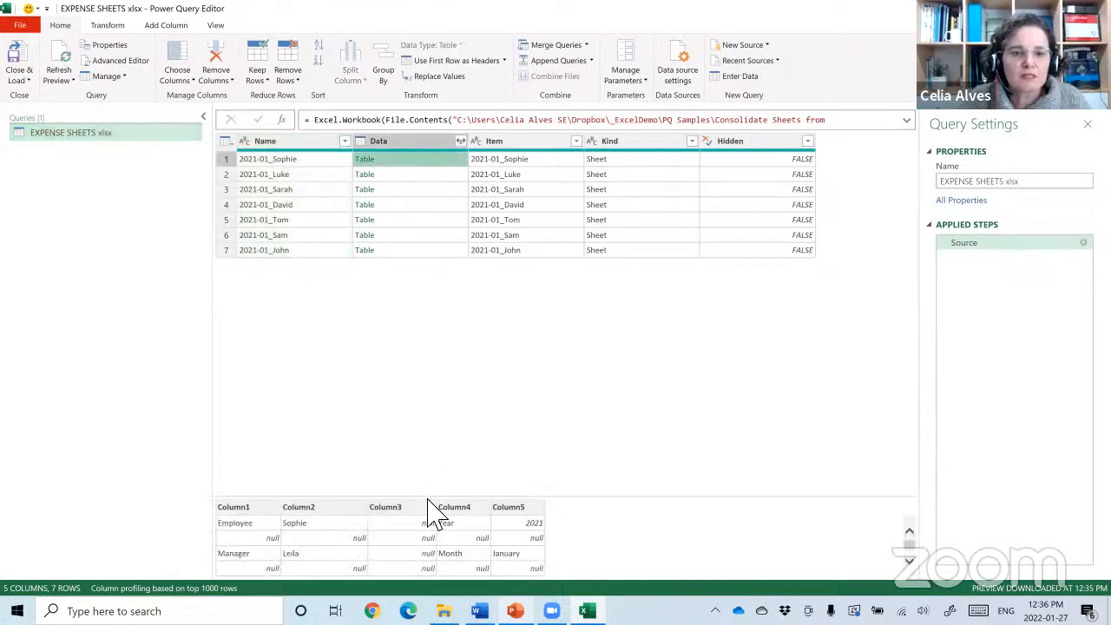
drag(429, 495, 428, 356)
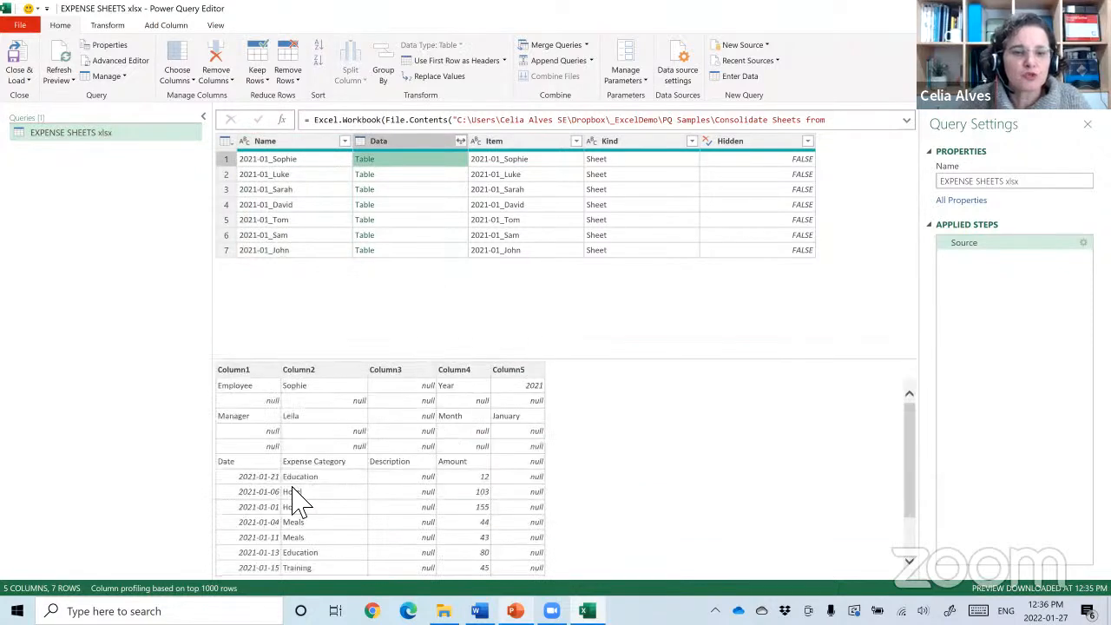
click(424, 174)
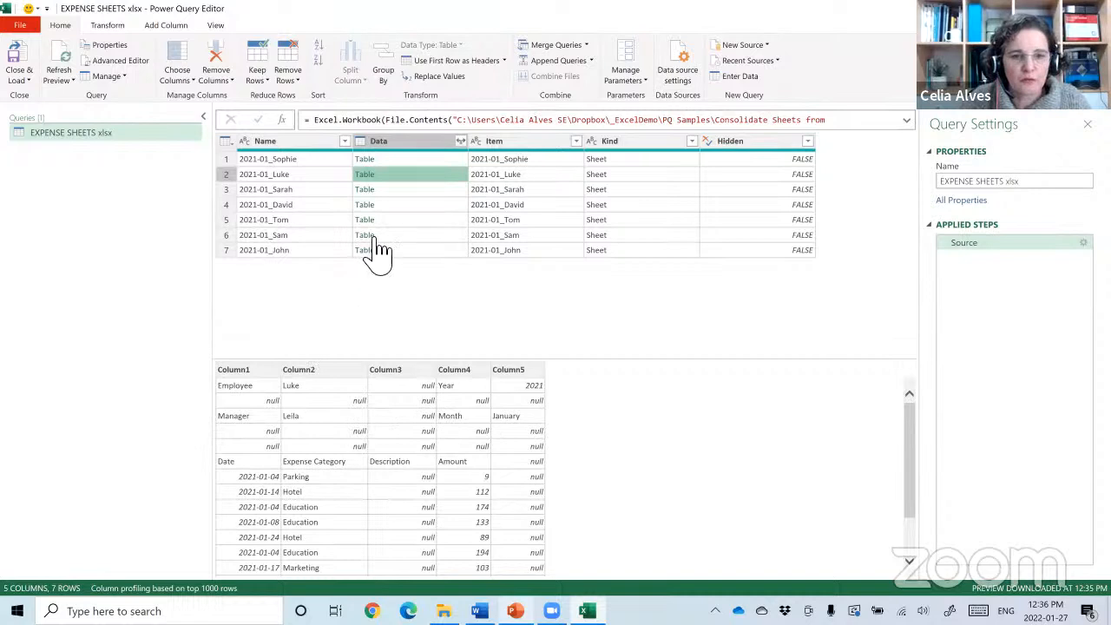
click(417, 196)
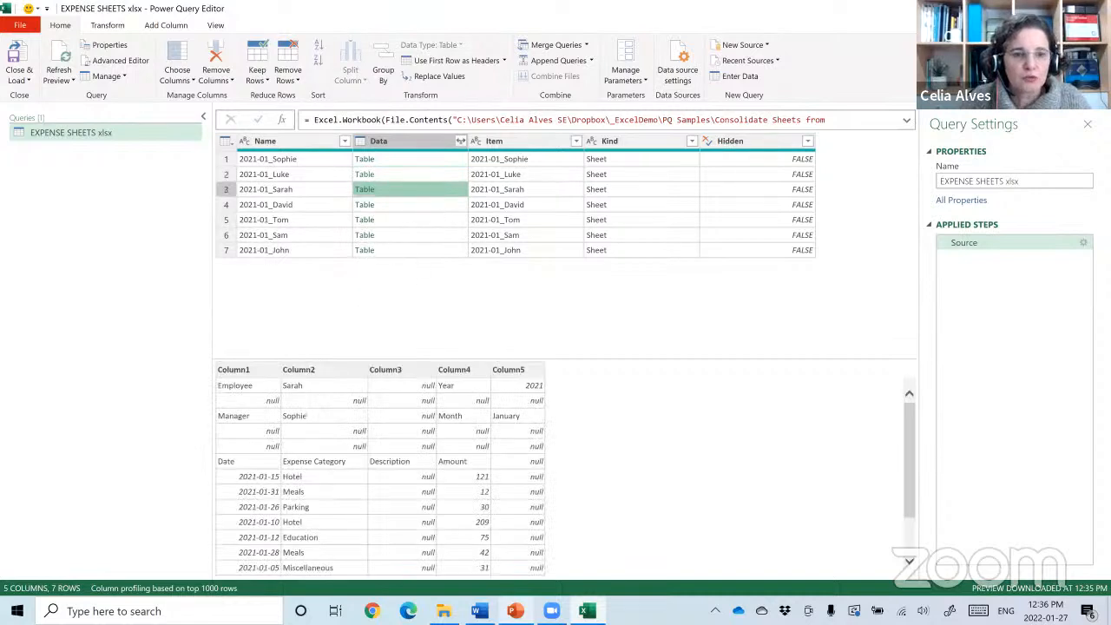
key(alt+Tab)
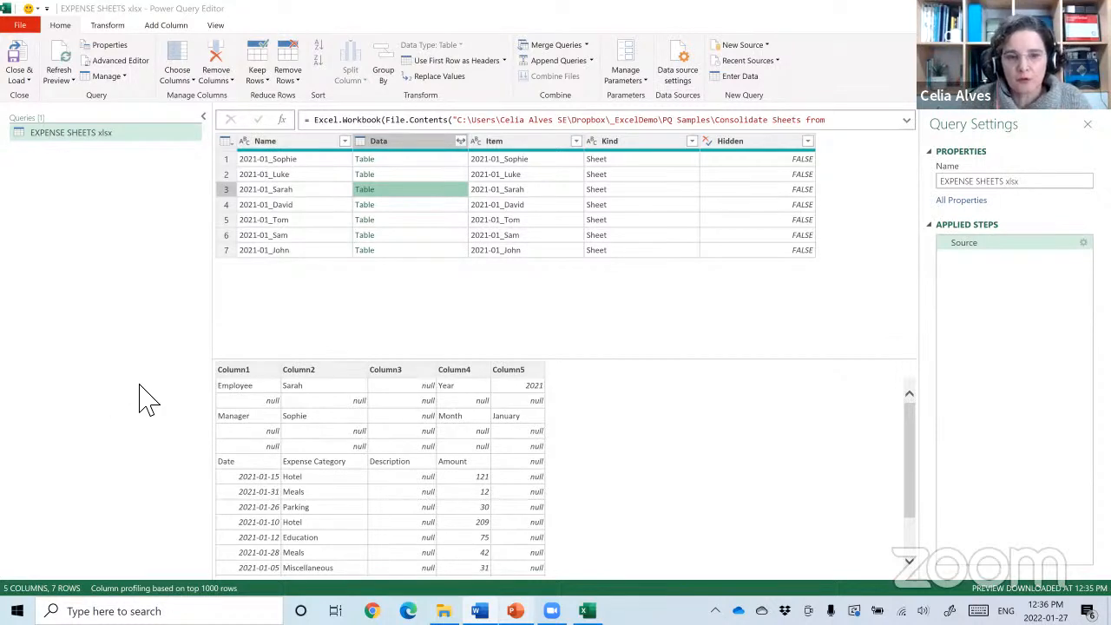
click(413, 162)
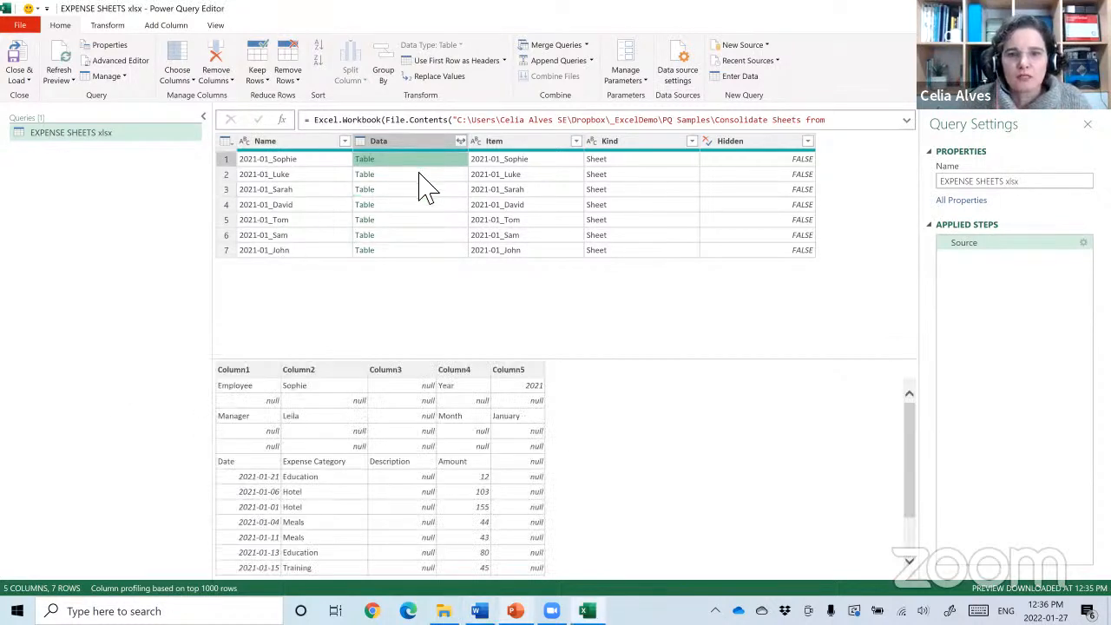
Drill into the first row's nested table in the Data column and delete the automatic Changed Type step.
click(370, 161)
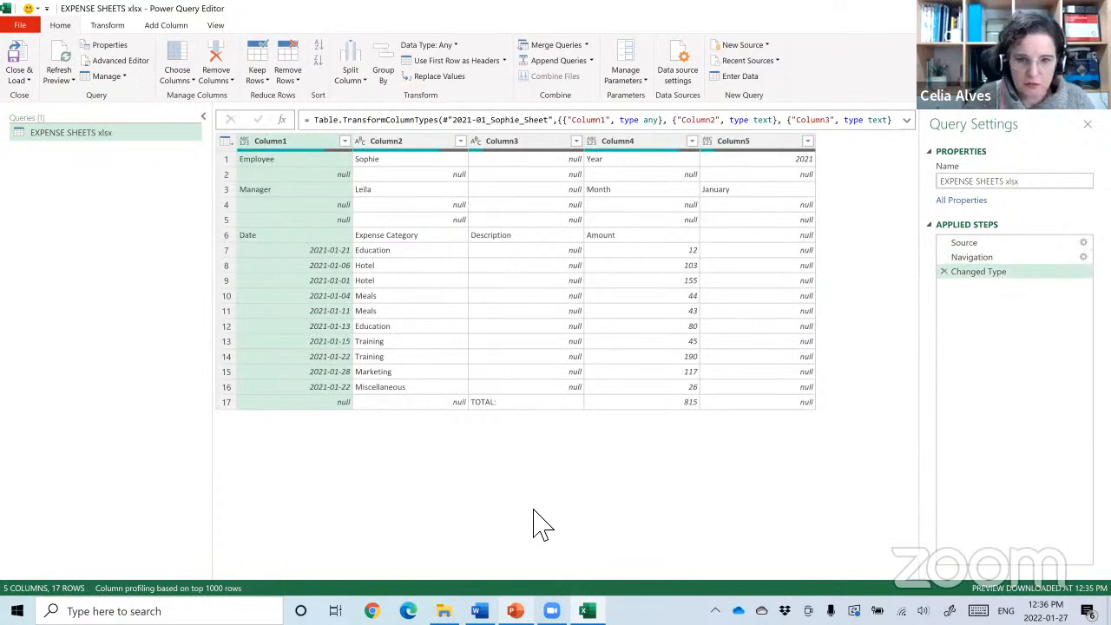
key(ctrl+shift+plus)
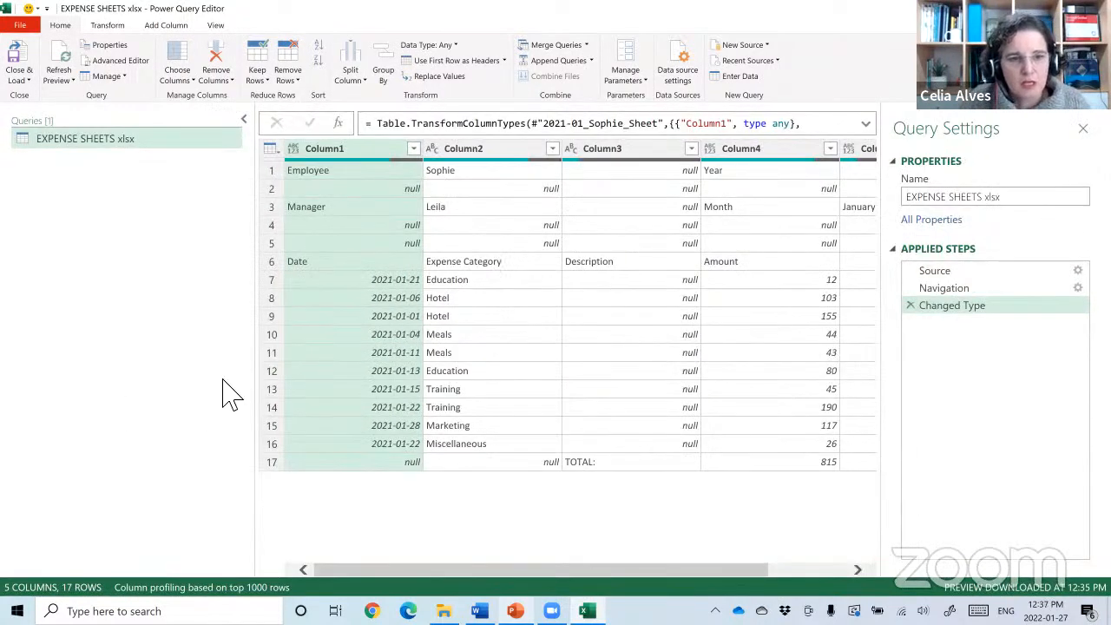
click(244, 119)
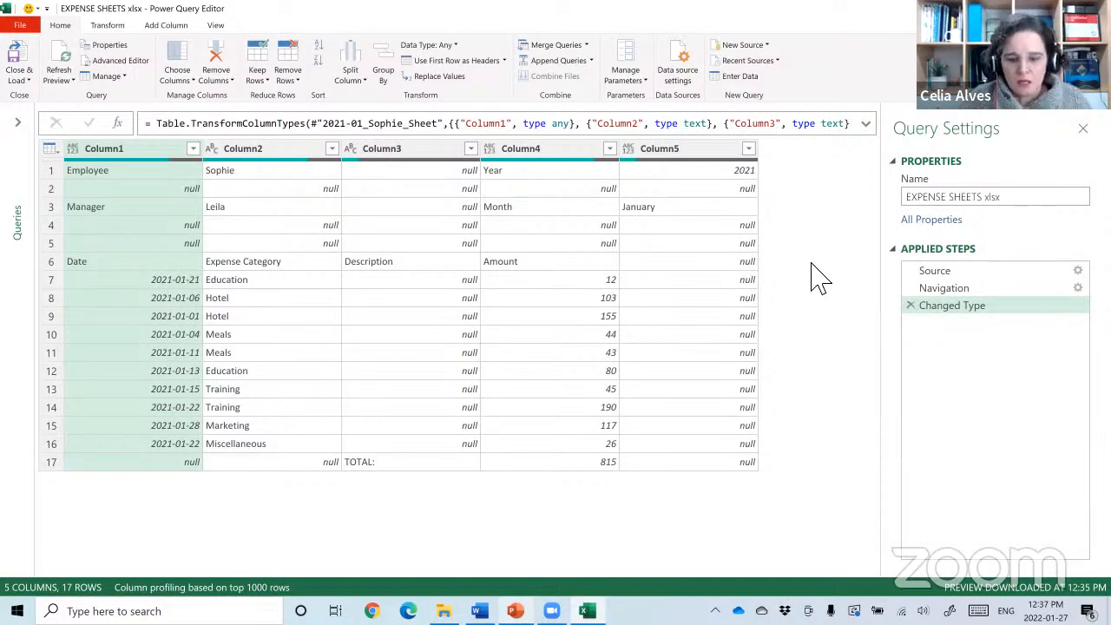
key(ctrl+shift+plus)
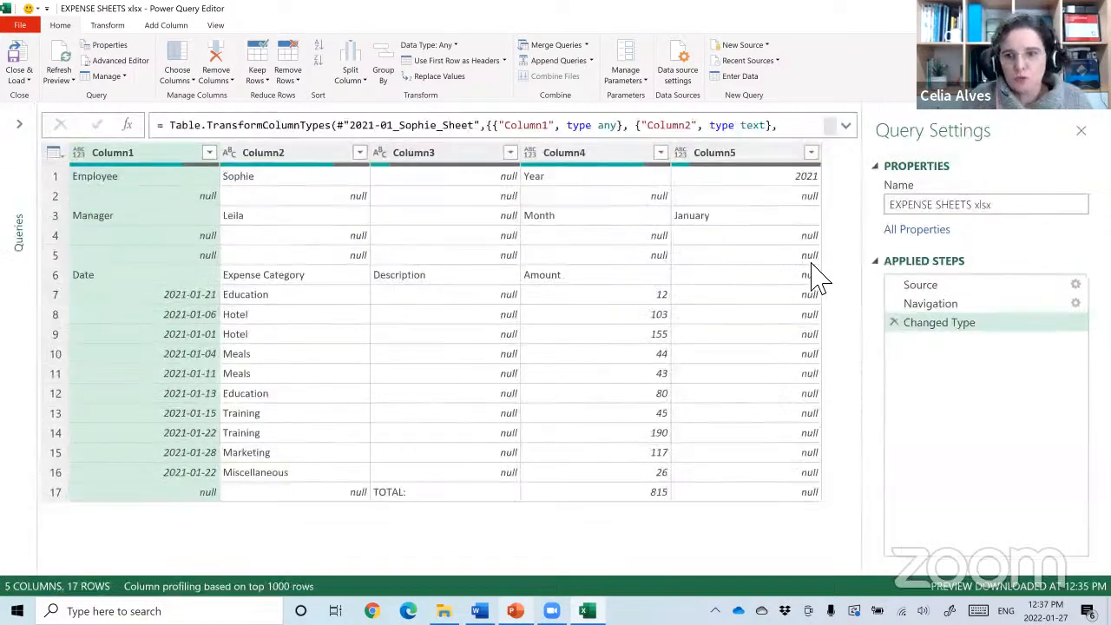
click(894, 322)
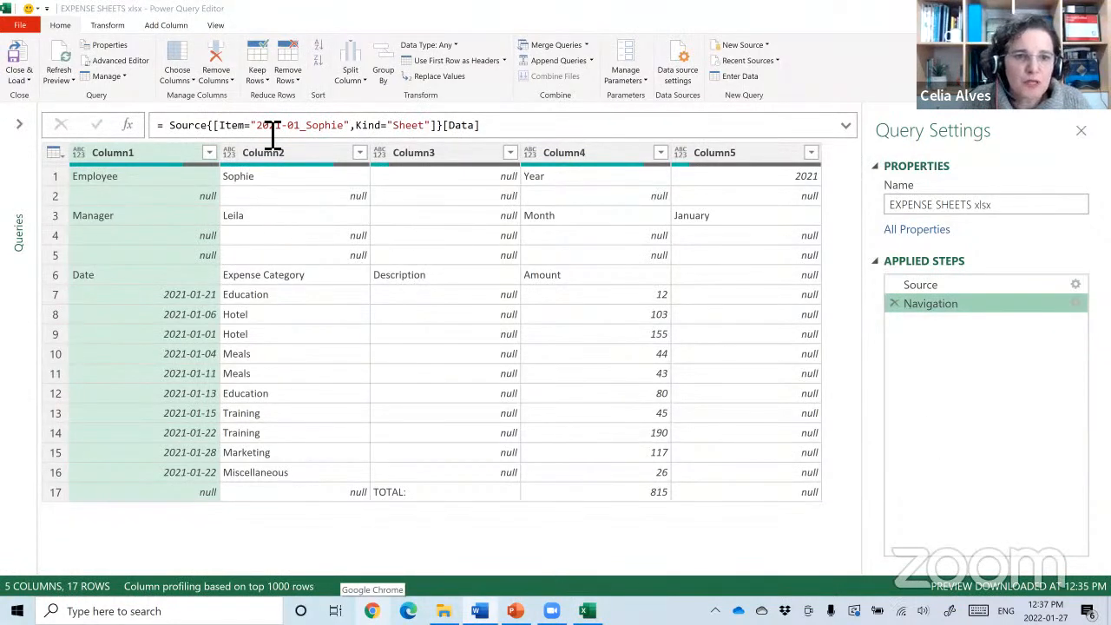
Examine how the Navigation formula picks the sheet by its item name, comparing it with the sheet list in the Source step.
drag(258, 130, 358, 138)
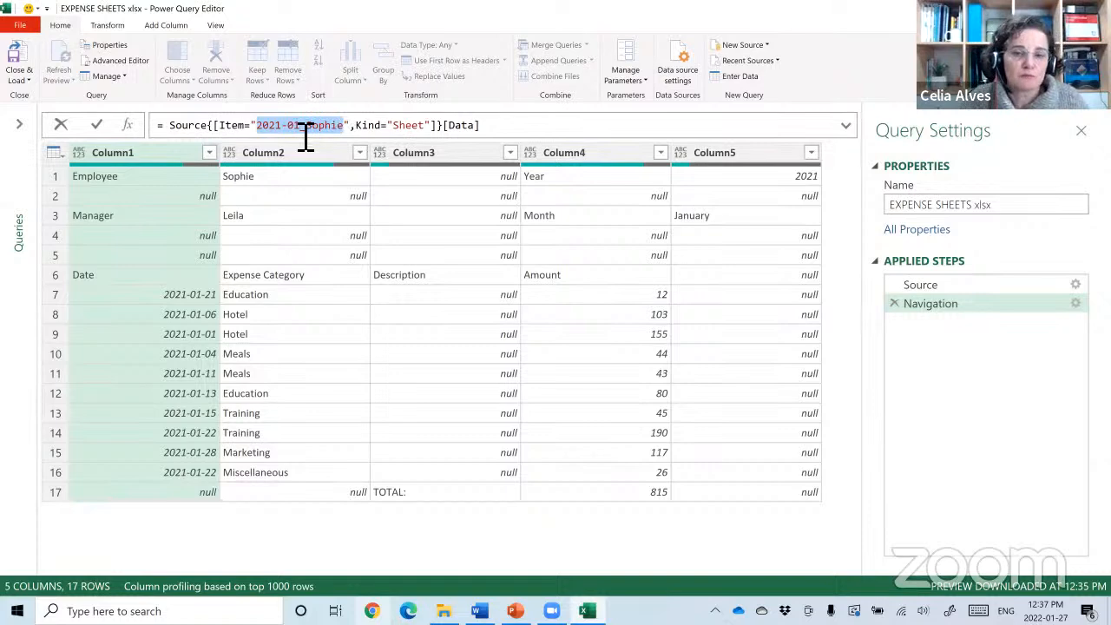
click(954, 286)
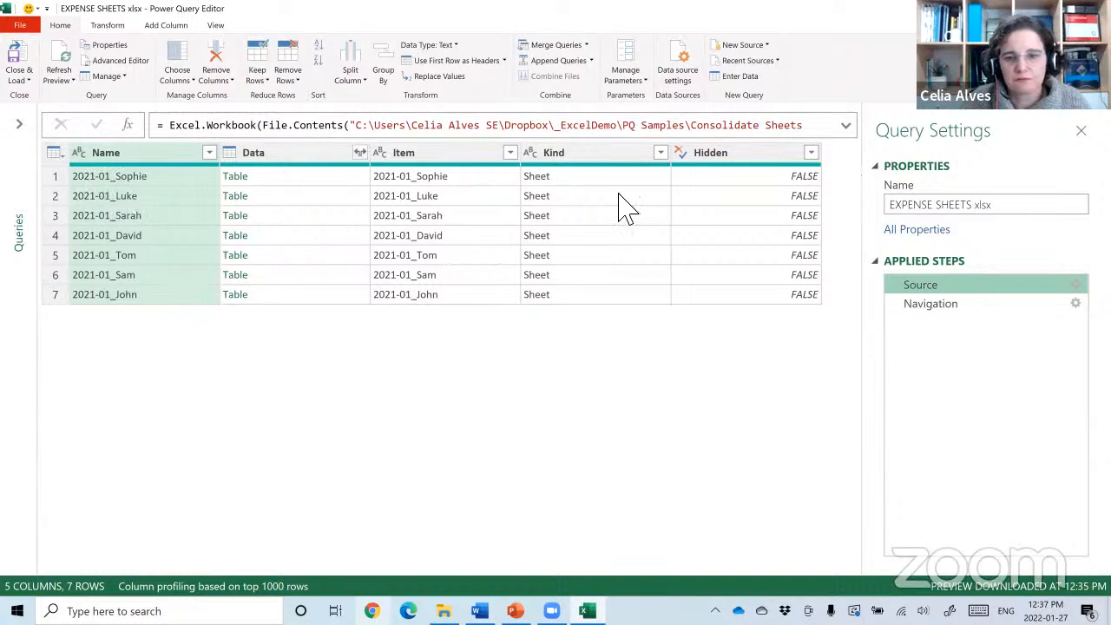
click(944, 305)
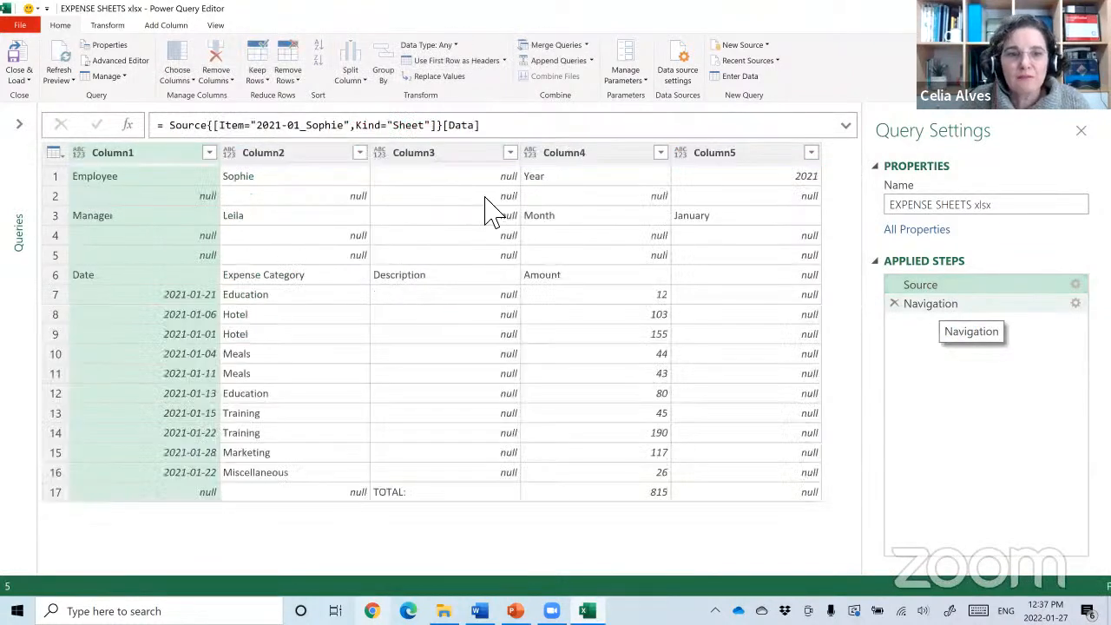
drag(257, 130, 353, 139)
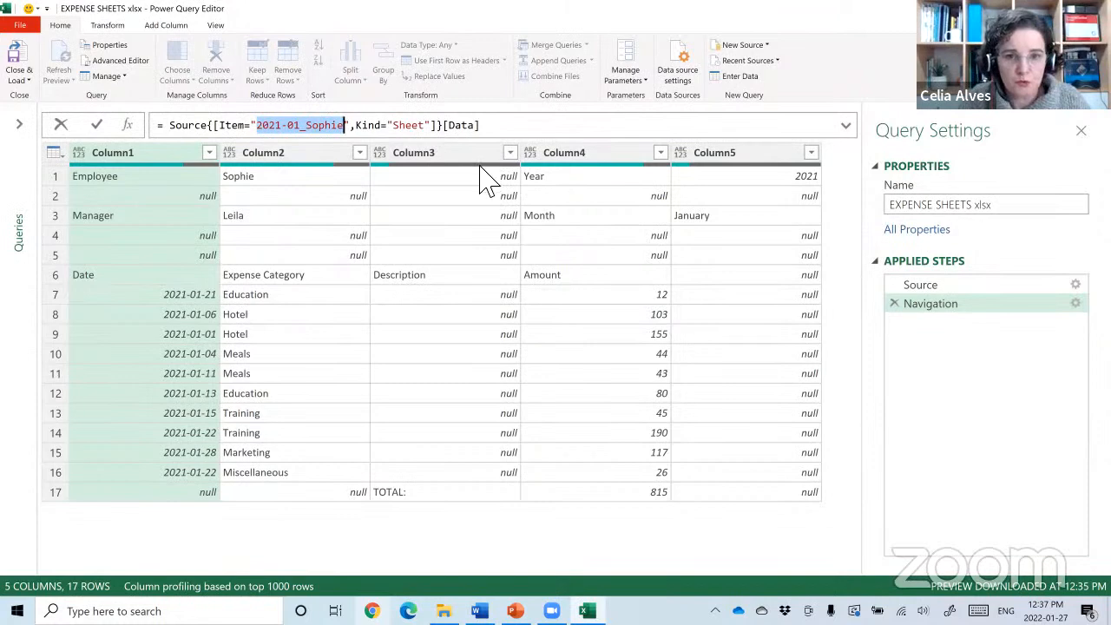
click(456, 178)
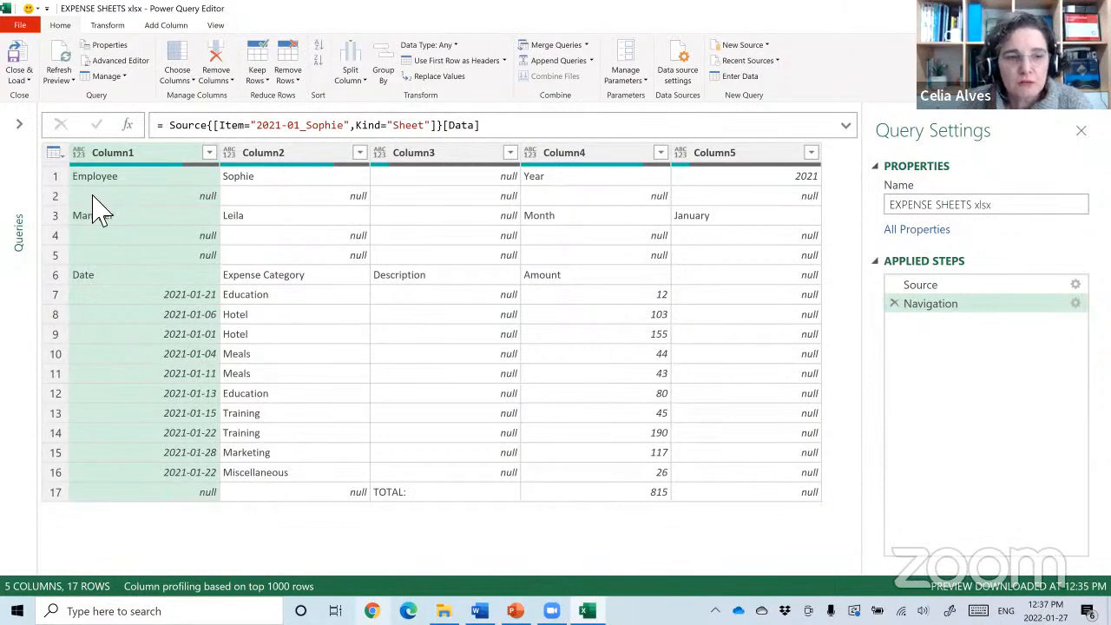
Duplicate the EXPENSE SHEETS xlsx query.
click(19, 126)
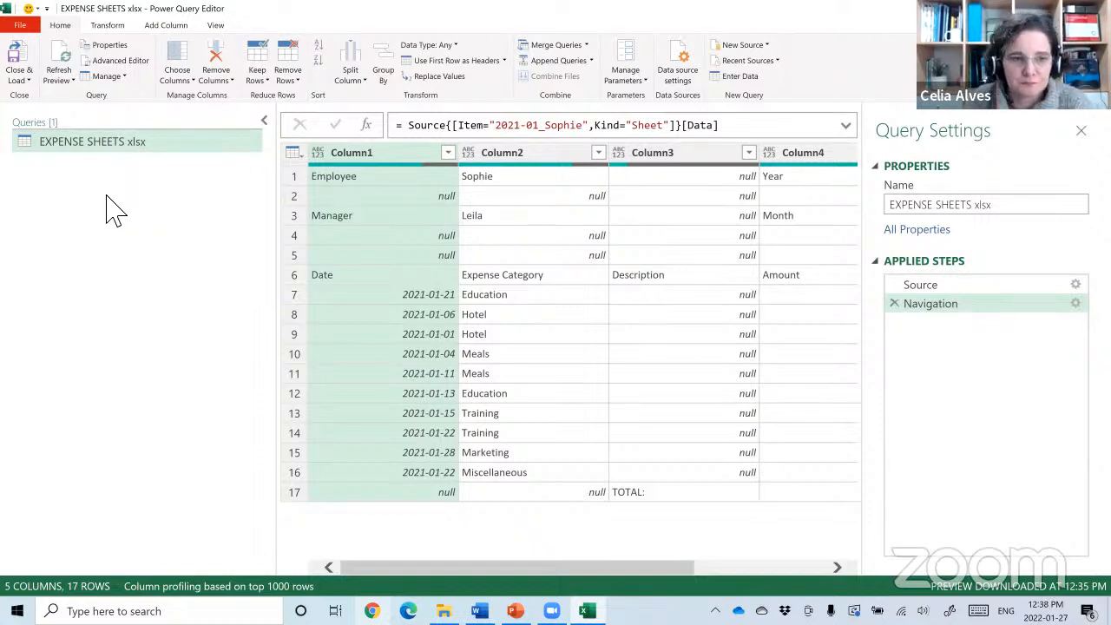
right_click(92, 156)
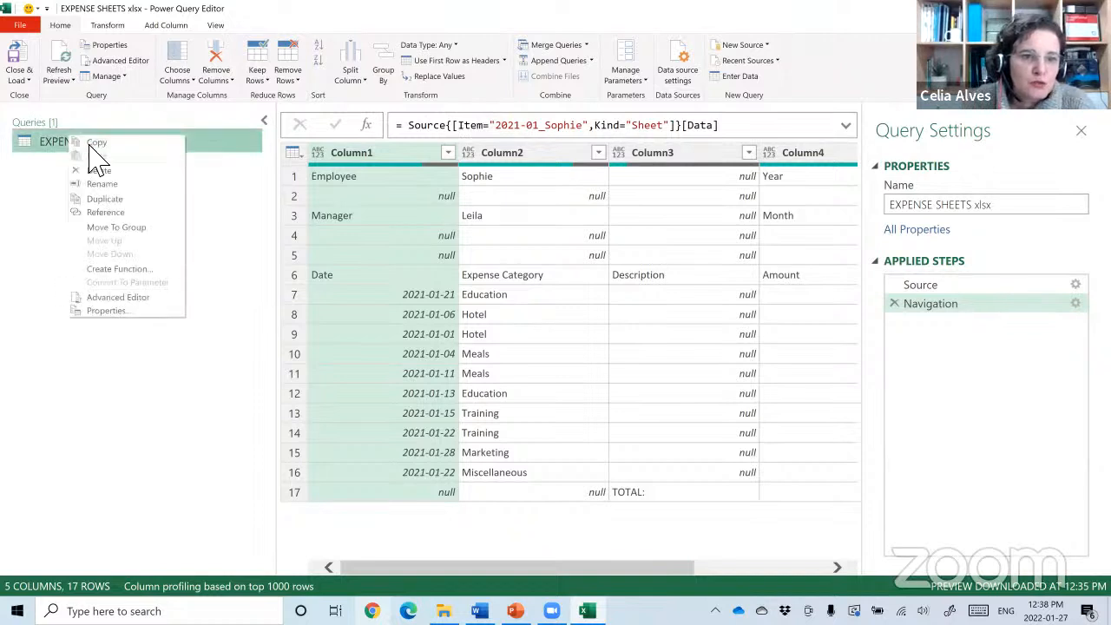
click(104, 199)
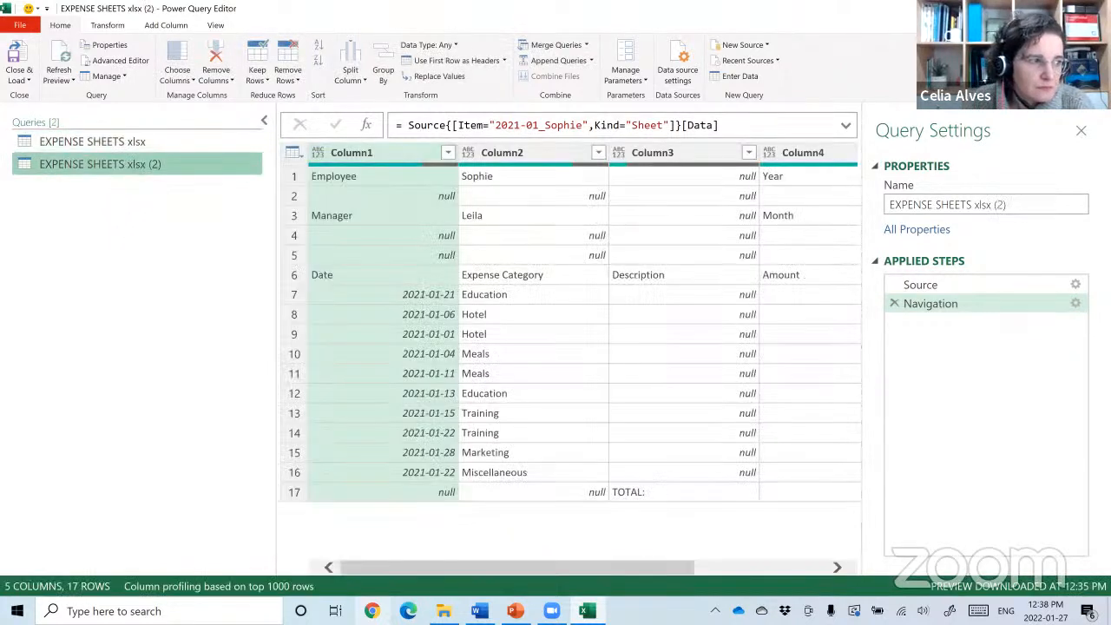
click(480, 611)
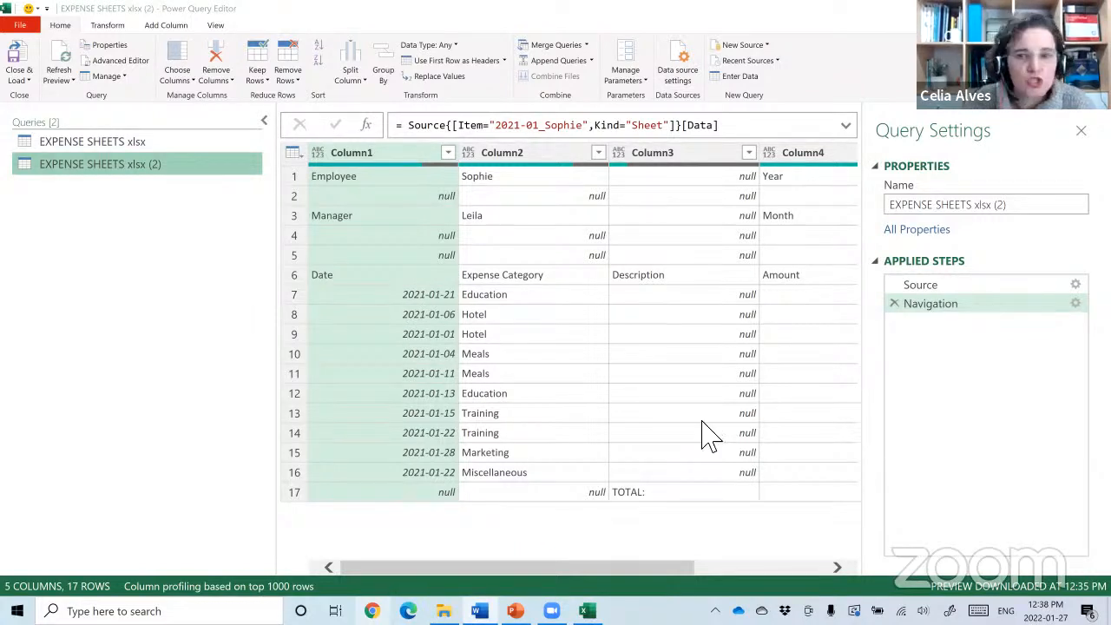
Rename the original EXPENSE SHEETS xlsx query to AllSheetsData and delete its Navigation step.
click(141, 144)
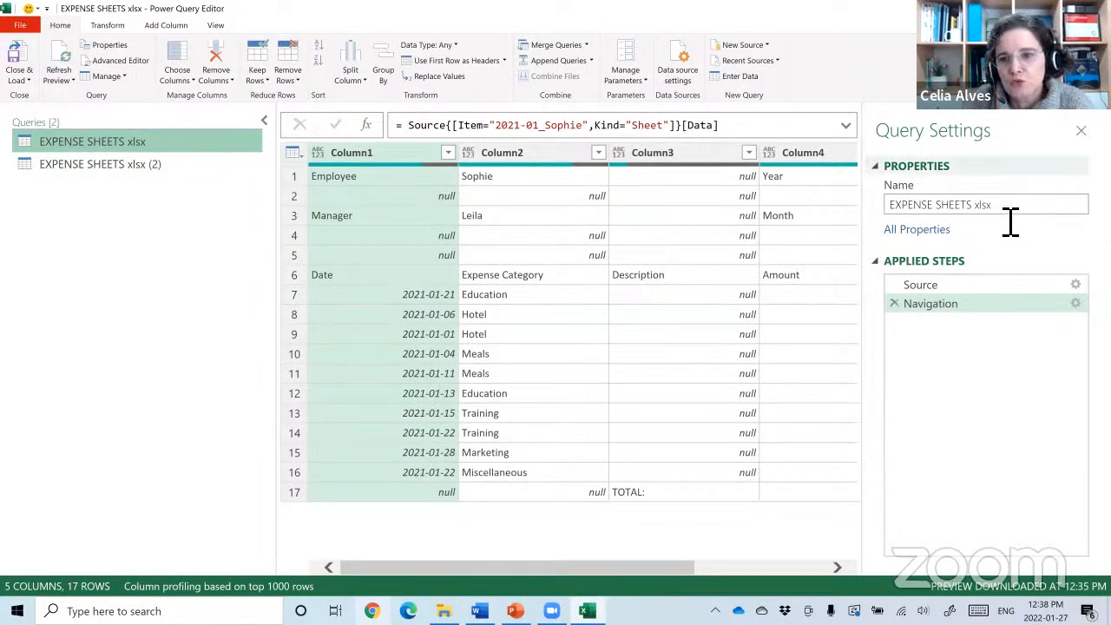
click(878, 205)
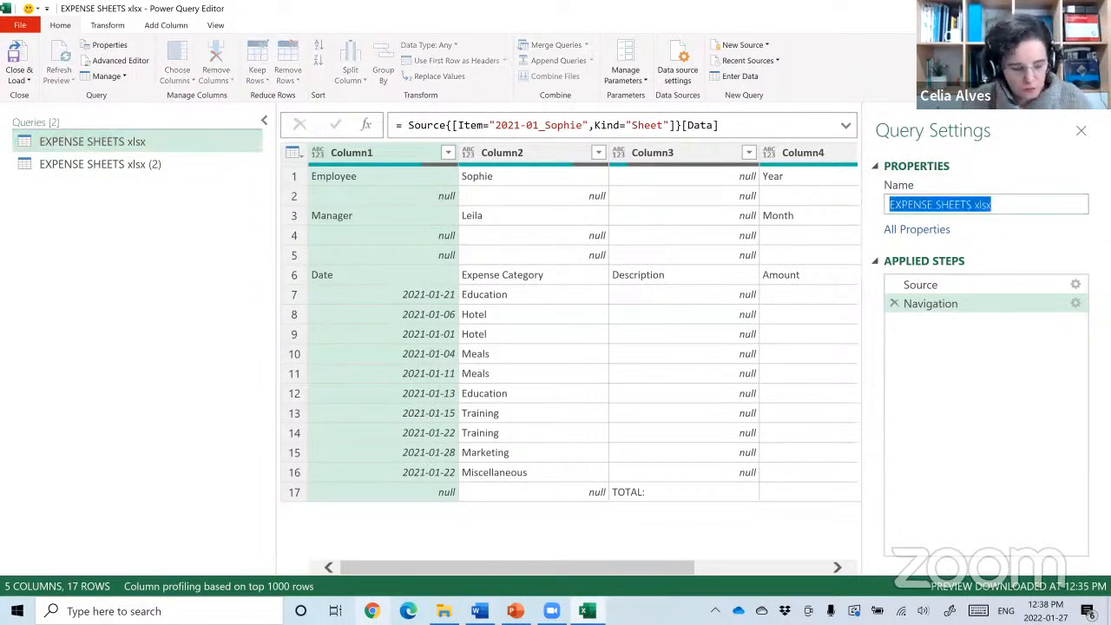
text(All)
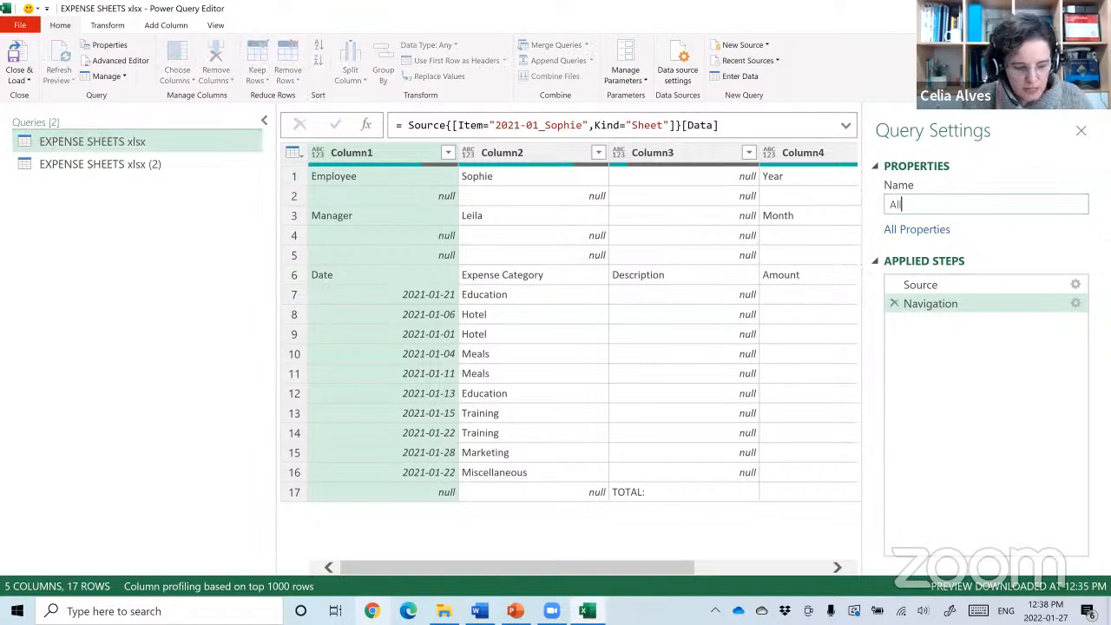
text(SheetsDAta)
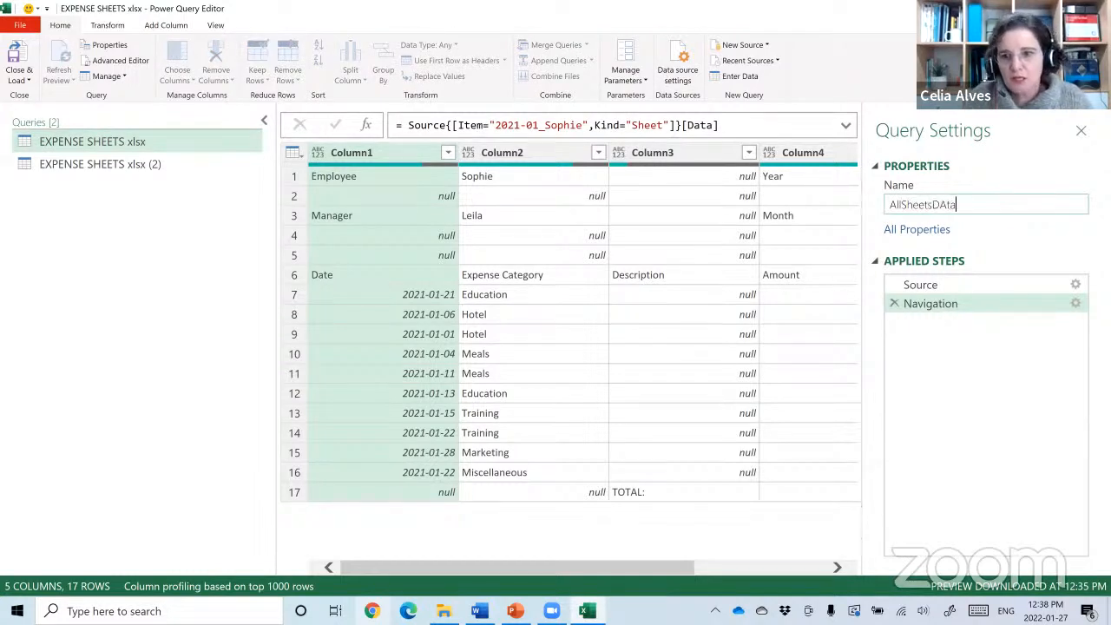
key(BackSpace)
key(BackSpace)
key(BackSpace)
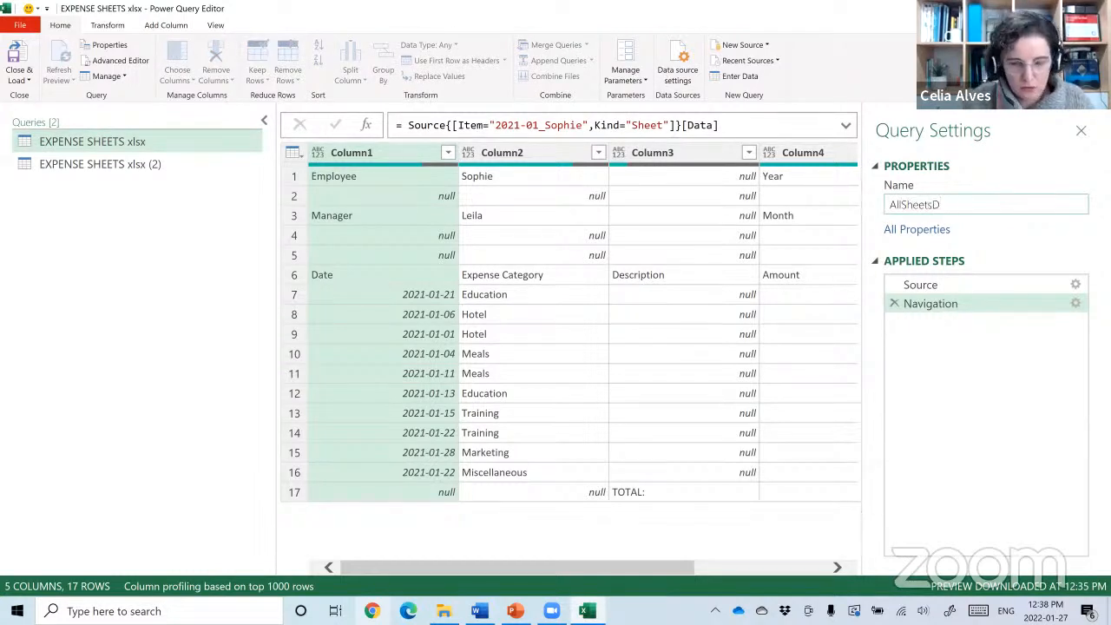
text(ata)
key(Return)
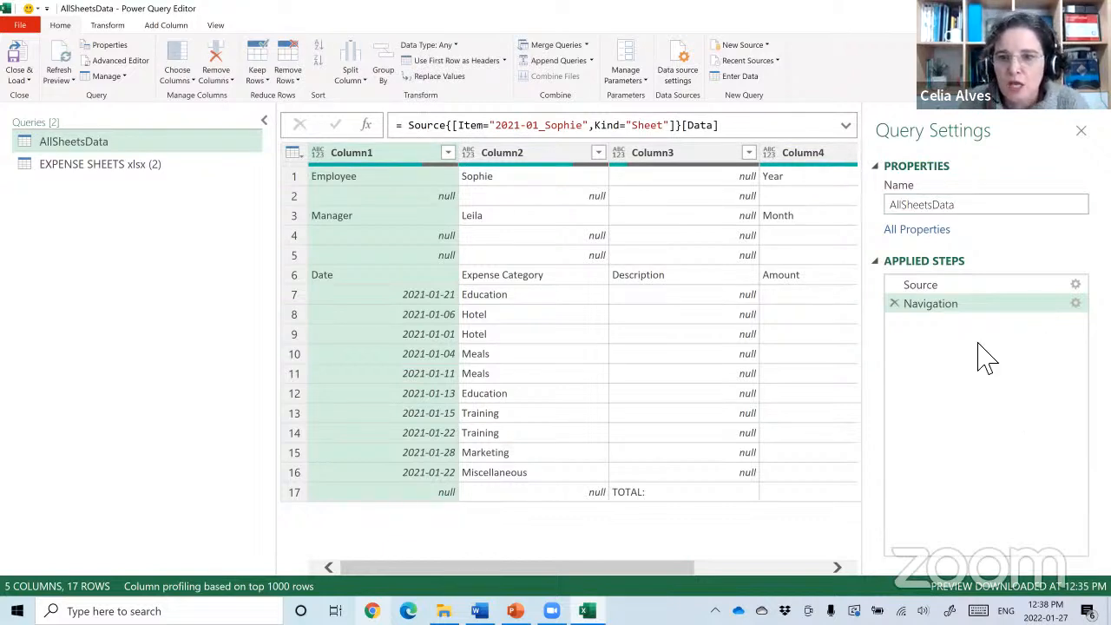
click(894, 303)
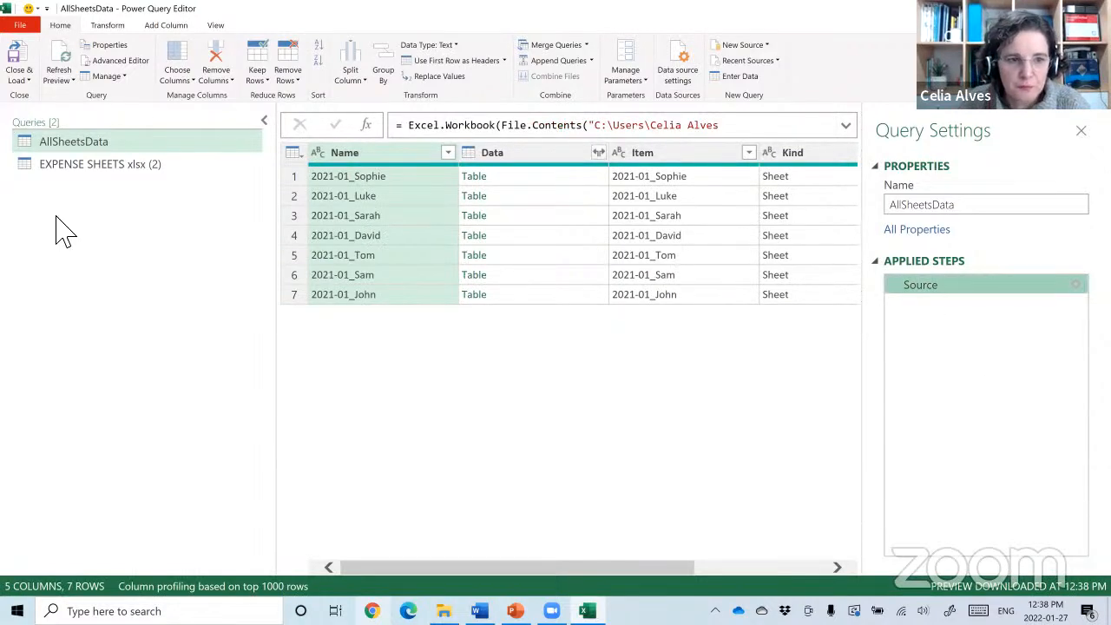
Rename the duplicated query EXPENSE SHEETS xlsx (2) to OneSheetData.
click(96, 179)
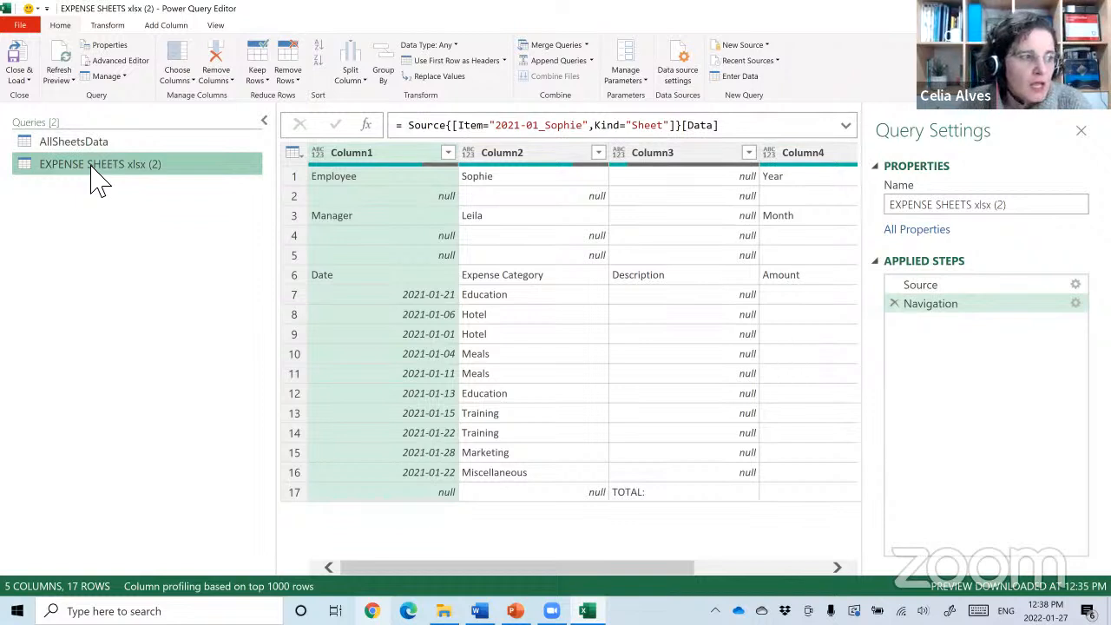
click(1023, 210)
key(ctrl+shift+Left)
key(ctrl+shift+Left)
key(ctrl+shift+Left)
key(ctrl+shift+Left)
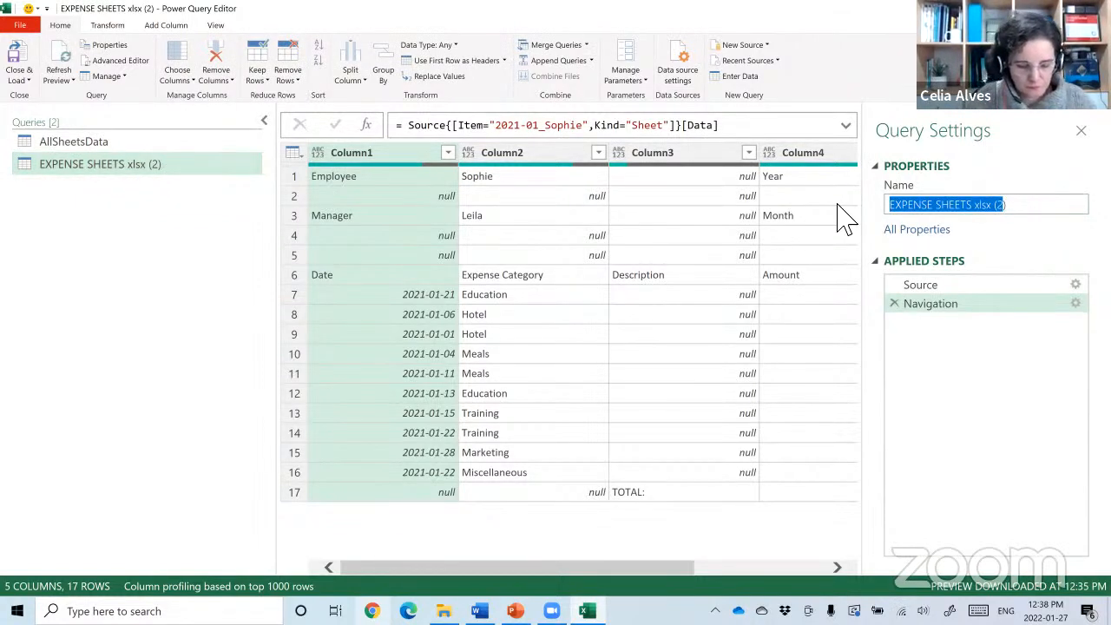
text(OneSheetDaa)
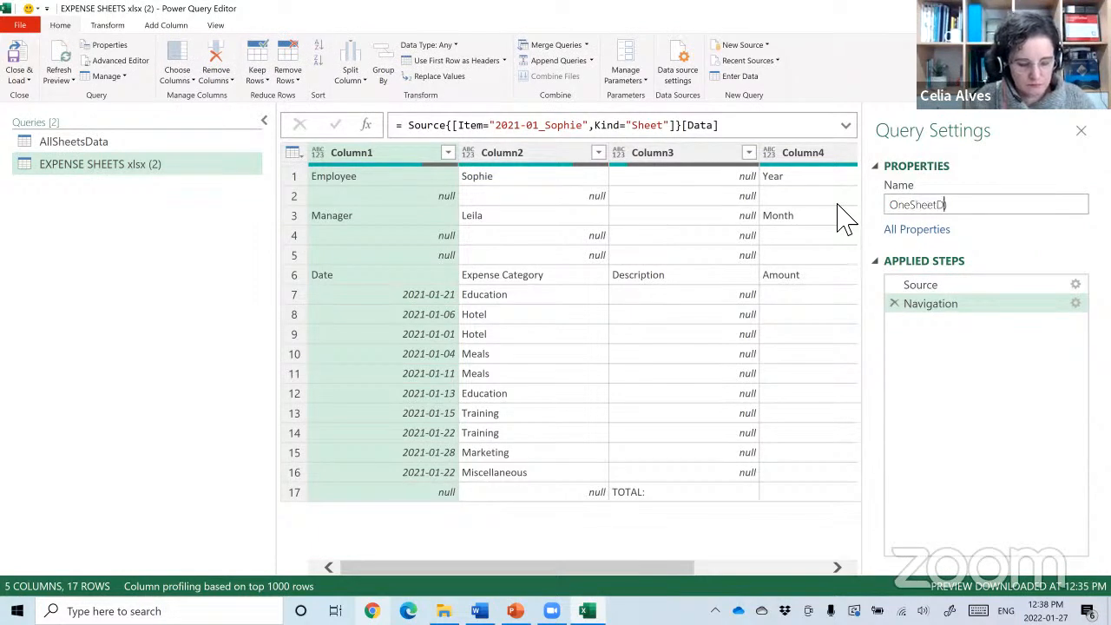
key(BackSpace)
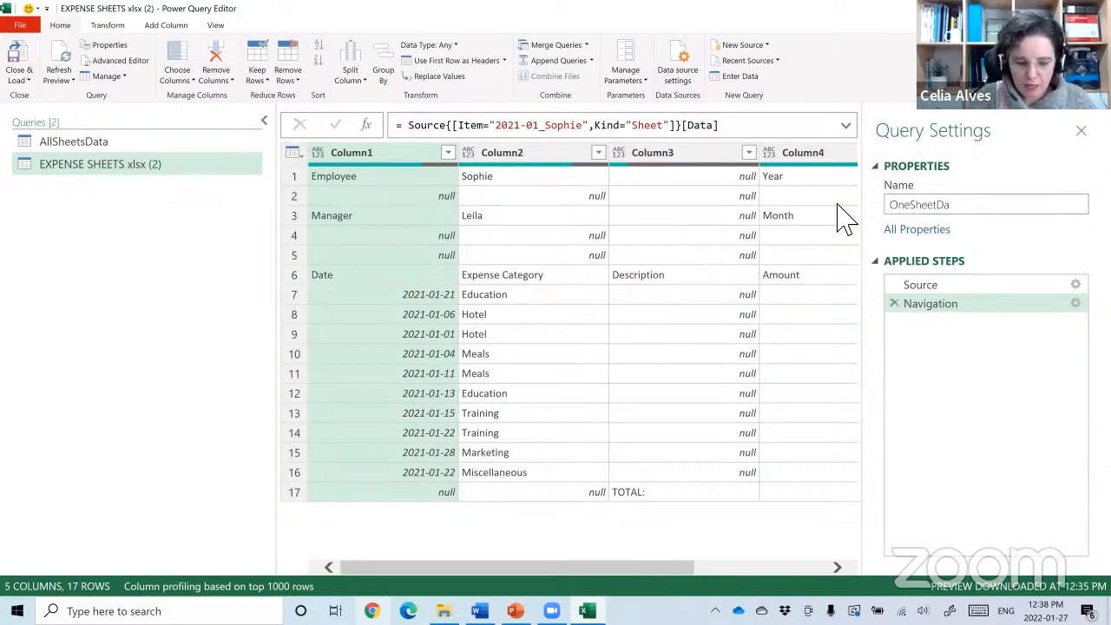
text(ta)
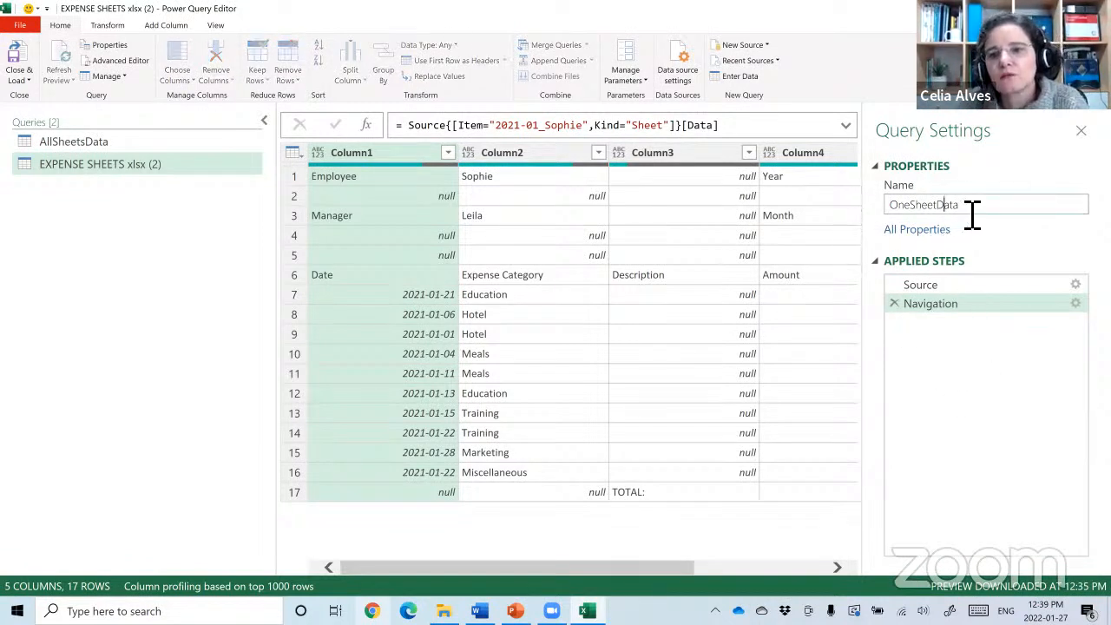
key(Return)
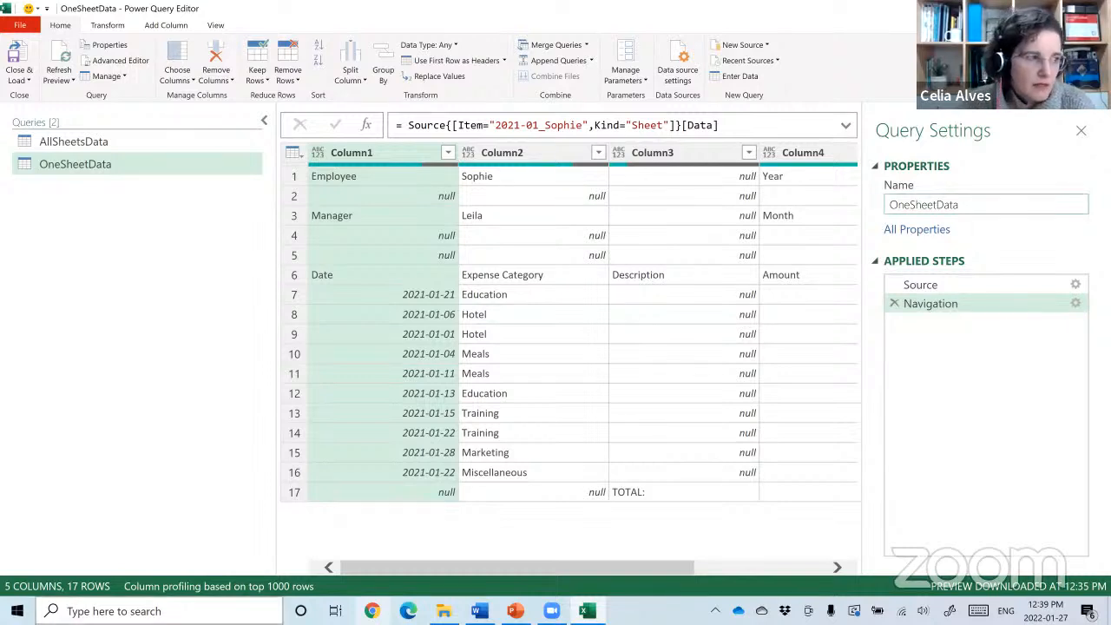
Keep only Column1 through Column4 in the OneSheetData query by removing the other columns.
key(alt+Tab)
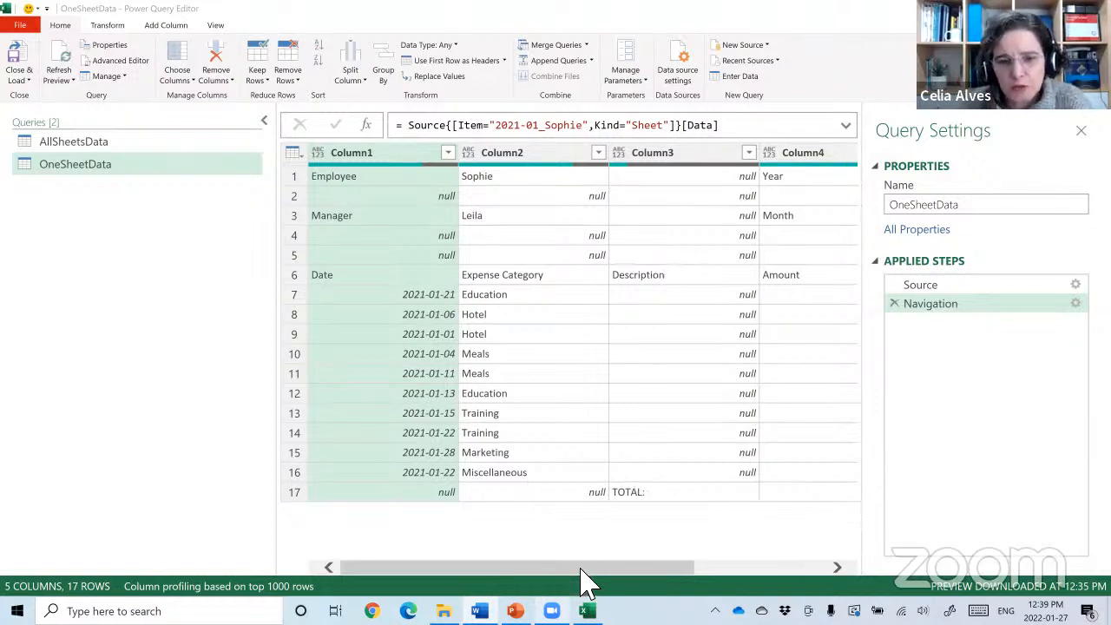
drag(581, 577, 588, 576)
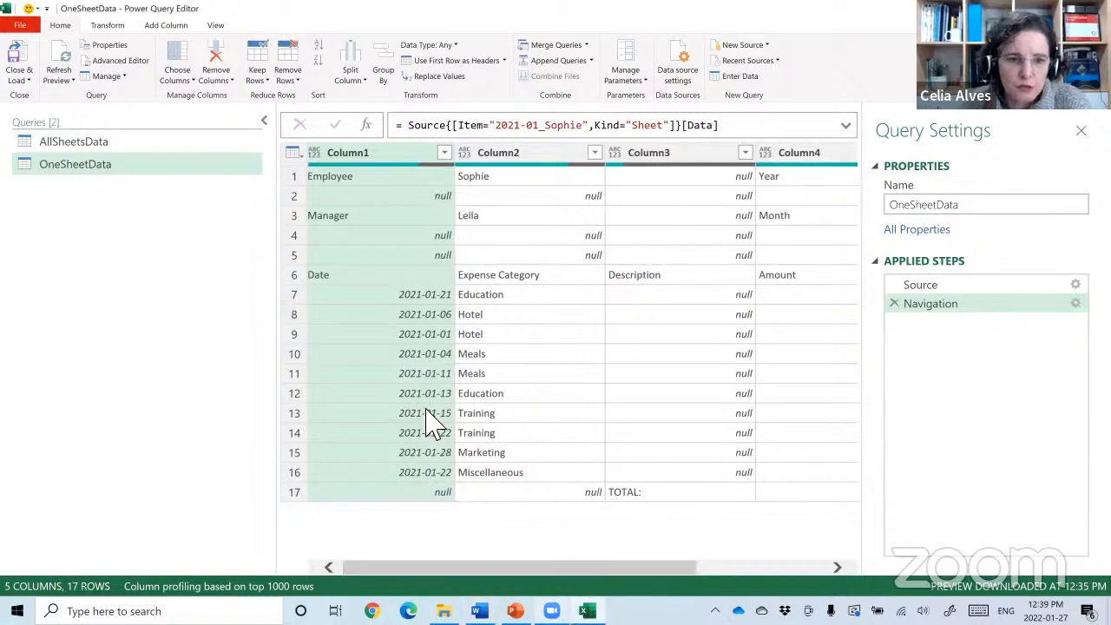
click(263, 121)
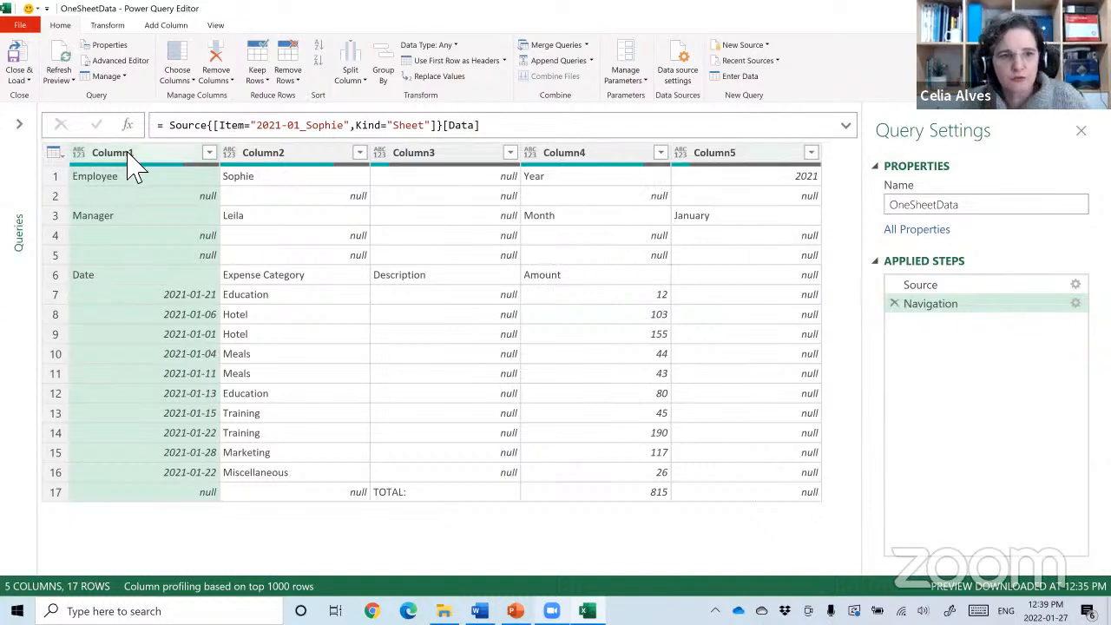
shift+click(590, 158)
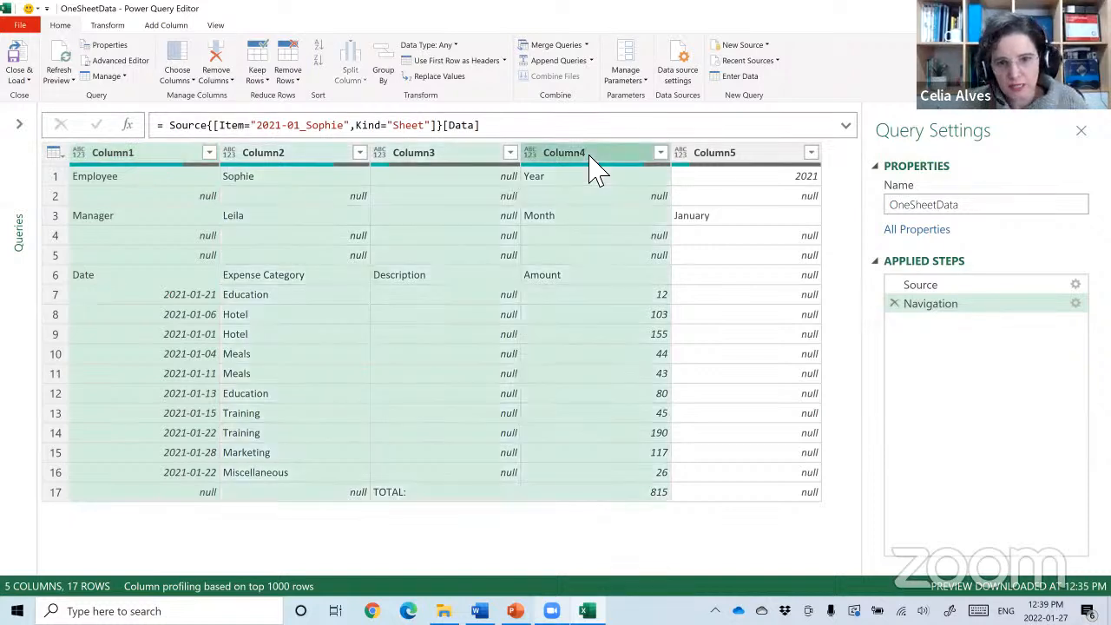
right_click(590, 160)
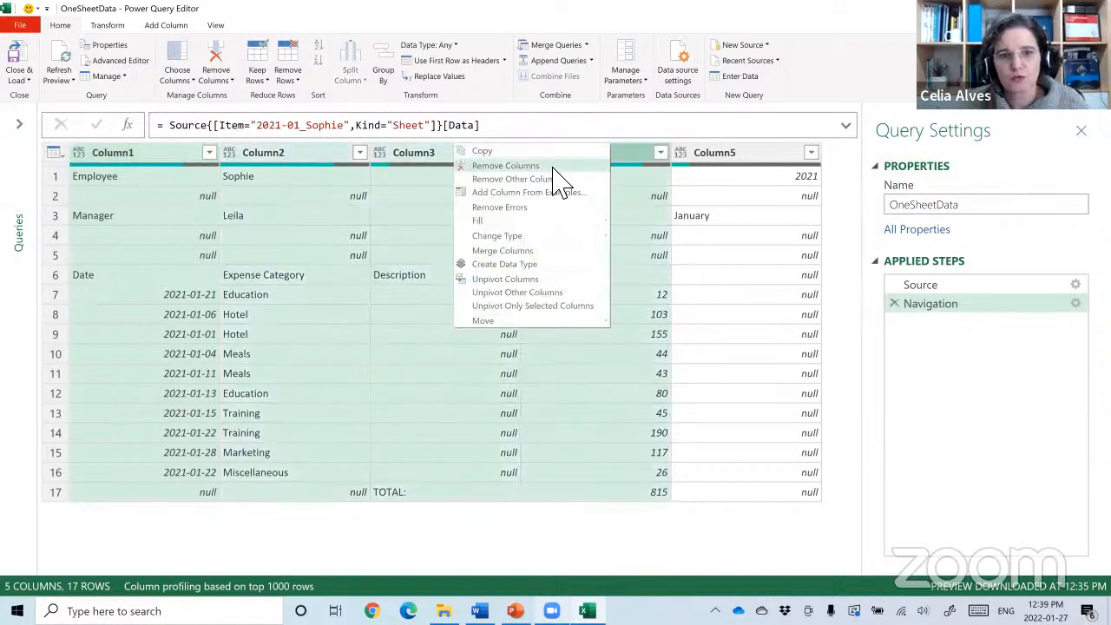
click(552, 179)
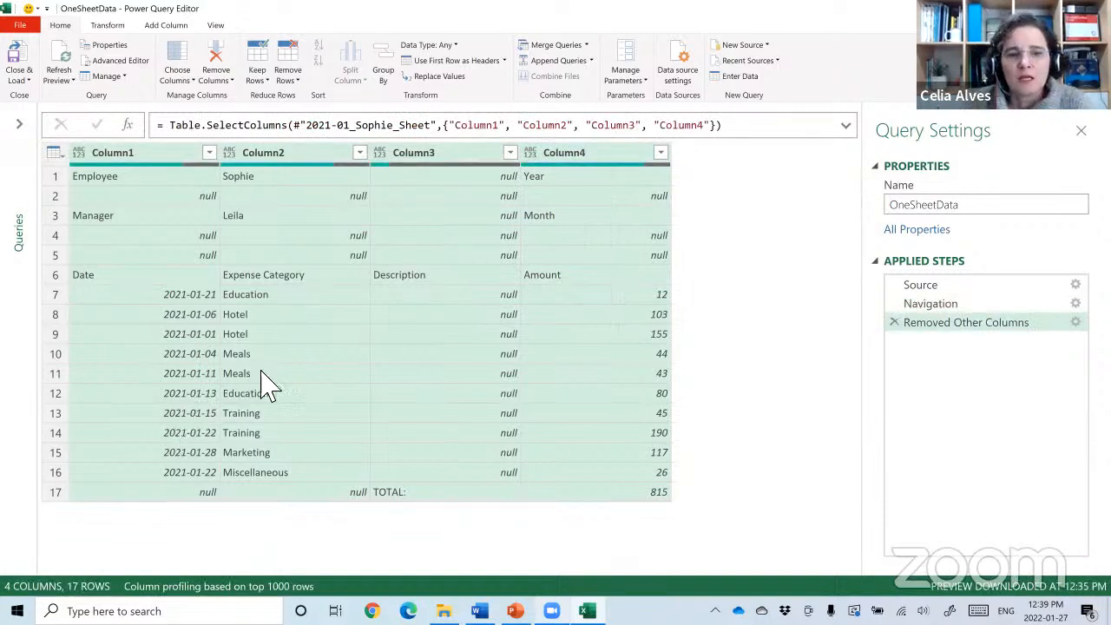
Remove the top 5 rows of the OneSheetData query and promote the first remaining row to column headers.
click(422, 358)
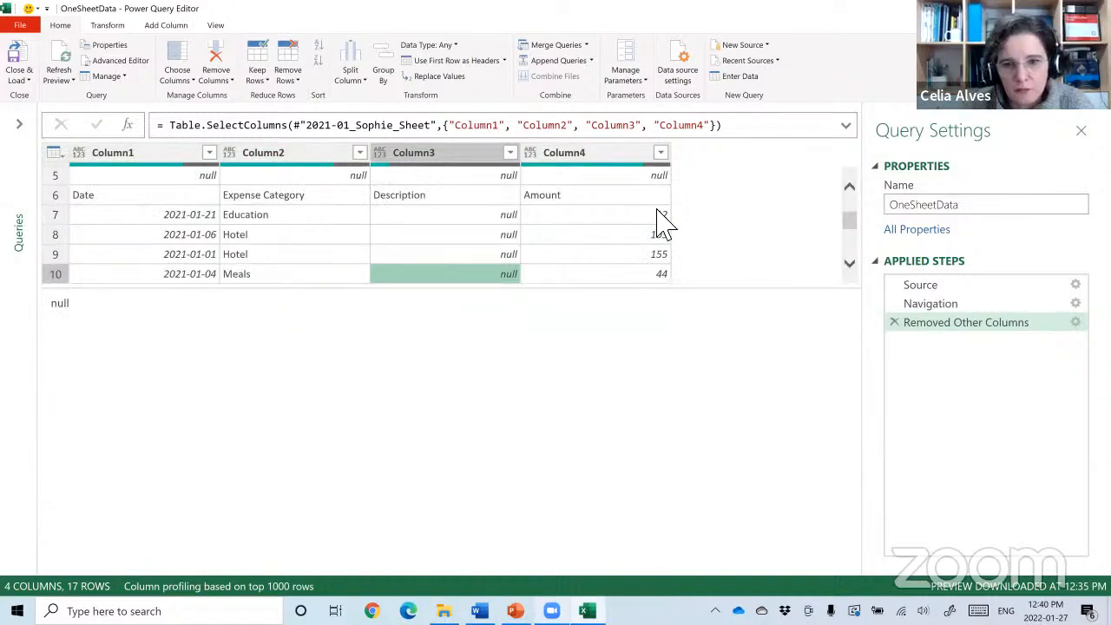
click(110, 154)
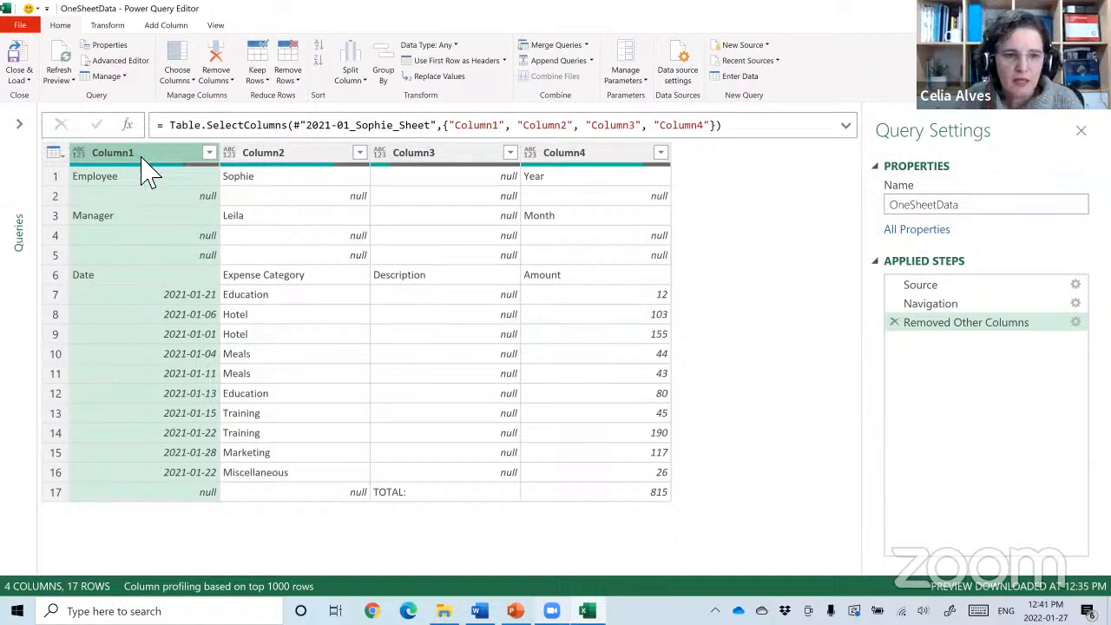
click(293, 78)
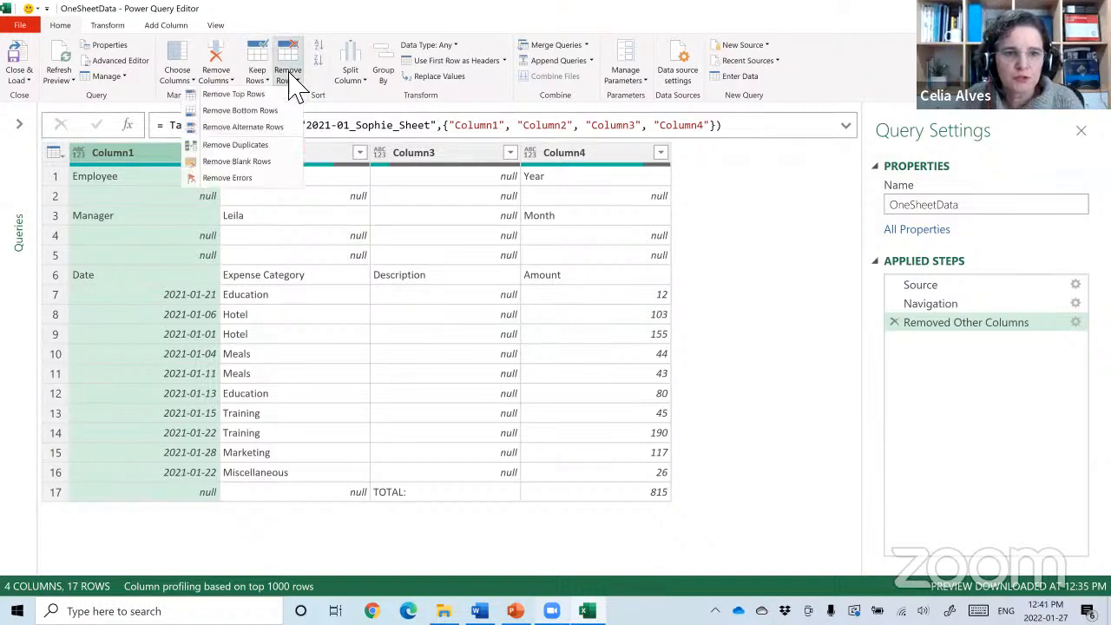
click(298, 110)
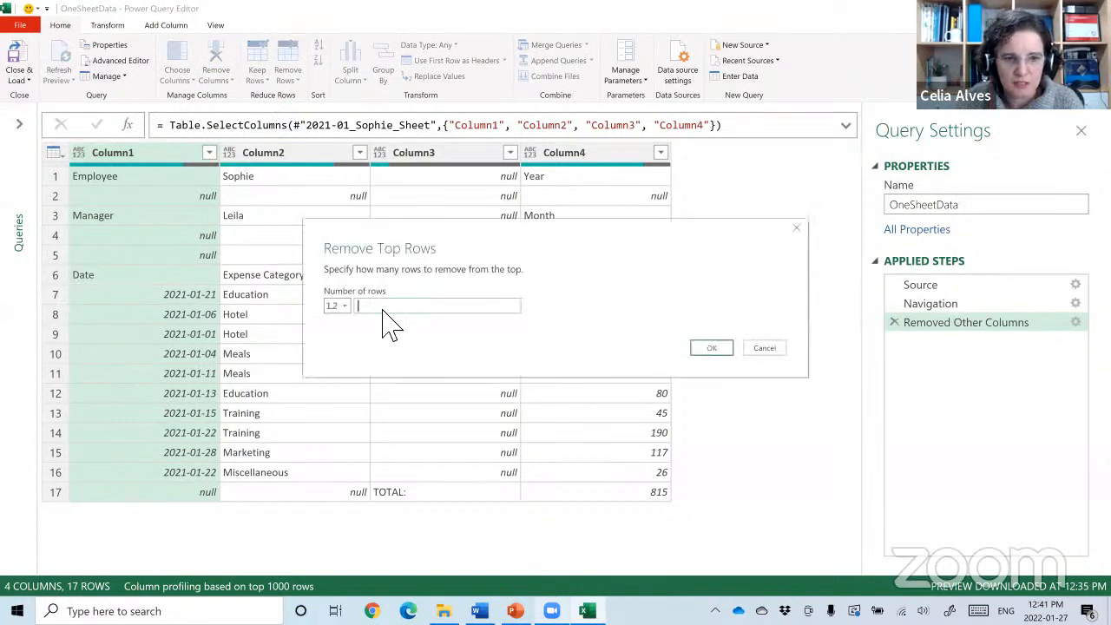
text(5)
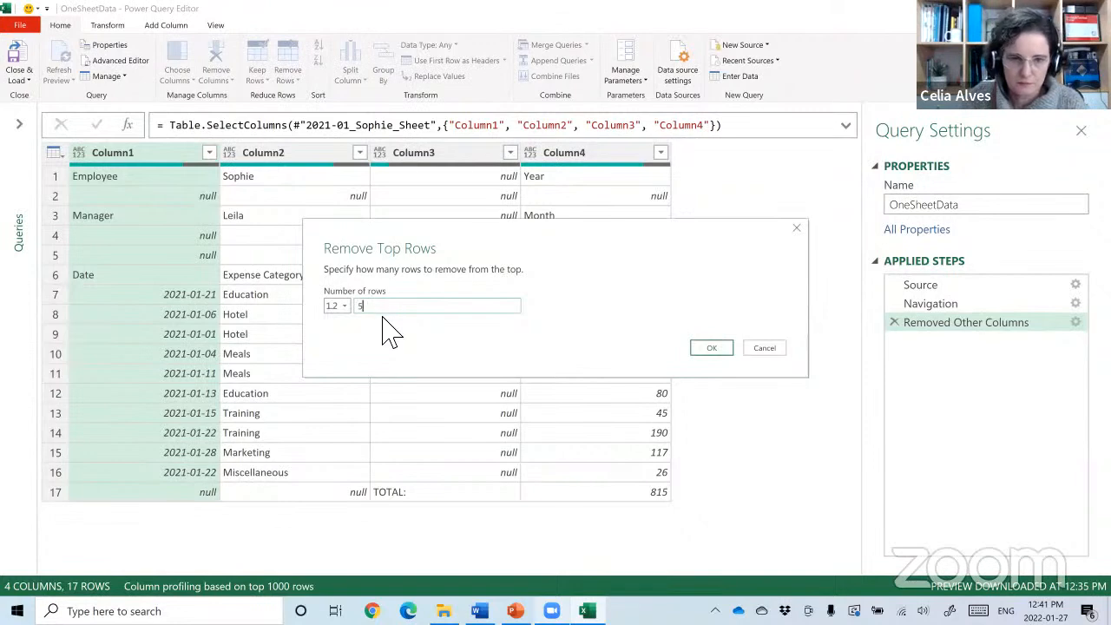
key(Return)
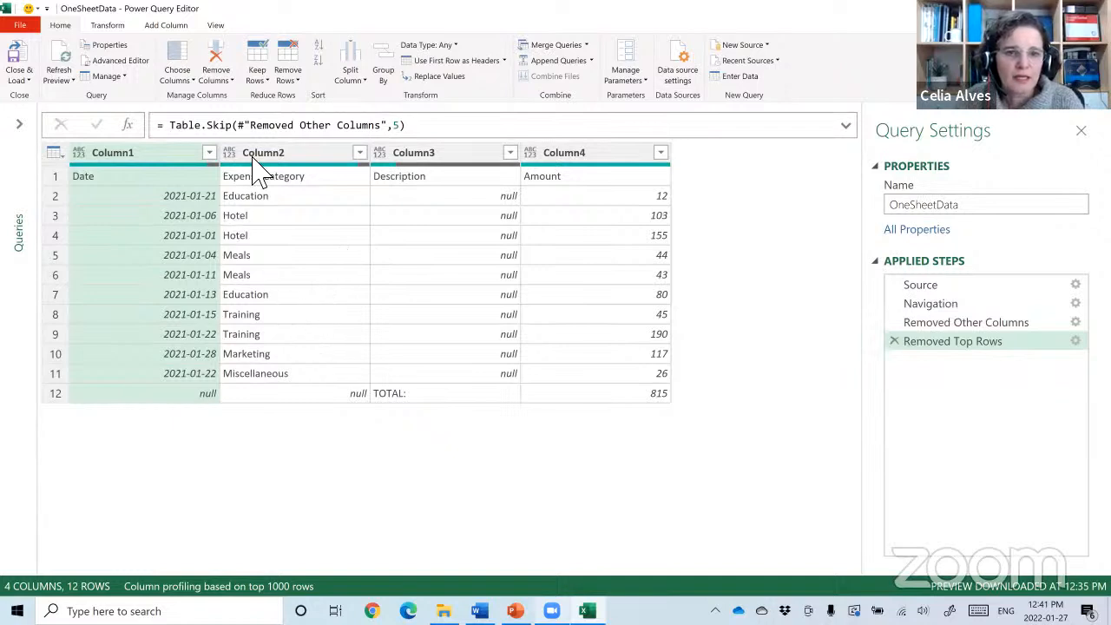
click(444, 61)
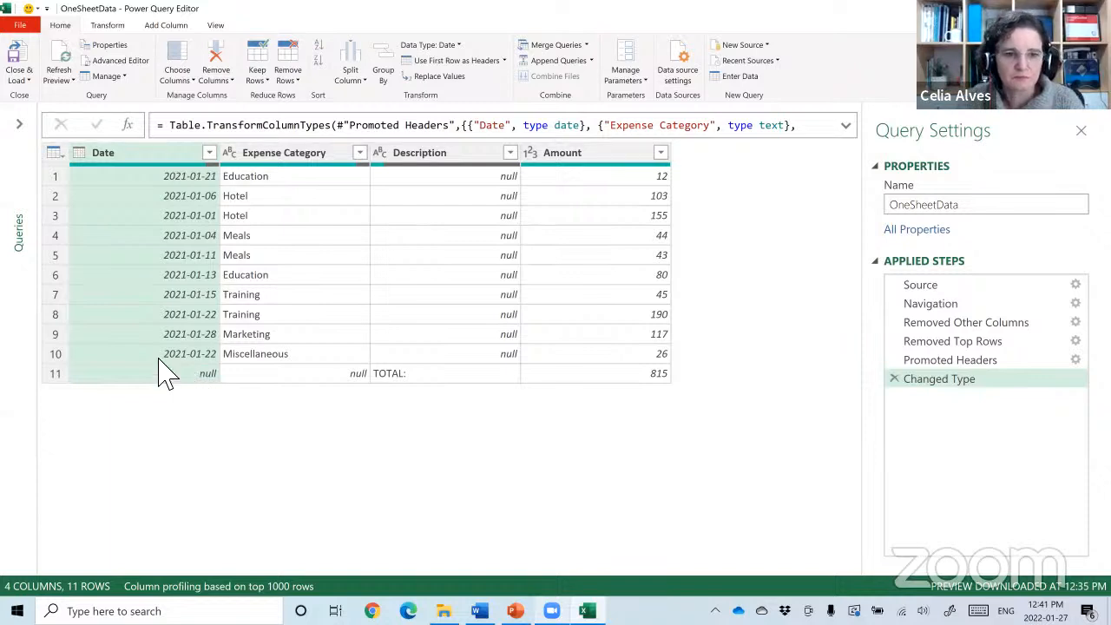
Filter the null rows out of the Date column and move the Changed Type step after the filter step.
click(208, 152)
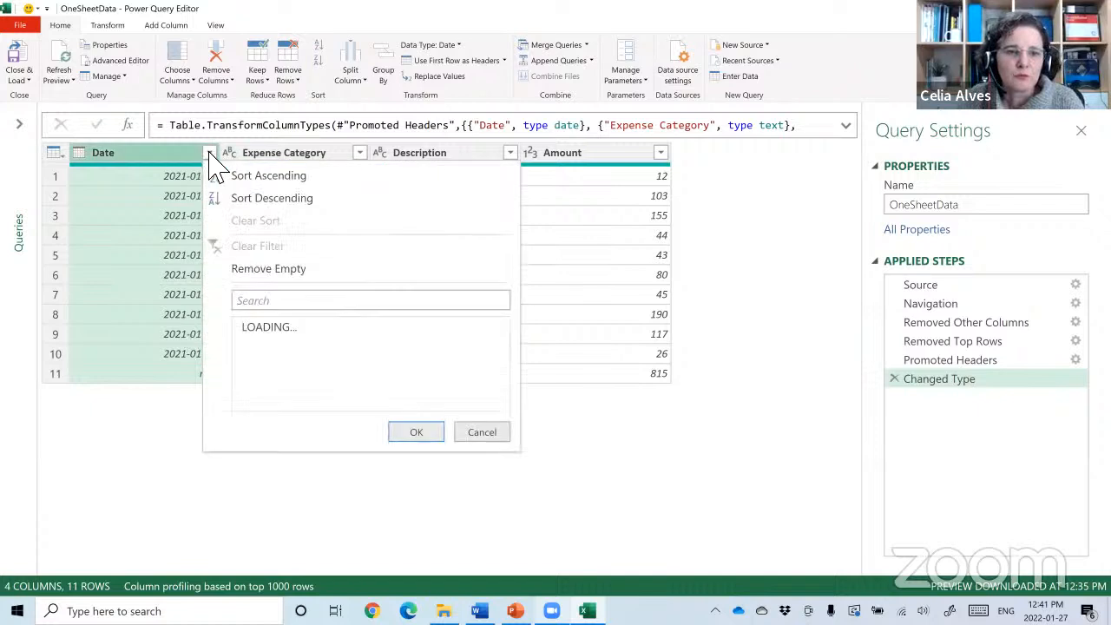
click(247, 368)
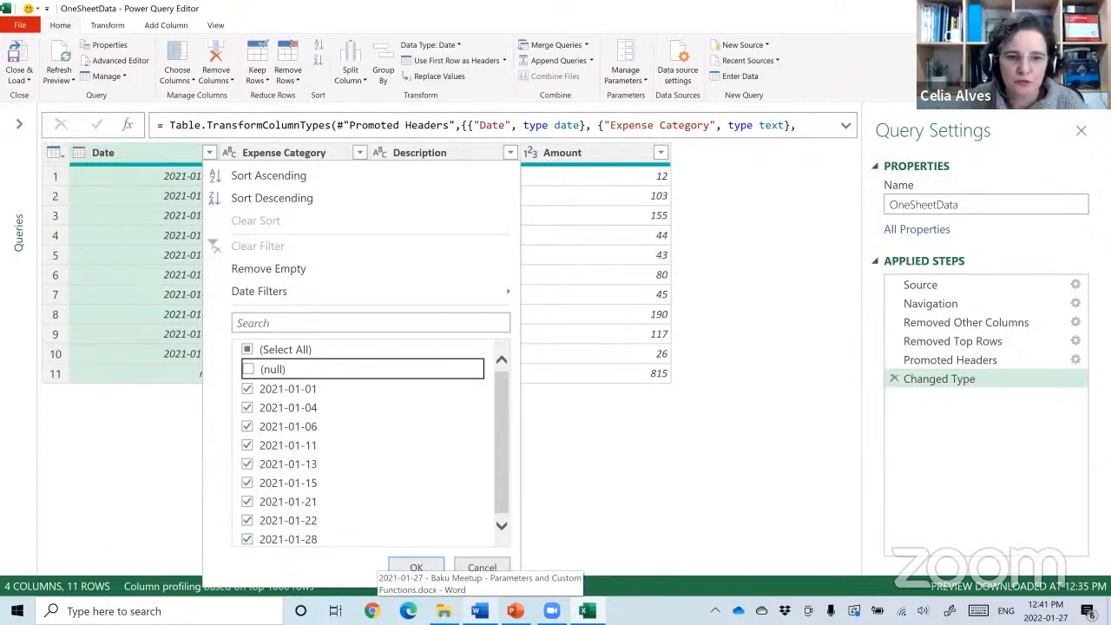
click(420, 565)
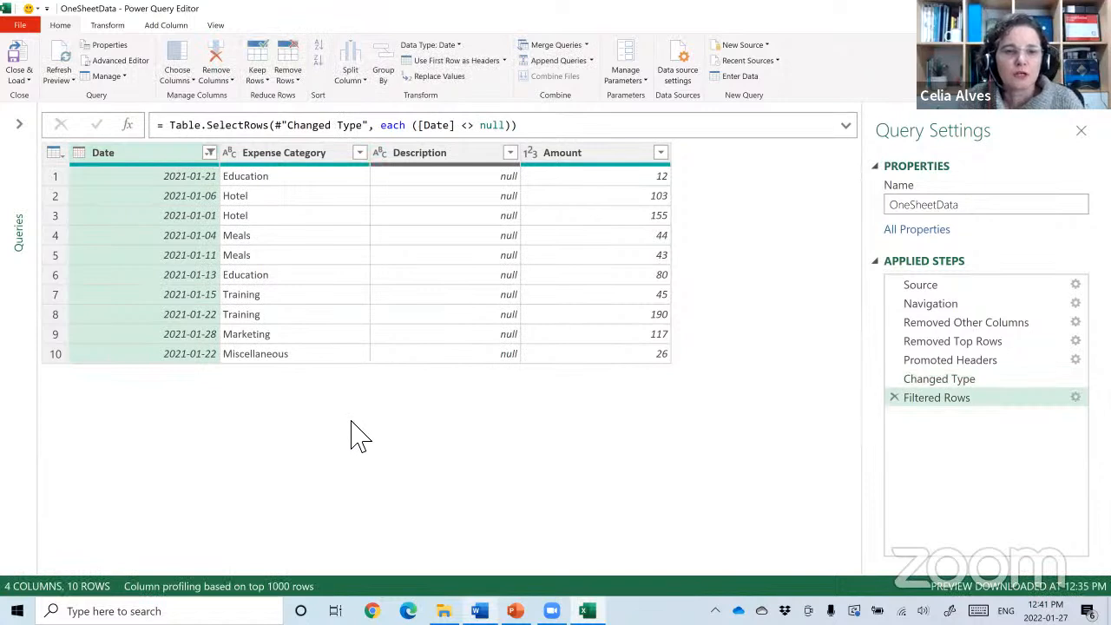
key(alt+Tab)
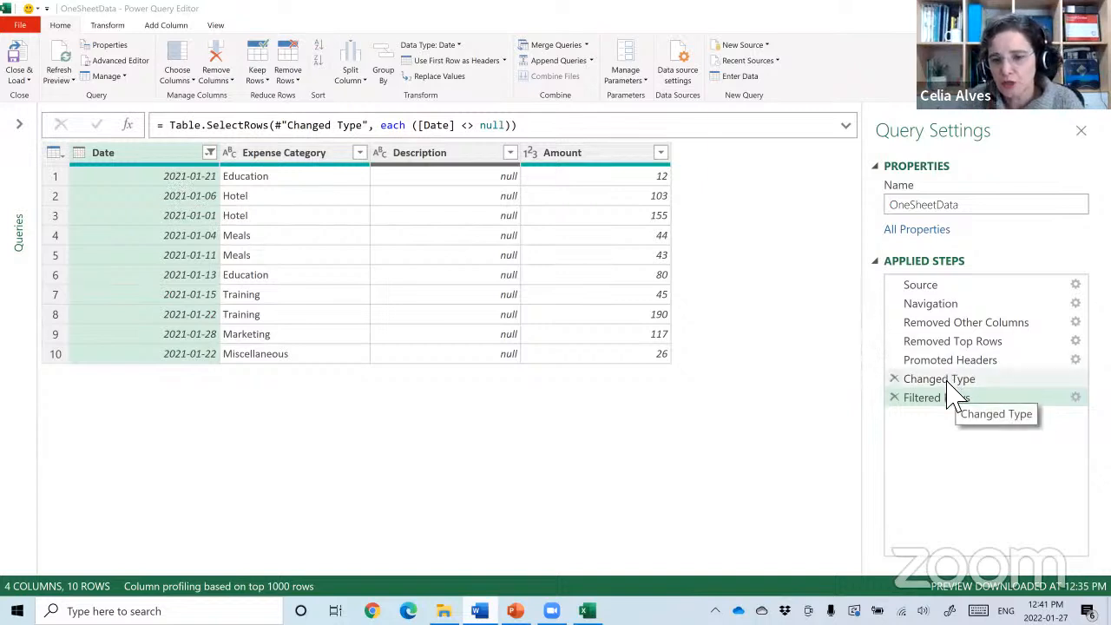
drag(945, 382, 953, 432)
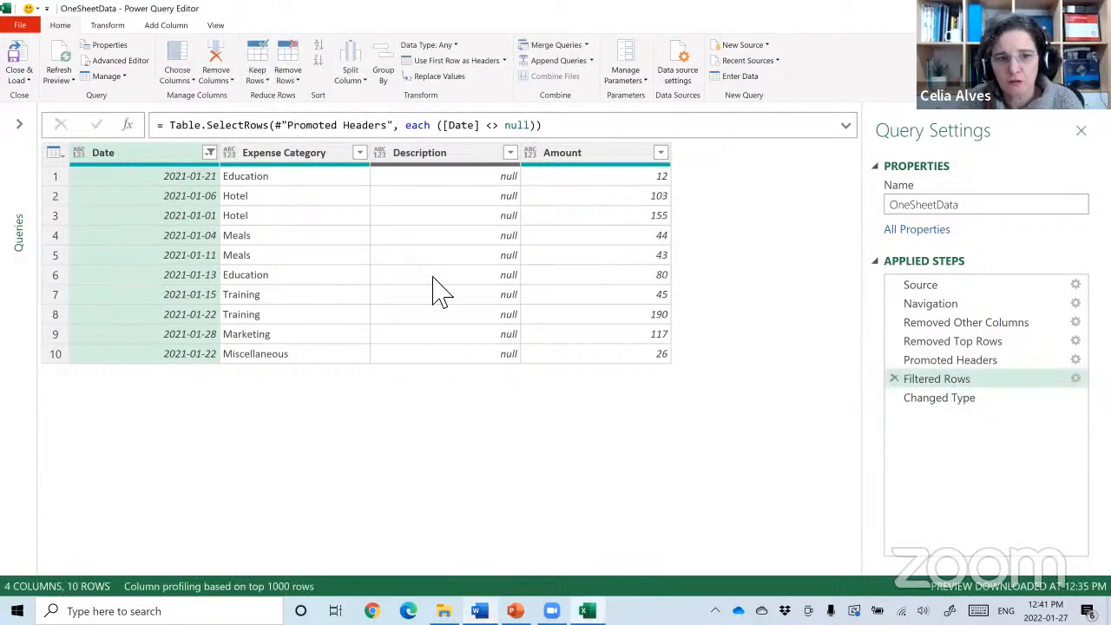
Set the Amount column's data type to Currency in the Changed Type step, replacing the current conversion.
click(963, 399)
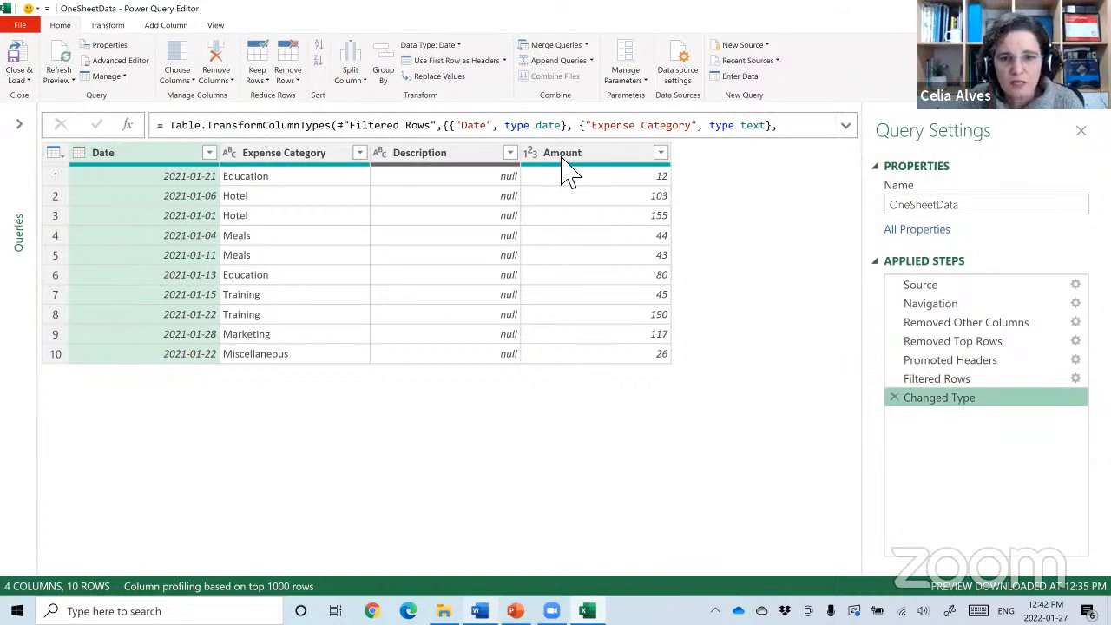
click(531, 154)
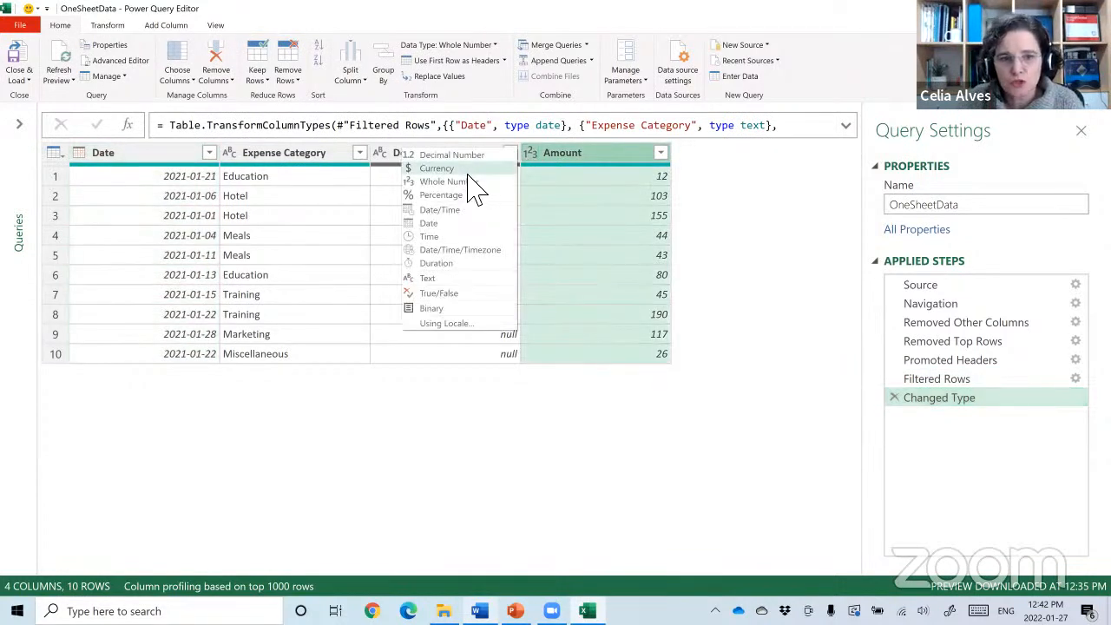
click(467, 186)
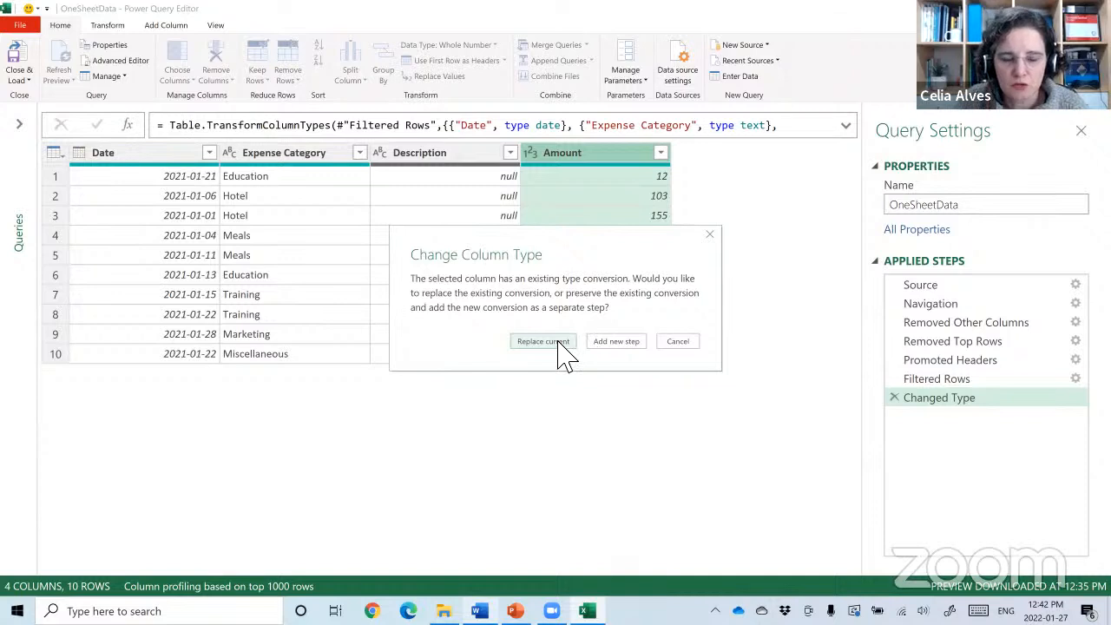
click(543, 341)
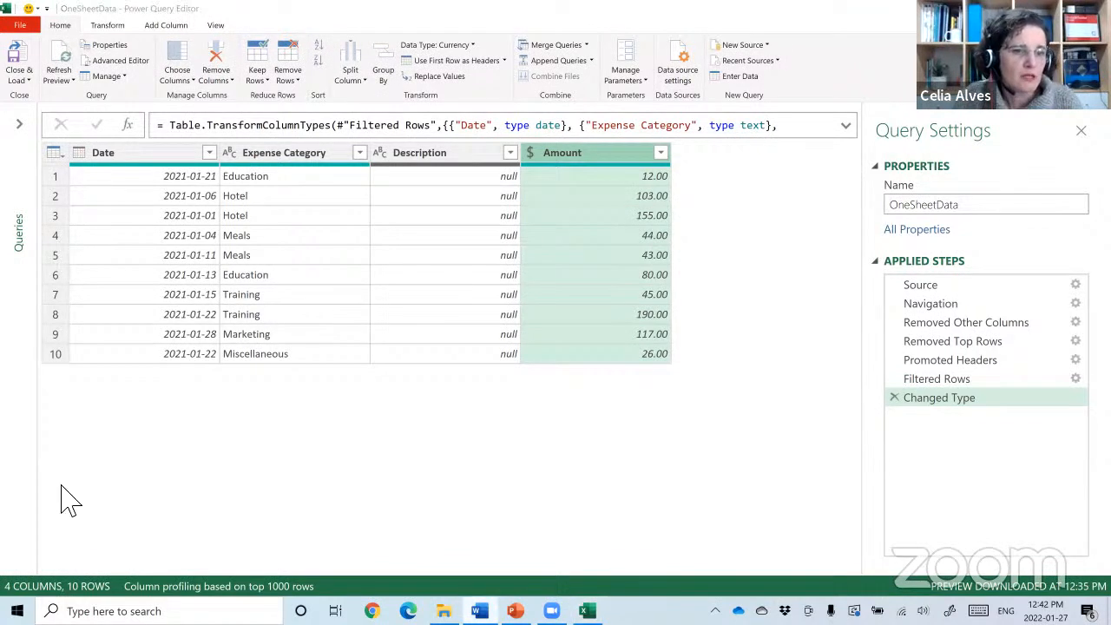
Create a parameter named SheetName of type Text, with the name of the first employee's 2021-01 sheet as its current value.
click(18, 123)
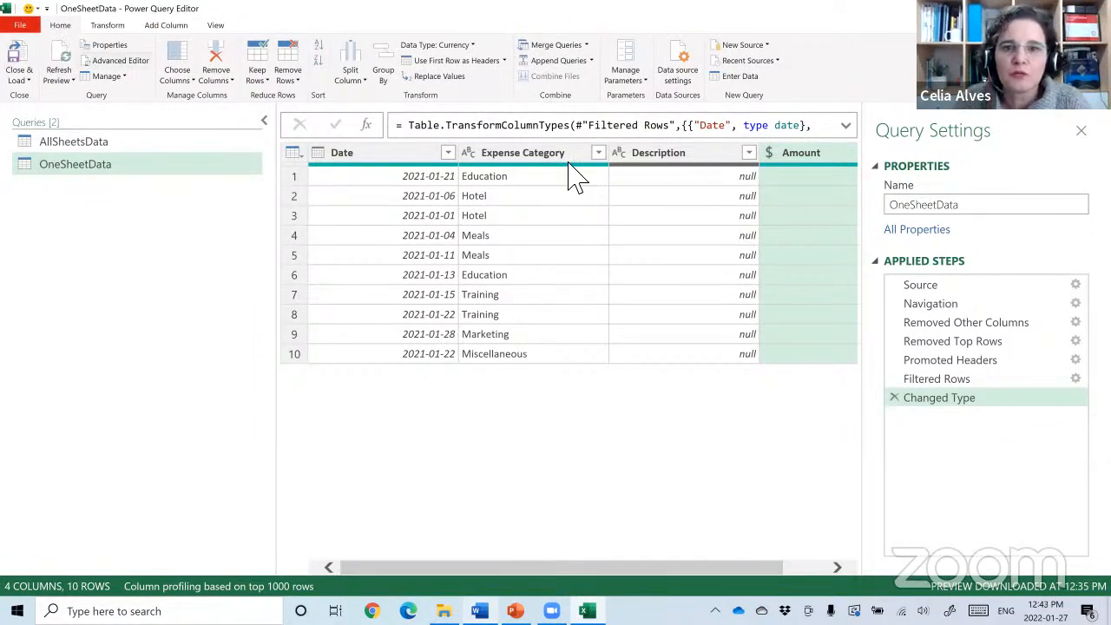
click(625, 76)
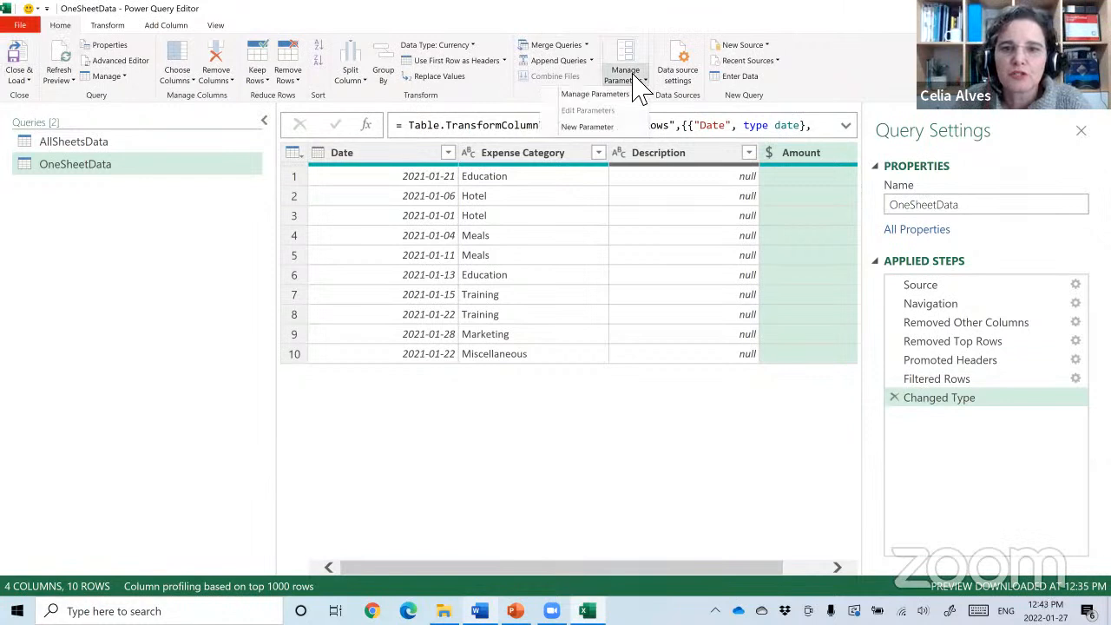
click(593, 130)
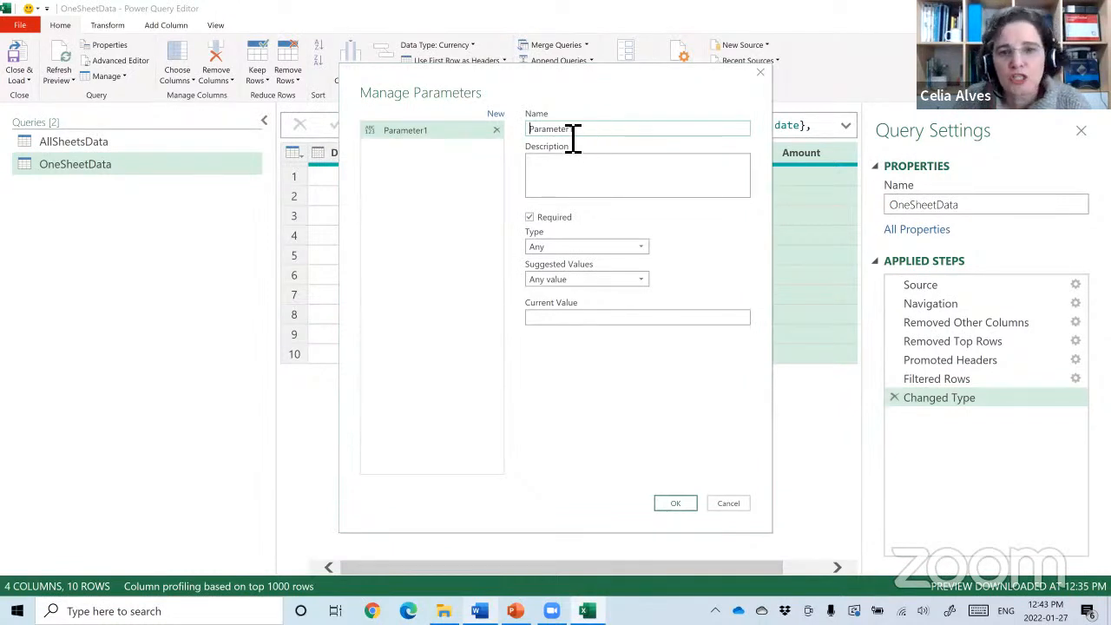
double_click(568, 135)
text(SheetName)
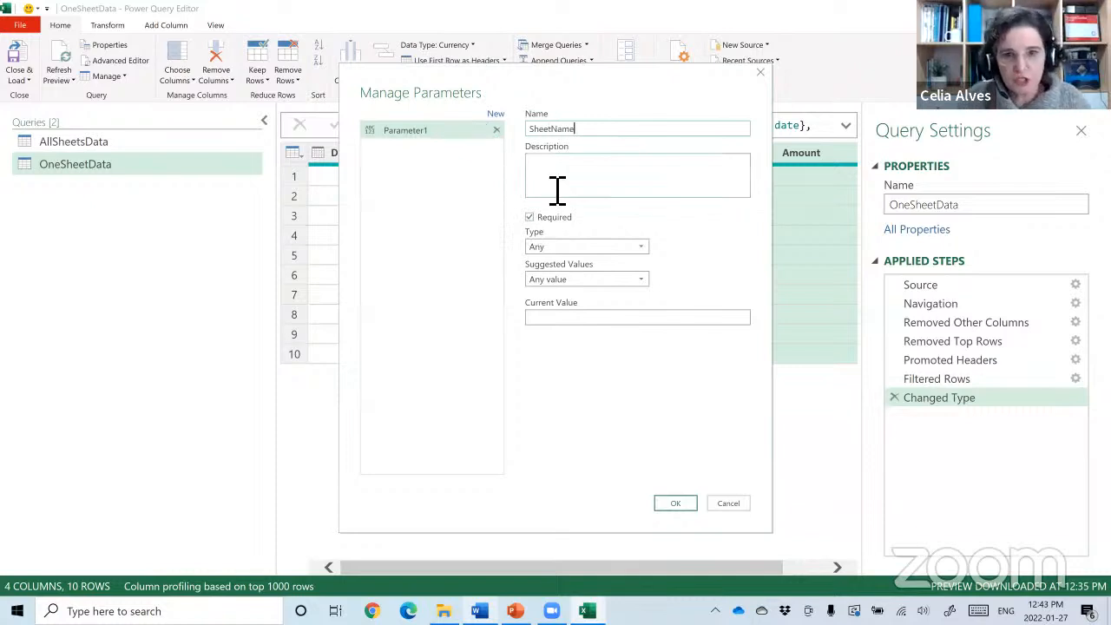
click(570, 247)
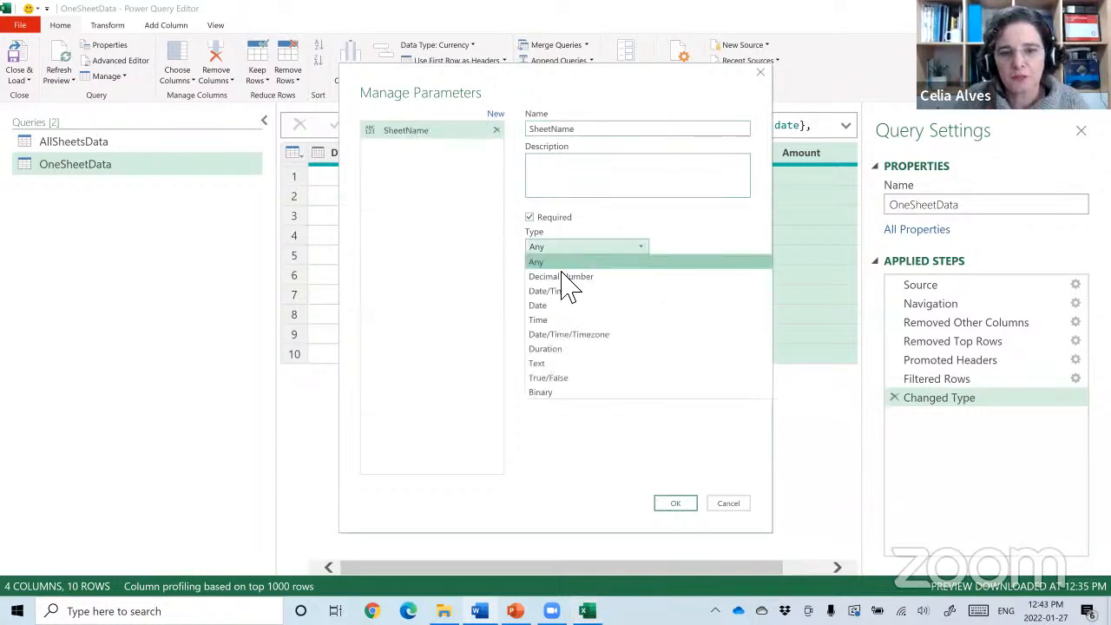
click(556, 363)
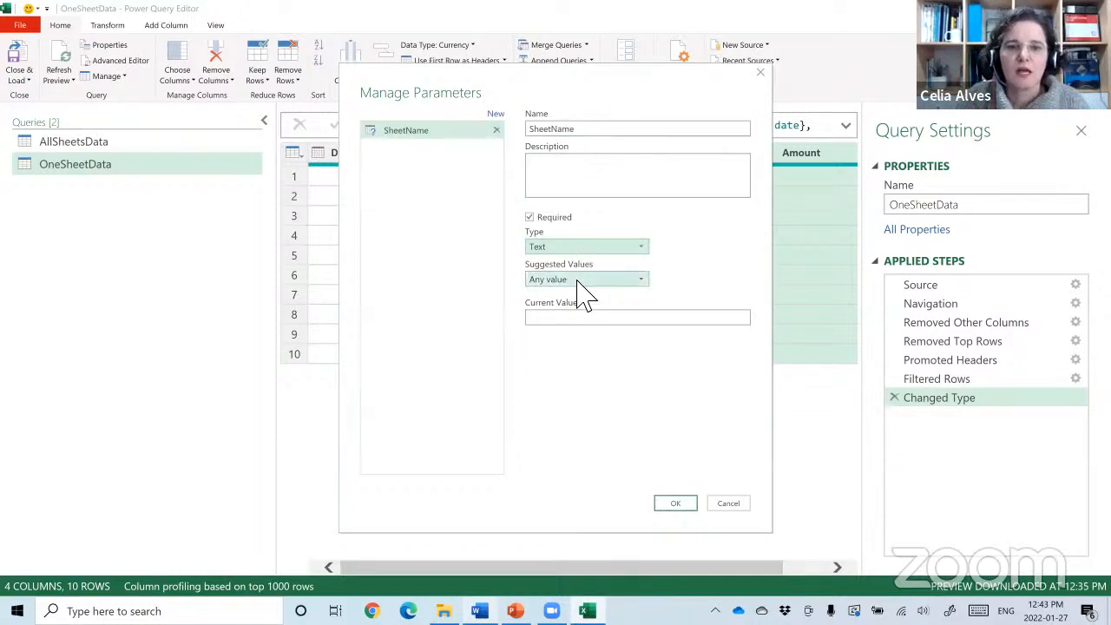
click(588, 318)
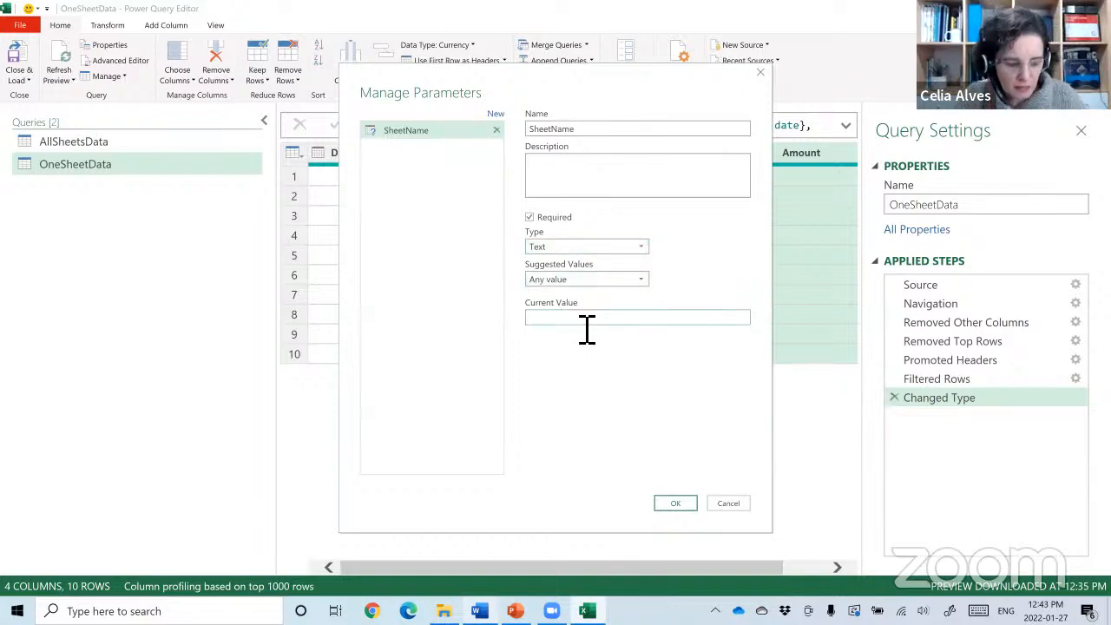
text(2021-01_Sophie)
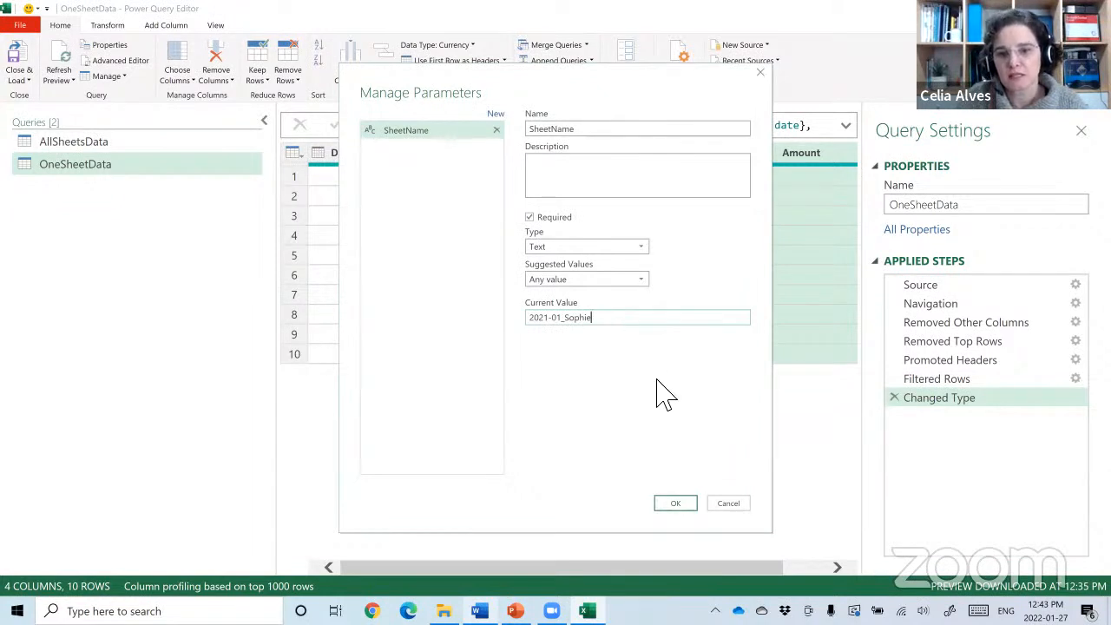
click(675, 505)
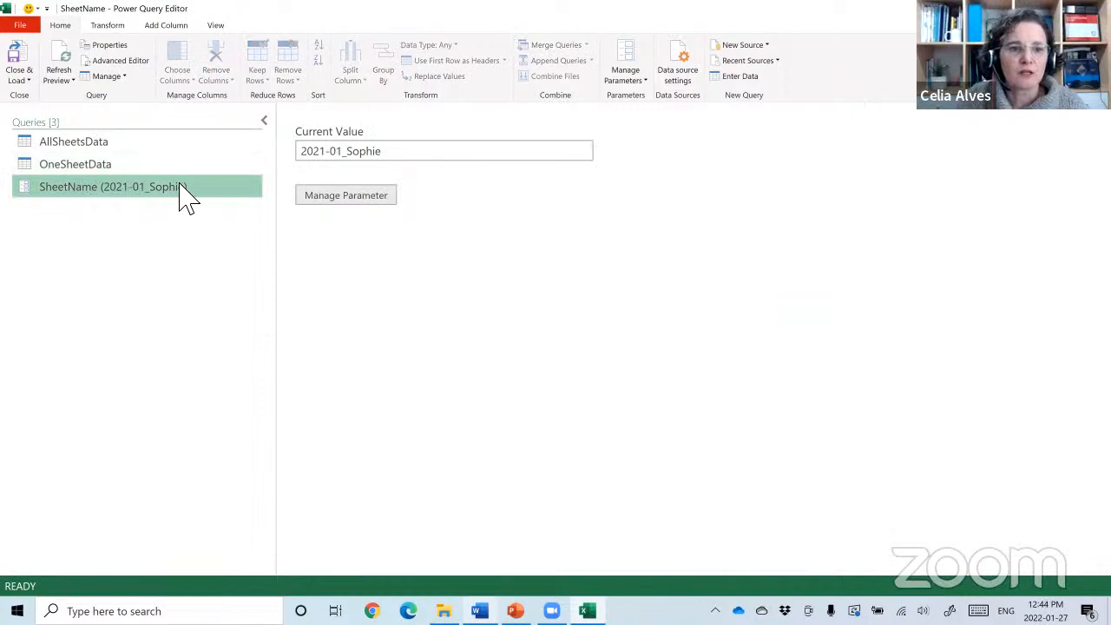
drag(301, 152, 384, 152)
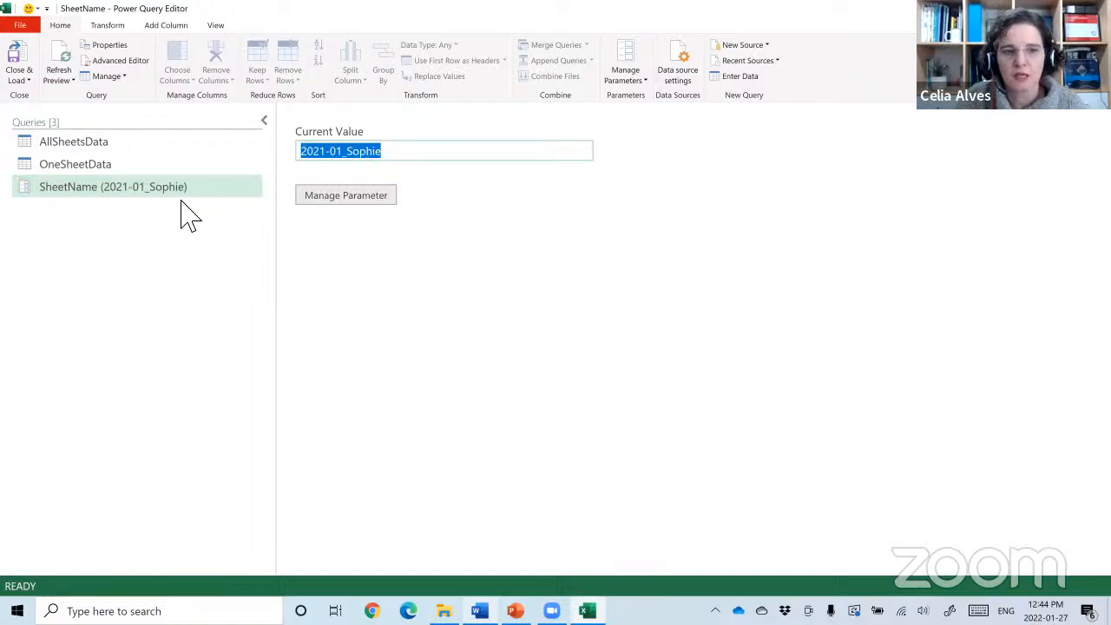
click(128, 192)
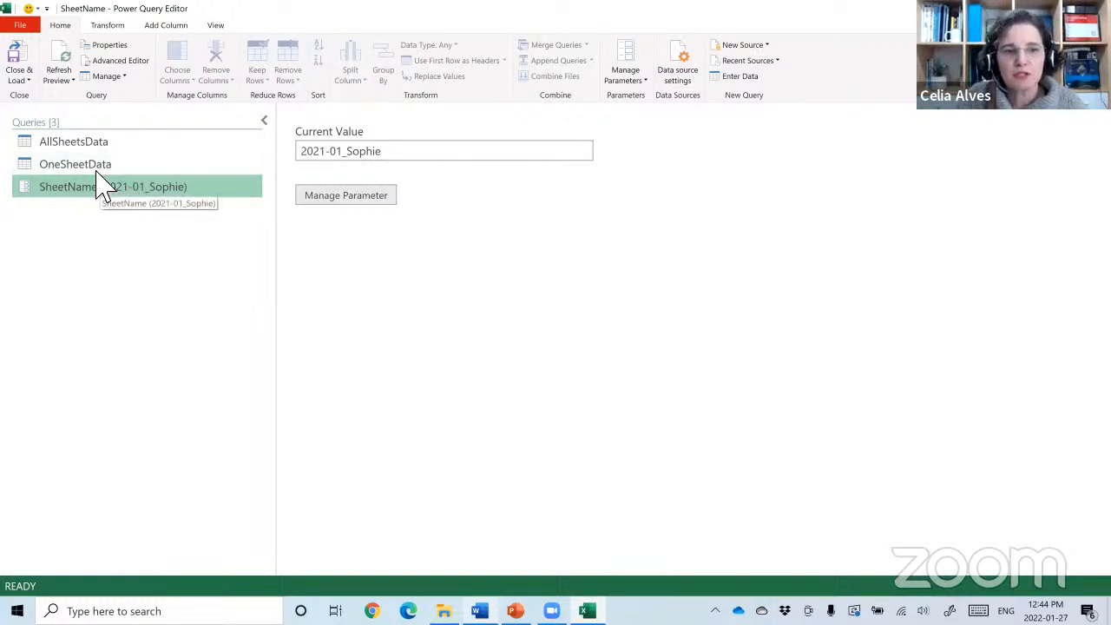
click(98, 171)
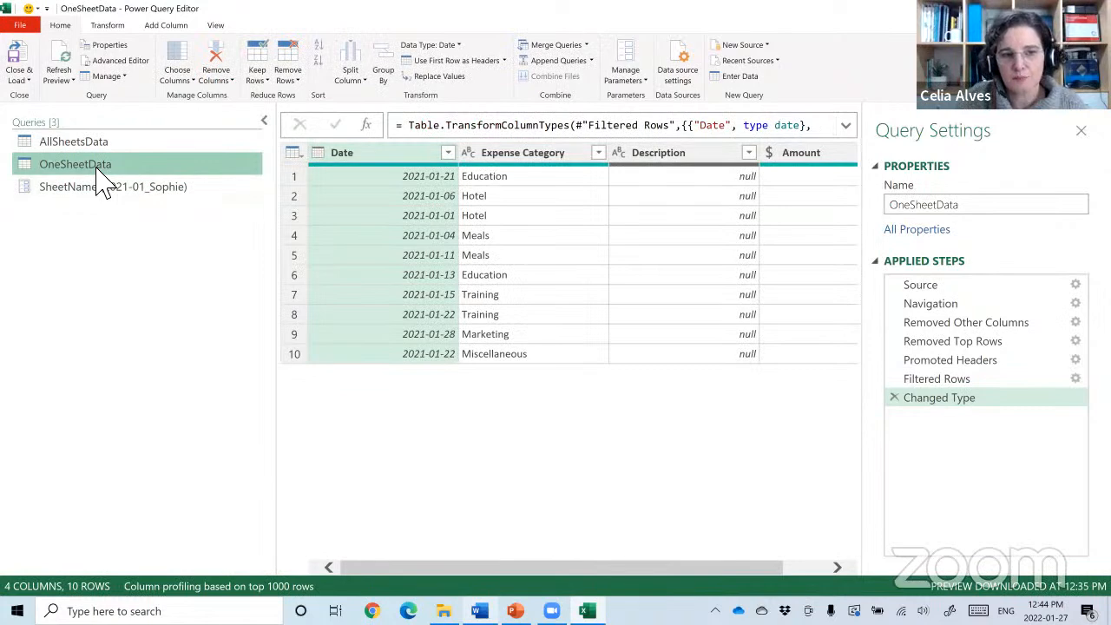
click(100, 191)
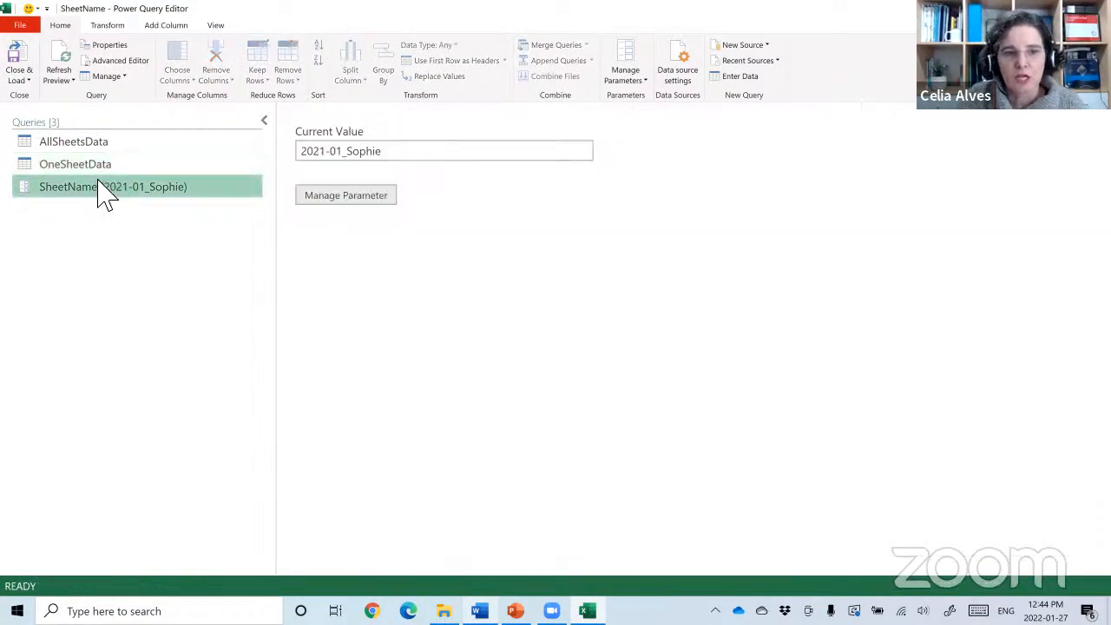
In the OneSheetData query's Navigation step, replace the hard-coded sheet name after Item= with the SheetName parameter.
click(104, 169)
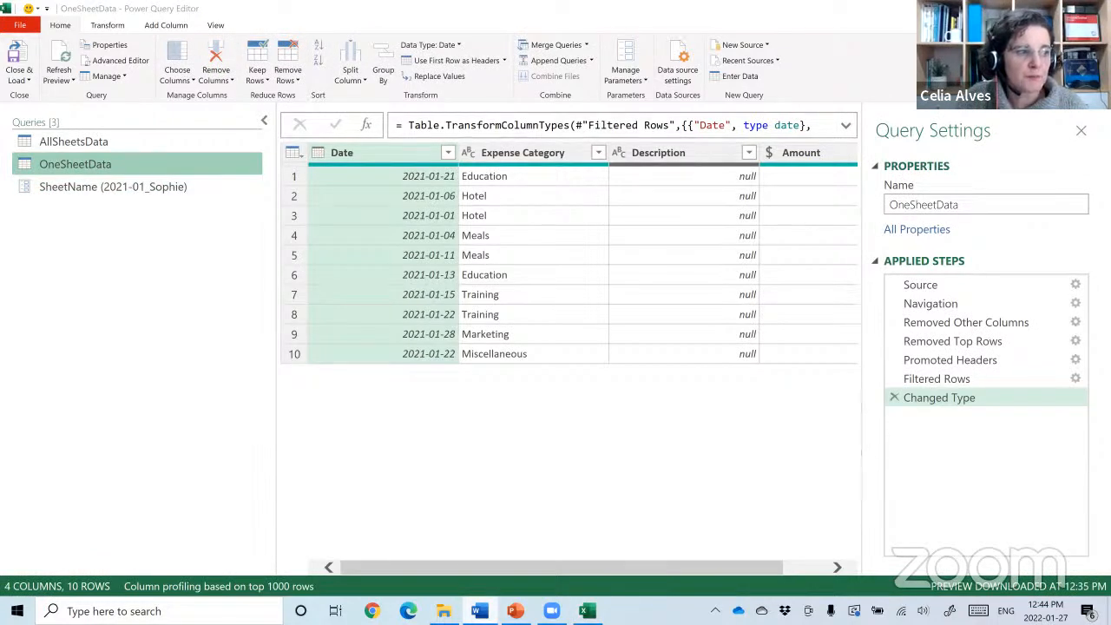
click(963, 286)
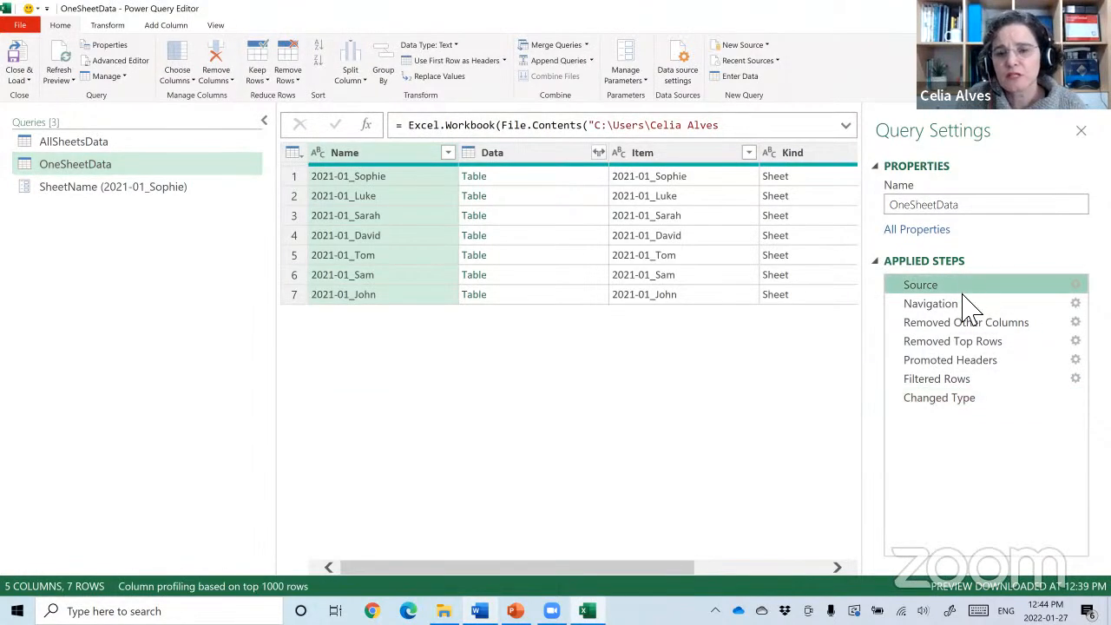
click(264, 121)
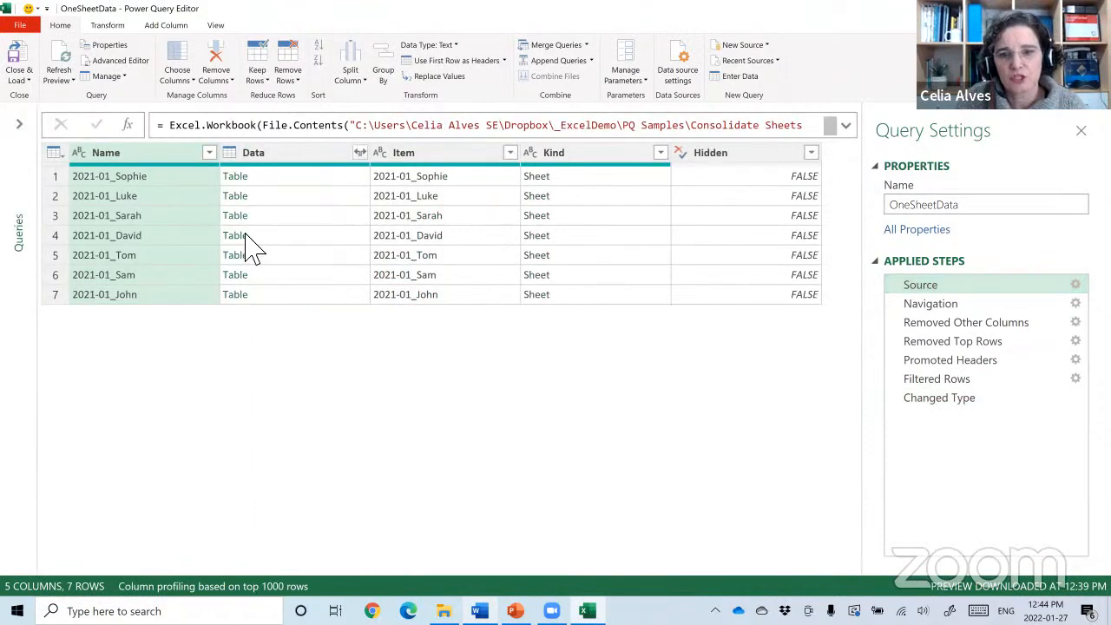
click(963, 305)
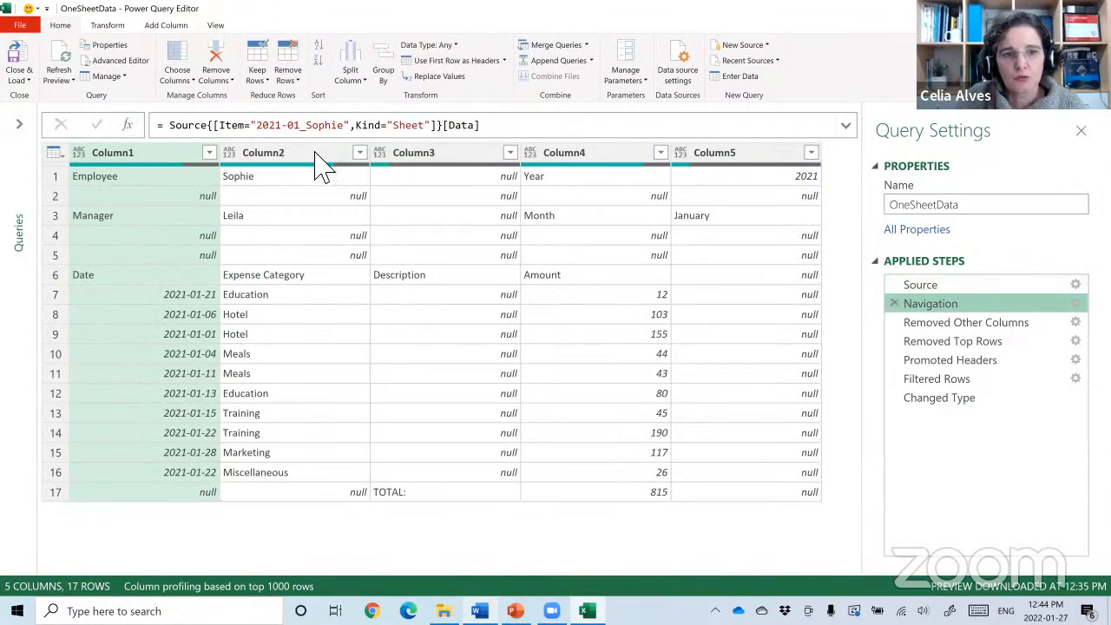
double_click(268, 130)
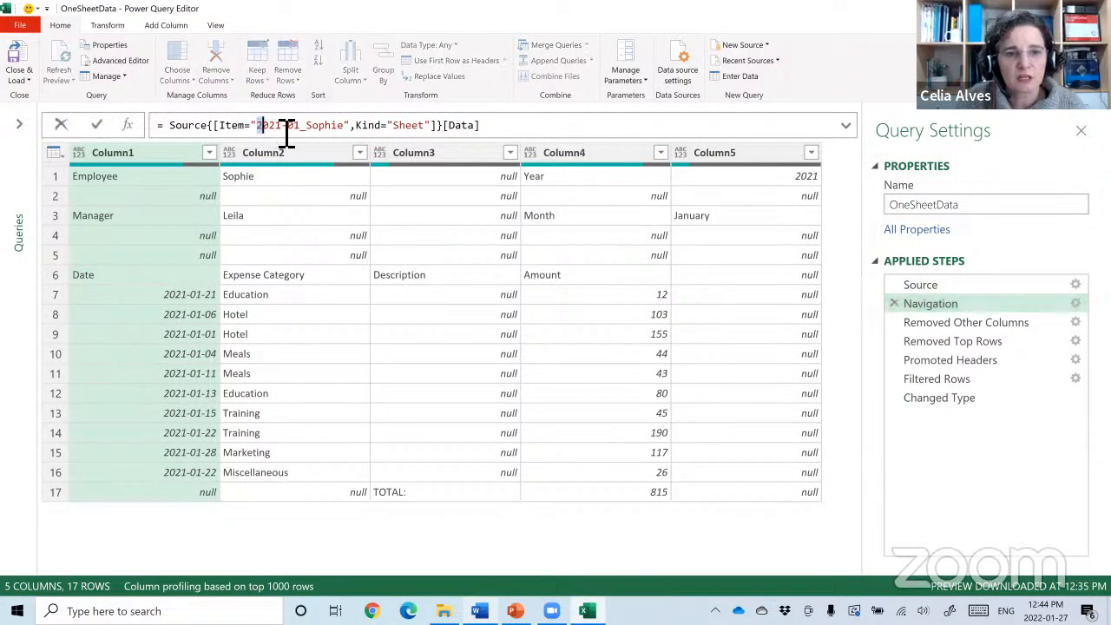
click(345, 128)
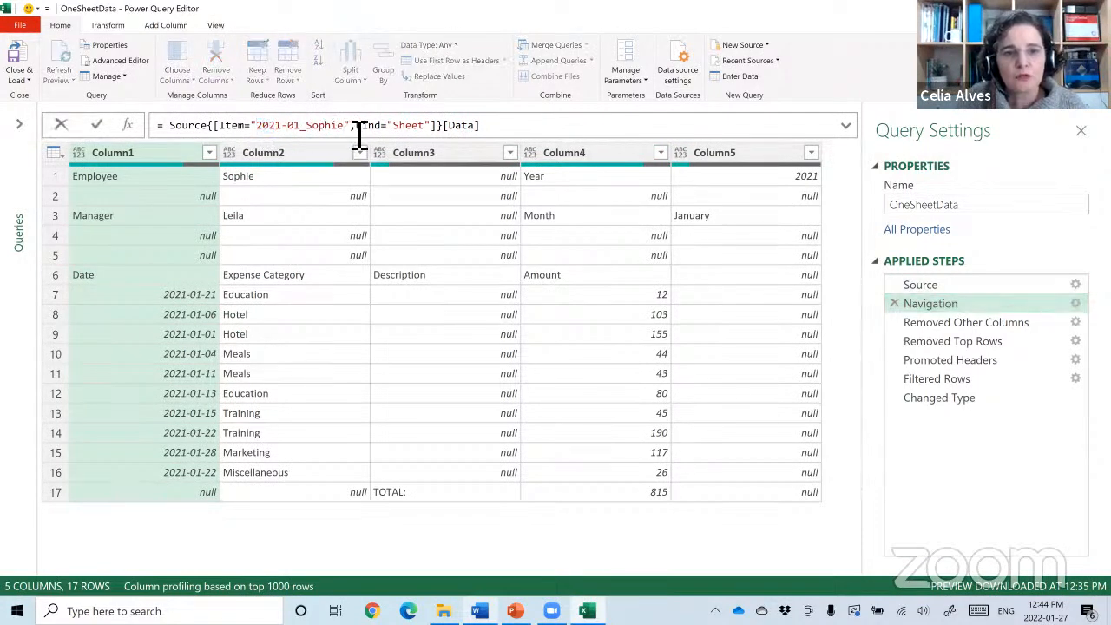
drag(348, 128, 252, 129)
key(BackSpace)
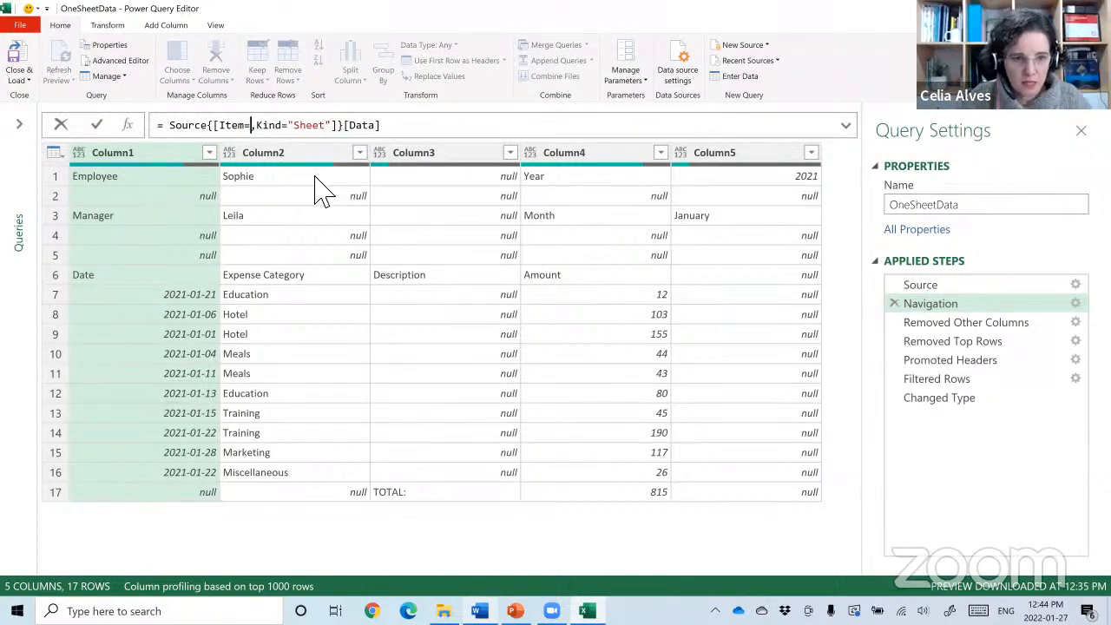
text(Sh)
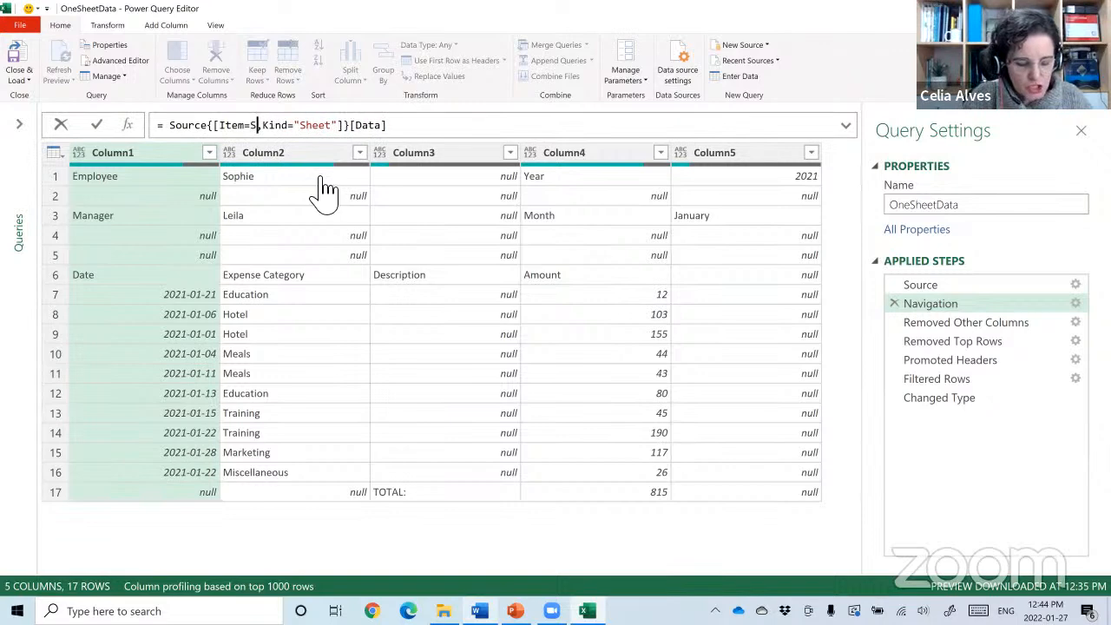
text(ee)
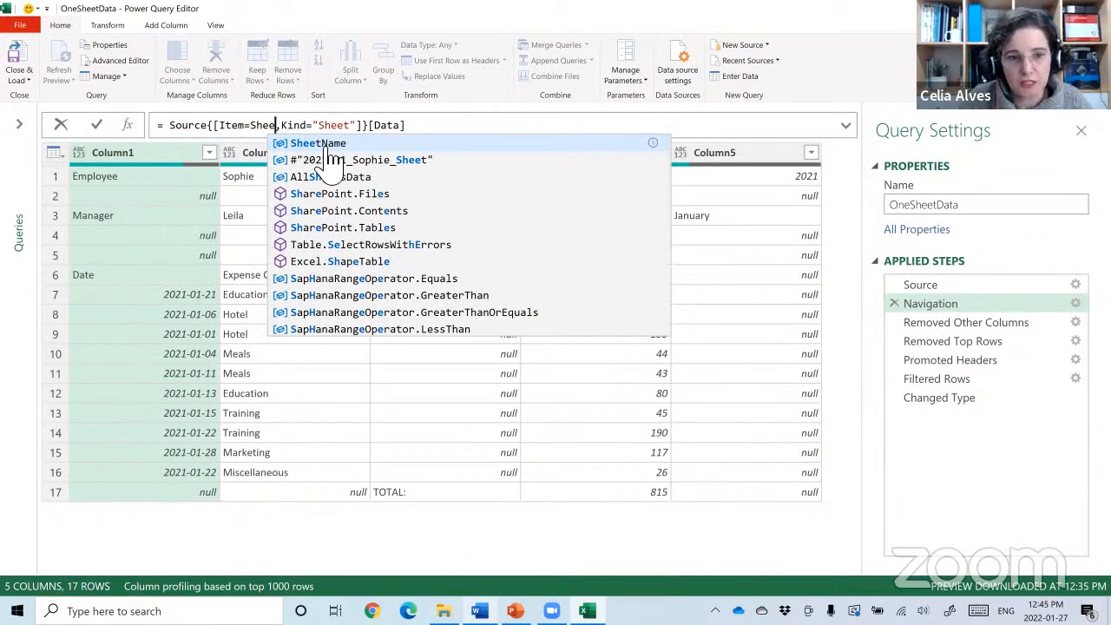
click(319, 144)
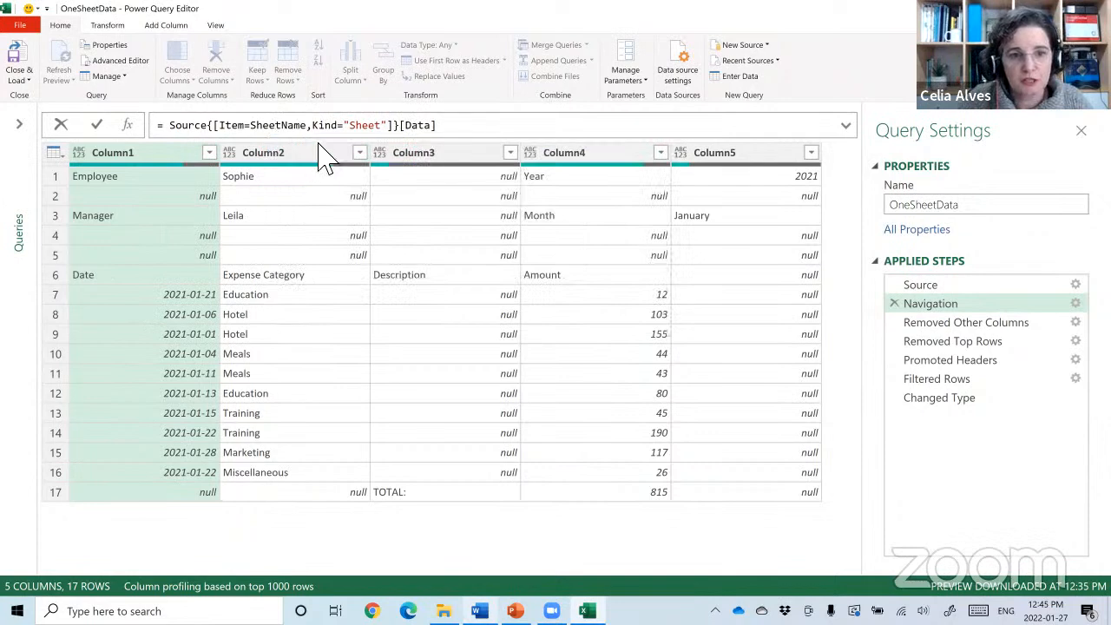
click(467, 135)
key(Return)
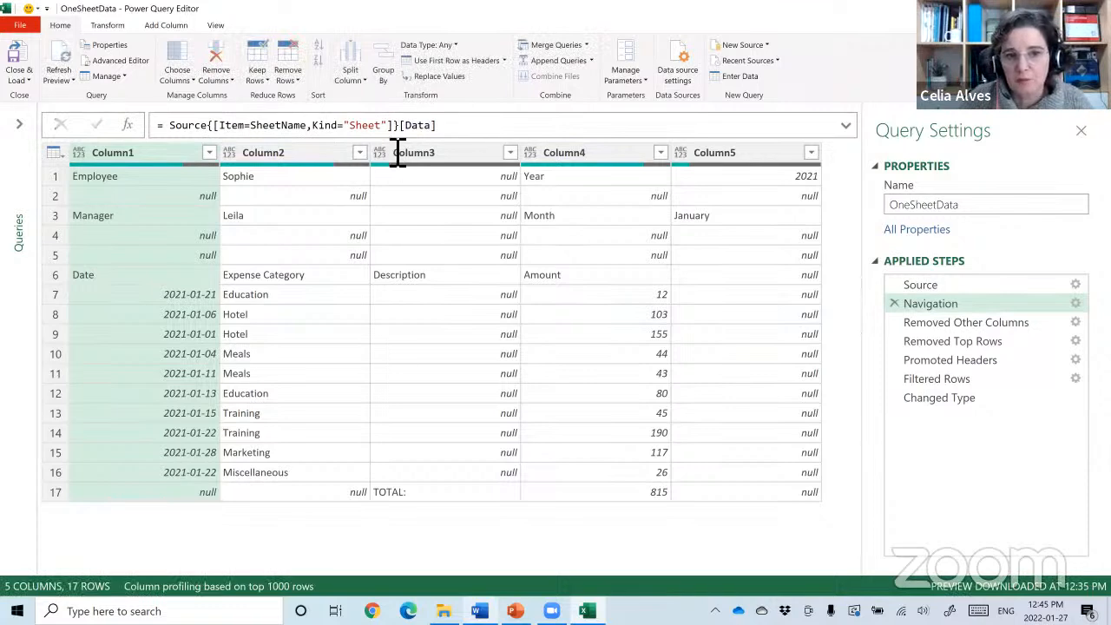
Create a function named fnOneSheetData from the OneSheetData query.
click(19, 126)
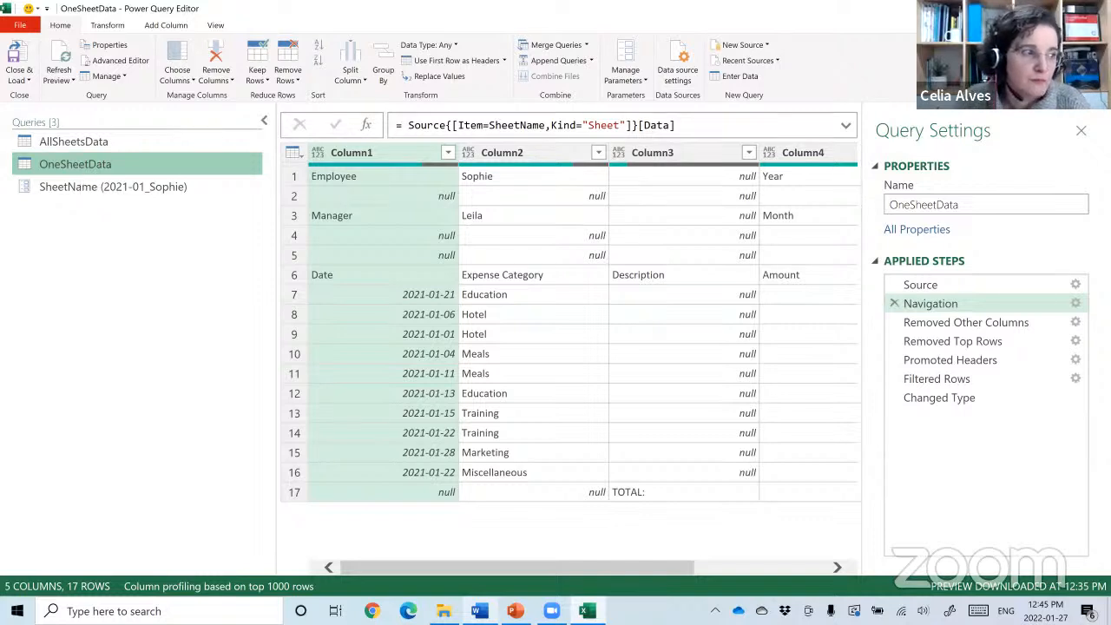
click(479, 610)
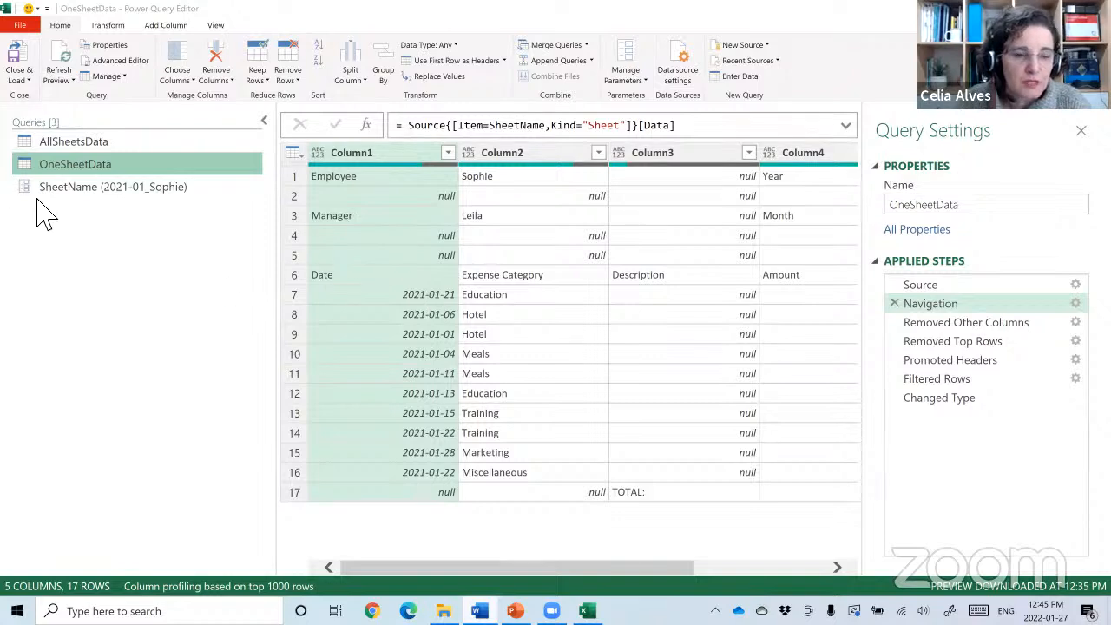
right_click(85, 180)
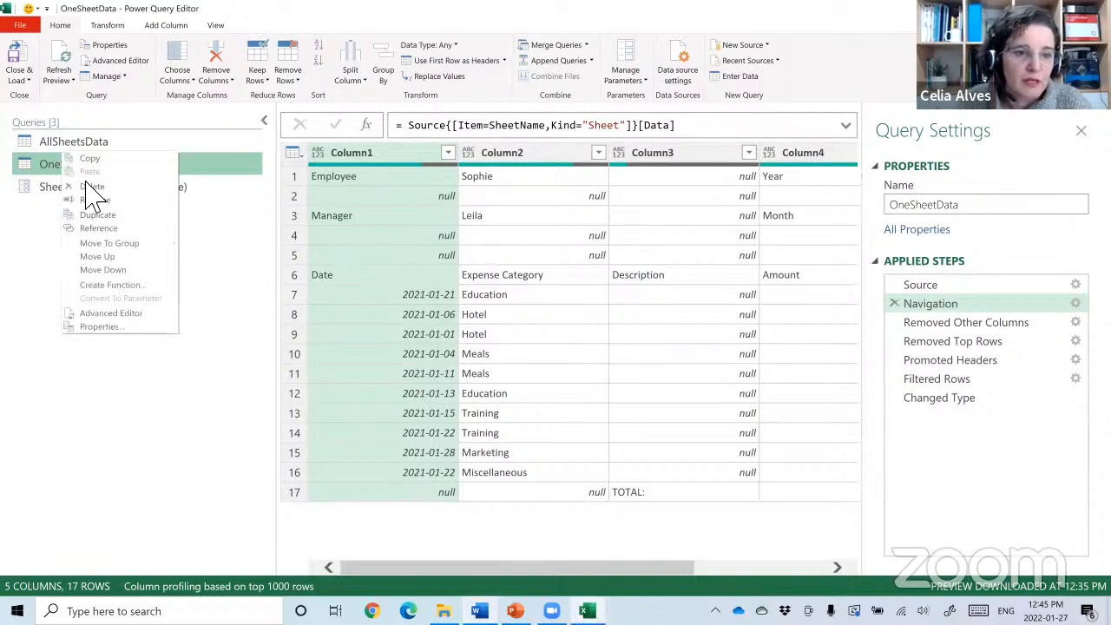
click(107, 286)
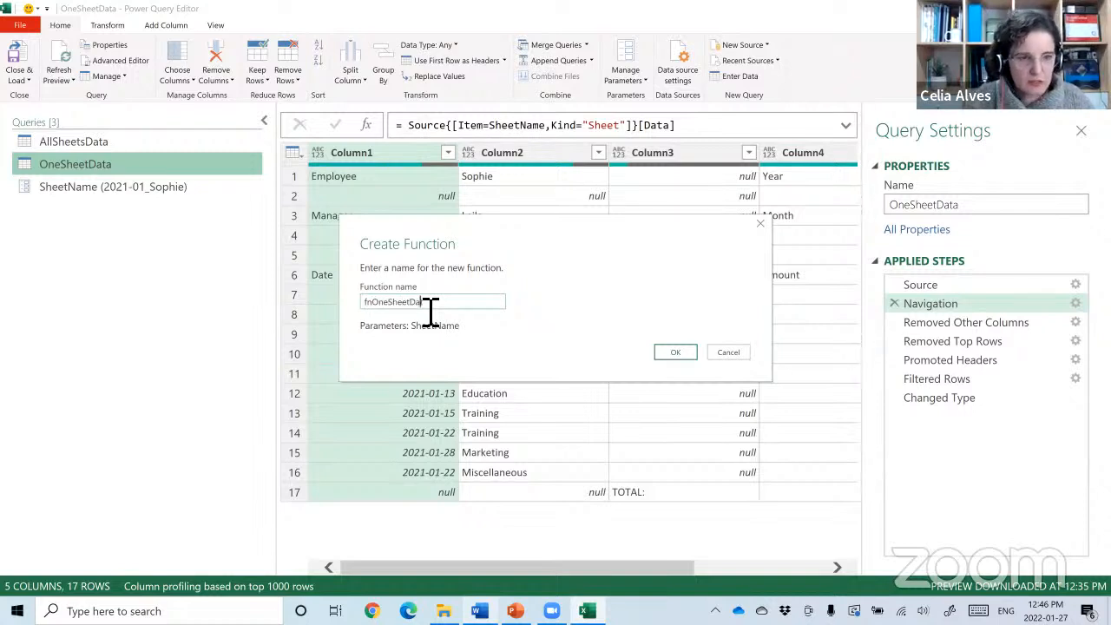
click(665, 354)
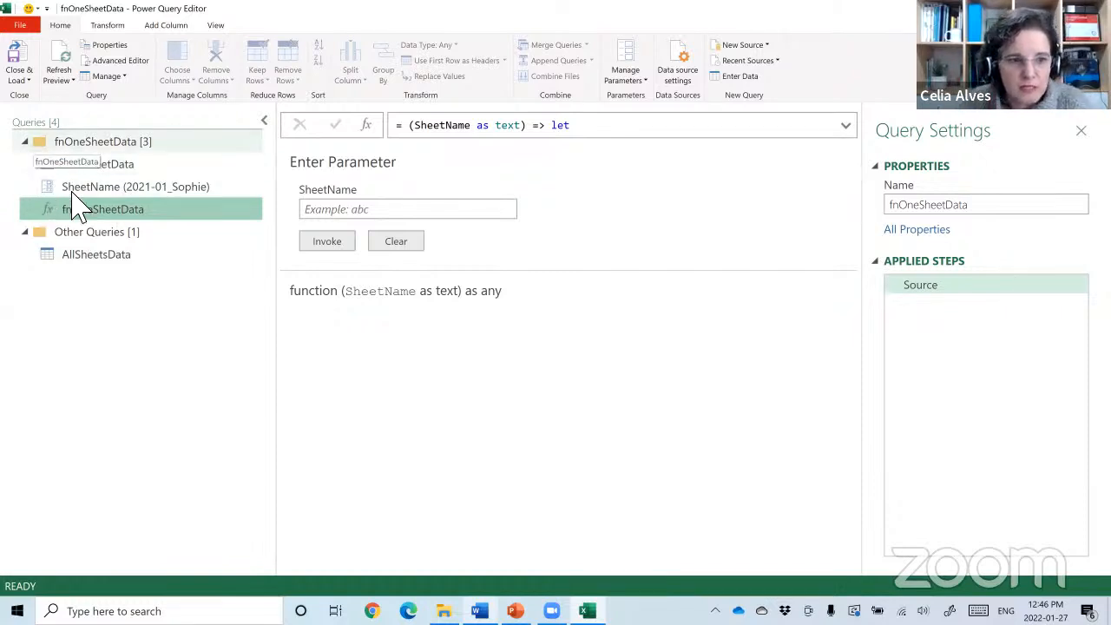
Examine the contents of the fnOneSheetData query group and the full formula of the fnOneSheetData function, including its SheetName declaration.
click(97, 262)
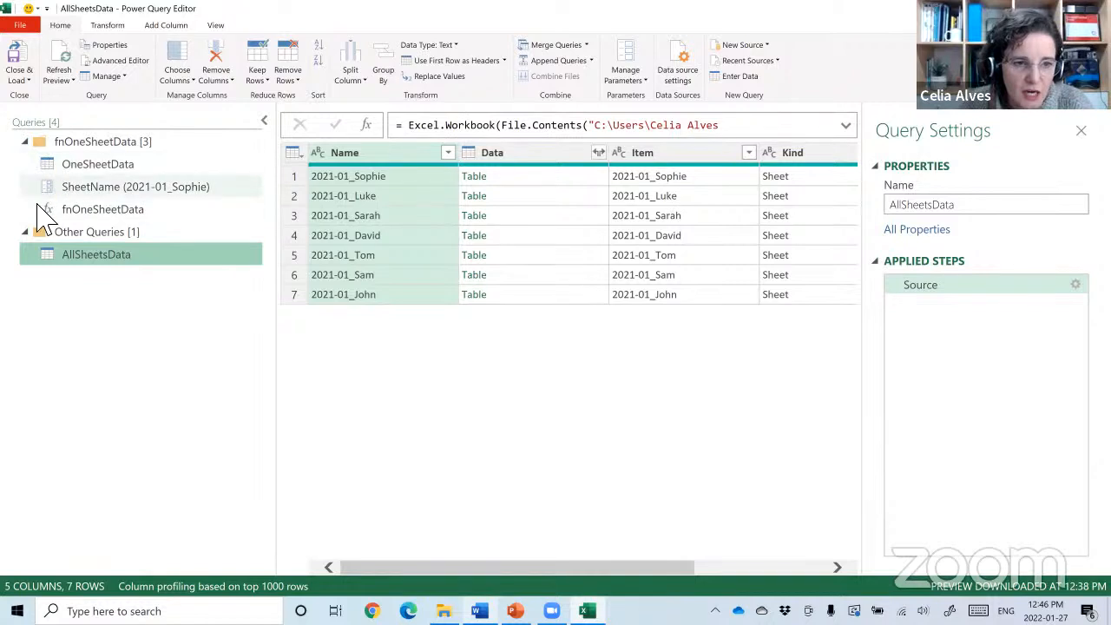
click(26, 143)
click(25, 142)
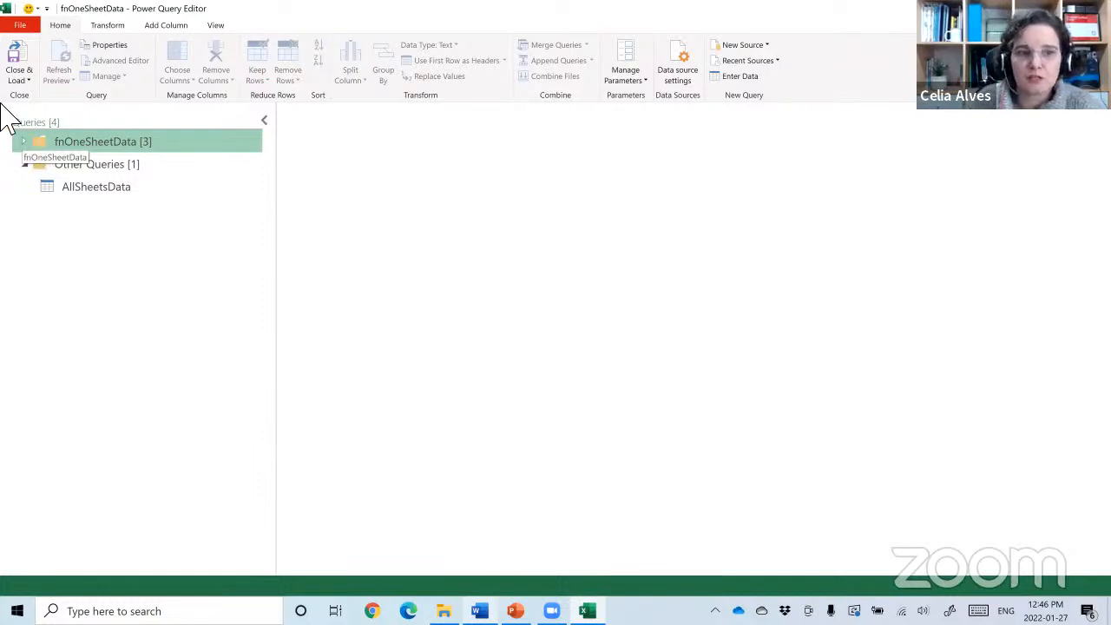
click(24, 143)
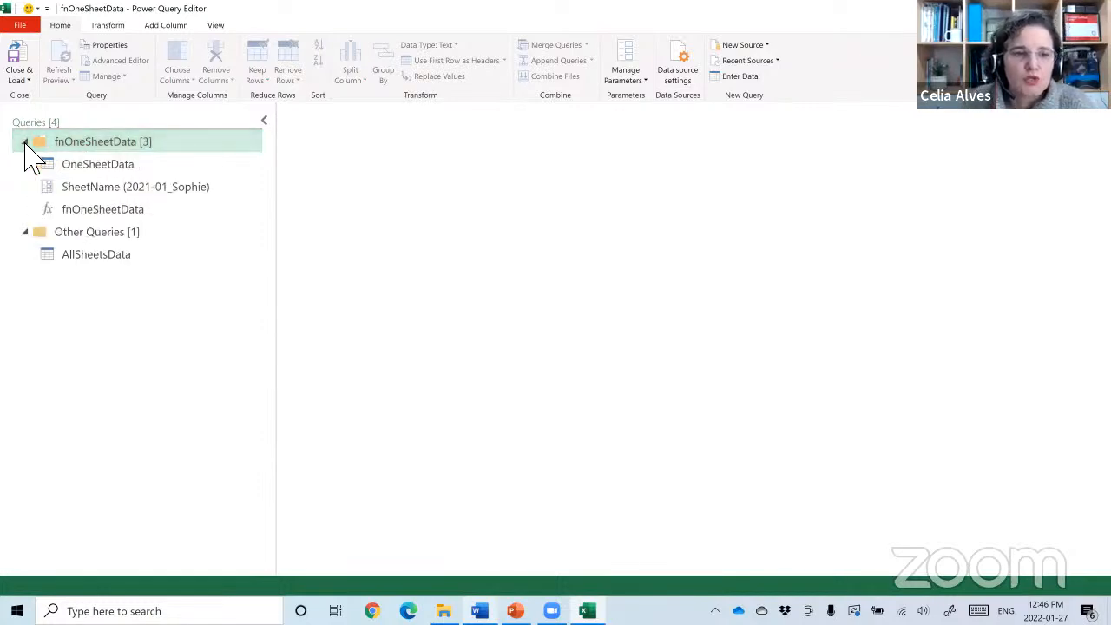
click(86, 217)
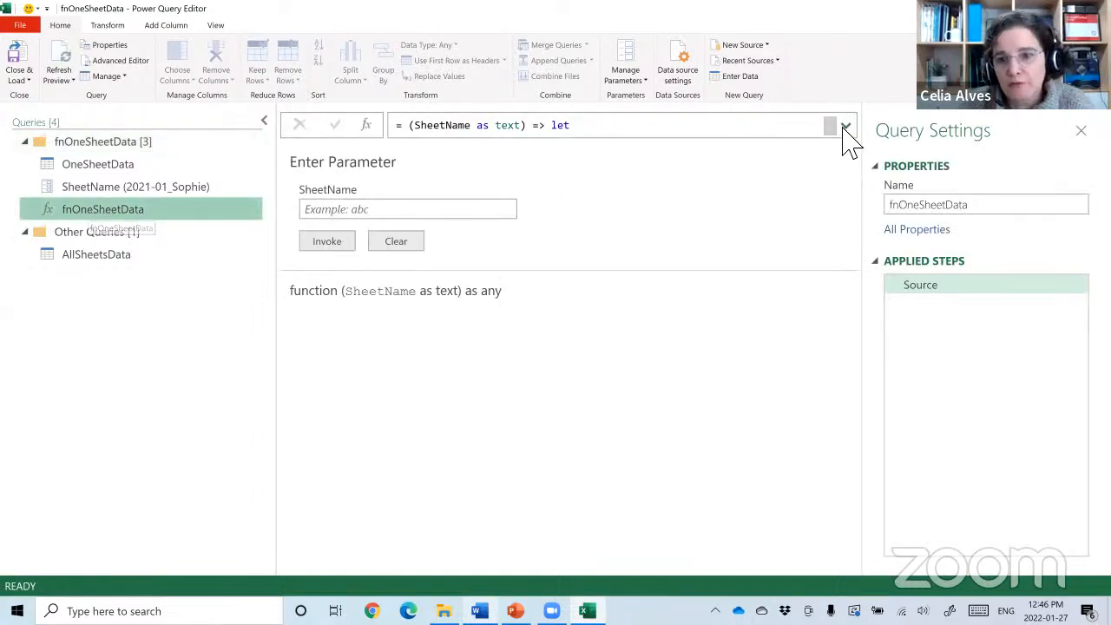
click(845, 126)
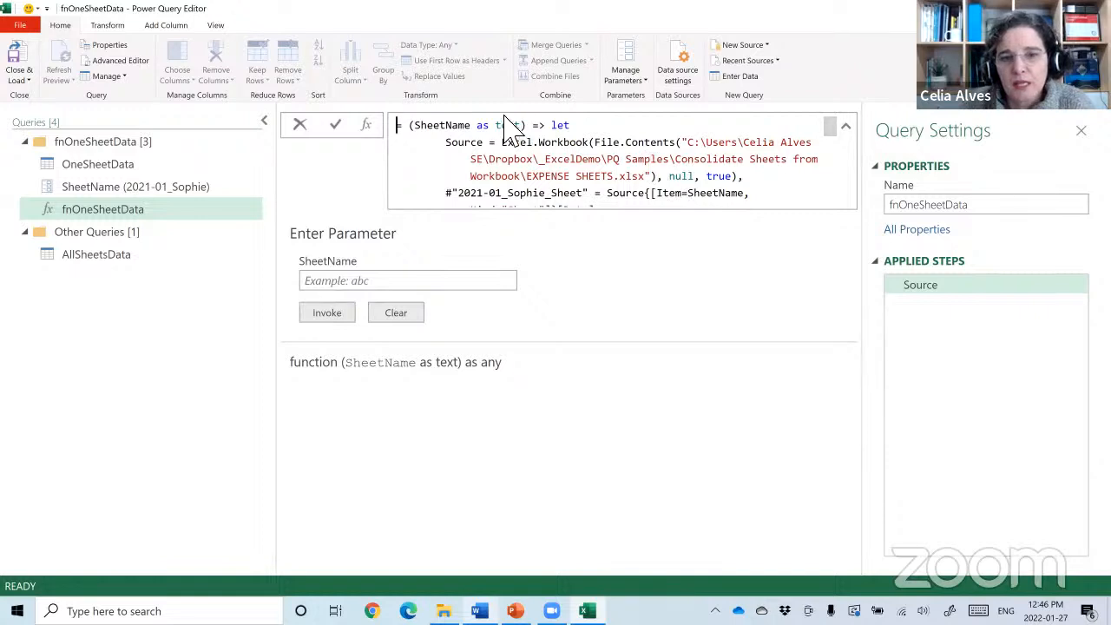
scroll(519, 137, down, 5)
scroll(516, 138, up, 5)
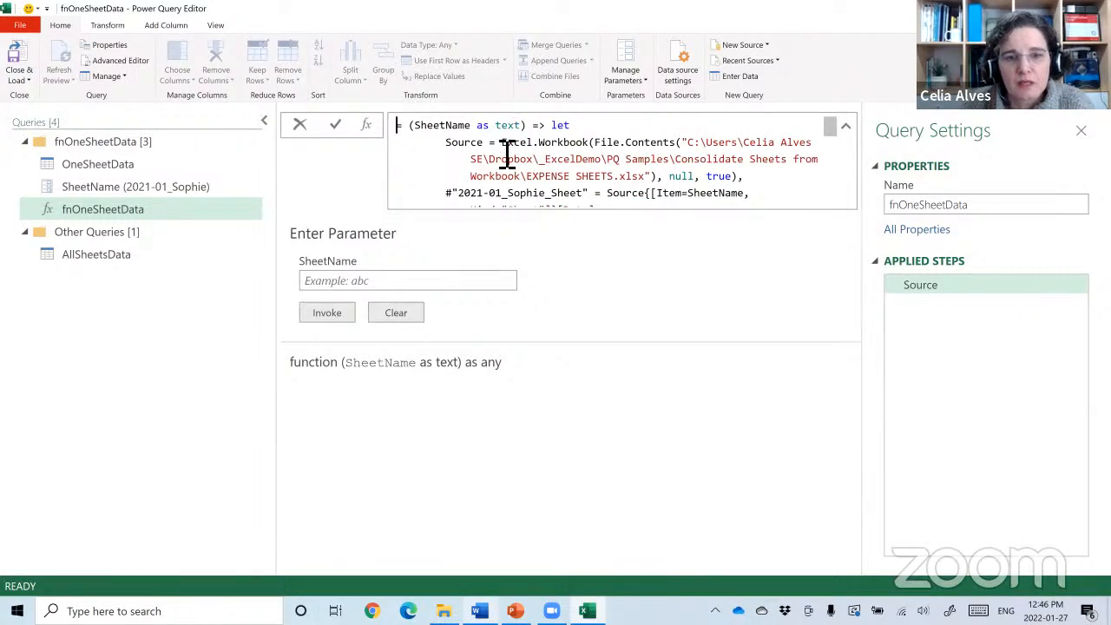
drag(573, 130, 396, 136)
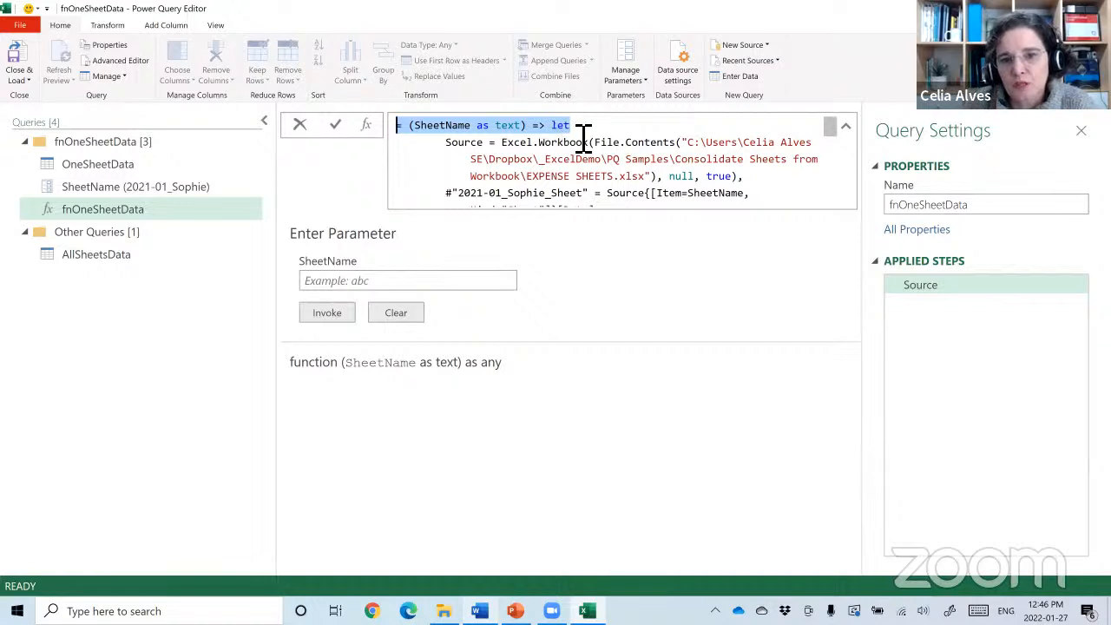
Review the applied steps of the OneSheetData query and compare them with the code of the fnOneSheetData function.
click(156, 187)
click(113, 169)
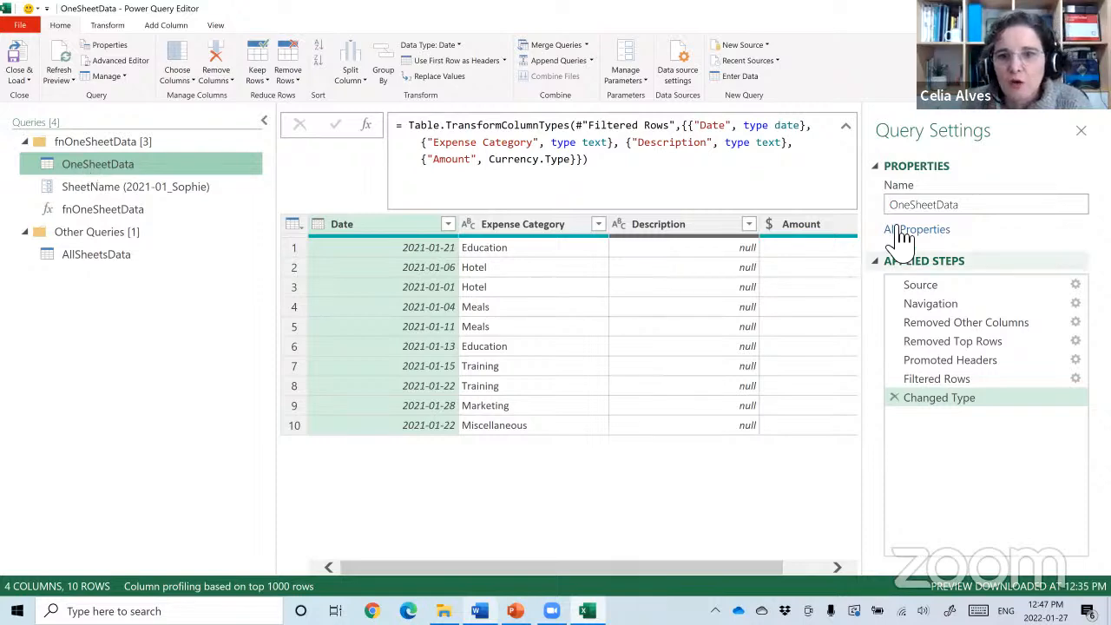
click(954, 304)
click(967, 325)
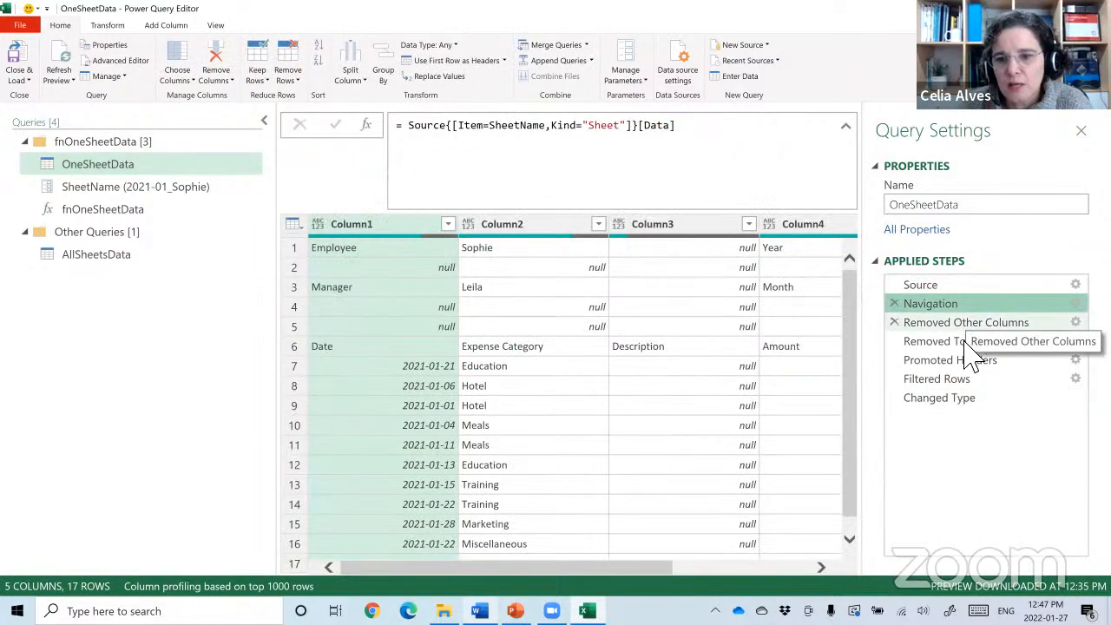
click(937, 344)
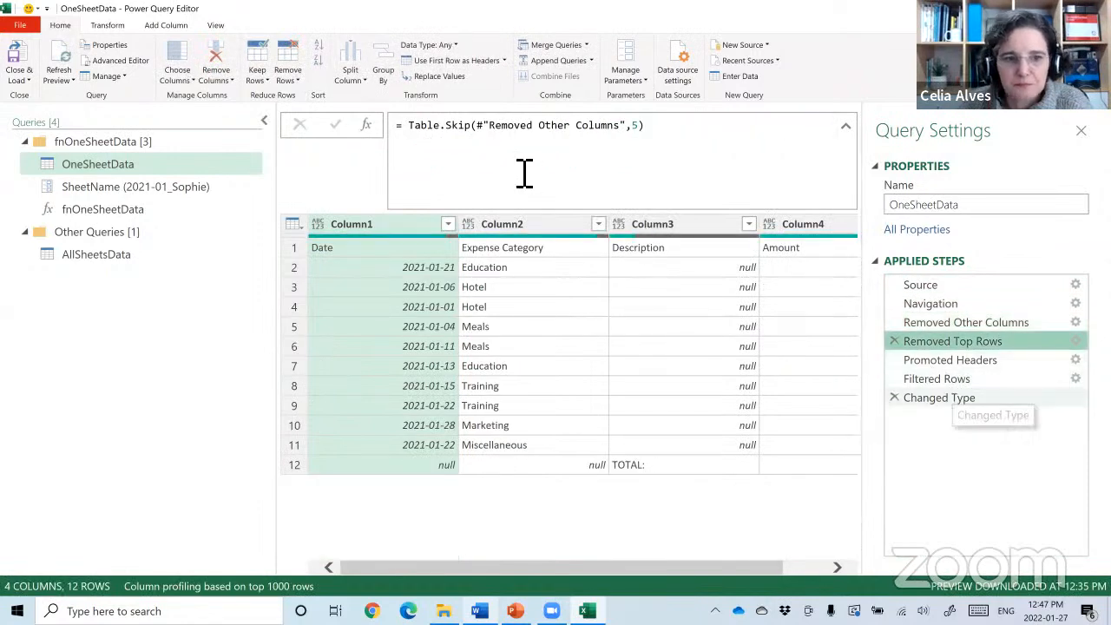
click(941, 287)
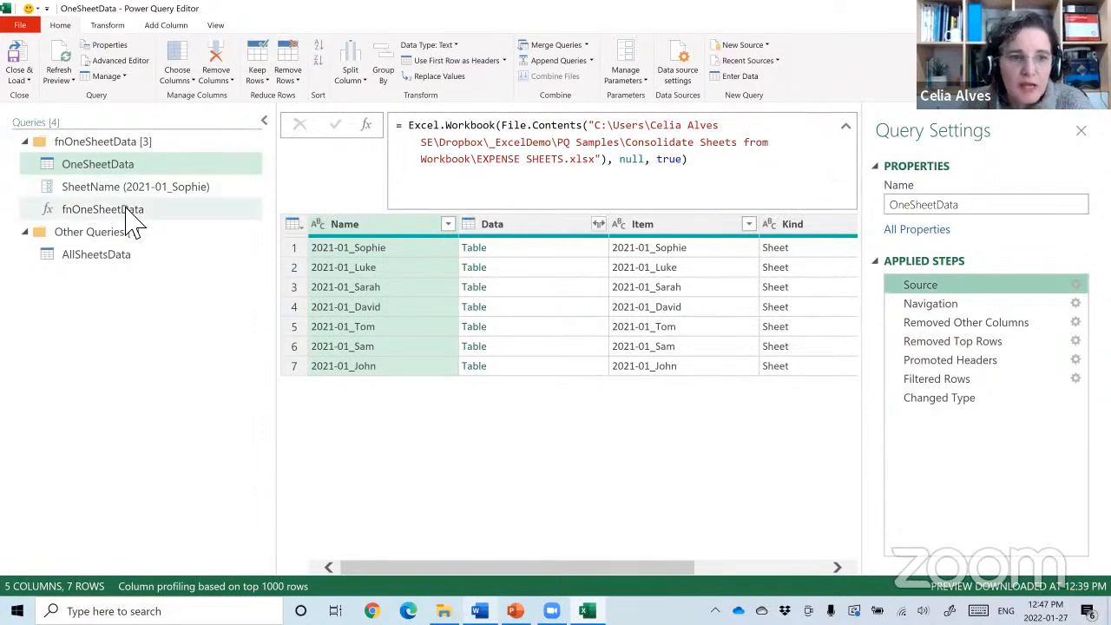
click(132, 211)
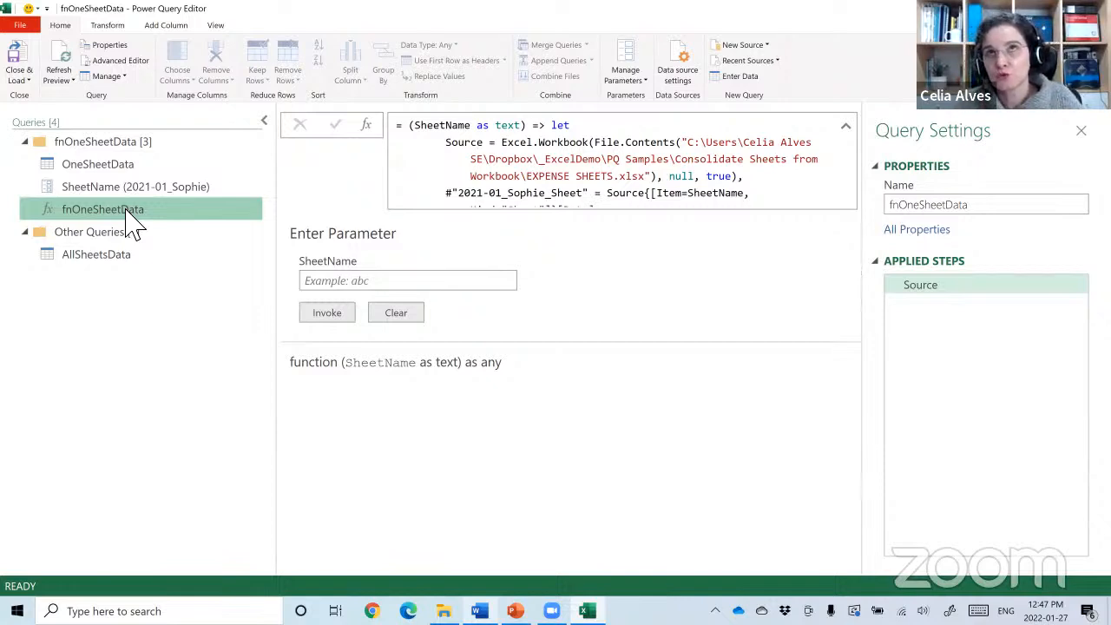
click(89, 165)
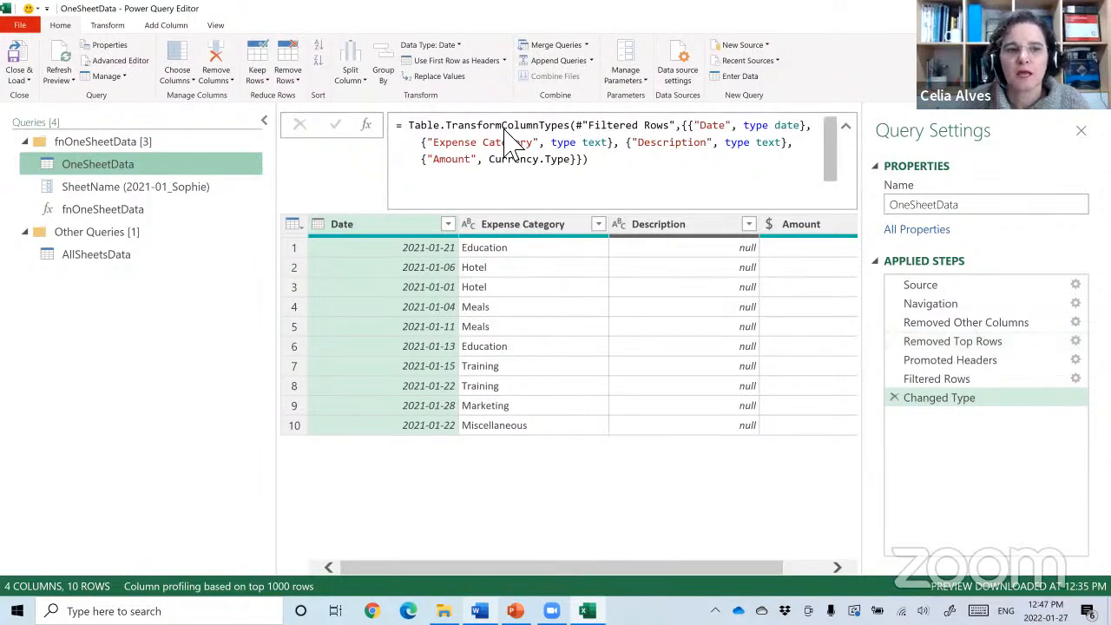
click(78, 222)
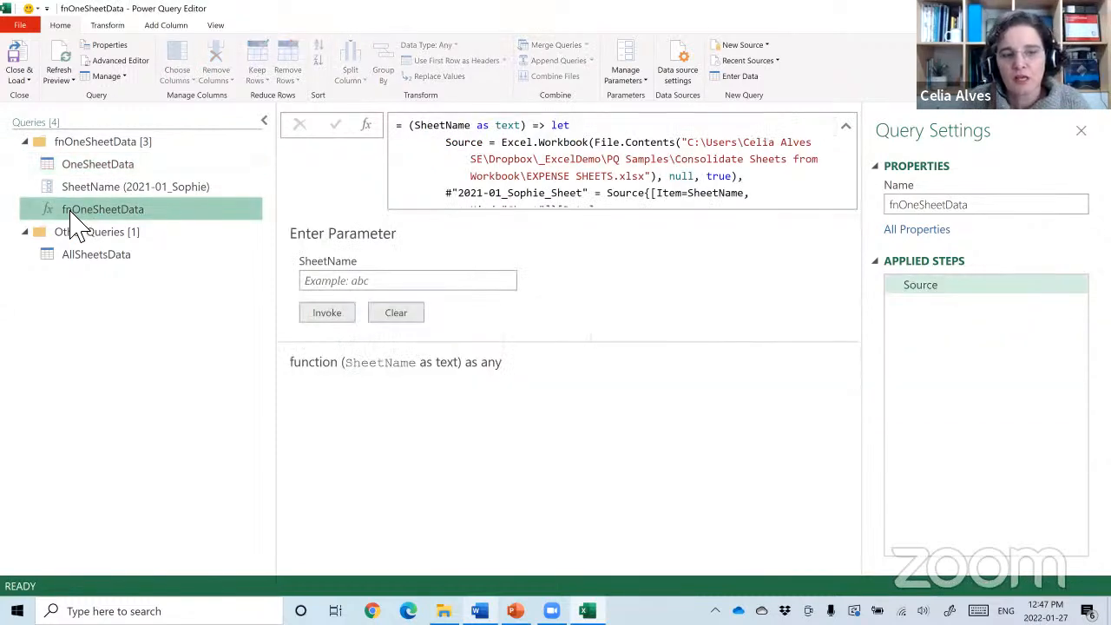
Remove all columns except Name from the AllSheetsData query.
click(75, 268)
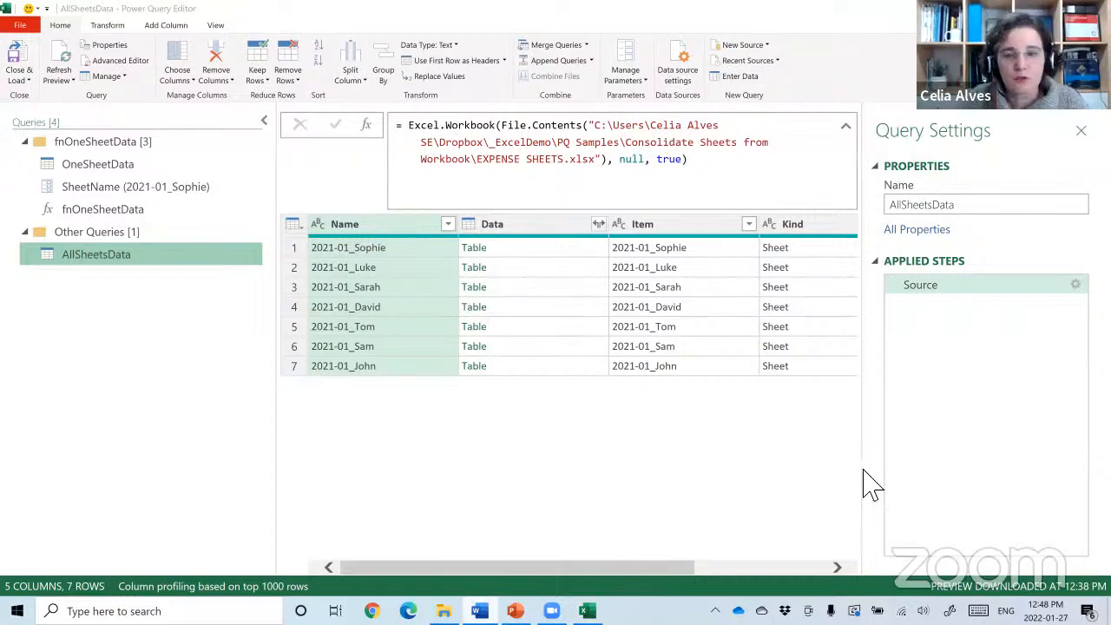
drag(917, 290, 7, 265)
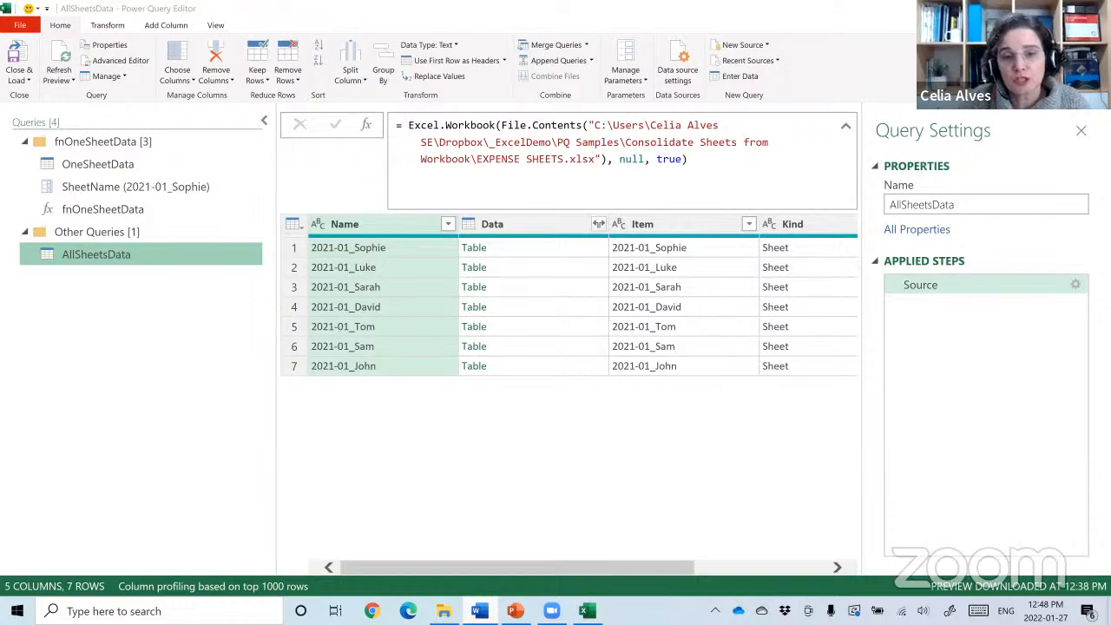
click(366, 223)
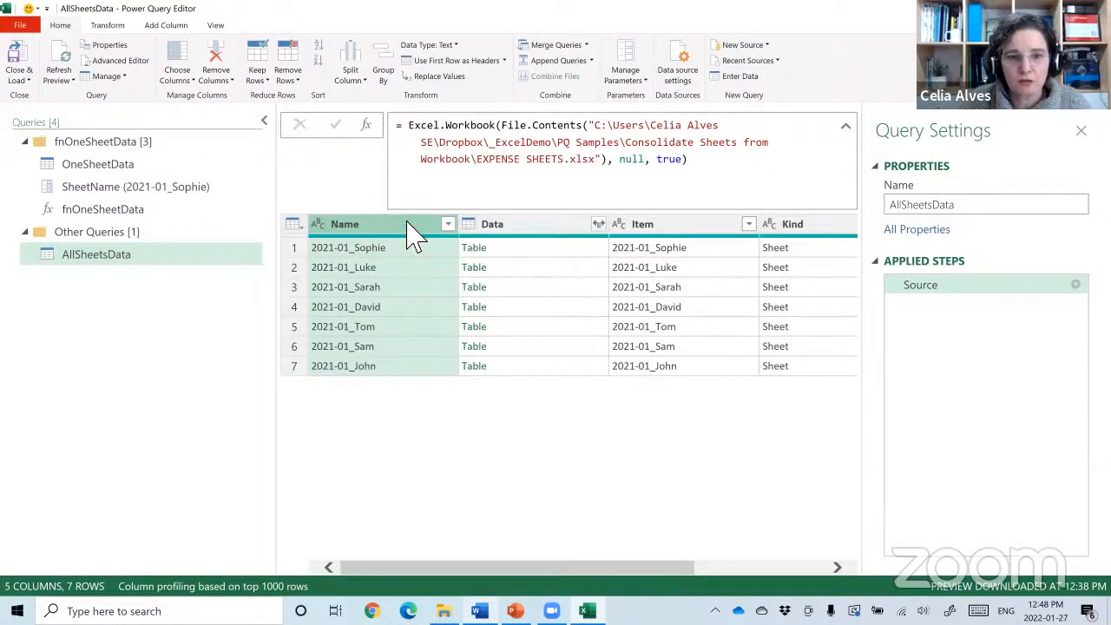
right_click(413, 234)
click(413, 230)
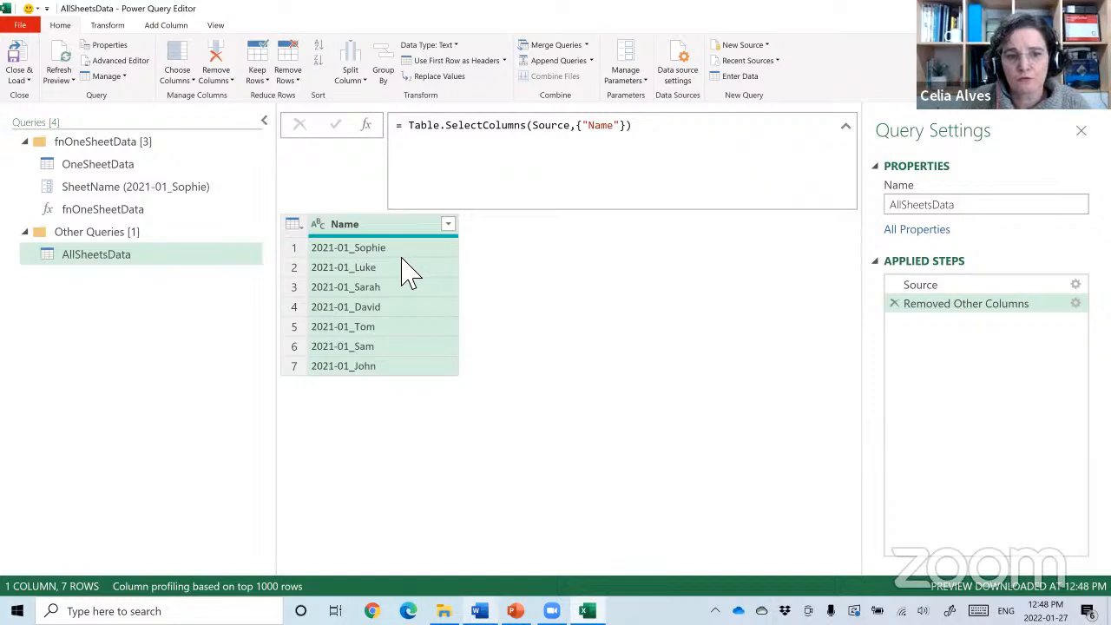
click(403, 250)
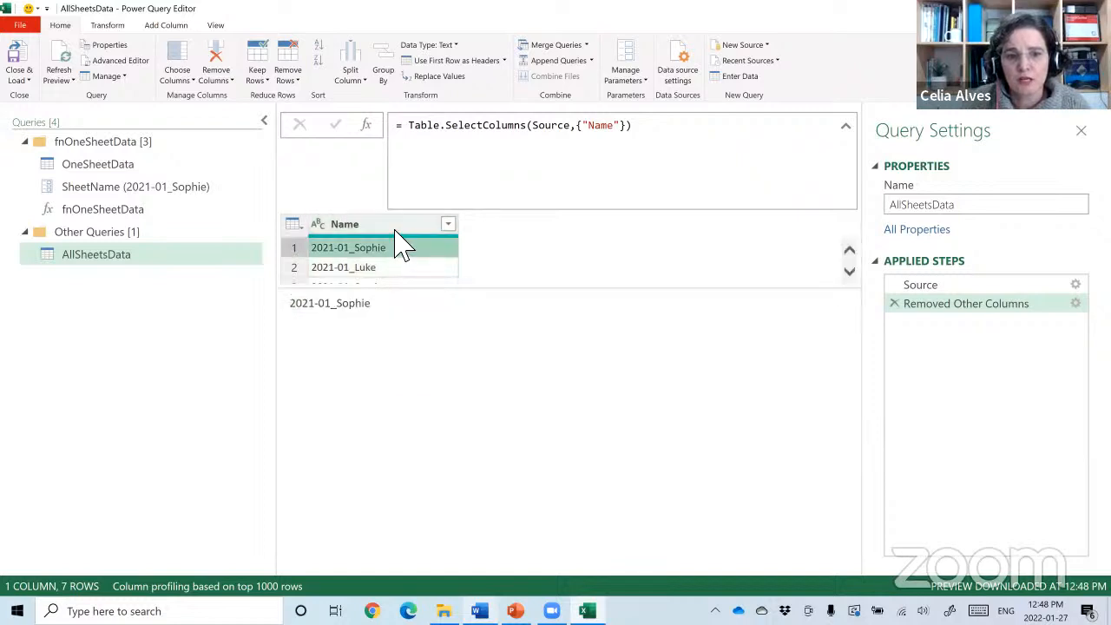
Invoke the fnOneSheetData function on AllSheetsData in a new column named Sheet Data, using the Name column as the SheetName argument.
click(395, 231)
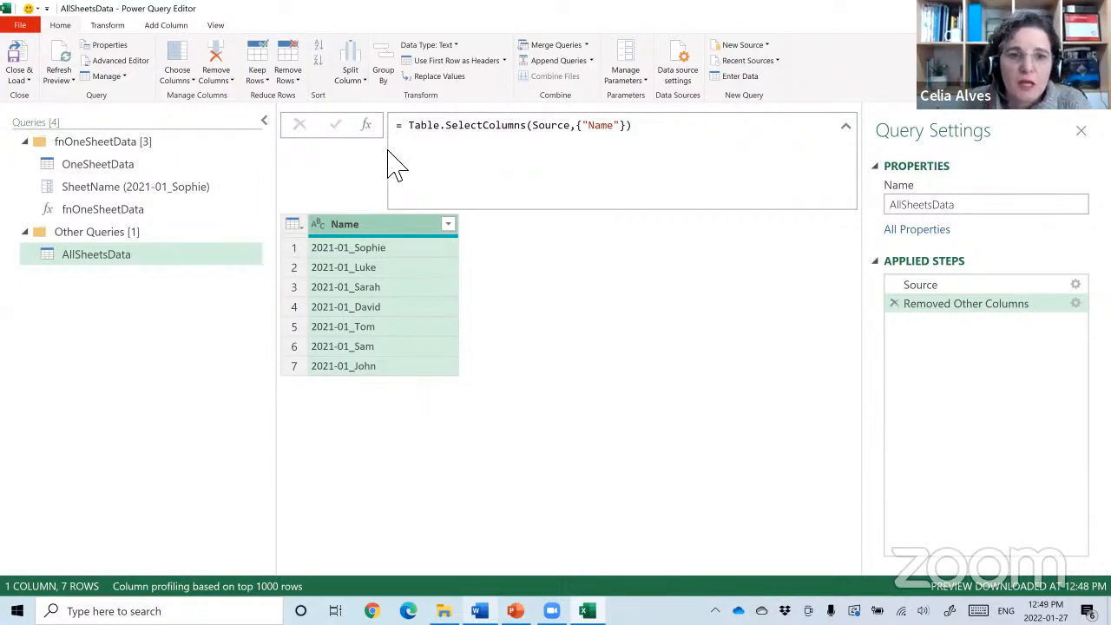
click(158, 26)
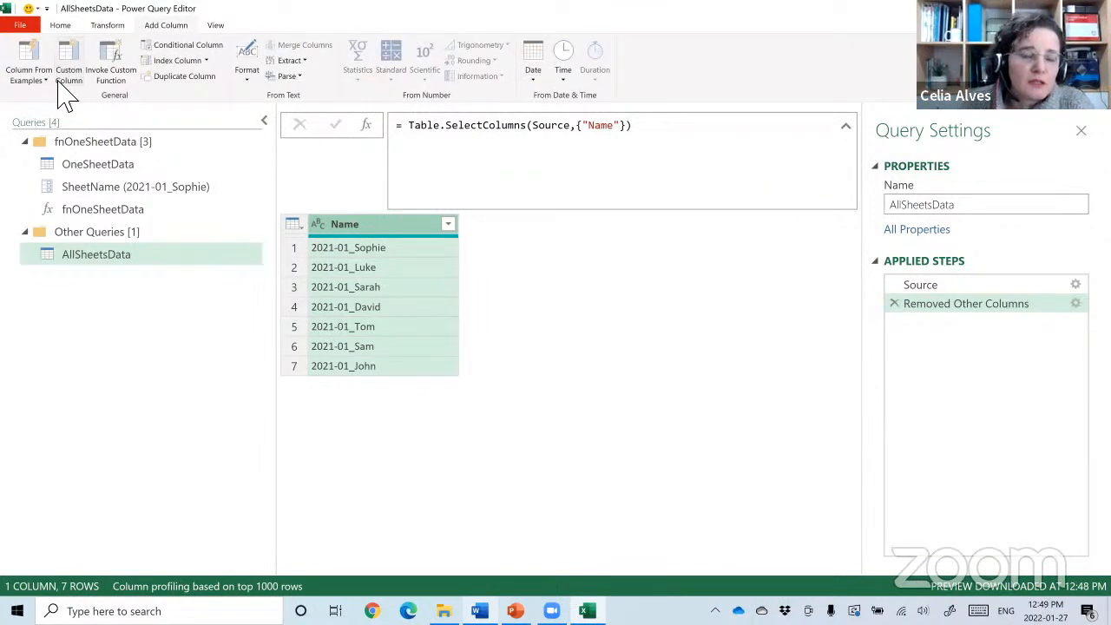
click(113, 75)
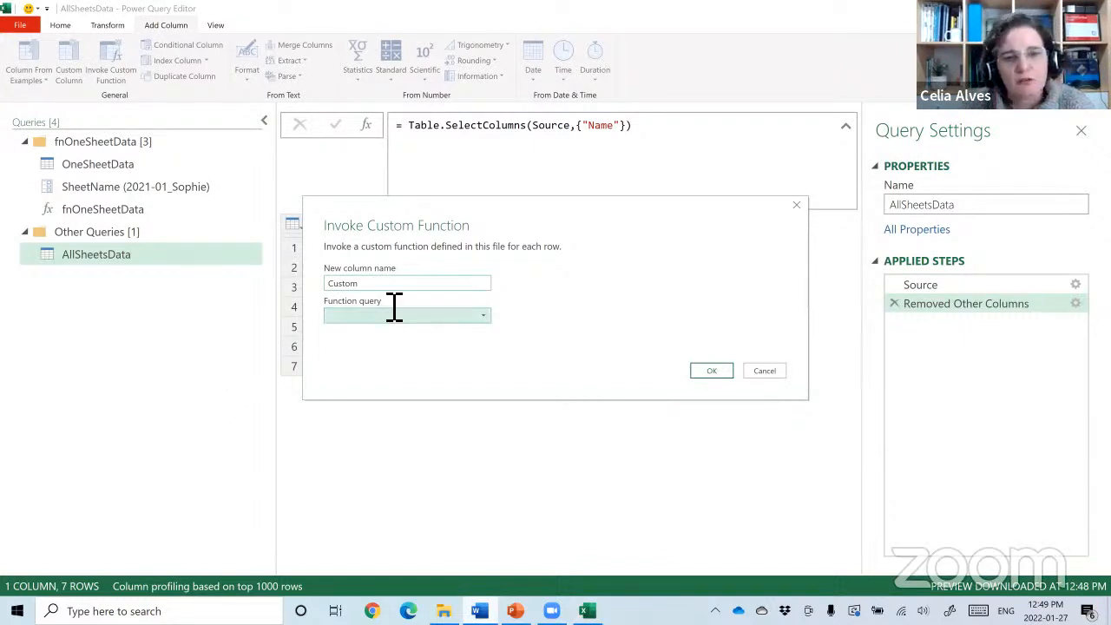
double_click(357, 281)
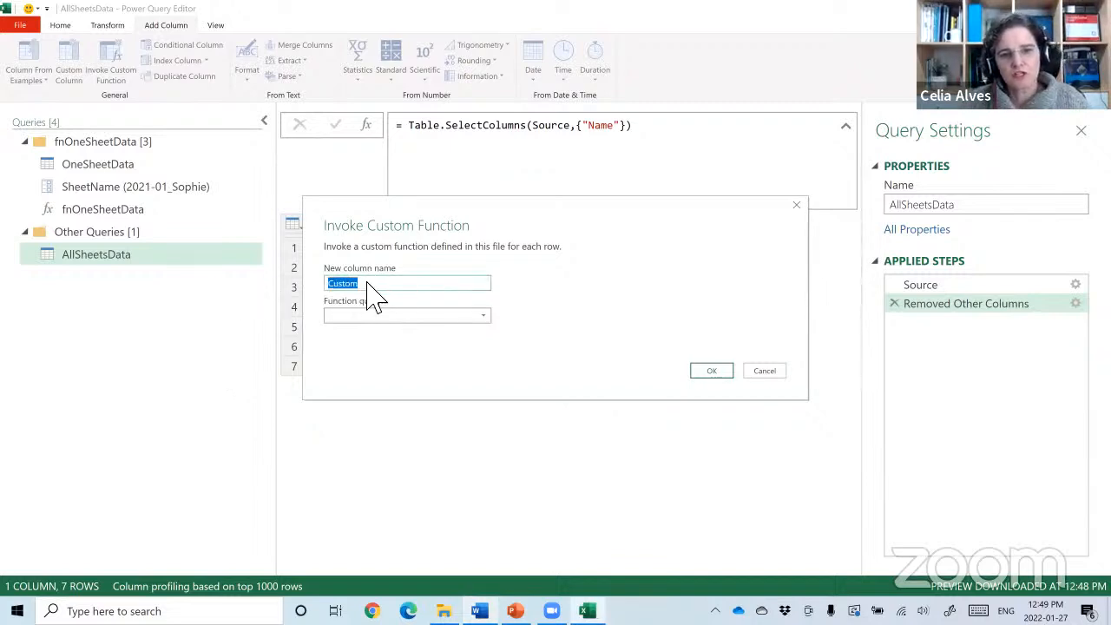
drag(369, 281, 328, 299)
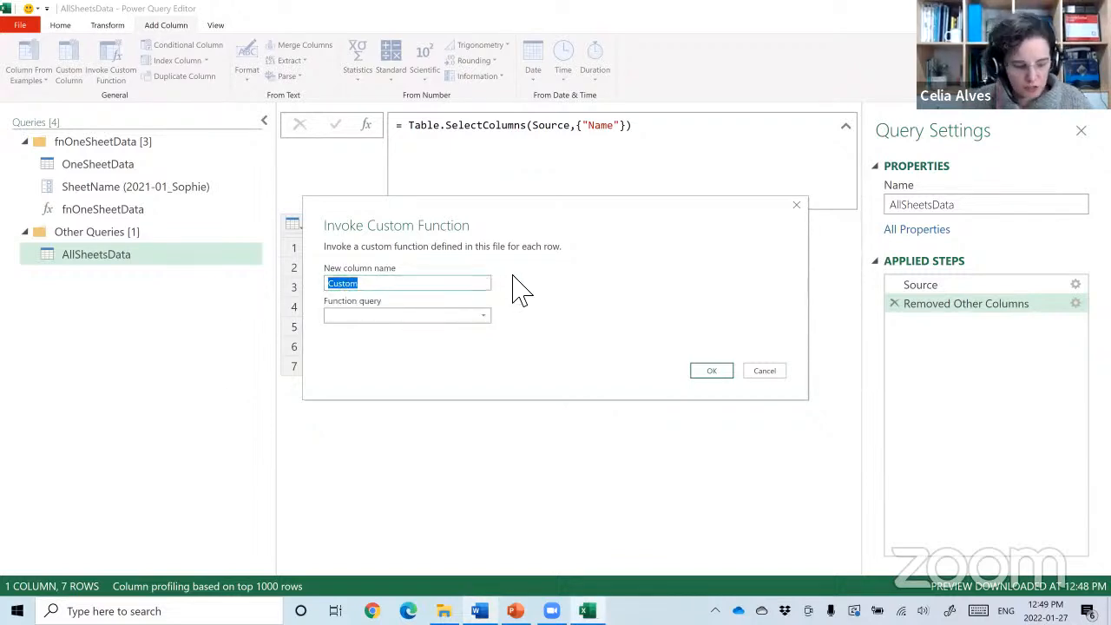
text(S)
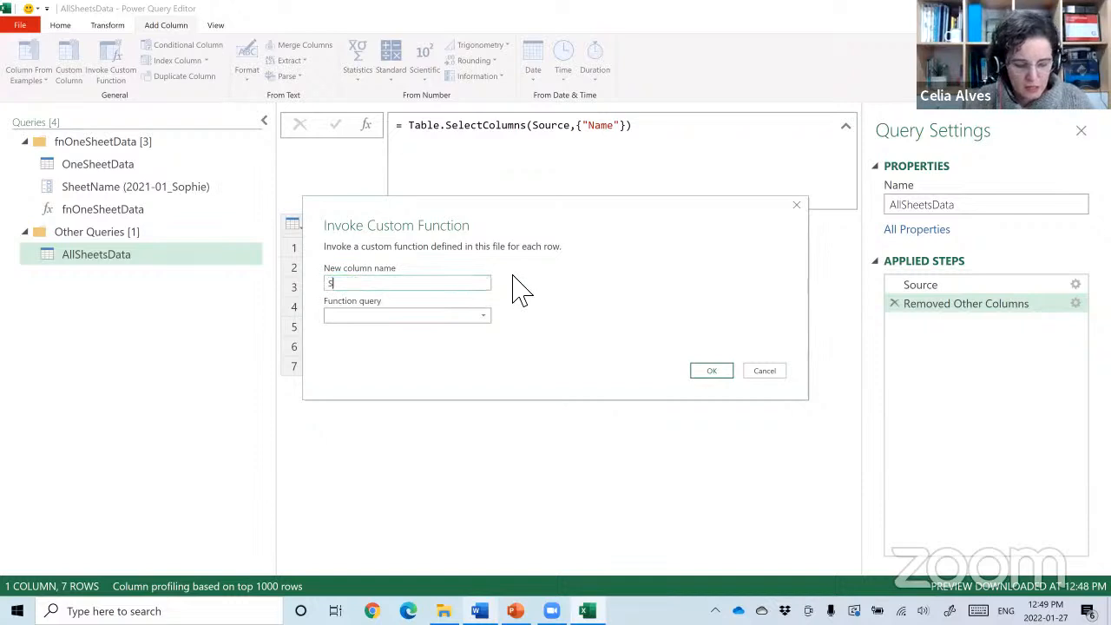
text(heet Data)
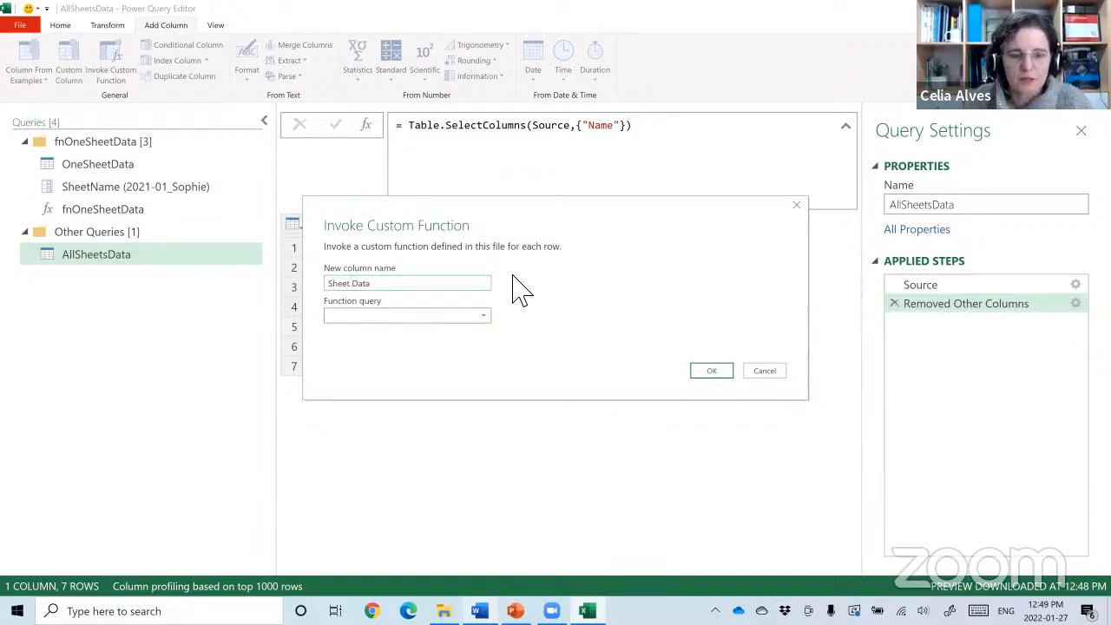
click(473, 316)
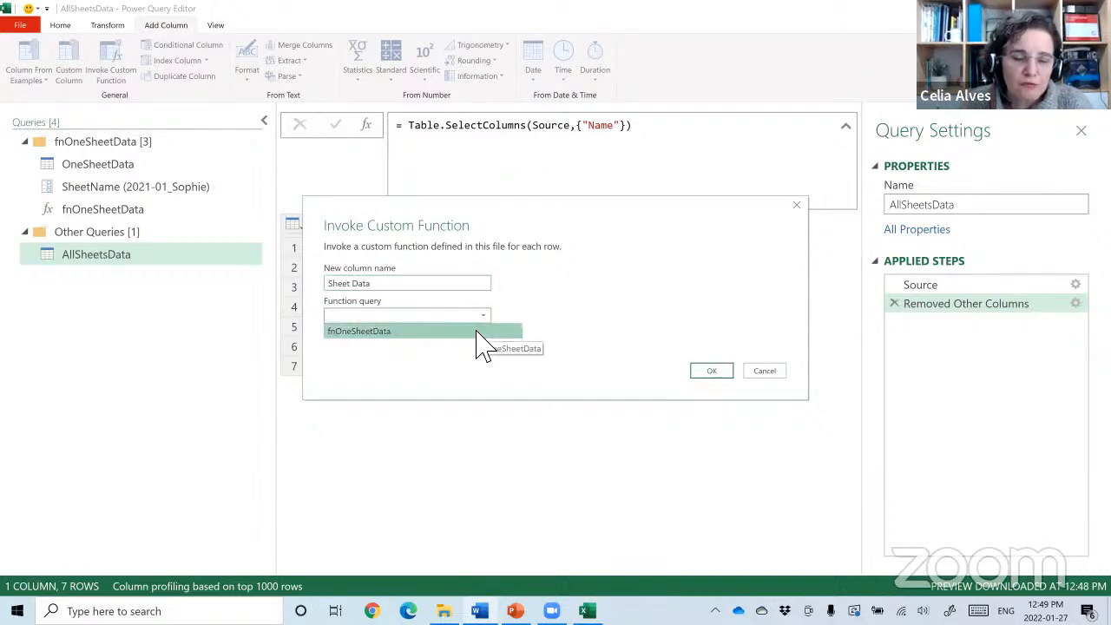
click(475, 331)
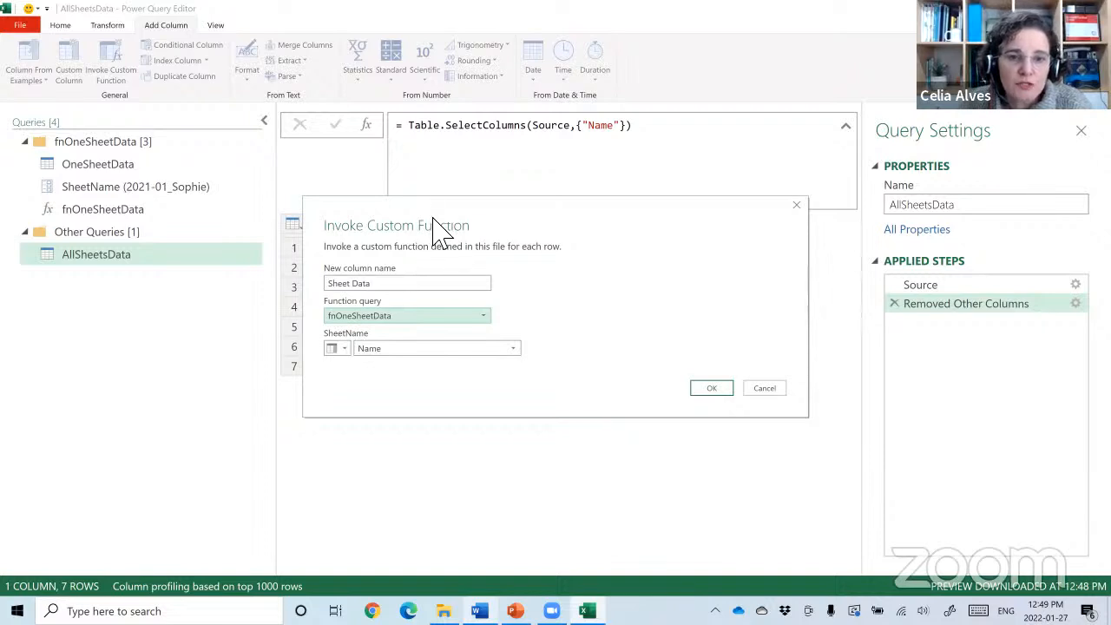
drag(438, 230, 360, 291)
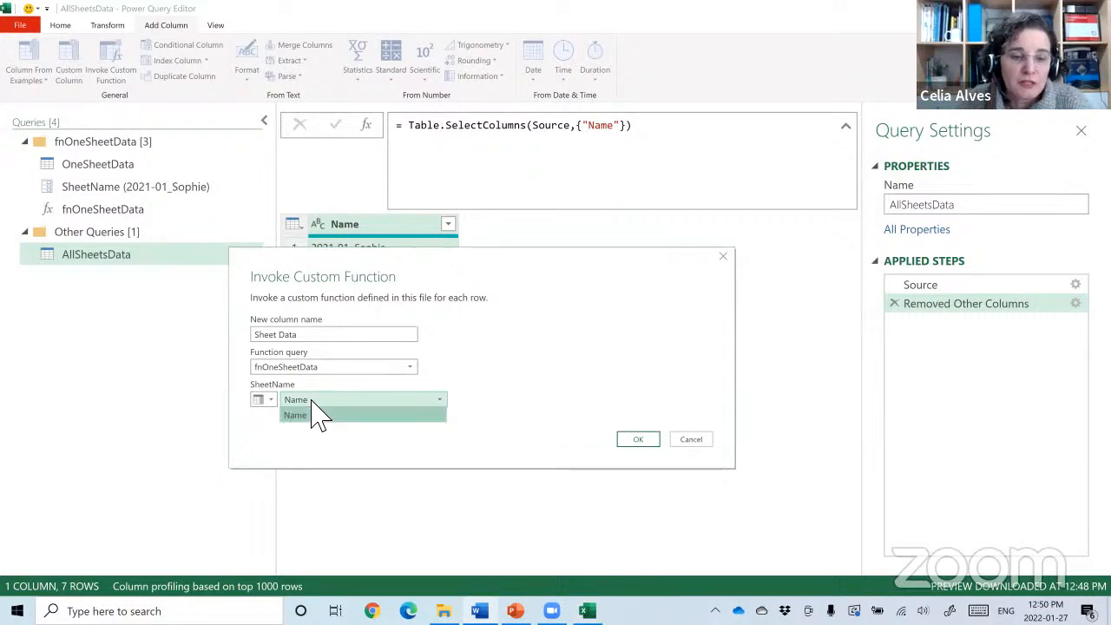
click(314, 414)
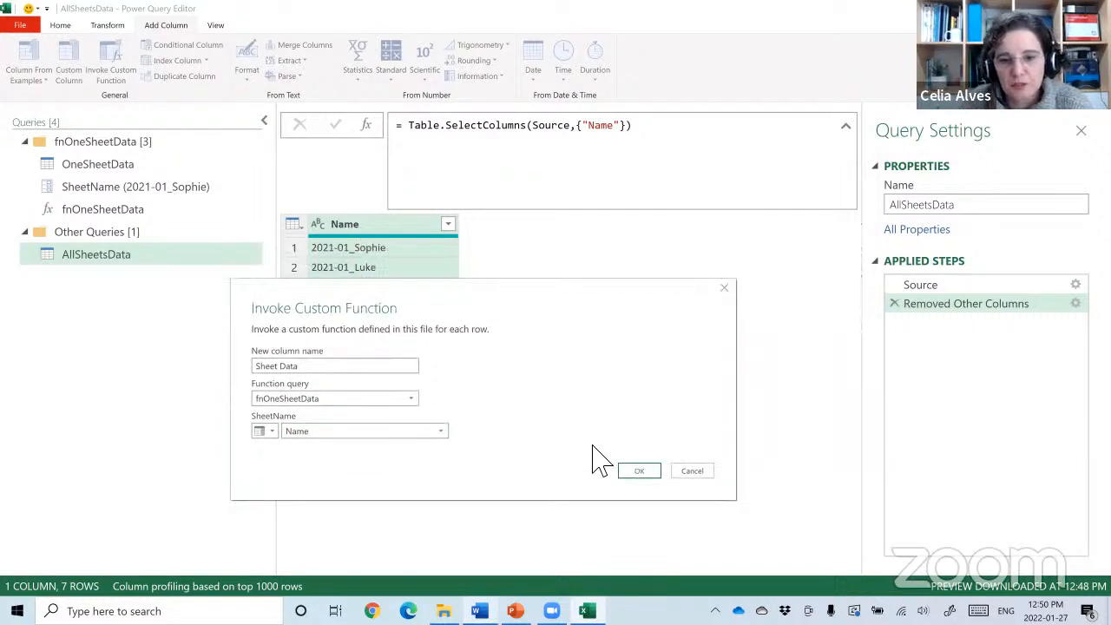
click(639, 473)
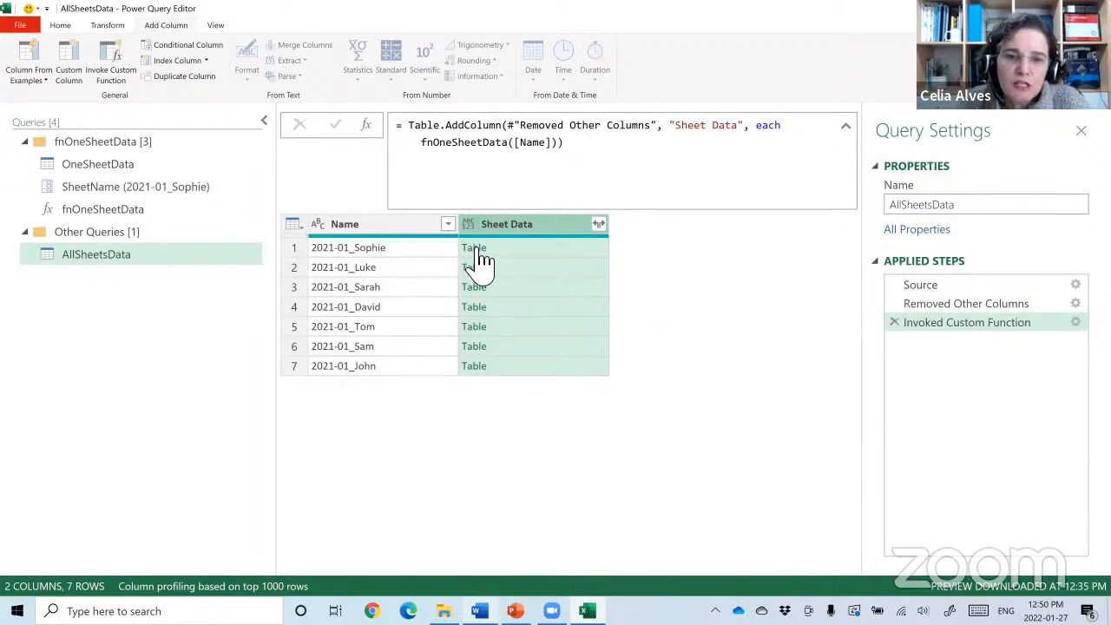
Preview the nested tables in the first four rows of the Sheet Data column, checking the second row again for blank records.
click(521, 250)
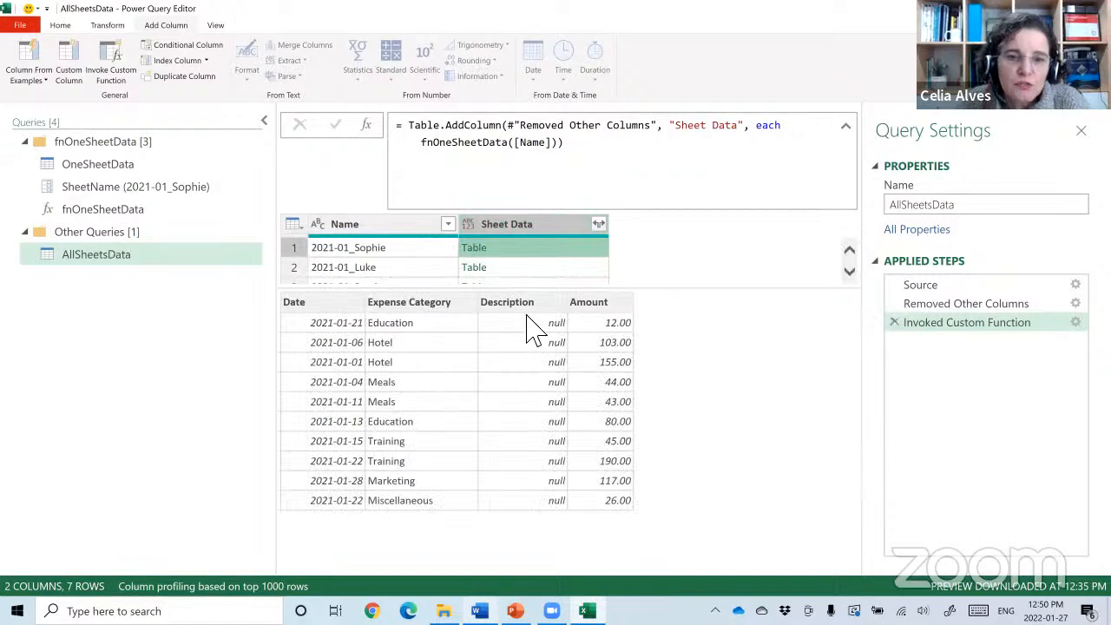
click(530, 267)
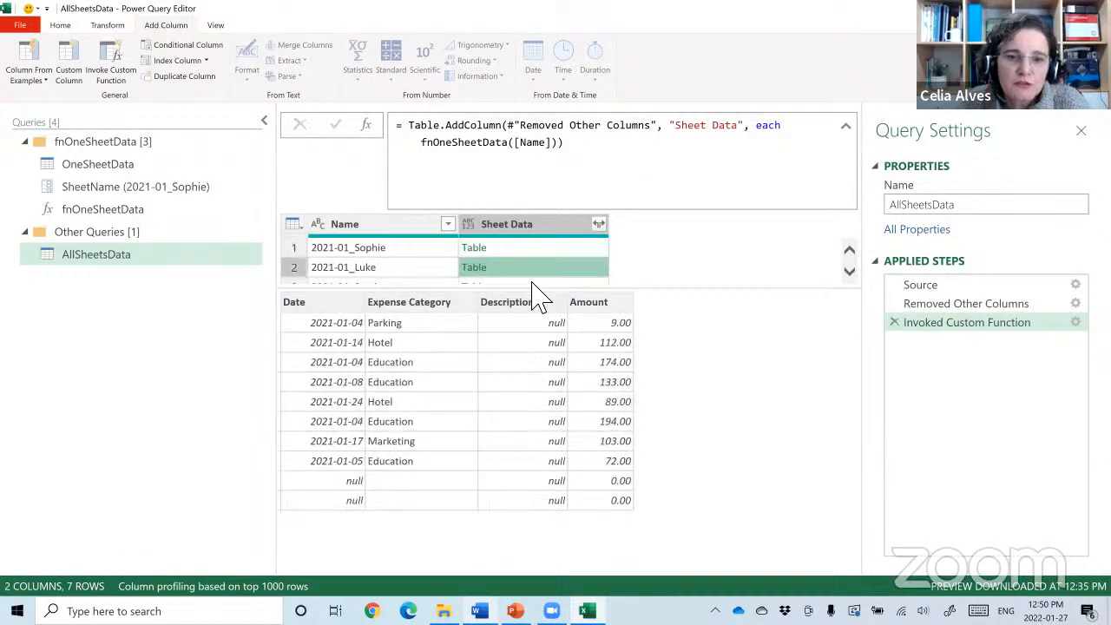
drag(669, 295, 665, 333)
click(507, 289)
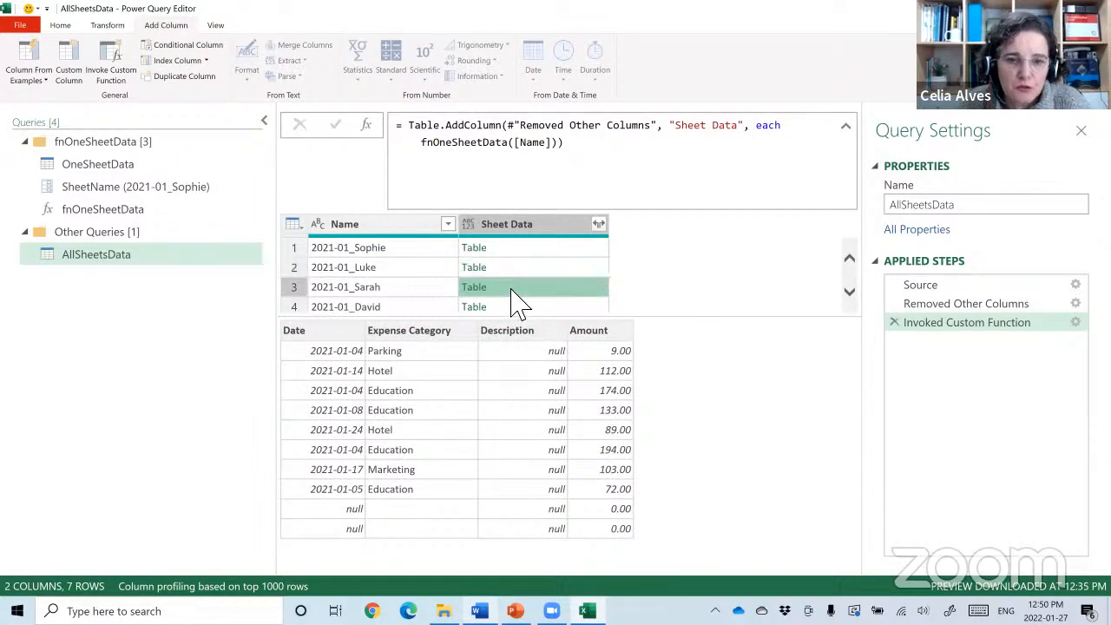
click(517, 305)
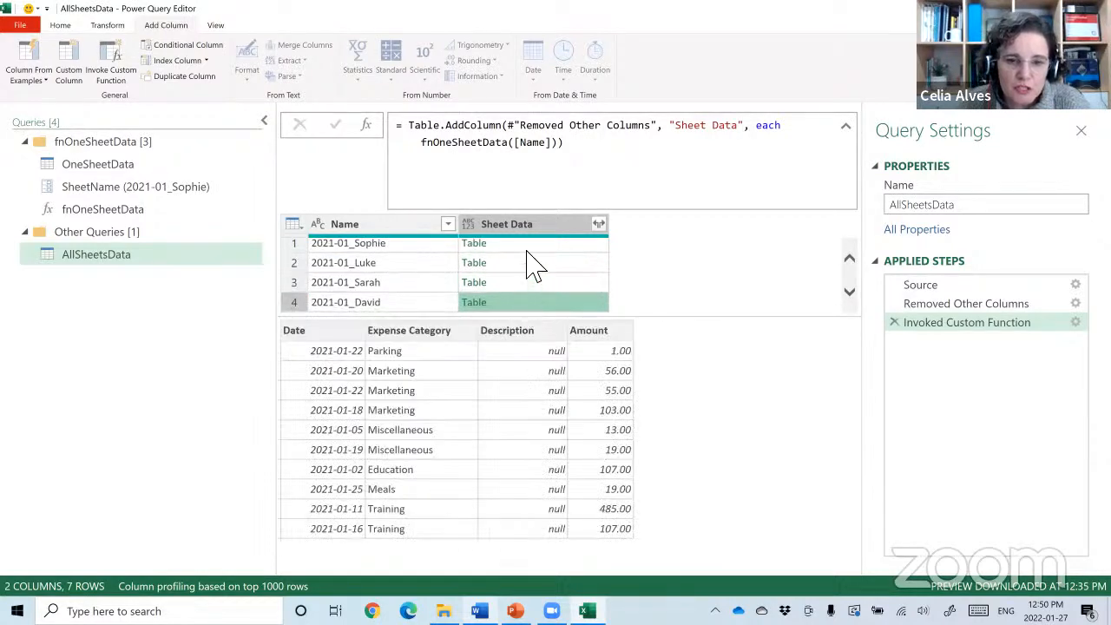
click(569, 251)
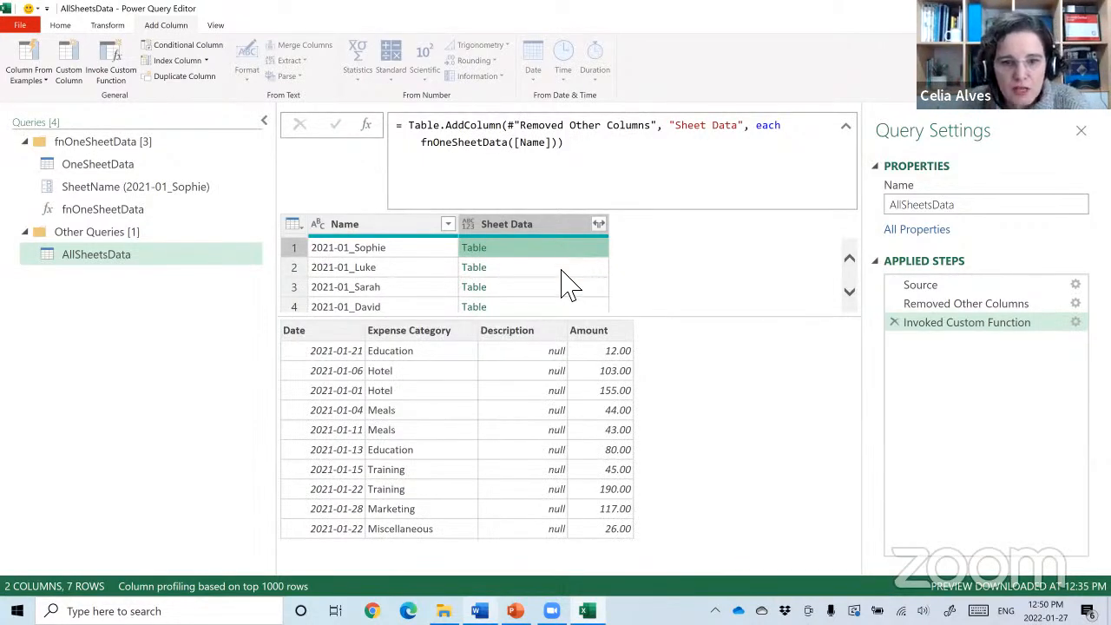
click(561, 270)
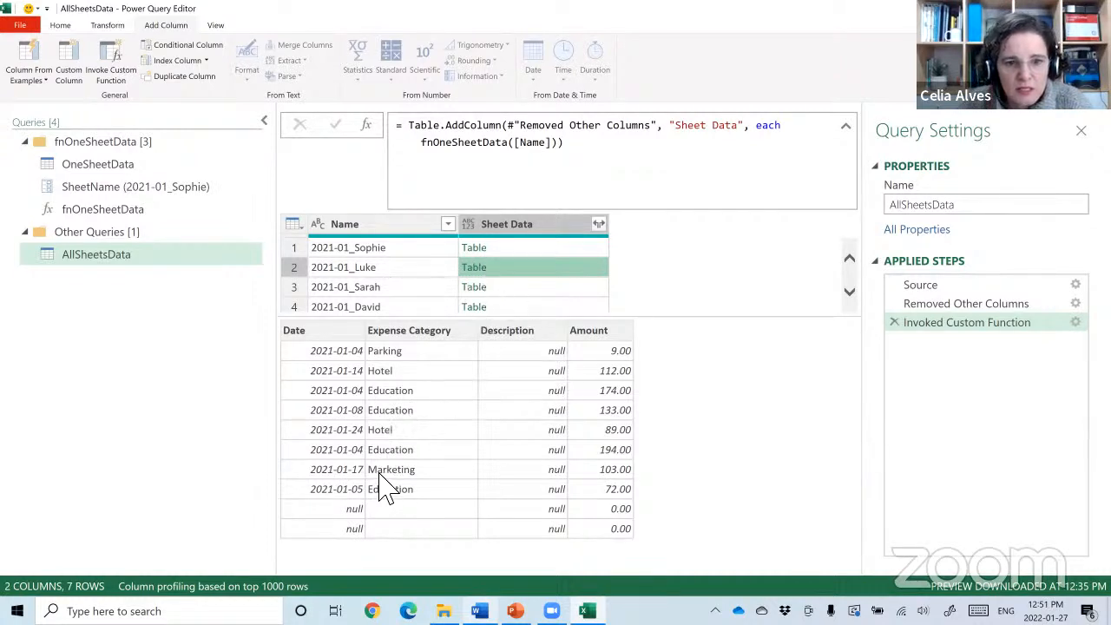
Set the current value of the SheetName parameter to the sheet name in the second row of AllSheetsData.
click(366, 269)
triple_click(286, 339)
key(ctrl+c)
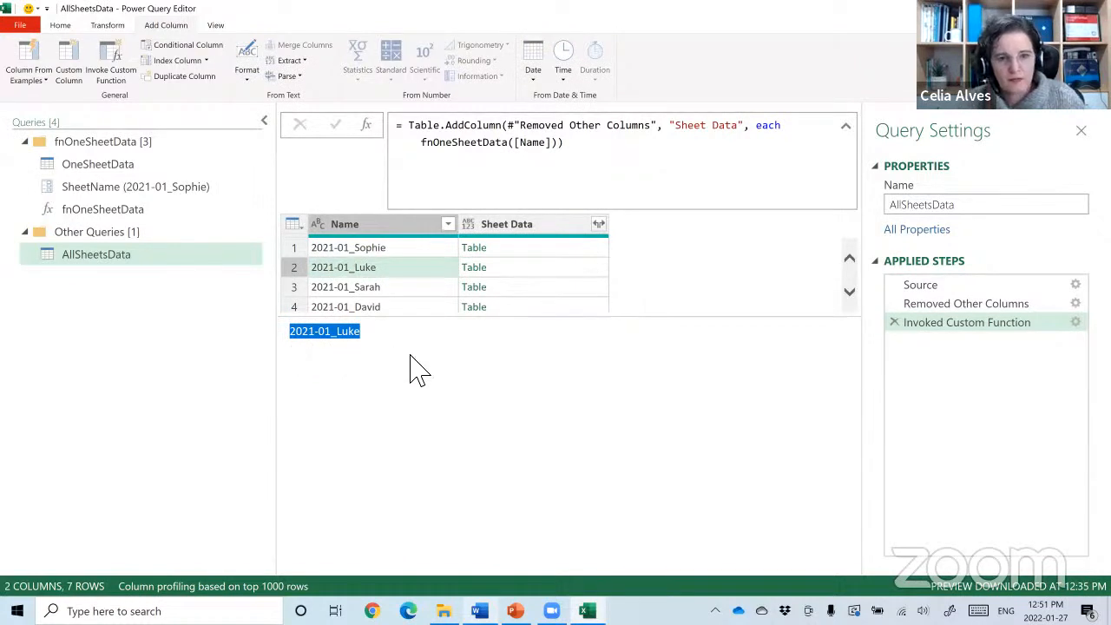
click(117, 189)
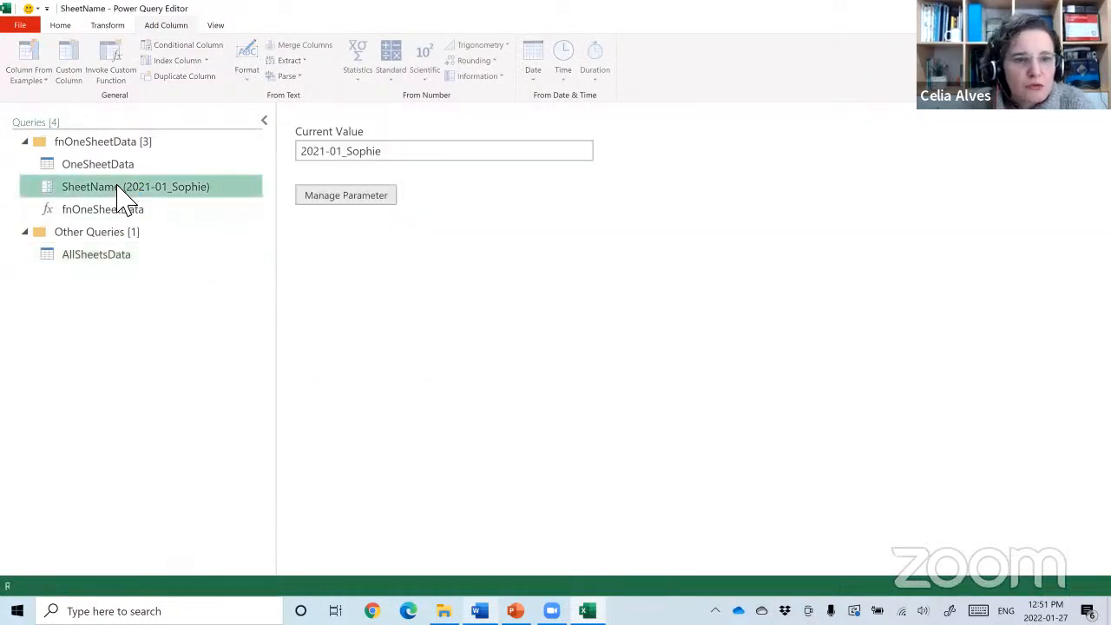
drag(402, 155, 223, 148)
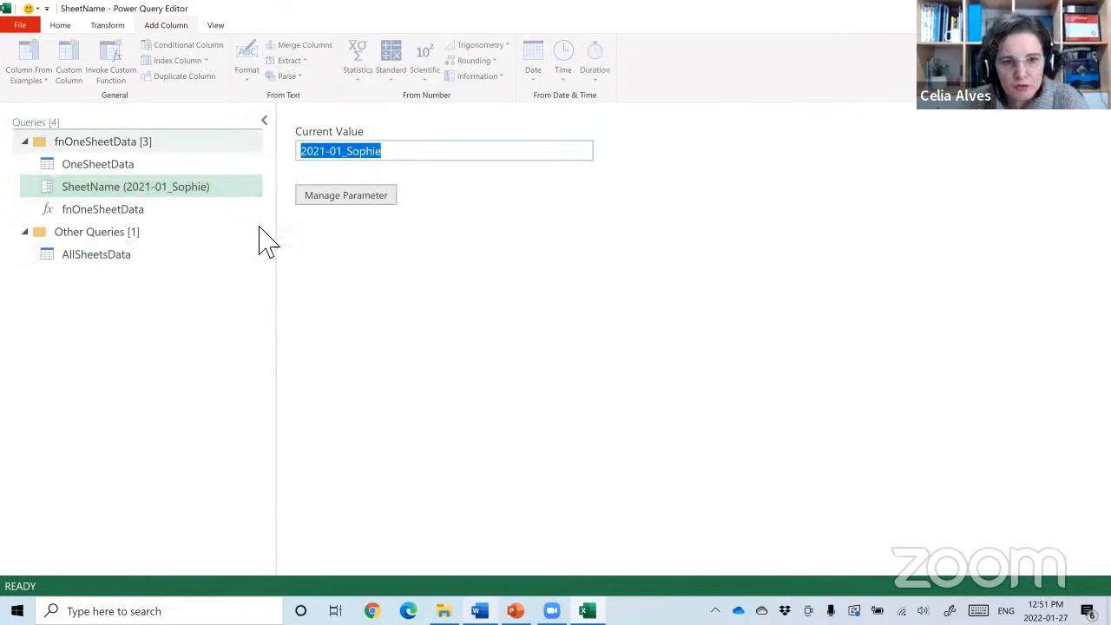
key(ctrl+v)
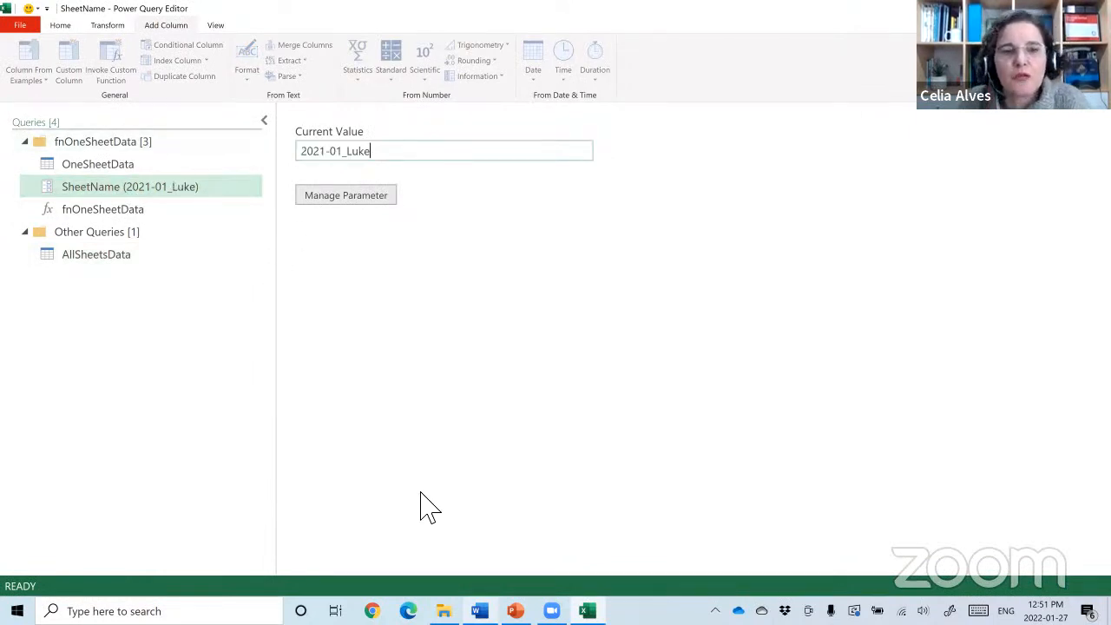
Examine the rows of the OneSheetData query at its Filtered Rows and Promoted Headers steps.
click(113, 169)
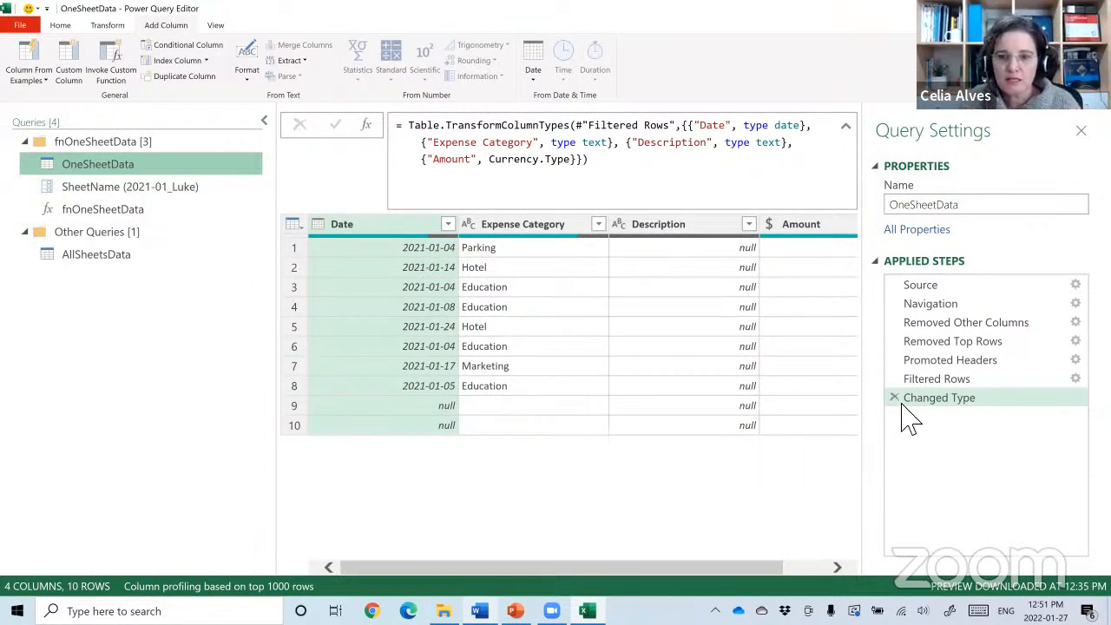
click(933, 384)
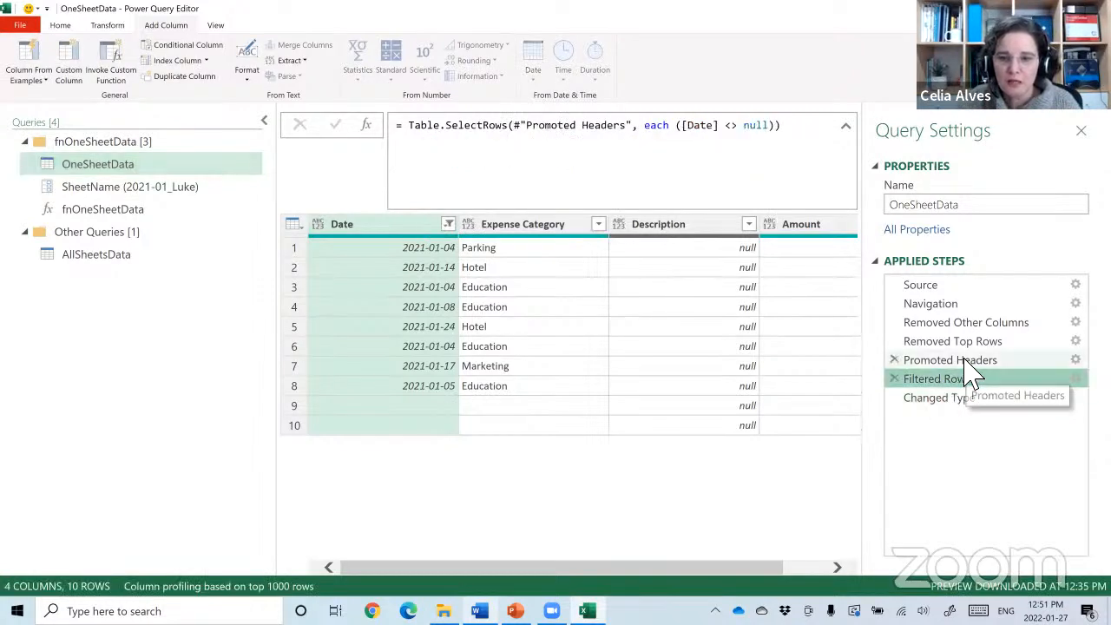
click(974, 363)
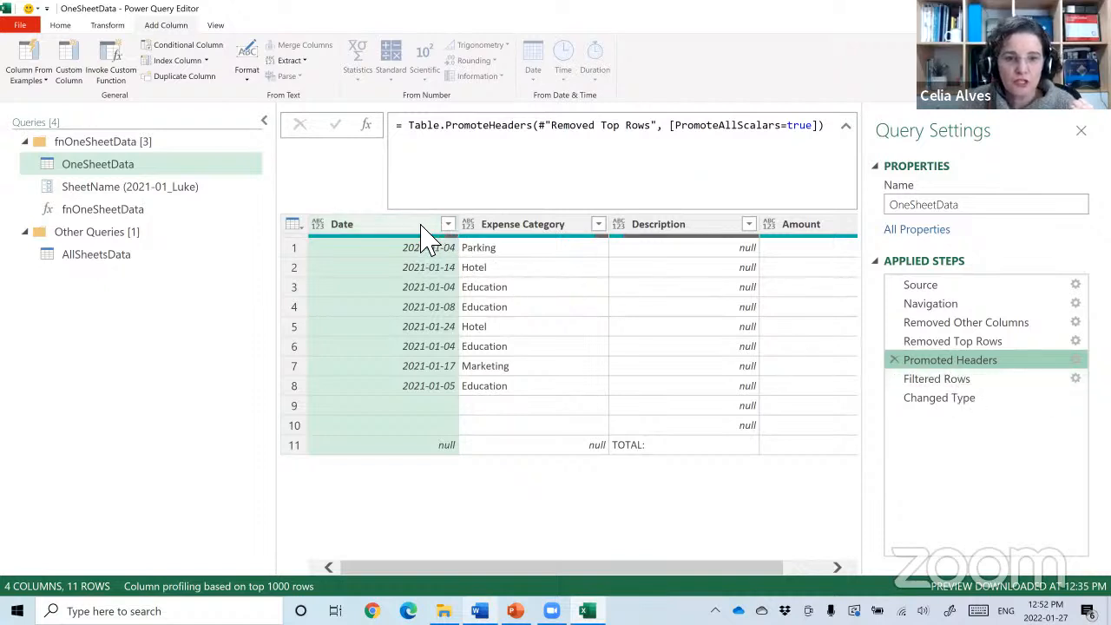
click(108, 26)
click(61, 25)
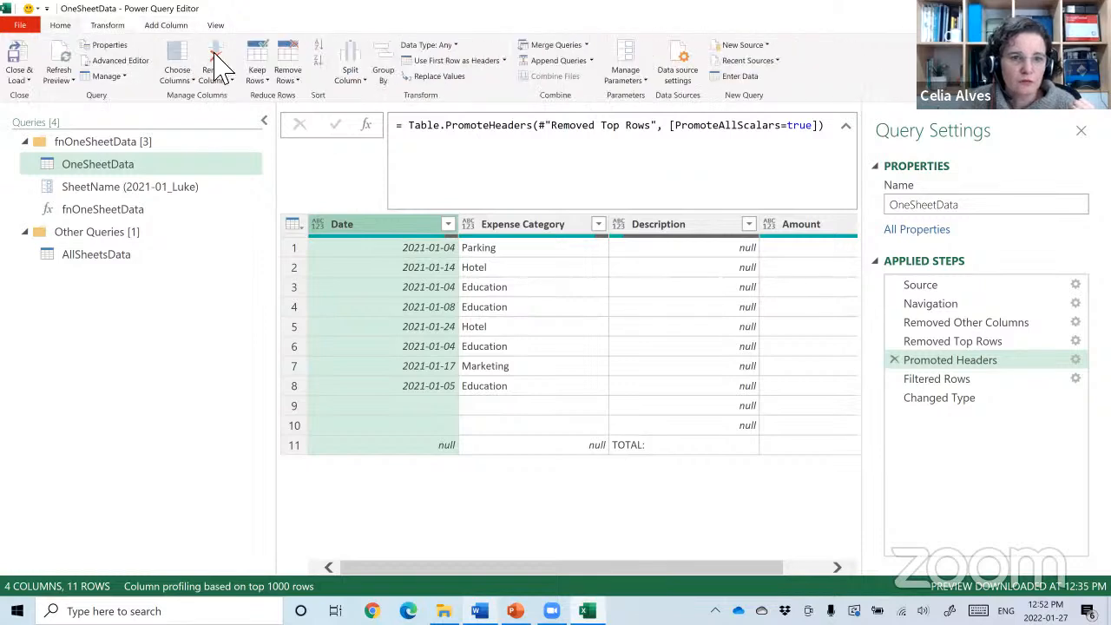
click(293, 80)
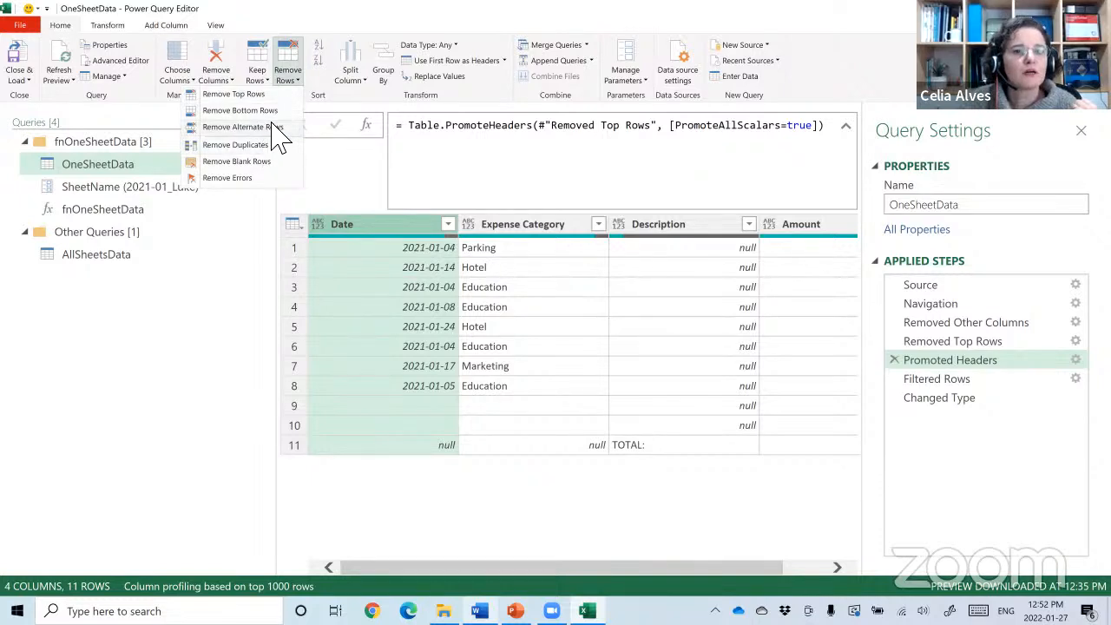
click(363, 239)
right_click(363, 239)
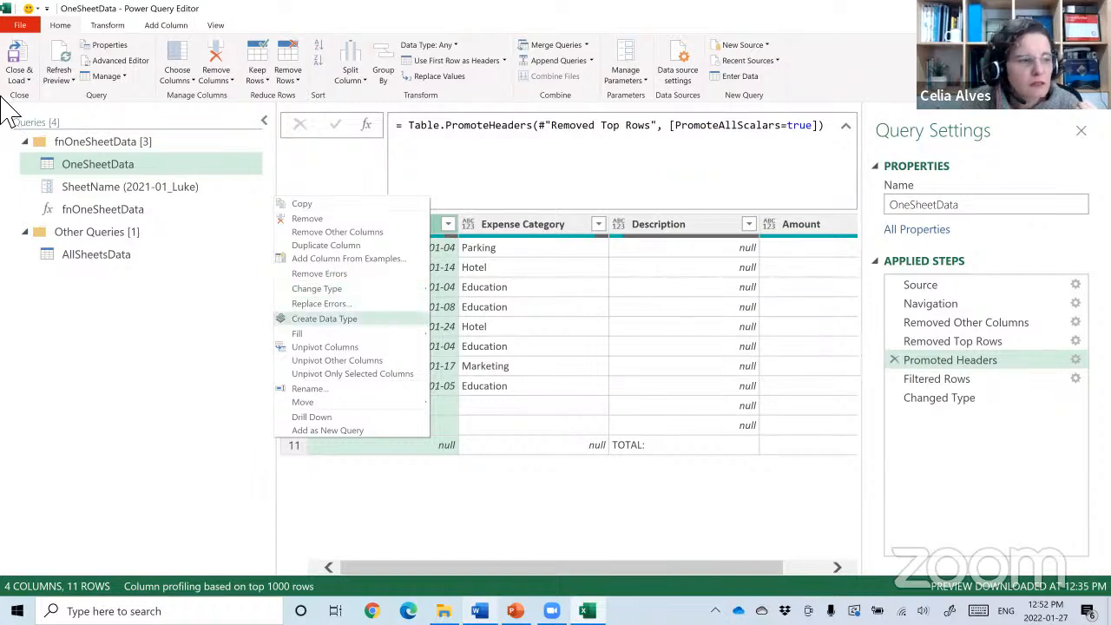
click(447, 225)
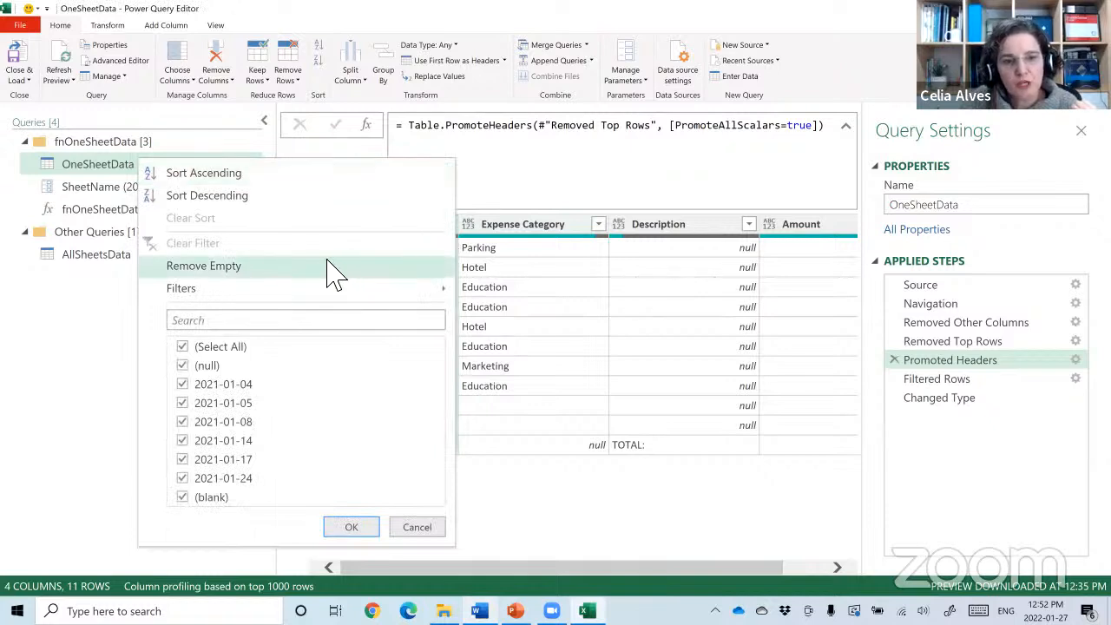
click(559, 503)
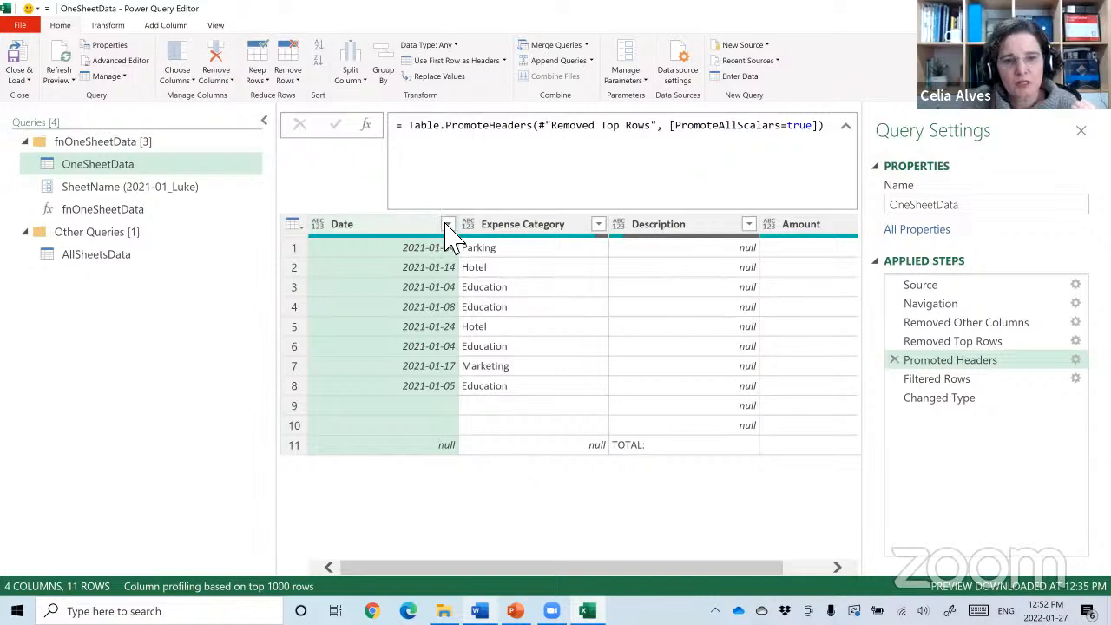
Insert a Remove Empty filter on the Date column of OneSheetData directly after the Promoted Headers step.
click(448, 224)
click(240, 304)
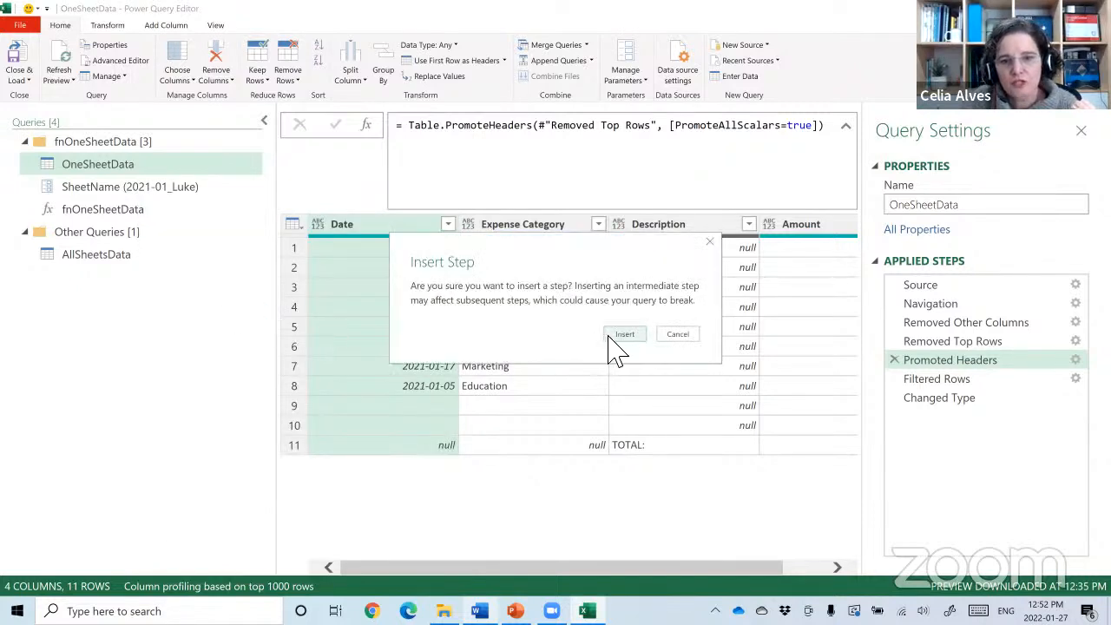
click(625, 335)
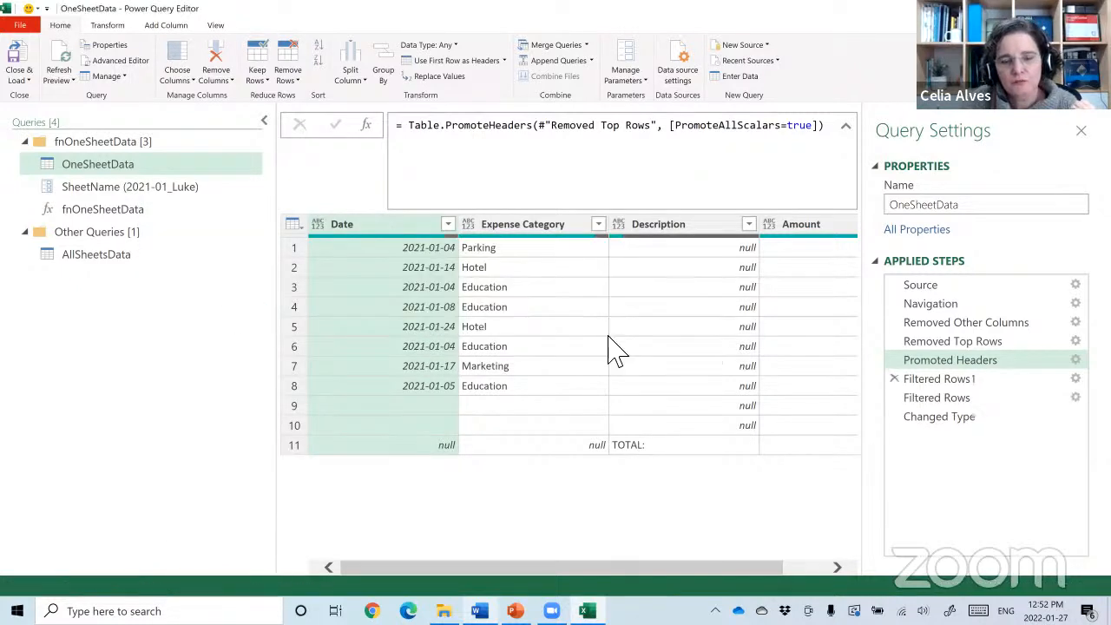
Delete the original Filtered Rows step that only excludes null dates from OneSheetData, and check the formula of Filtered Rows1.
click(933, 399)
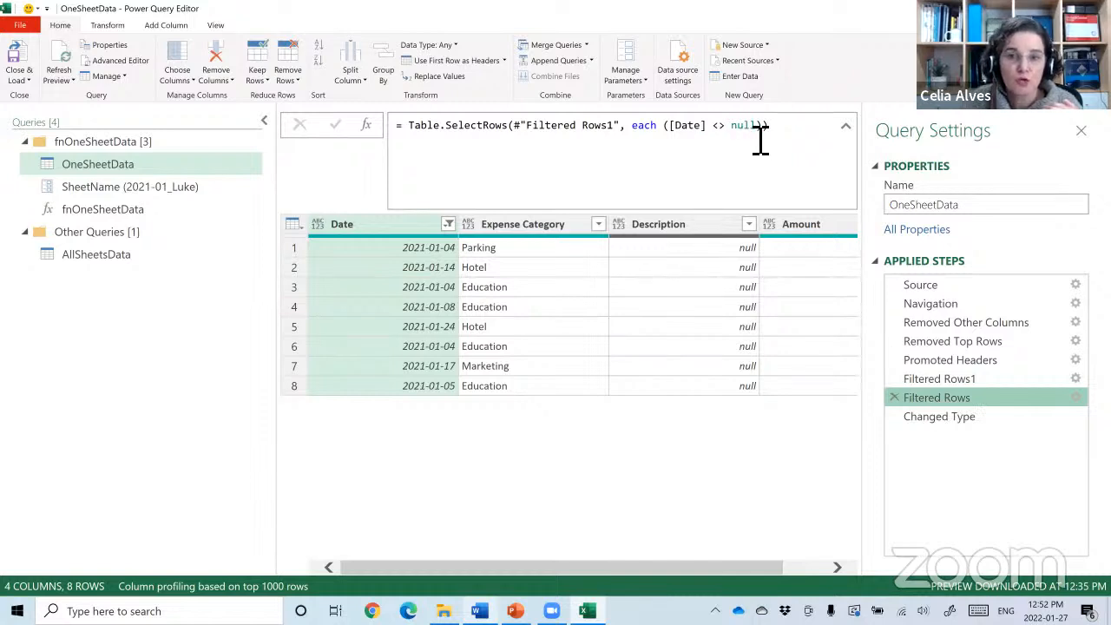
click(894, 398)
click(626, 334)
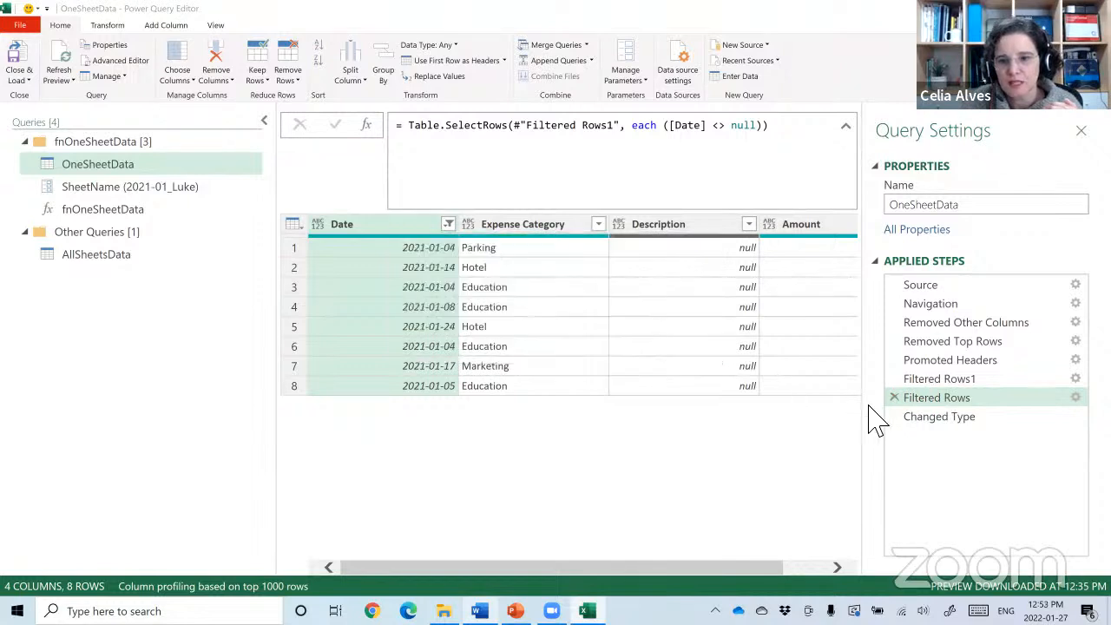
click(934, 408)
click(933, 382)
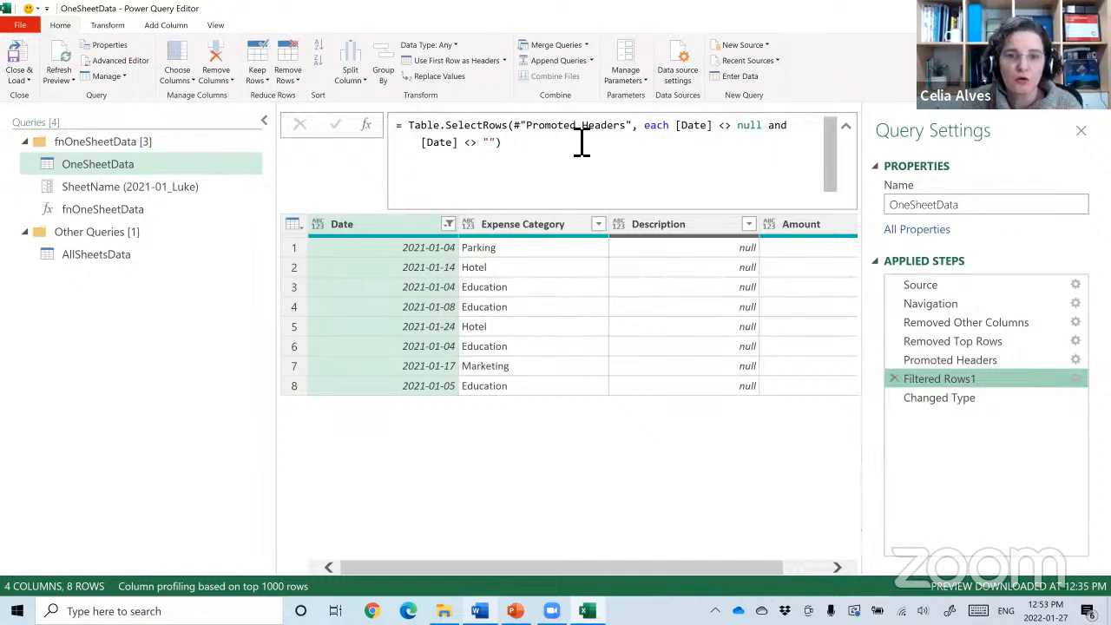
Check the empty-text condition in the Filtered Rows1 formula, and preview the nested Sheet Data tables in the first four rows of AllSheetsData.
double_click(493, 144)
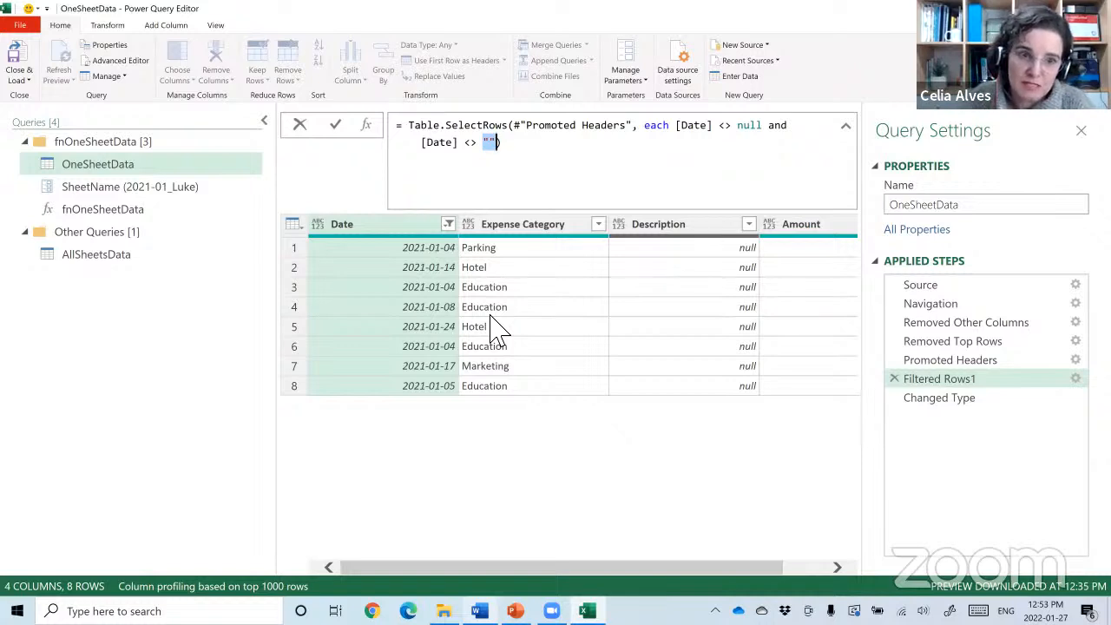
click(145, 167)
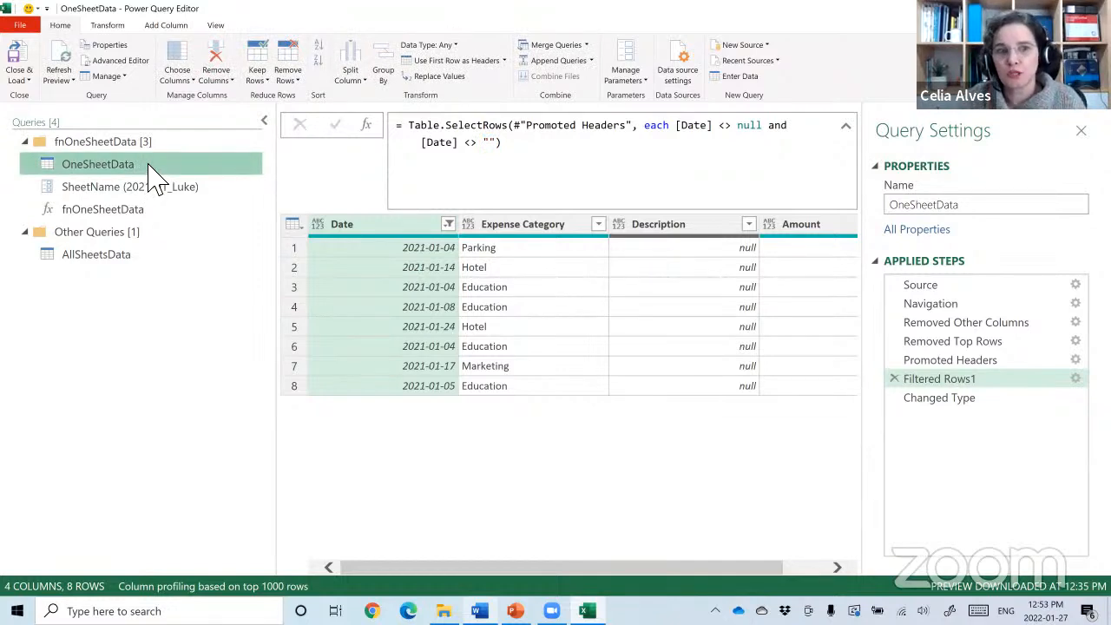
click(137, 260)
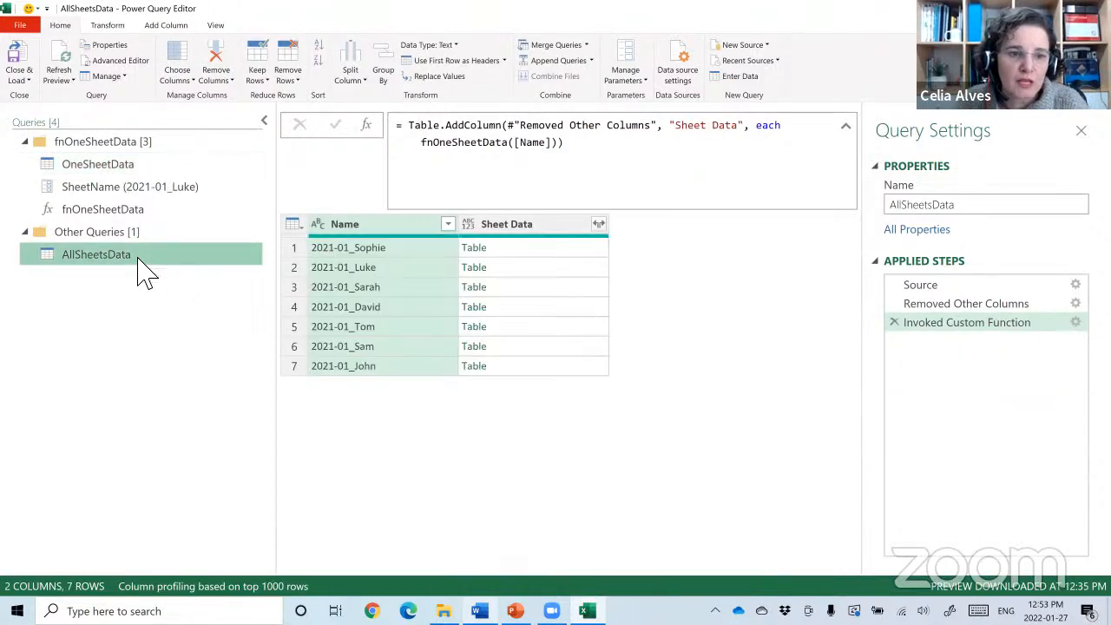
click(535, 252)
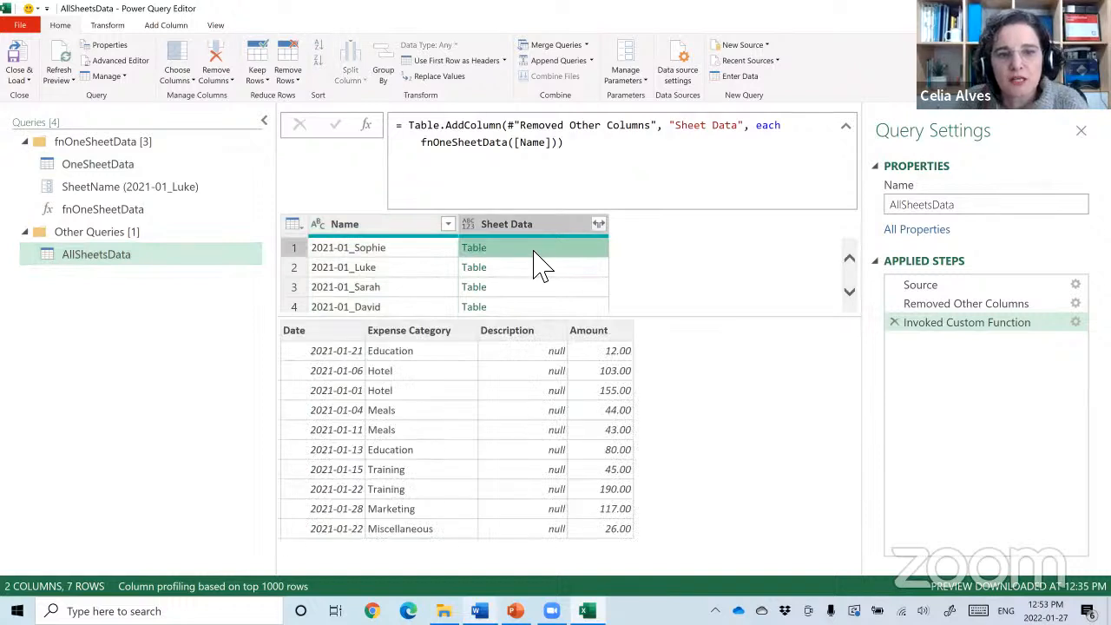
click(534, 267)
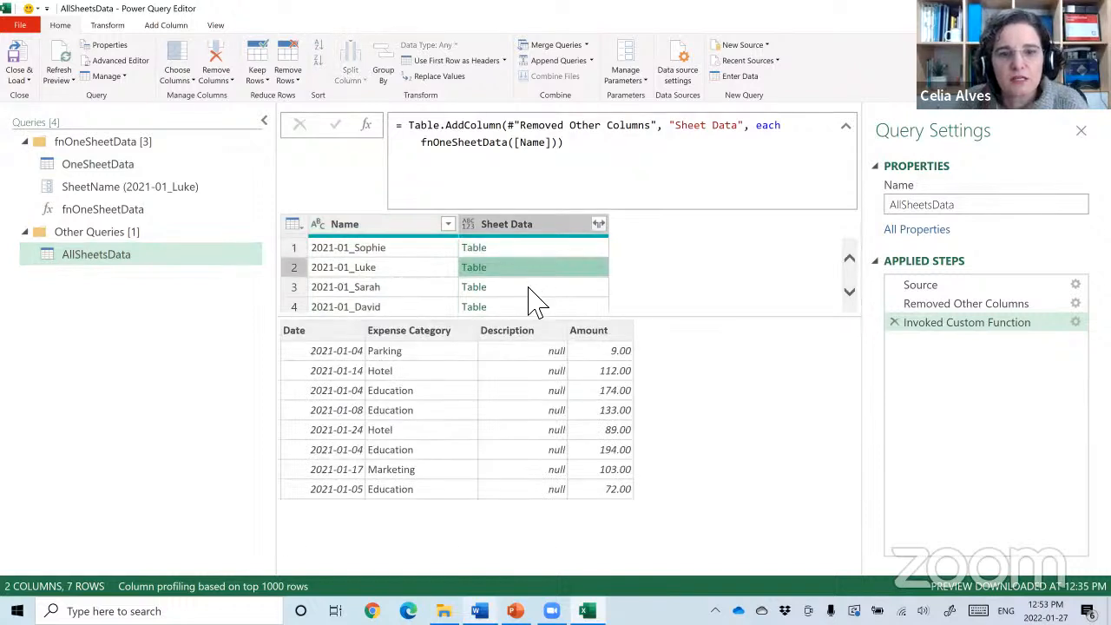
click(527, 293)
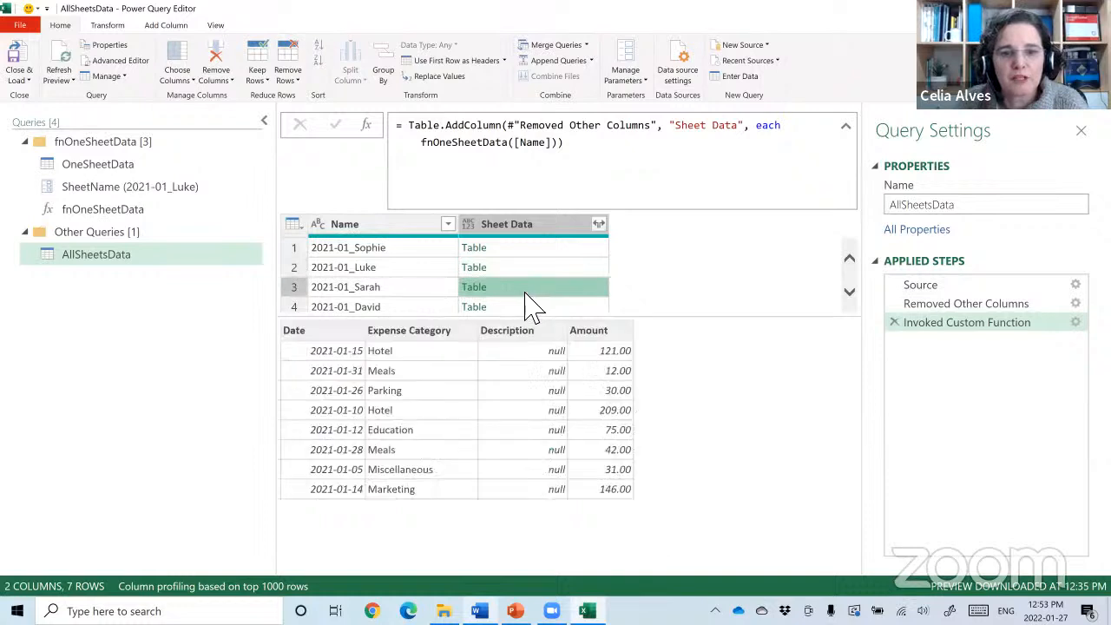
click(524, 307)
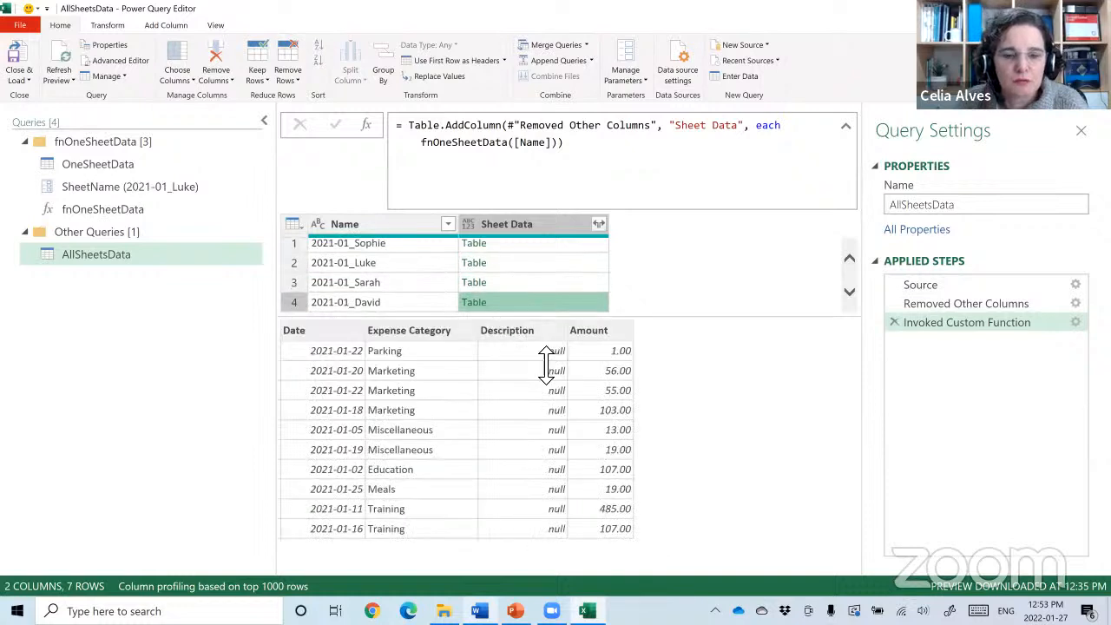
scroll(536, 260, up, 1)
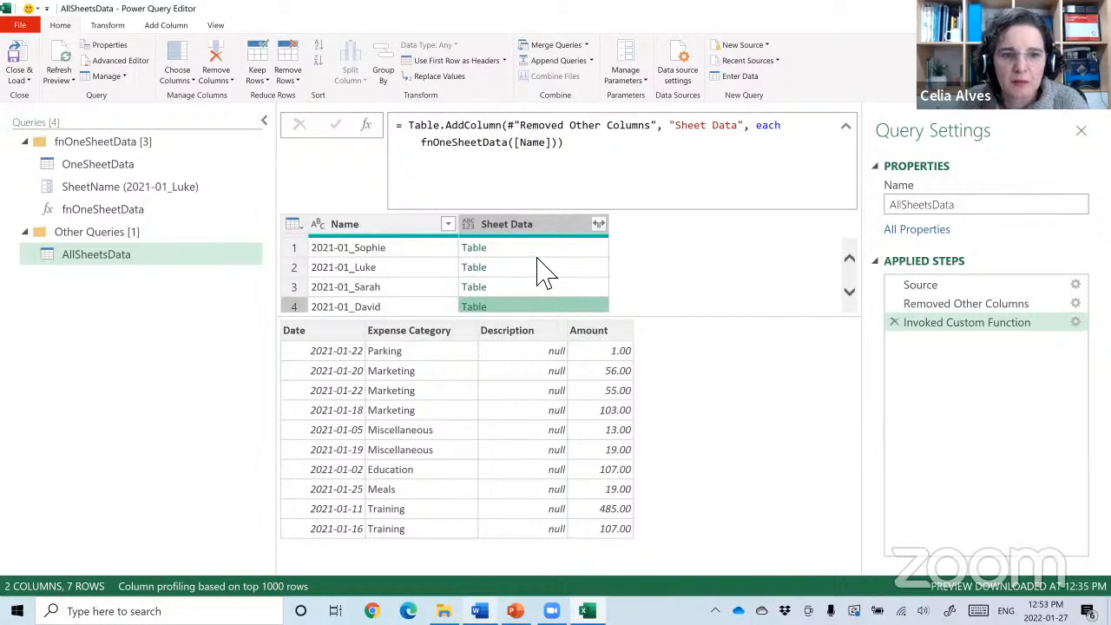
Expand the Sheet Data column into Date, Expense Category, Description and Amount without using the original column name as prefix.
click(538, 225)
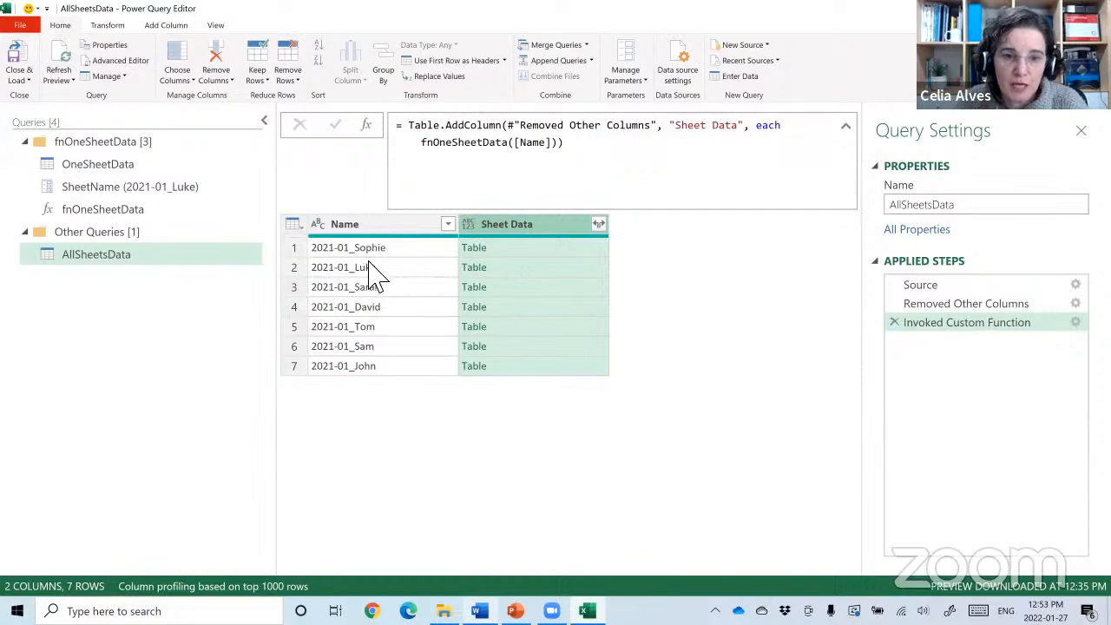
click(599, 225)
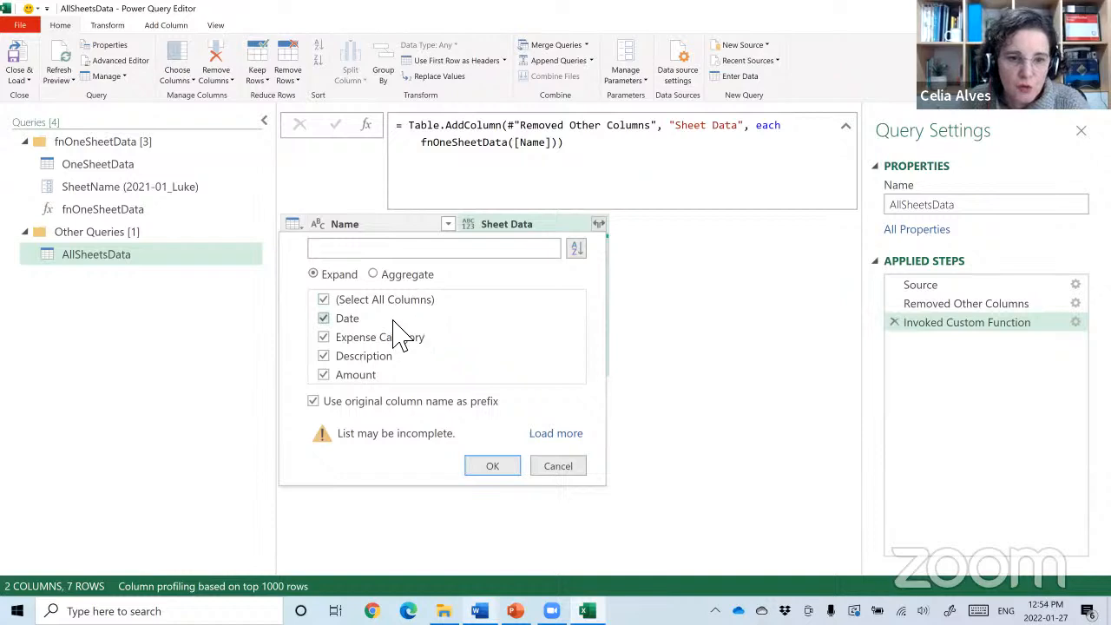
click(314, 402)
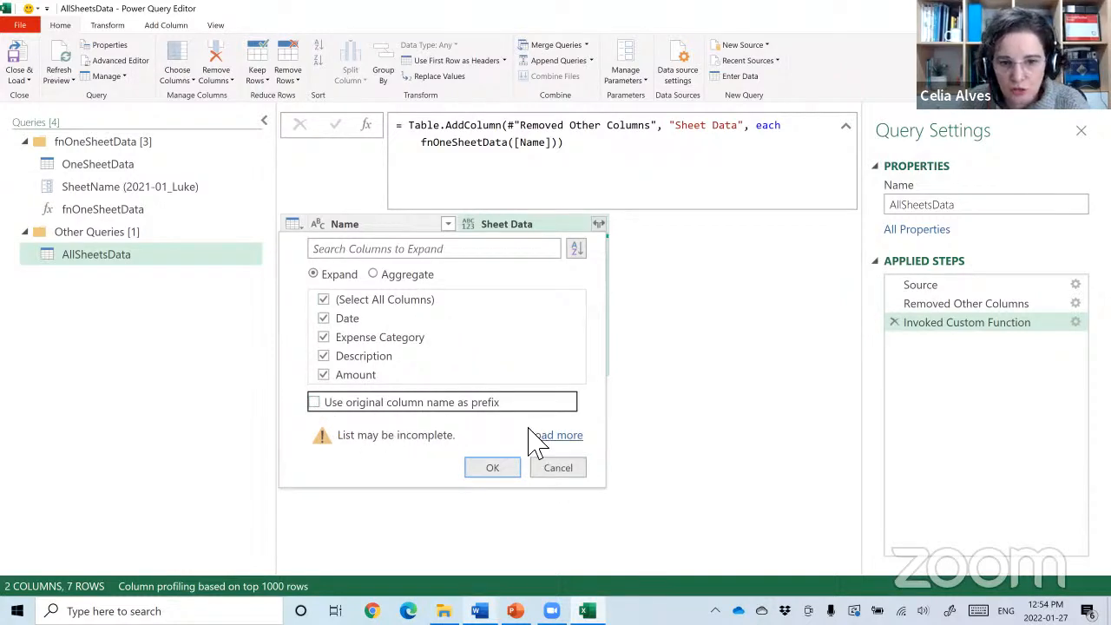
click(487, 471)
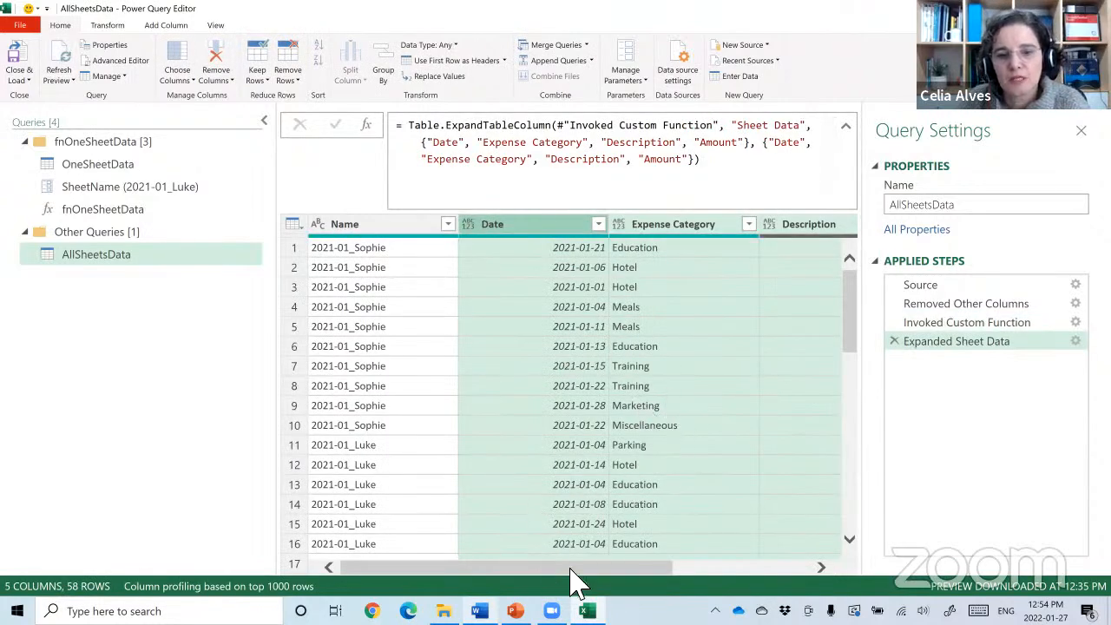
mouse_move(571, 570)
mouse_down()
mouse_move(720, 570)
mouse_move(571, 570)
mouse_up()
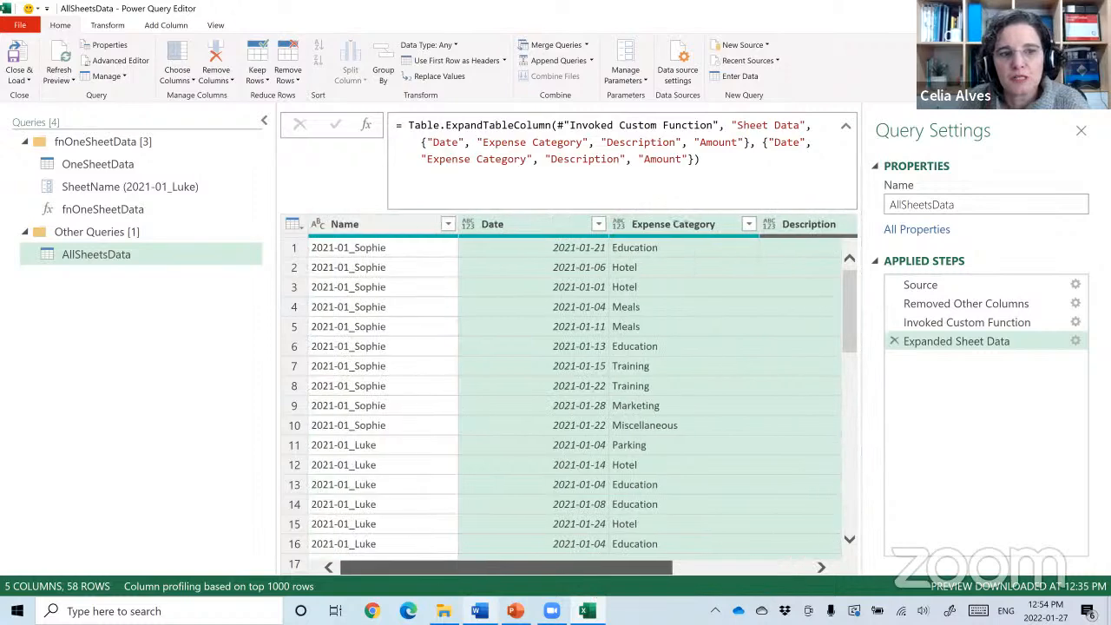
click(265, 121)
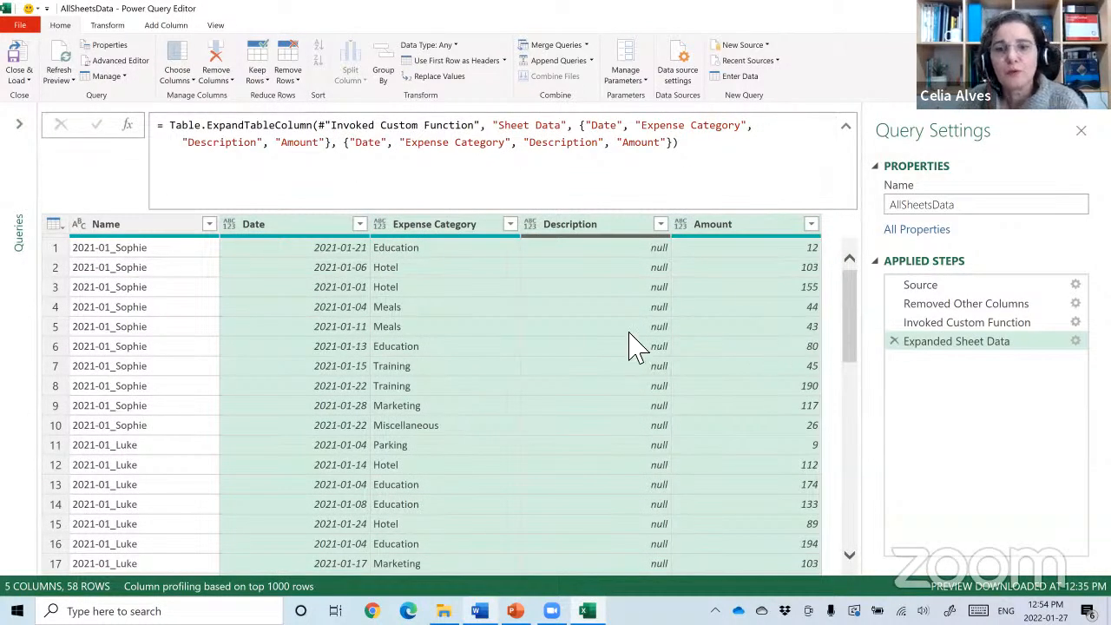
Detect the data types of all columns in AllSheetsData.
click(143, 227)
key(ctrl+a)
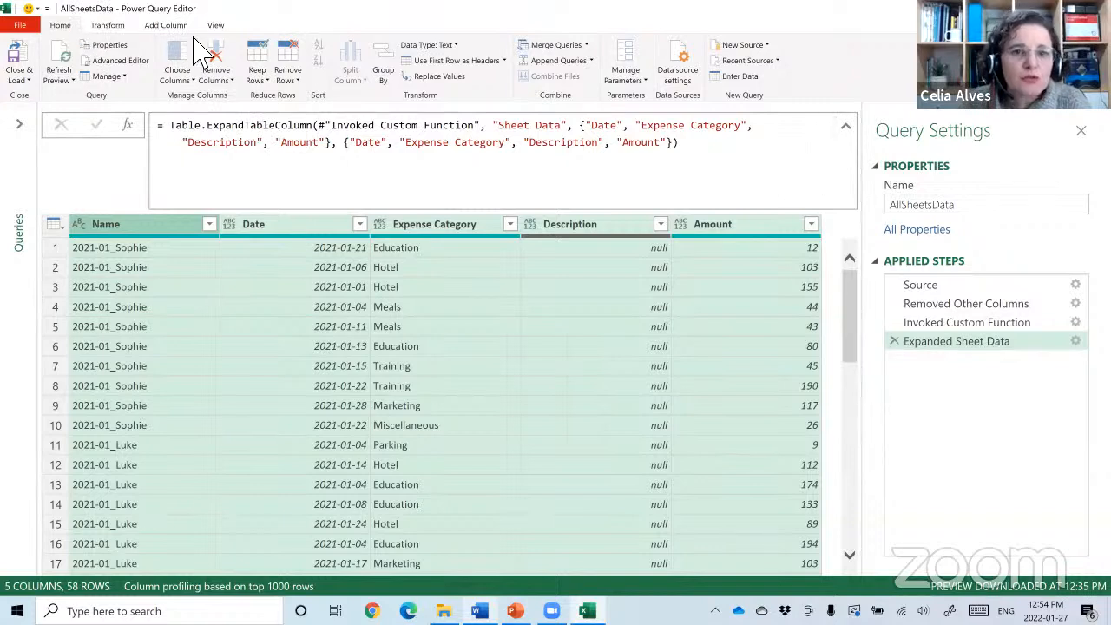
click(111, 26)
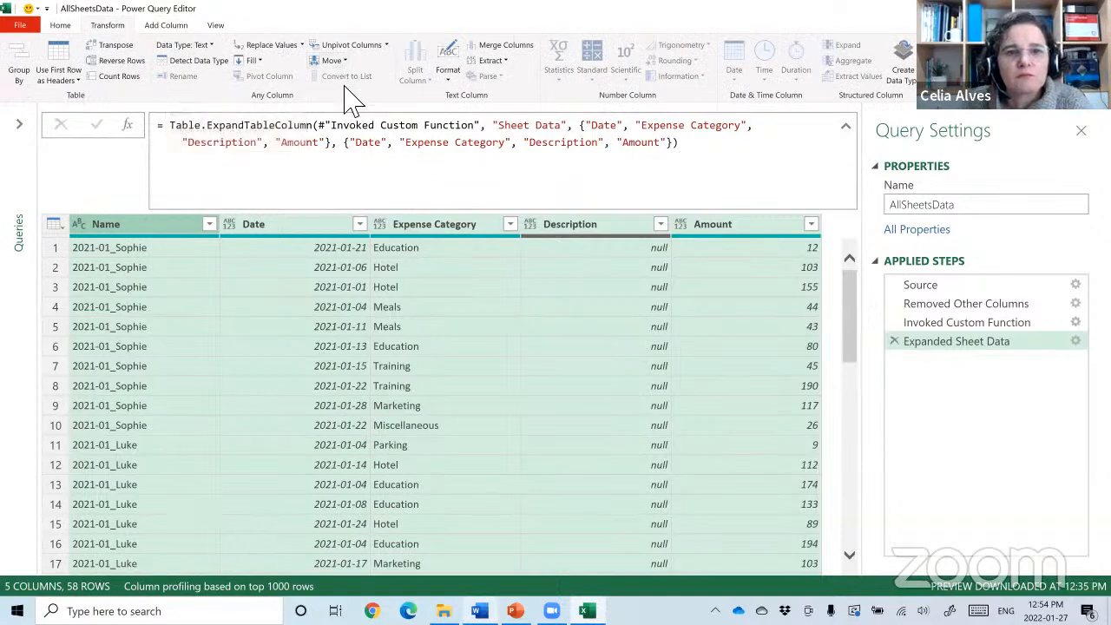
click(199, 61)
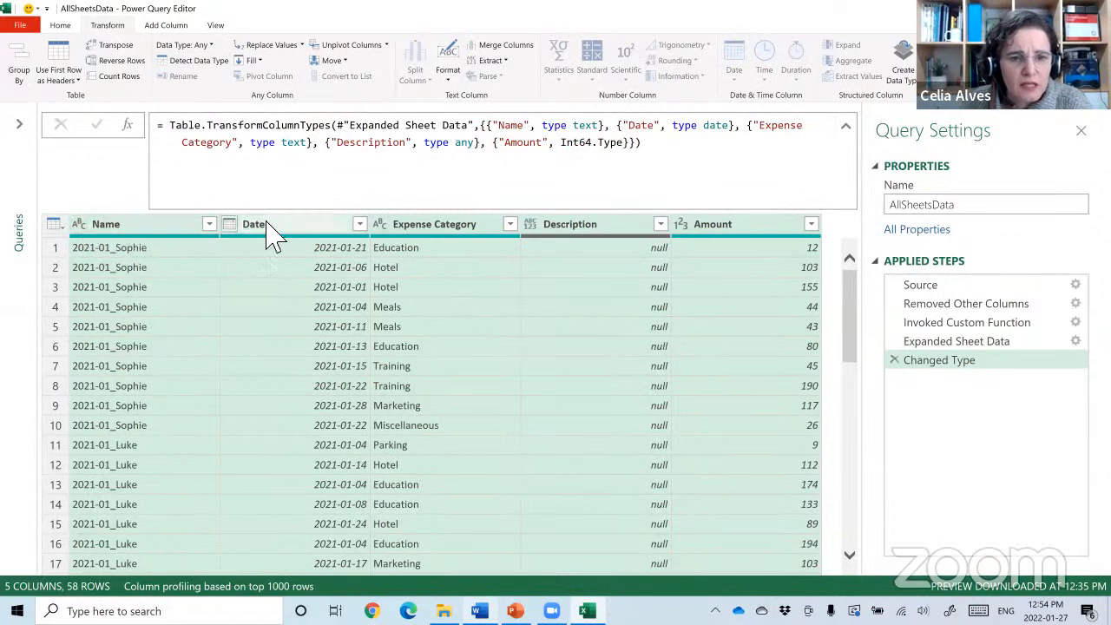
Set the data type of the Amount column to Currency, replacing the current type conversion.
click(681, 225)
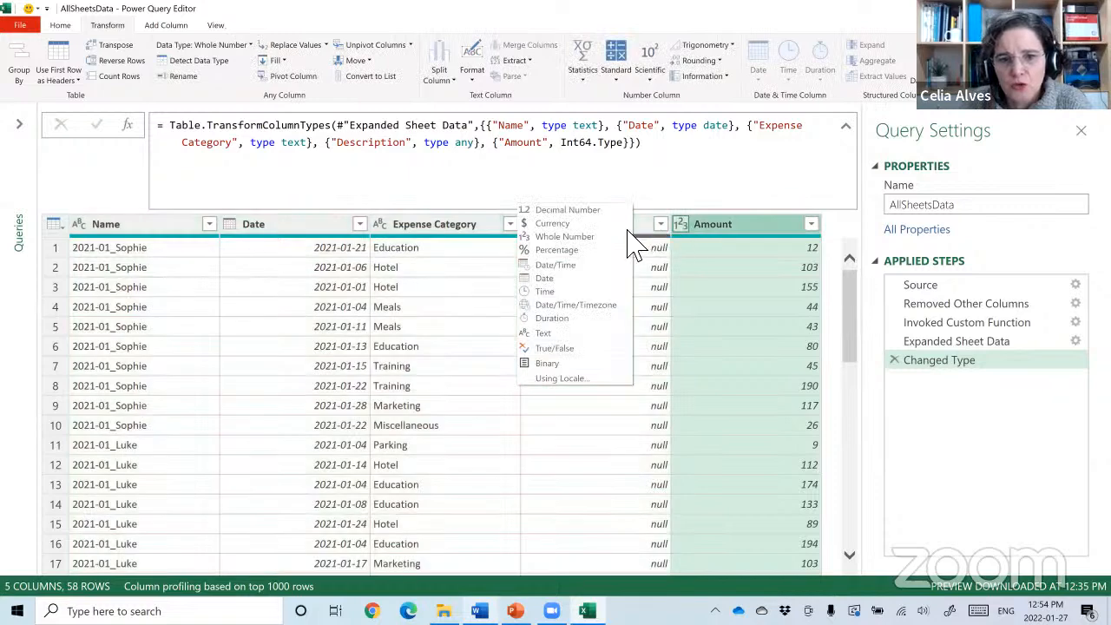
click(586, 232)
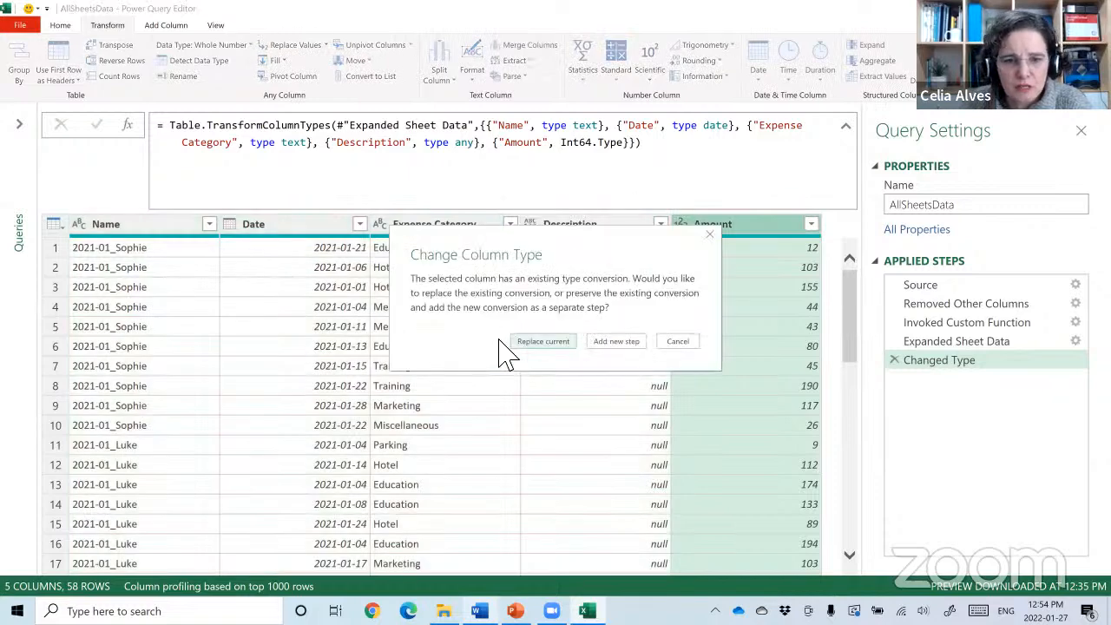
click(538, 345)
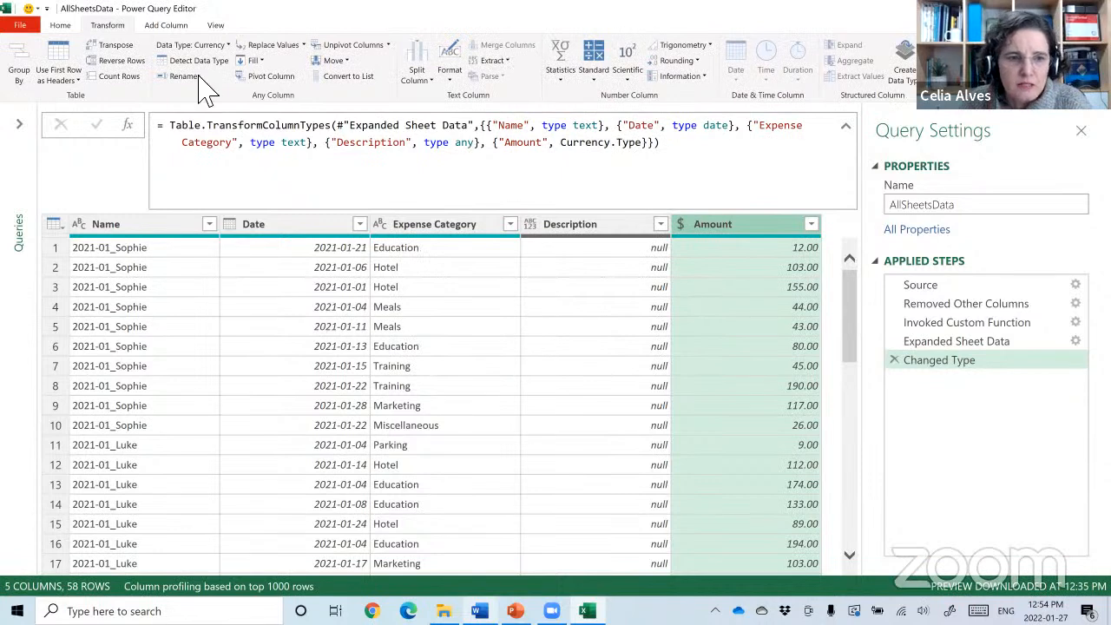
Close the query editor and load all queries to the workbook as Only Create Connection.
click(60, 26)
click(17, 80)
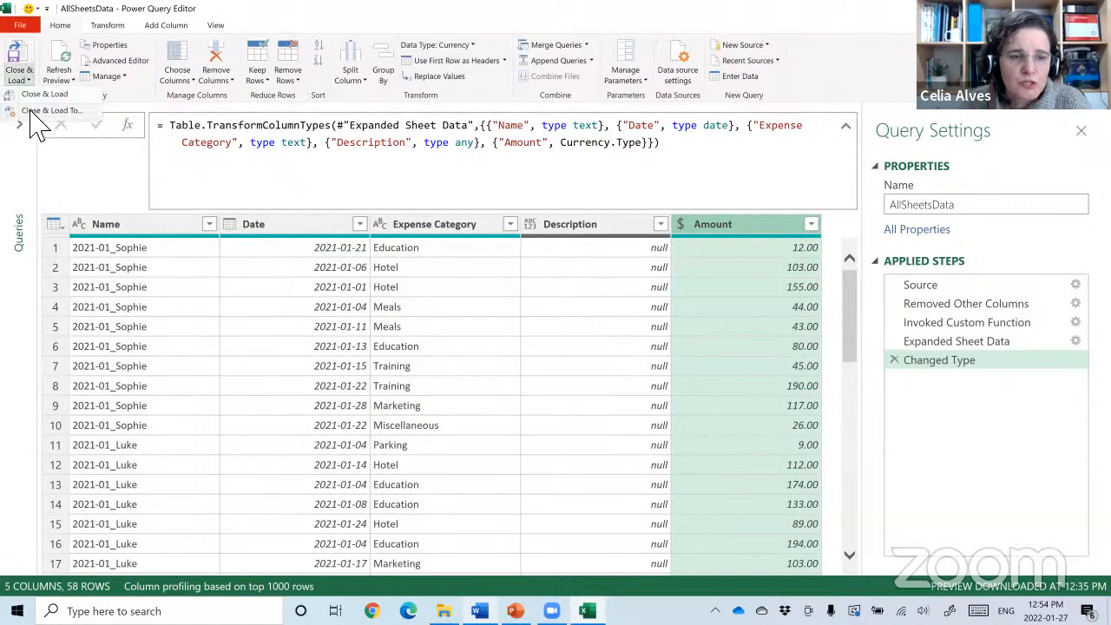
click(34, 111)
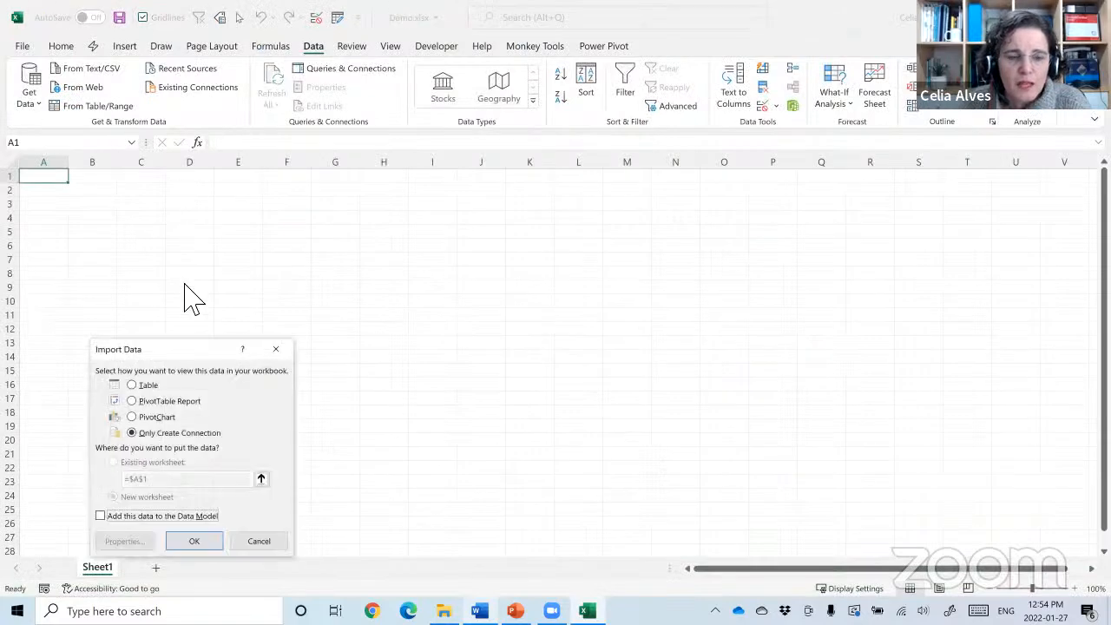
drag(182, 356, 406, 246)
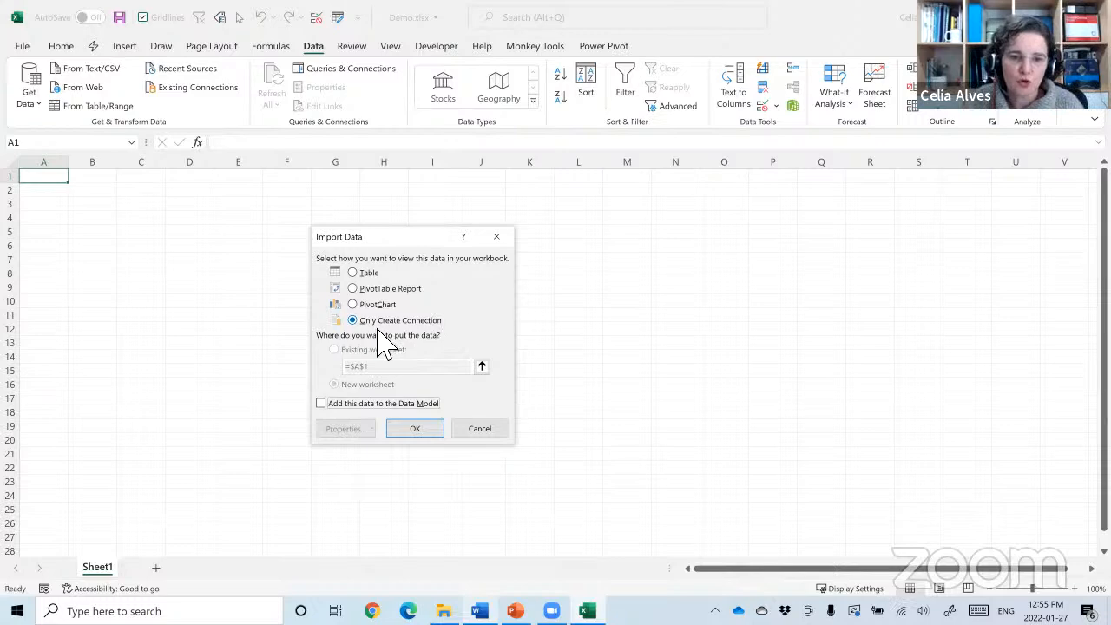
click(415, 429)
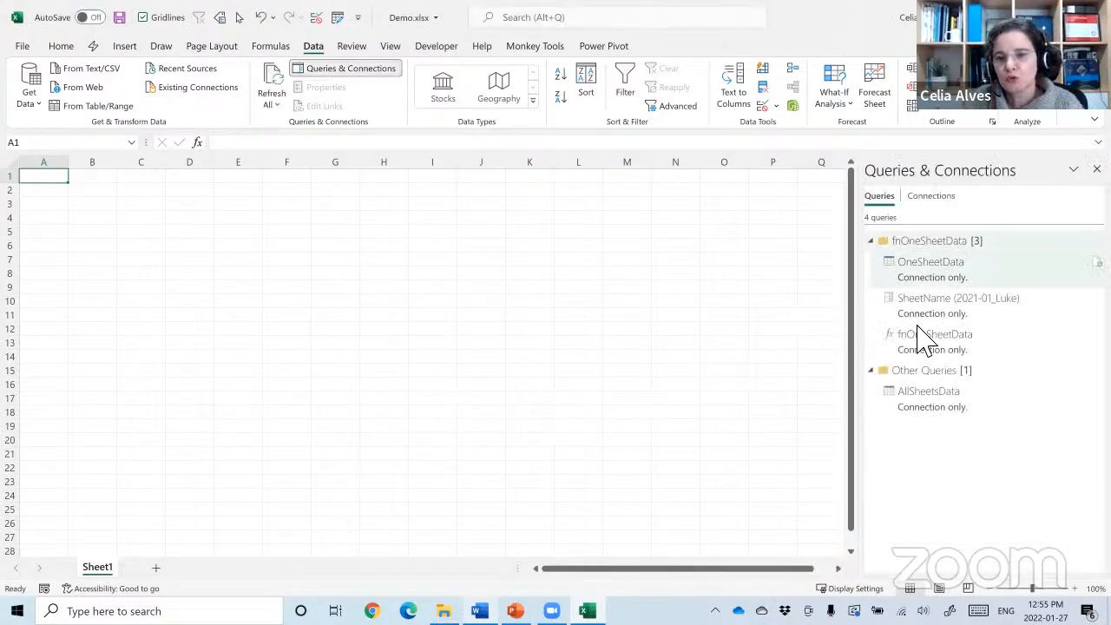
Open the available actions for the AllSheetsData query in the workbook's query list.
click(937, 412)
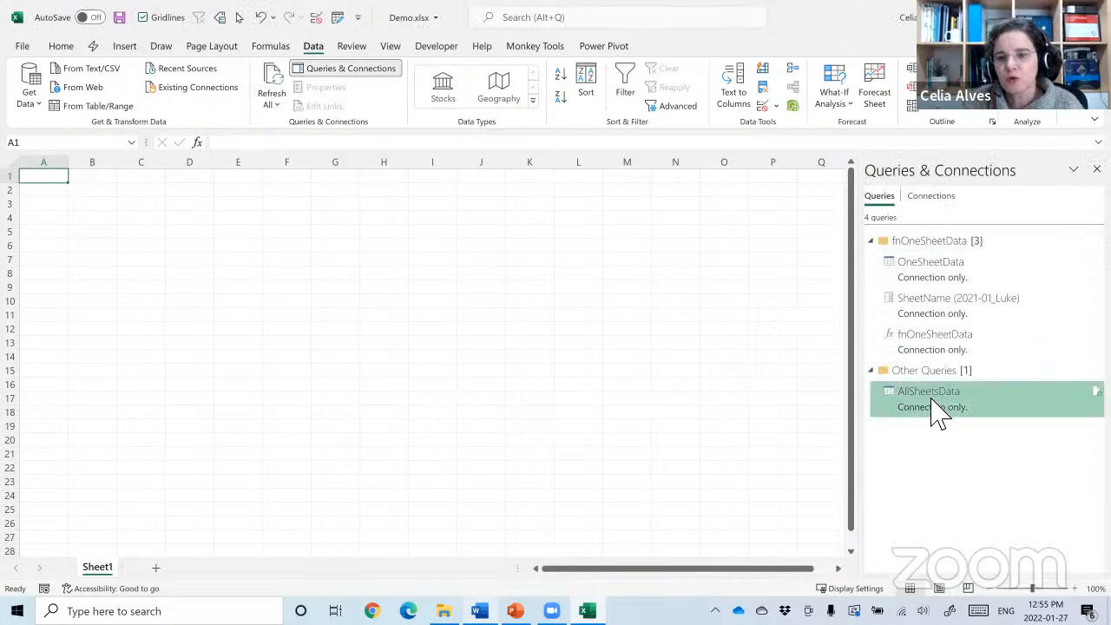
right_click(937, 413)
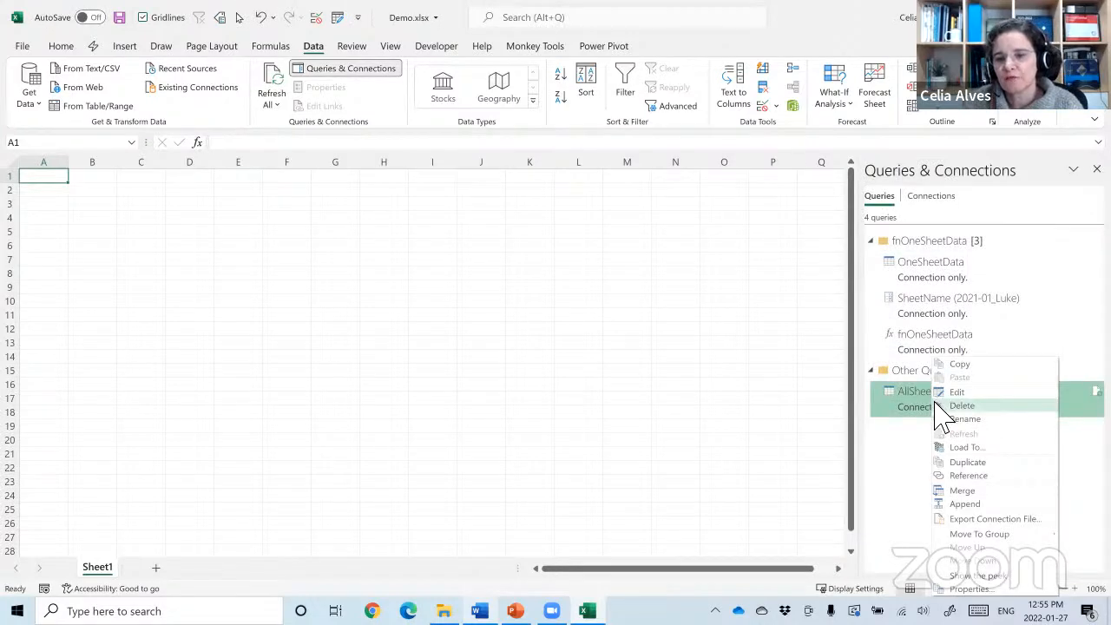
Load the AllSheetsData query as a table into the existing worksheet at cell A1.
click(956, 448)
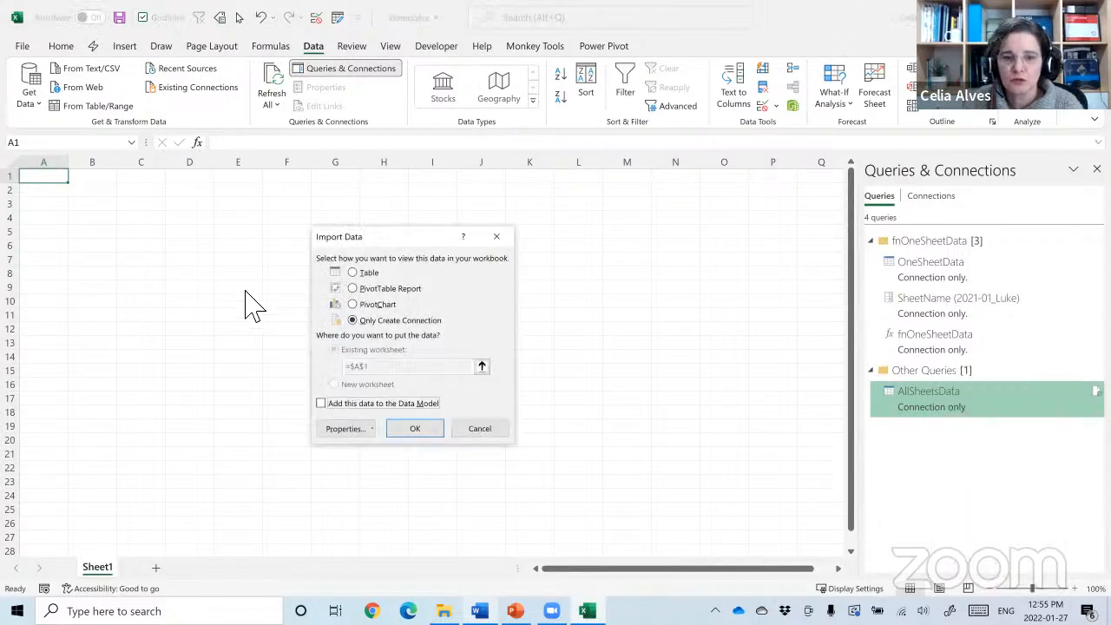
click(353, 272)
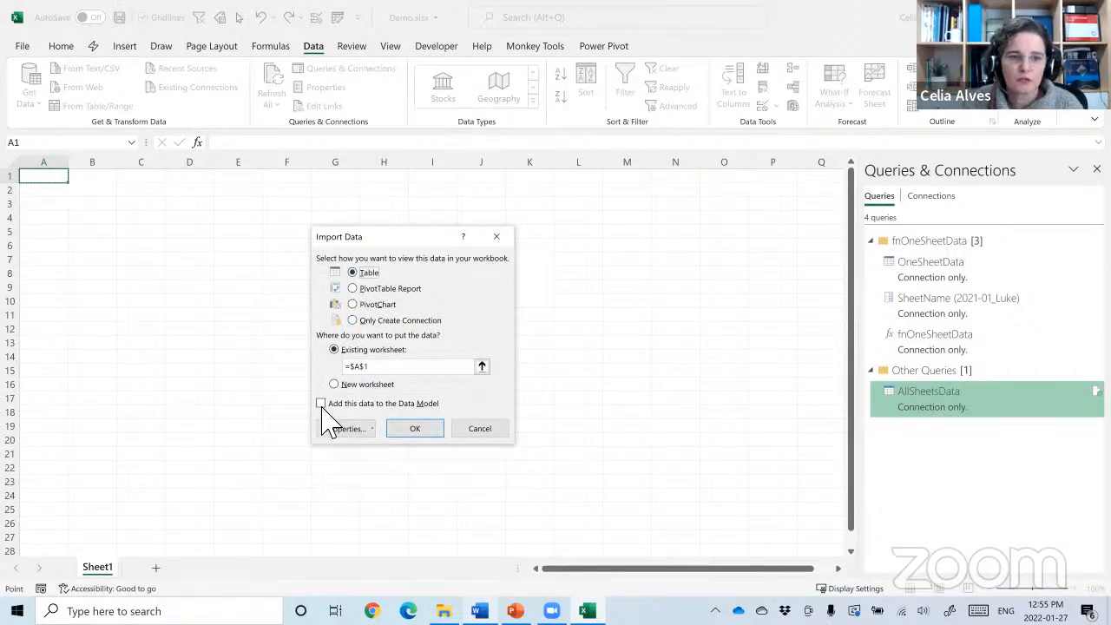
click(413, 429)
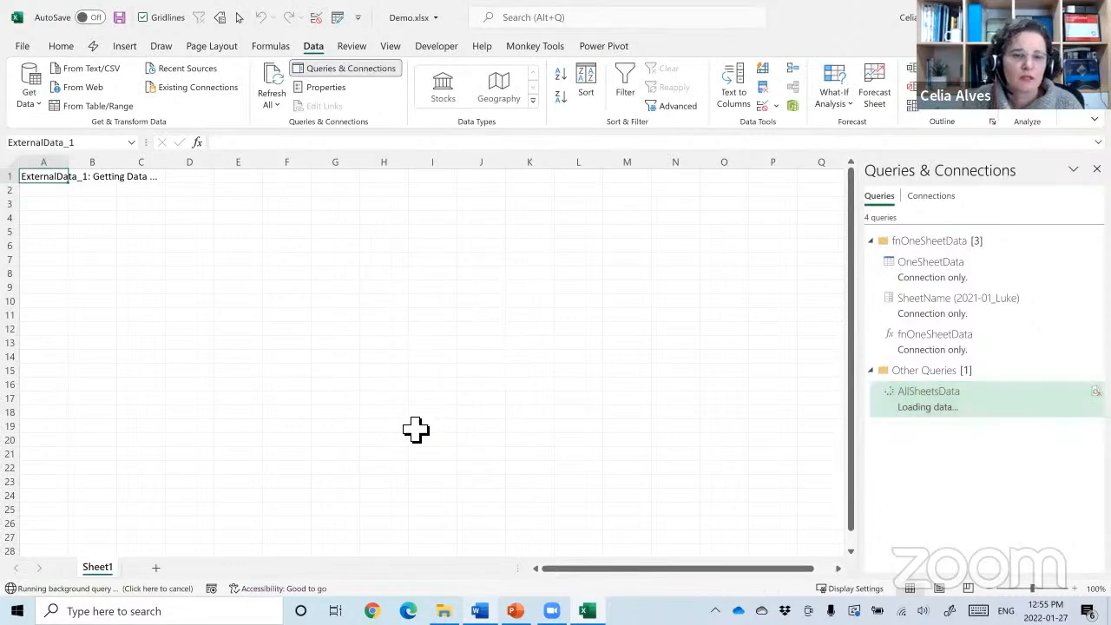
Look through the rows of the loaded AllSheetsData table and save the workbook.
click(148, 234)
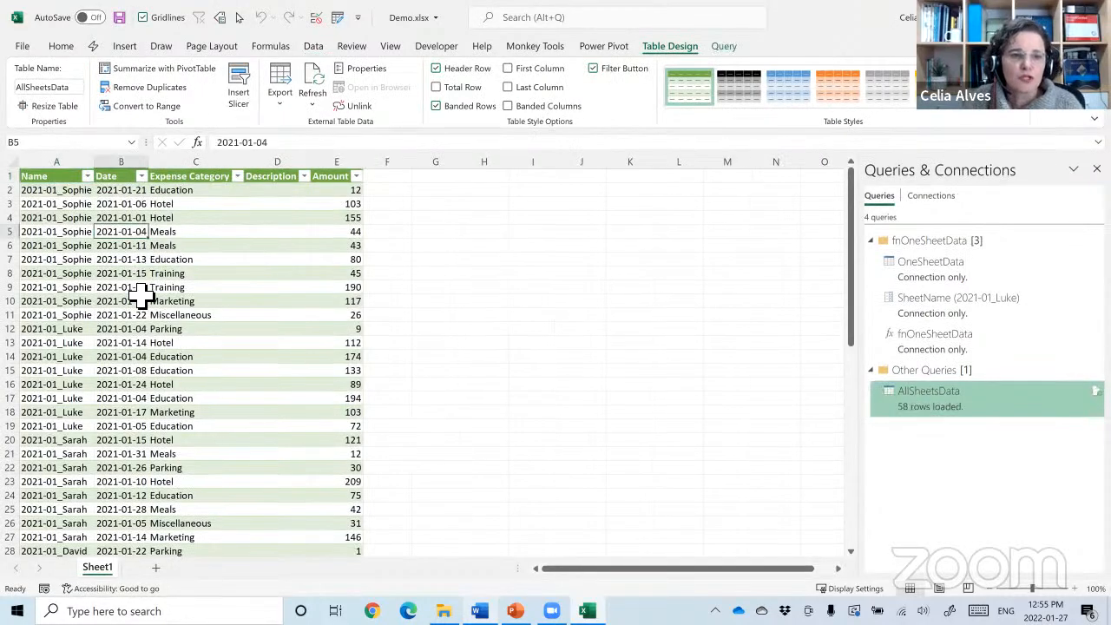
scroll(154, 332, down, 3)
scroll(152, 335, down, 3)
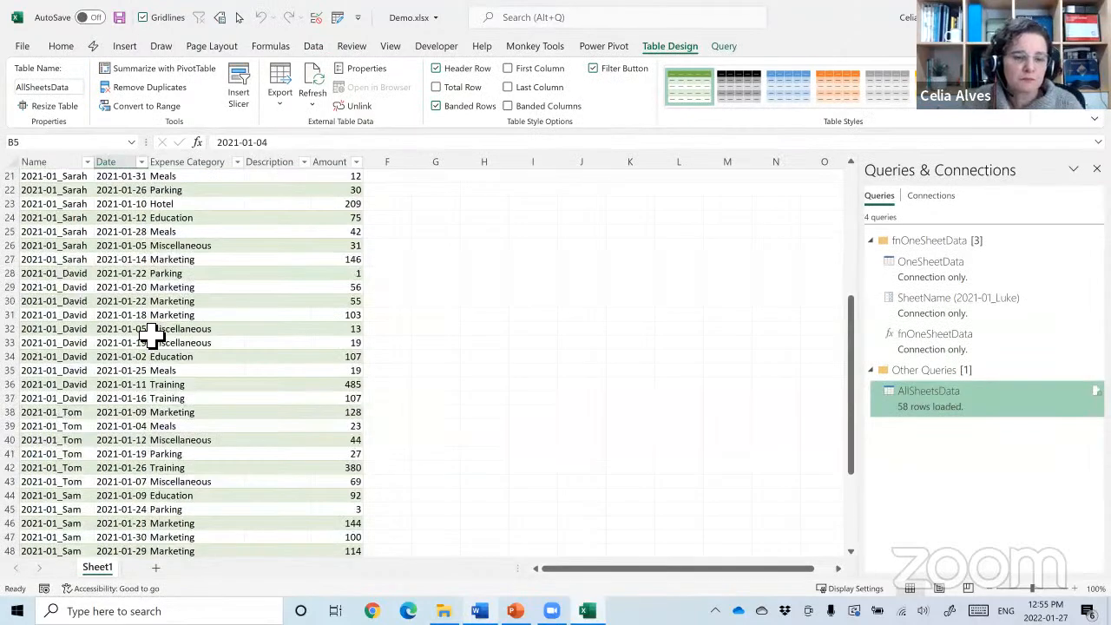
scroll(149, 336, up, 3)
scroll(149, 335, up, 5)
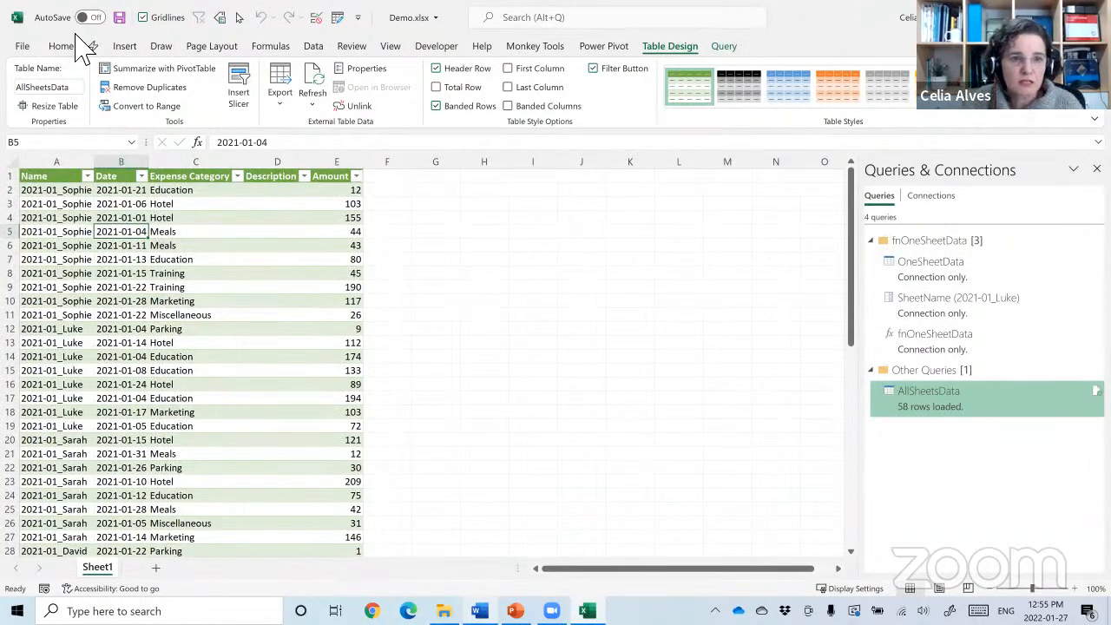
click(119, 18)
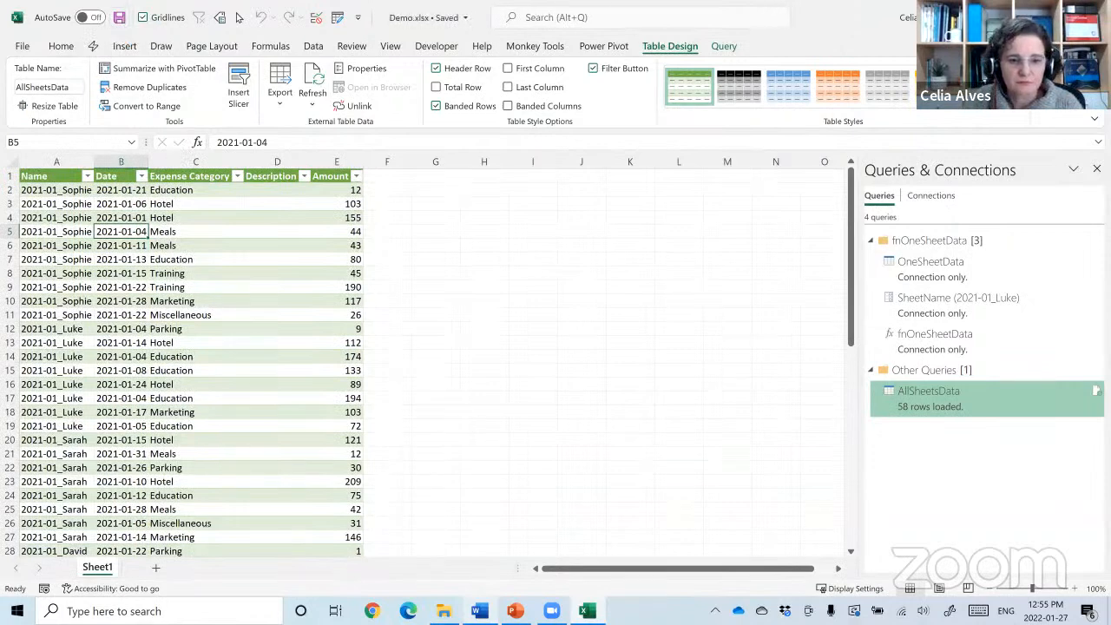
Open the source workbook EXPENSE SHEETS.xlsx from the Consolidate Sheets from Workbook folder in File Explorer.
click(443, 610)
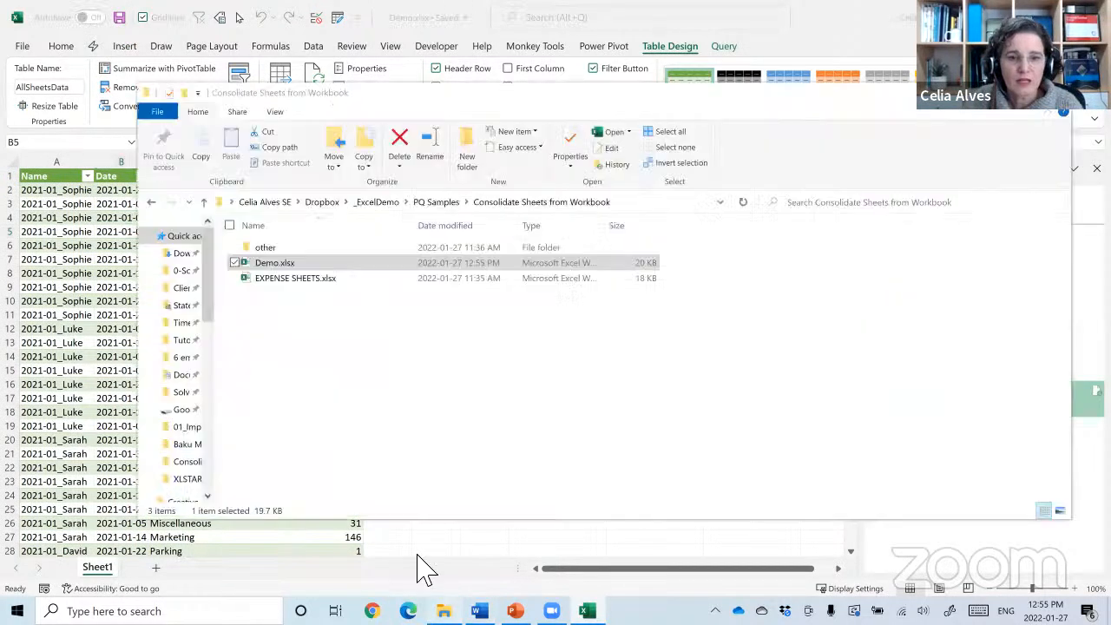
click(314, 340)
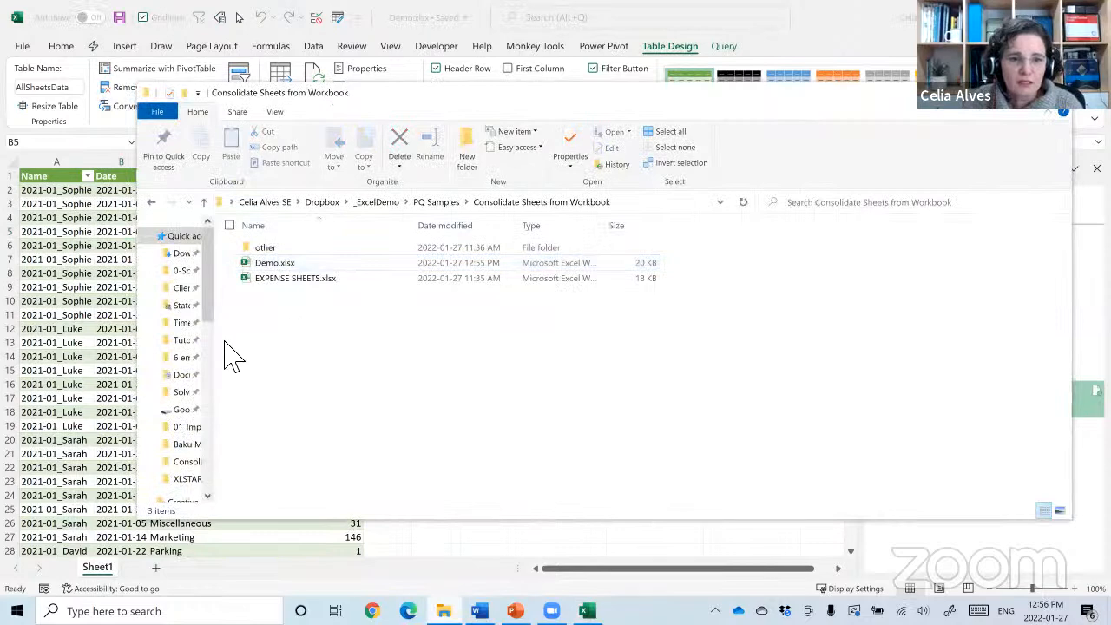
scroll(217, 360, down, 5)
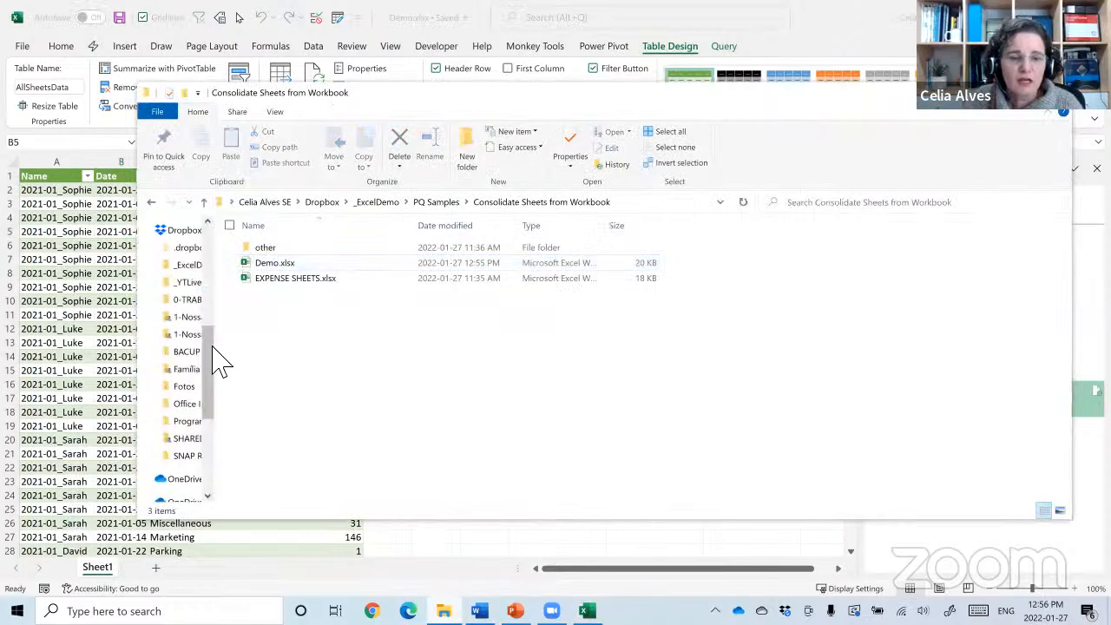
click(284, 286)
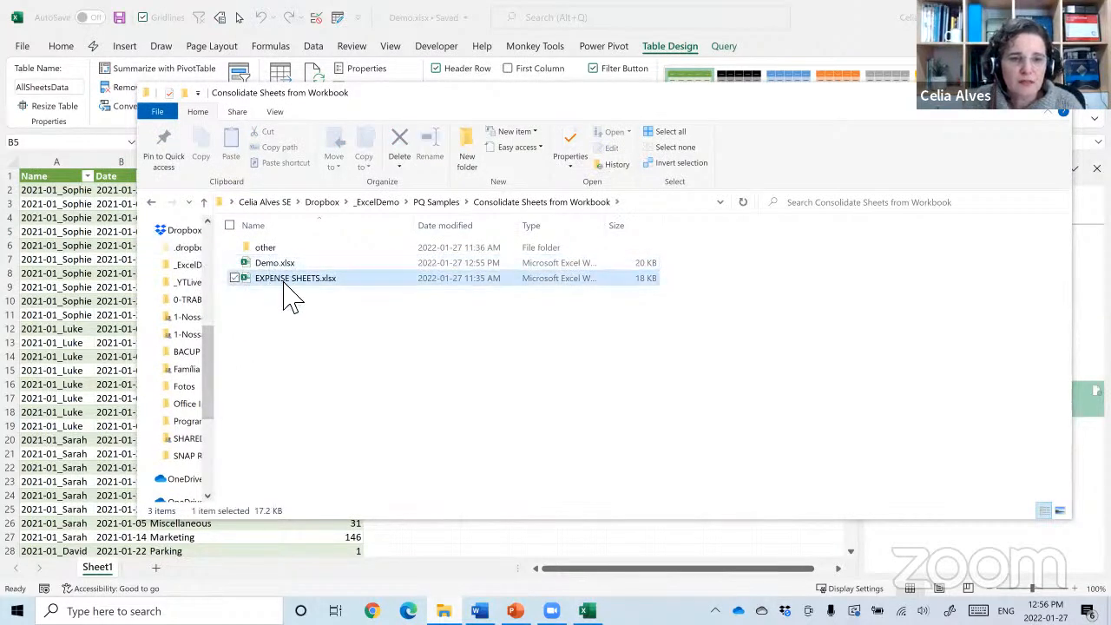
double_click(291, 279)
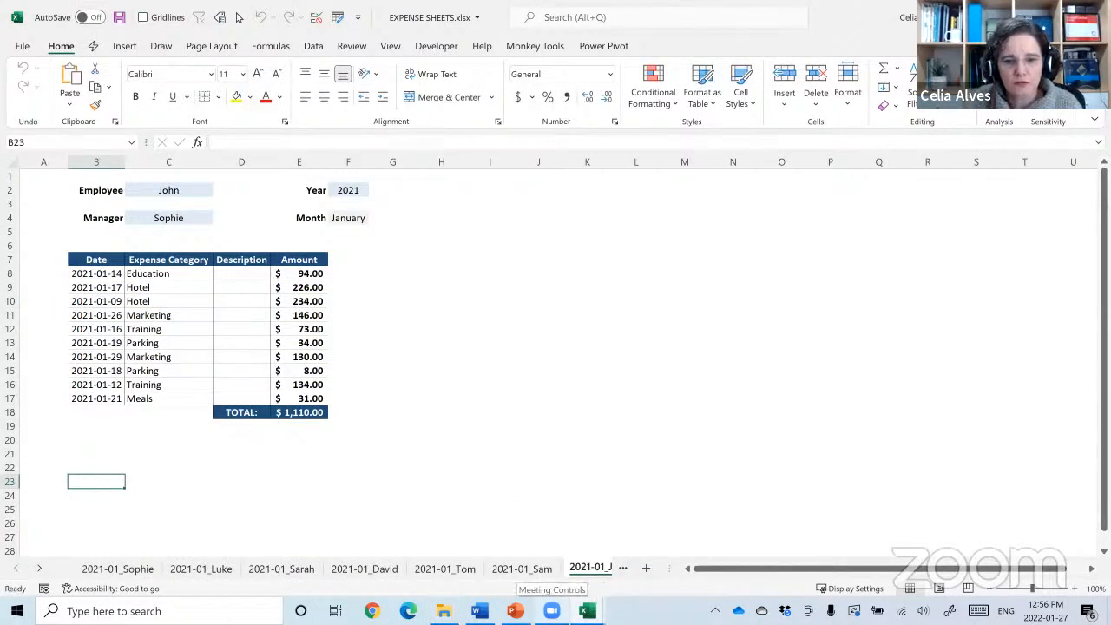
Create a copy of the last employee's expense sheet and place it at the end of the workbook.
right_click(598, 567)
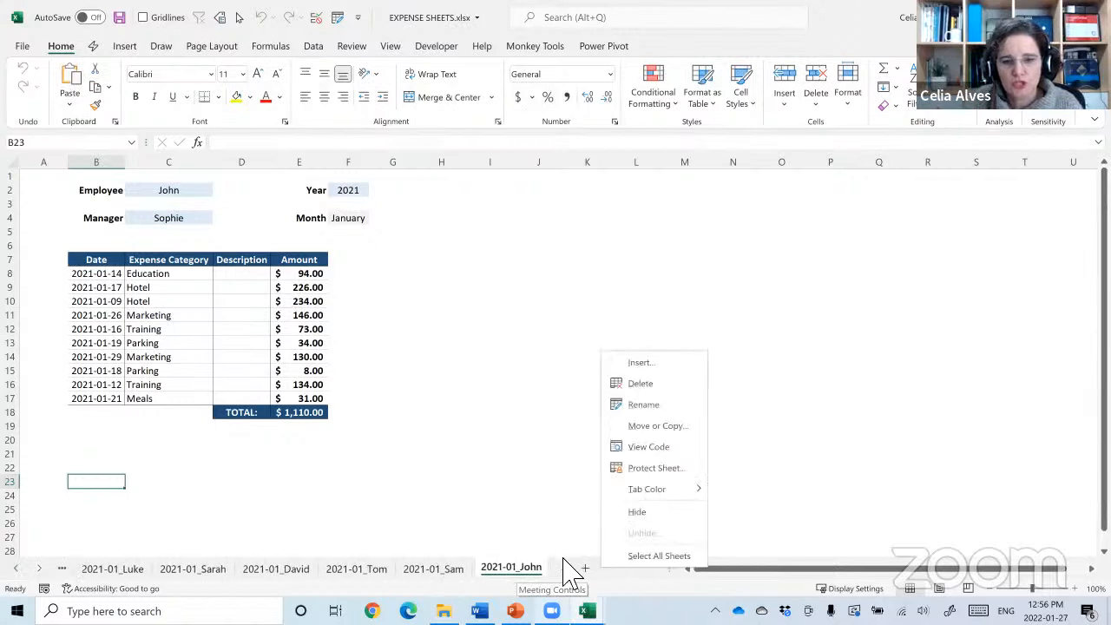
click(509, 570)
right_click(509, 570)
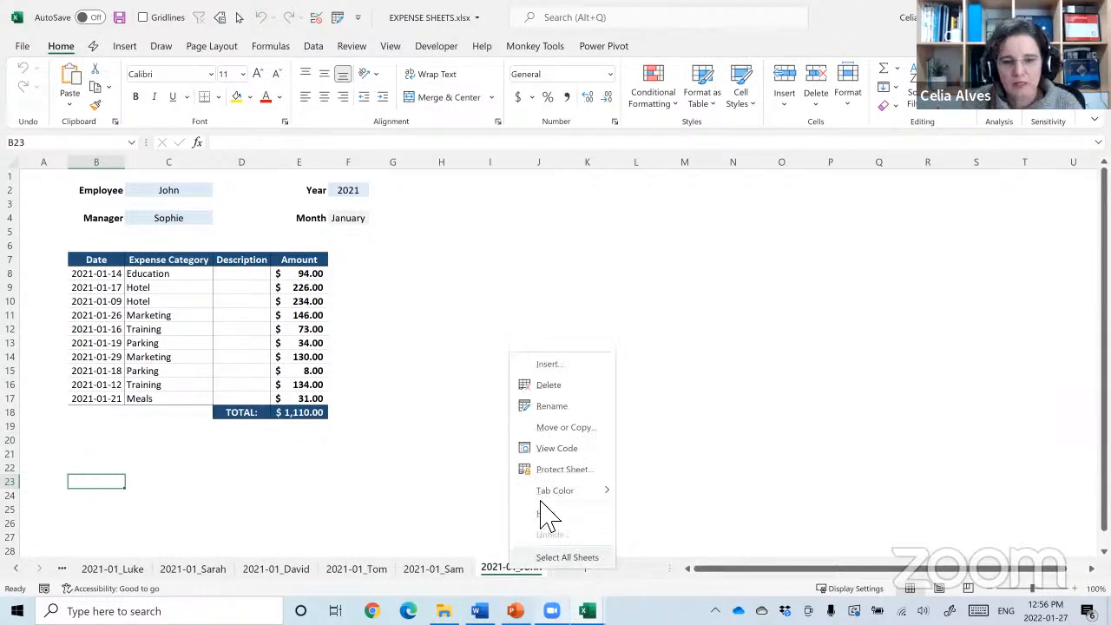
click(564, 428)
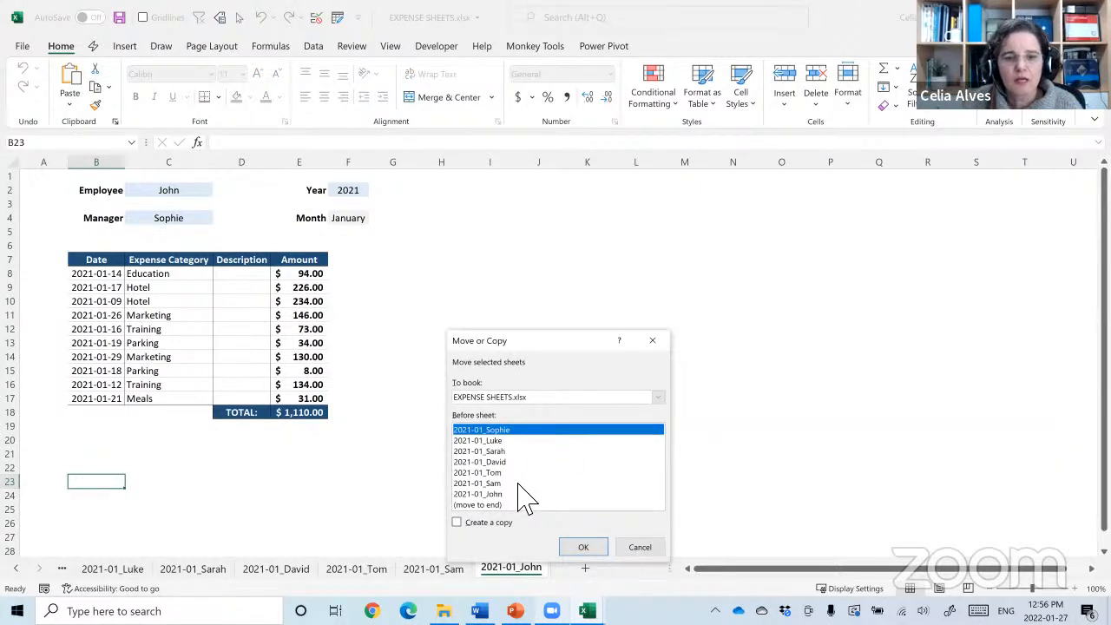
click(495, 506)
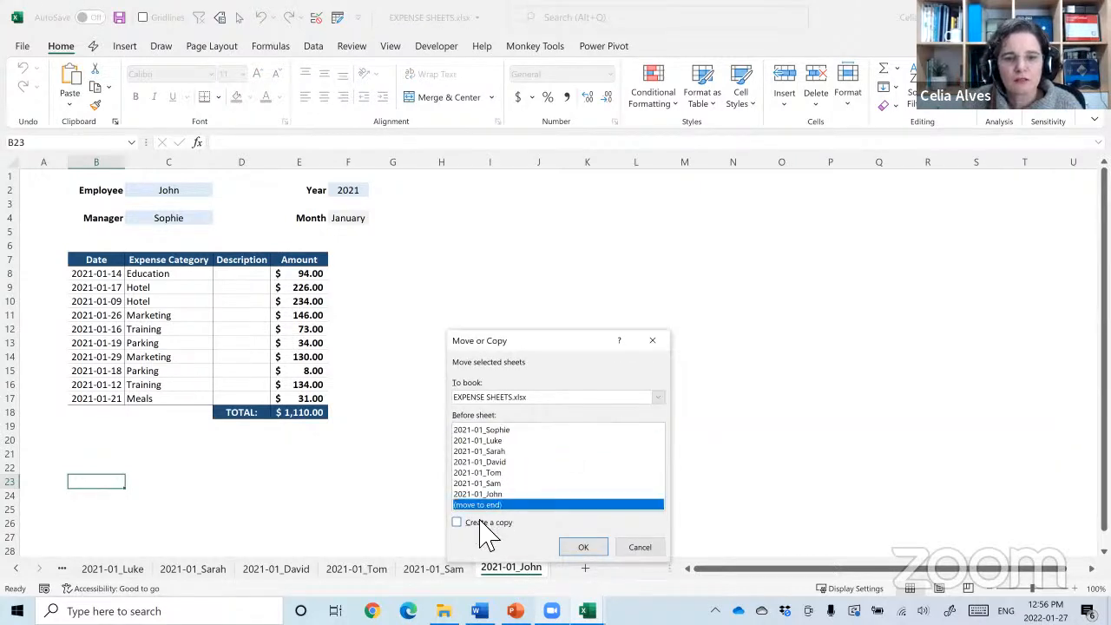
click(583, 547)
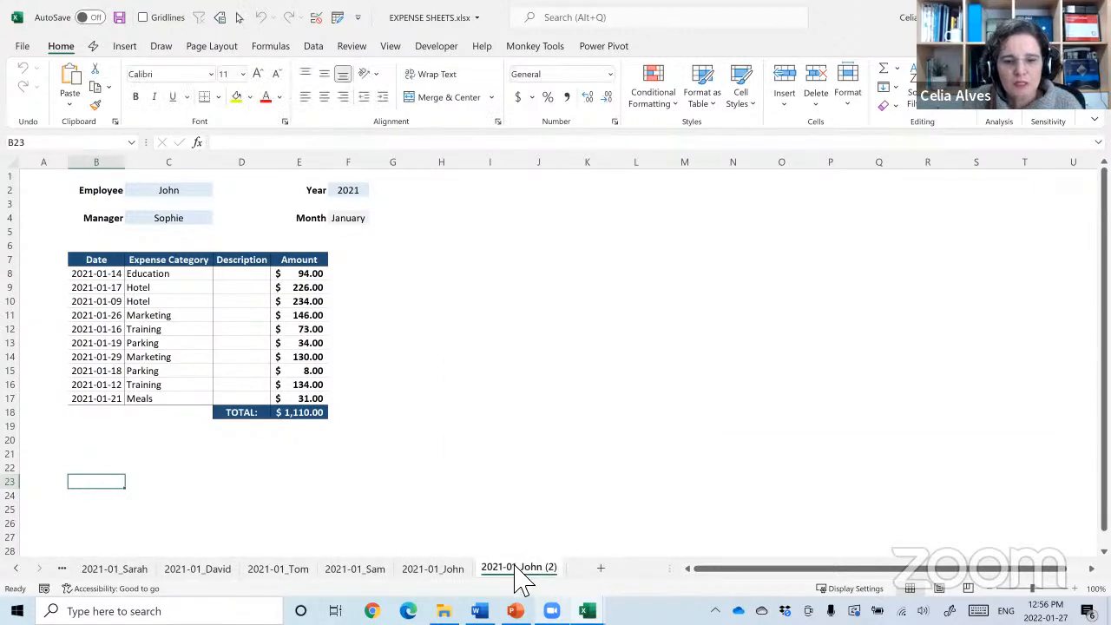
Rename the copied sheet, keeping the 2021-01_ prefix and replacing the rest with the new employee's first name.
double_click(518, 567)
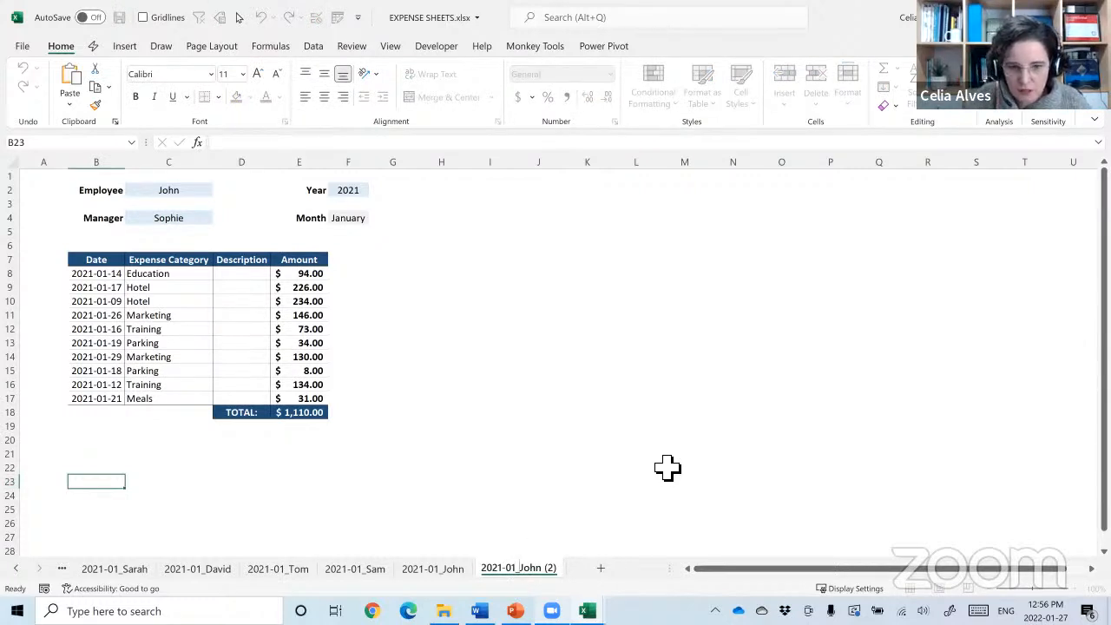
key(shift+Right)
key(shift+Right)
key(shift+Right)
key(shift+Right)
key(shift+Right)
key(shift+Right)
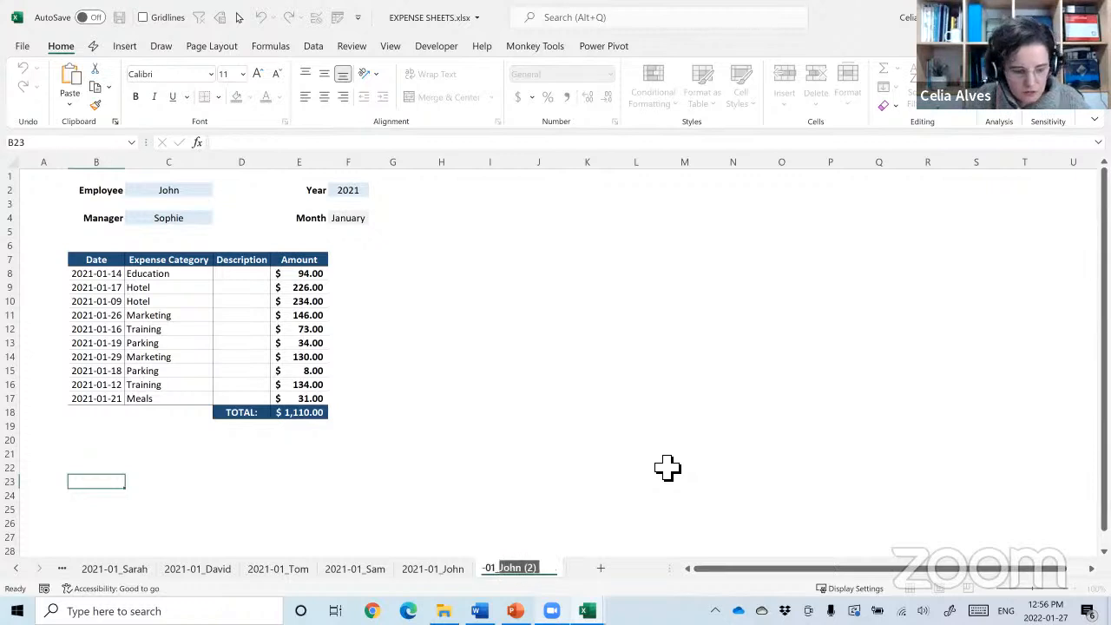
text(Celia)
key(Return)
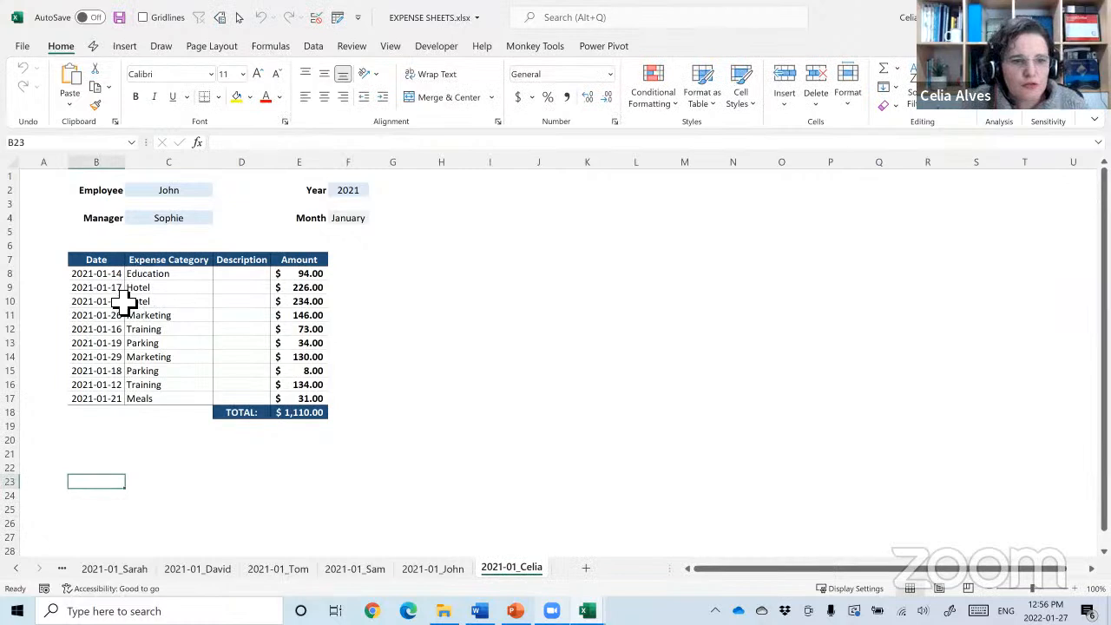
Clear the expense entries in B9:E17 and set the Education amount in E8 to 100.
drag(98, 287, 305, 389)
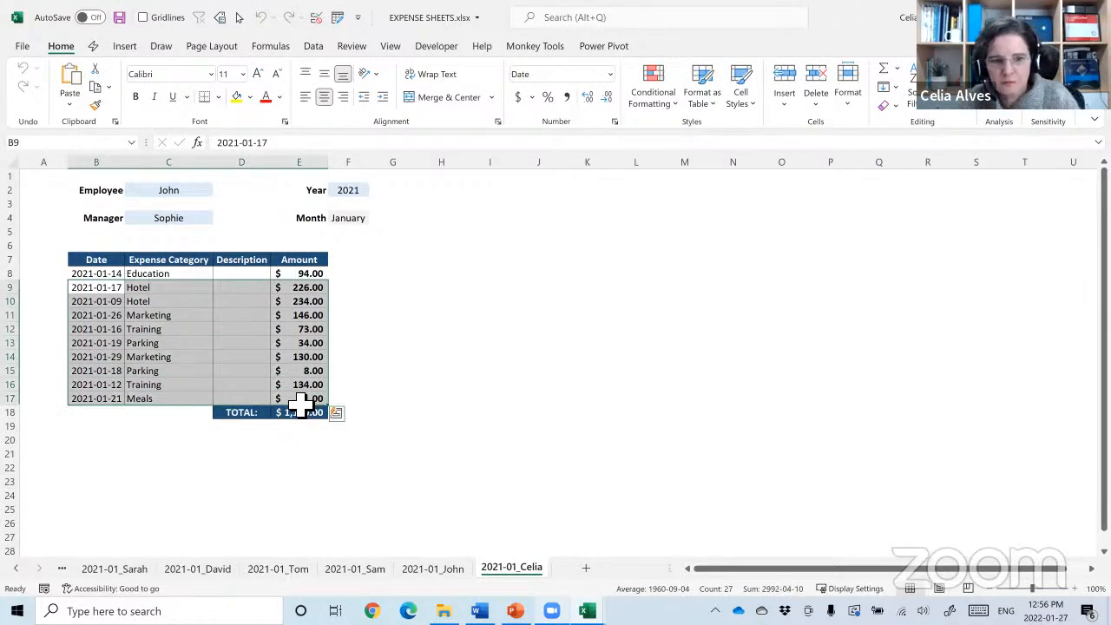
key(Delete)
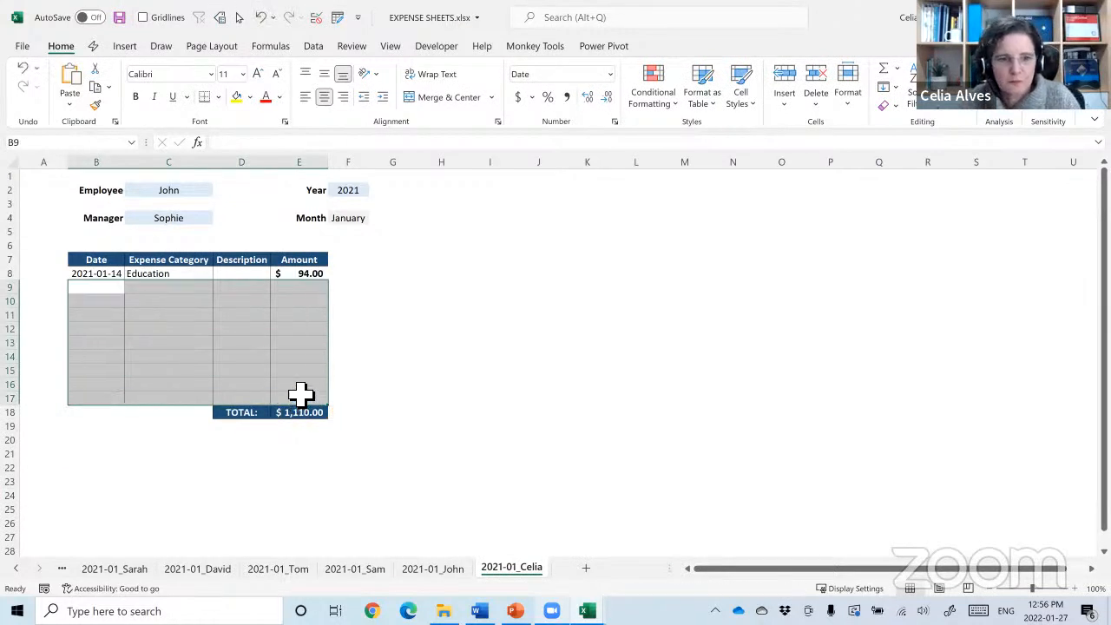
click(318, 276)
text(100)
key(Return)
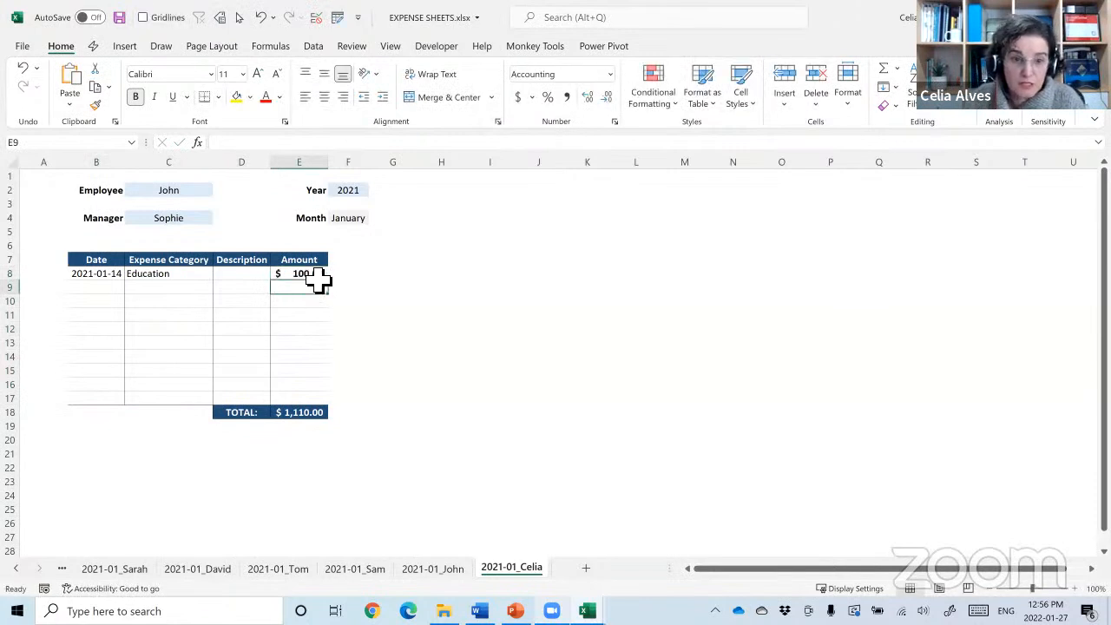
Set the total in E18 to 100 and enter the new employee's first name in the Employee cell.
click(293, 414)
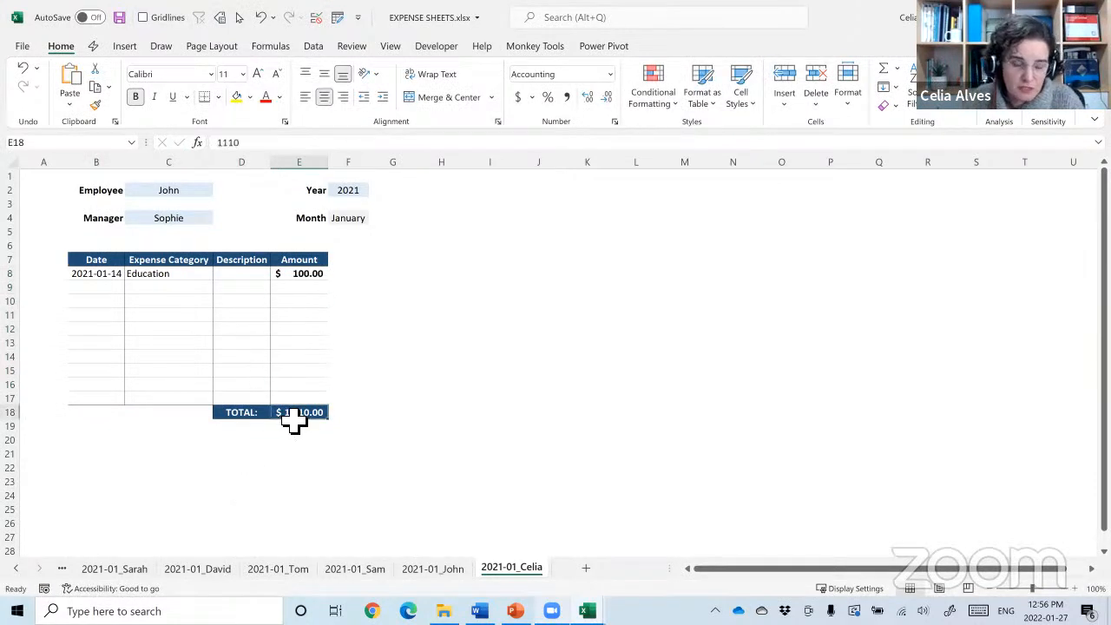
text(1)
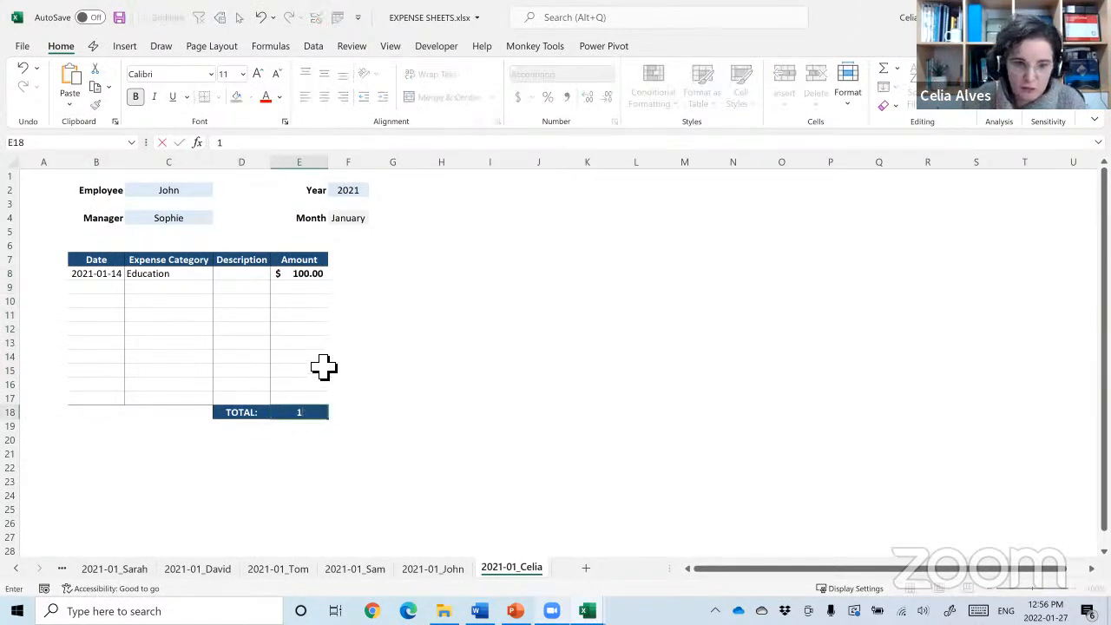
key(Return)
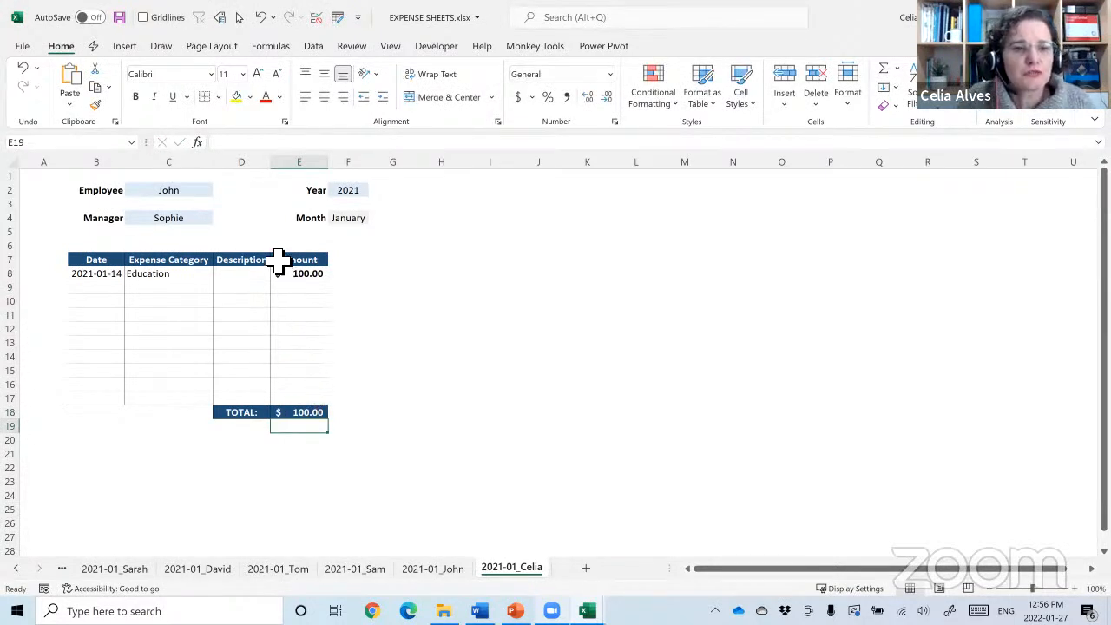
click(161, 192)
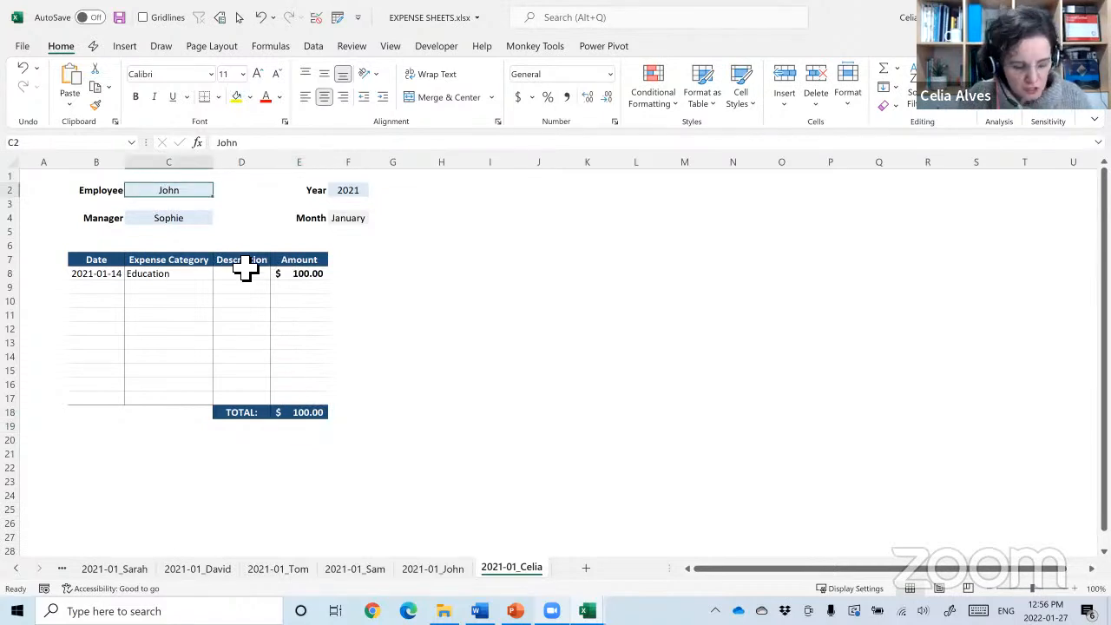
text(Celia)
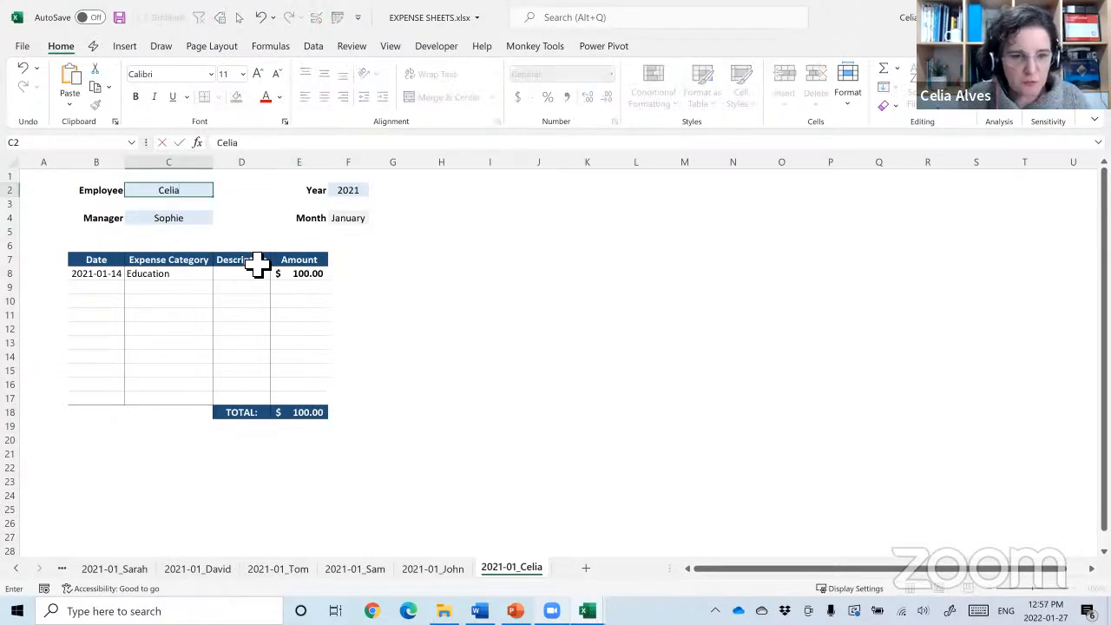
click(242, 221)
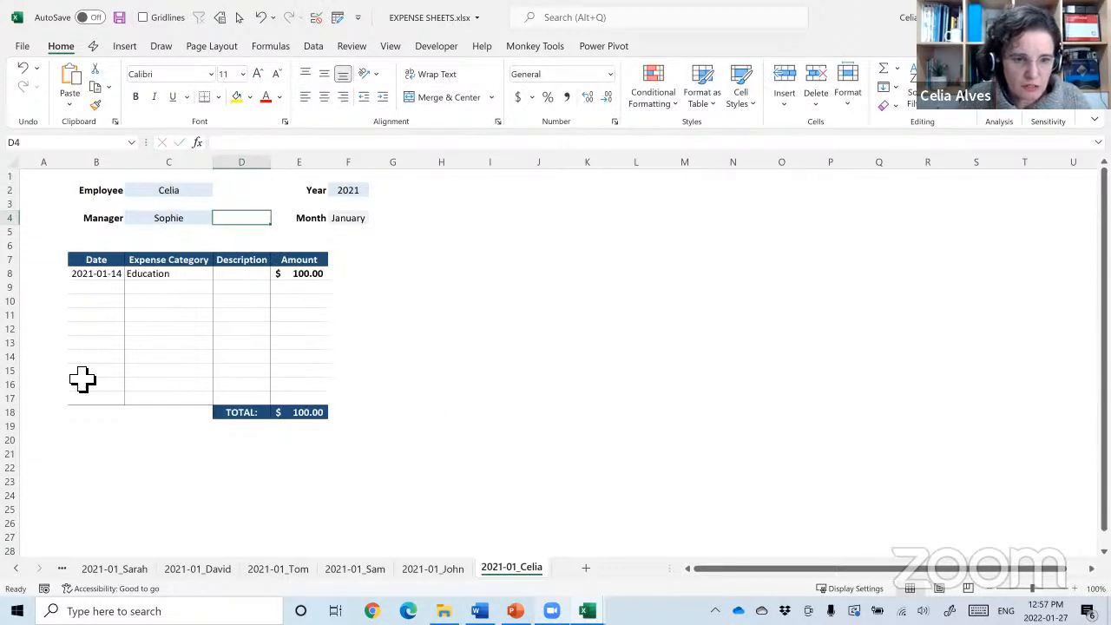
Save the EXPENSE SHEETS workbook and return to Demo.xlsx.
drag(82, 357, 240, 399)
drag(96, 273, 274, 353)
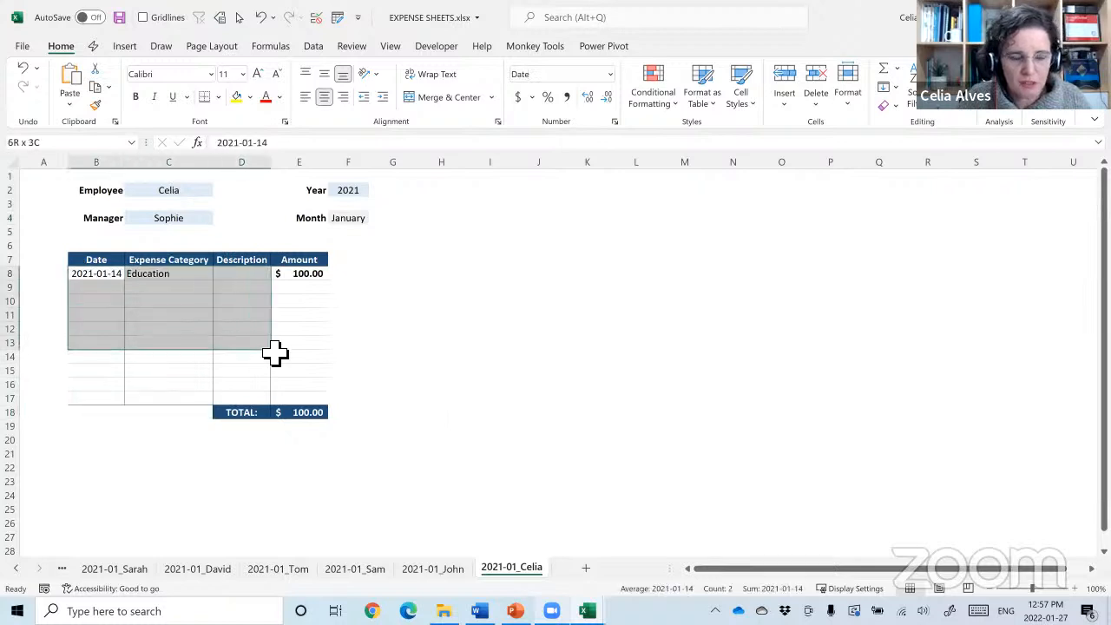
click(319, 333)
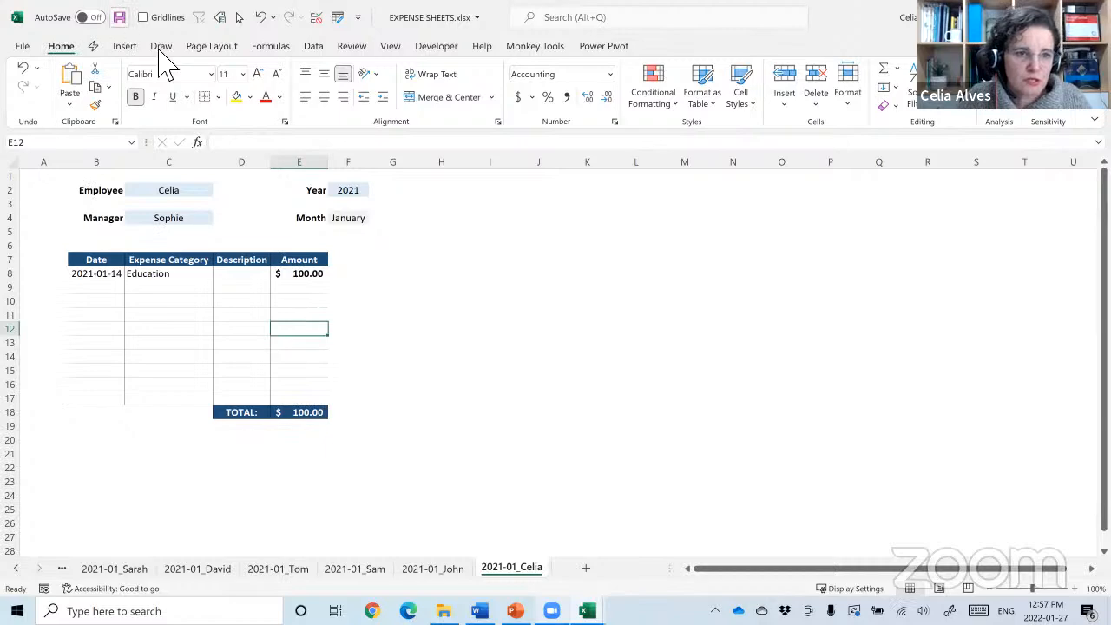
key(ctrl+s)
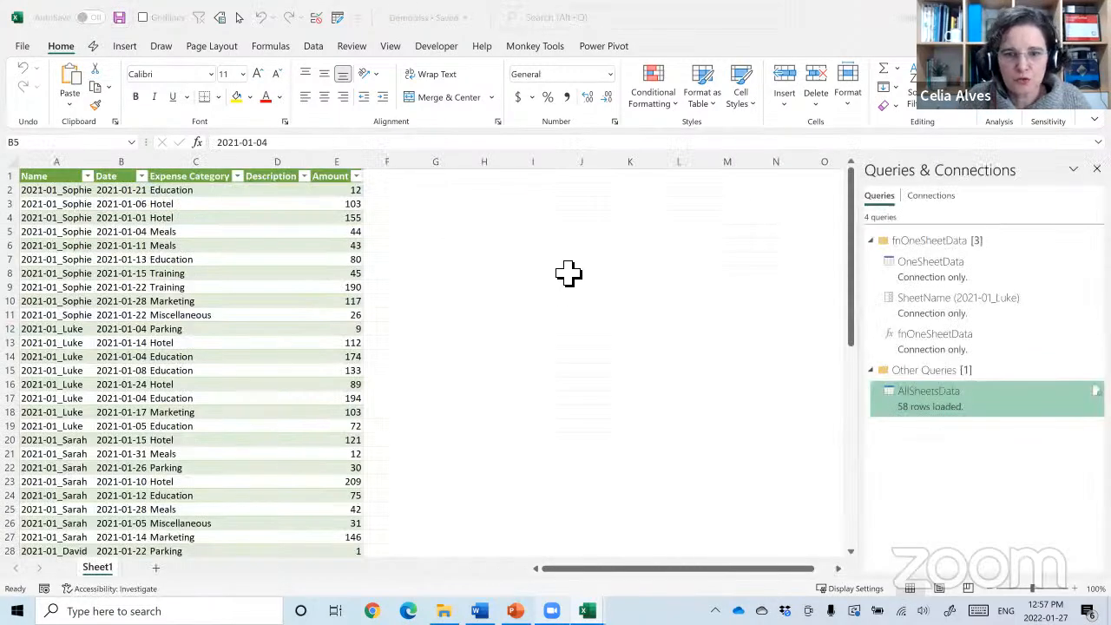
Refresh all queries in the Demo workbook to pull in the new sheet's data.
right_click(941, 415)
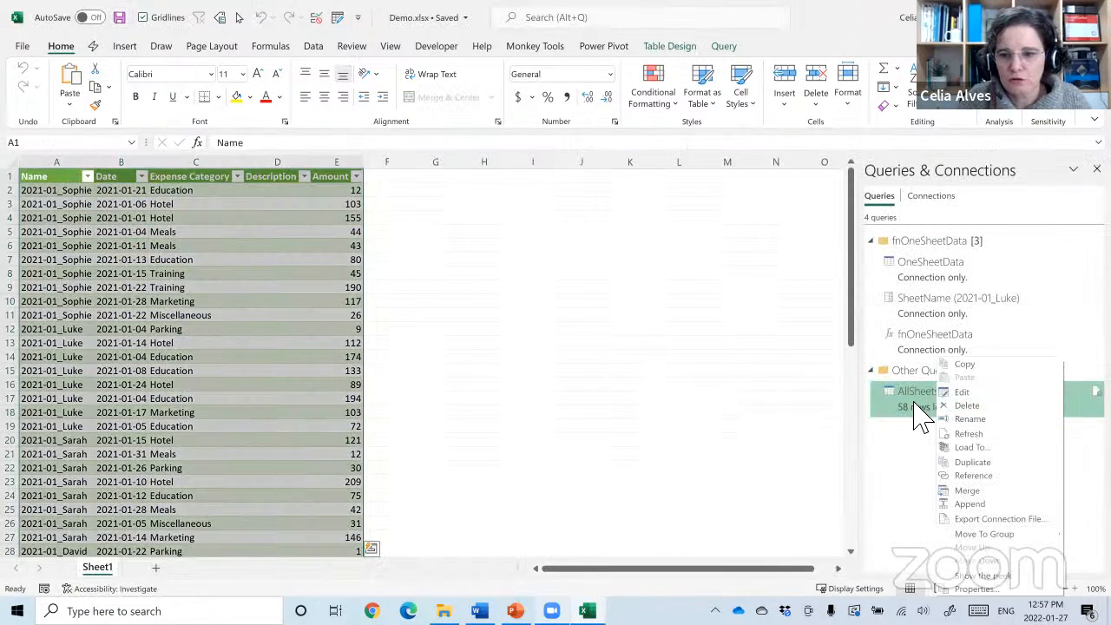
click(548, 300)
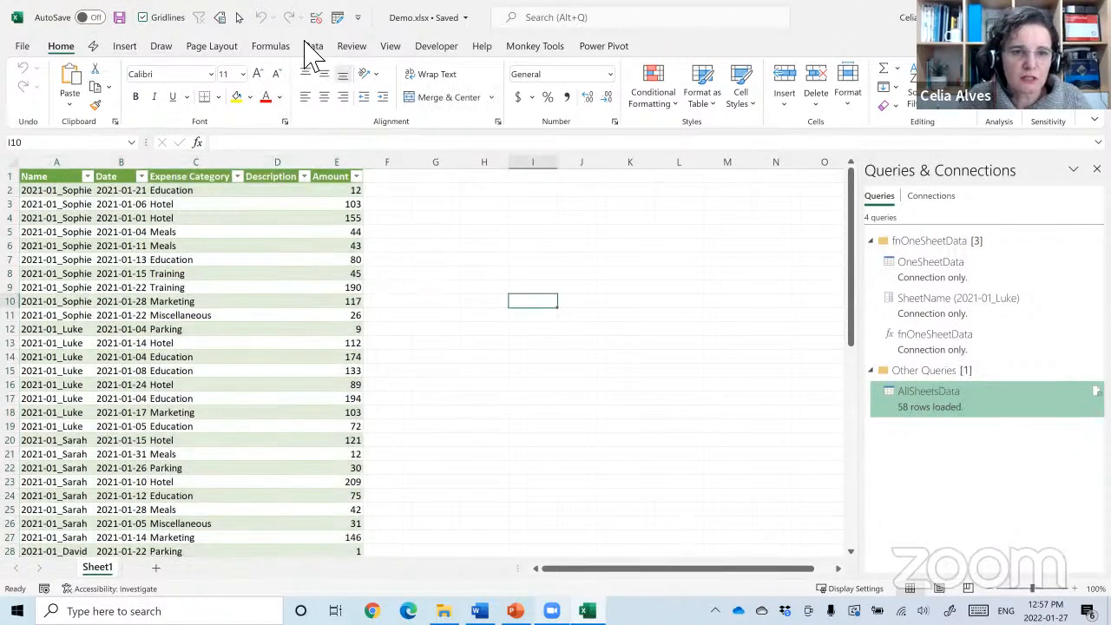
click(314, 46)
click(280, 89)
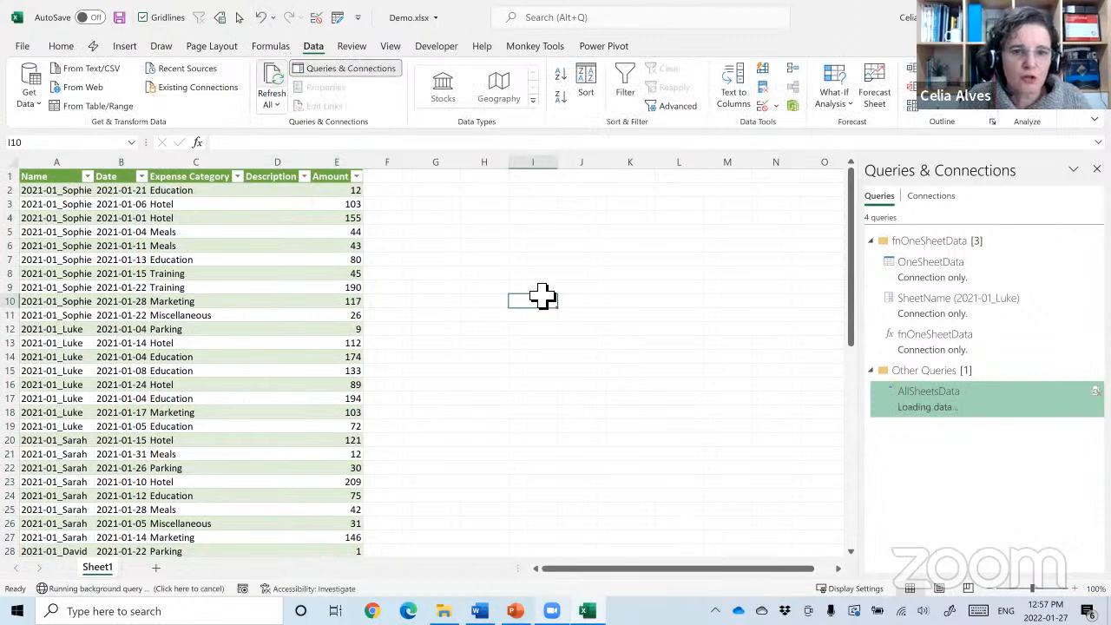
Examine the last rows of the refreshed table in the Demo workbook for the newly added sheet's data.
click(300, 273)
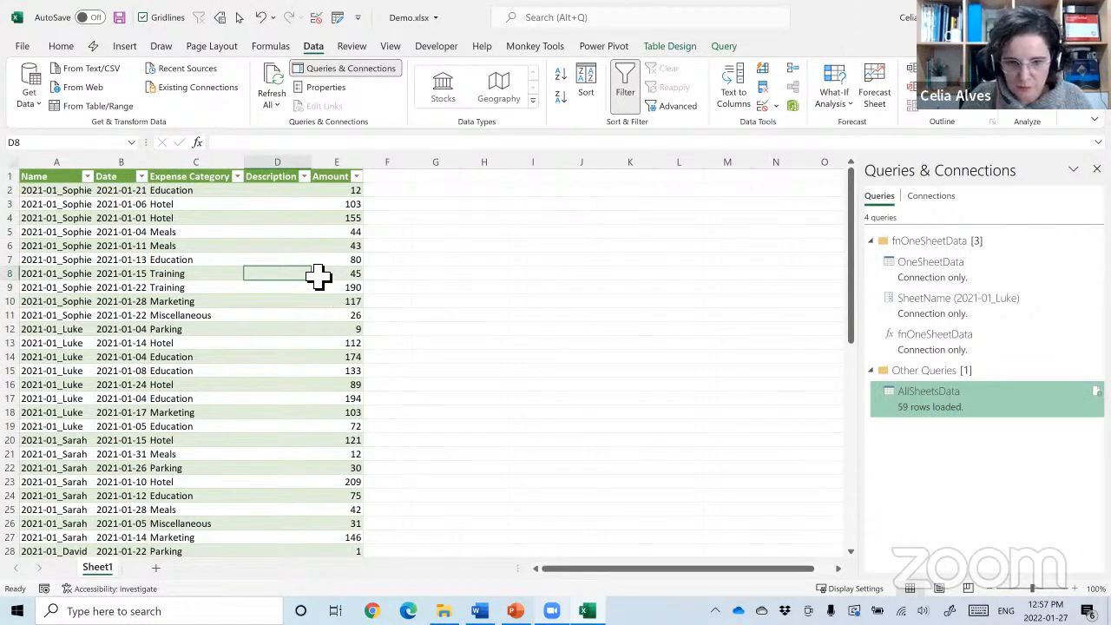
double_click(317, 278)
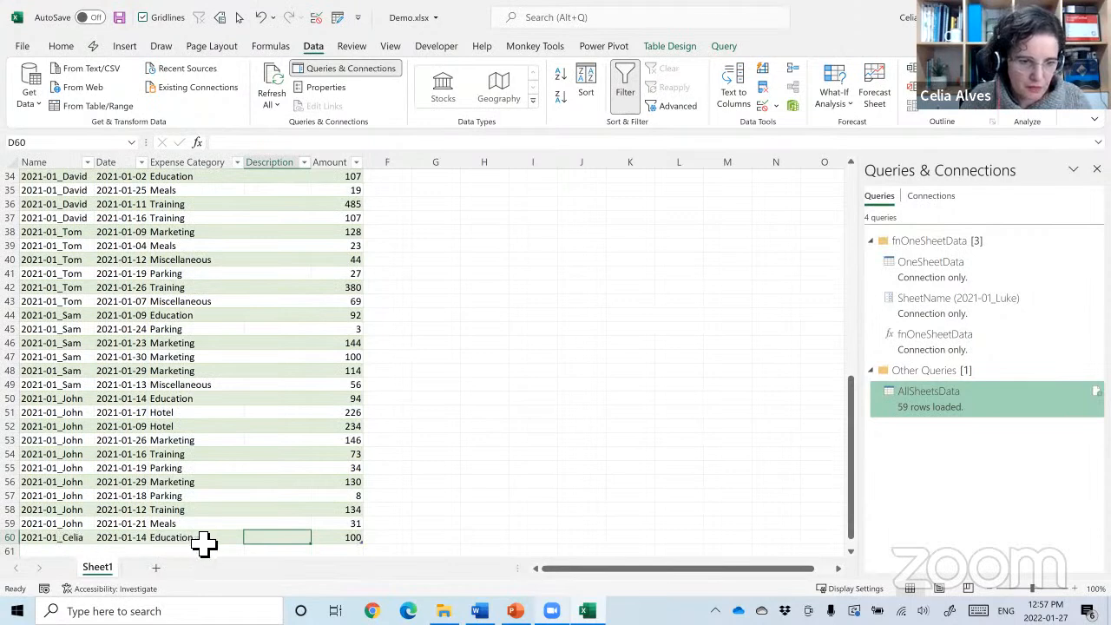
click(52, 540)
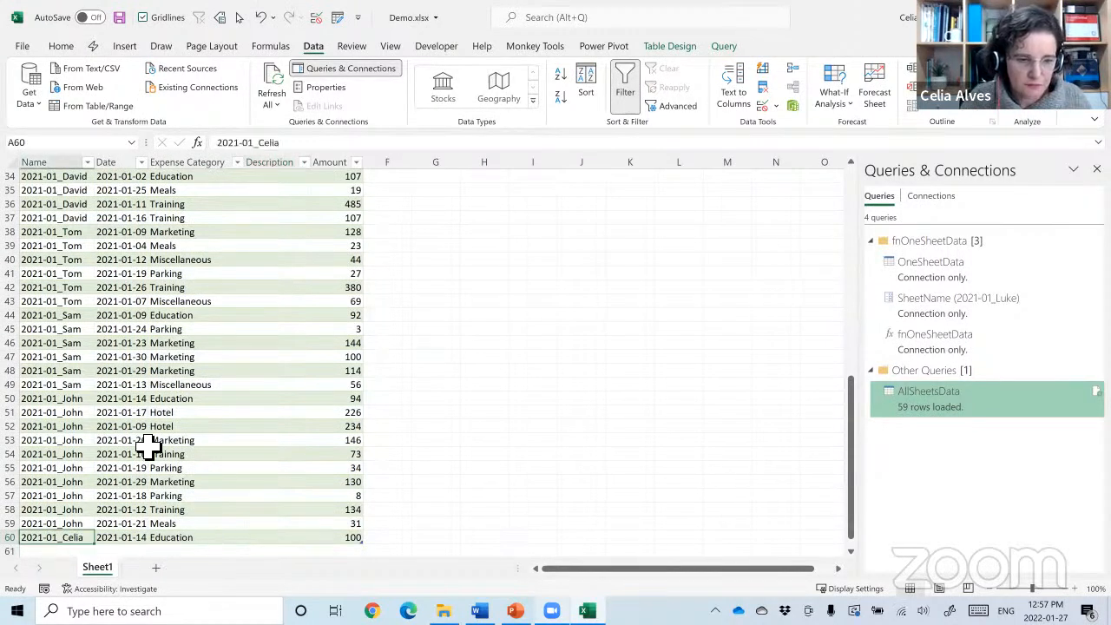
scroll(148, 458, up, 9)
scroll(148, 463, down, 2)
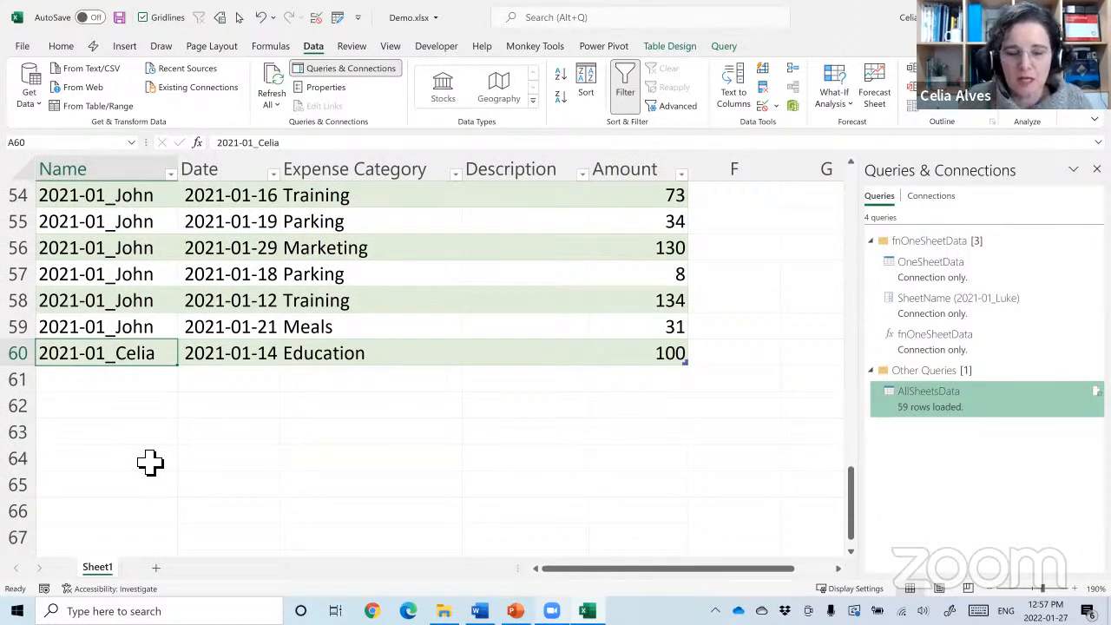
click(104, 431)
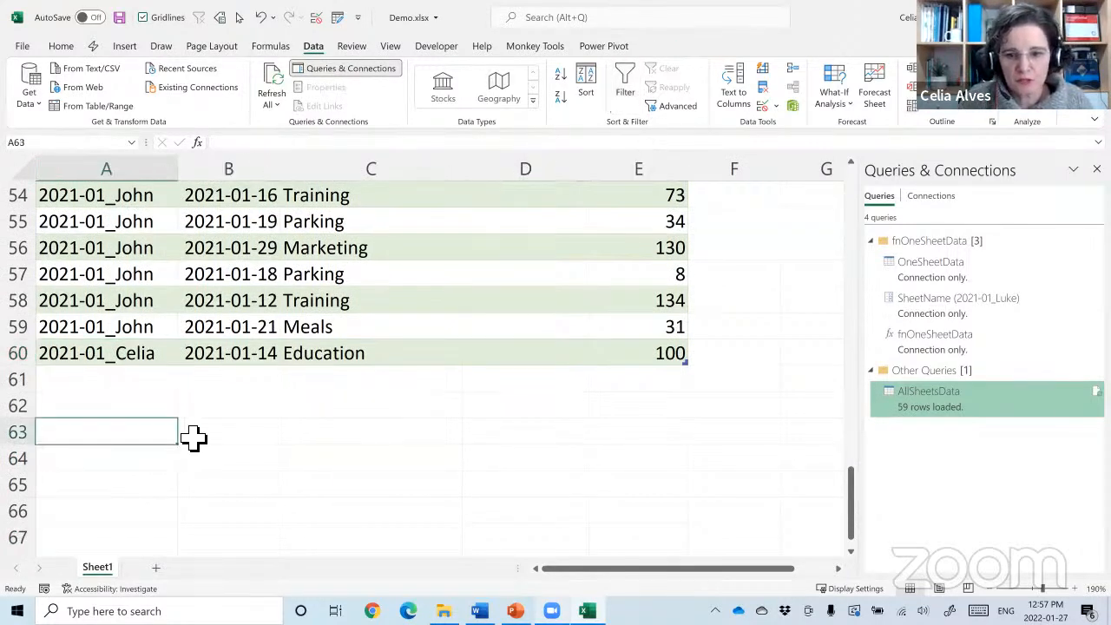
scroll(192, 436, up, 10)
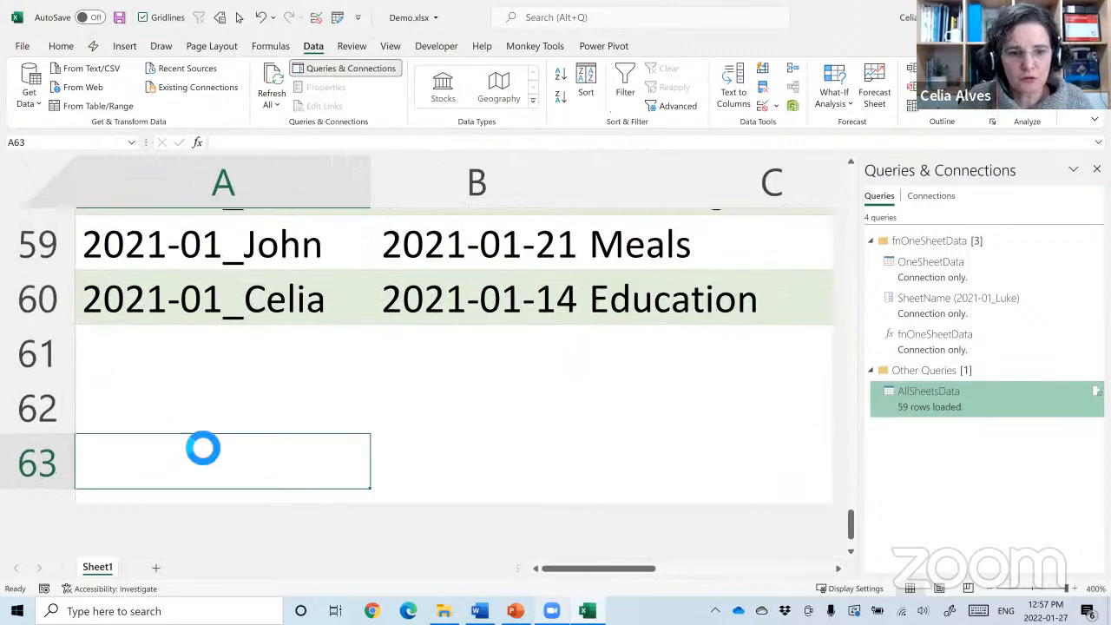
scroll(202, 448, down, 5)
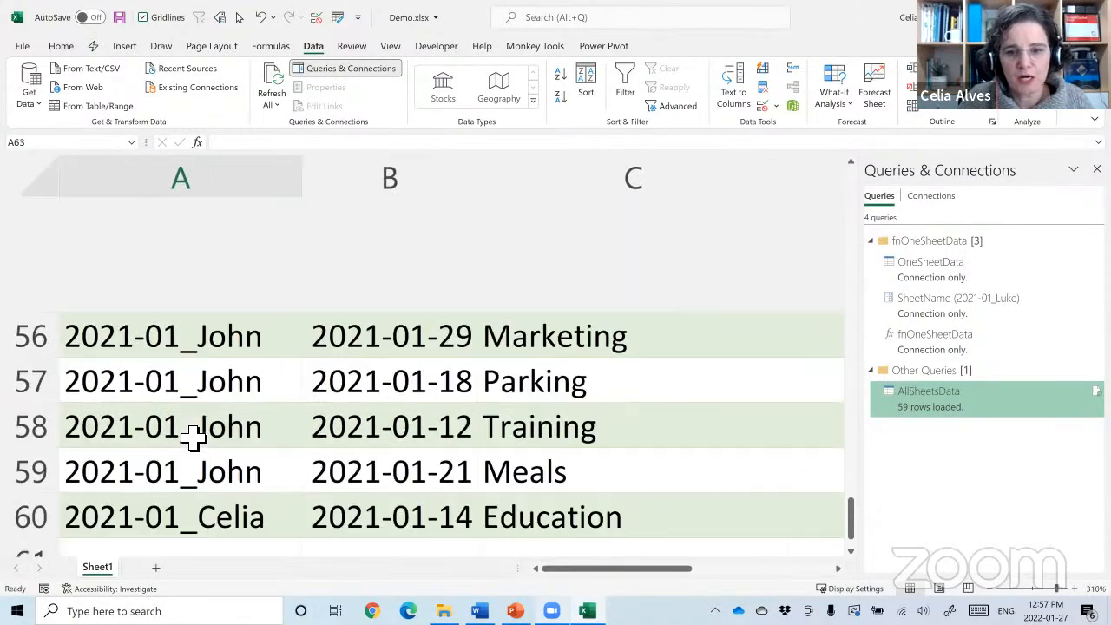
scroll(193, 438, down, 6)
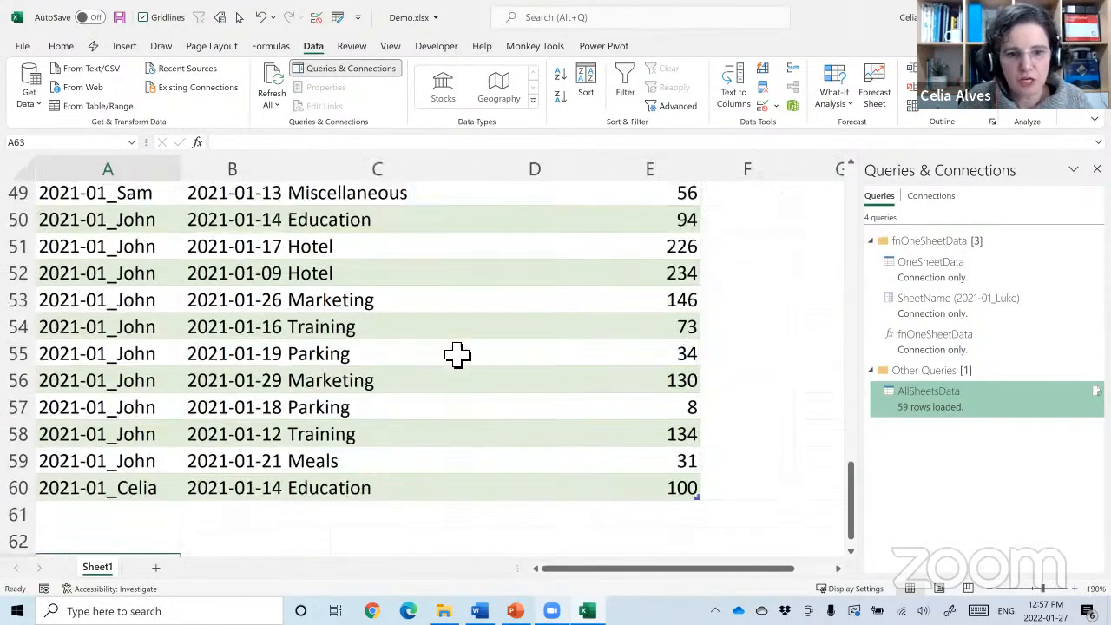
scroll(784, 449, down, 4)
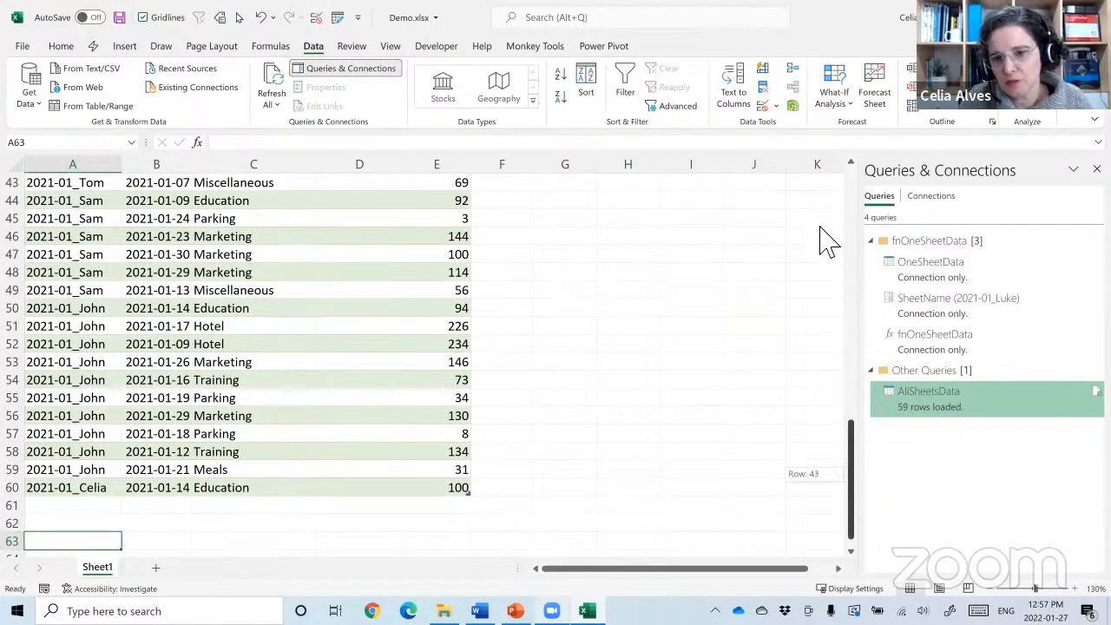
scroll(829, 208, up, 14)
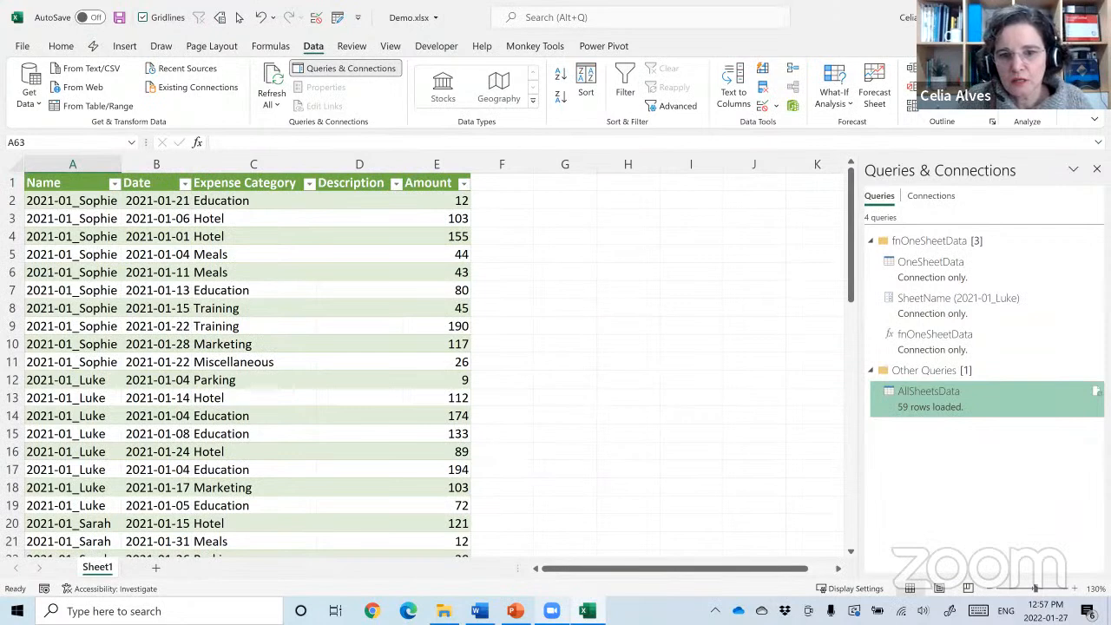
Close the Demo workbook and save its changes.
key(alt+F4)
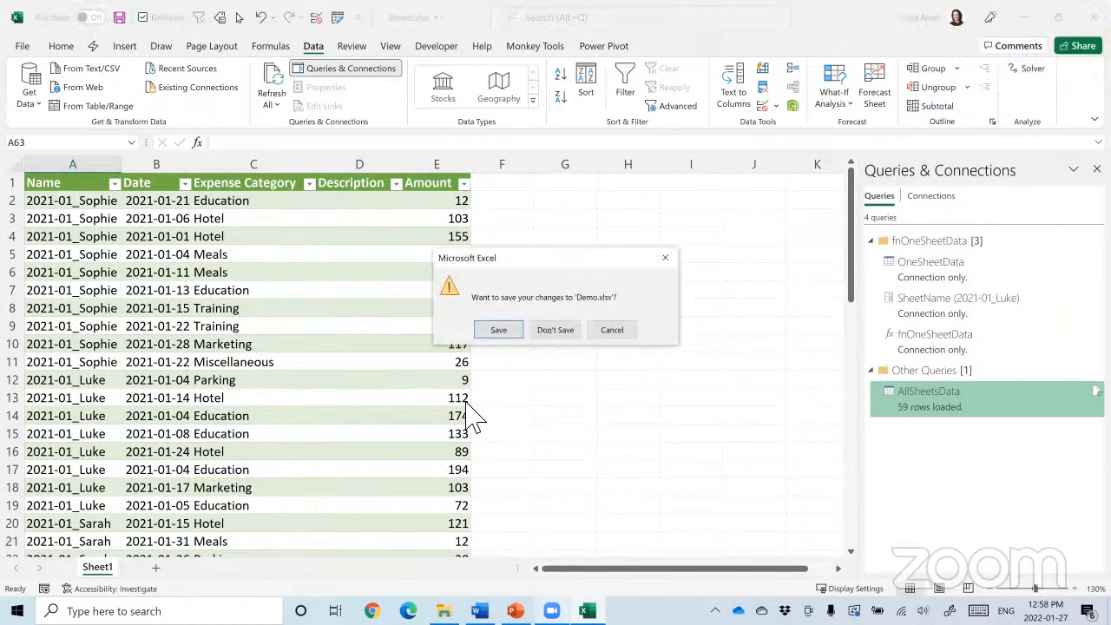
click(499, 331)
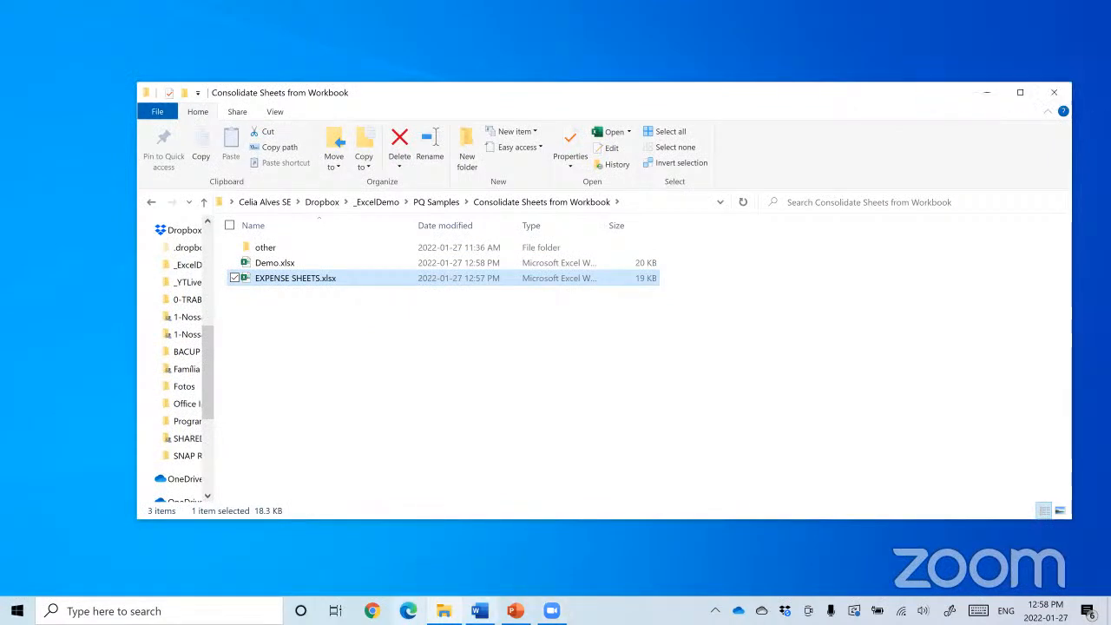
Switch to the PowerPoint presentation, open the "03. Top 3 Orders" slide and copy the folder path from its notes.
click(515, 611)
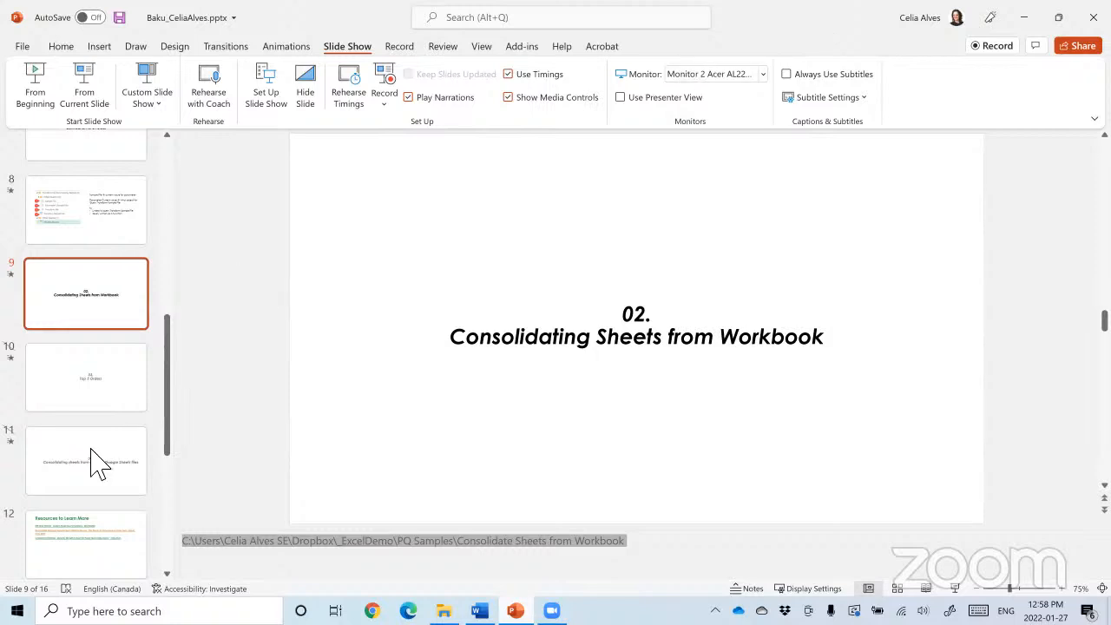
click(91, 406)
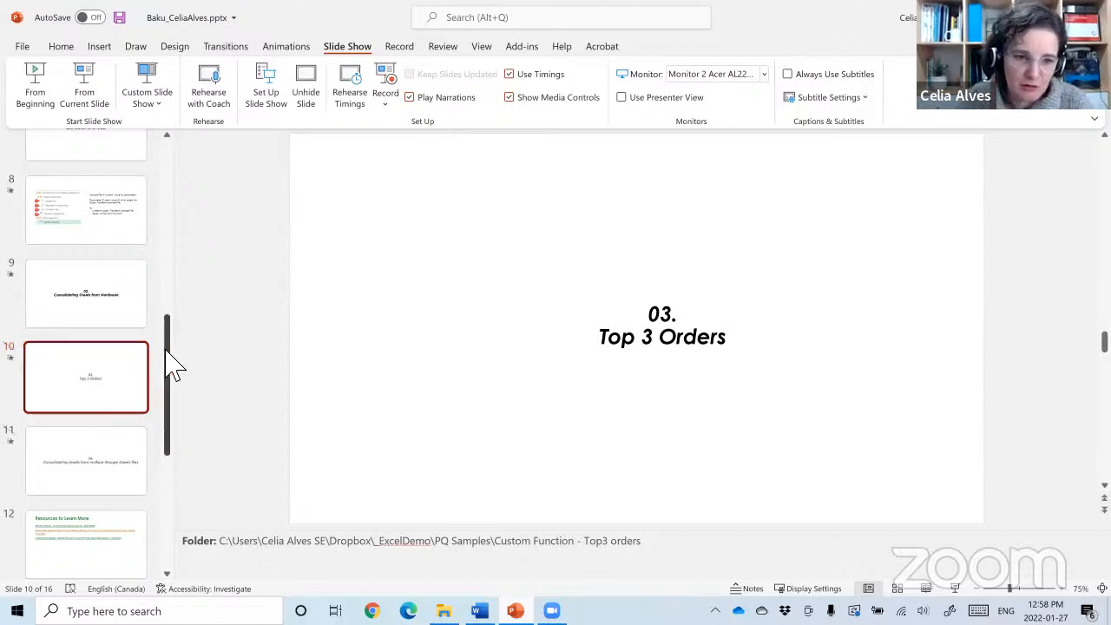
scroll(173, 404, down, 3)
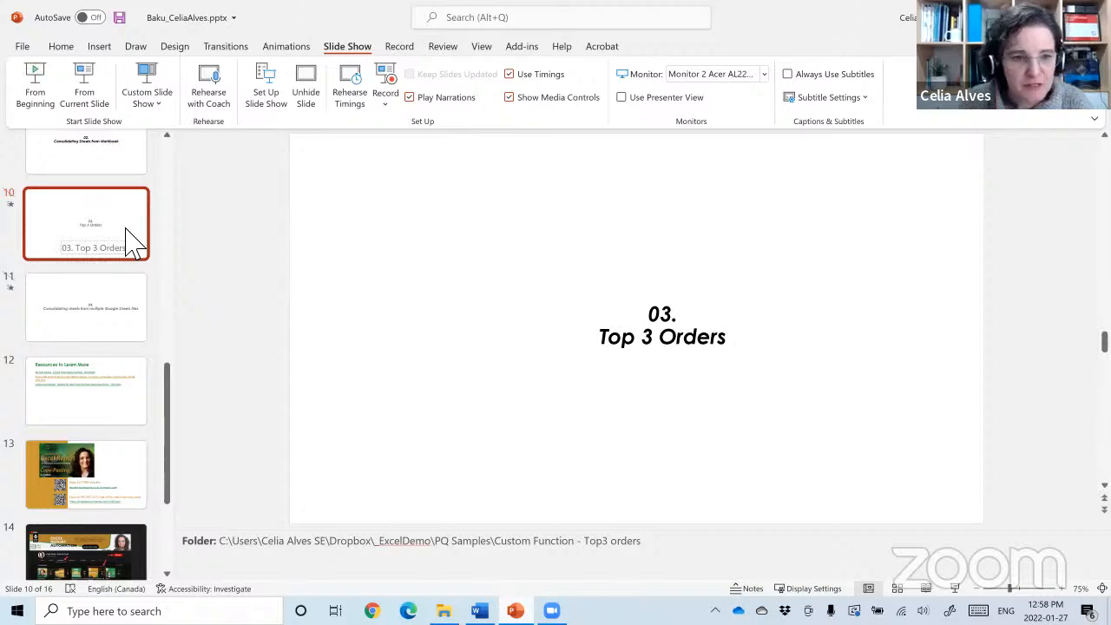
scroll(144, 297, up, 1)
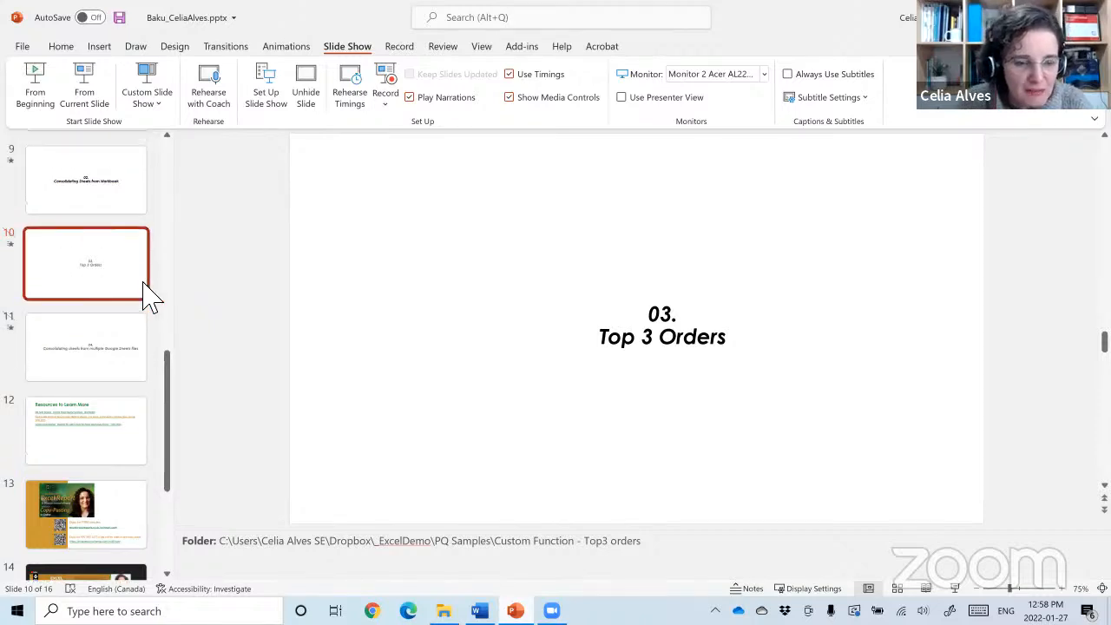
scroll(121, 274, down, 1)
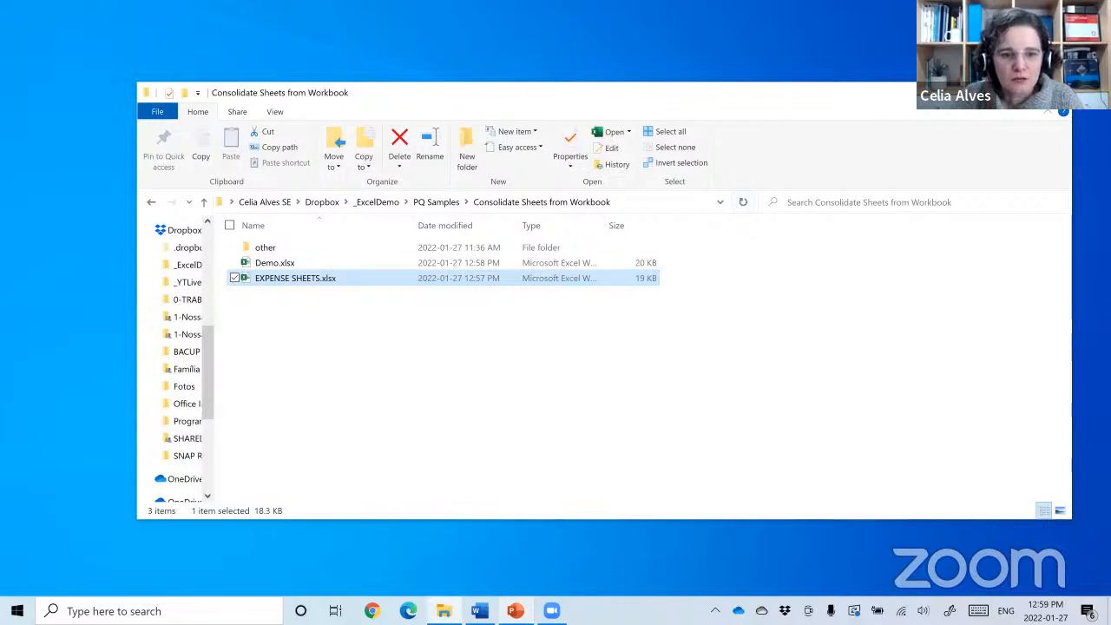
click(515, 611)
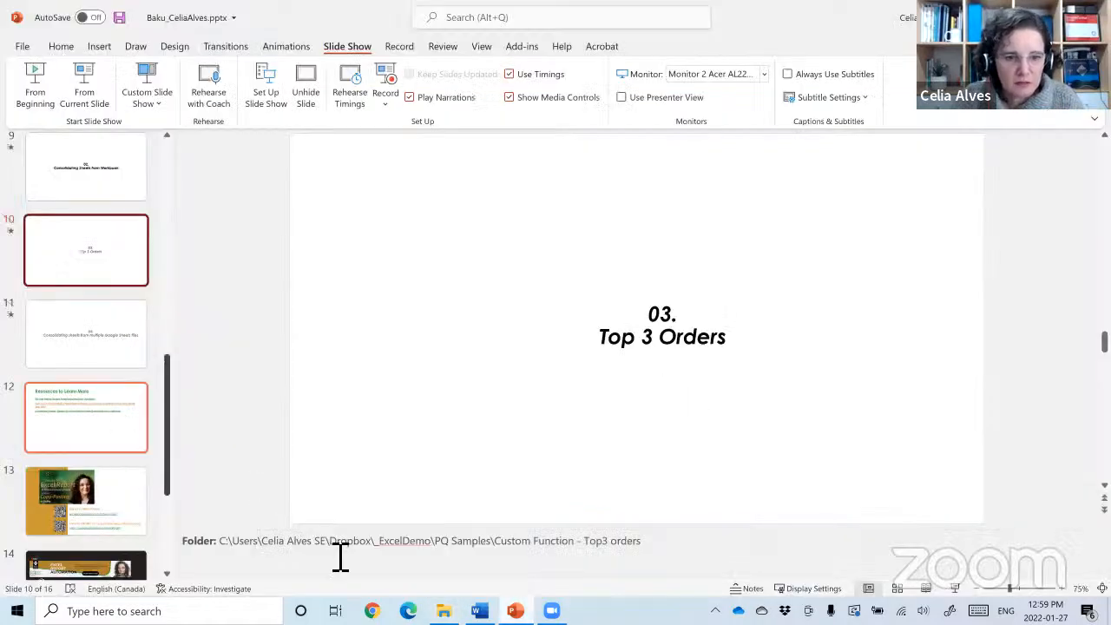
drag(241, 548, 664, 557)
key(ctrl+c)
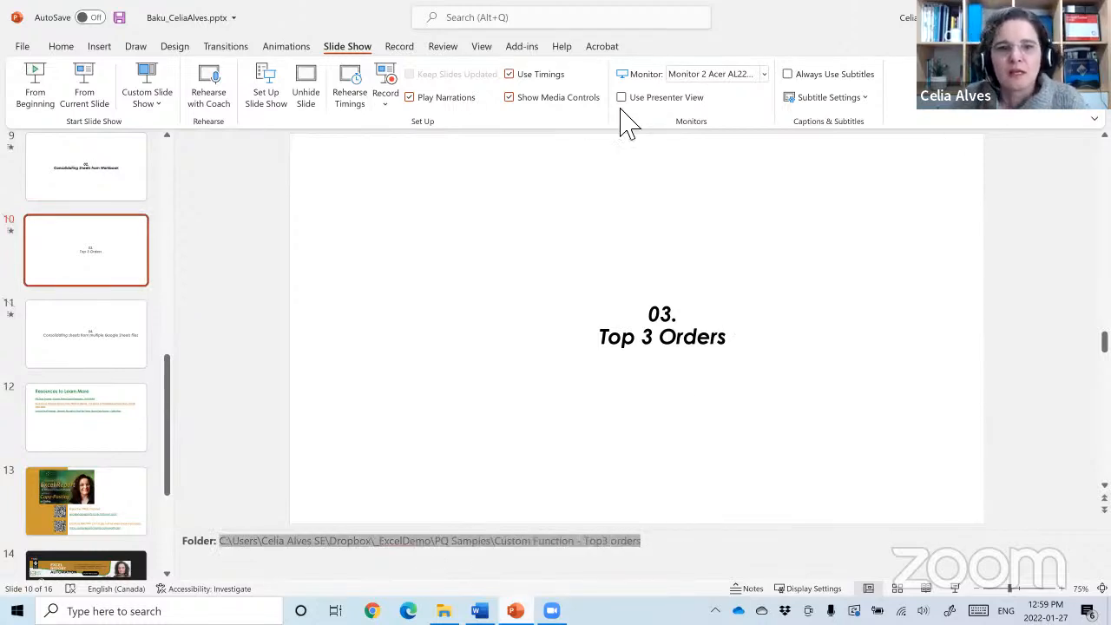
Switch to File Explorer, go to the copied Custom Function - Top3 orders folder path and open Orders.xlsx.
key(alt+Tab)
click(639, 207)
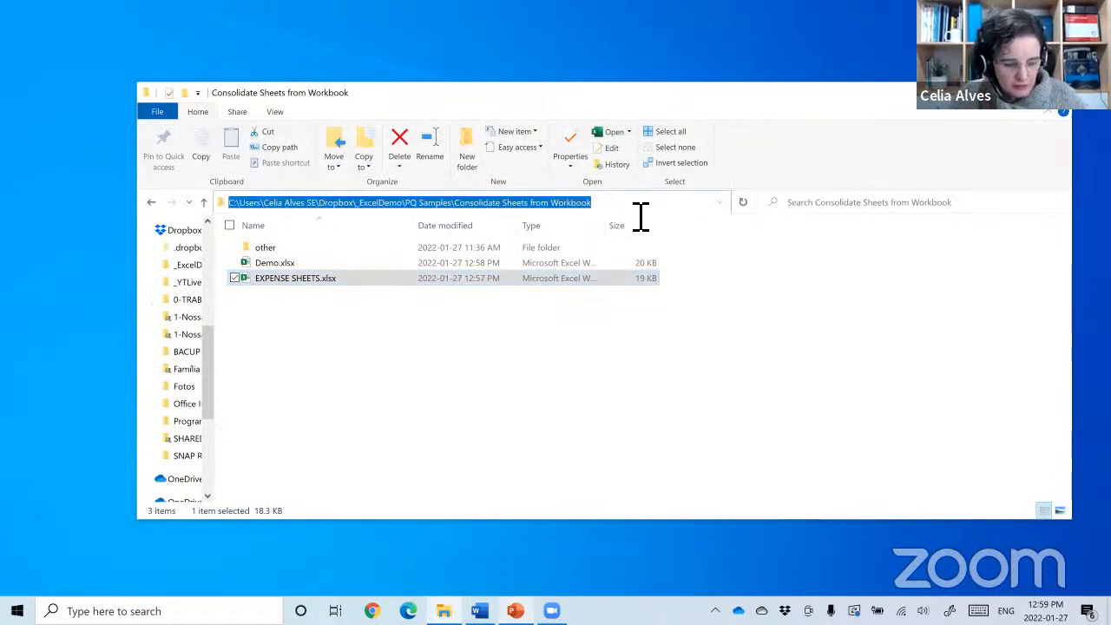
key(ctrl+v)
key(Return)
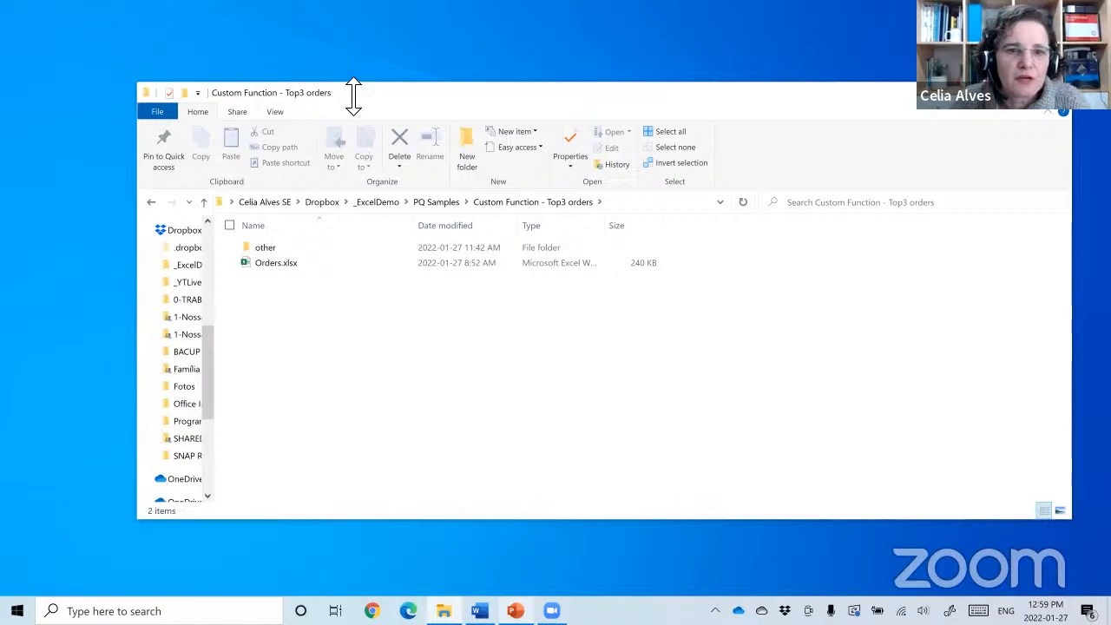
drag(353, 96, 354, 44)
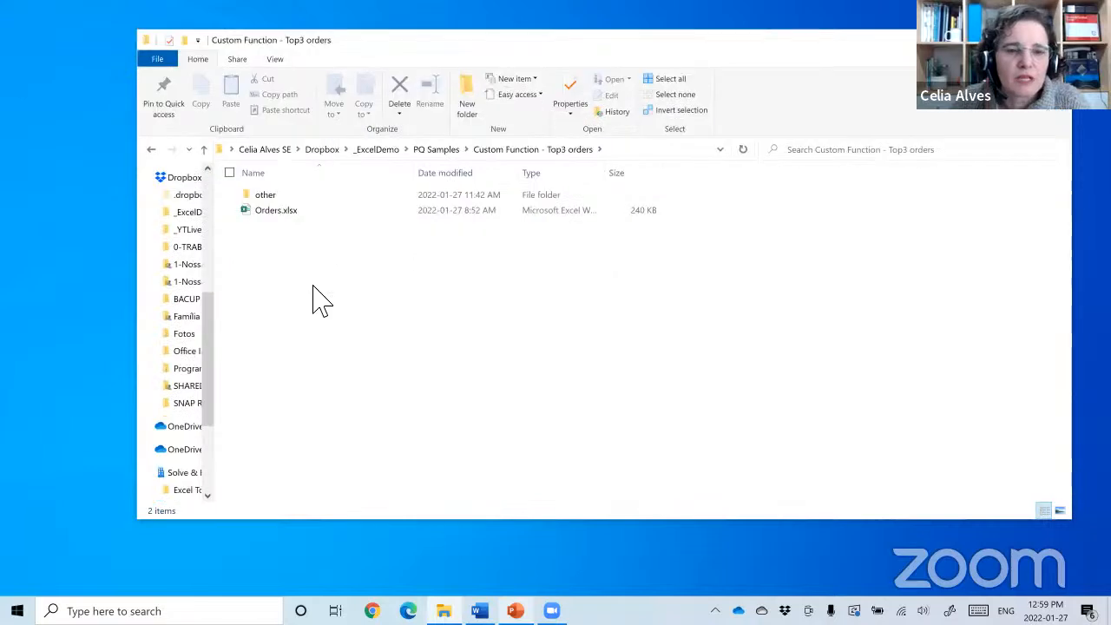
click(275, 216)
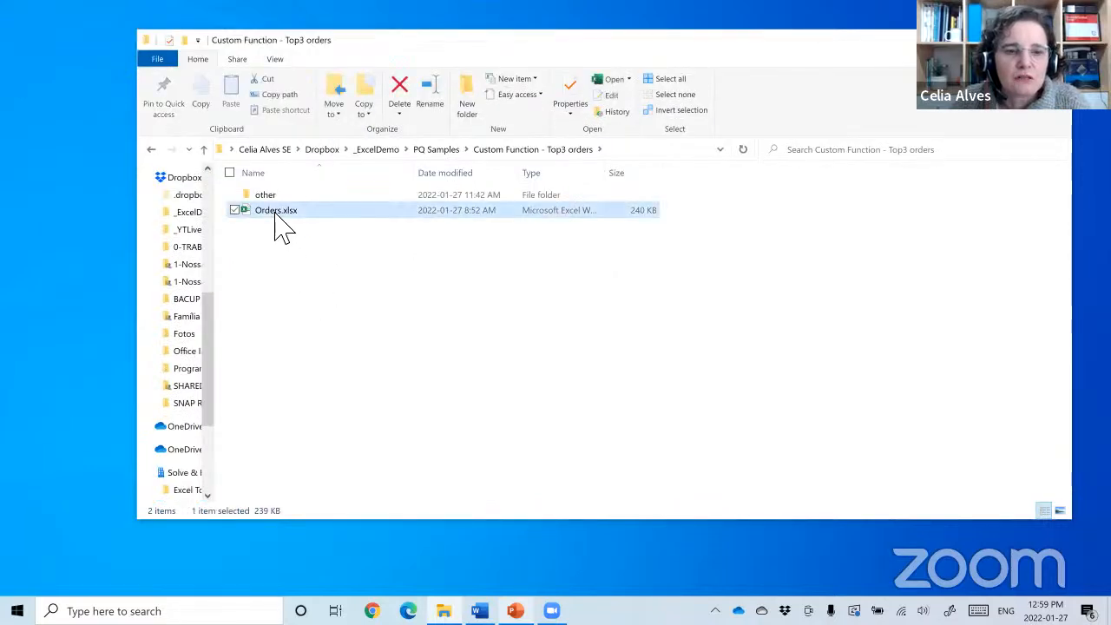
double_click(275, 216)
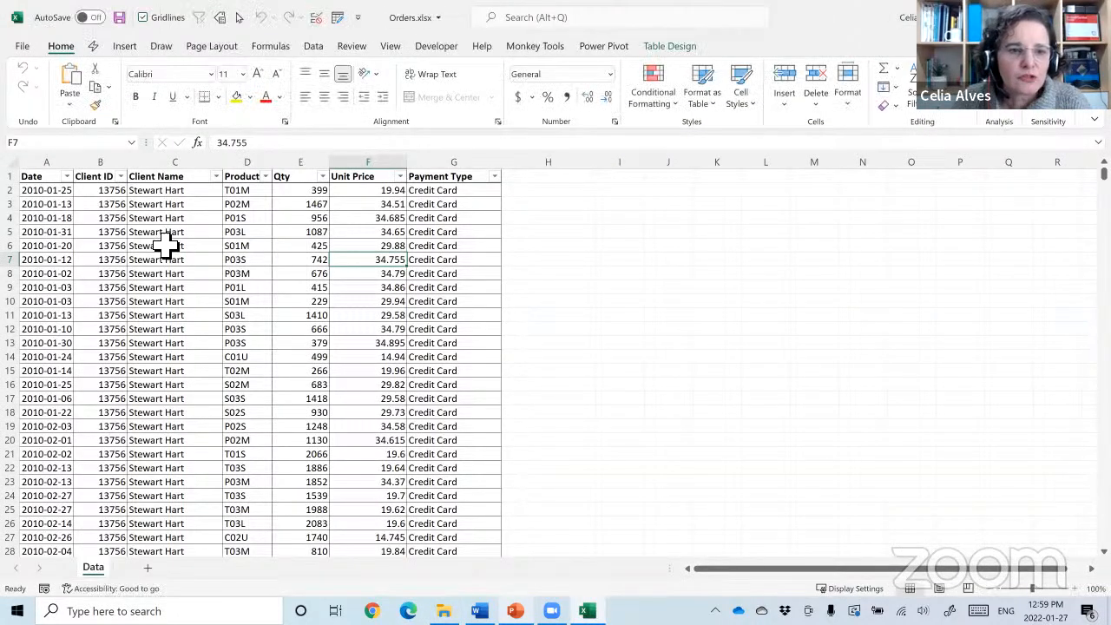
Examine the orders table's client and quantity data and the list of clients in the Client Name filter.
click(165, 233)
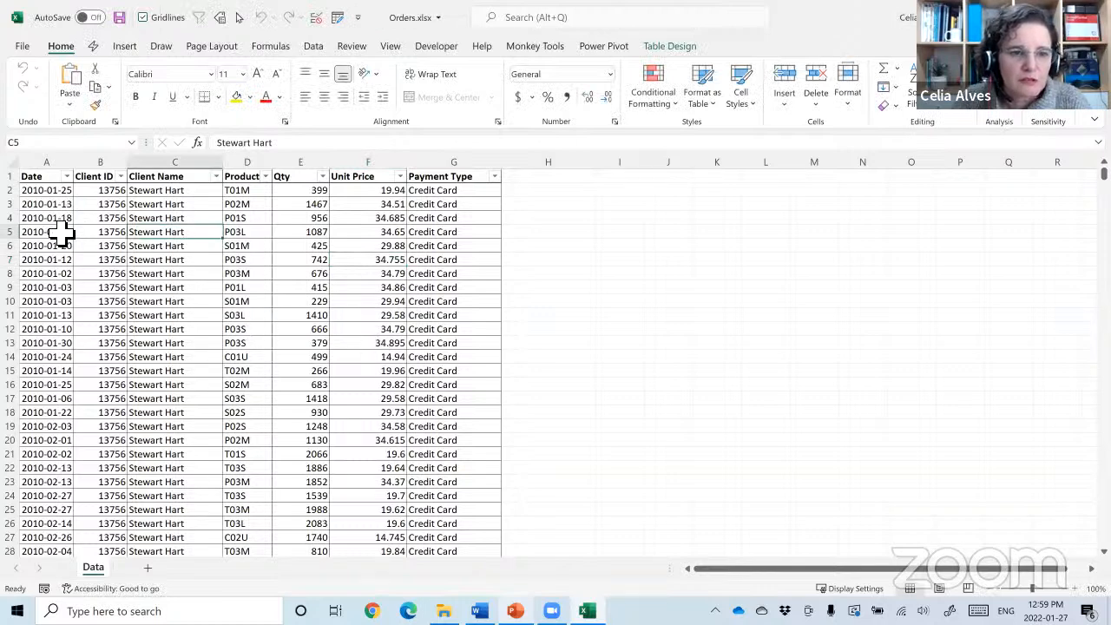
click(320, 232)
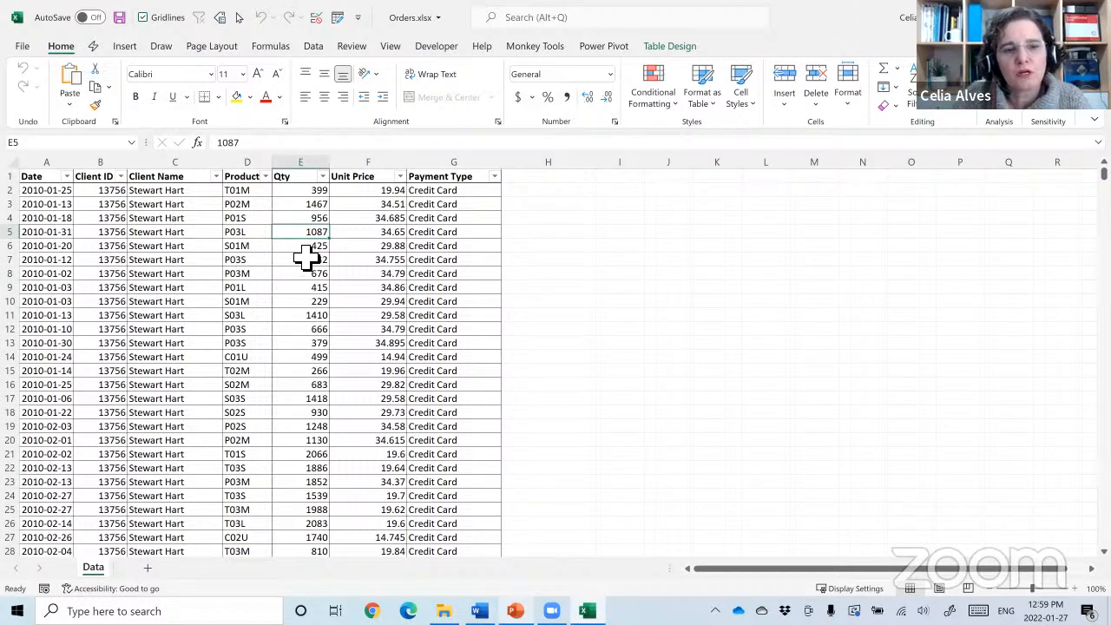
key(Down)
key(Down)
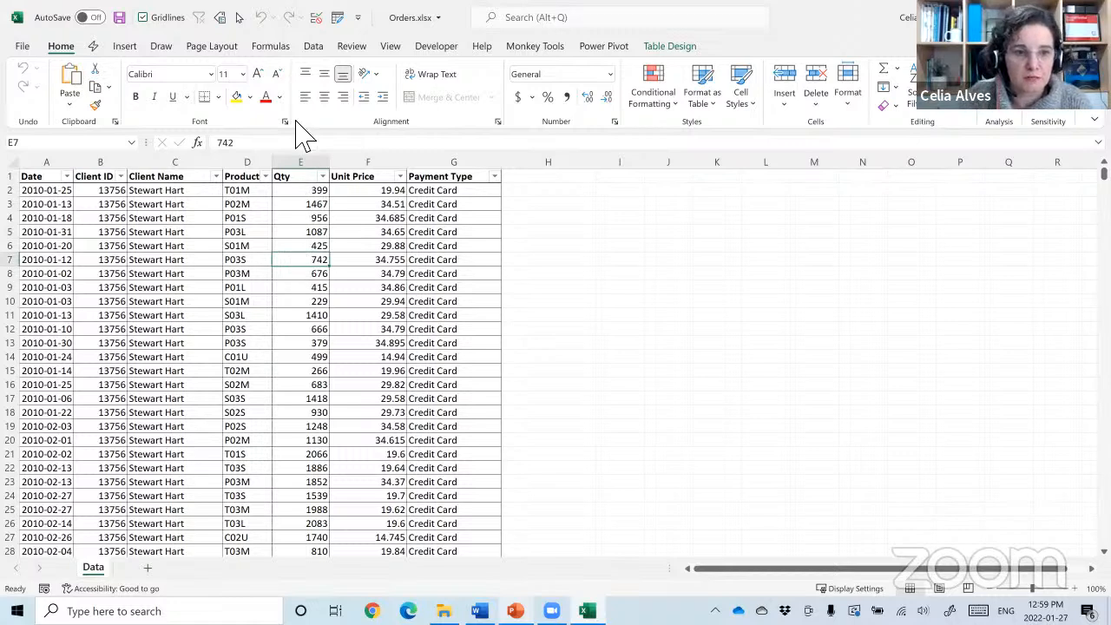
click(215, 176)
drag(208, 361, 233, 350)
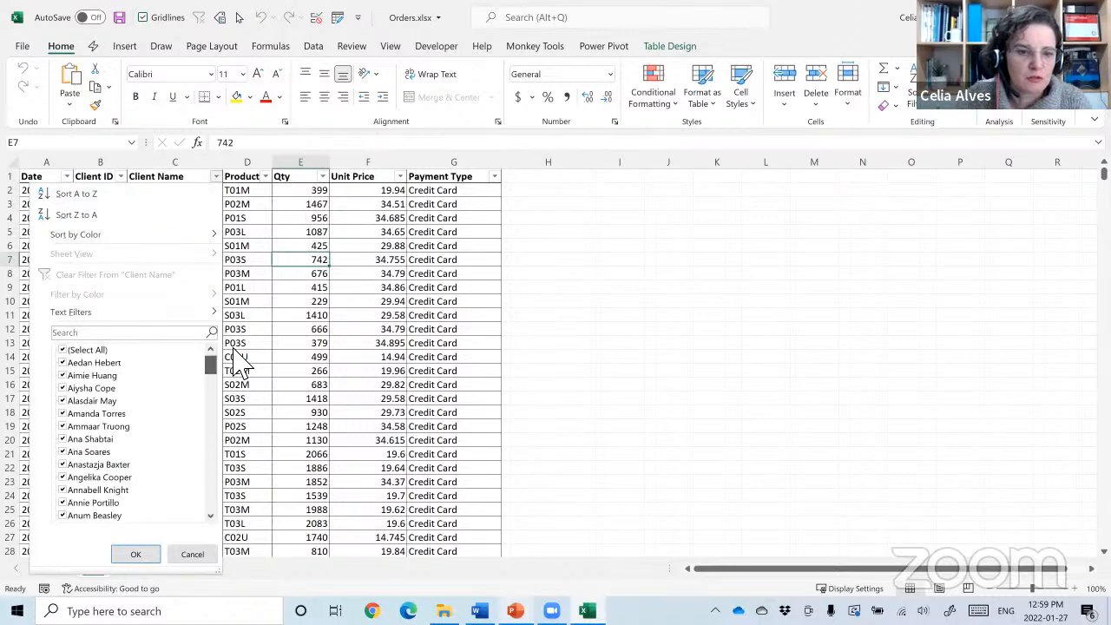
click(205, 557)
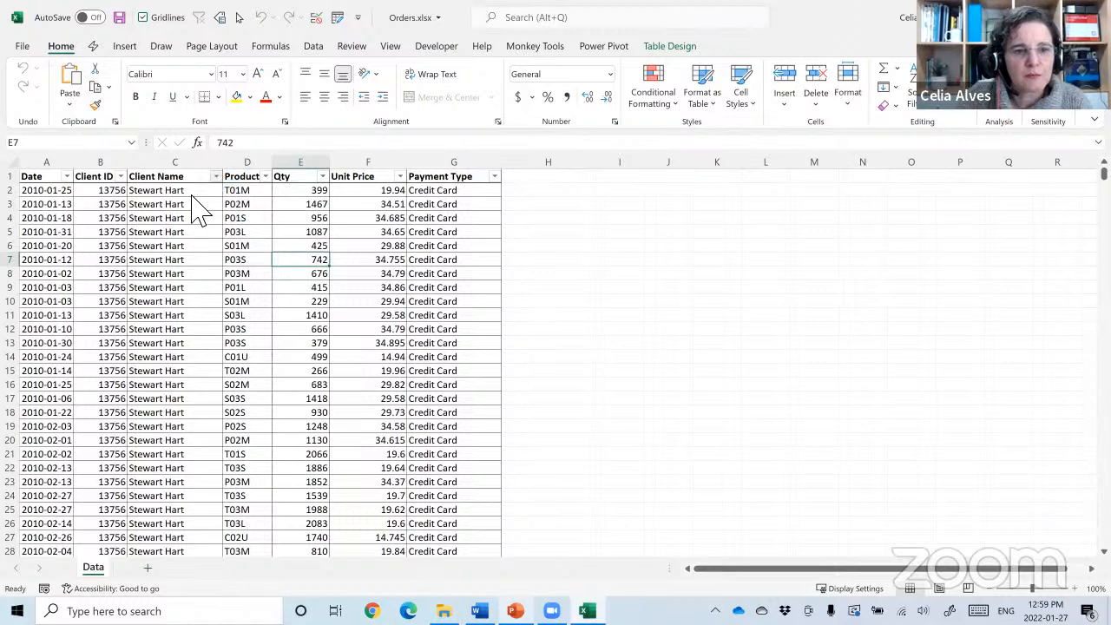
Filter the Client Name column to show only the first client in the filter list.
click(215, 176)
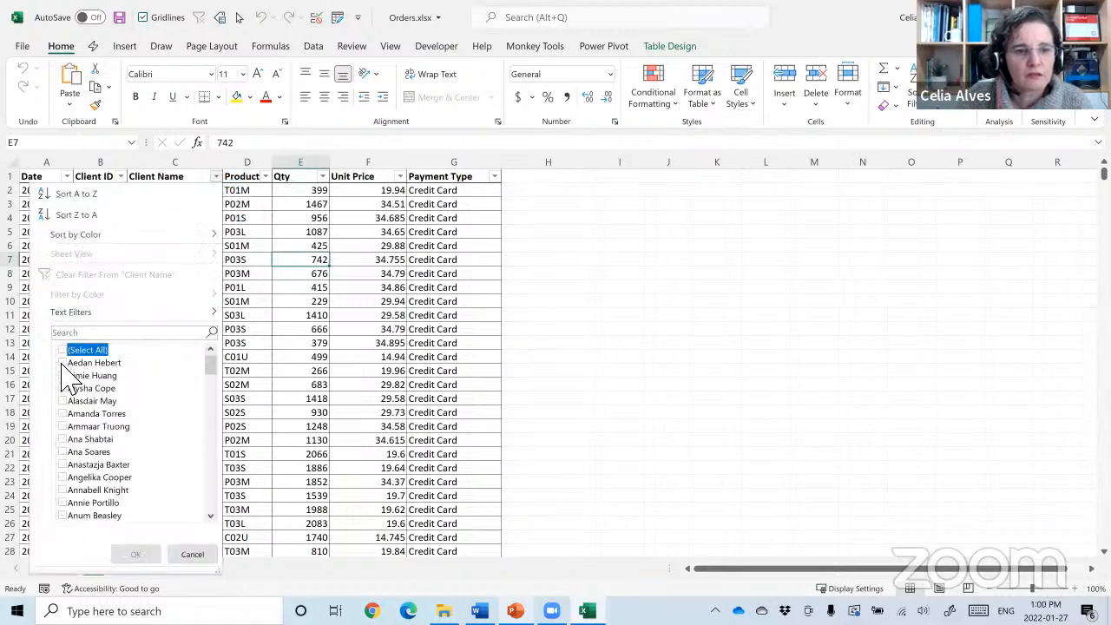
click(62, 350)
click(61, 363)
click(138, 555)
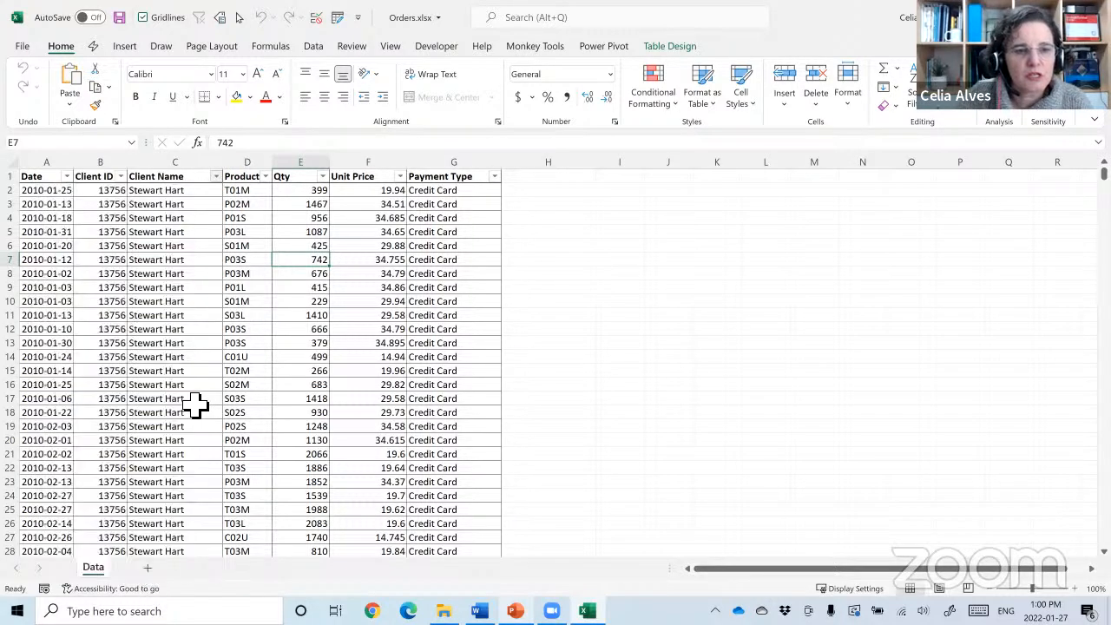
scroll(207, 282, down, 1)
scroll(209, 282, down, 4)
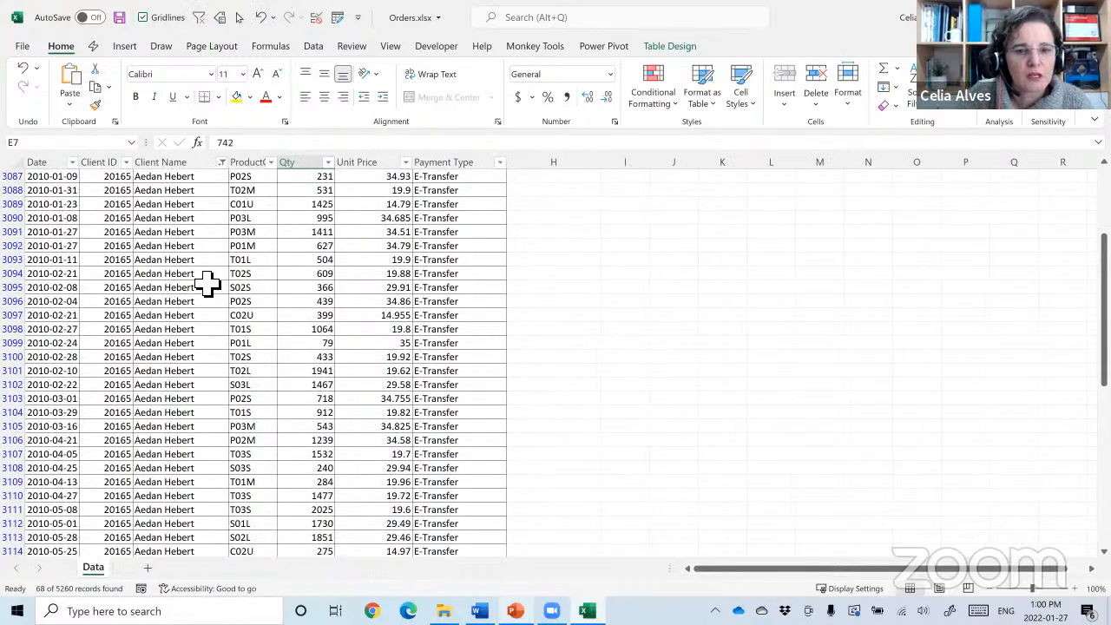
scroll(208, 282, up, 5)
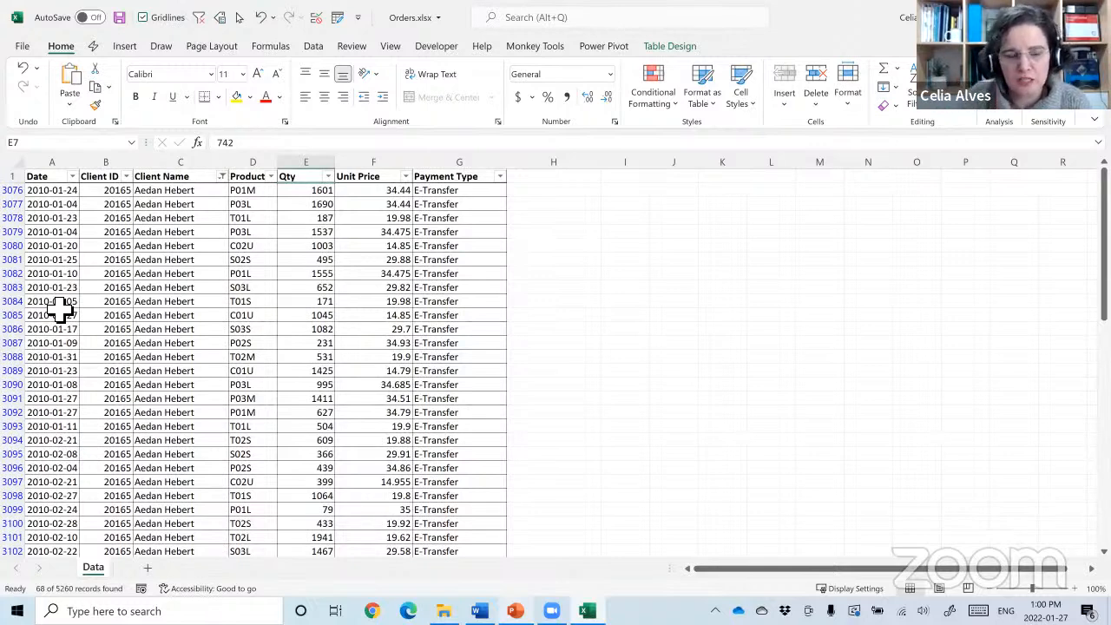
Sort the filtered orders by Qty from smallest to largest.
click(328, 178)
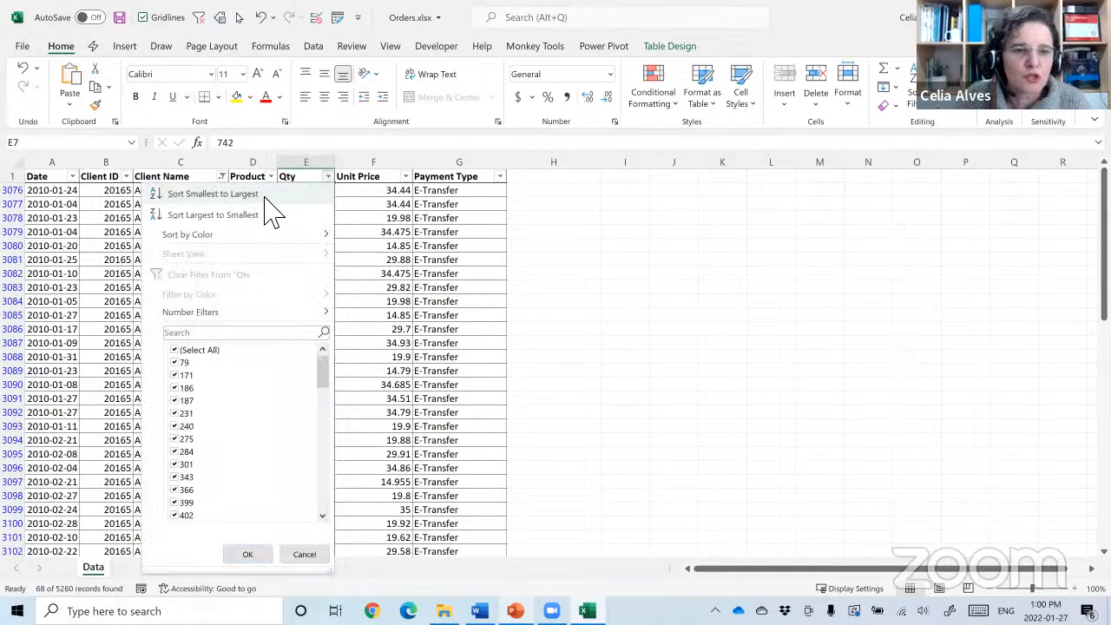
click(213, 193)
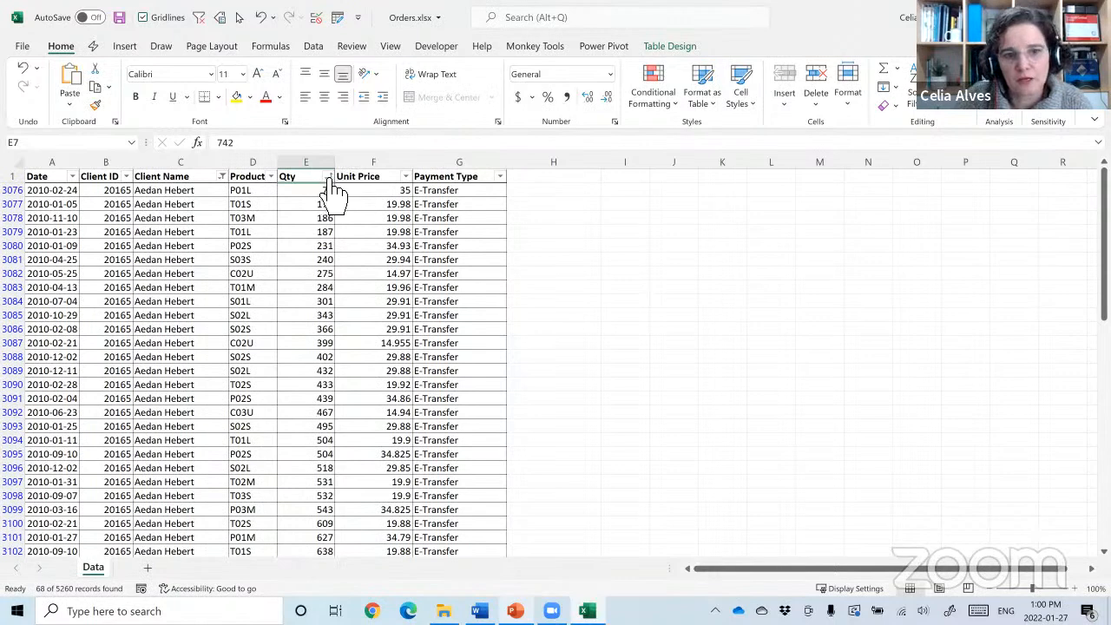
Review the number filter options for the Qty column, including Top 10, and select the first three quantities of the filtered client.
click(329, 177)
mouse_move(236, 313)
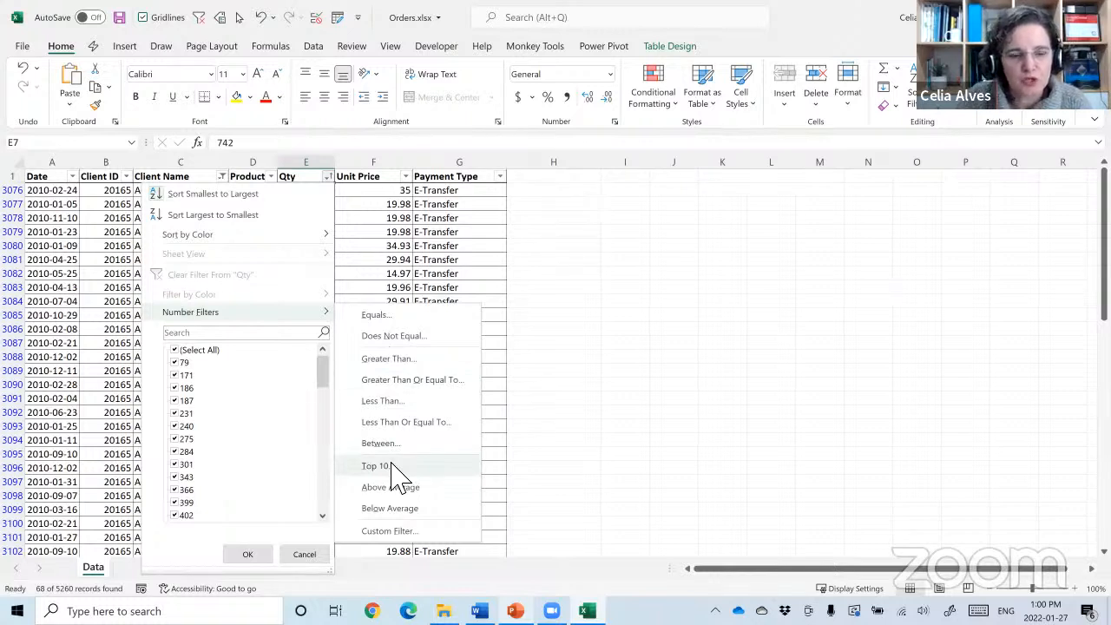
click(313, 200)
drag(313, 195, 316, 221)
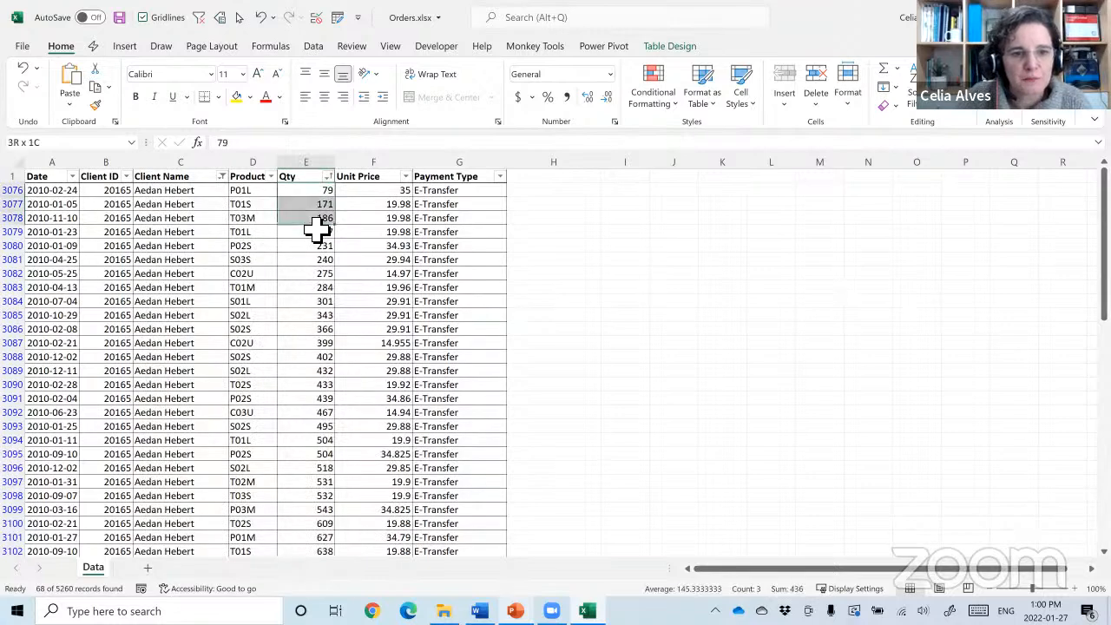
Sort the filtered orders by Qty from largest to smallest and select the three highest quantities.
click(328, 176)
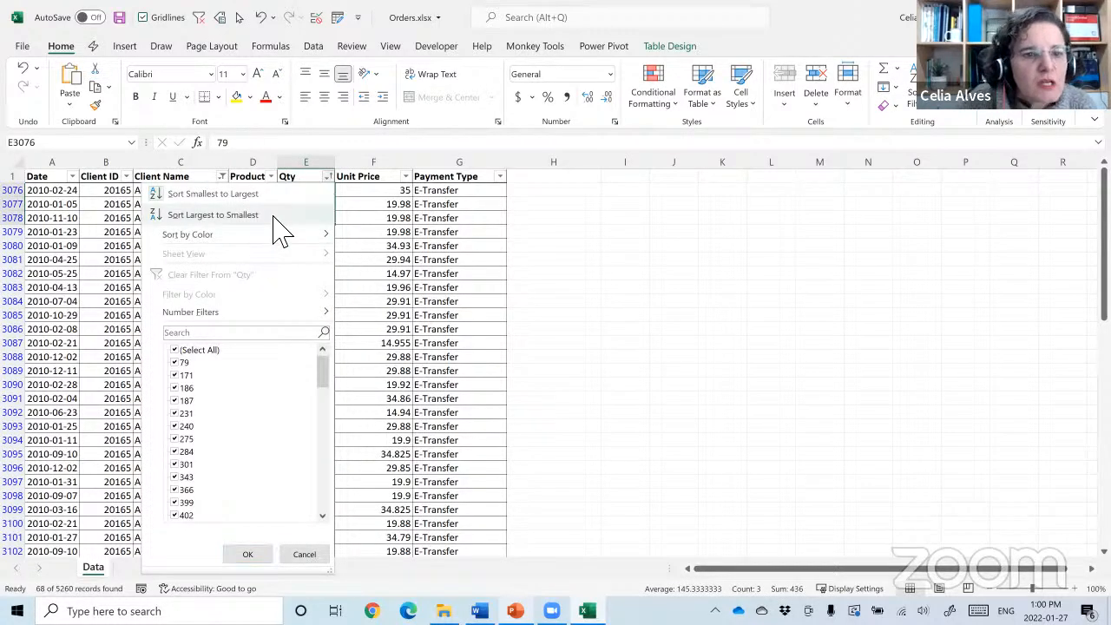
key(Escape)
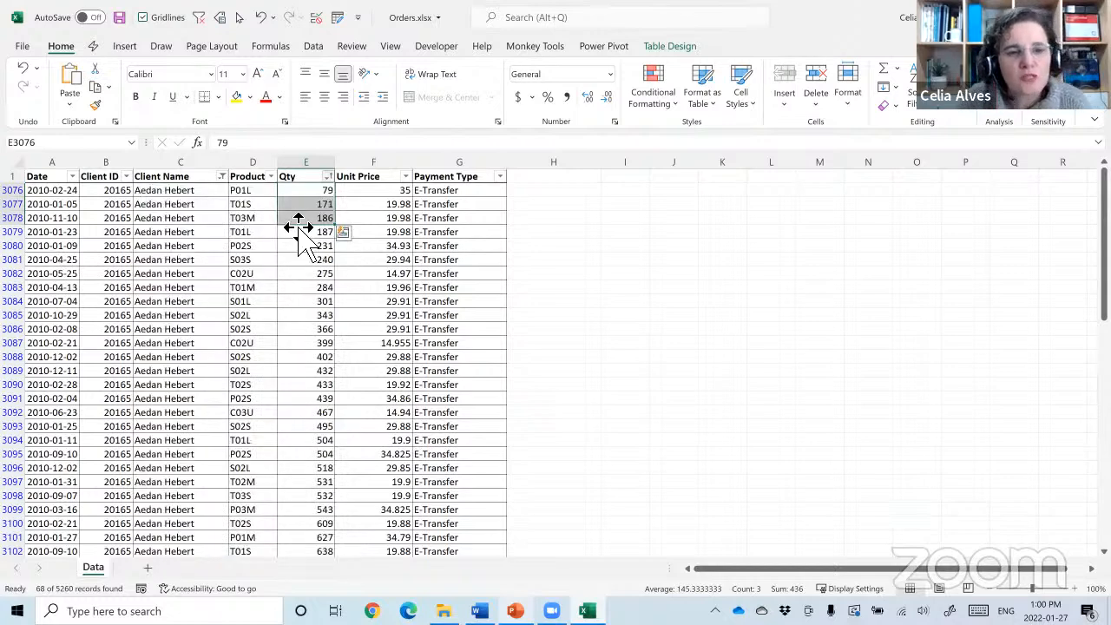
drag(303, 193, 296, 215)
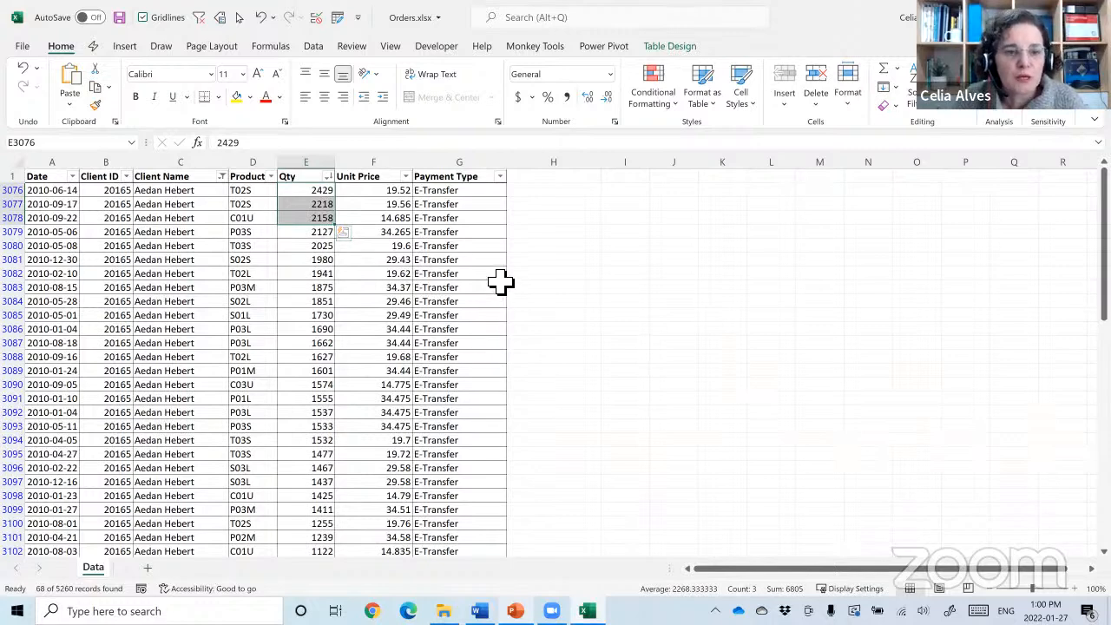
Undo the Qty sorts and the Client Name filter to restore the full orders table in its original order.
click(383, 333)
key(ctrl+z)
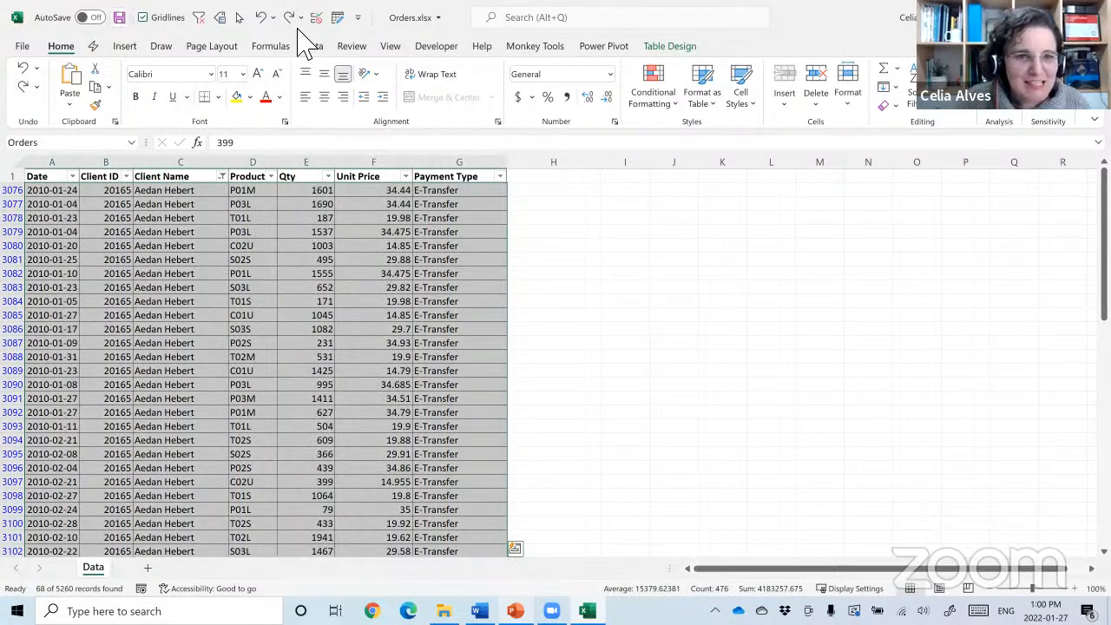
click(259, 18)
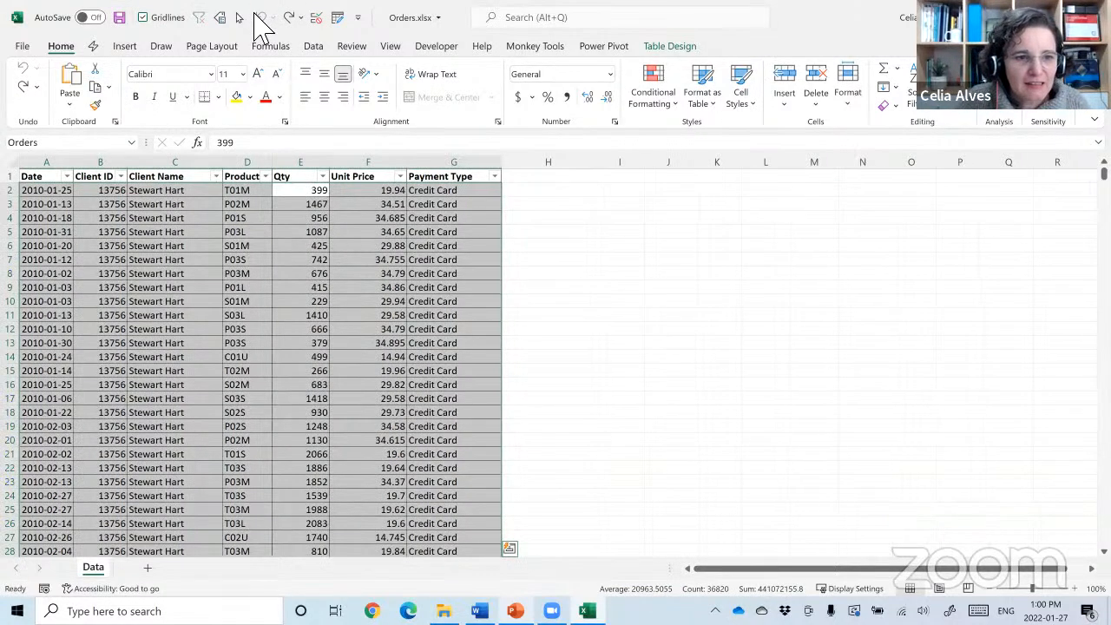
click(299, 276)
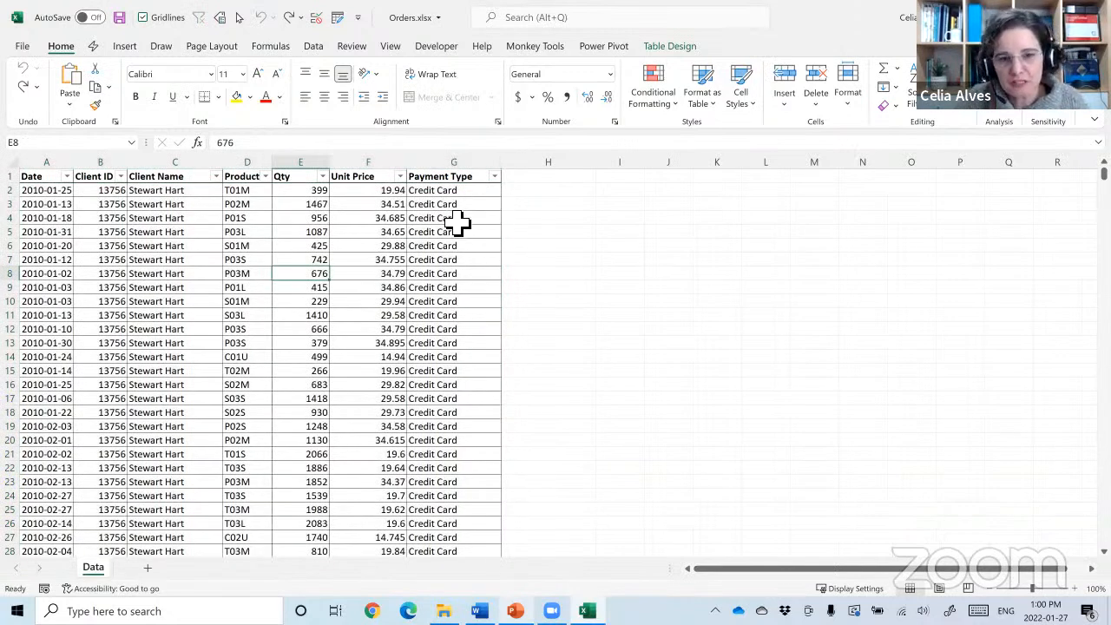
click(376, 247)
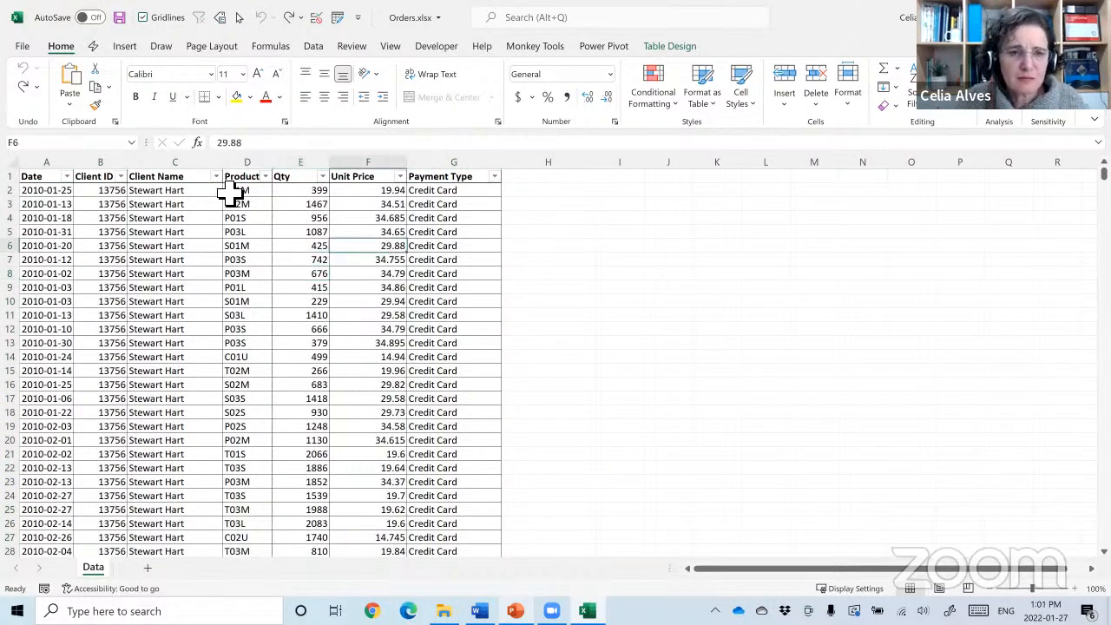
Load the orders table into the Power Query Editor and delete the automatic Changed Type step.
click(317, 46)
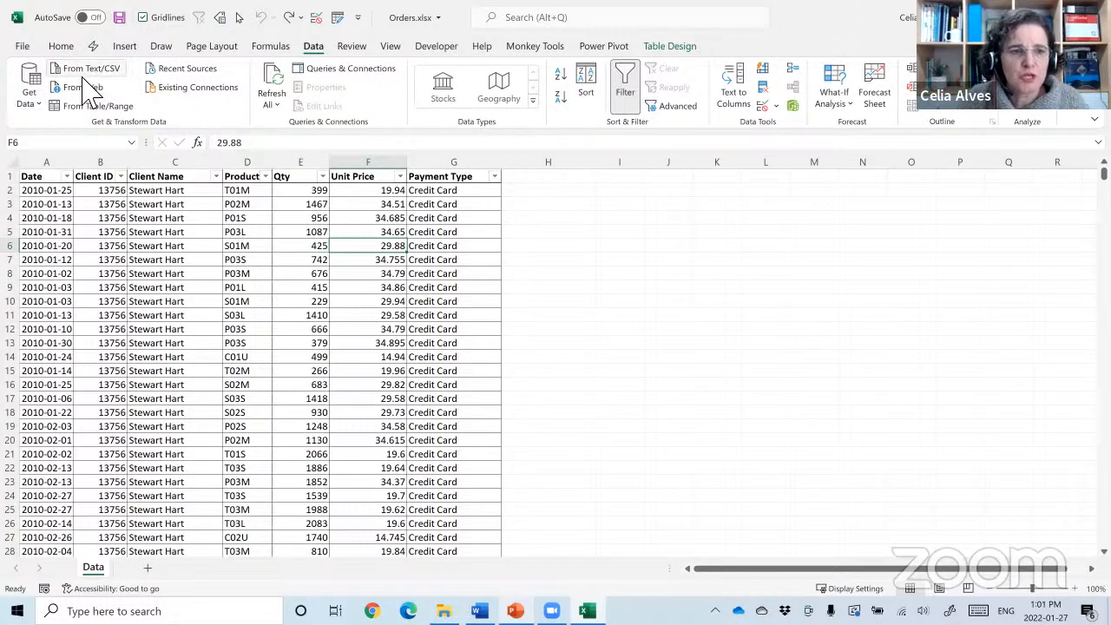
click(90, 107)
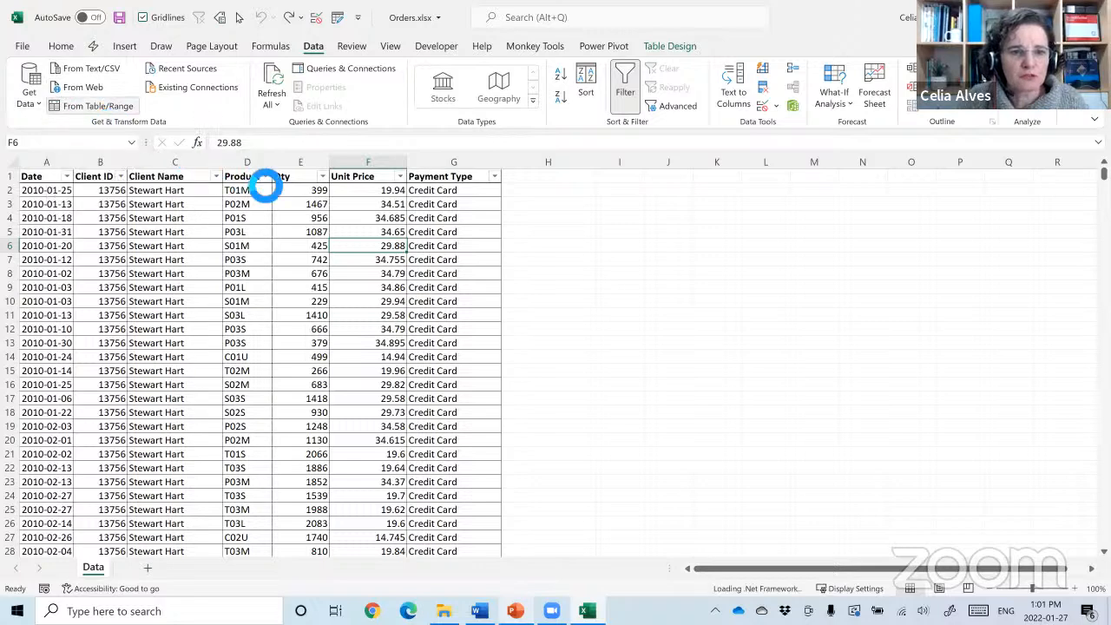
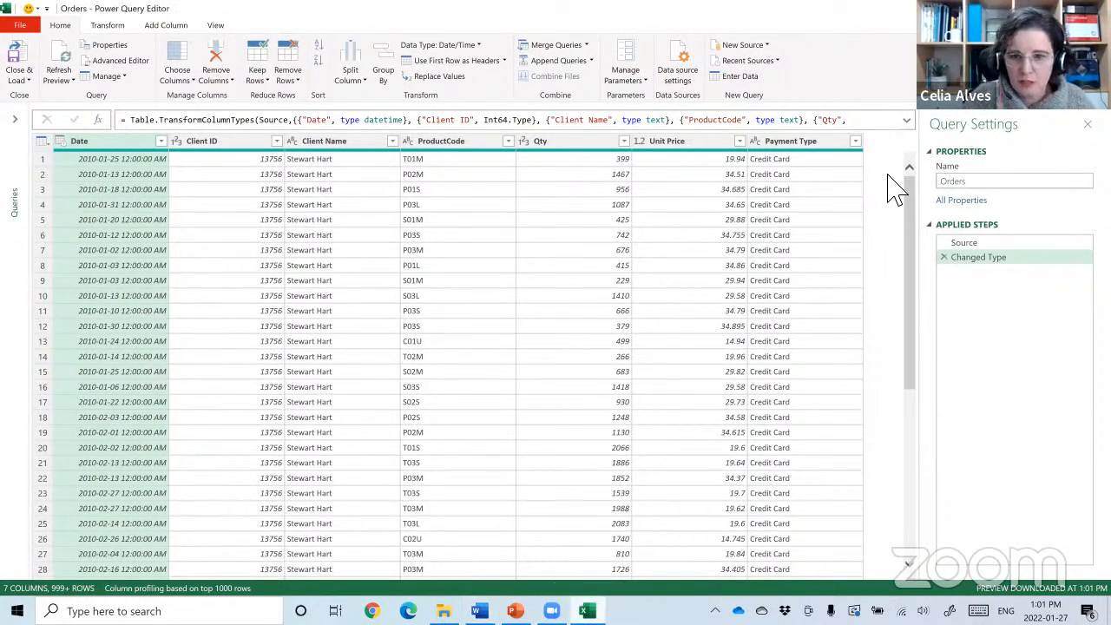
key(ctrl+plus)
key(ctrl+plus)
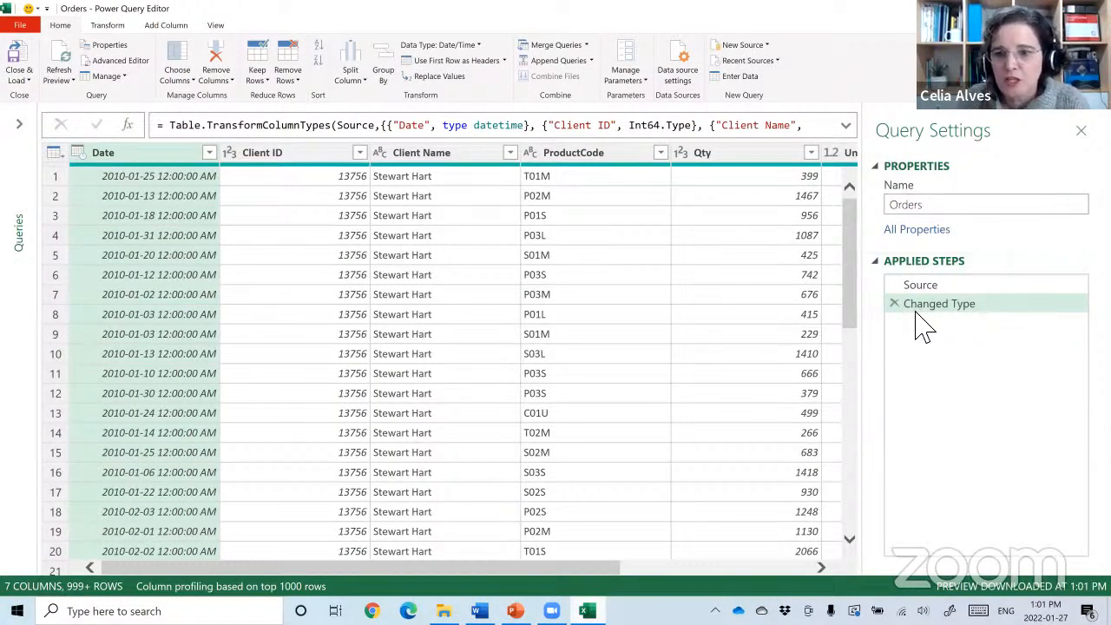
click(894, 304)
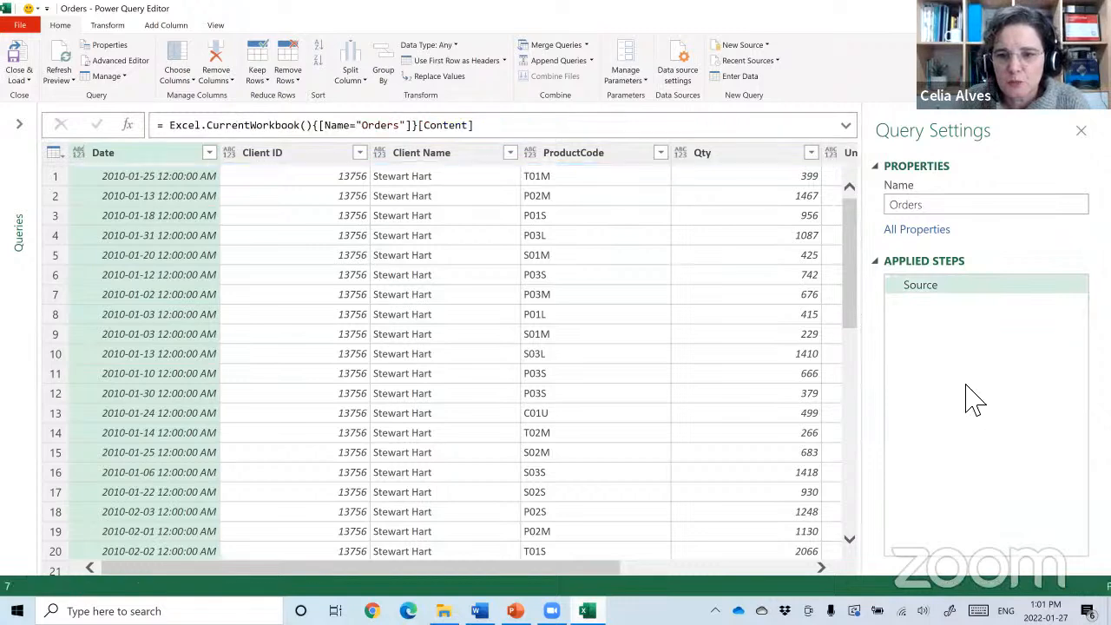
Show the list of queries and duplicate the Orders query.
click(21, 124)
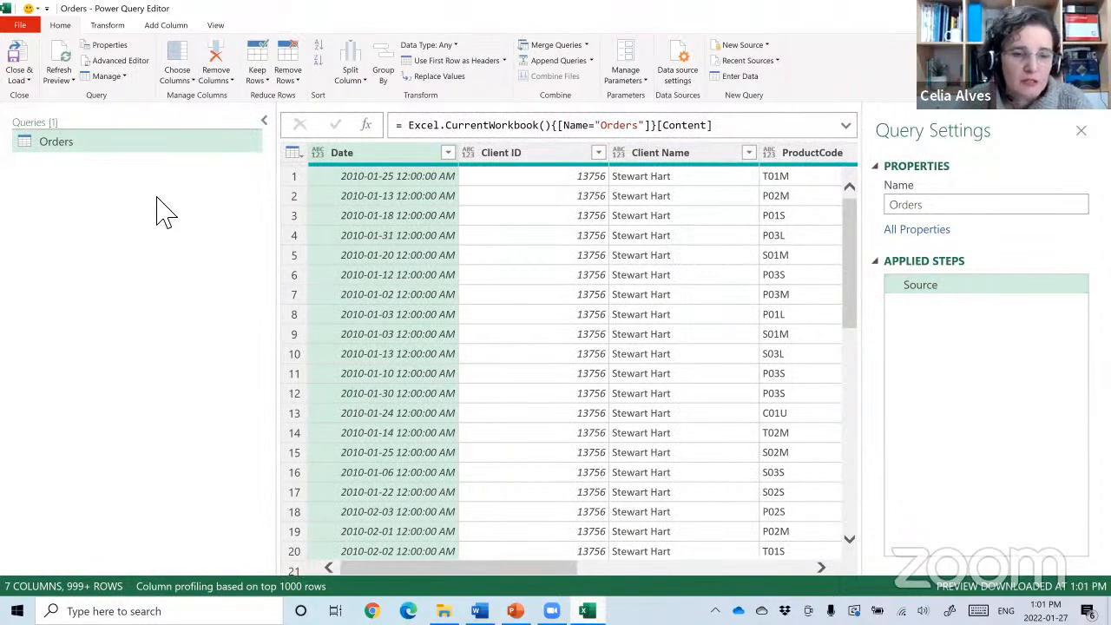
right_click(84, 145)
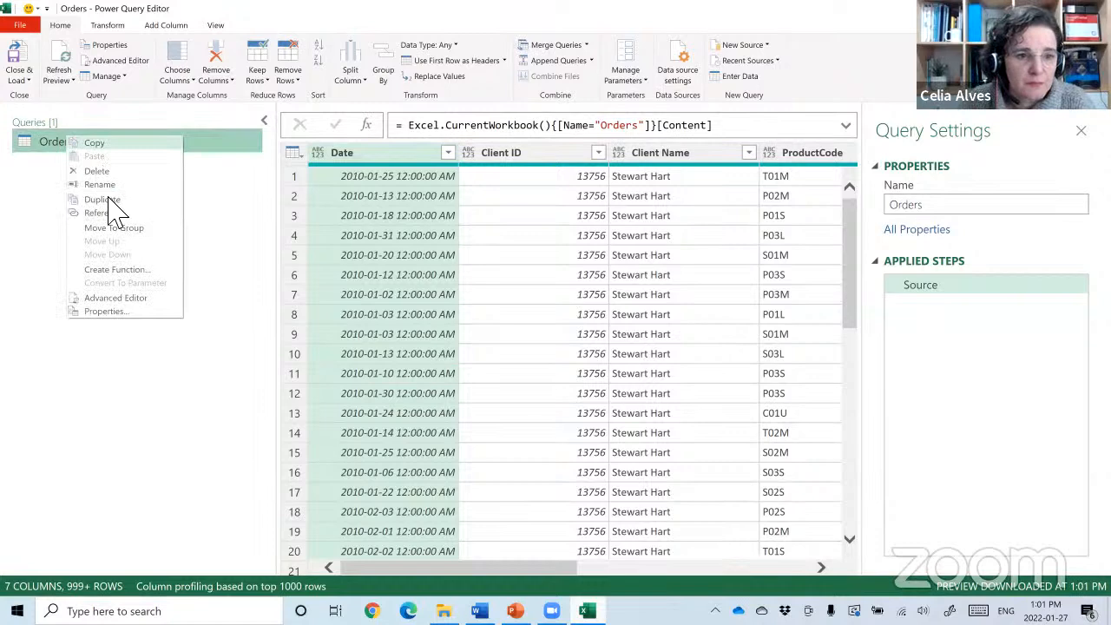
click(108, 200)
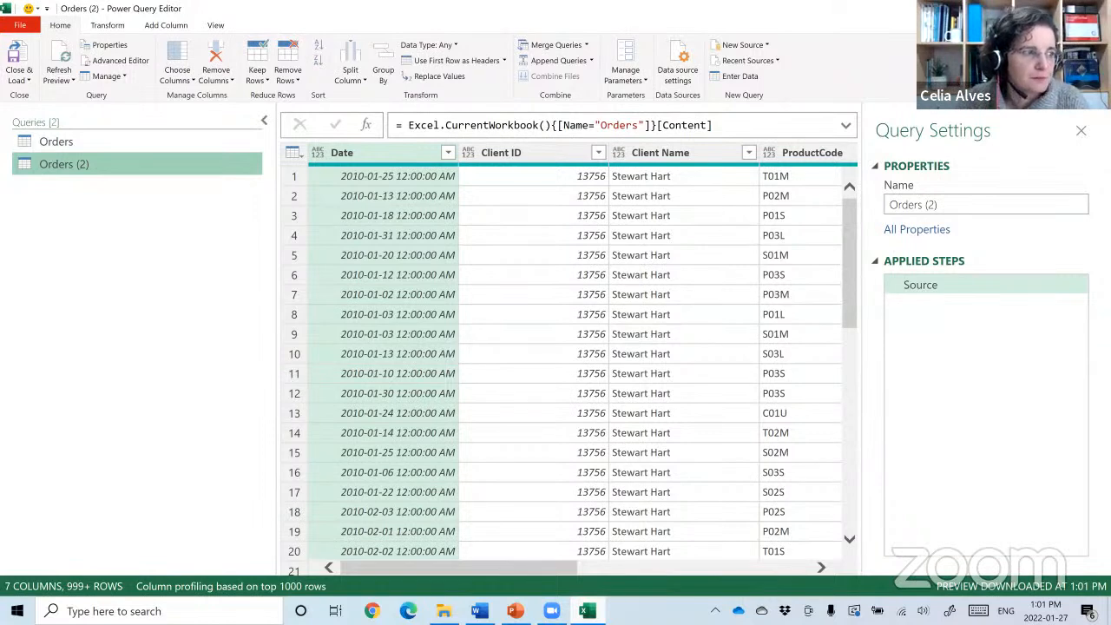
key(alt+Tab)
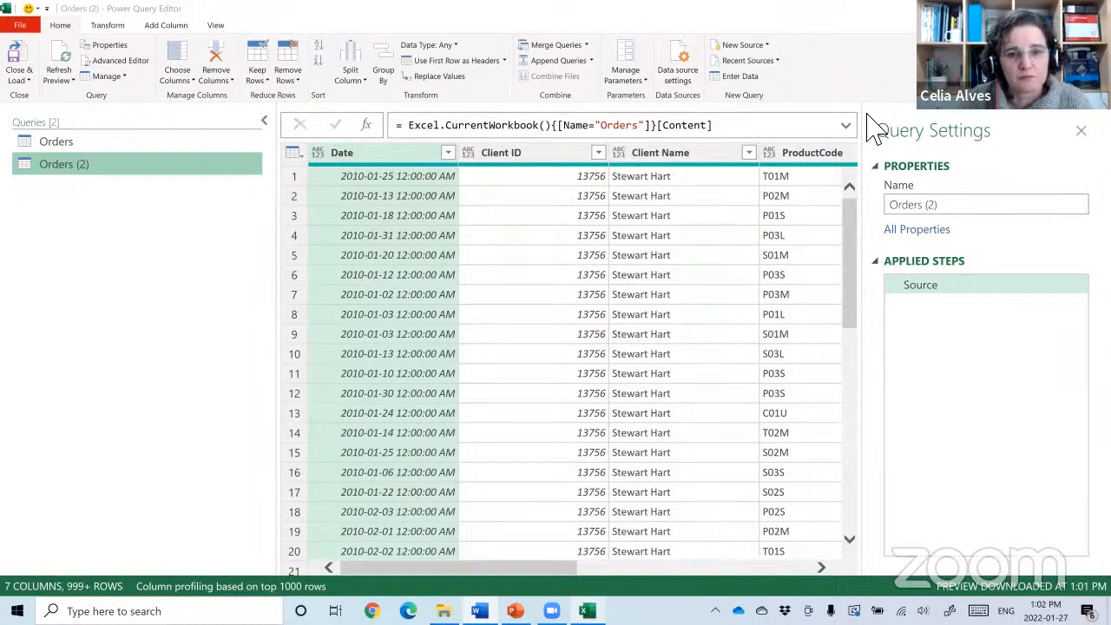
Filter the duplicated query's Client ID column to only the first ID in the list and check that ID in the step's formula.
click(598, 153)
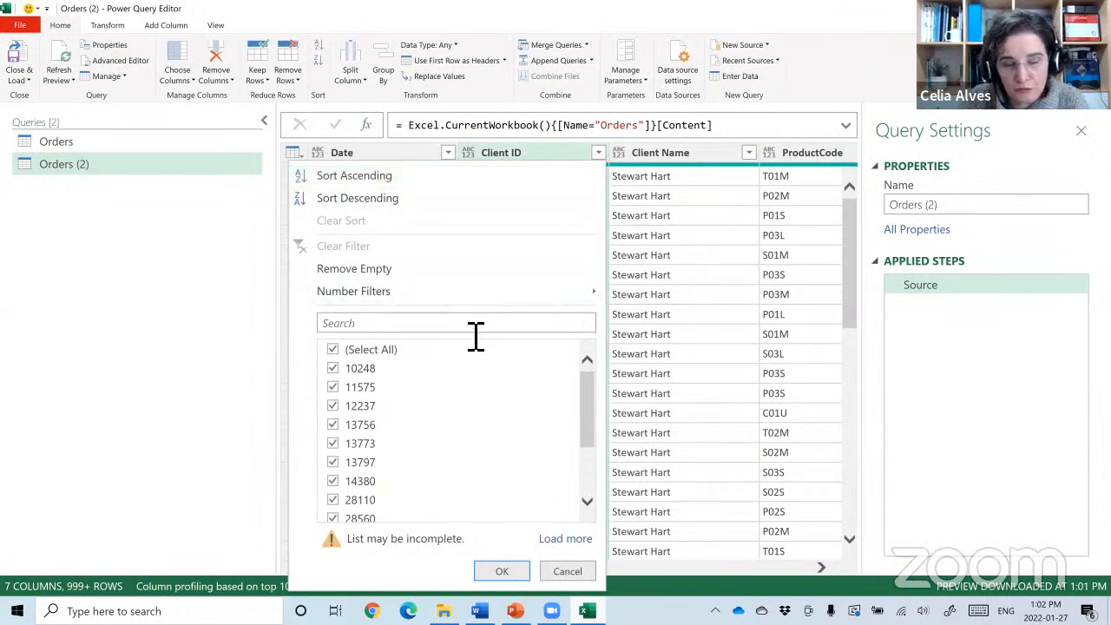
click(333, 350)
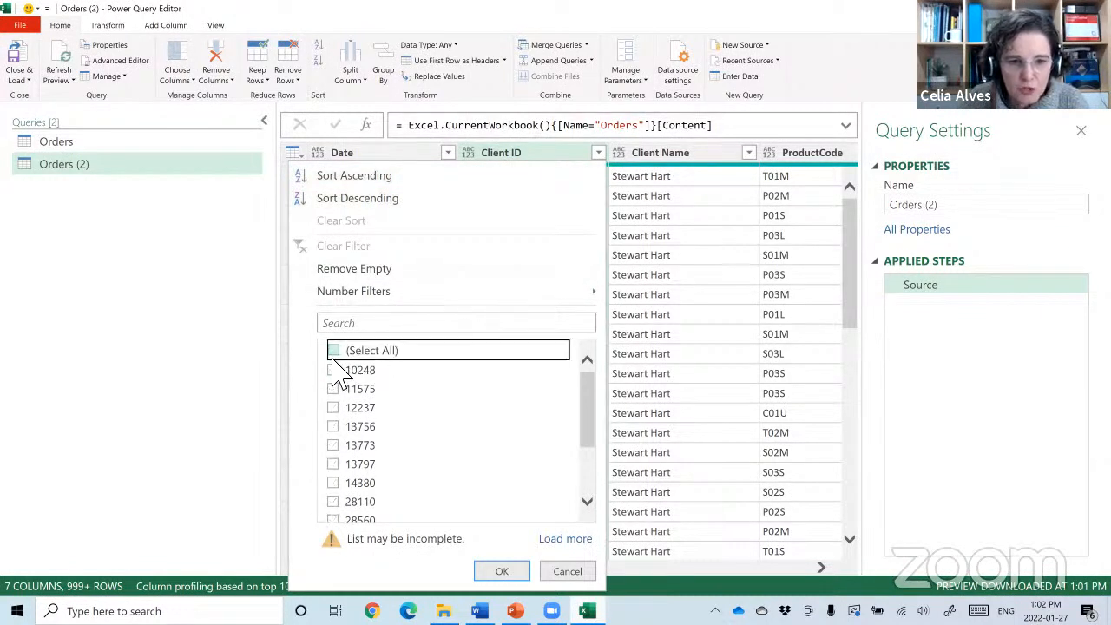
click(333, 370)
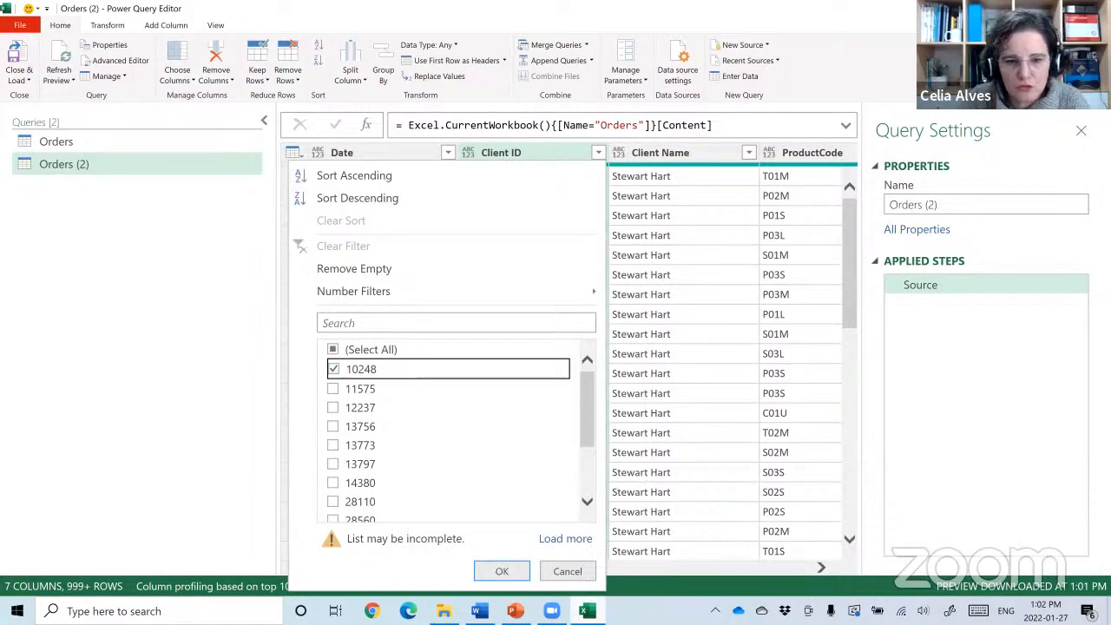
click(501, 570)
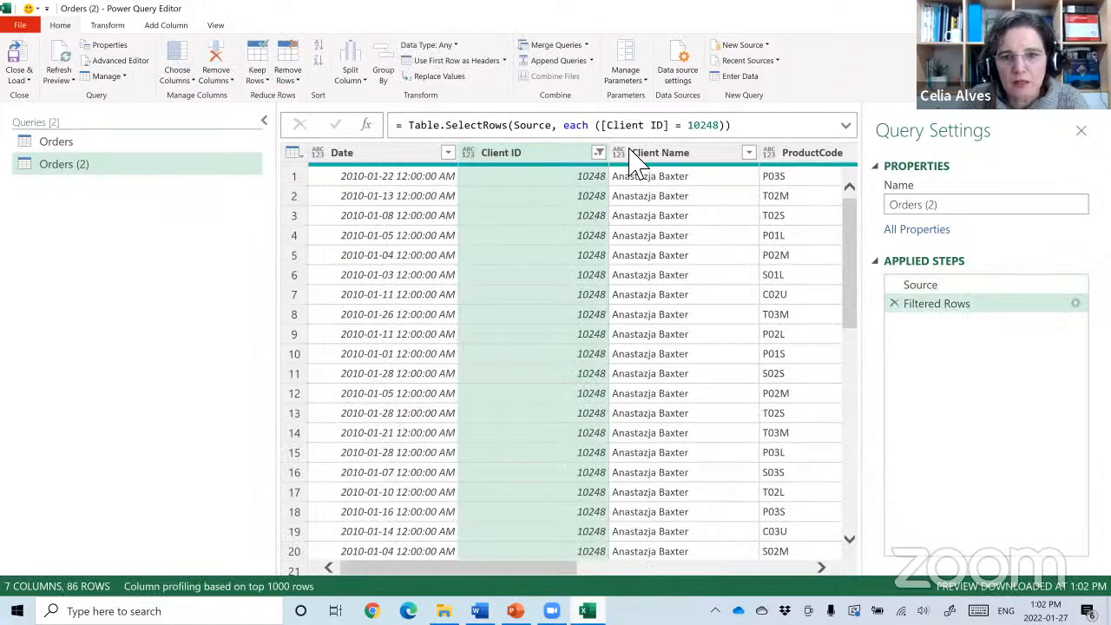
double_click(724, 132)
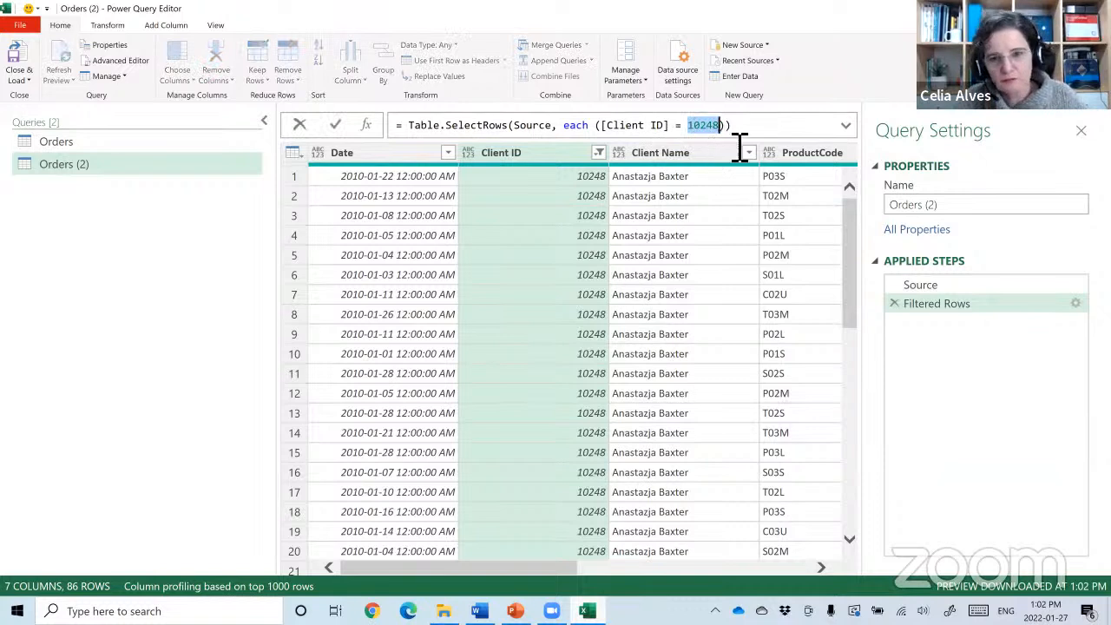
key(Escape)
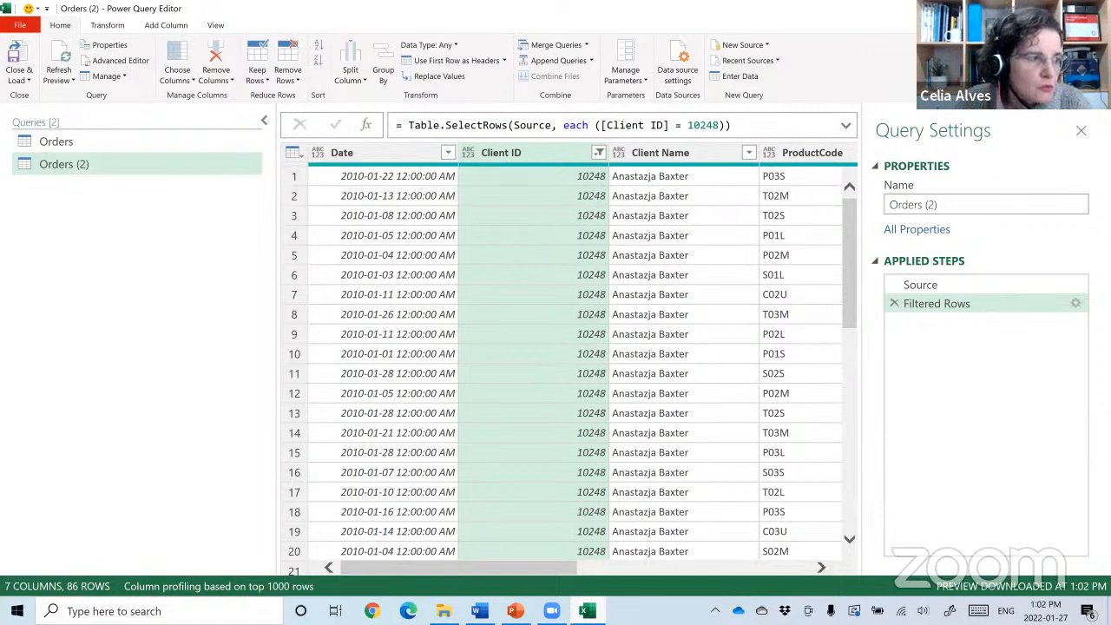
key(alt+Tab)
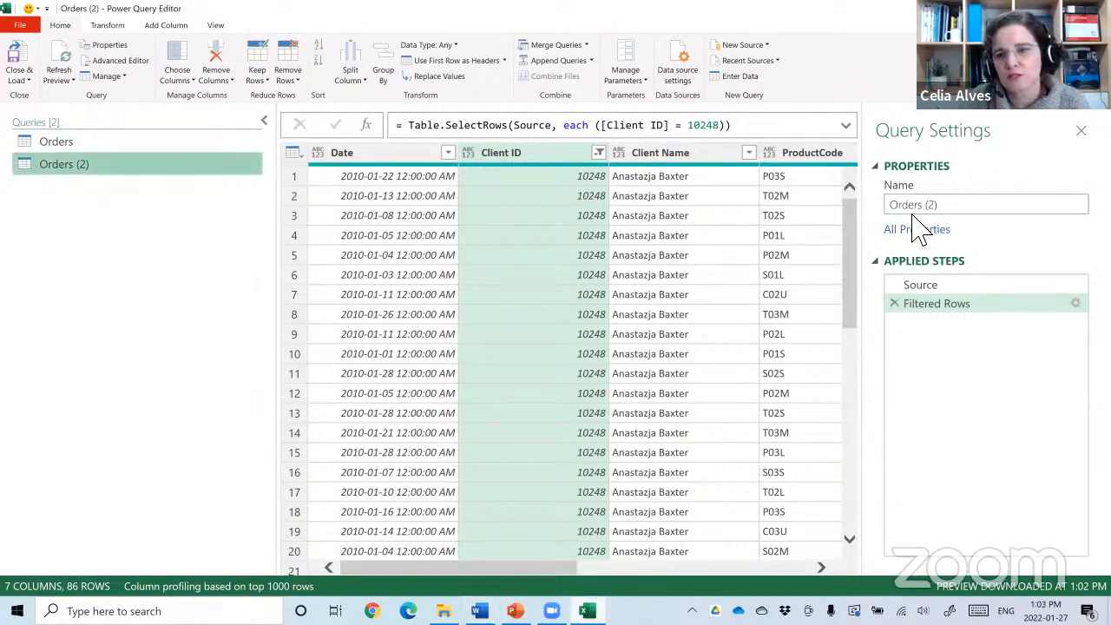
Rename the duplicated, filtered query as SampleClient.
drag(934, 207, 887, 207)
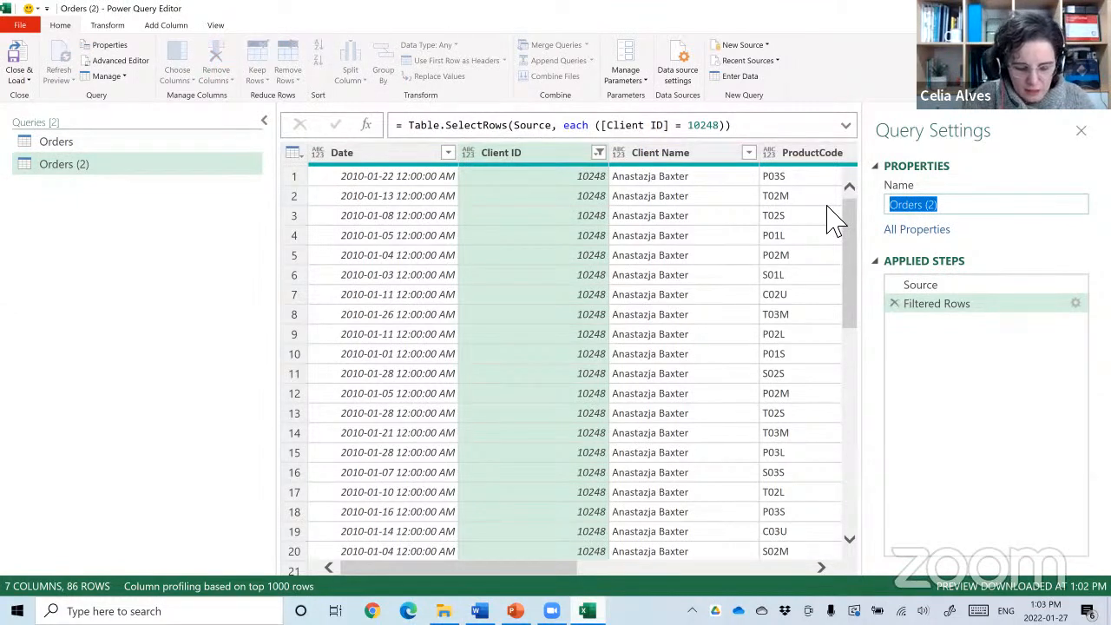
text(Sample)
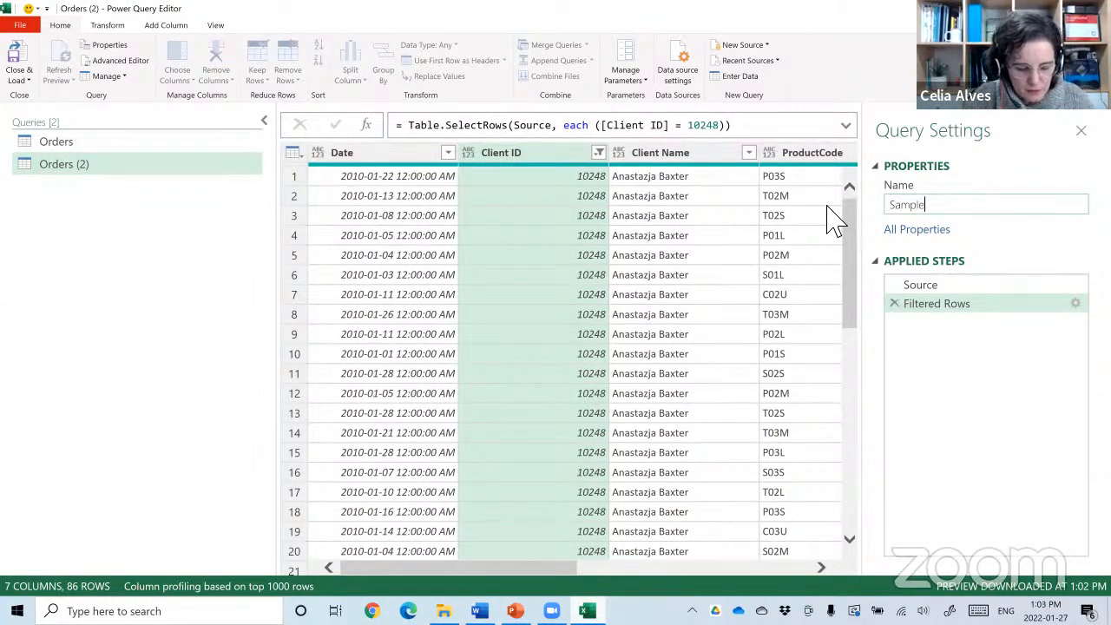
text(Client)
click(840, 222)
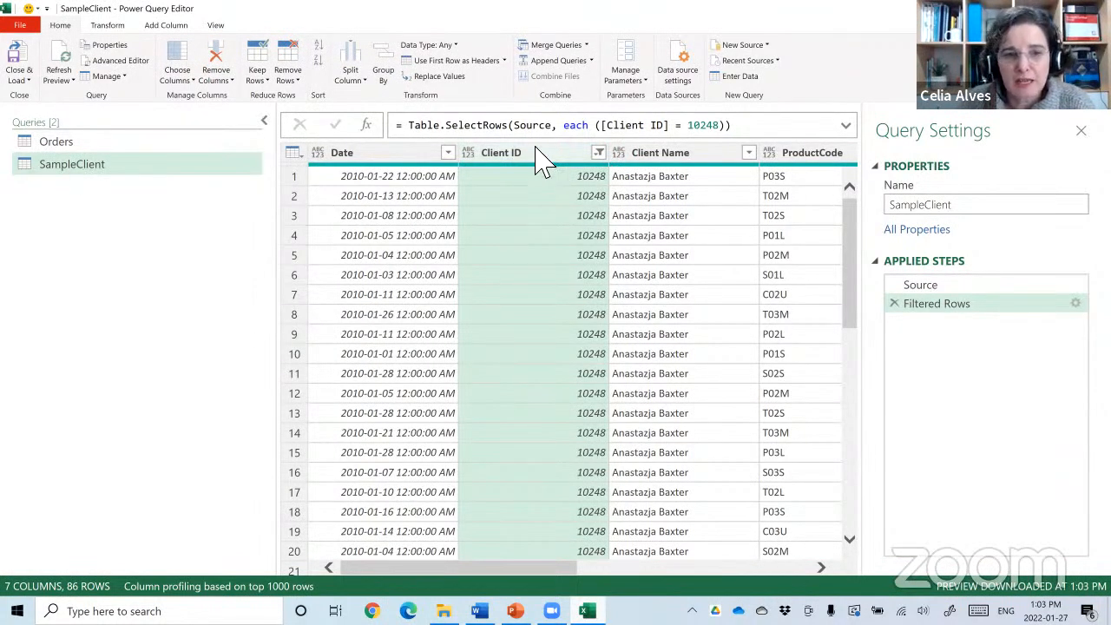
Remove every column except Qty from the SampleClient query and set Qty's data type to Whole Number.
click(264, 121)
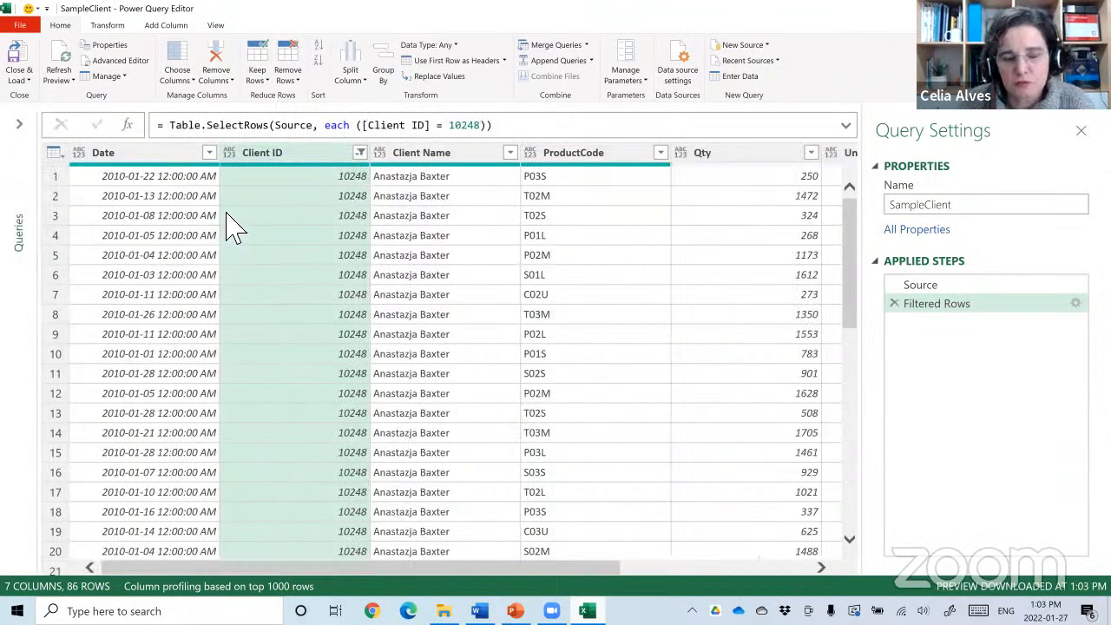
click(713, 156)
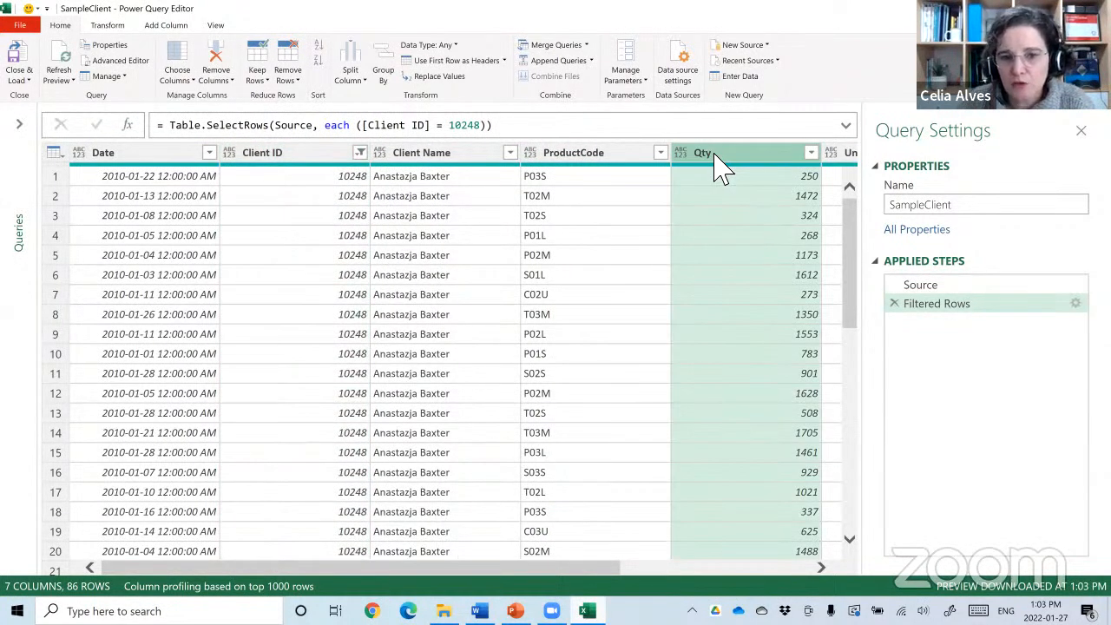
right_click(690, 161)
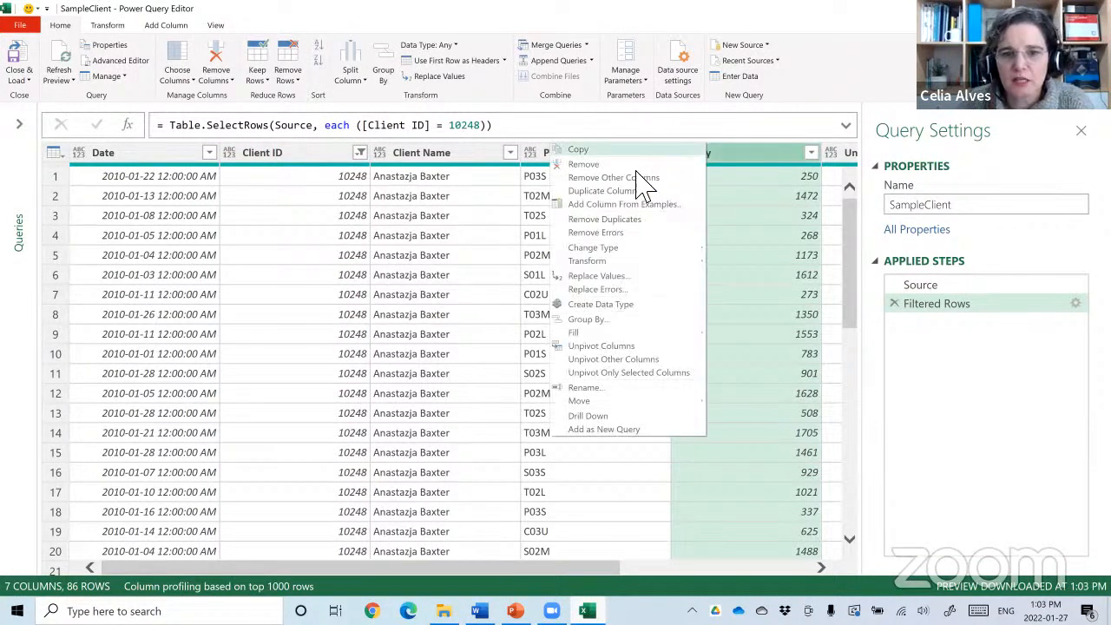
click(638, 184)
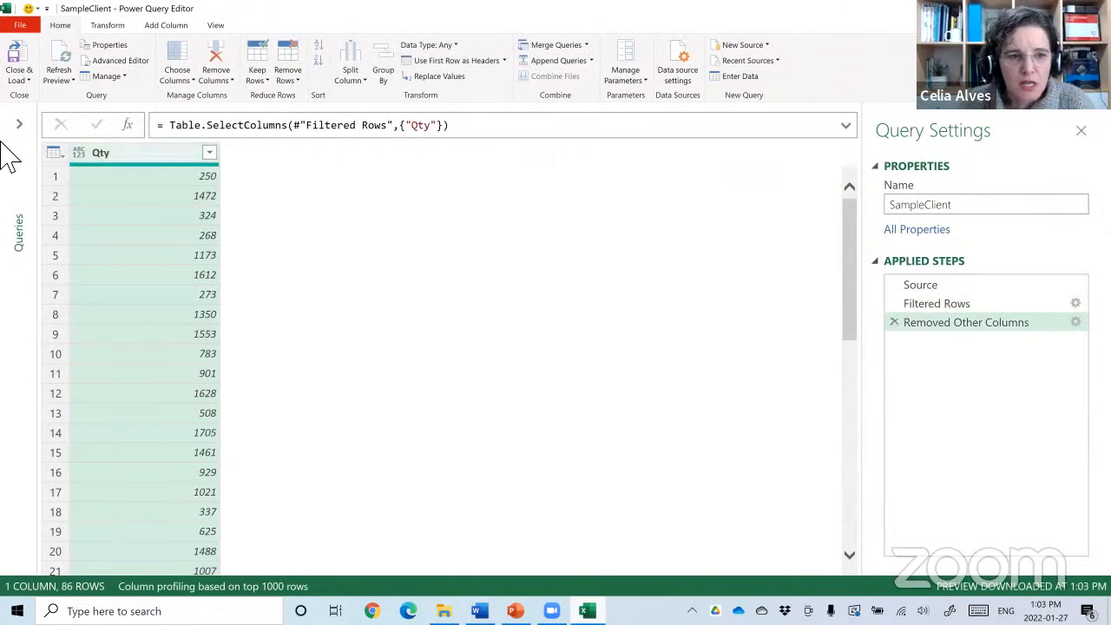
click(80, 156)
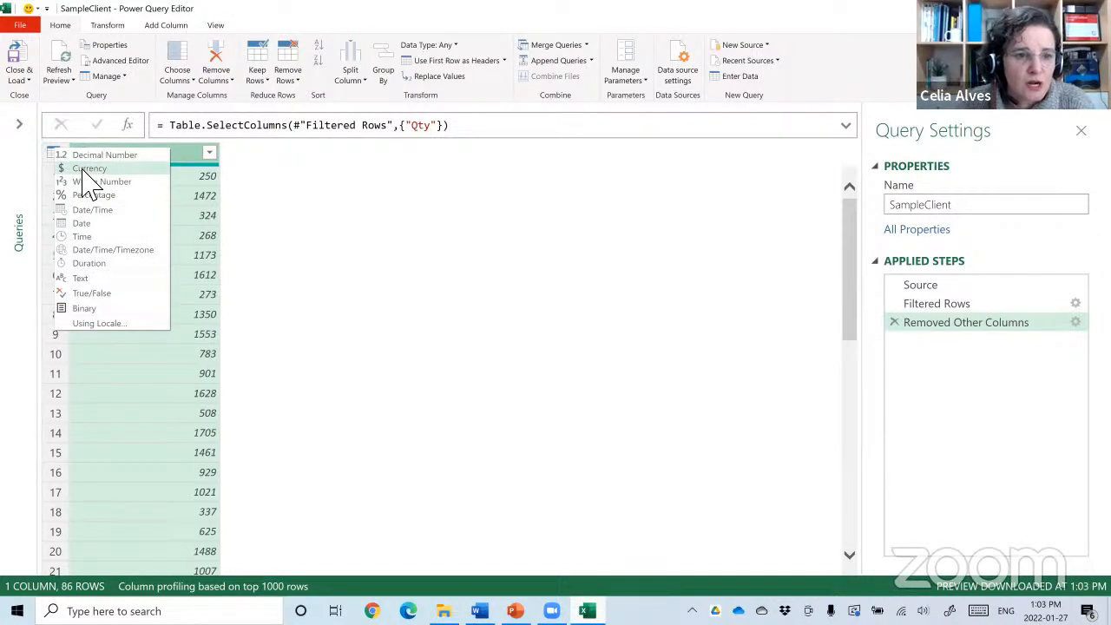
click(102, 183)
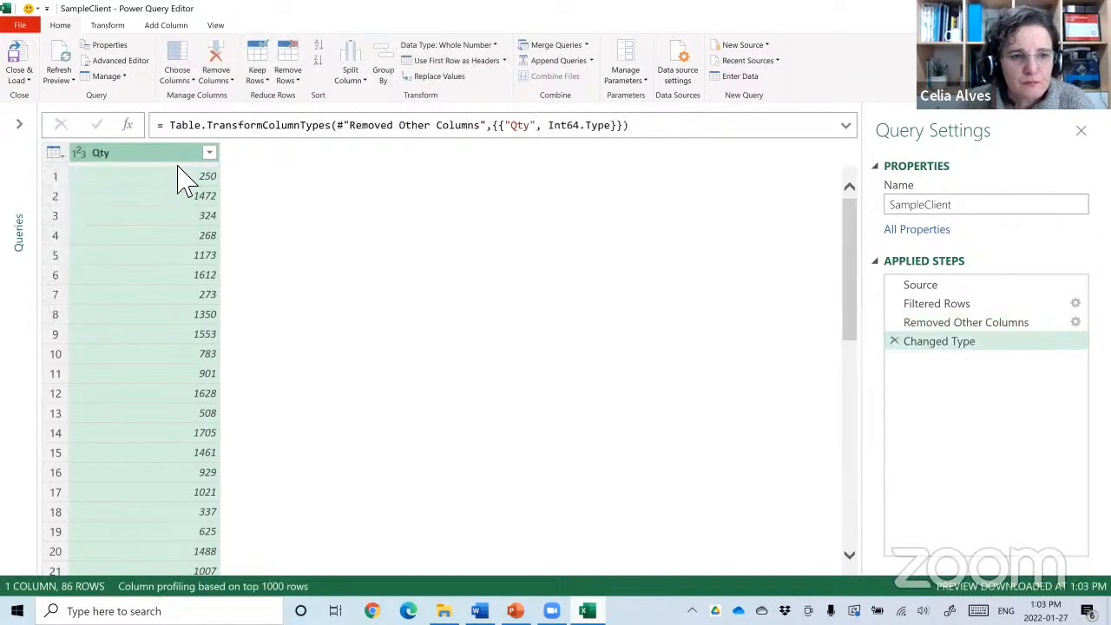
click(210, 153)
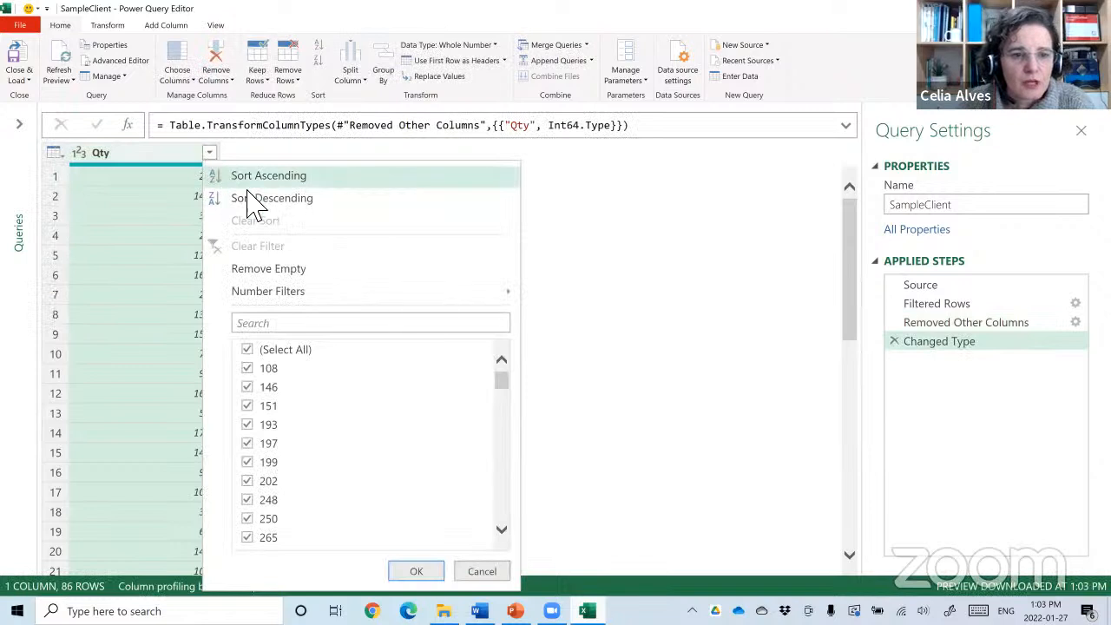
mouse_move(306, 294)
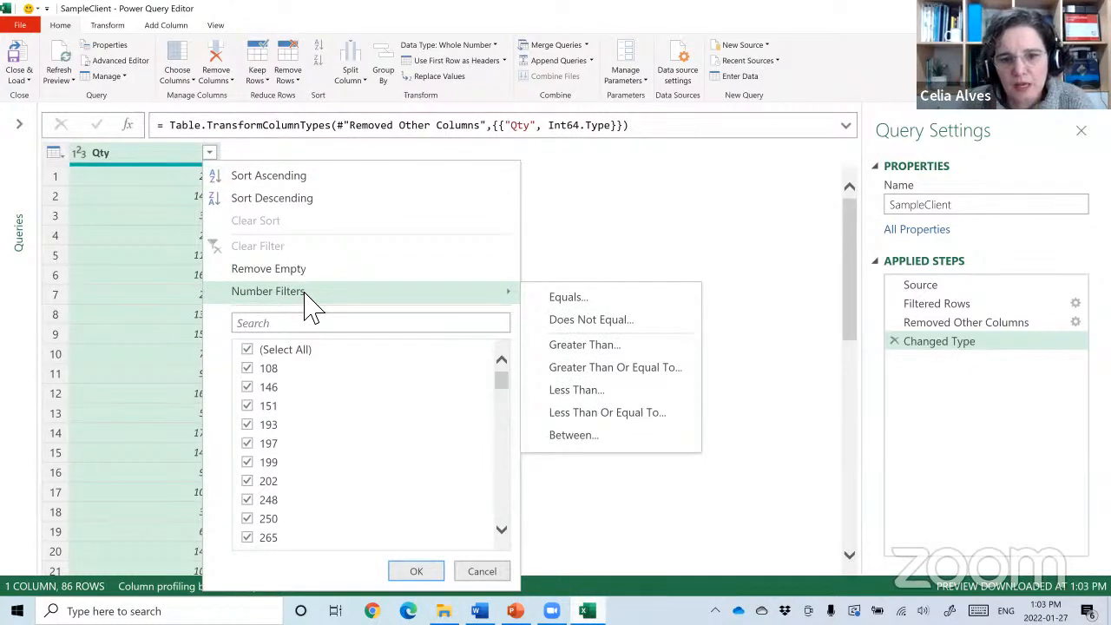
click(165, 165)
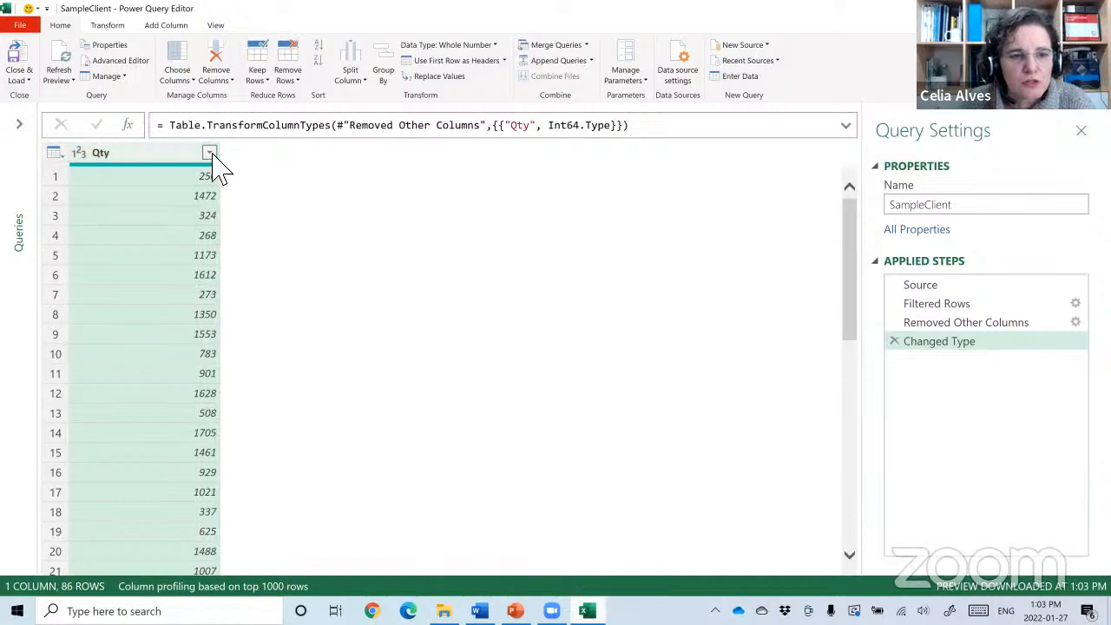
Sort SampleClient's Qty column in descending order and keep only the top 3 rows.
click(210, 154)
click(265, 193)
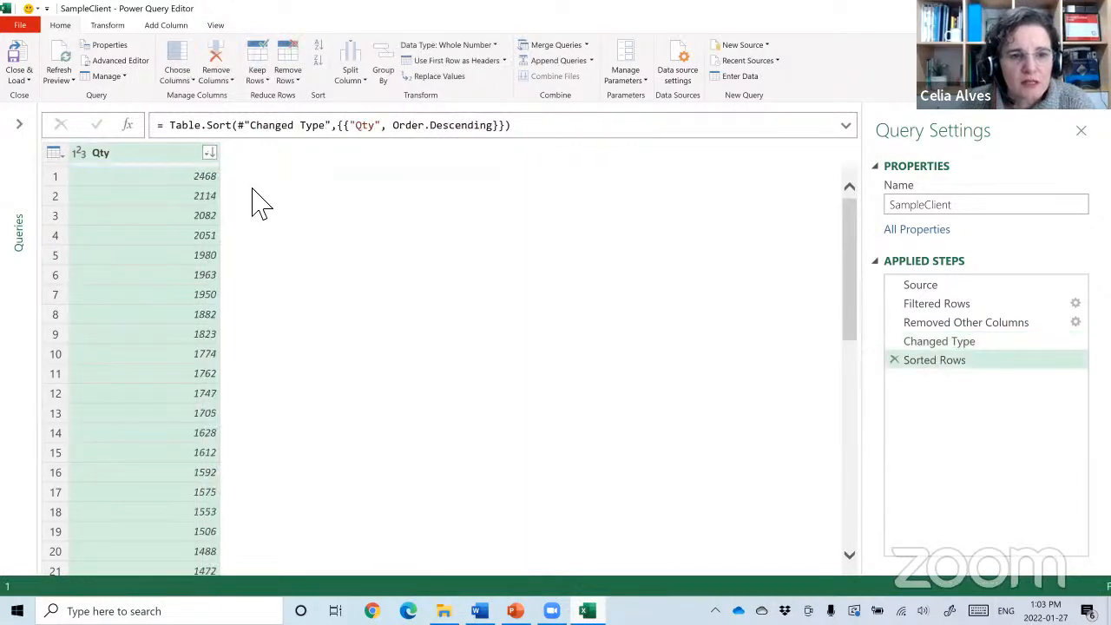
click(179, 157)
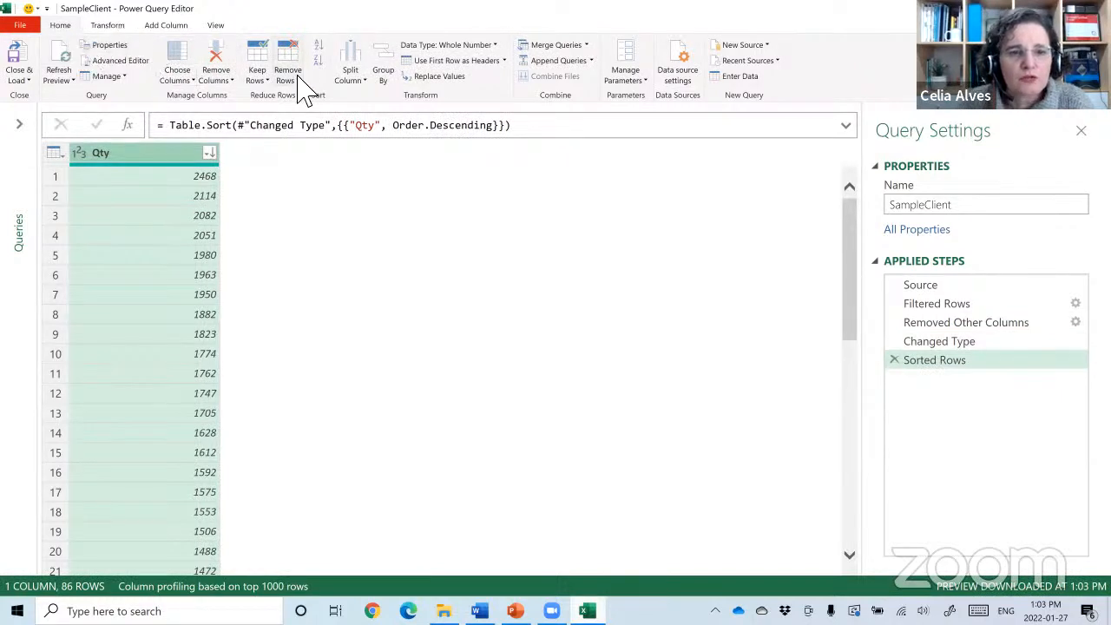
click(266, 78)
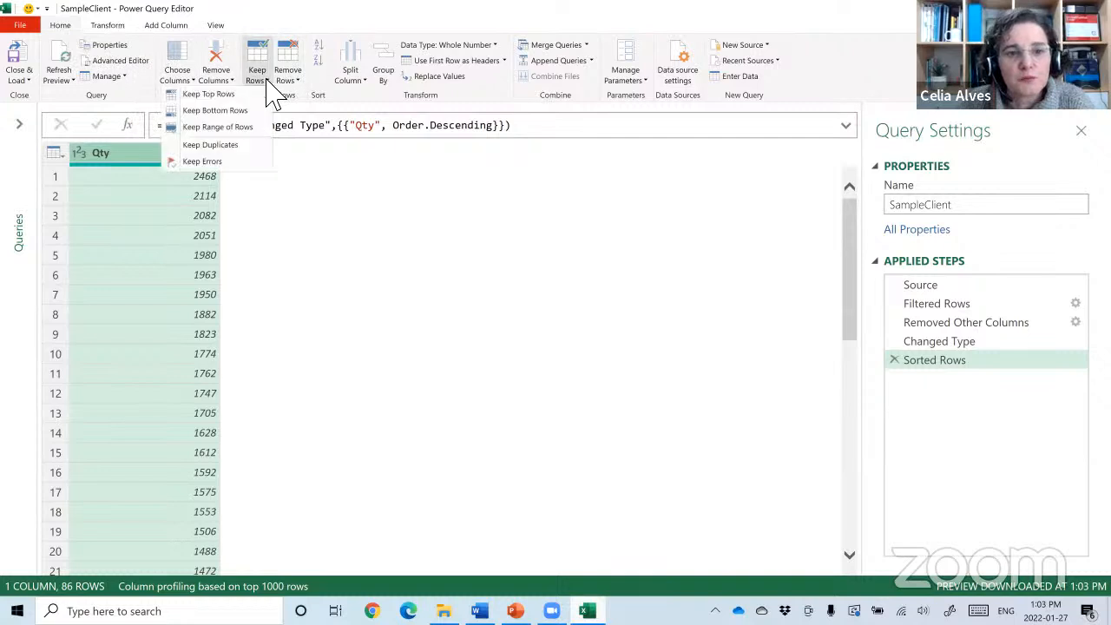
click(233, 95)
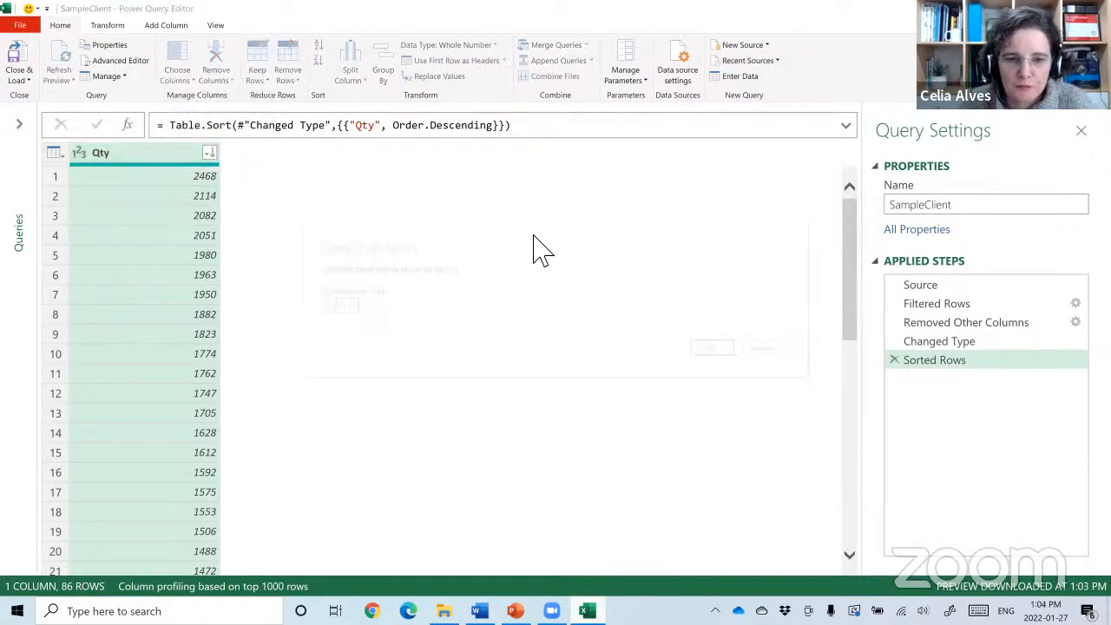
key(Return)
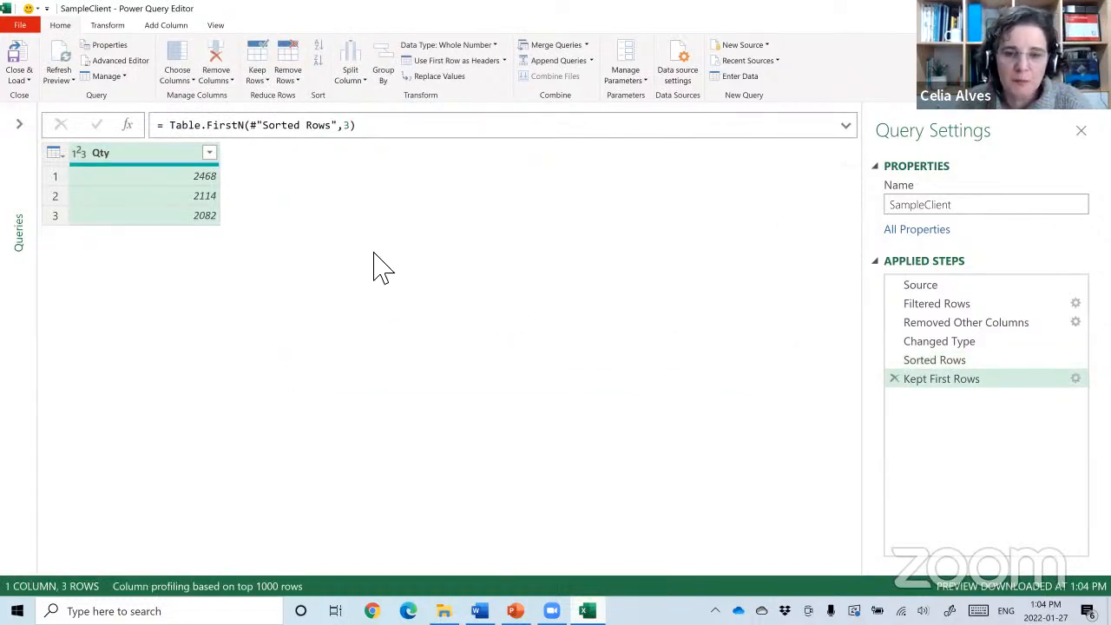
Create a required parameter named ClientID of type Decimal Number, with the sample client's ID as its current value.
click(19, 124)
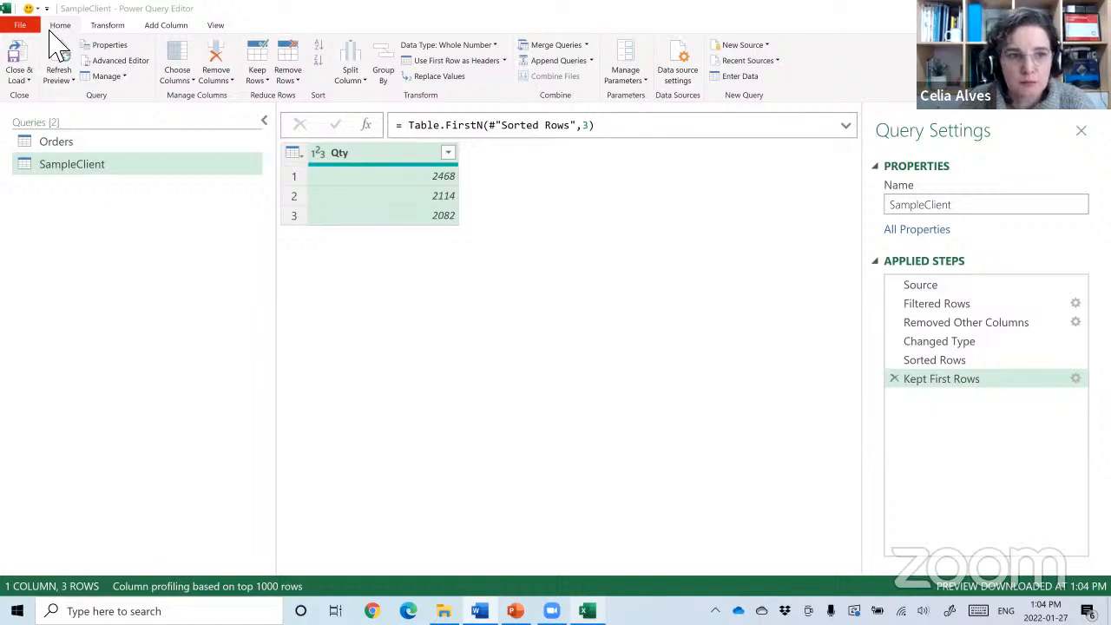
click(639, 84)
click(597, 129)
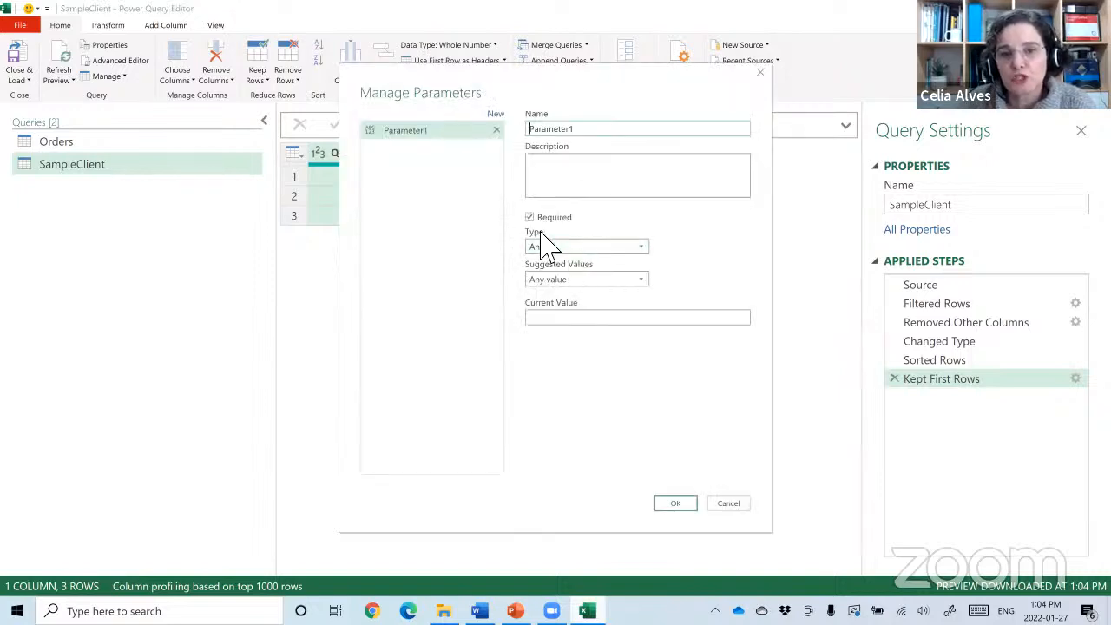
drag(595, 132, 479, 131)
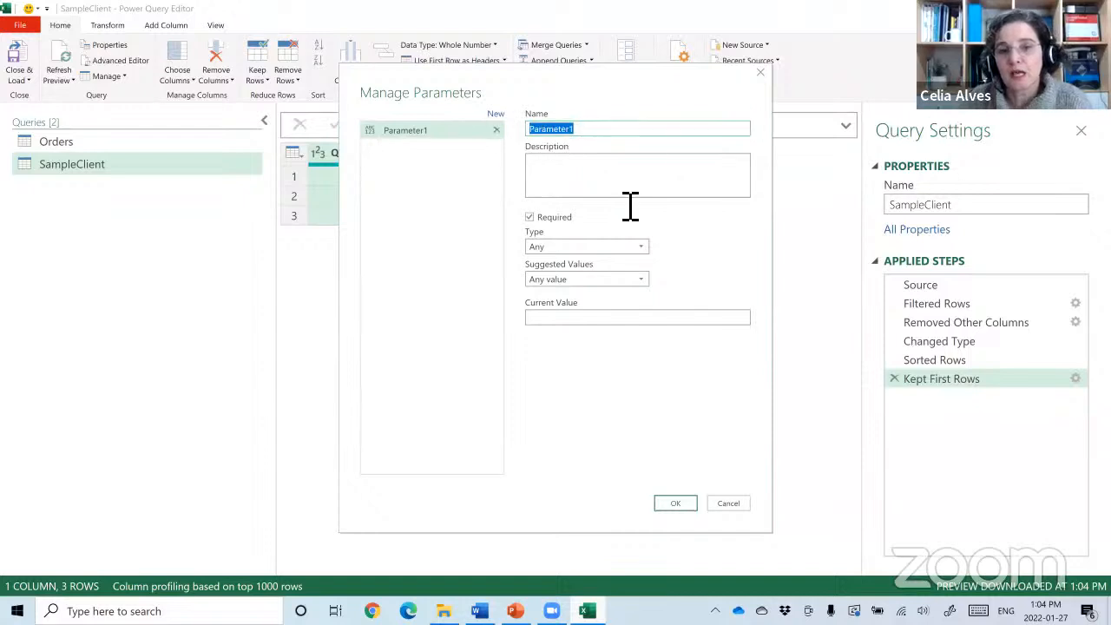
text(ClientID)
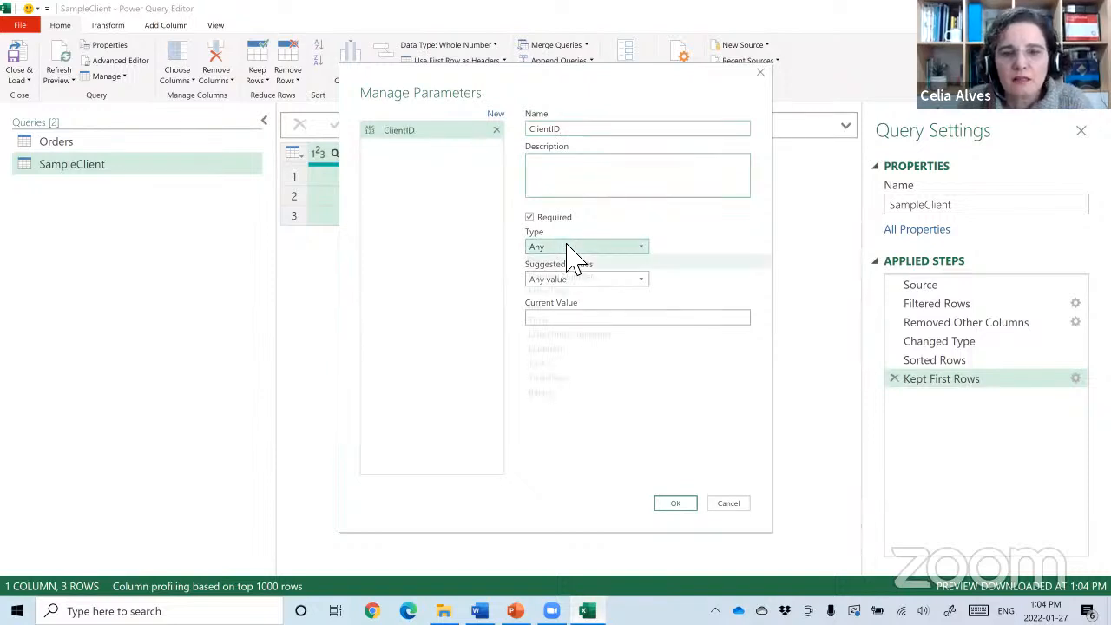
click(573, 250)
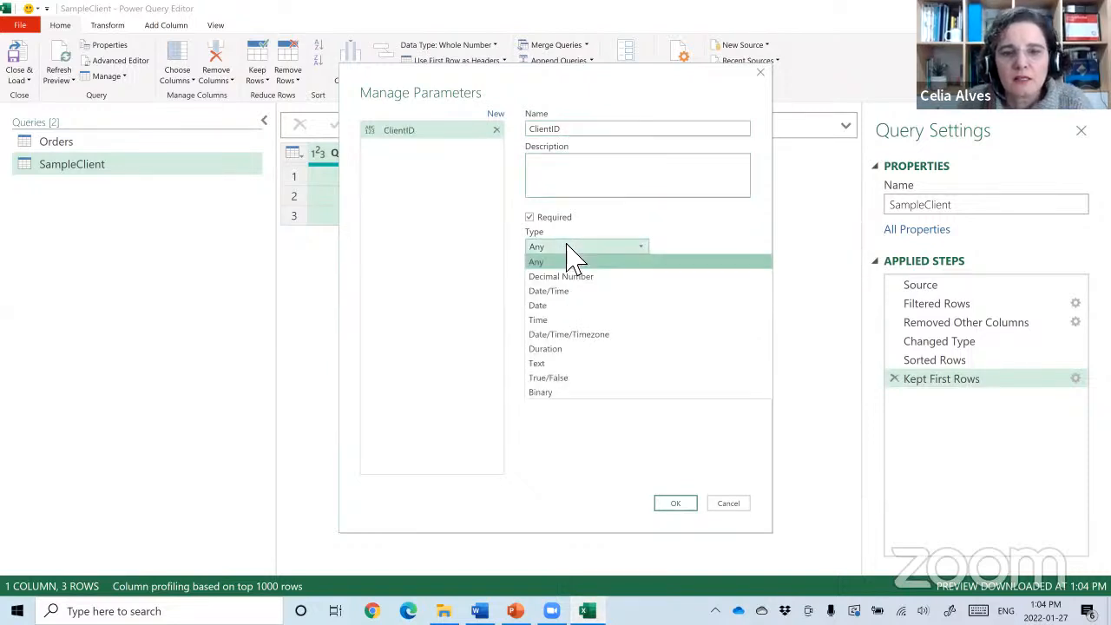
click(568, 276)
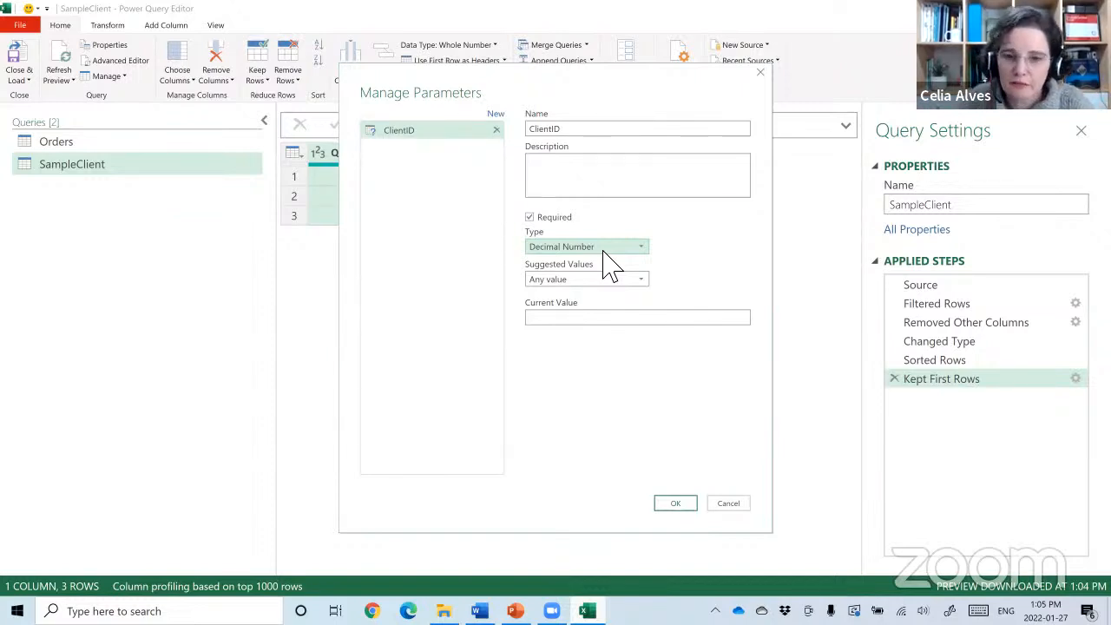
click(593, 321)
text(10248)
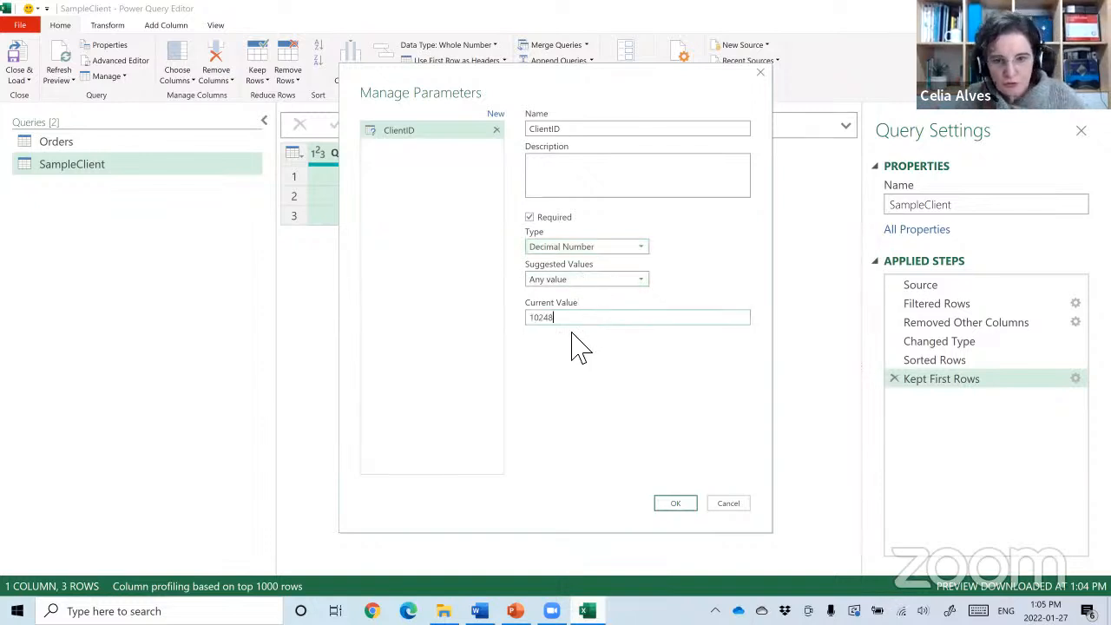
click(672, 503)
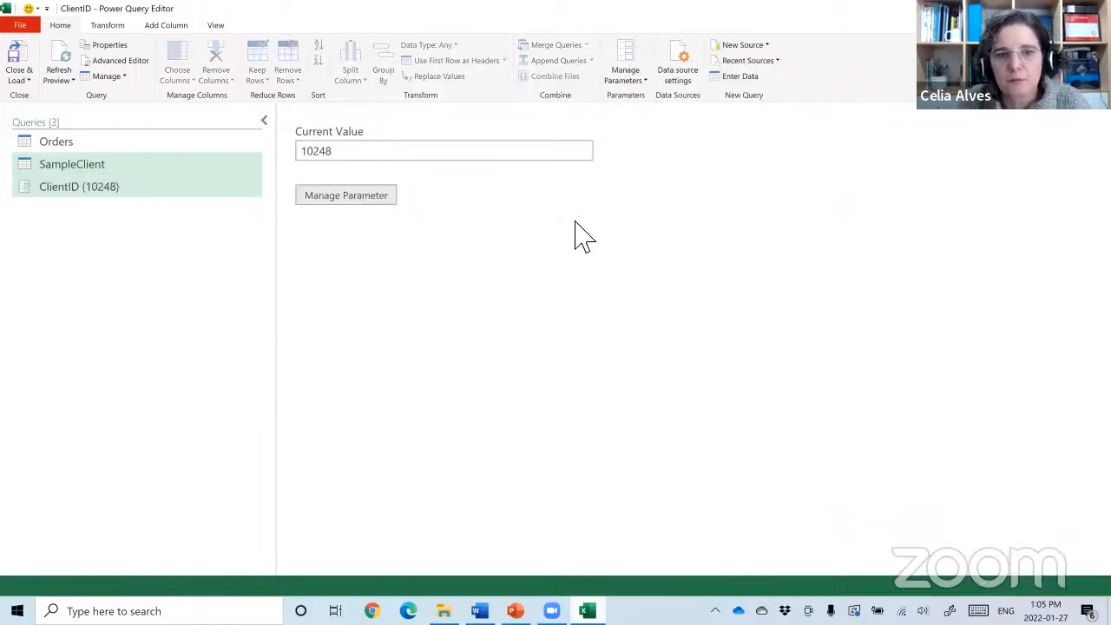
Replace the hard-coded client ID in SampleClient's Filtered Rows formula with the ClientID parameter.
click(69, 173)
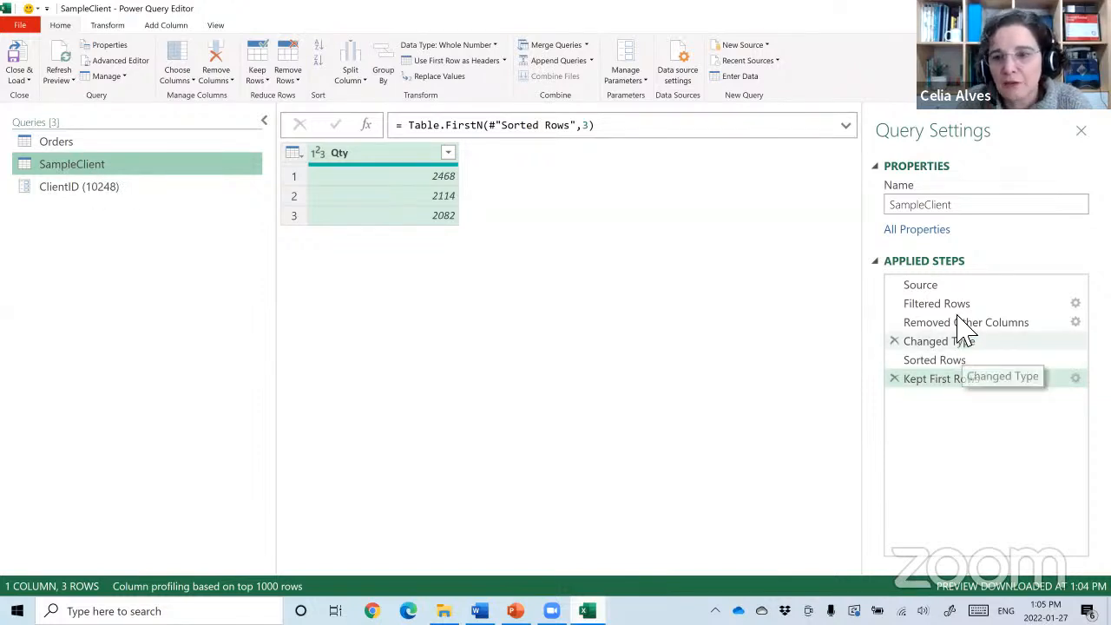
click(954, 305)
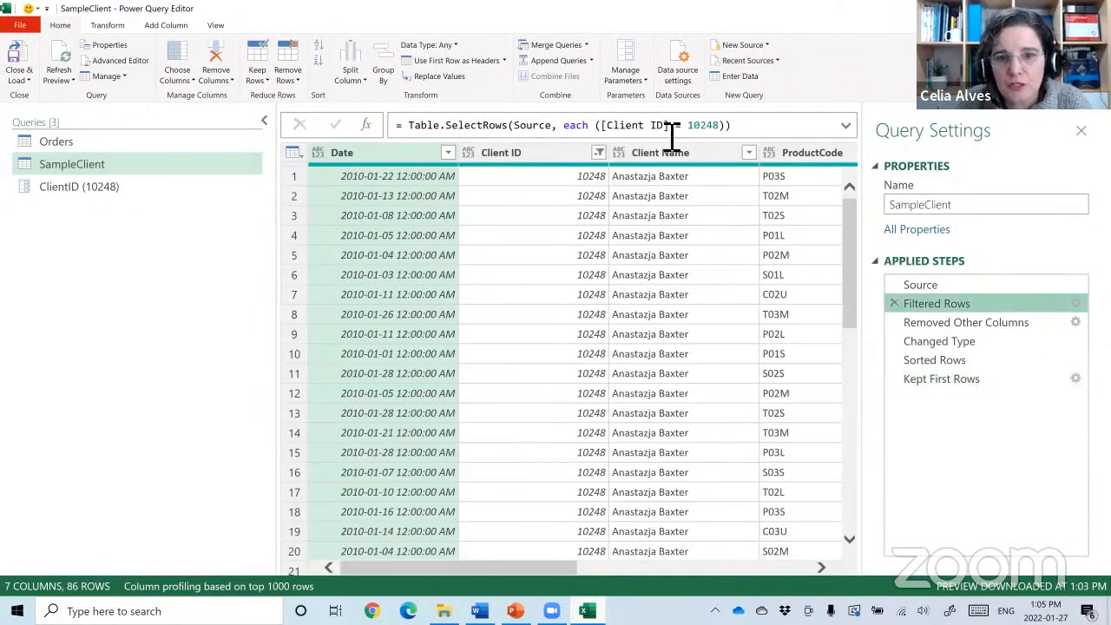
double_click(706, 126)
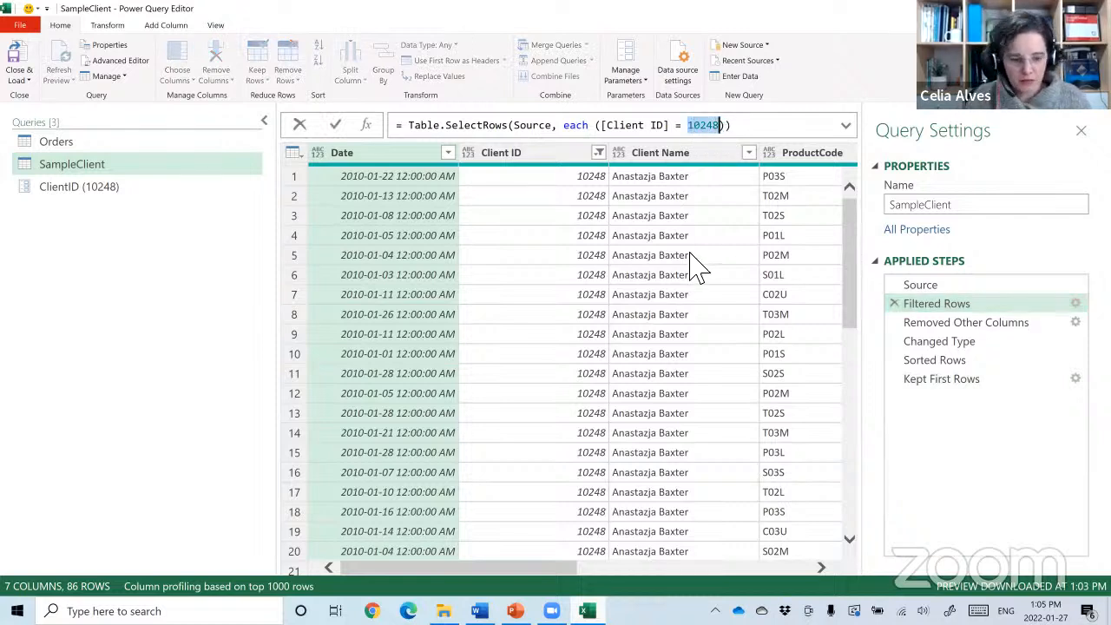
key(BackSpace)
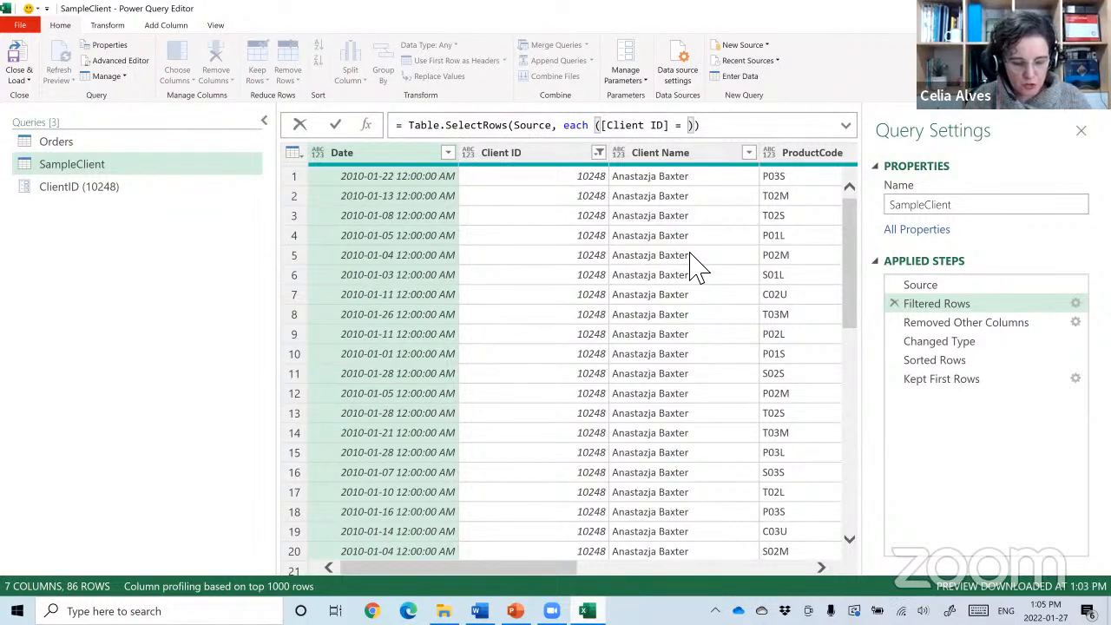
text(ClientI)
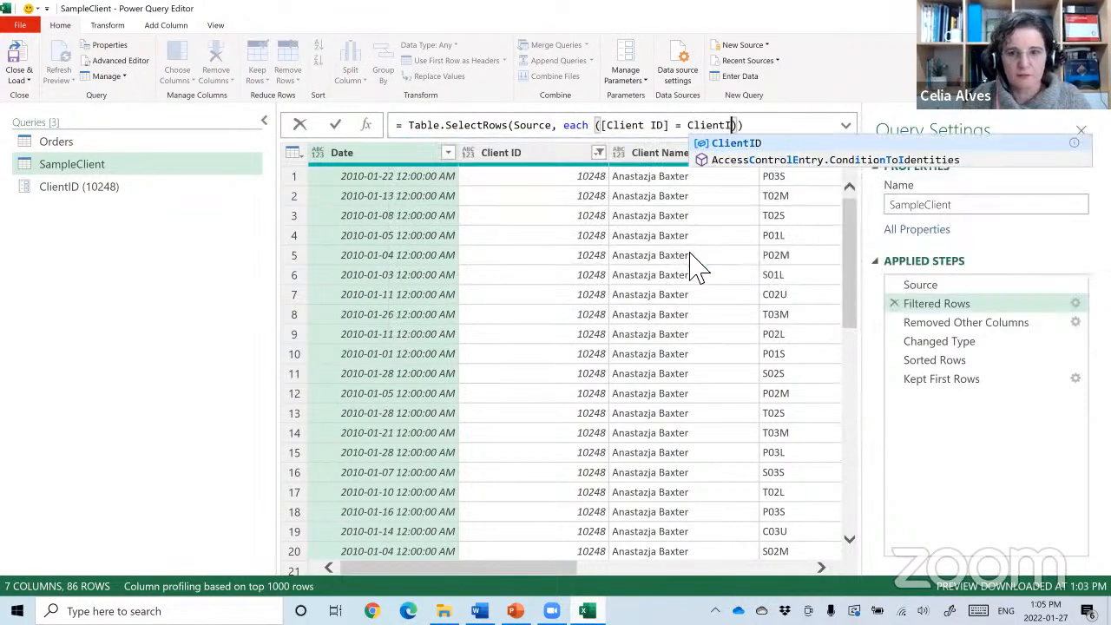
text(D)
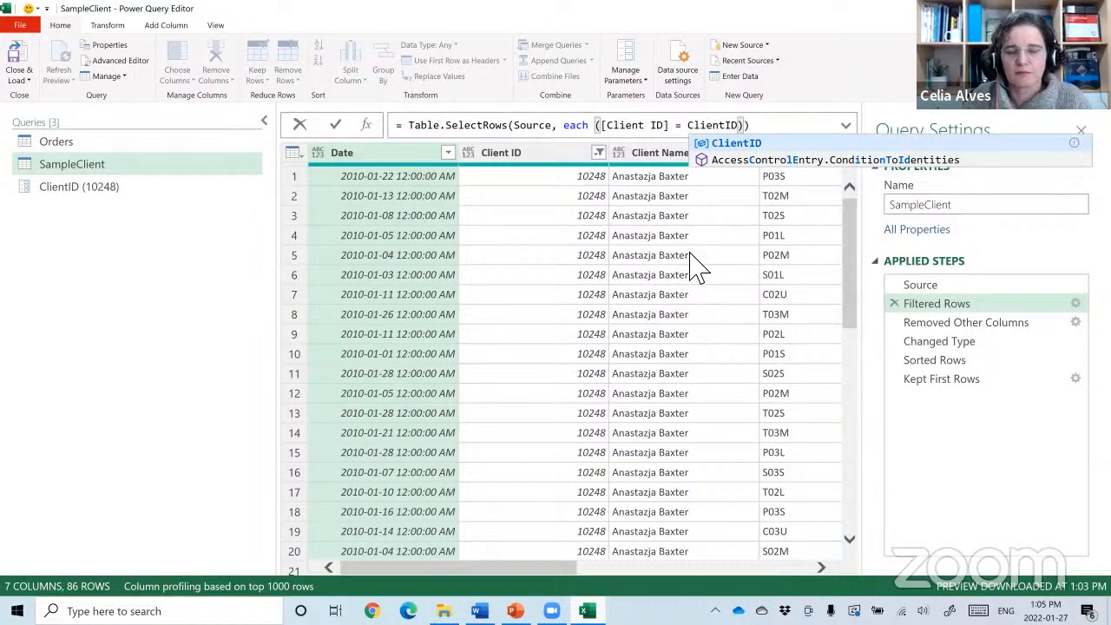
click(782, 128)
key(Return)
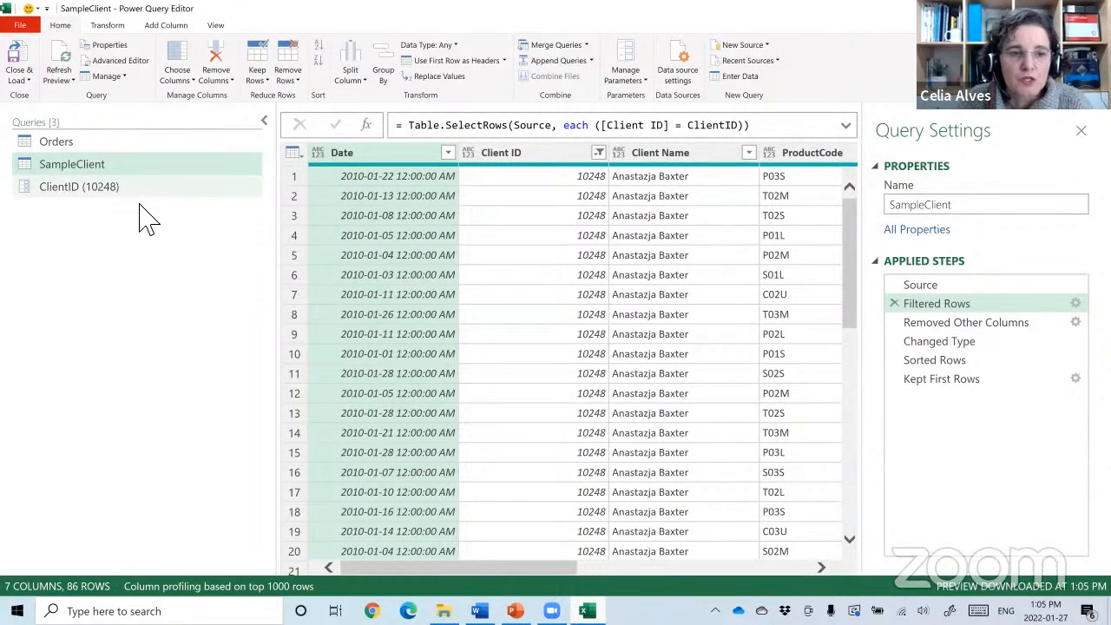
Create a function named fnTop3Orders from the SampleClient query.
right_click(62, 165)
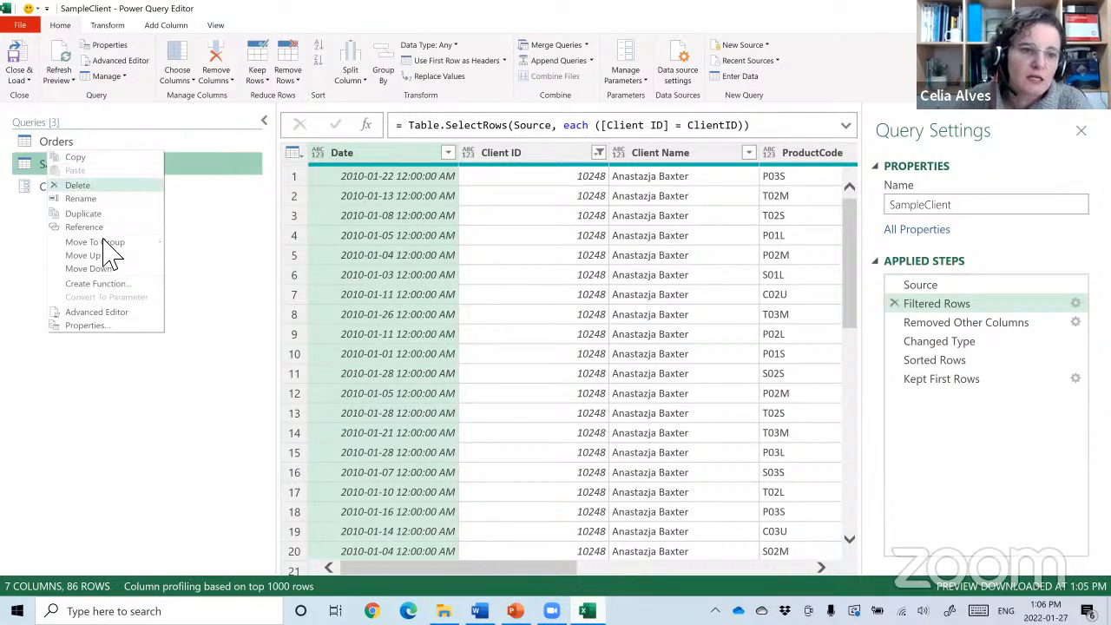
click(126, 285)
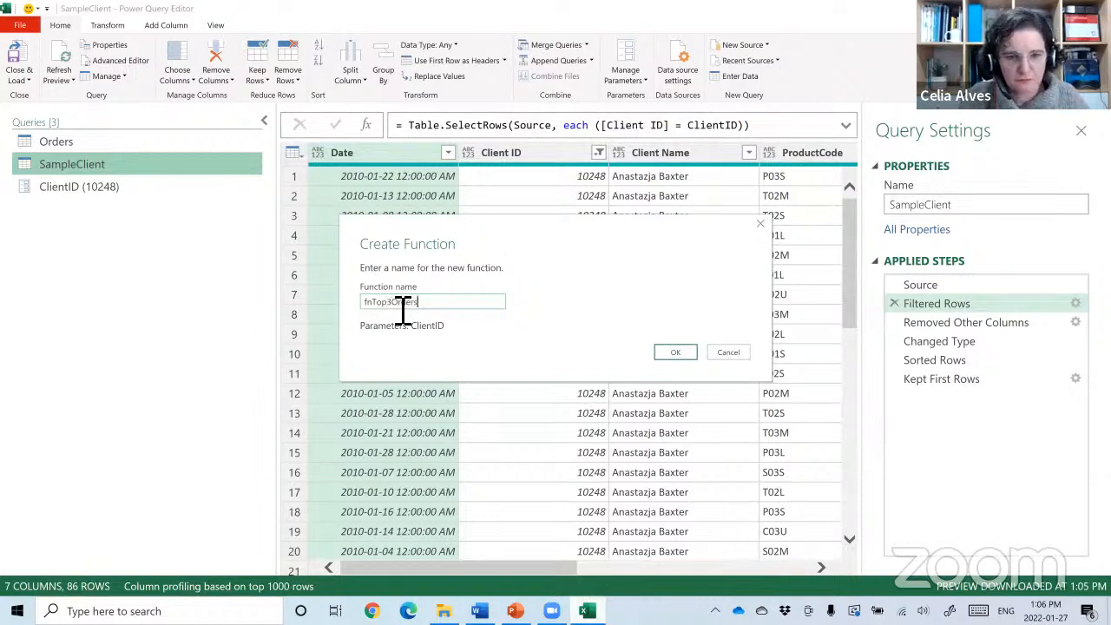
click(668, 354)
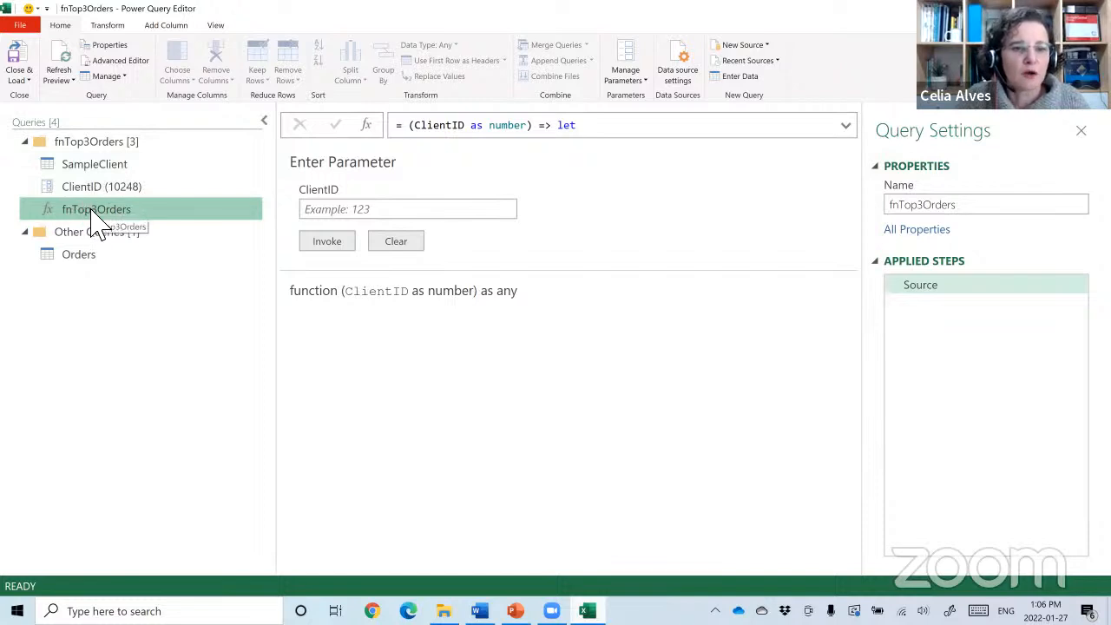
Remove every column except Client ID and Client Name from the Orders query.
click(94, 274)
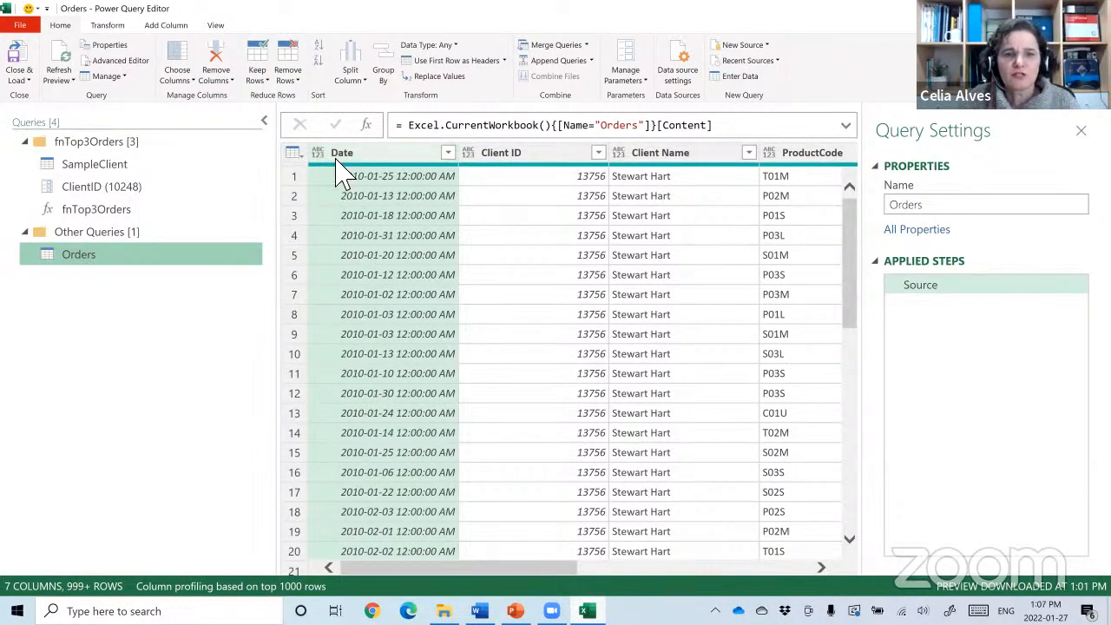
click(264, 120)
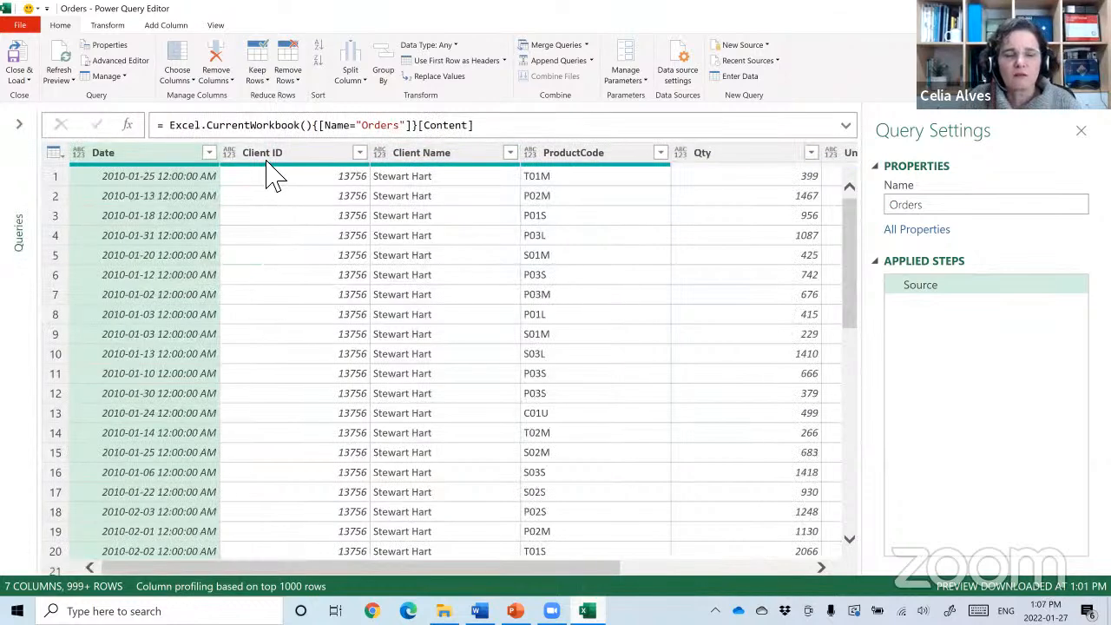
click(343, 161)
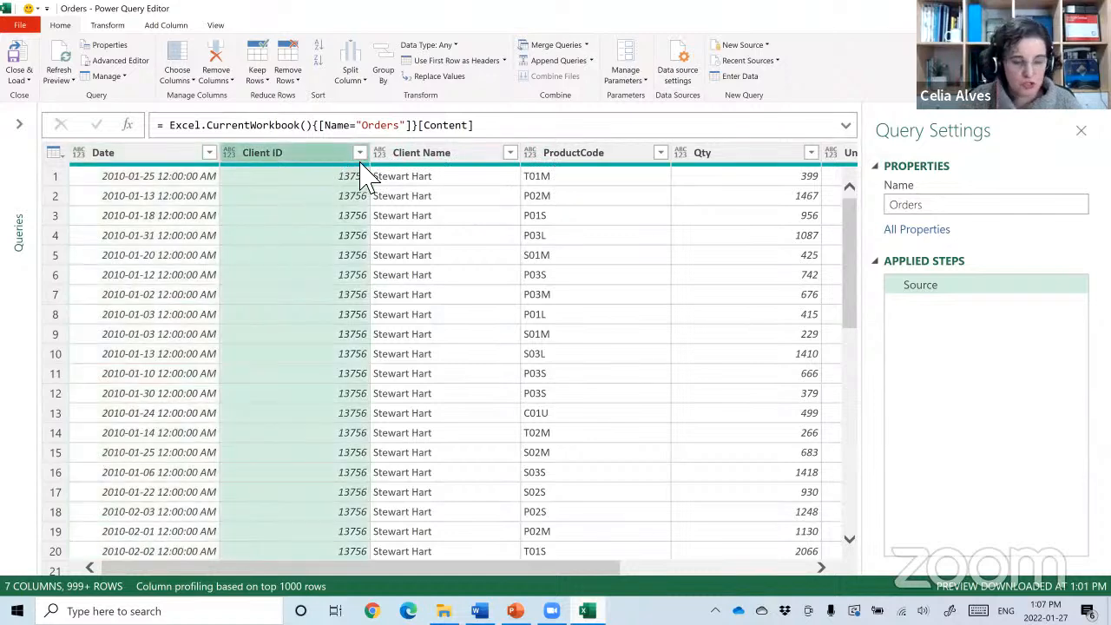
ctrl+click(440, 154)
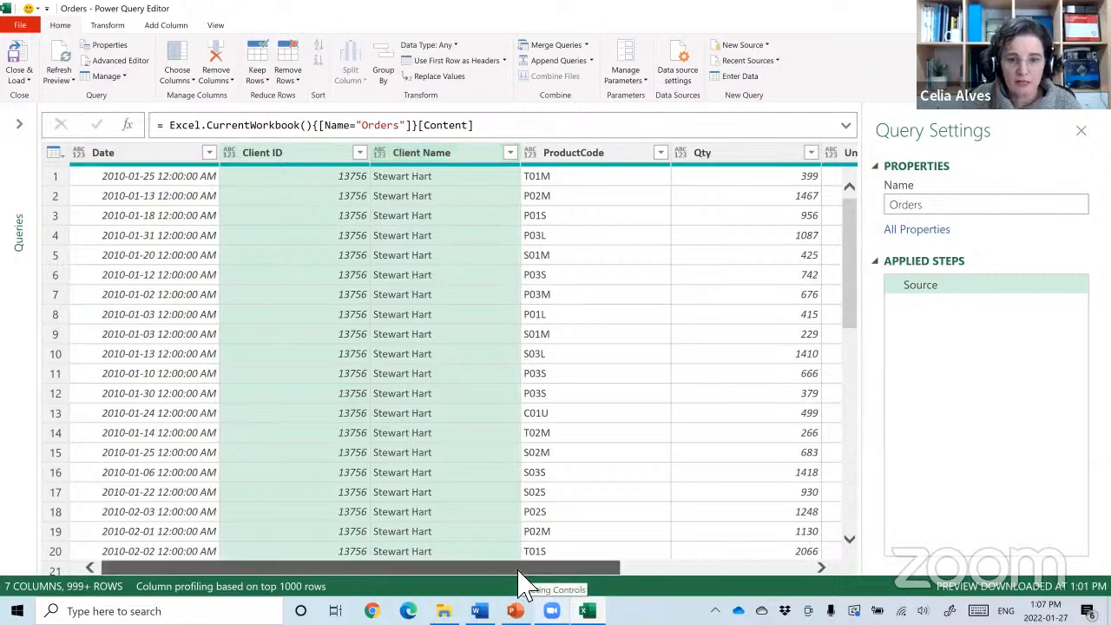
scroll(520, 568, right, 3)
drag(521, 568, 543, 569)
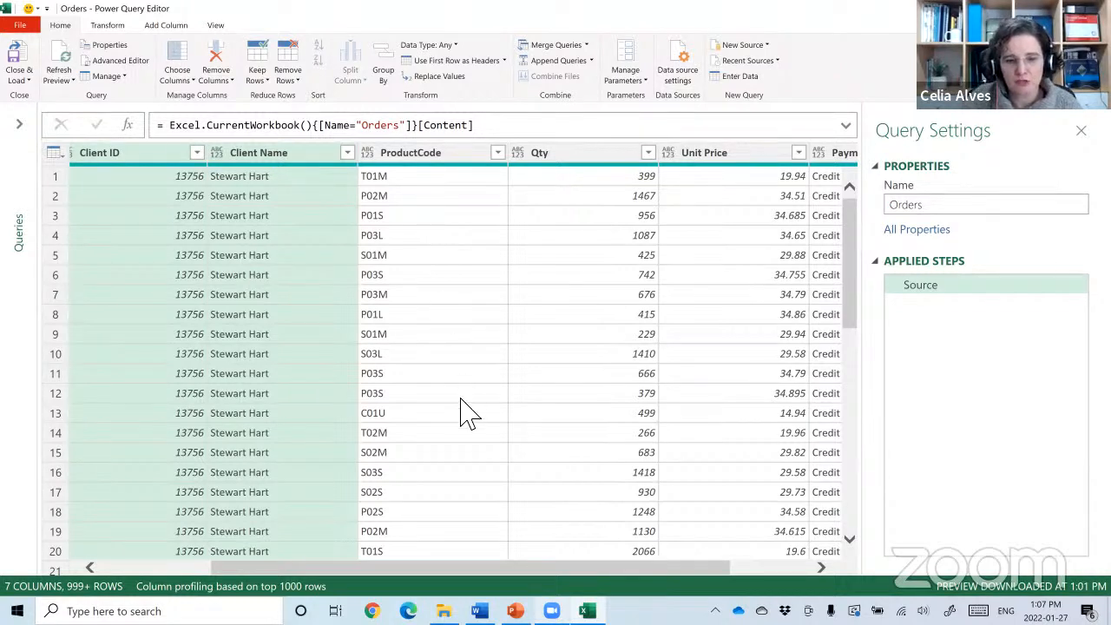
drag(450, 568, 368, 583)
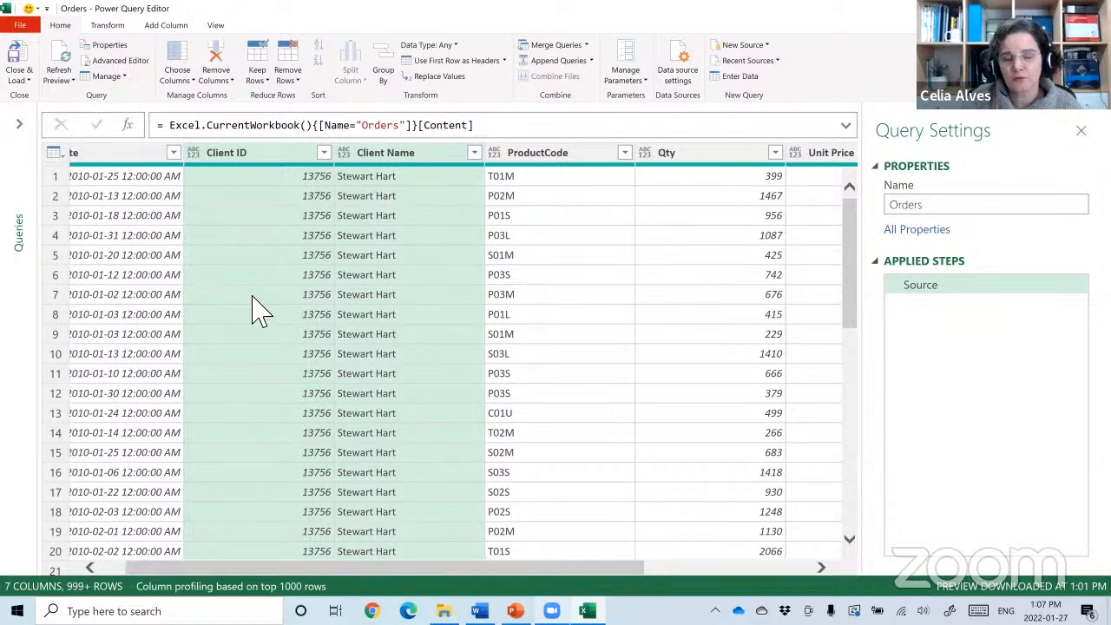
right_click(392, 167)
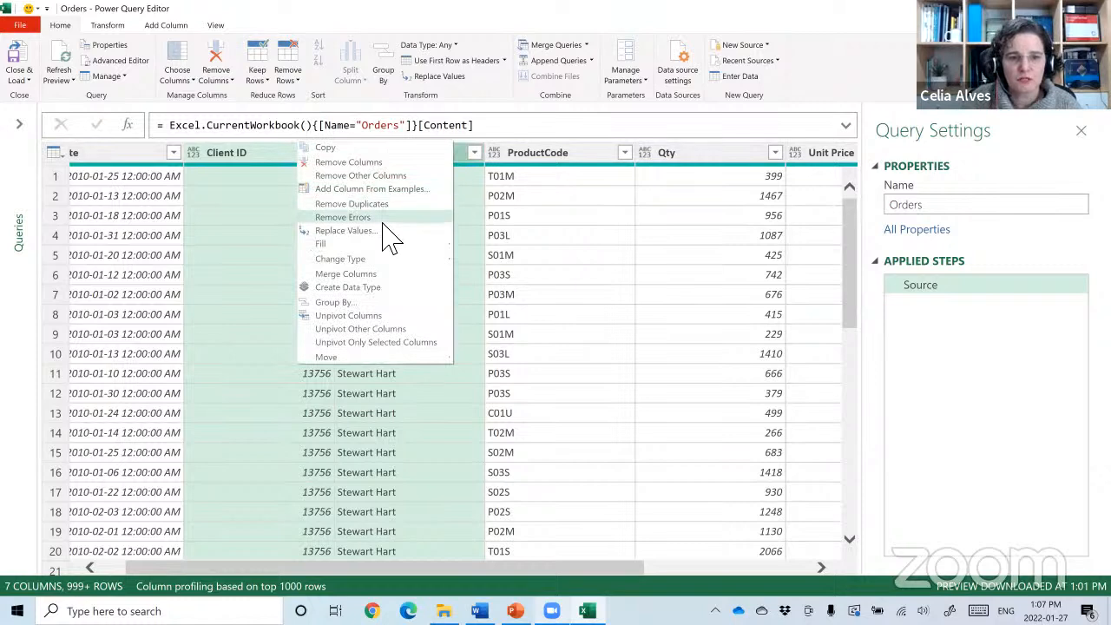
click(381, 176)
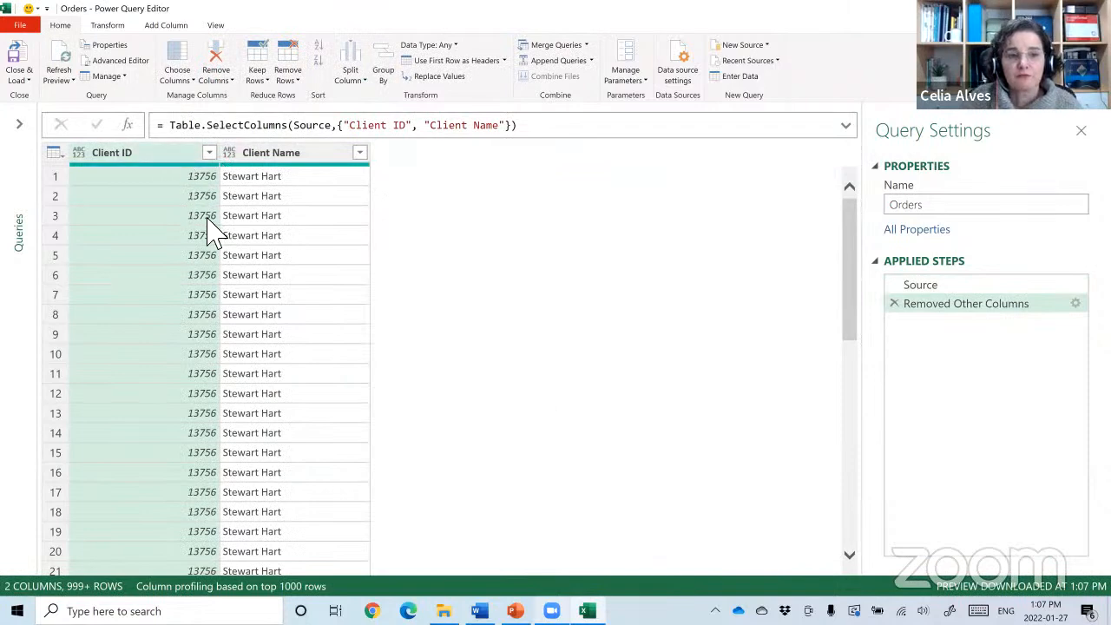
Remove duplicate rows from the Orders query based on the Client ID and Client Name columns together.
shift+click(293, 155)
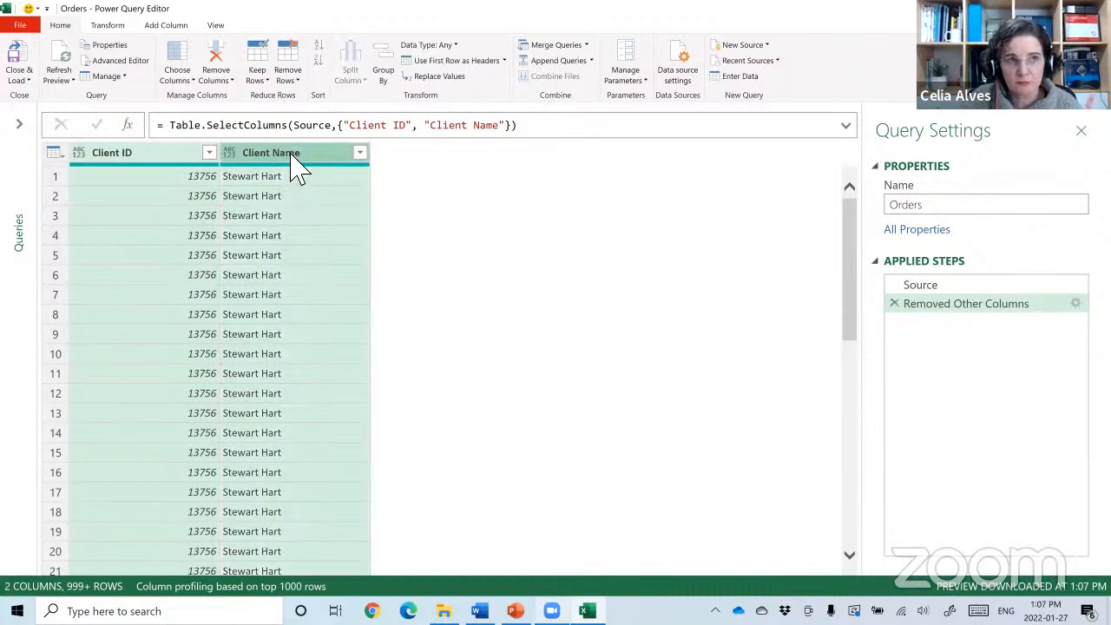
click(286, 80)
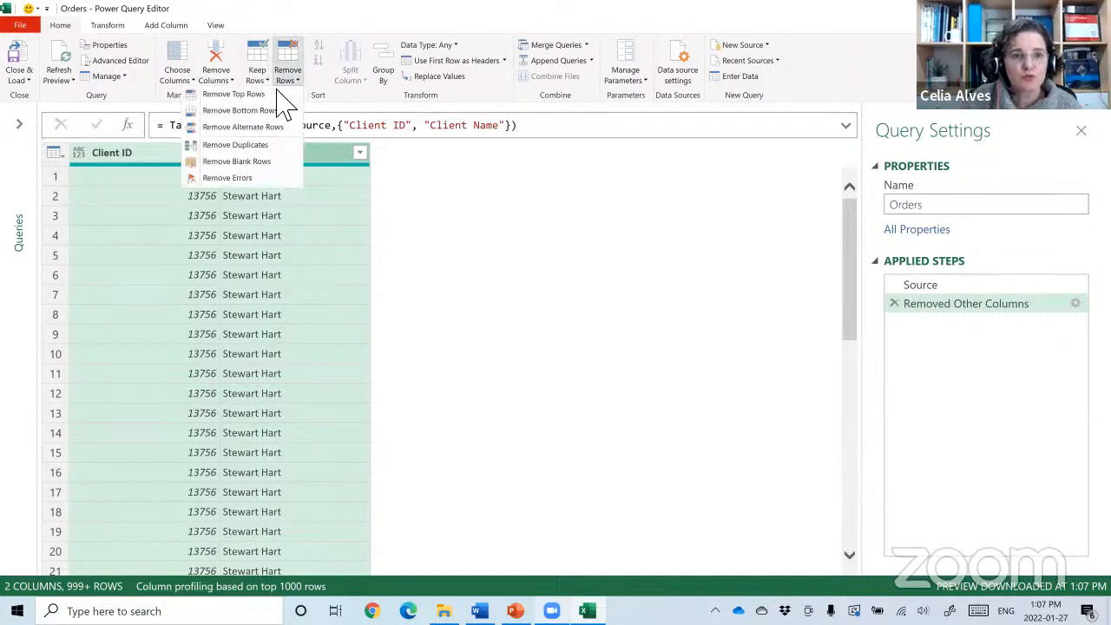
click(256, 145)
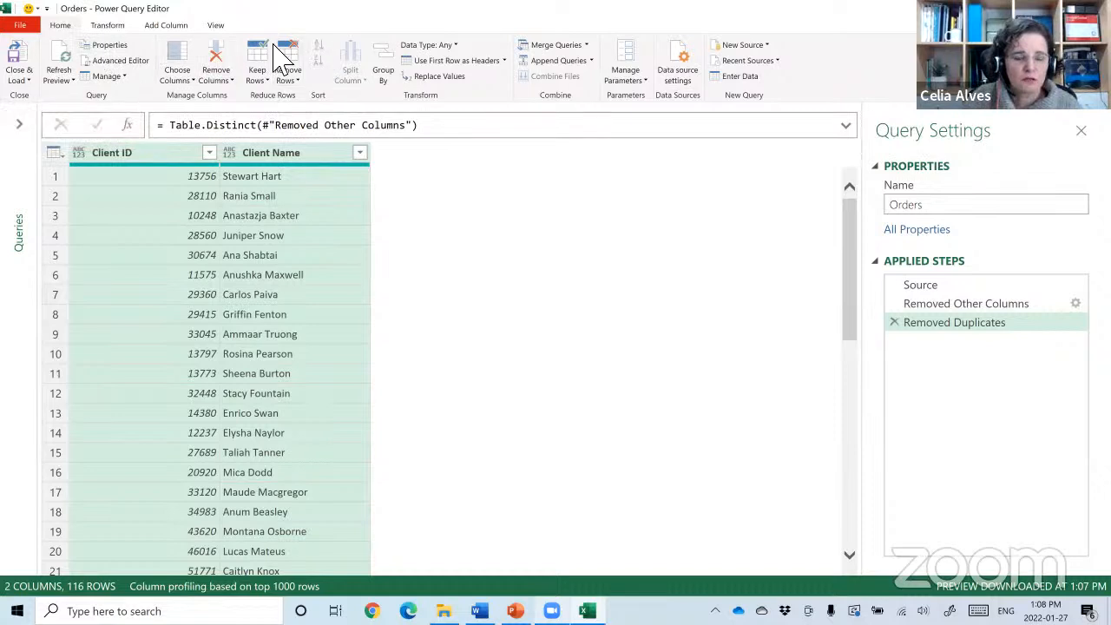
Set the data type of Client ID to Whole Number and Client Name to Text.
click(105, 26)
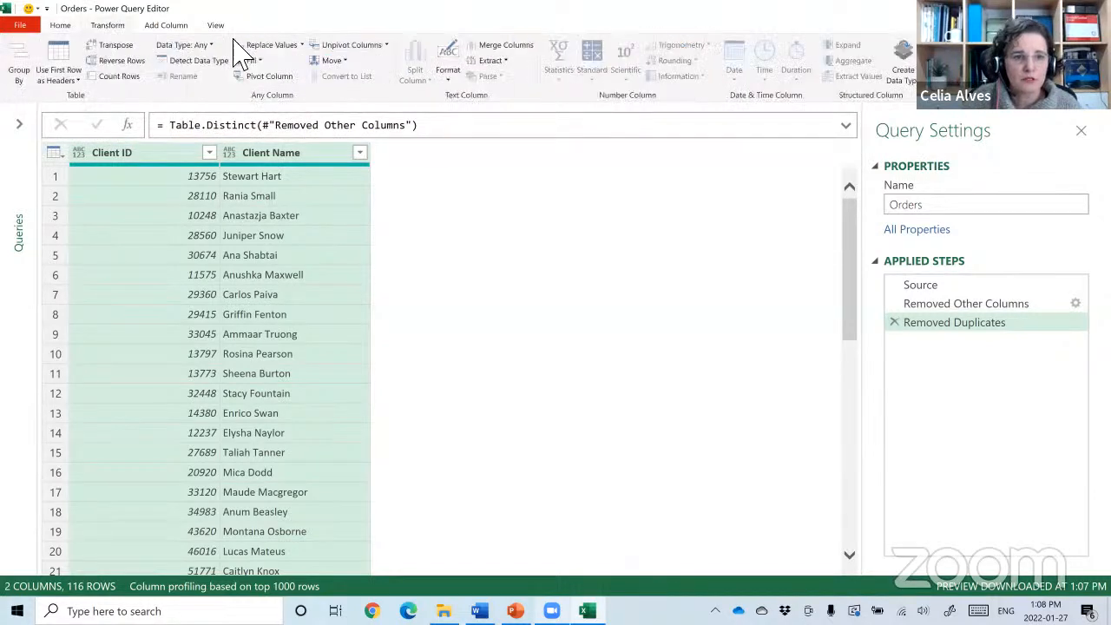
click(78, 153)
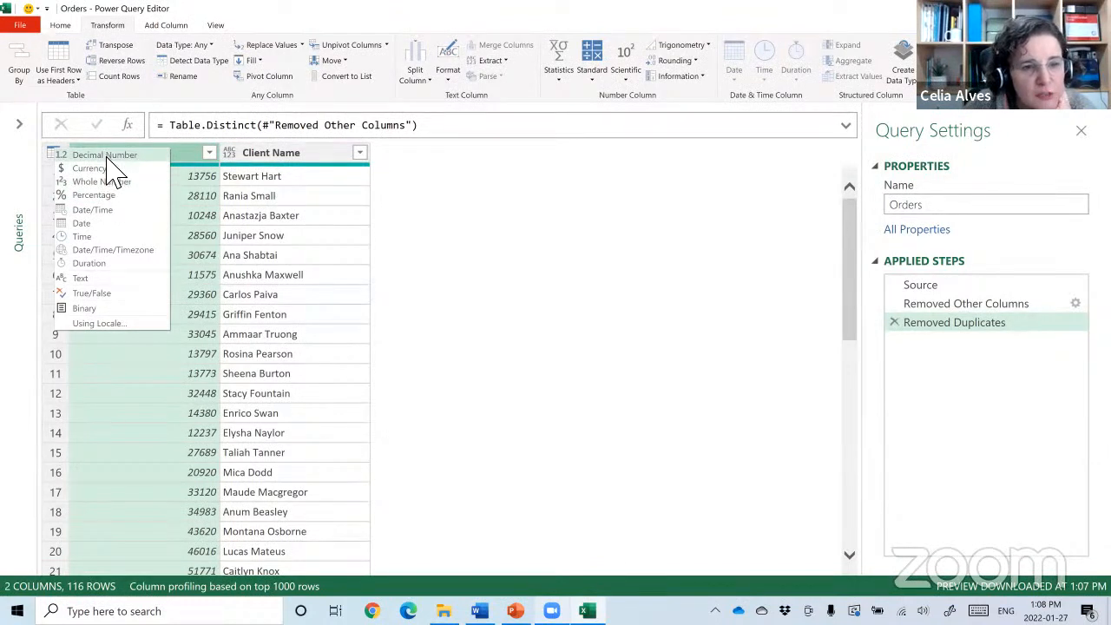
click(121, 184)
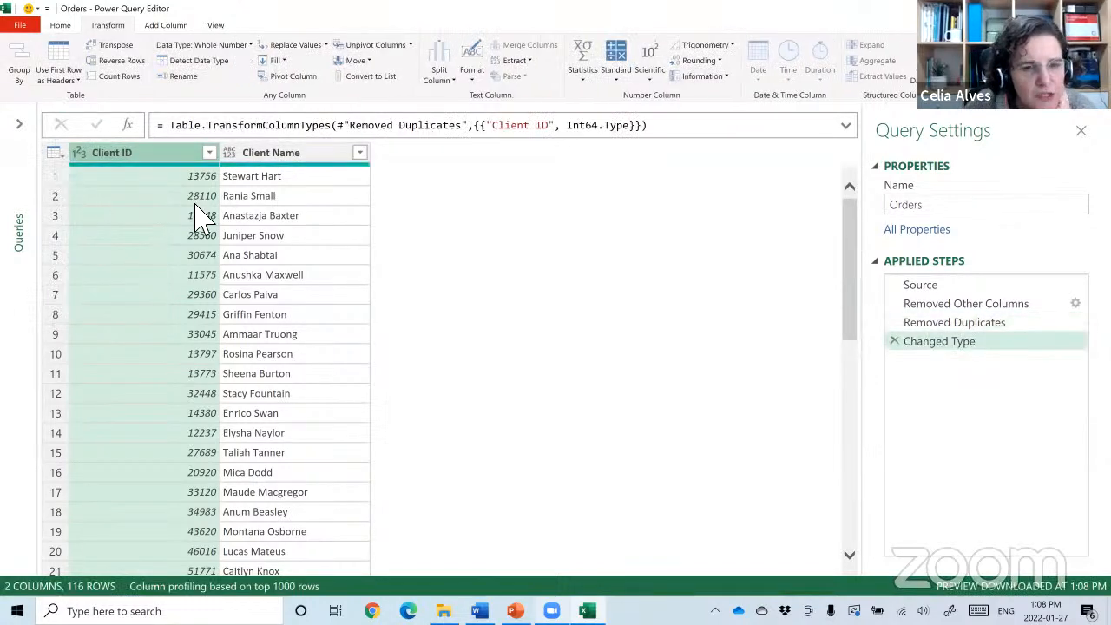
click(227, 153)
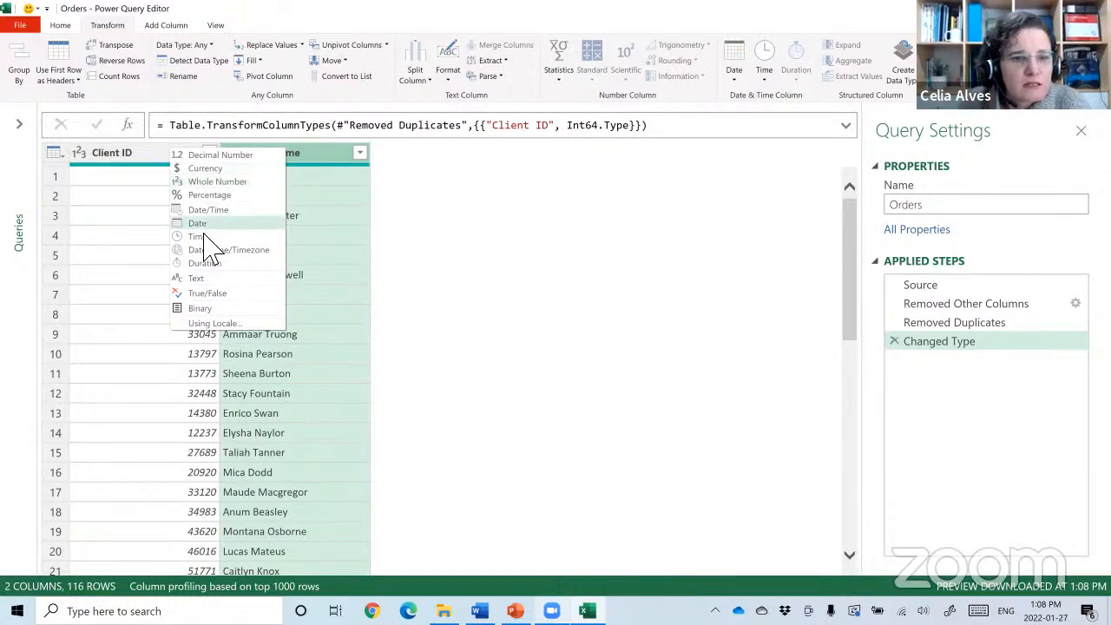
click(208, 278)
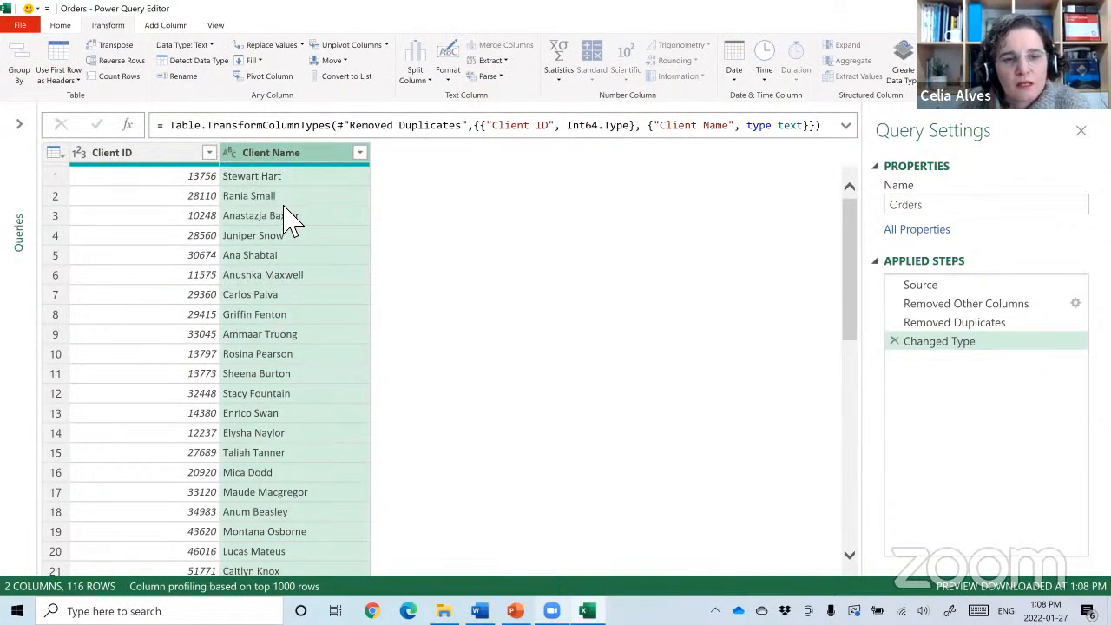
Set up an Invoke Custom Function column named Top 3 Orders that uses the fnTop3Orders function.
click(17, 123)
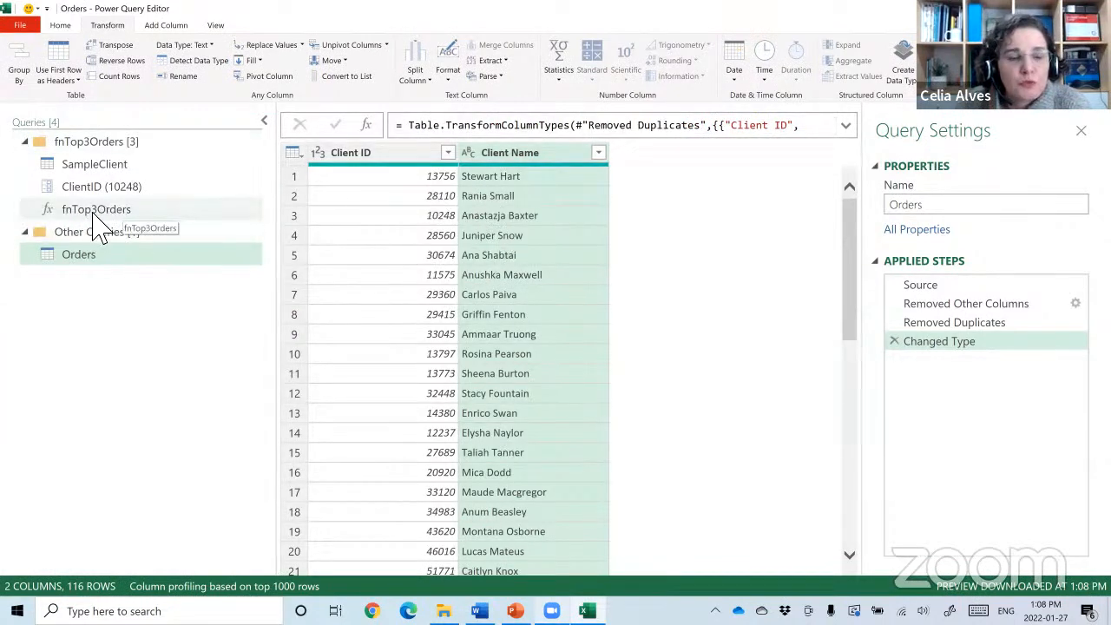
click(264, 121)
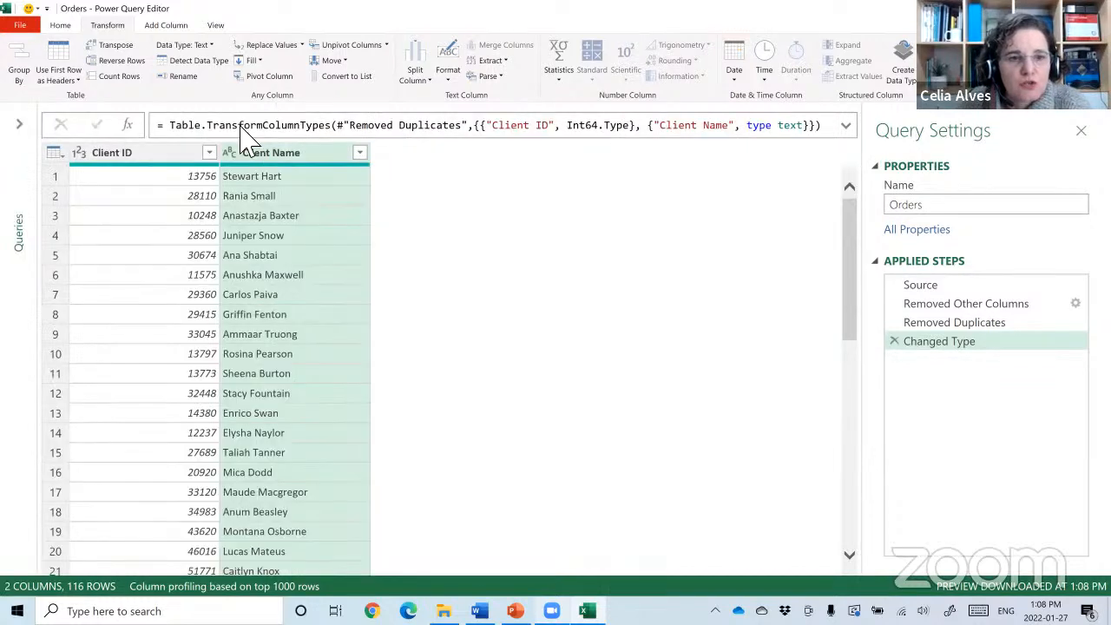
click(159, 26)
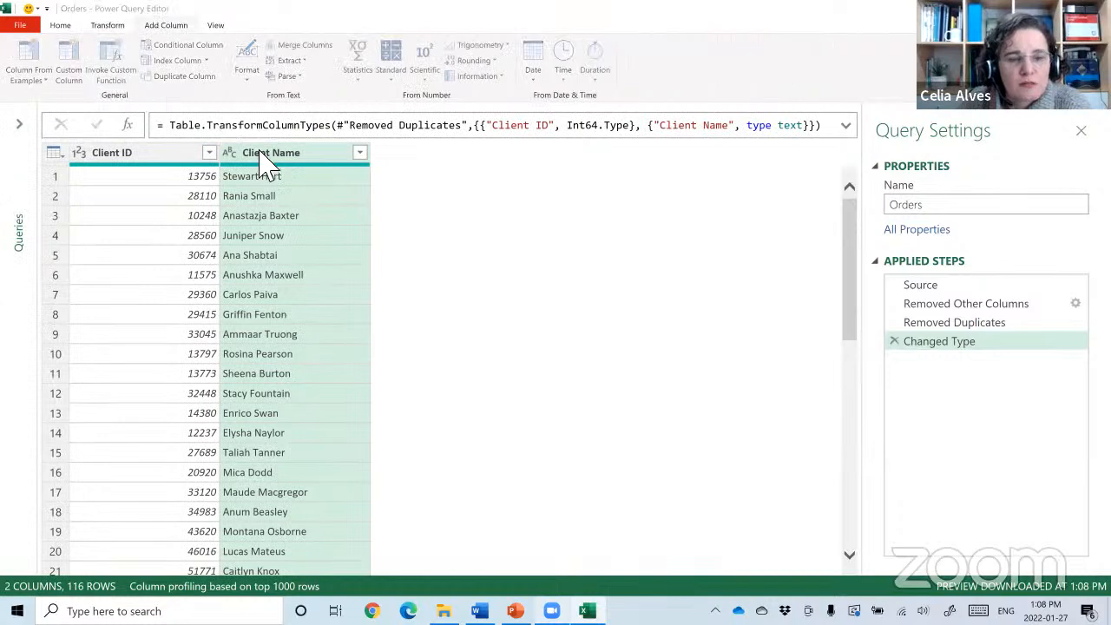
click(356, 286)
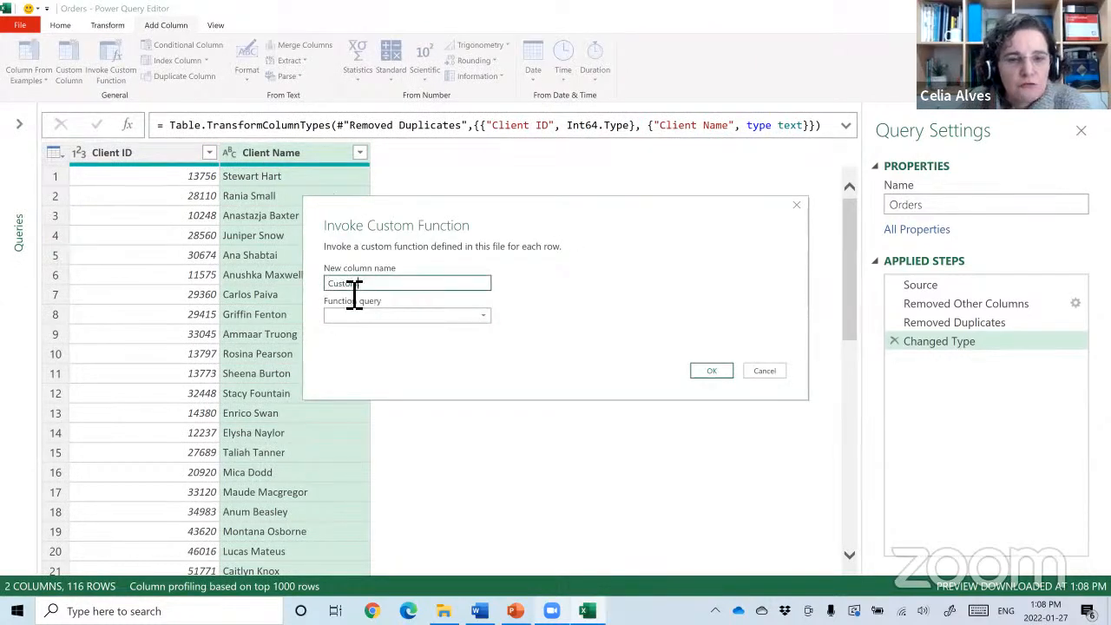
drag(354, 286, 323, 294)
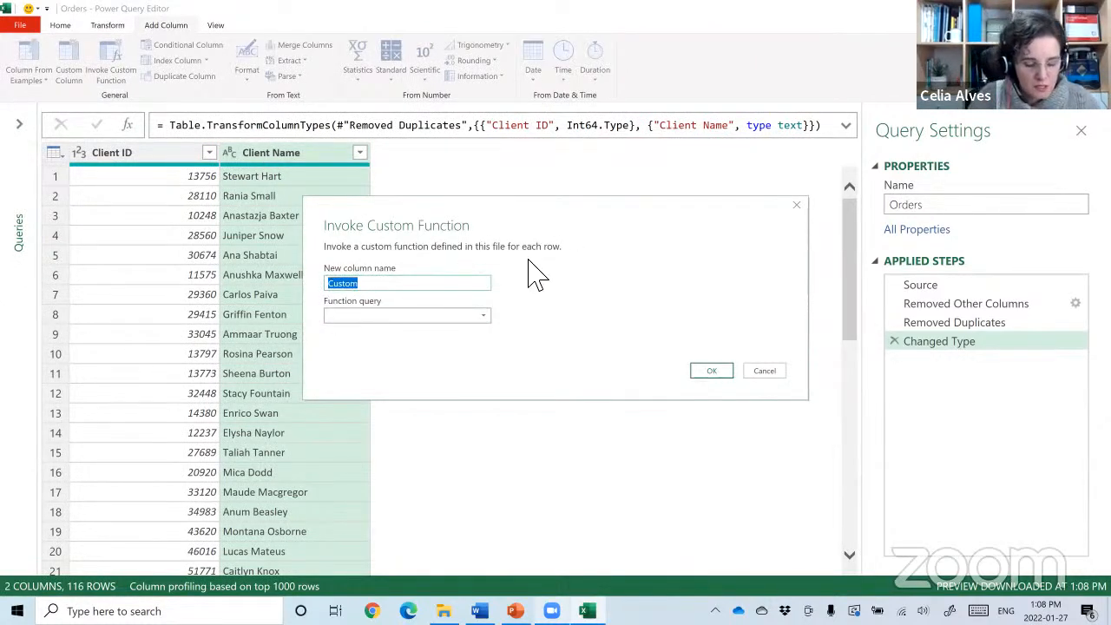
text(Top 3 Orders)
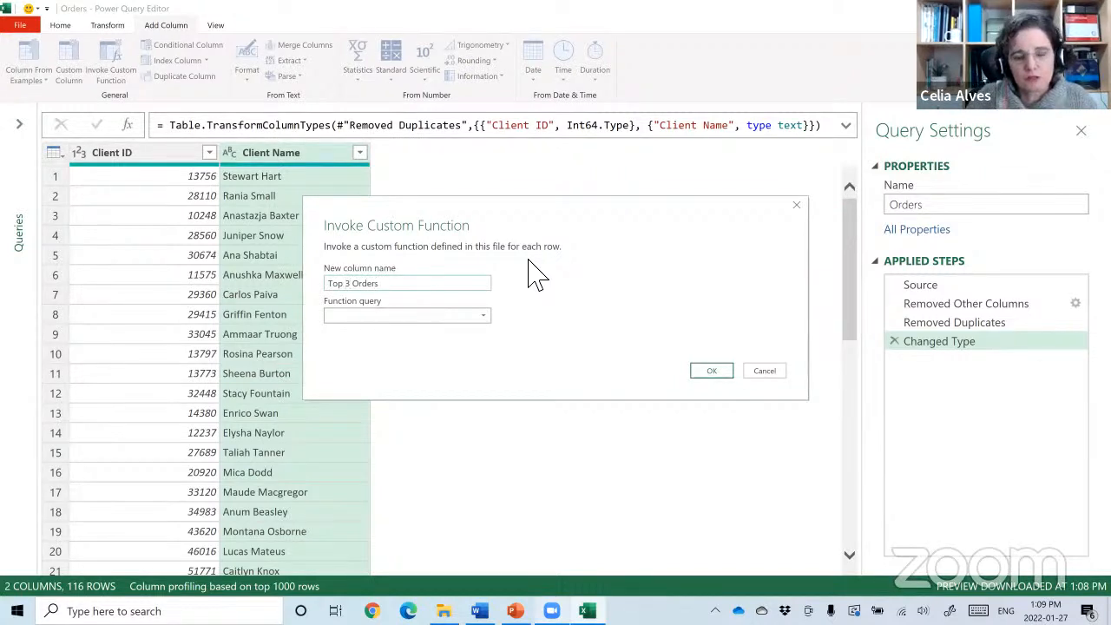
click(394, 316)
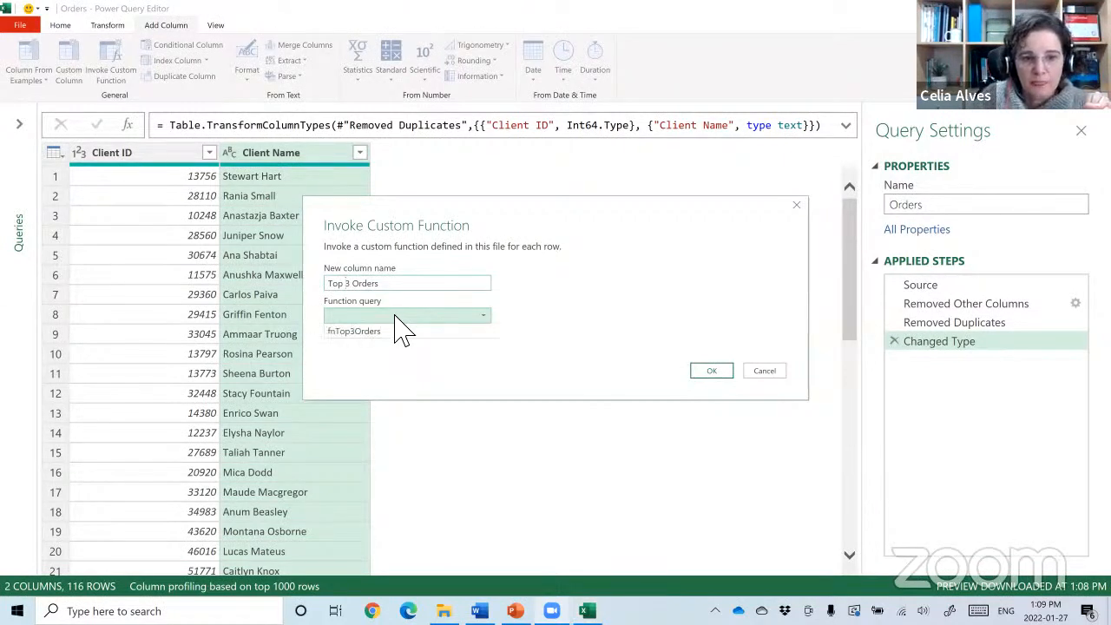
click(388, 332)
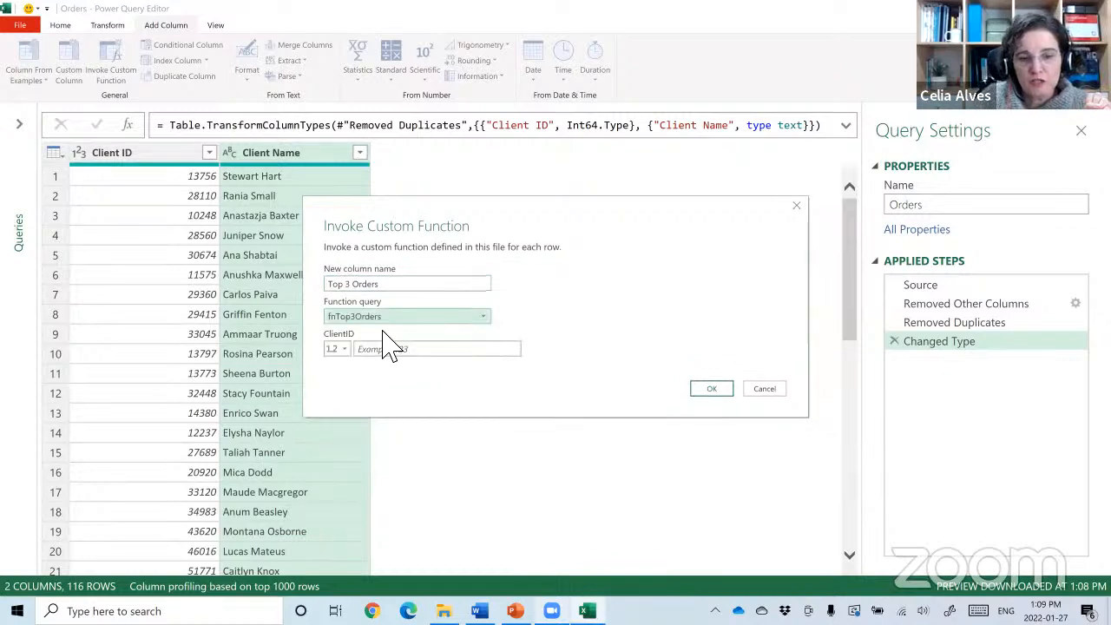
Supply the function's ClientID argument from the Client ID column and add the new column to the query.
click(344, 349)
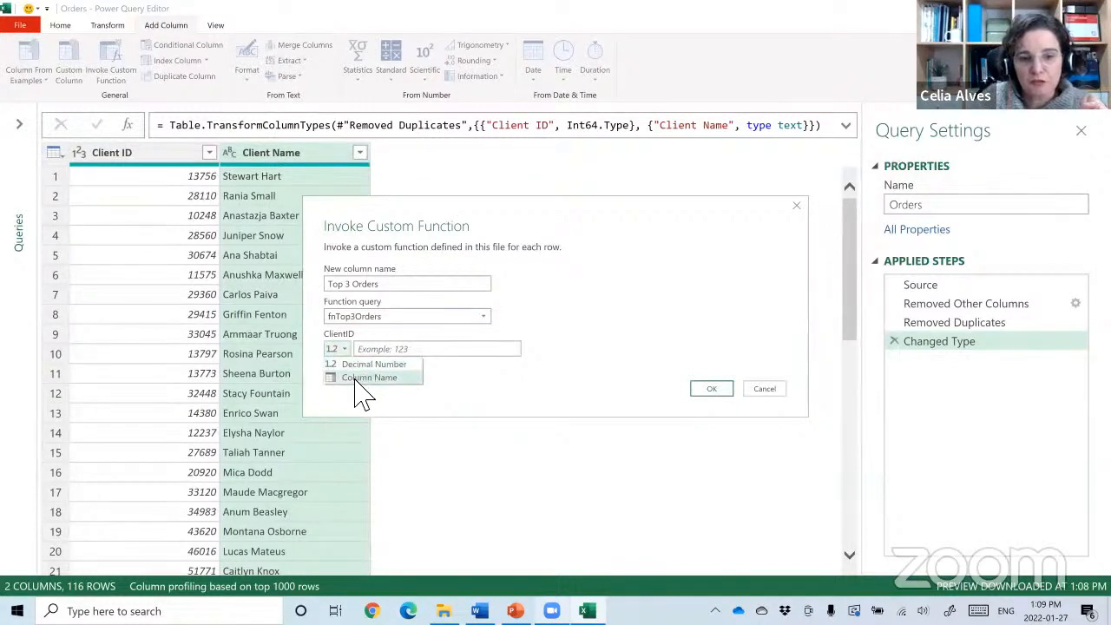
click(357, 382)
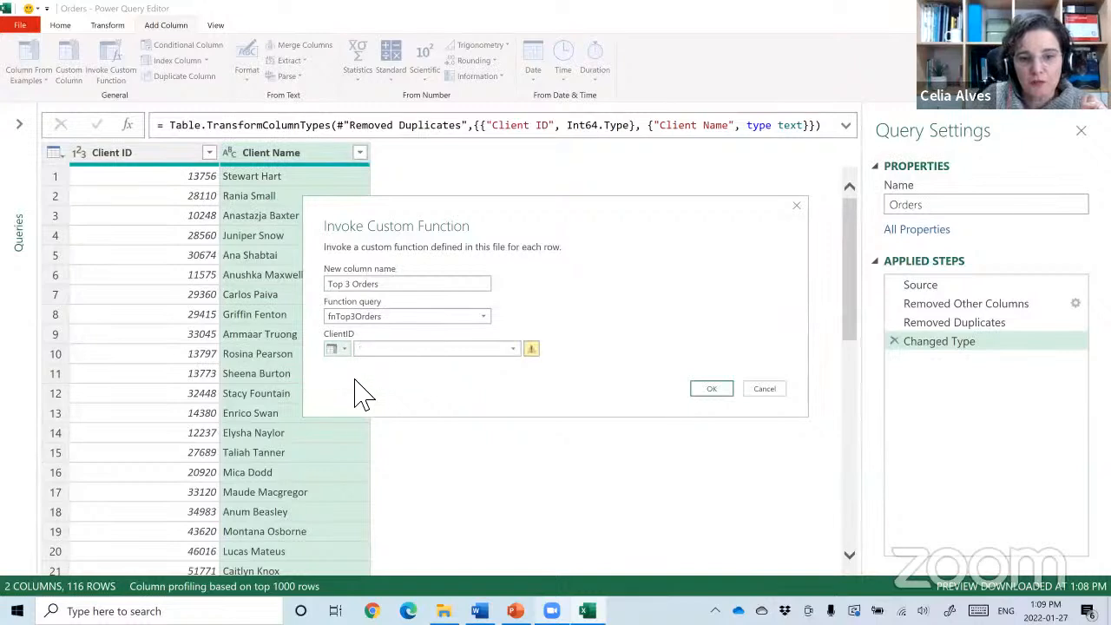
click(342, 348)
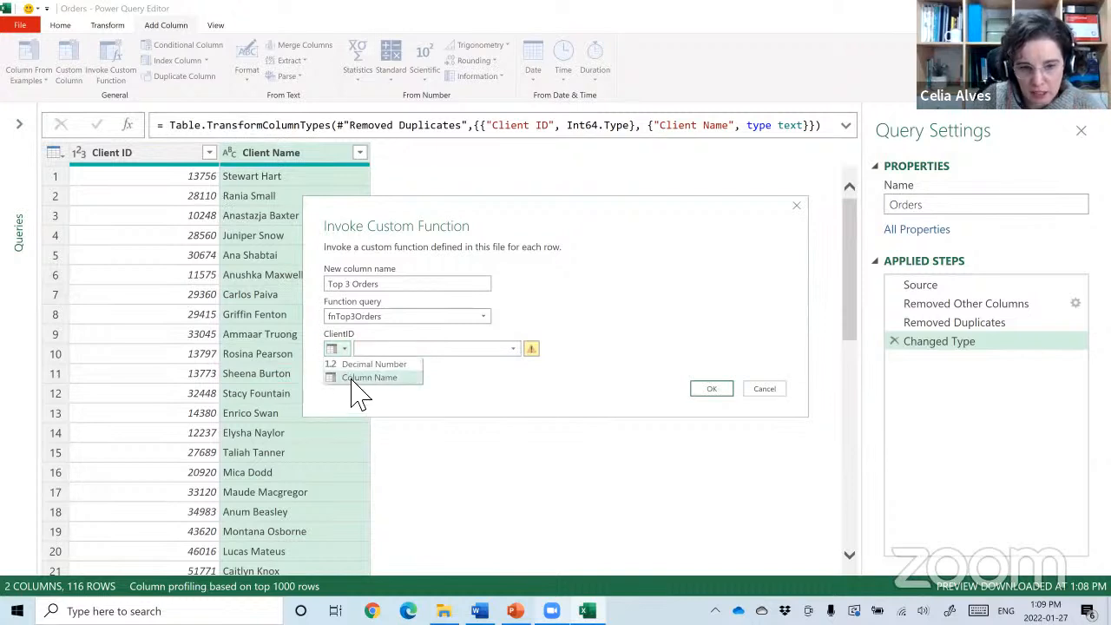
click(352, 378)
click(374, 350)
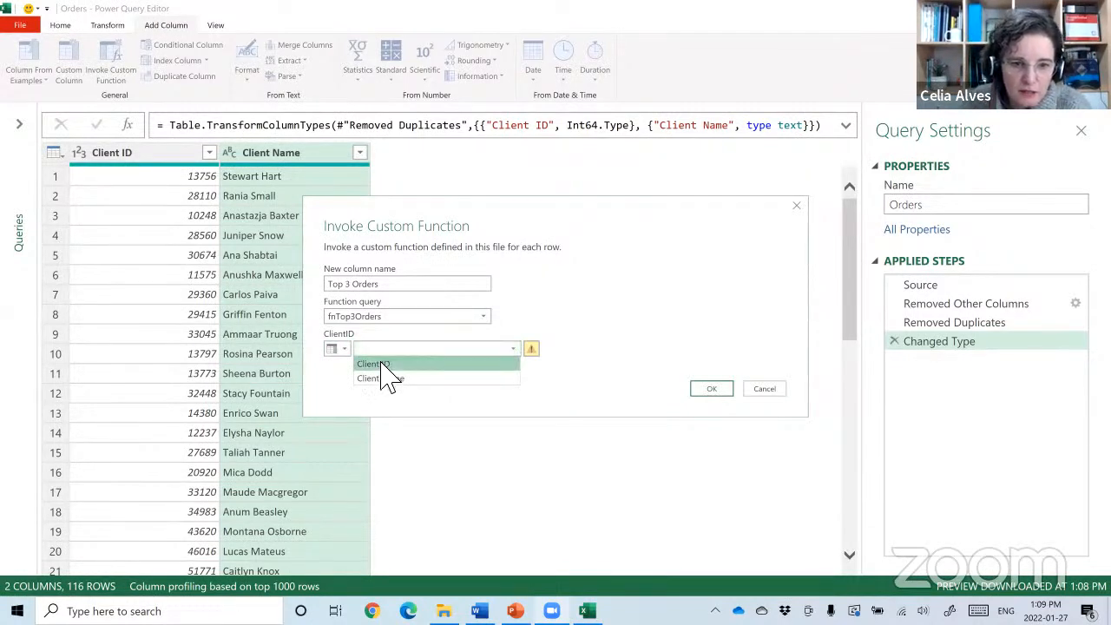
click(381, 364)
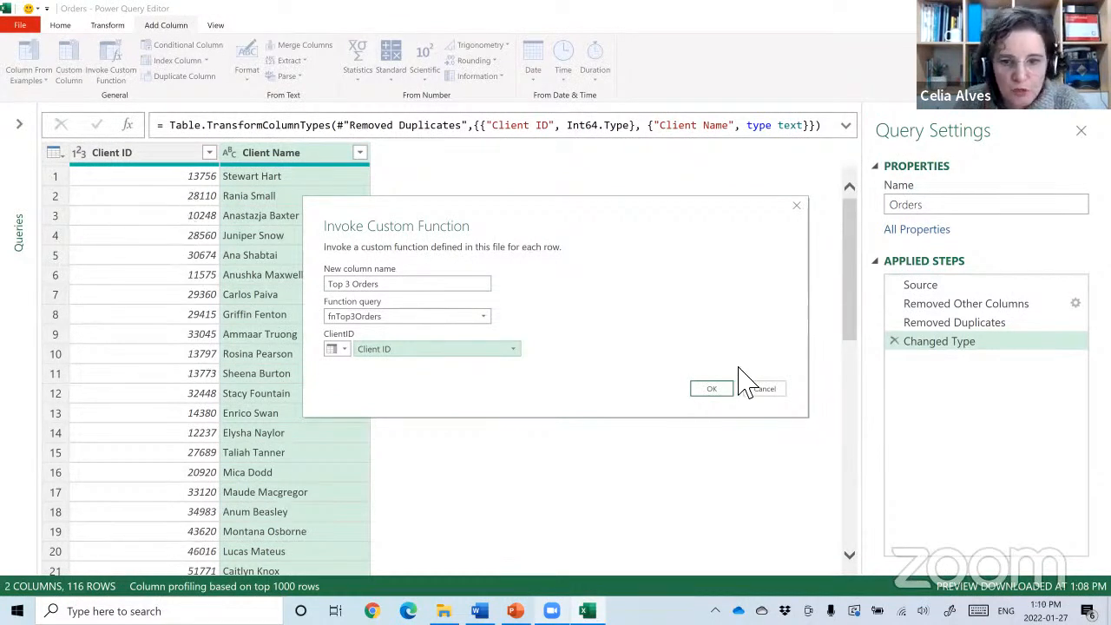
click(717, 391)
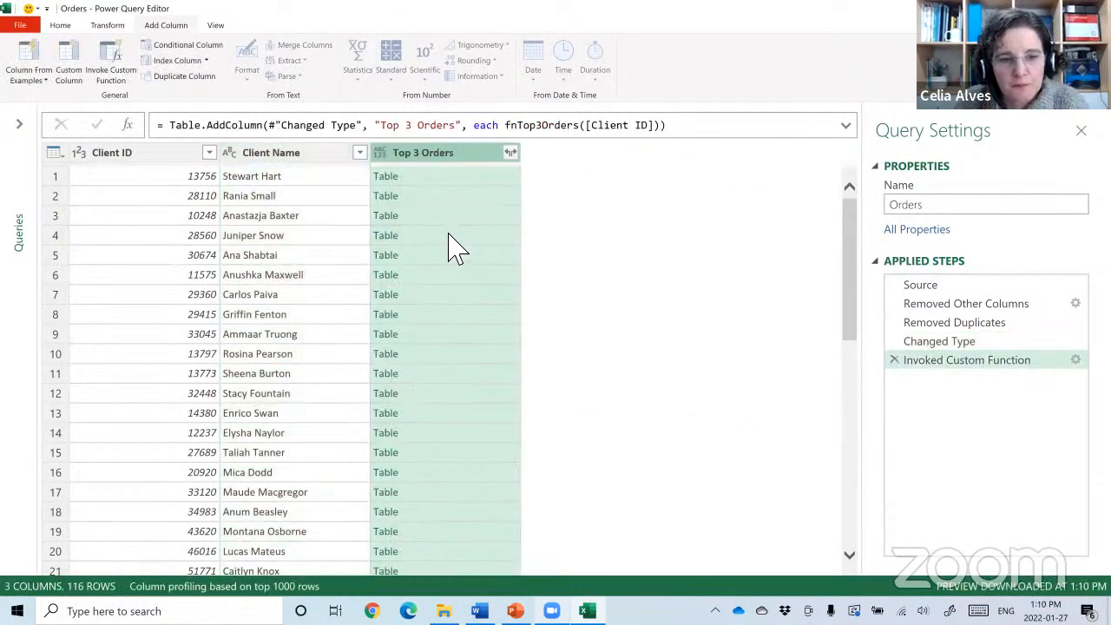
Preview the nested tables in the first six rows of the Top 3 Orders column.
click(445, 174)
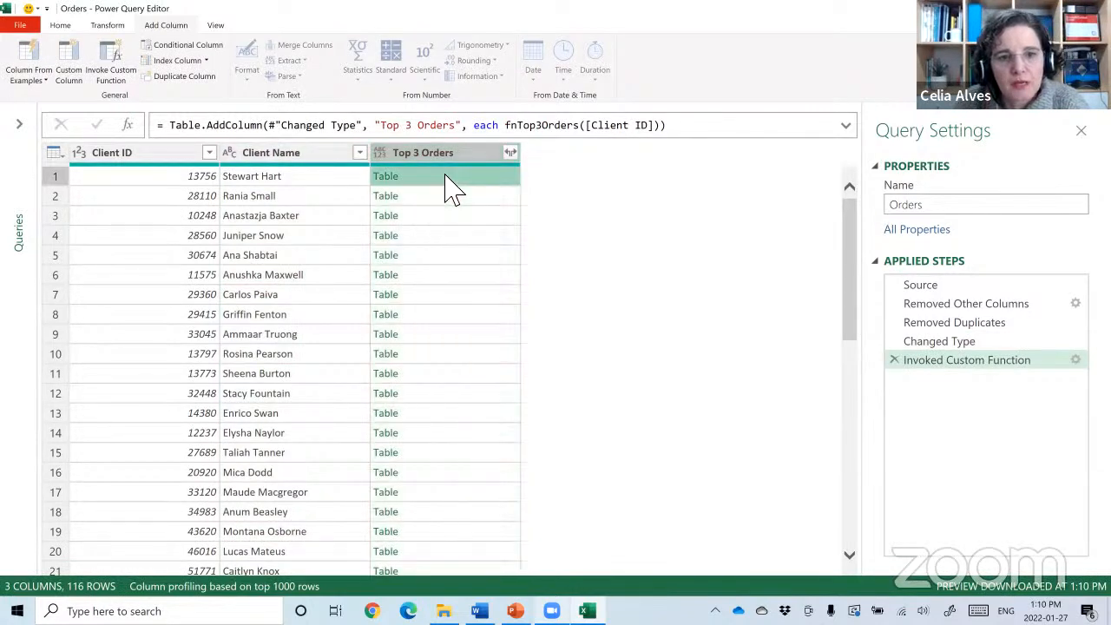
click(445, 199)
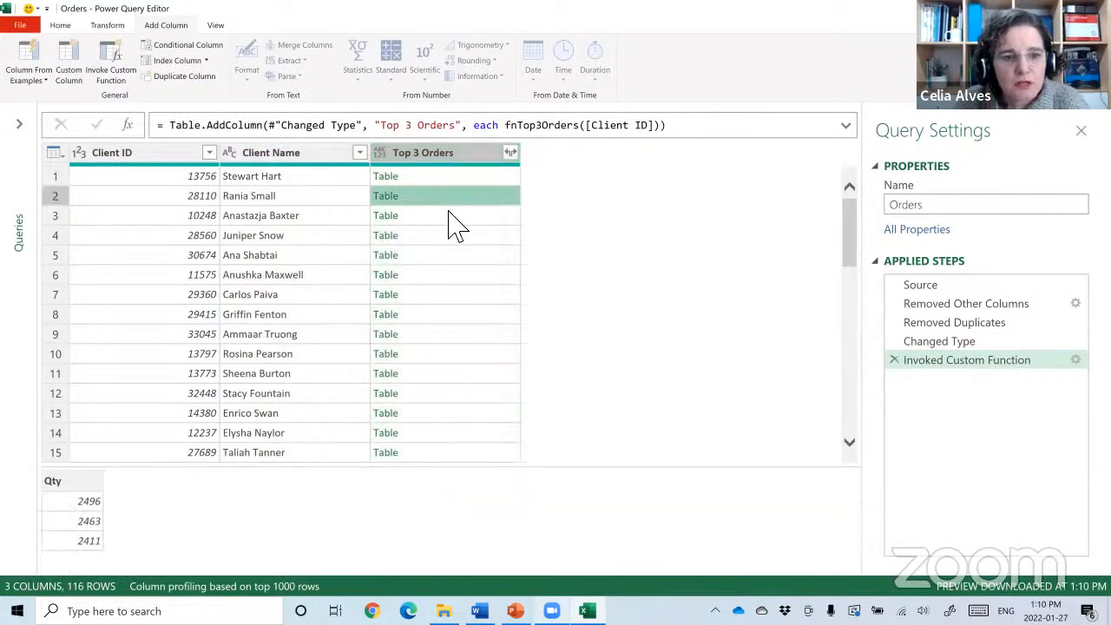
click(448, 216)
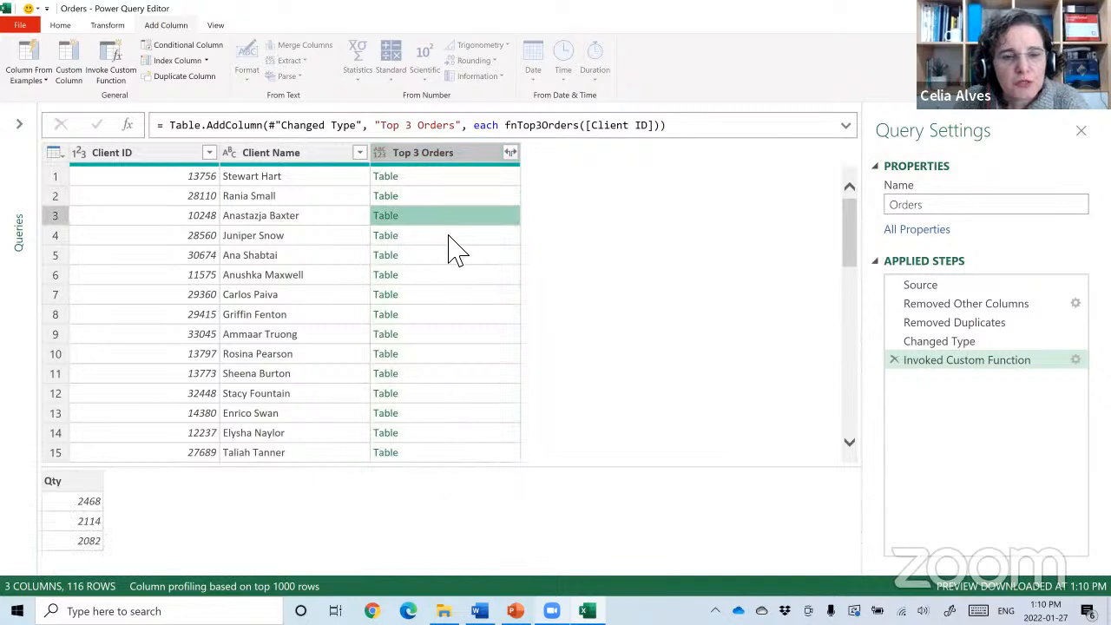
click(448, 240)
click(449, 257)
click(447, 276)
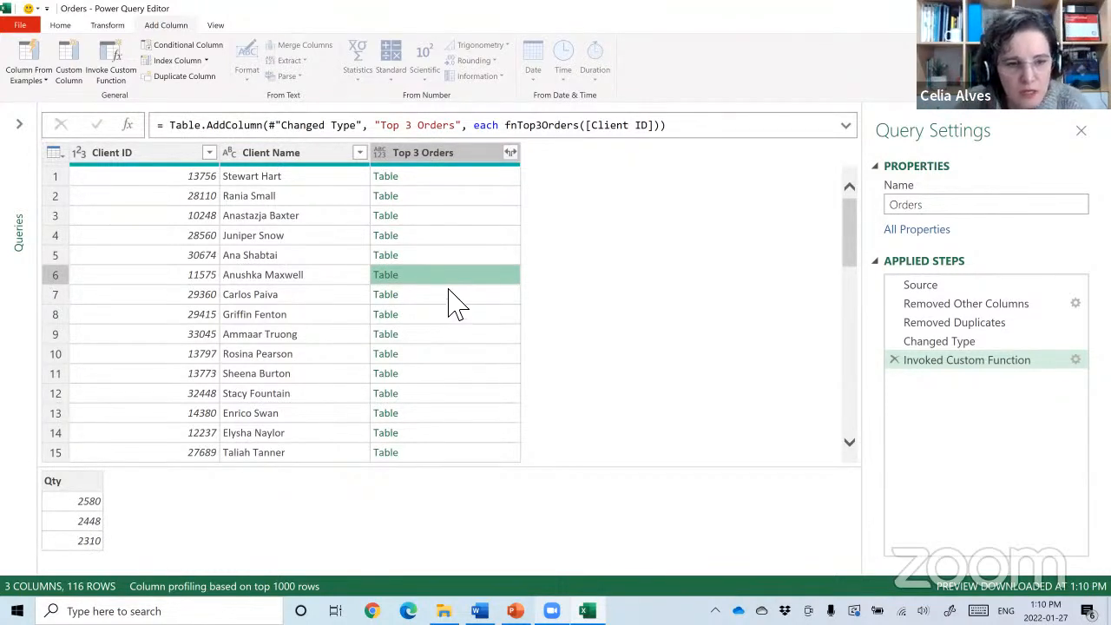
Expand Qty from the Top 3 Orders column without the original column name prefix, and set its type to Whole Number.
click(479, 156)
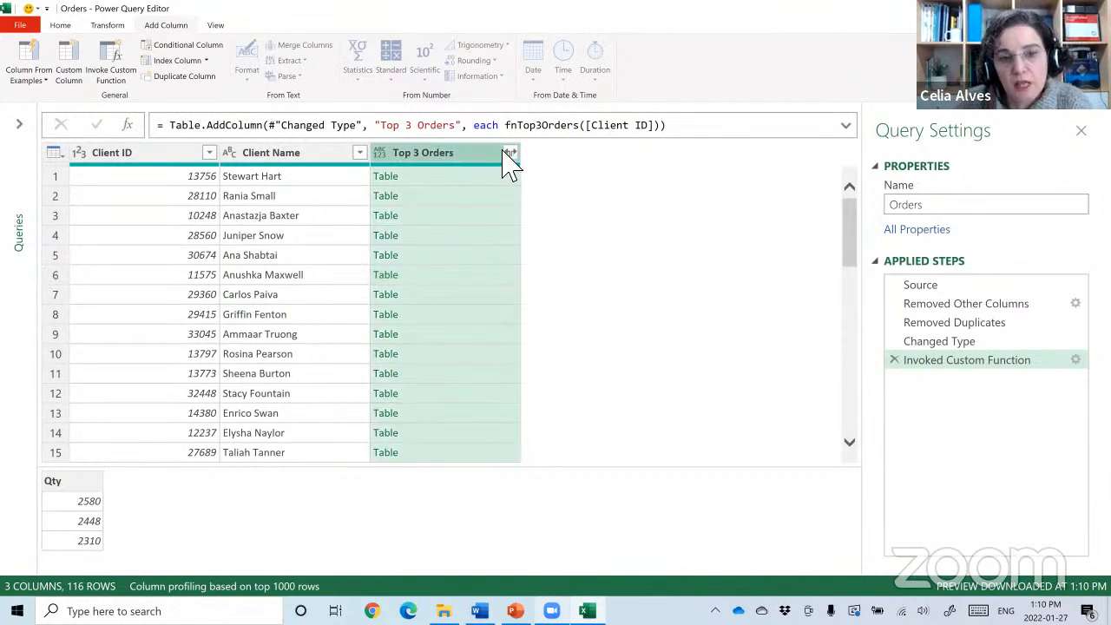
click(511, 153)
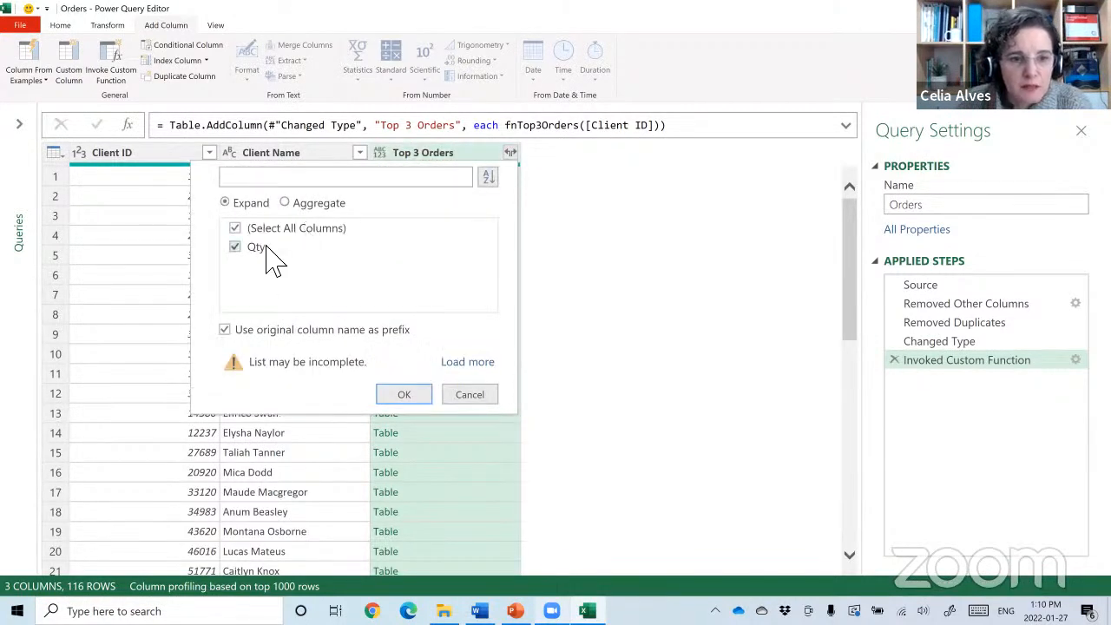
click(226, 330)
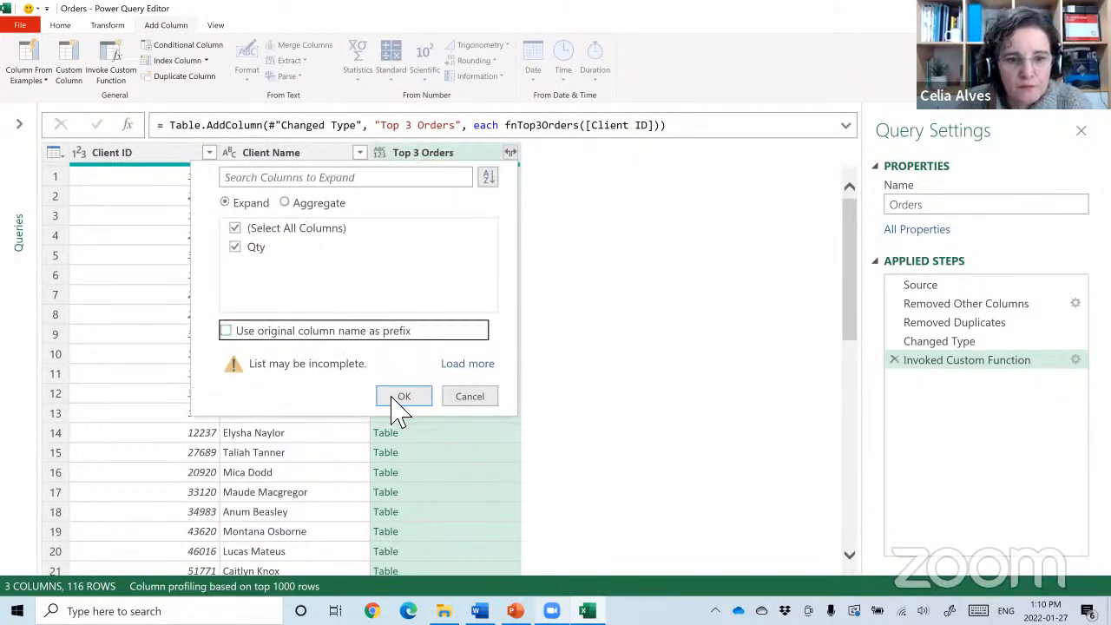
click(398, 397)
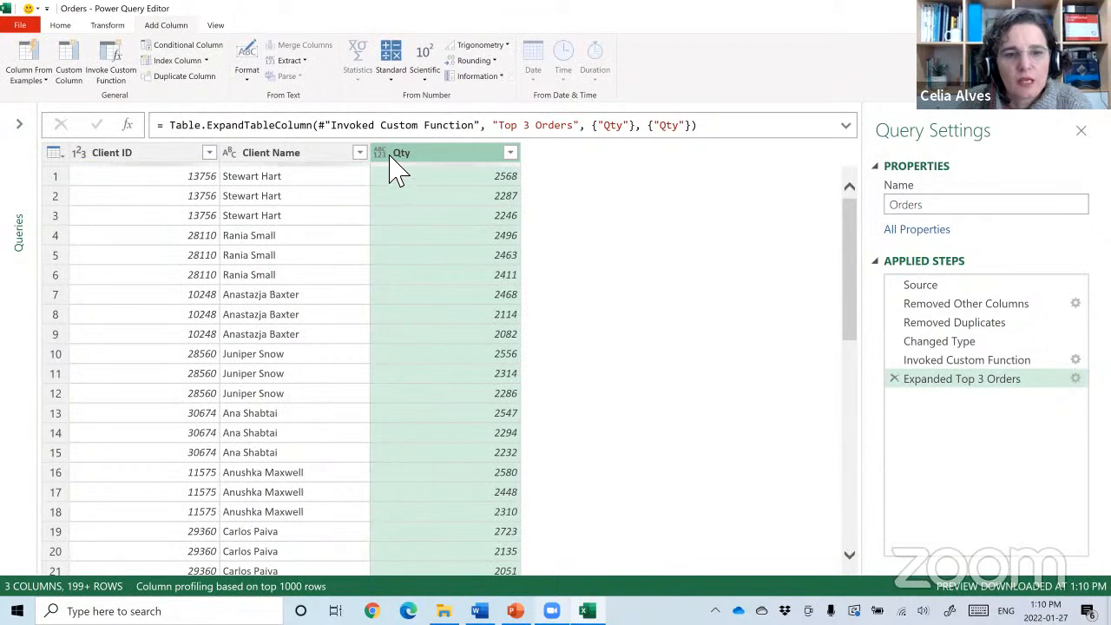
drag(382, 154, 383, 169)
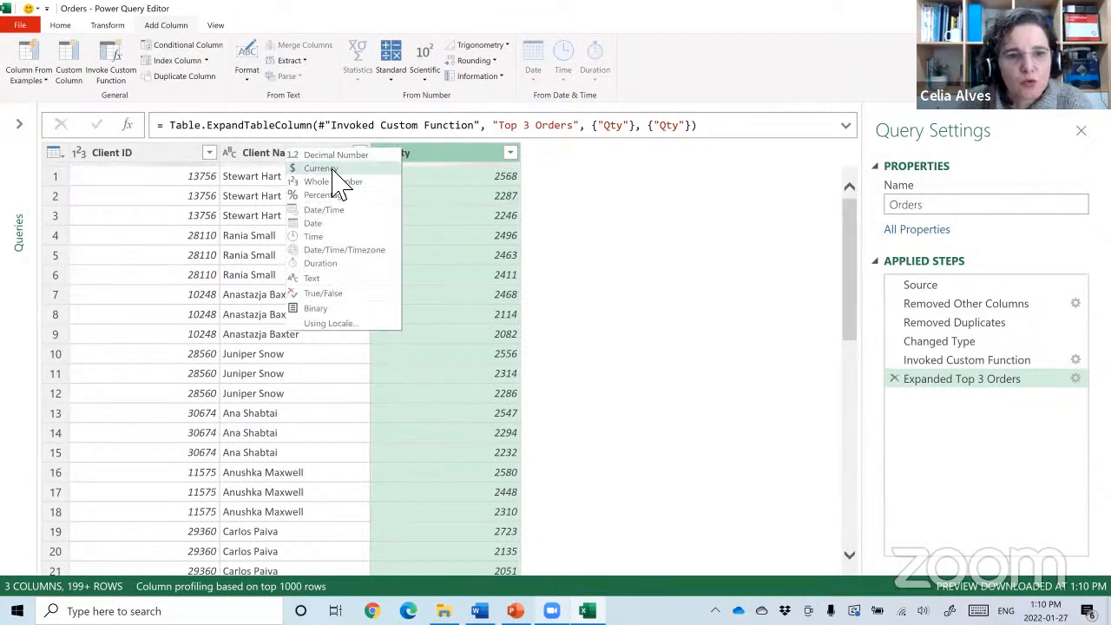
click(338, 183)
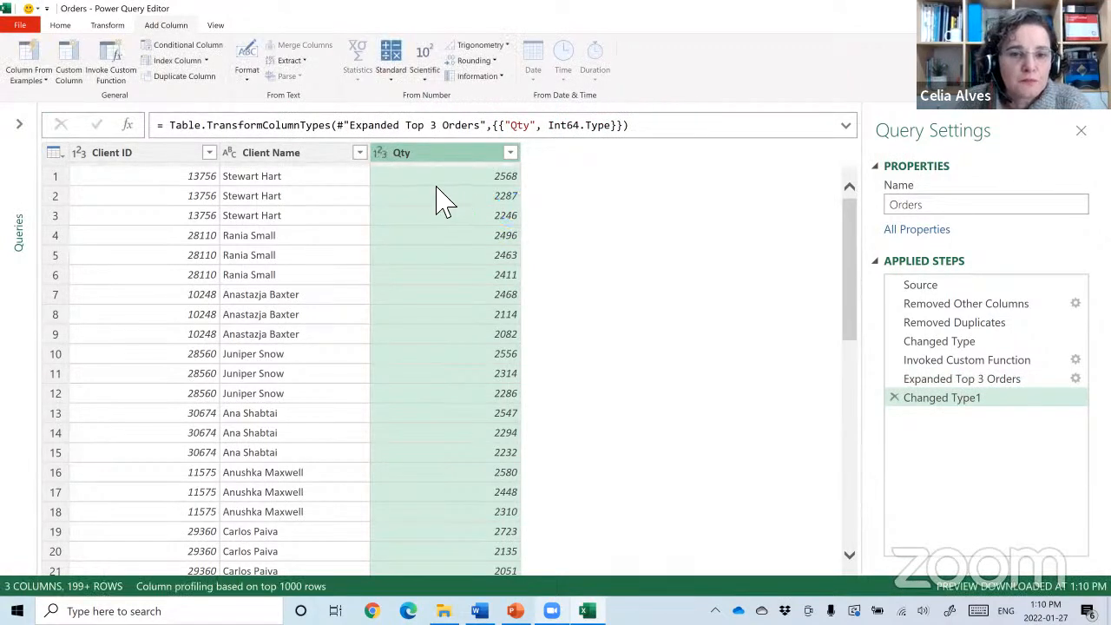
Close the query editor and load the queries with the Only Create Connection option.
click(60, 24)
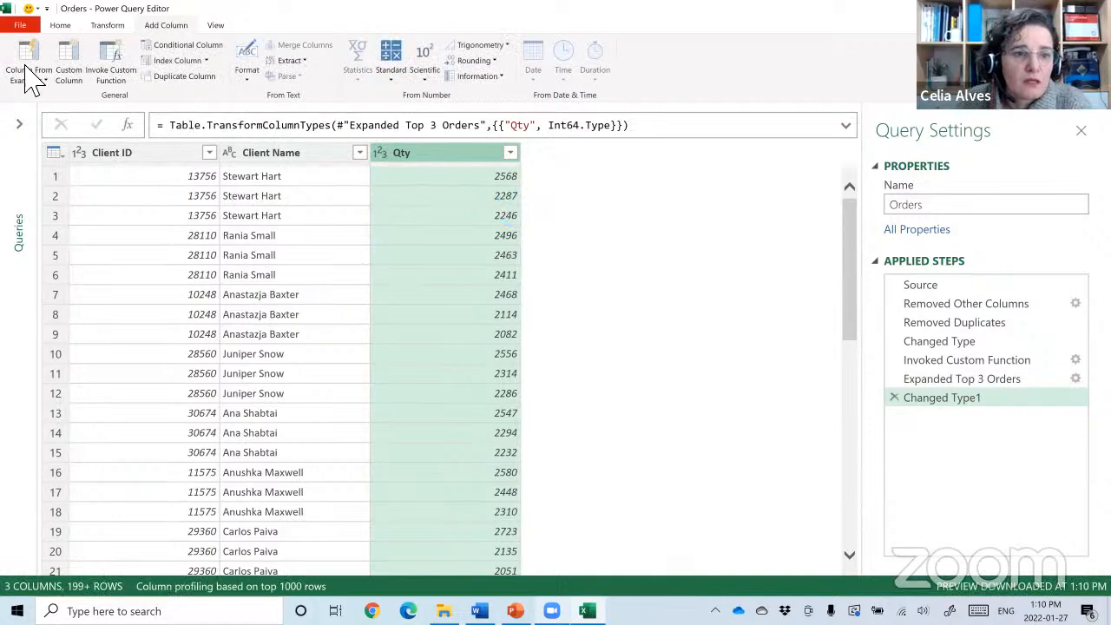
click(28, 80)
click(54, 110)
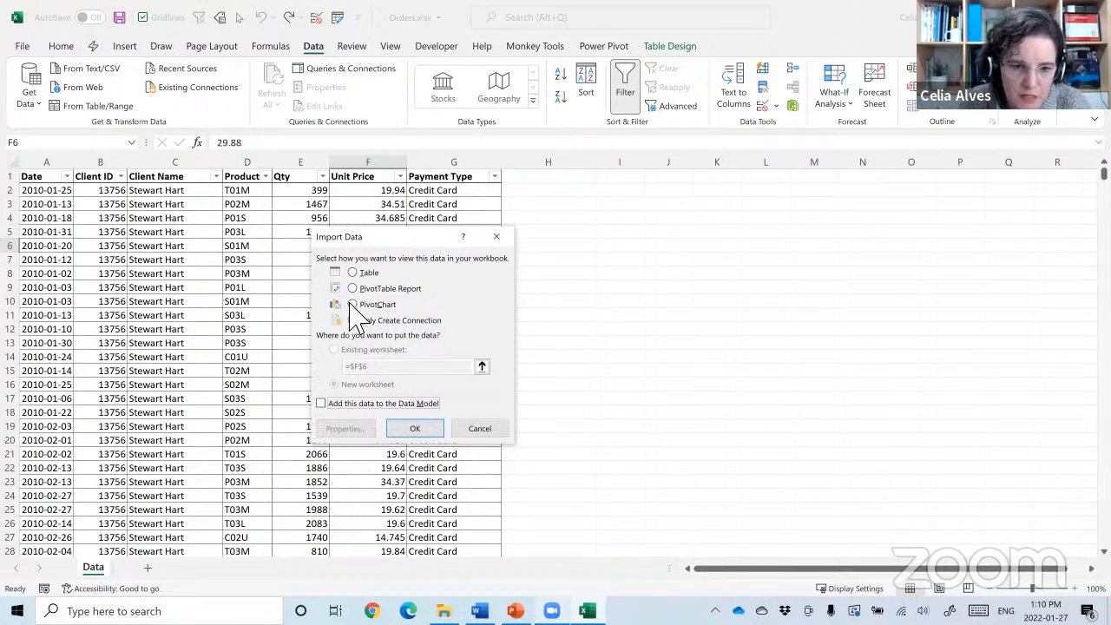
click(423, 428)
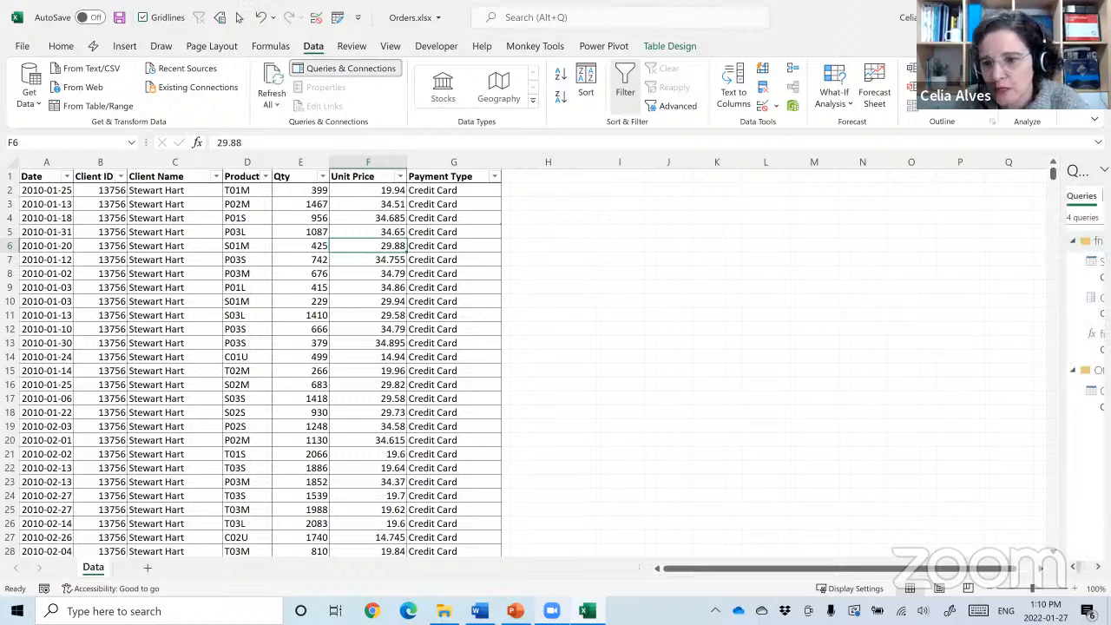
Load the Orders query as a table on a new worksheet instead of a connection only.
drag(1068, 350, 959, 348)
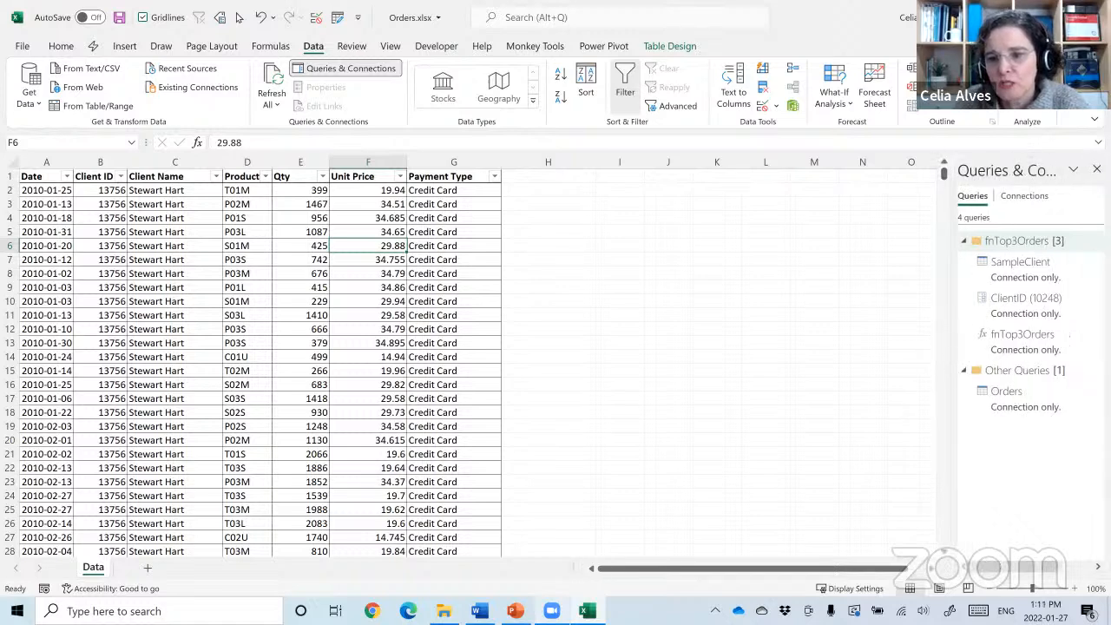
click(1028, 417)
right_click(1028, 416)
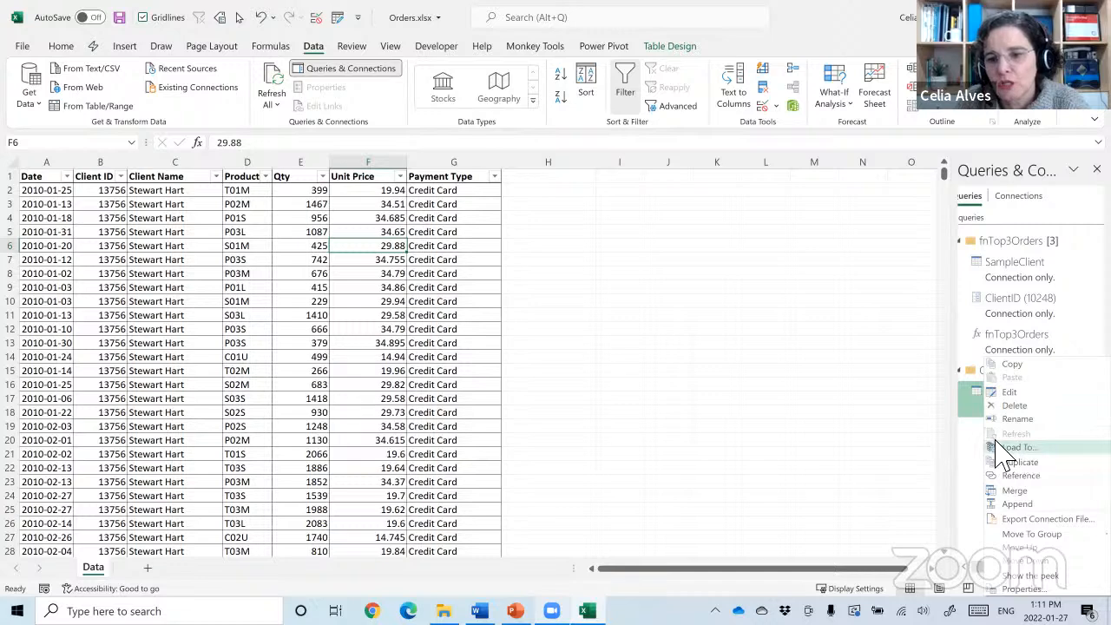
click(997, 446)
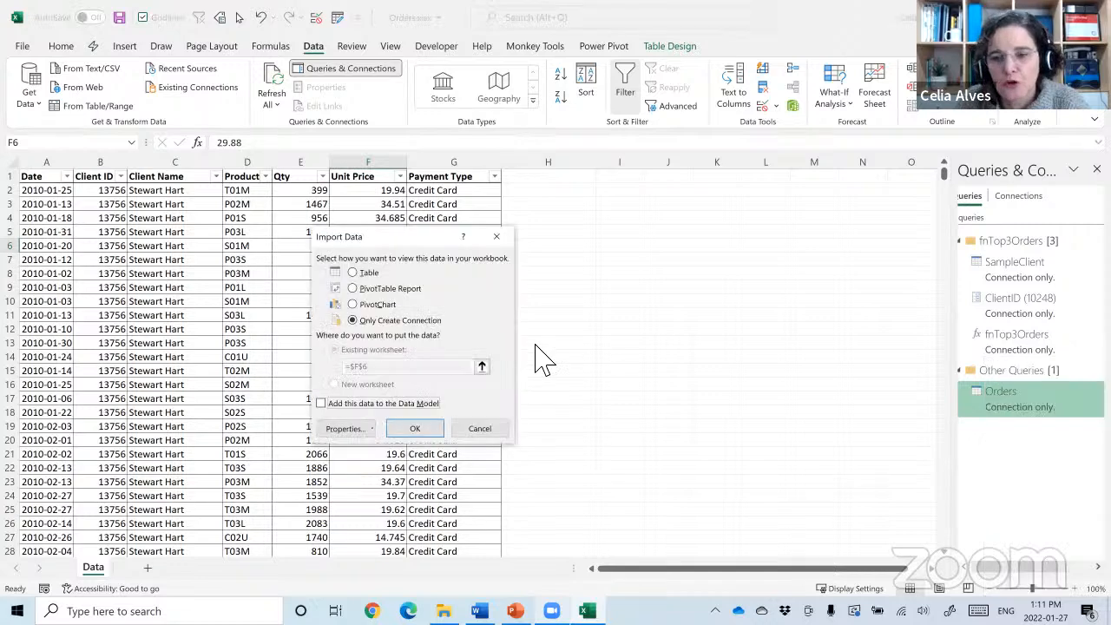
click(353, 275)
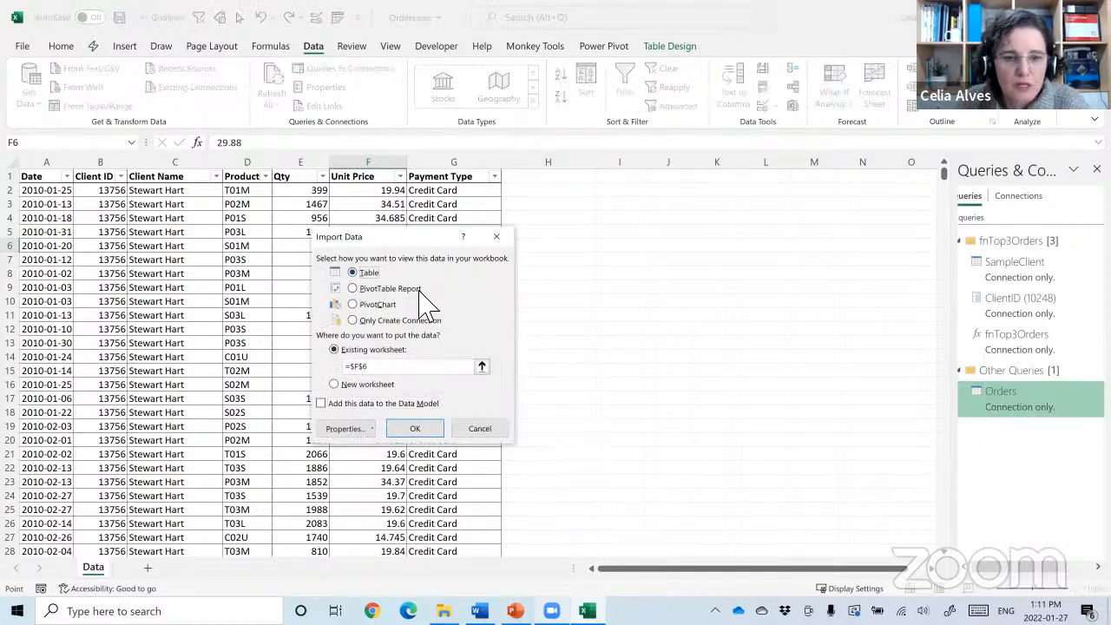
click(334, 384)
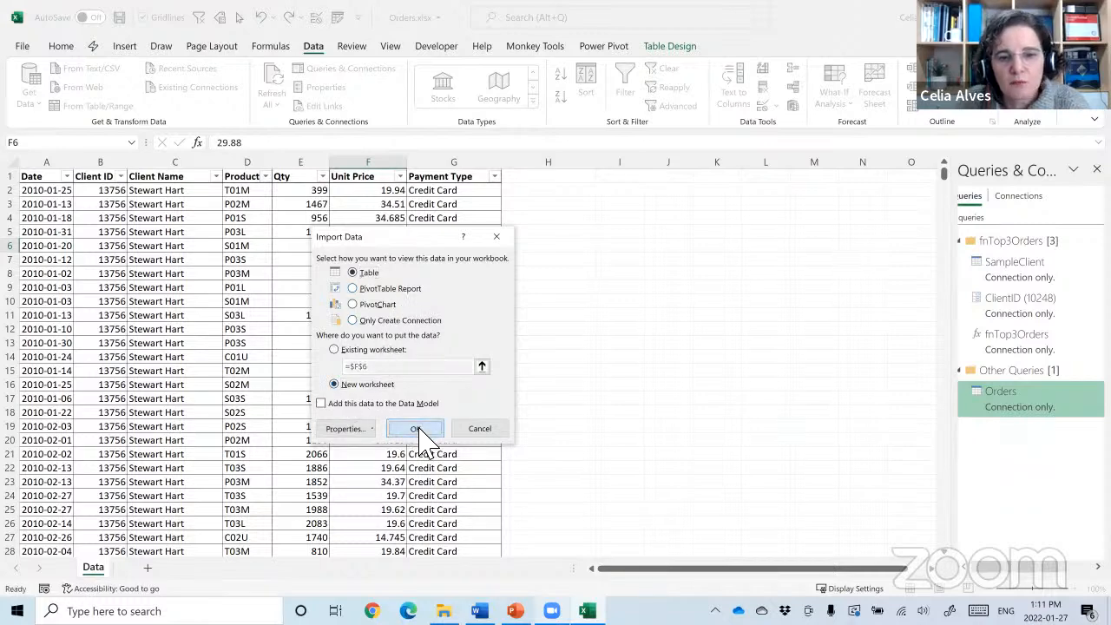
click(423, 434)
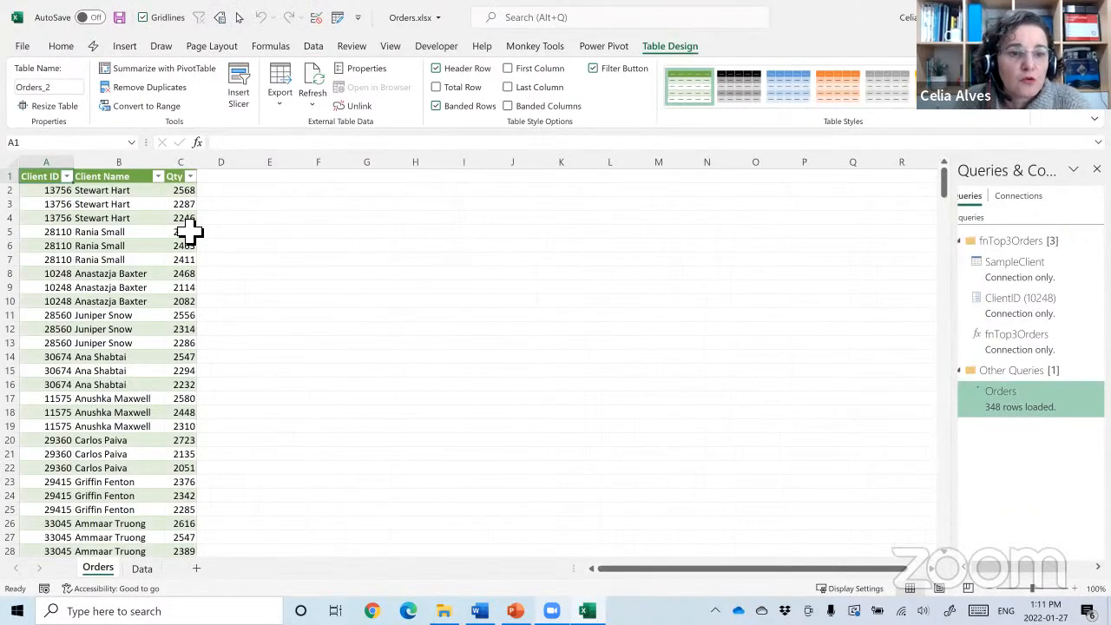
Examine the loaded Orders table at a larger zoom, checking the block of quantity rows for each of the first four clients.
drag(156, 191, 126, 219)
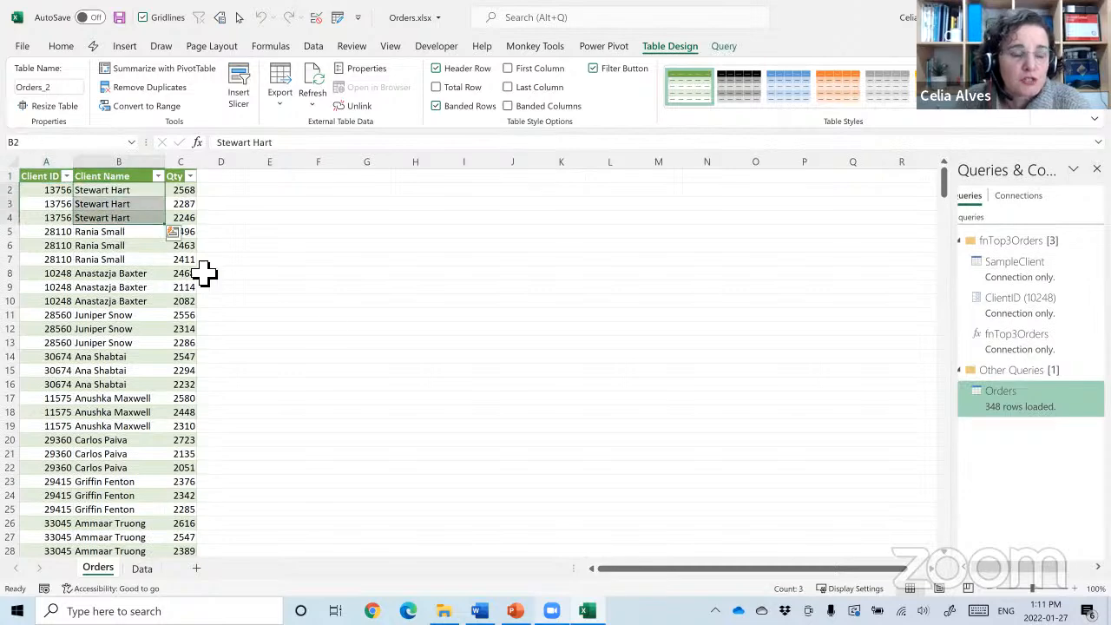
click(469, 404)
scroll(465, 397, up, 4)
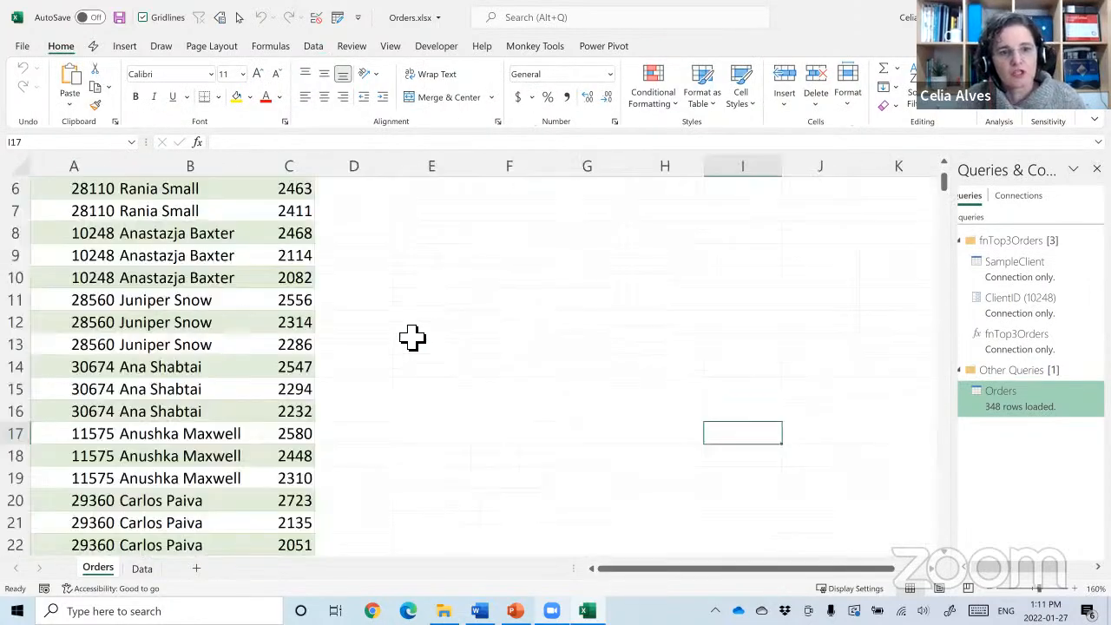
scroll(412, 337, up, 2)
drag(100, 216, 295, 260)
drag(119, 281, 298, 327)
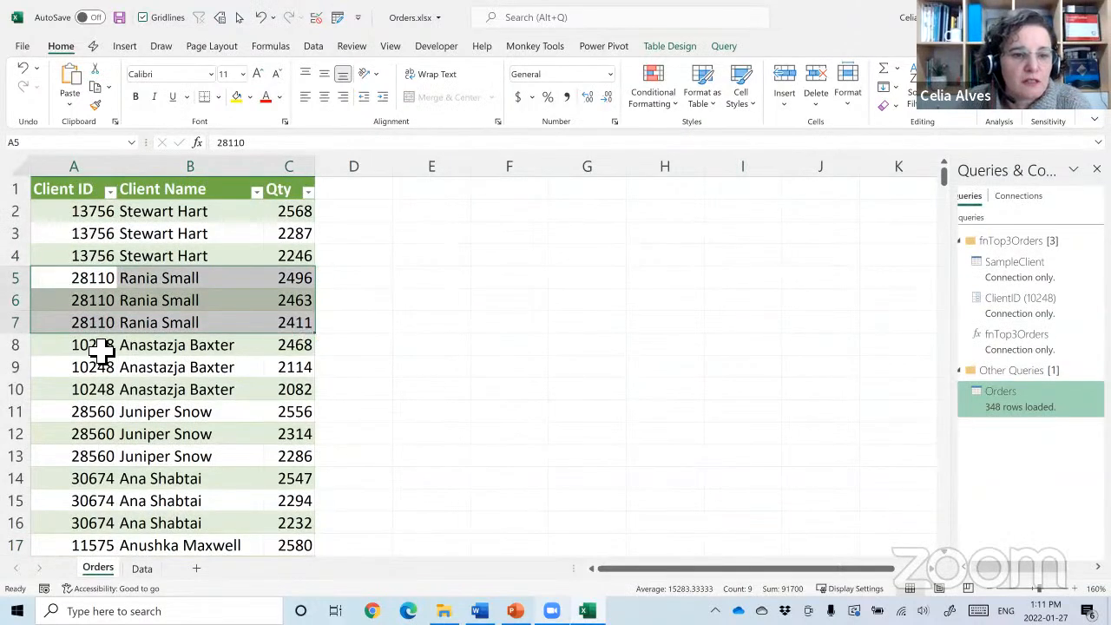
drag(104, 355, 111, 391)
drag(321, 396, 314, 396)
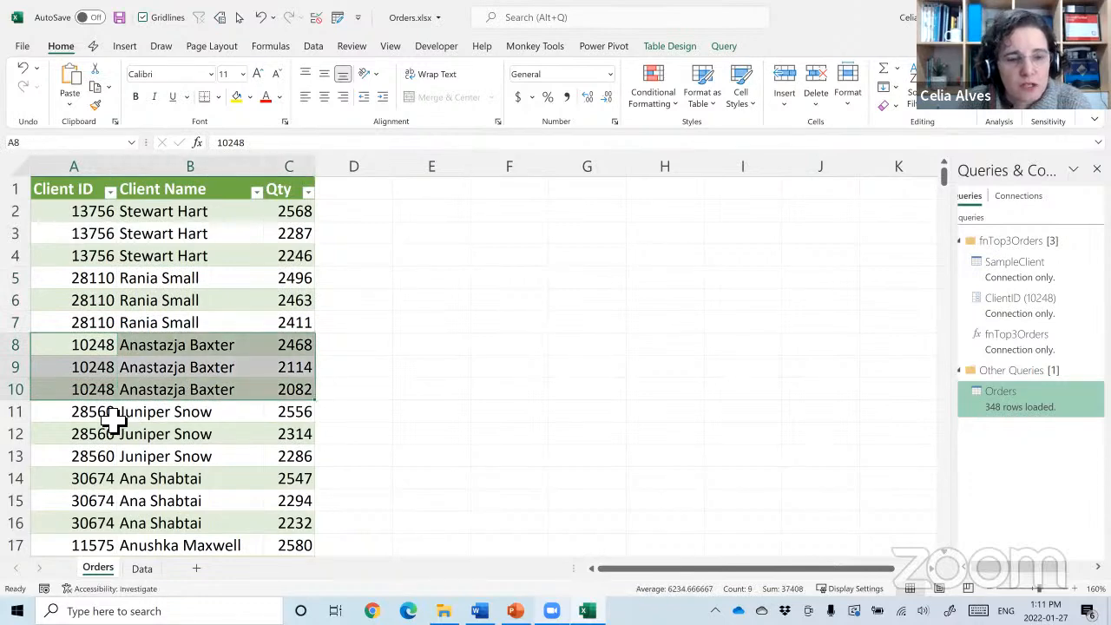
drag(114, 416, 310, 459)
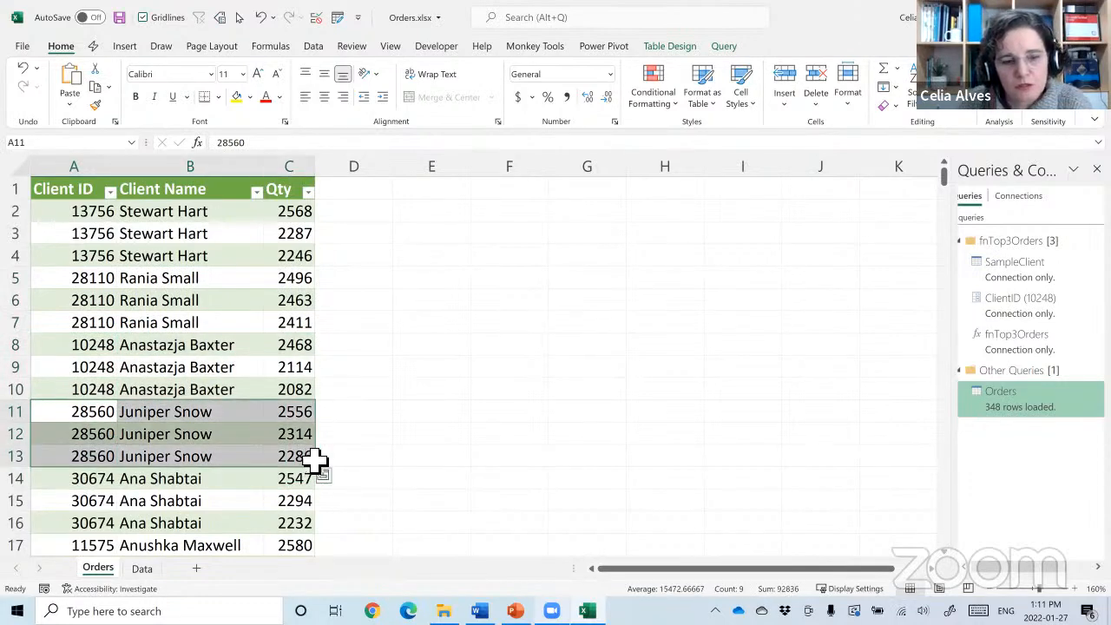
click(355, 398)
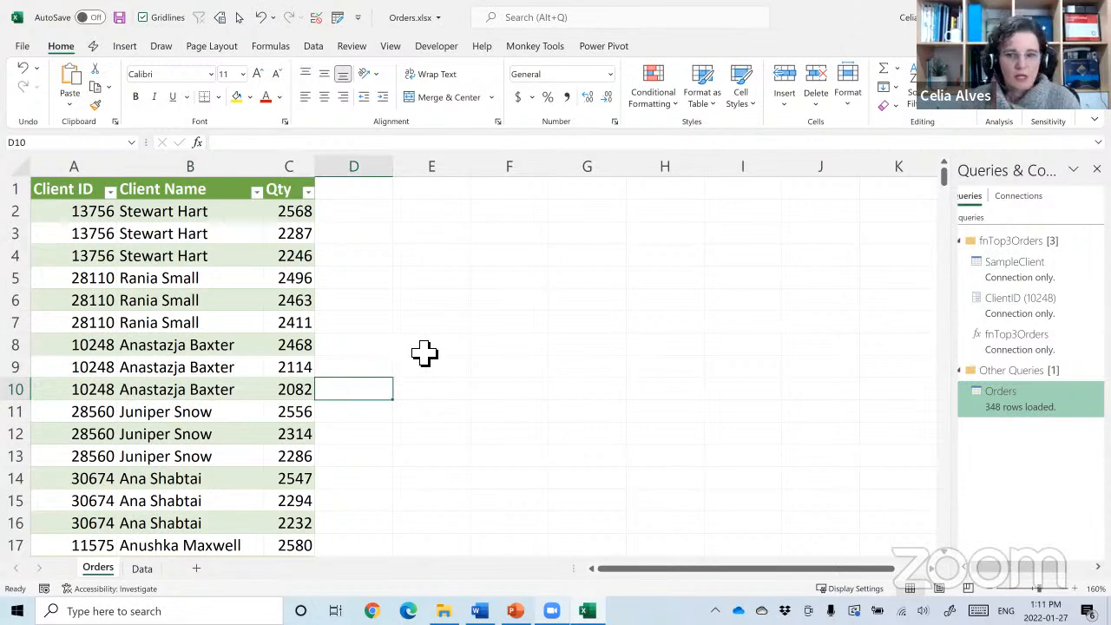
click(444, 334)
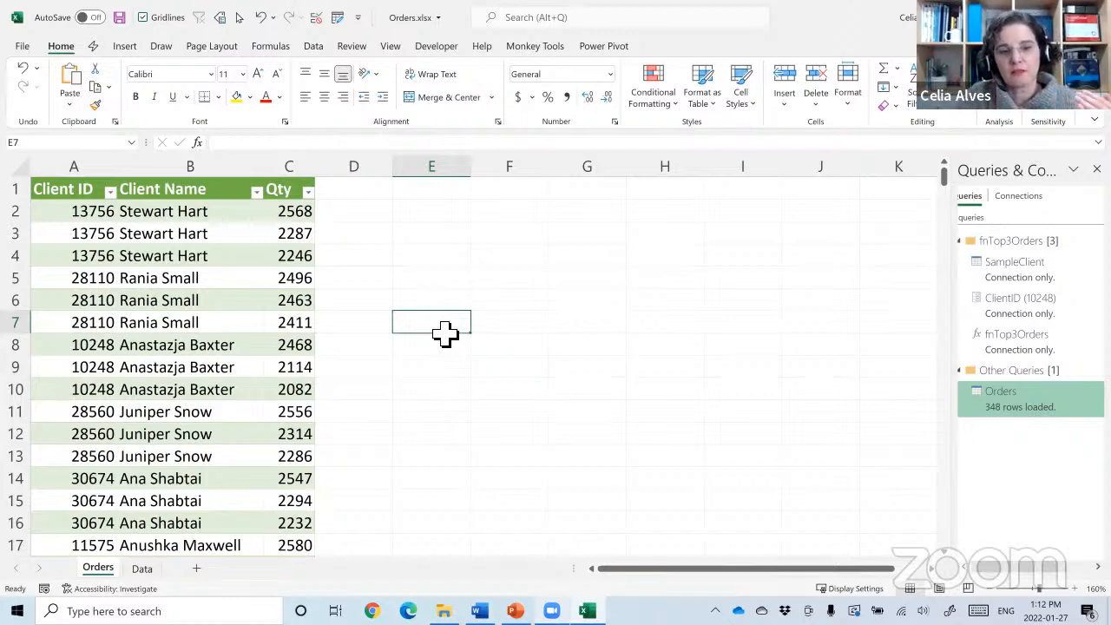
click(409, 420)
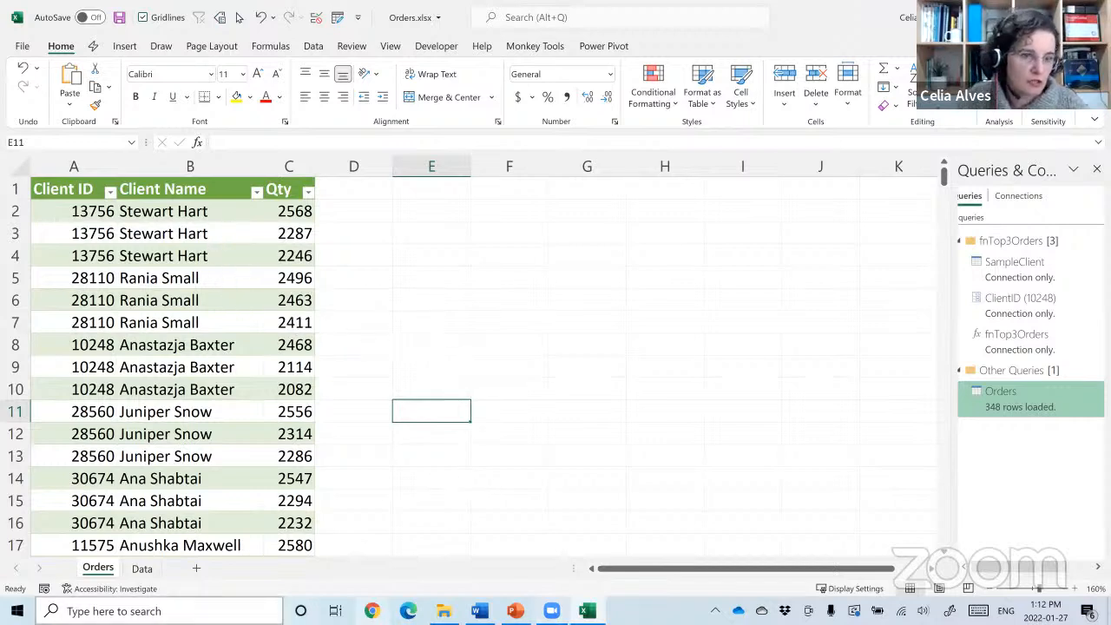
click(371, 609)
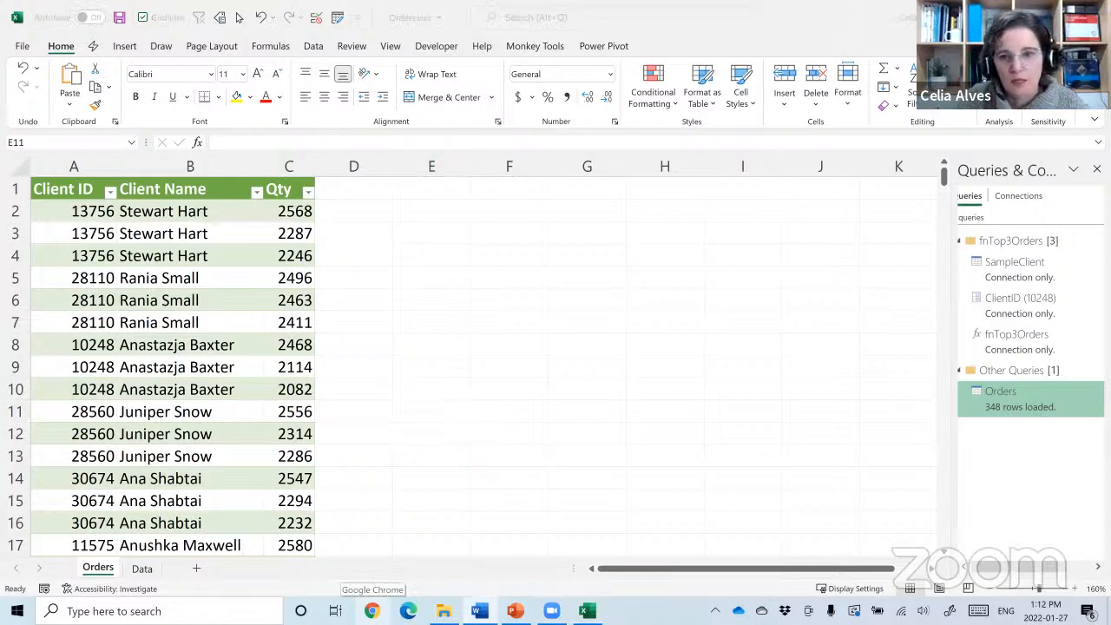
key(alt+Tab)
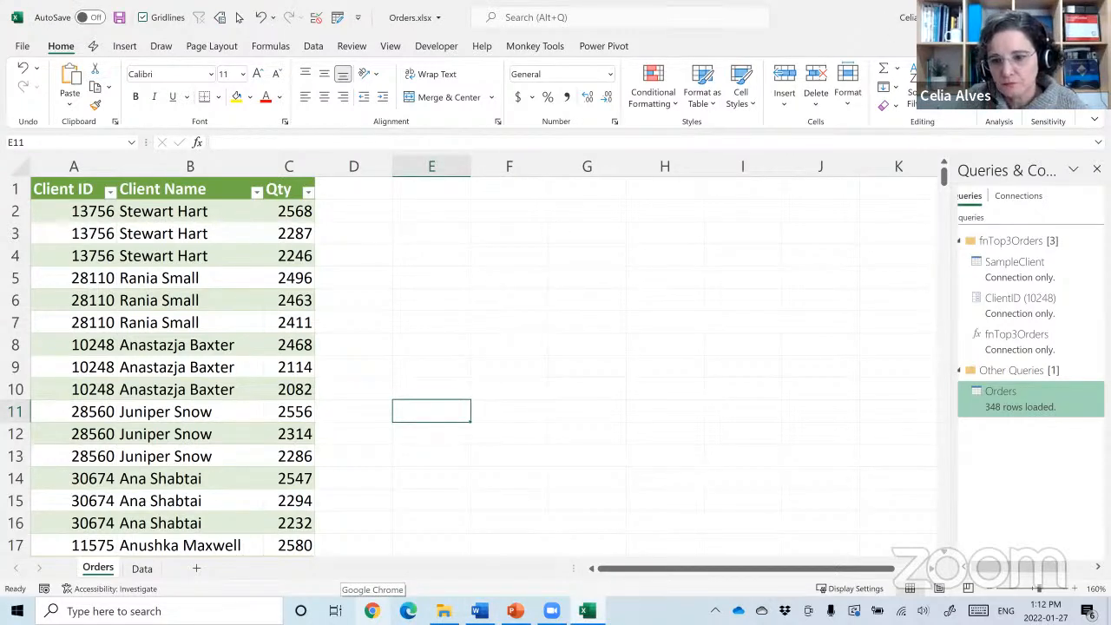
key(alt+Tab)
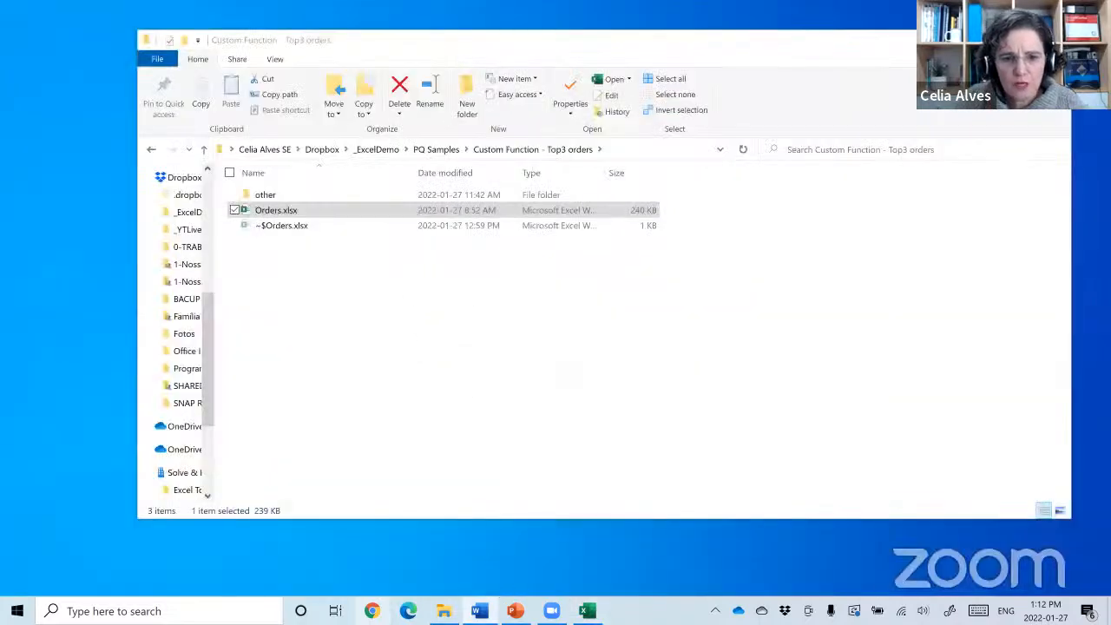
key(alt+Tab)
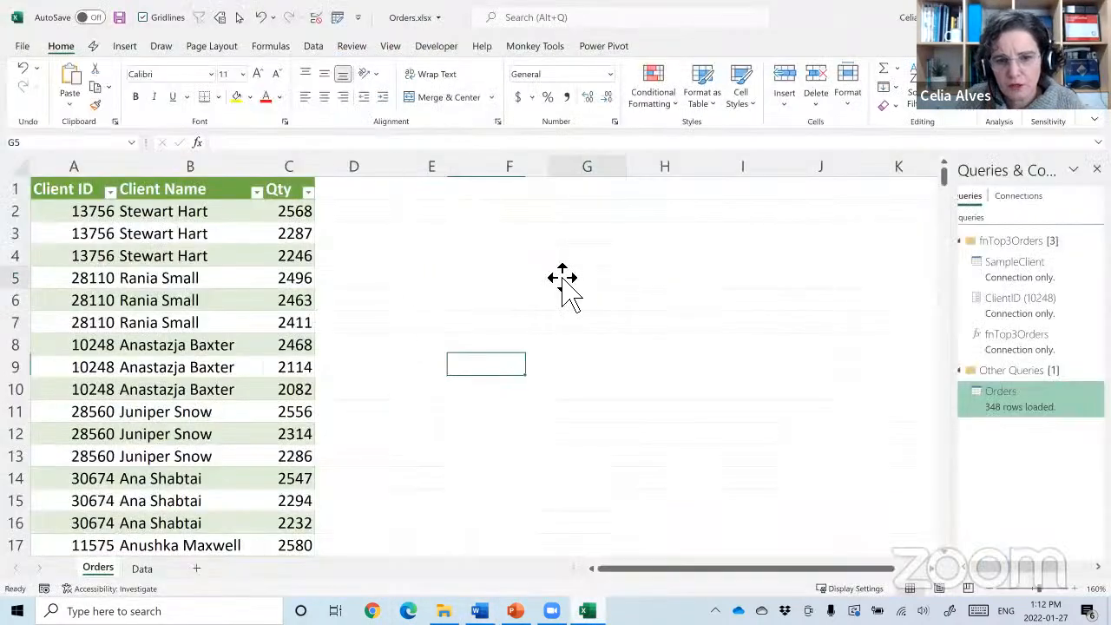
click(562, 280)
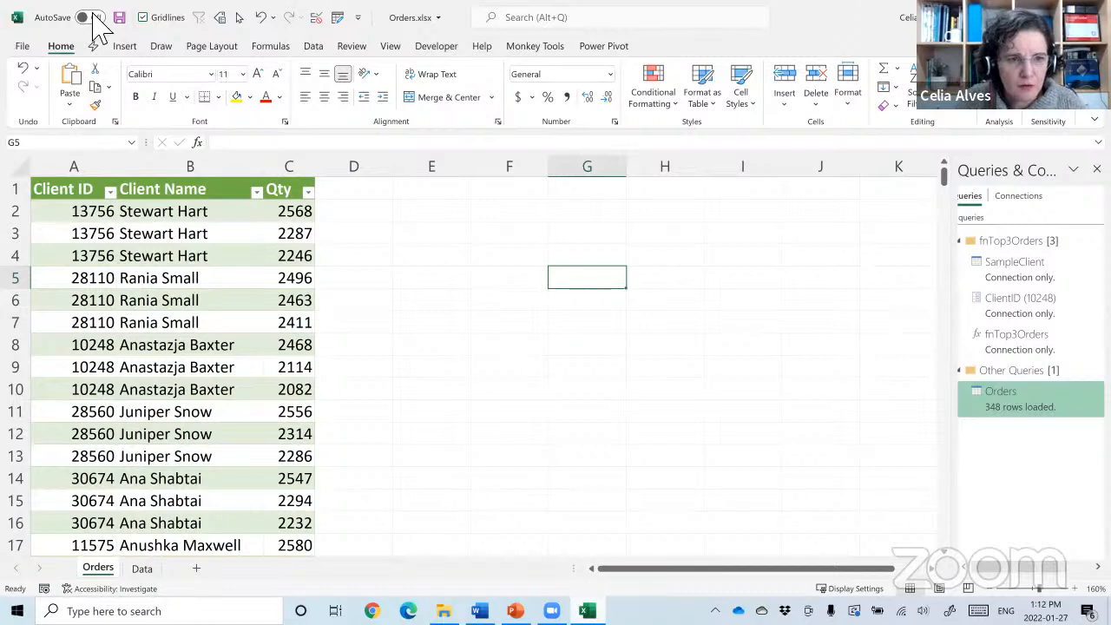
Save the Orders.xlsx workbook and close it.
click(121, 21)
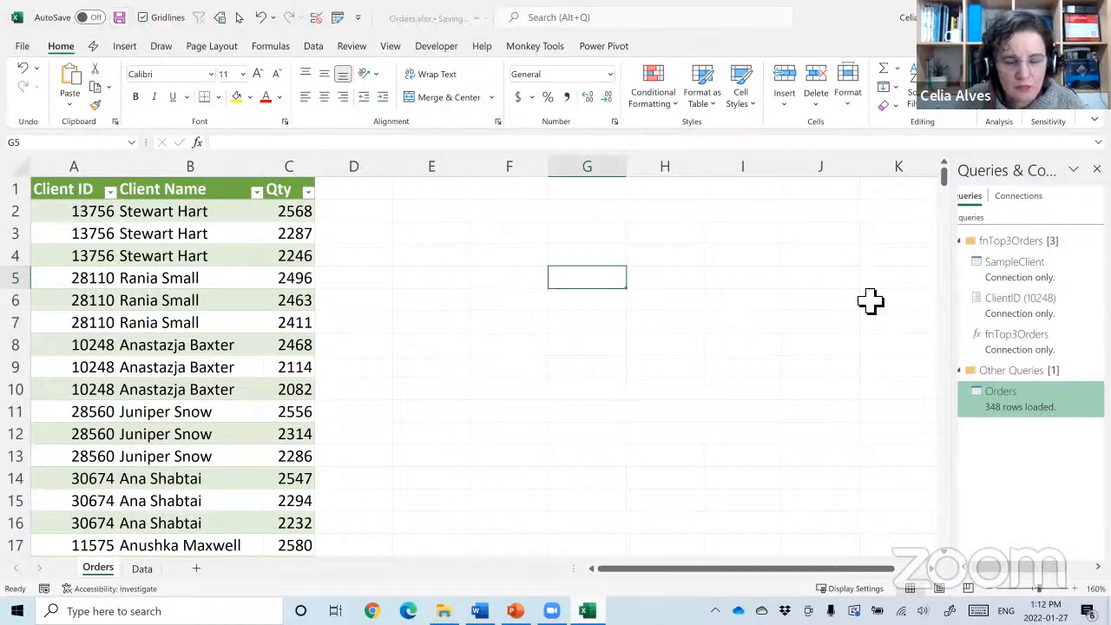
click(831, 277)
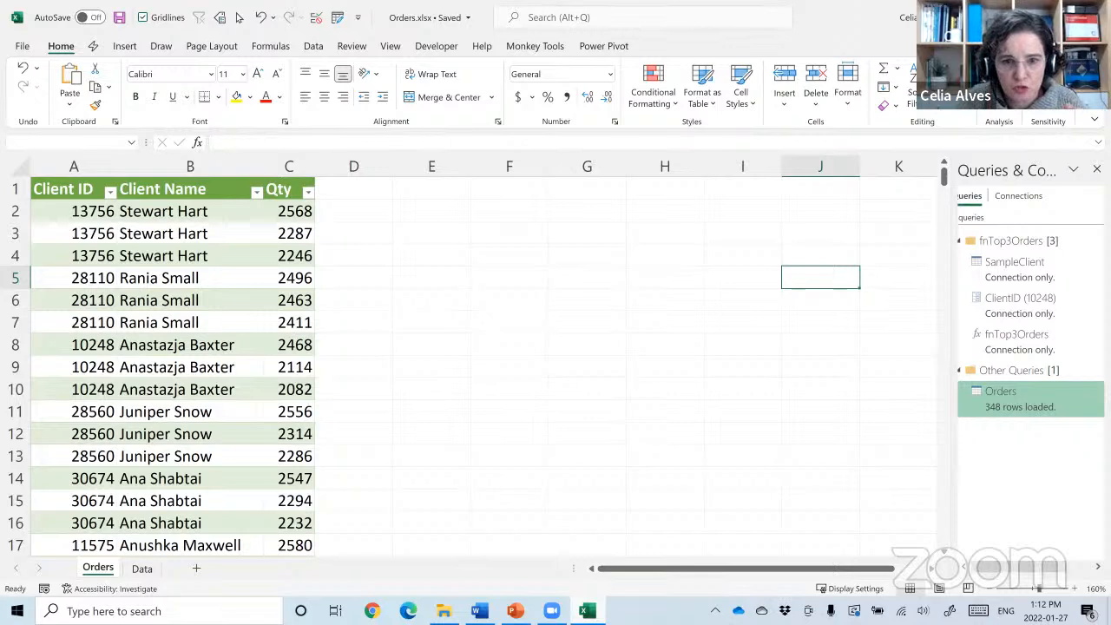
key(ctrl+w)
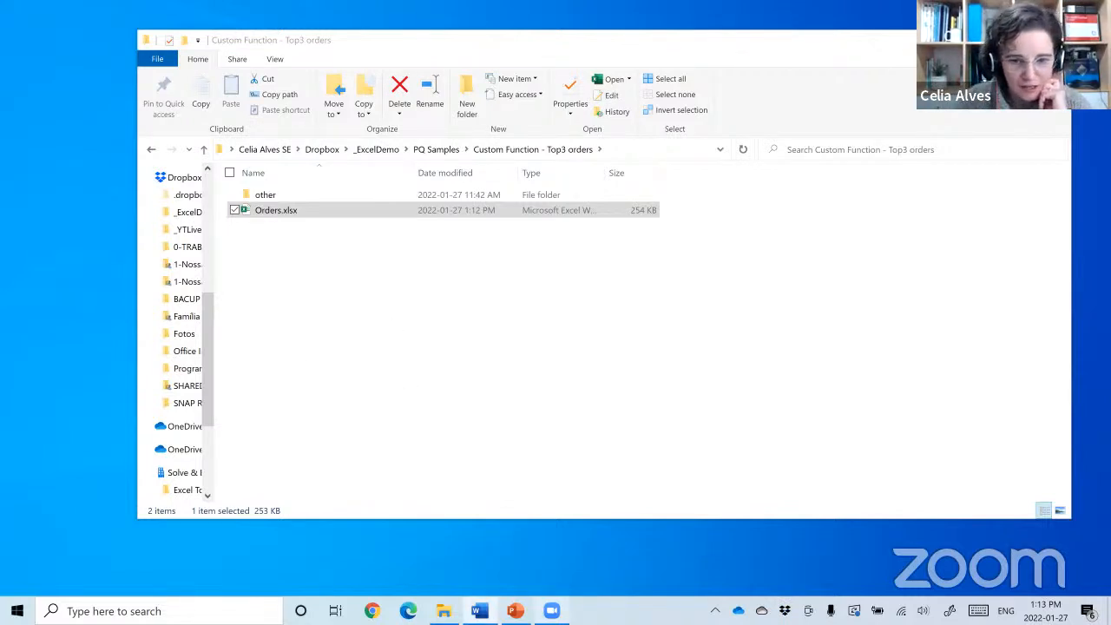
Switch to PowerPoint, show slide 11 on consolidating sheets from multiple Google Sheets files, and check the folder path in its notes.
click(515, 610)
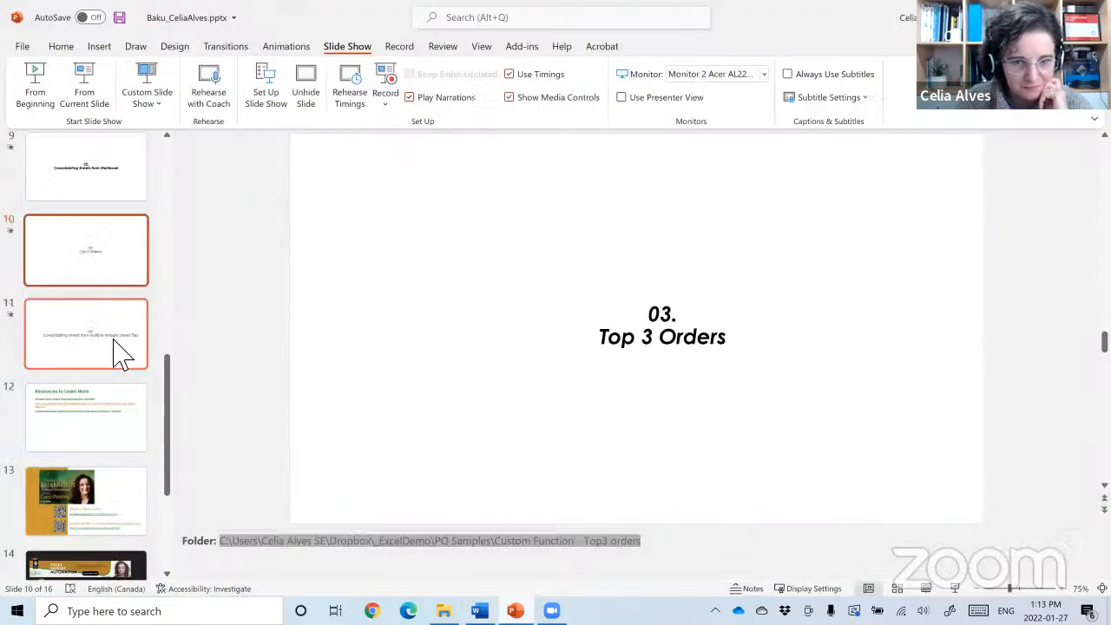
click(121, 351)
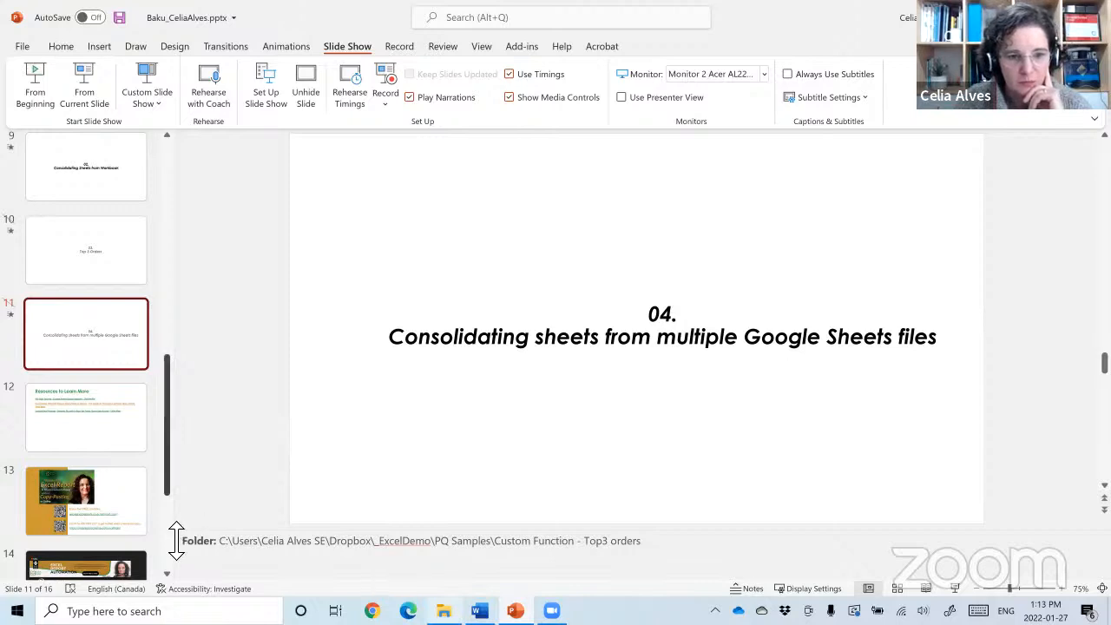
click(222, 544)
drag(484, 546, 657, 542)
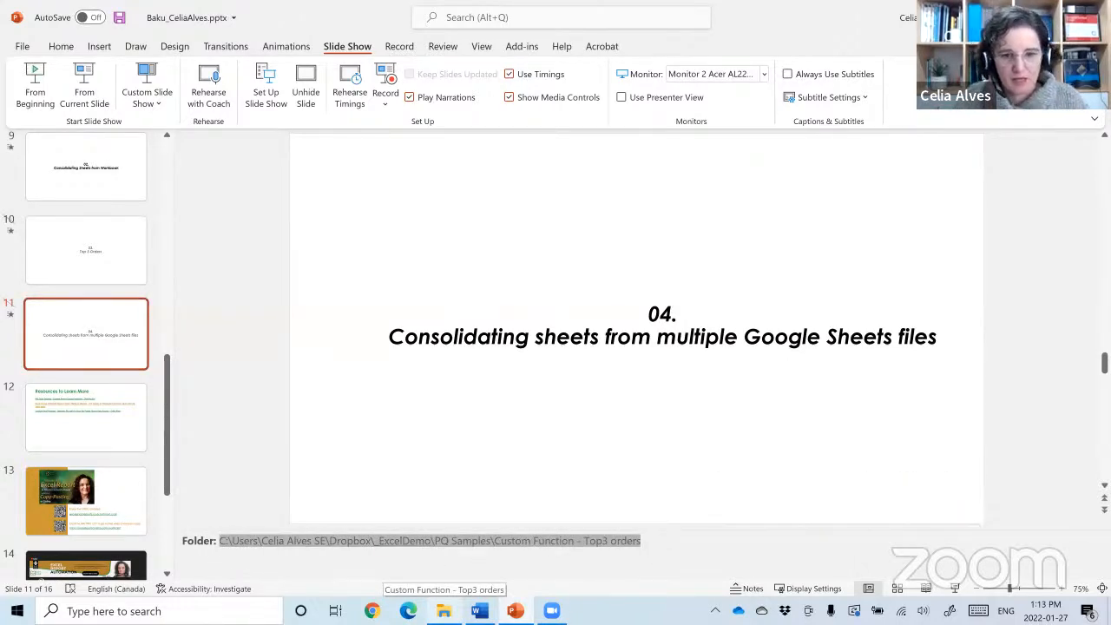
click(543, 580)
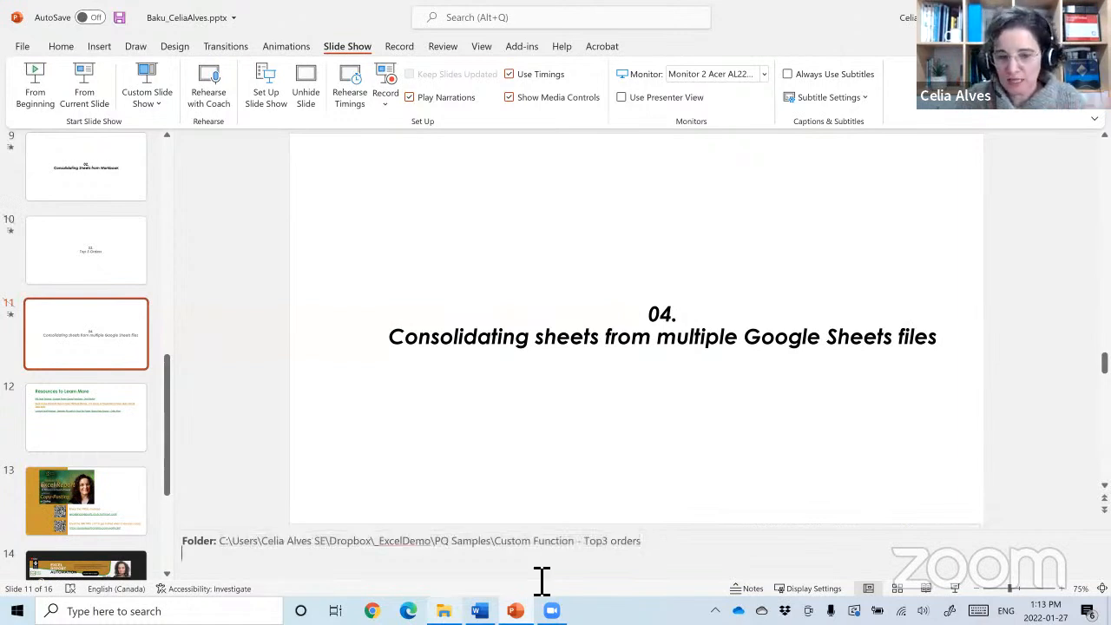
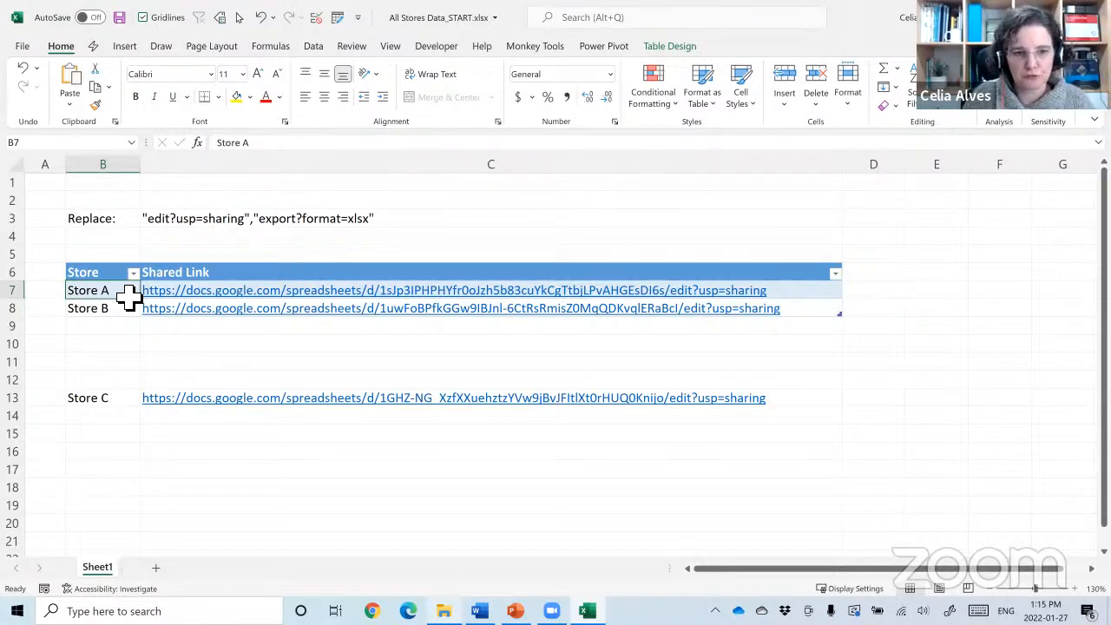
Open Store A's Google Sheets file from its shared link in the store table and examine the rows of its SALES sheet.
key(Right)
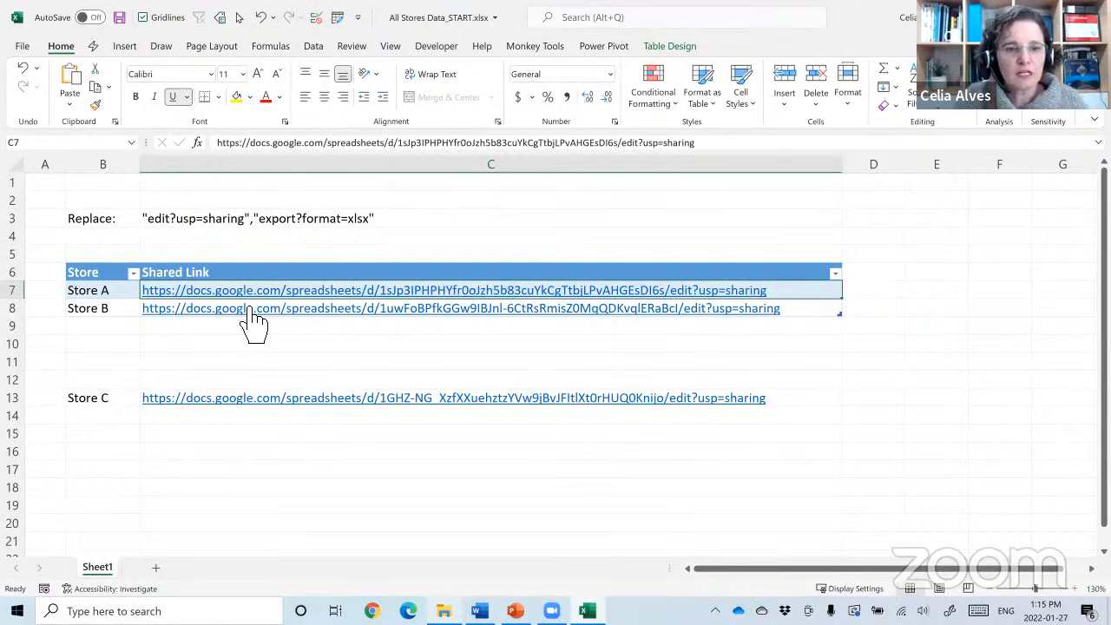
click(240, 346)
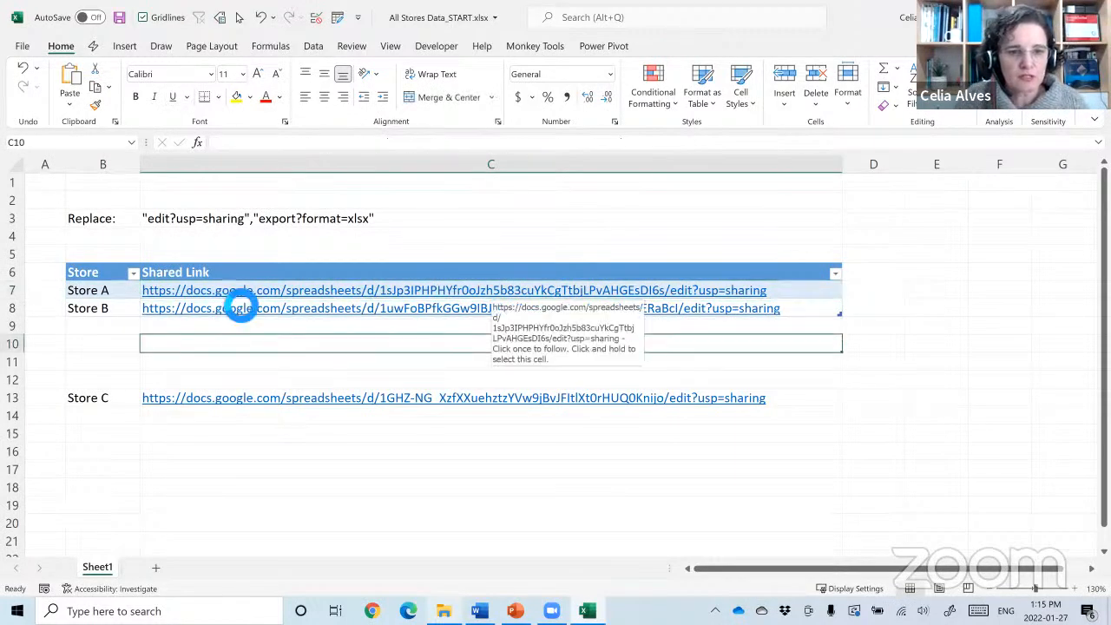
click(233, 296)
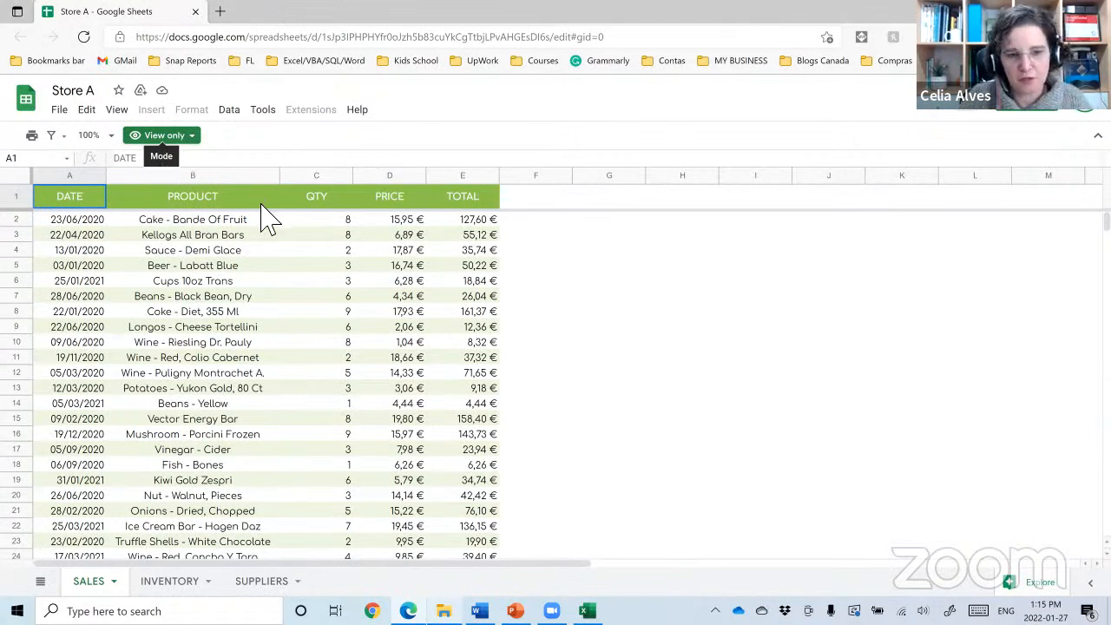
click(257, 251)
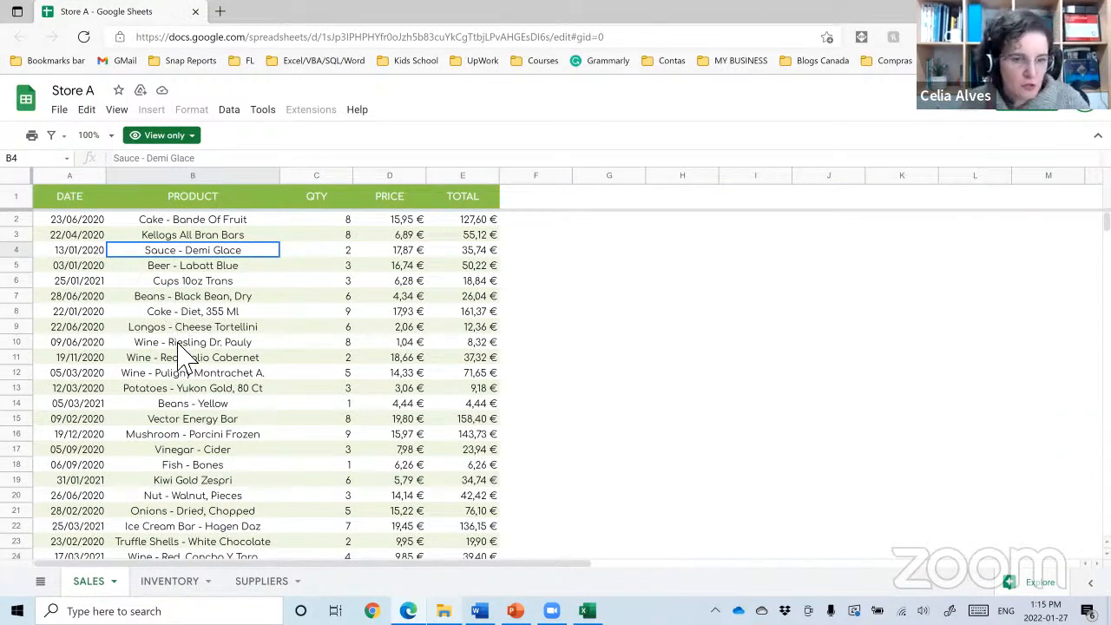
click(182, 269)
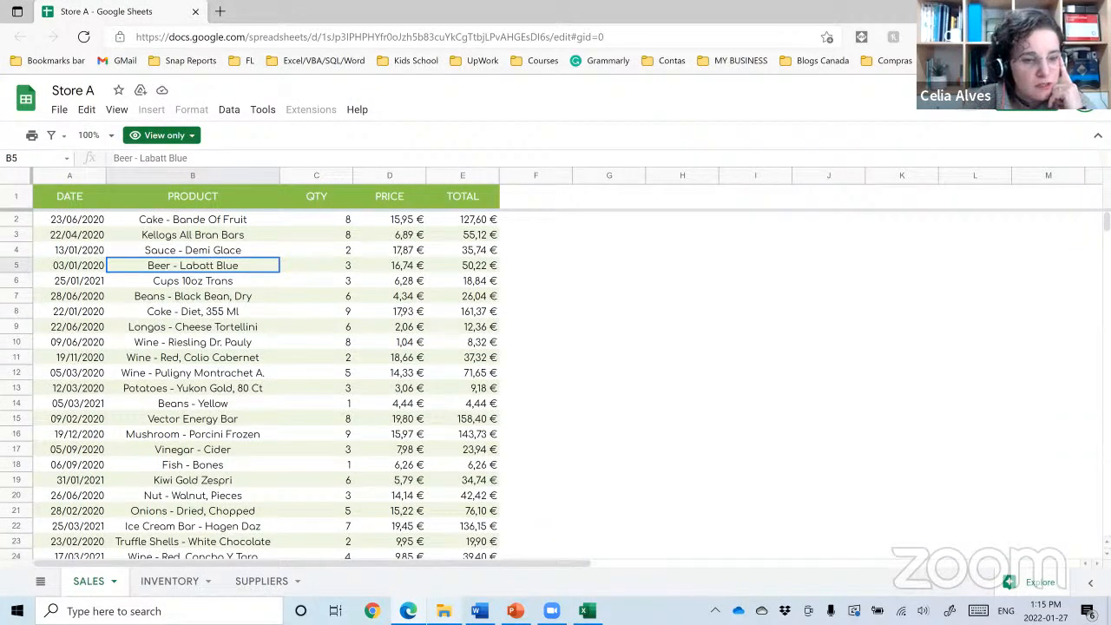
click(83, 389)
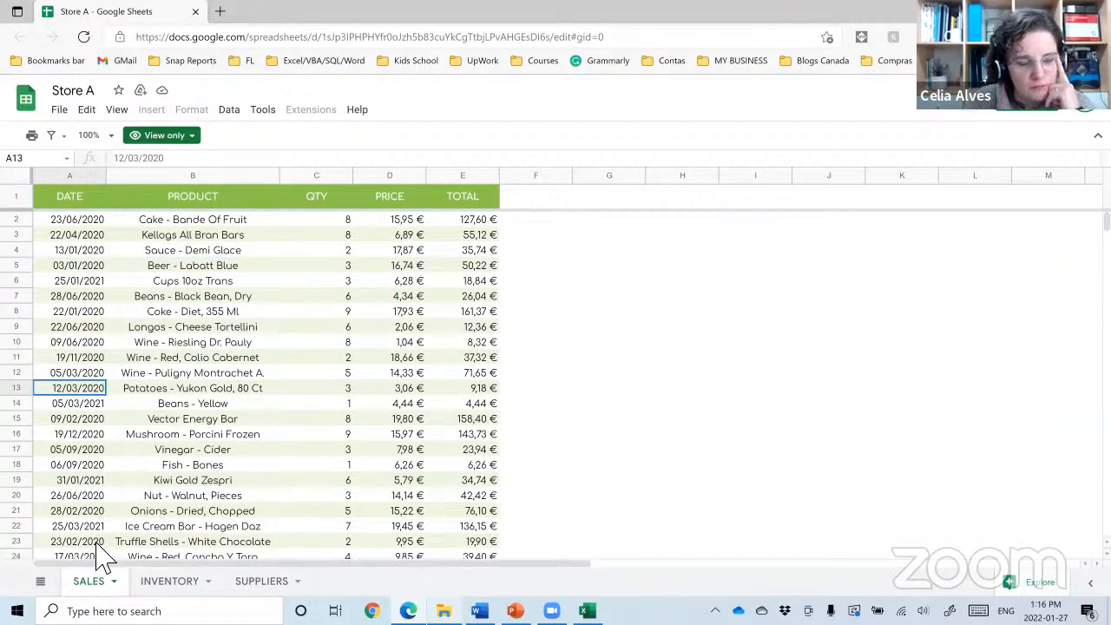
click(135, 312)
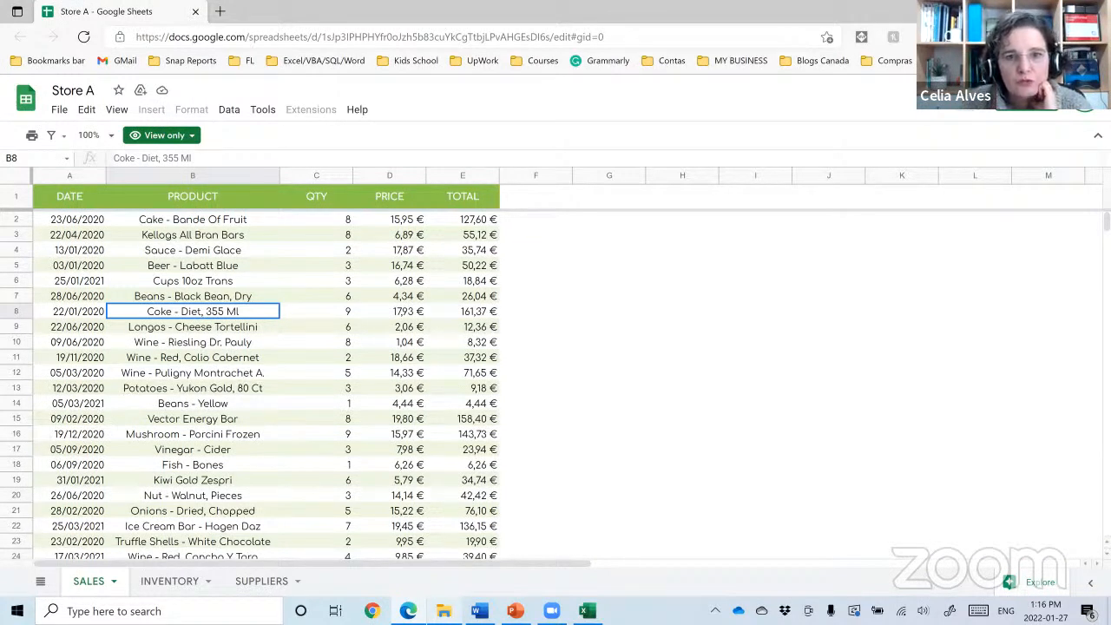
click(5, 236)
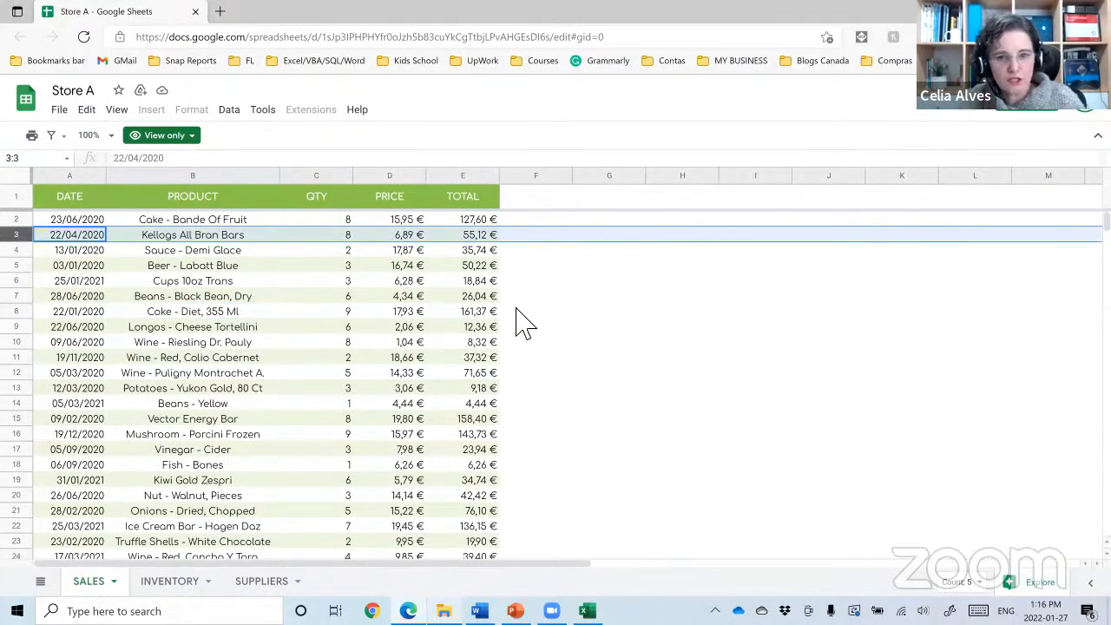
Check a TOTAL cell in Store A's SALES sheet and examine the "edit#gid" ending of the file's web address.
click(590, 305)
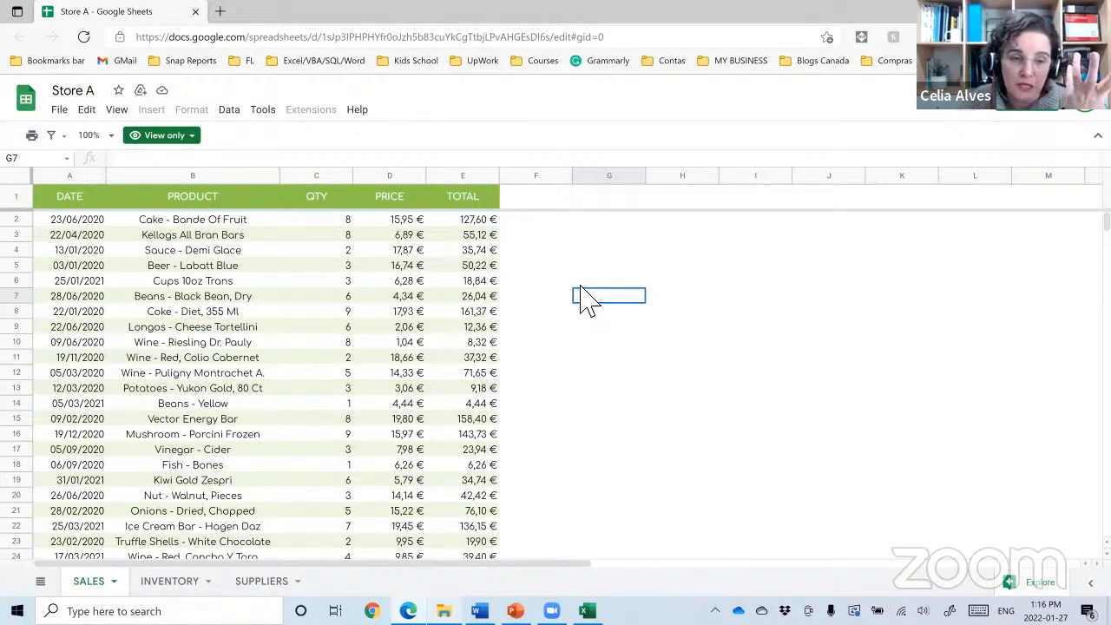
click(431, 264)
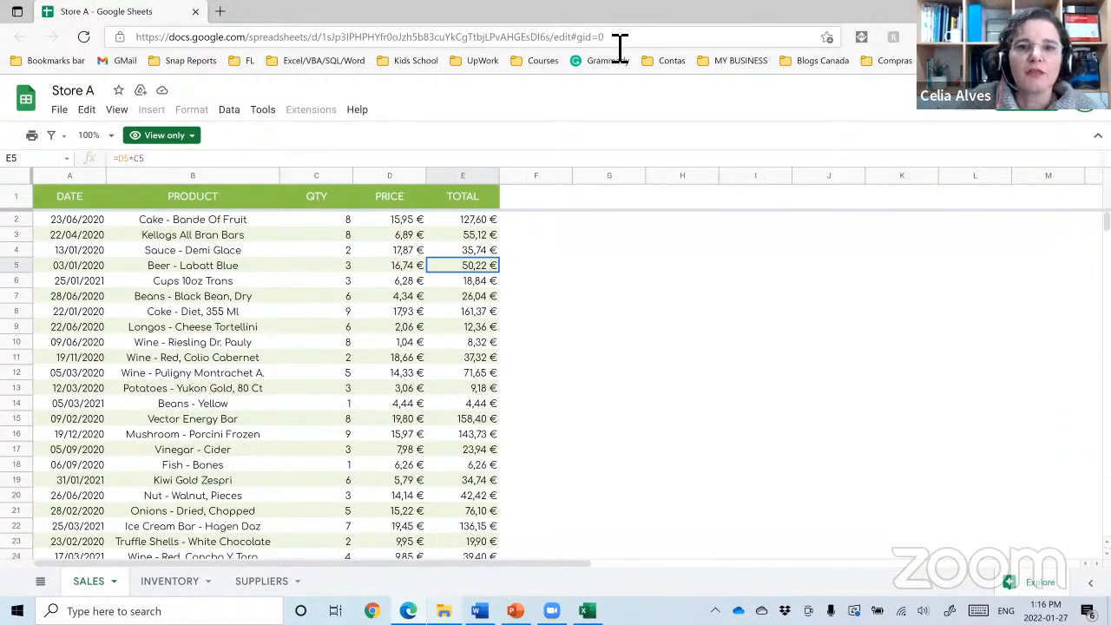
double_click(566, 48)
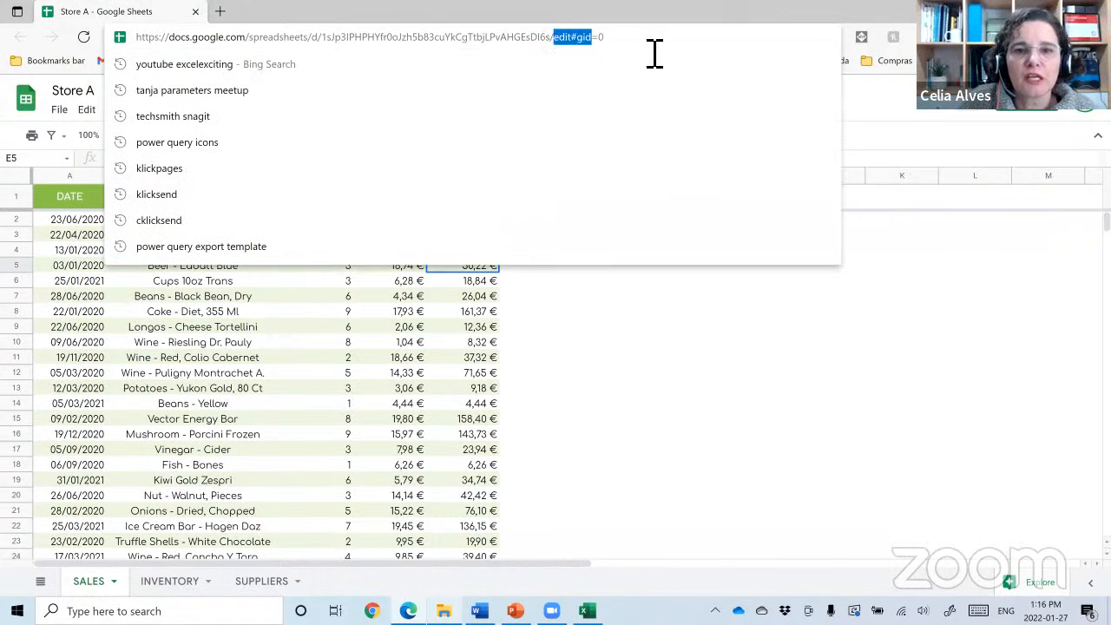
key(Escape)
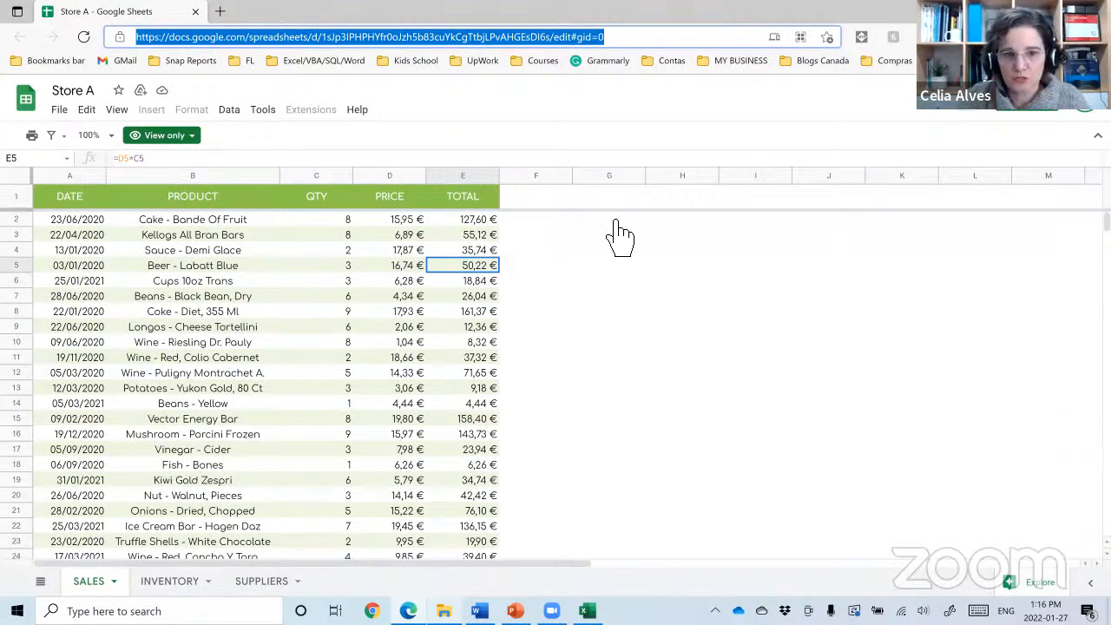
Switch to the All Stores Data_START.xlsx workbook in Excel and examine the two replacement texts in cell C3, "edit?usp=sharing" and "export?format=xlsx".
key(alt+Tab)
click(191, 227)
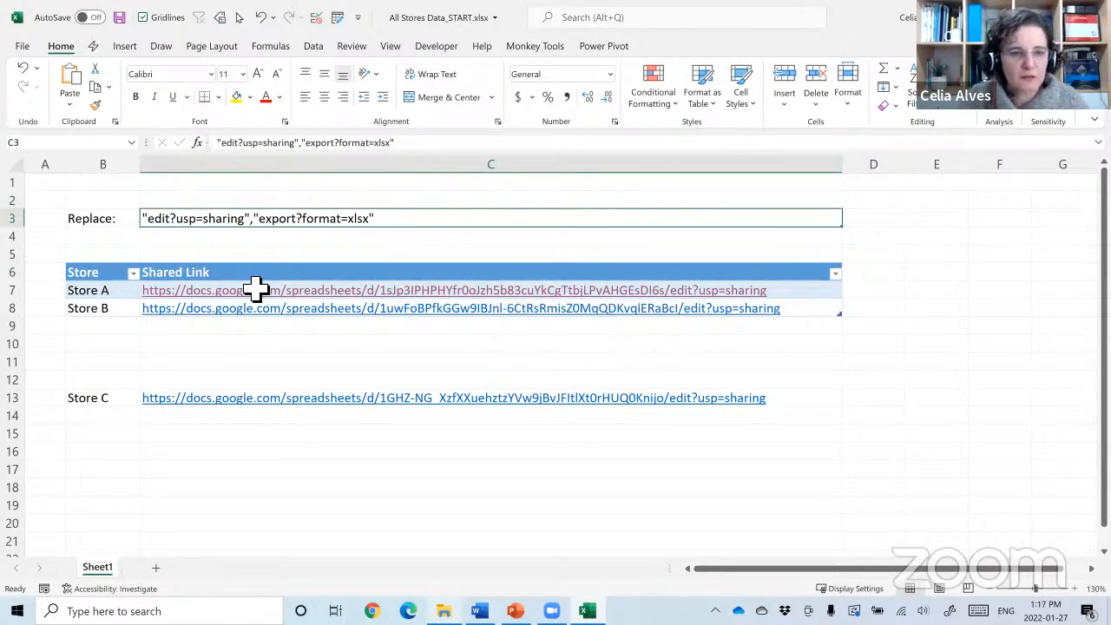
ctrl+scroll(256, 295, up, 3)
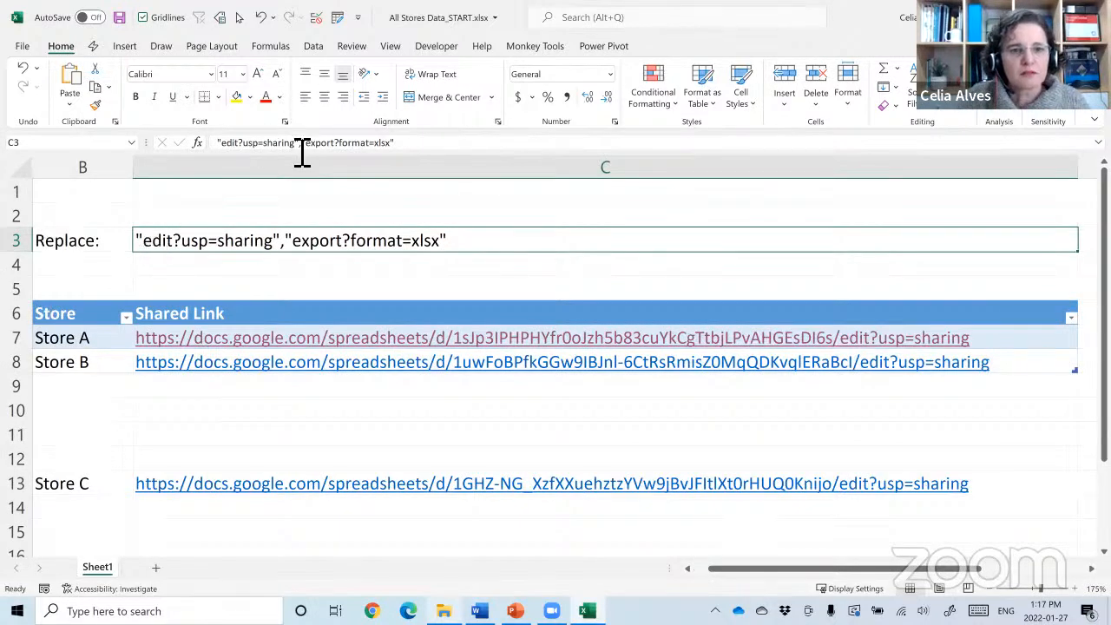
drag(295, 144, 235, 165)
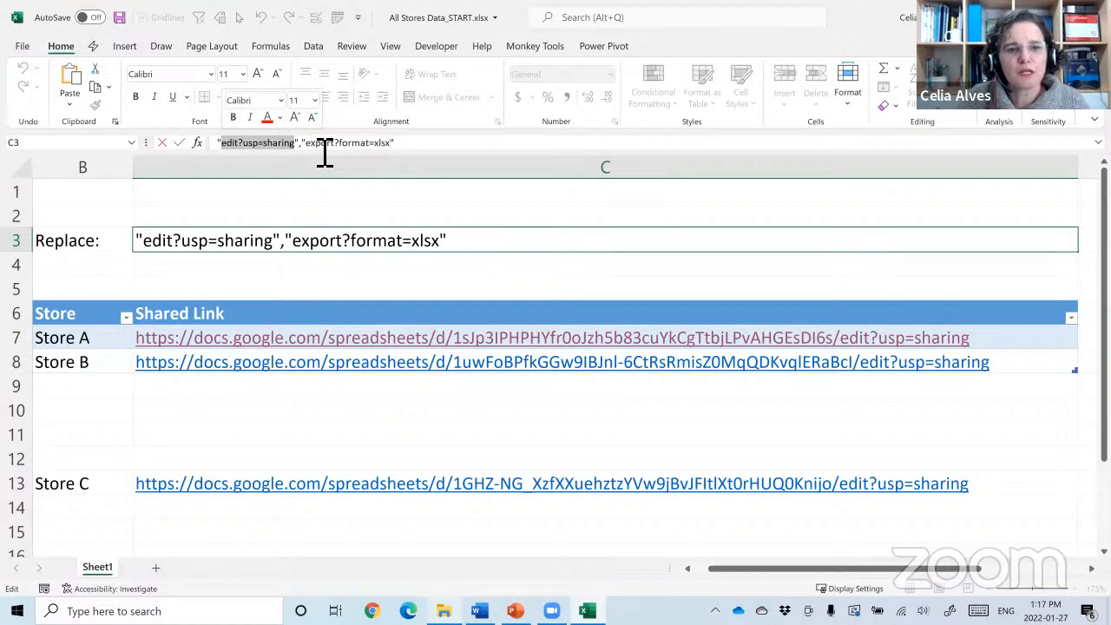
drag(305, 144, 399, 155)
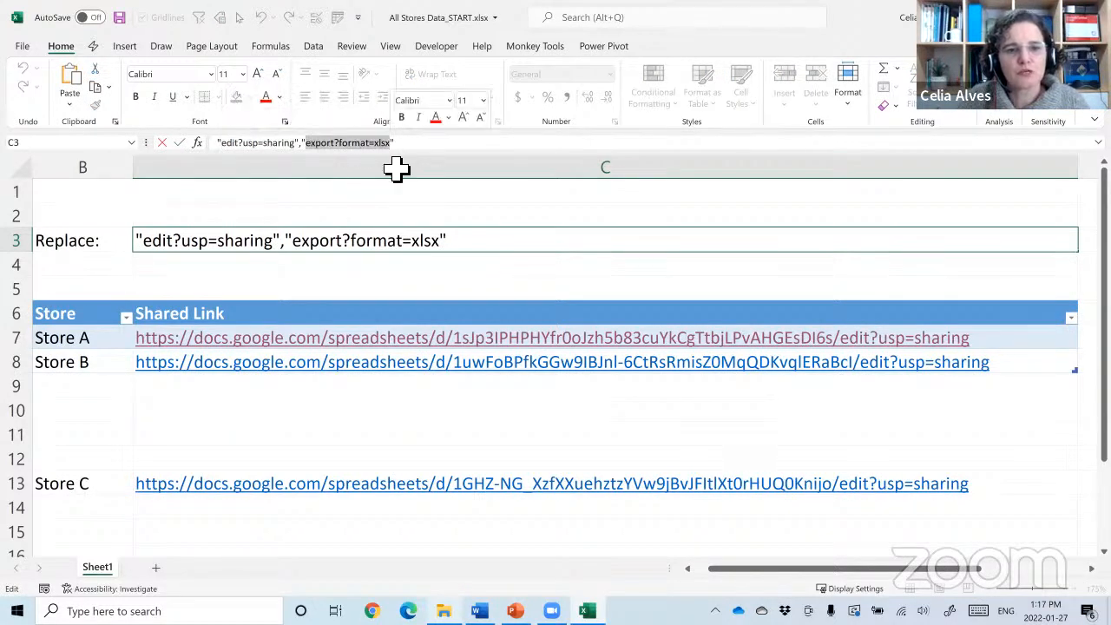
click(308, 249)
drag(380, 252, 448, 252)
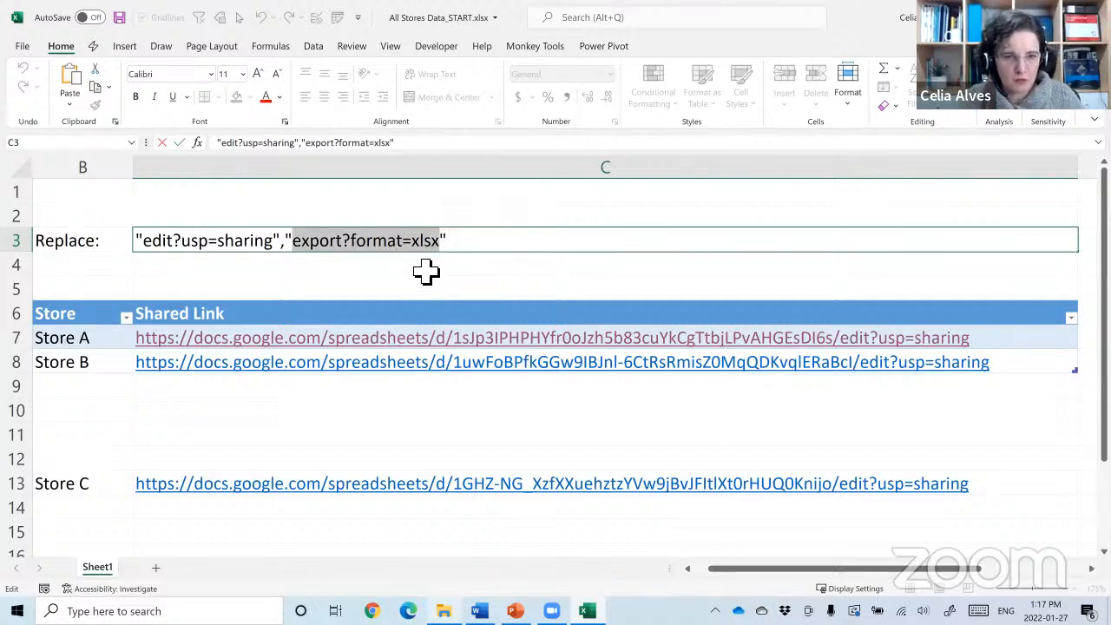
key(Escape)
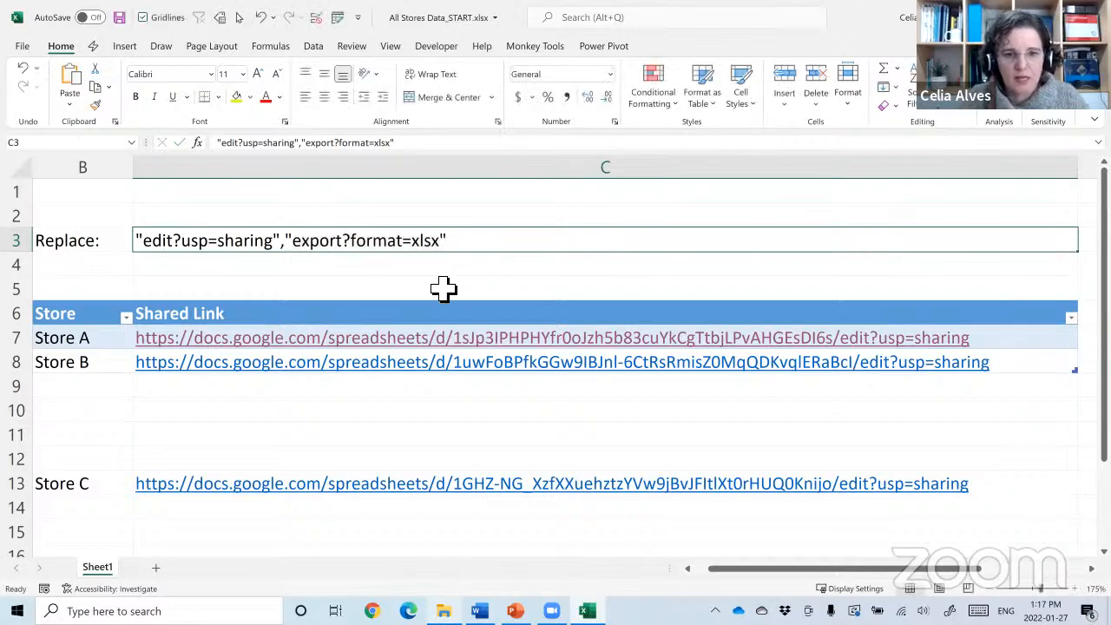
ctrl+scroll(445, 288, down, 3)
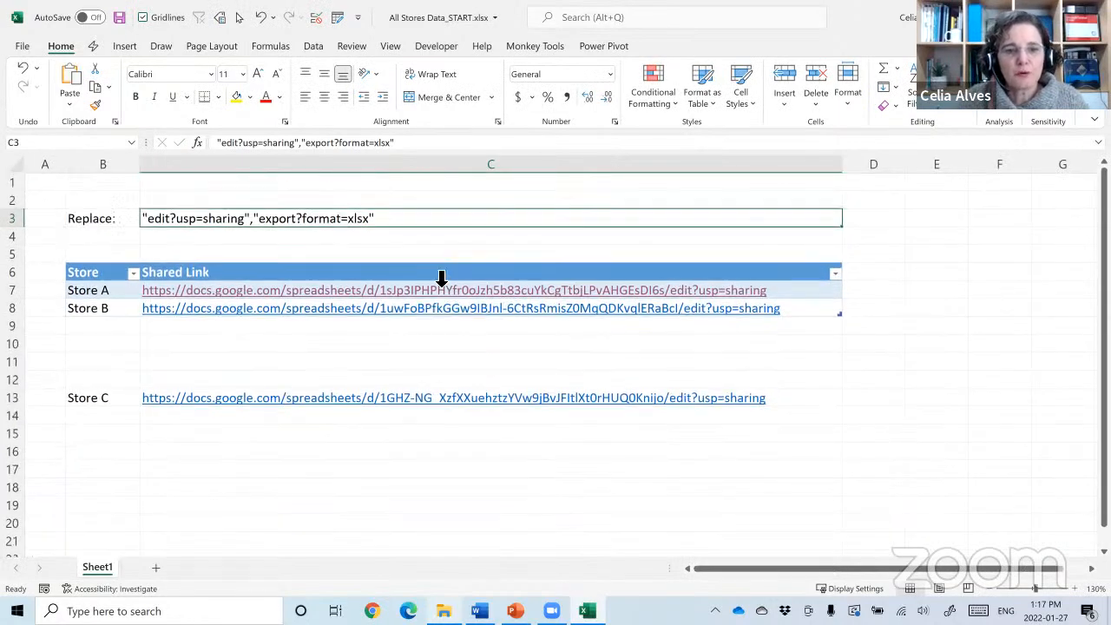
Show the workbook's queries with their full names readable and open the StoreLinks query in the Power Query Editor.
click(313, 46)
click(322, 71)
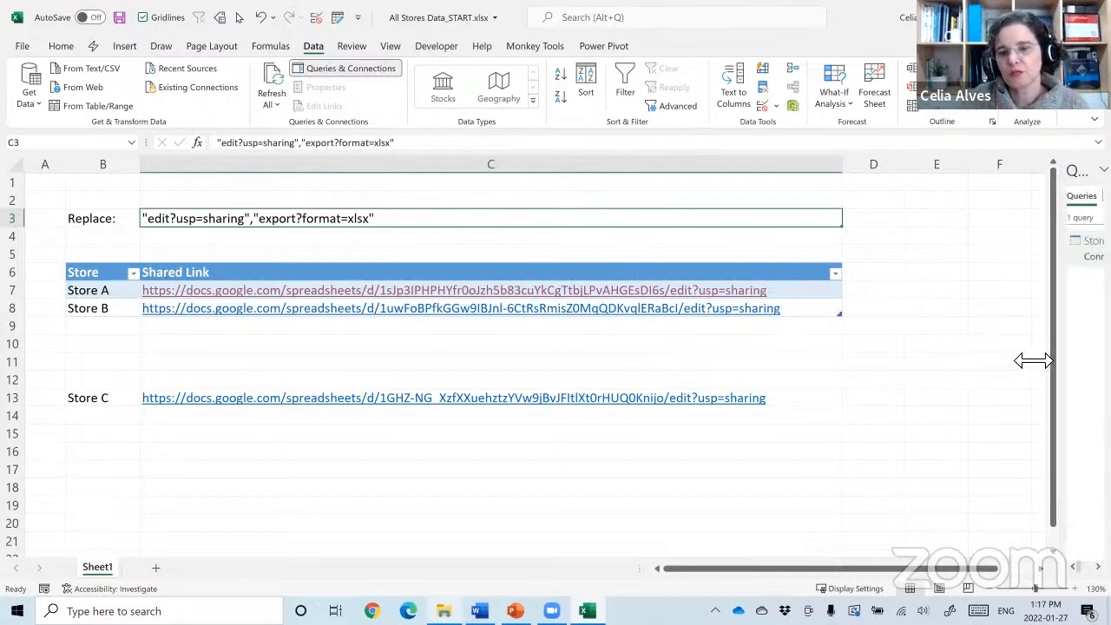
drag(1032, 360, 807, 359)
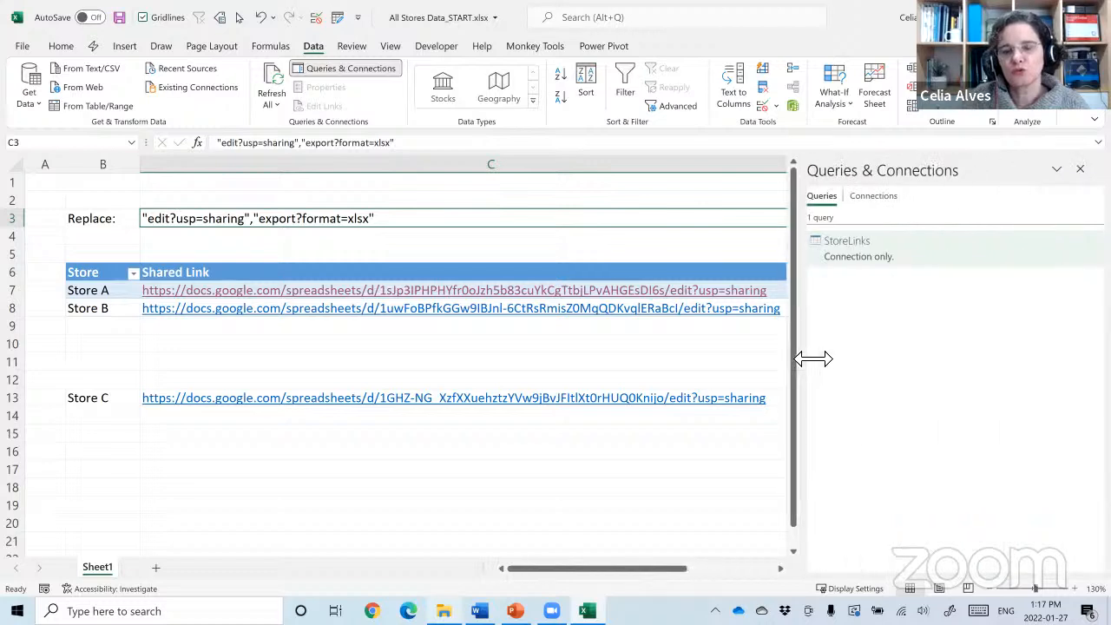
double_click(924, 264)
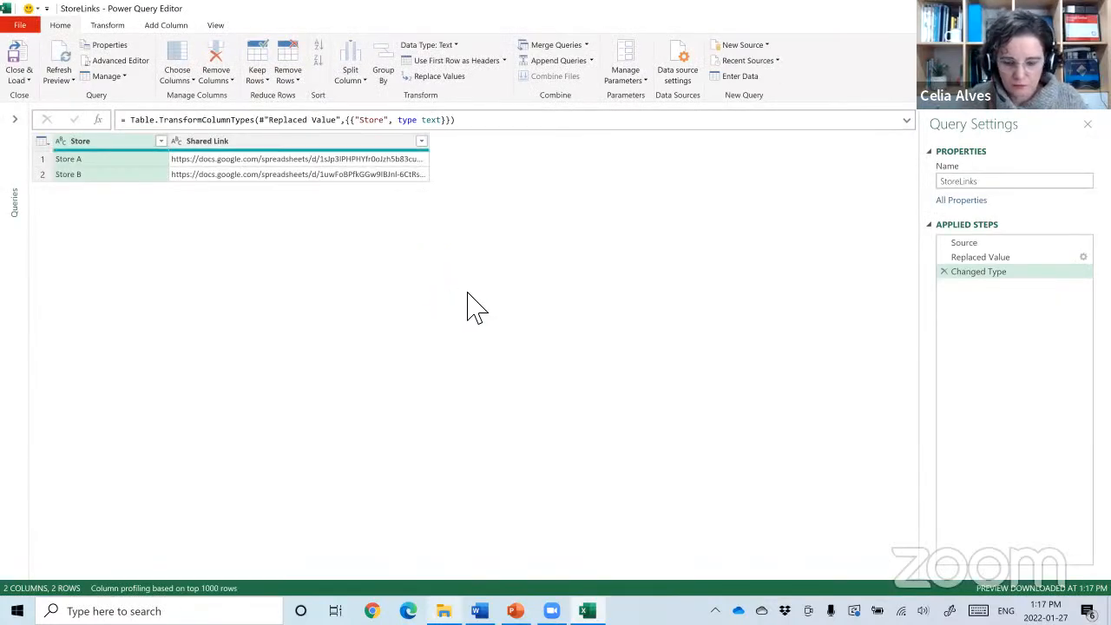
scroll(477, 308, up, 3)
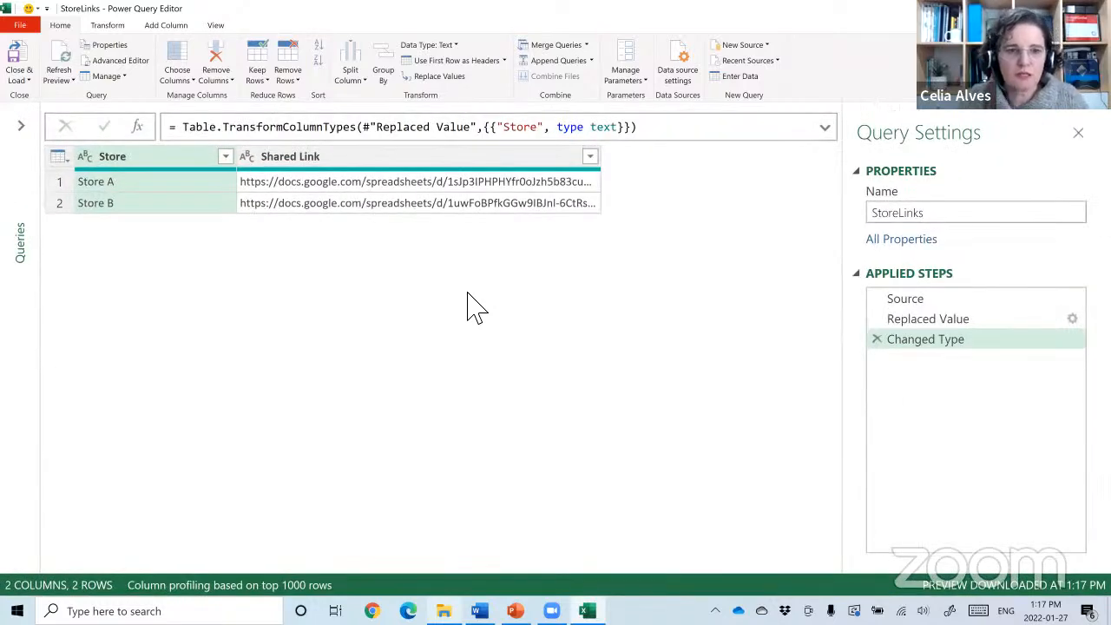
Review the StoreLinks query's Source, Replaced Value and Changed Type steps, checking the search and replacement texts in the Replaced Value formula.
click(952, 303)
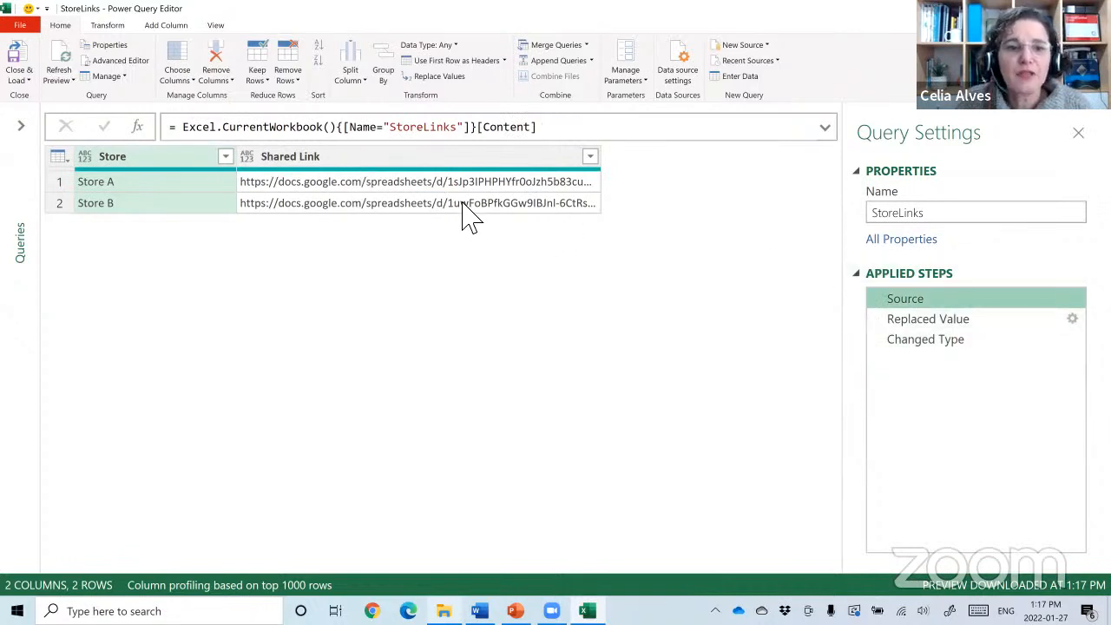
click(947, 320)
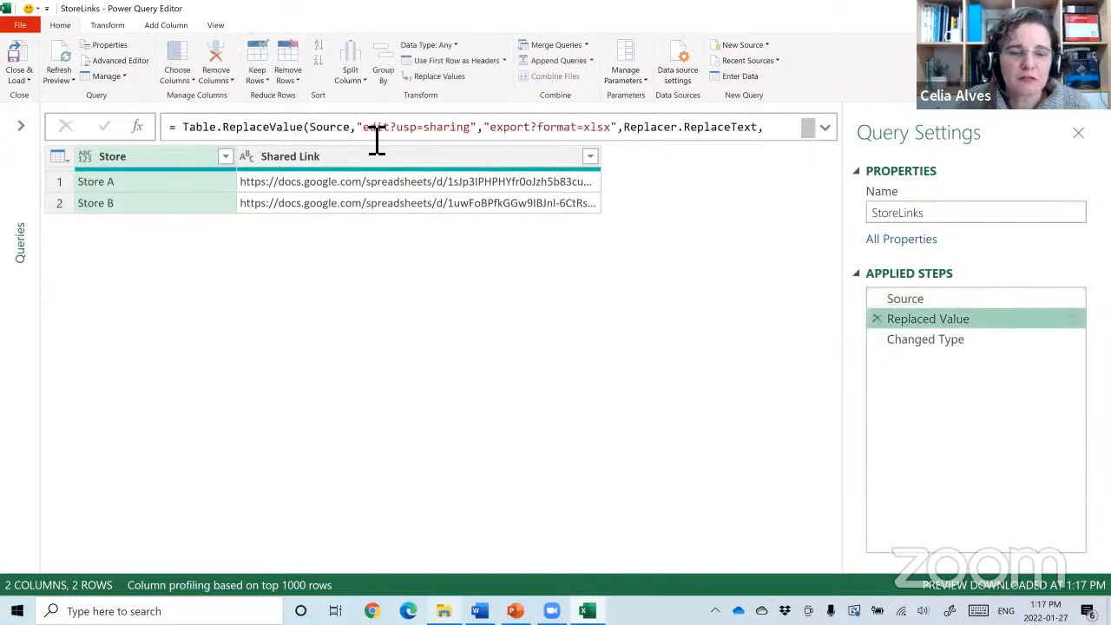
drag(363, 139, 482, 142)
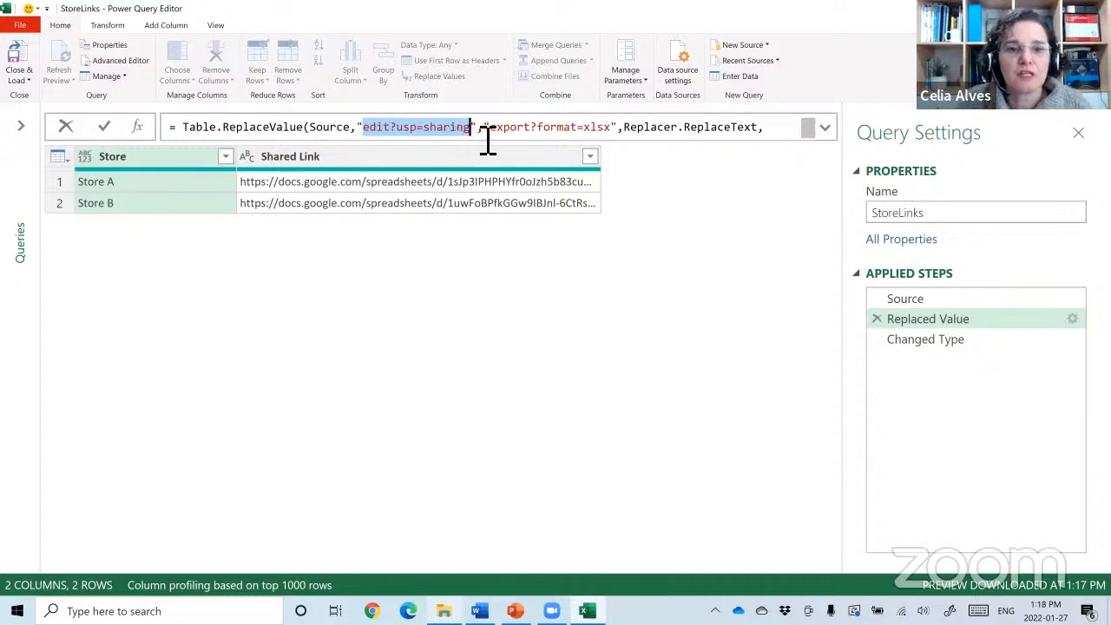
drag(492, 141, 616, 141)
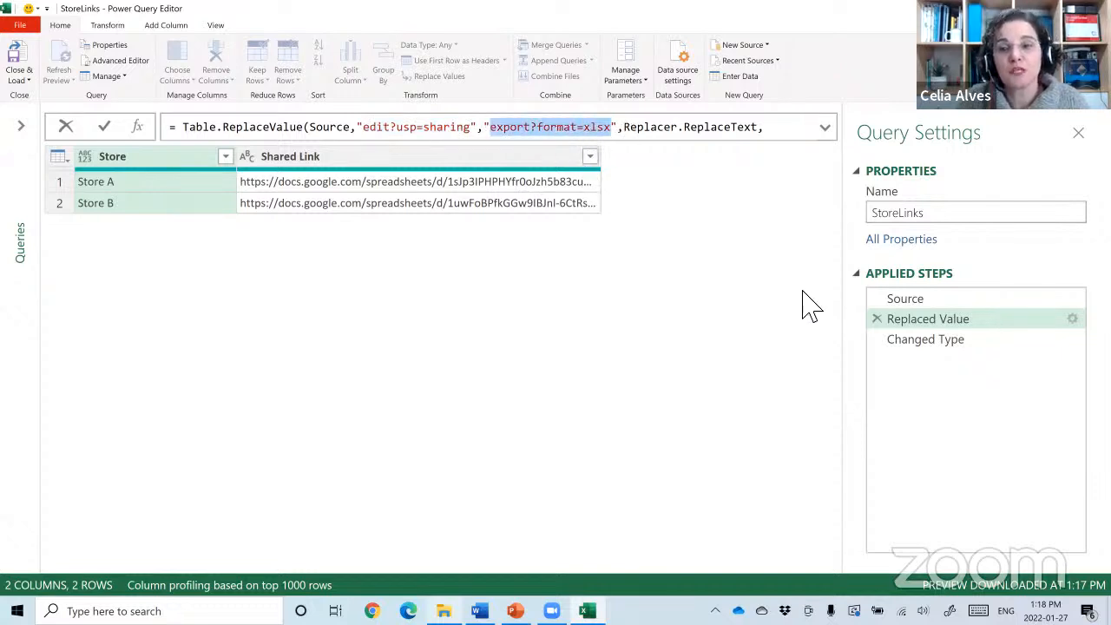
click(946, 321)
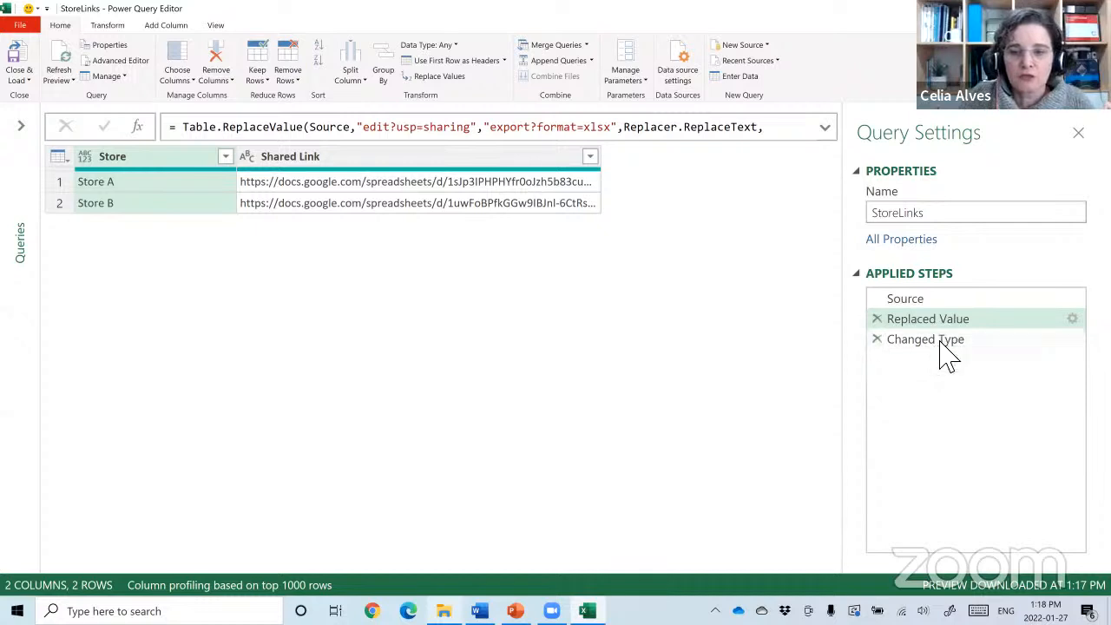
click(931, 342)
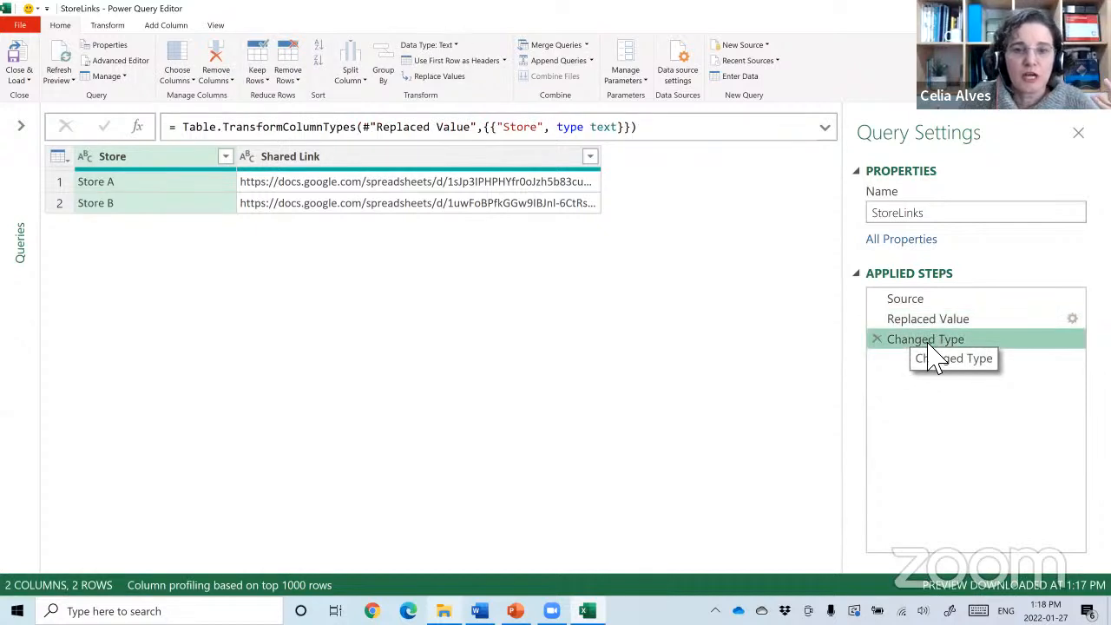
Copy Store A's full export link from the Shared Link column and expand the list of queries.
click(369, 184)
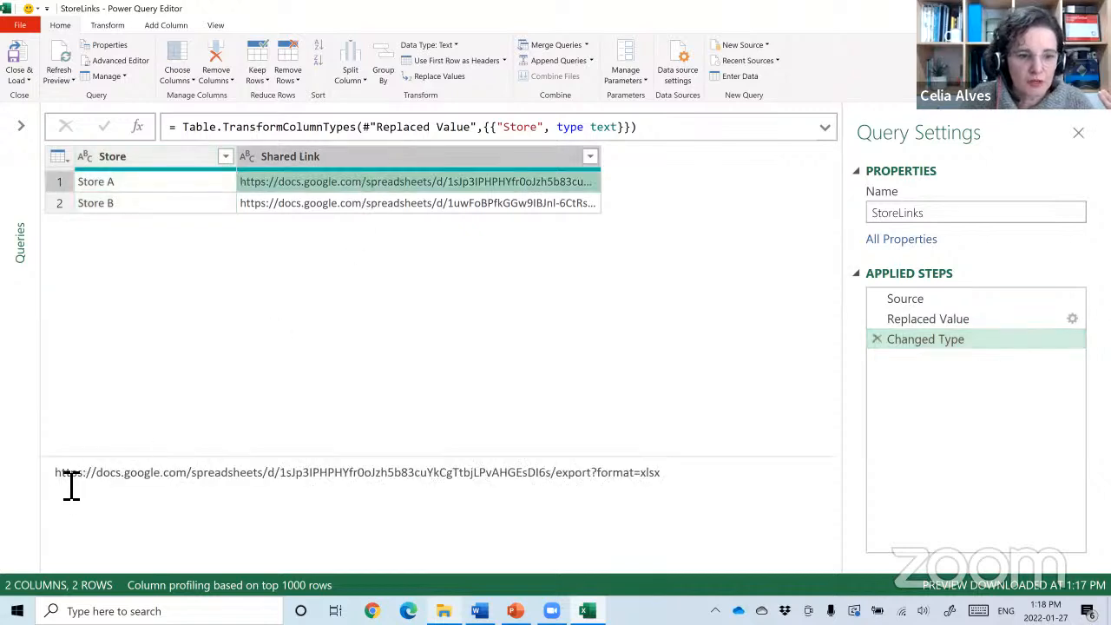
drag(55, 485, 668, 489)
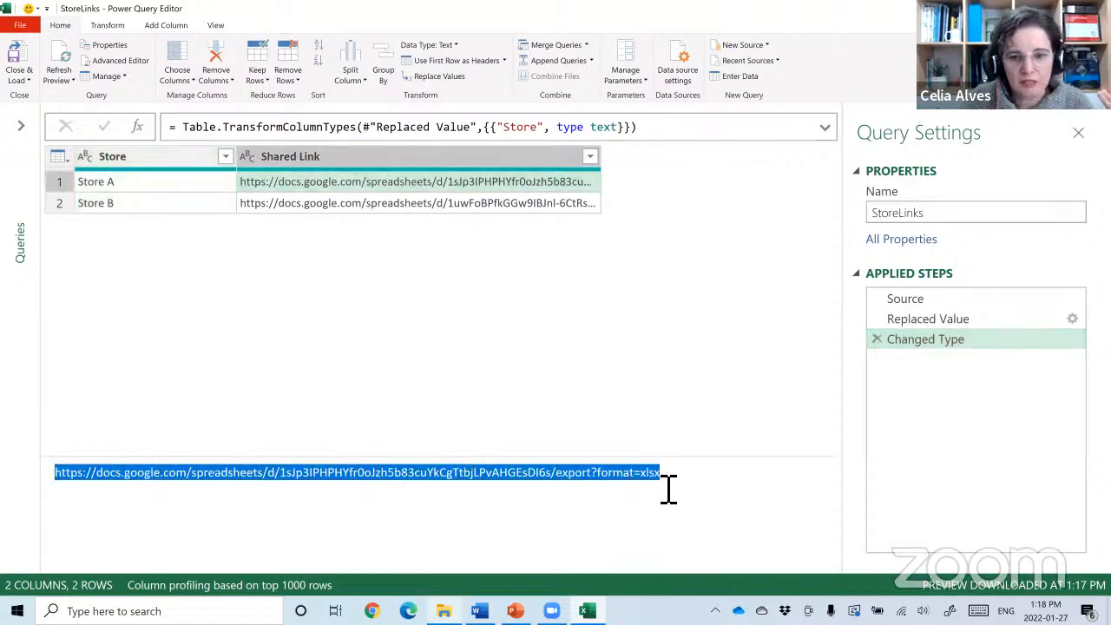
right_click(628, 491)
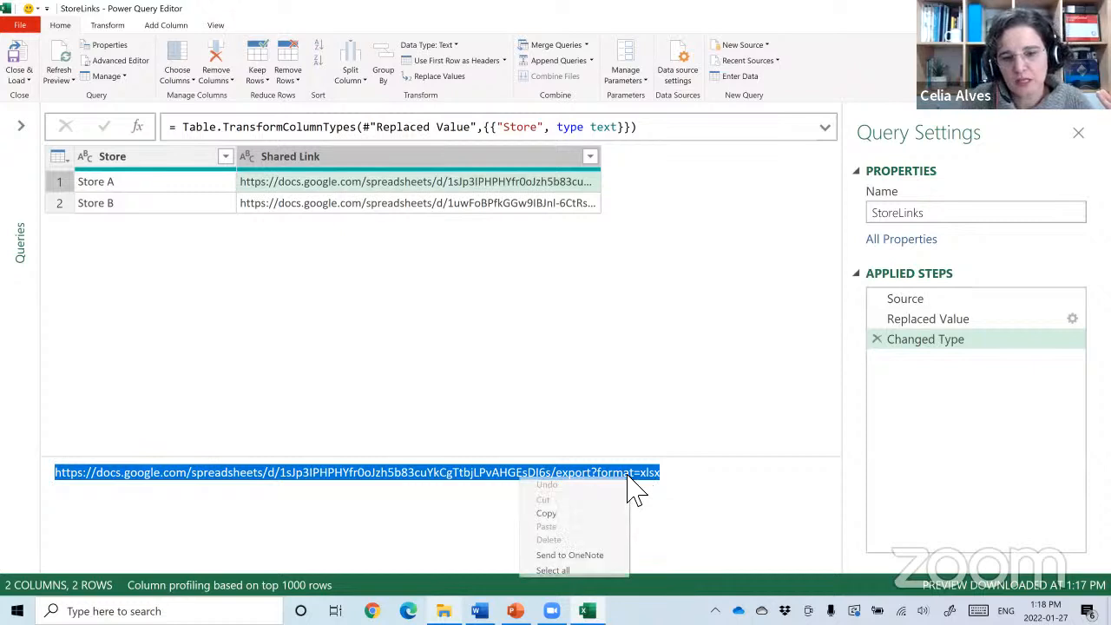
click(568, 516)
click(545, 382)
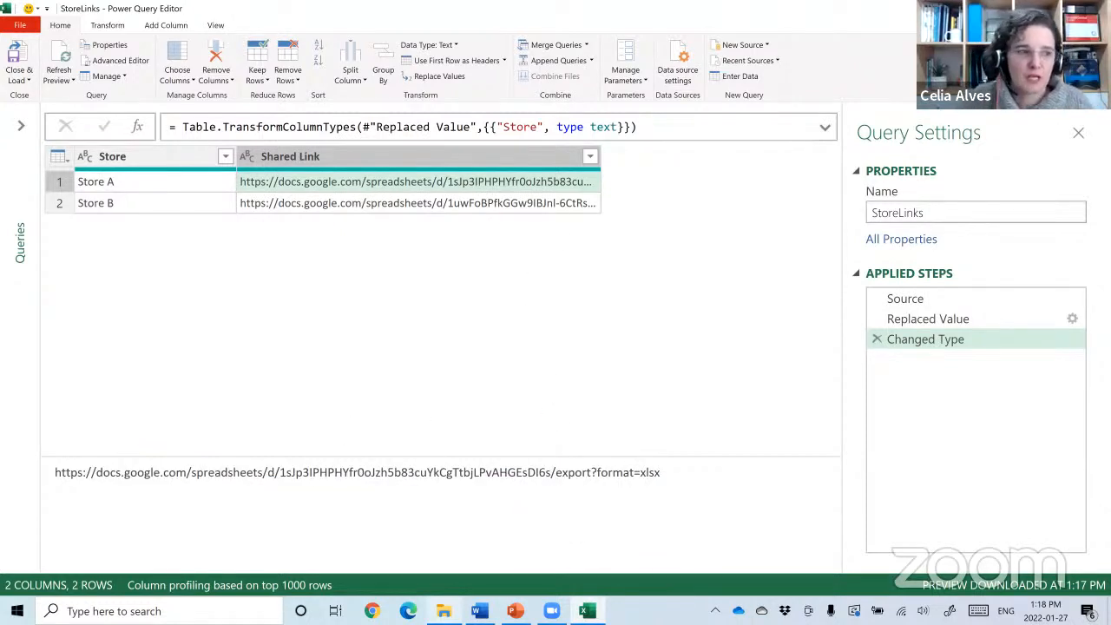
click(20, 126)
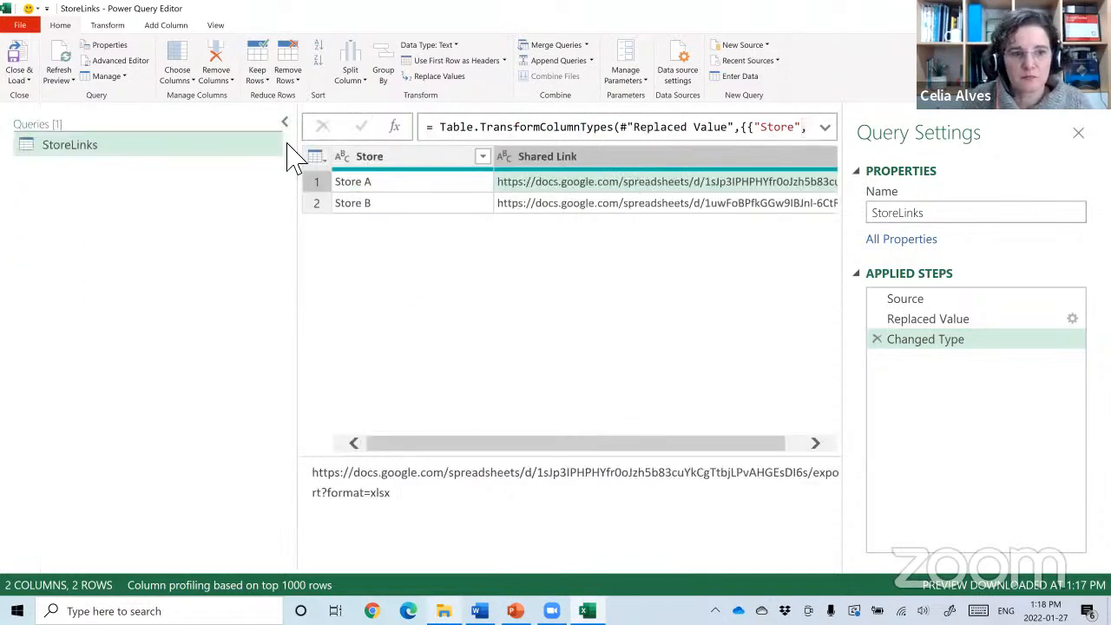
right_click(90, 191)
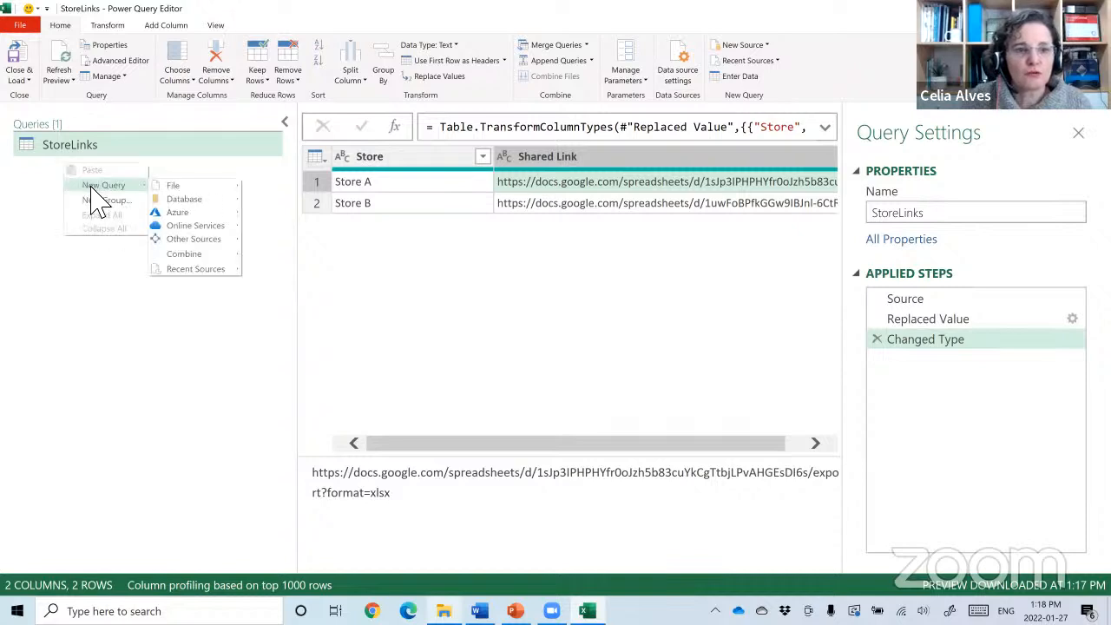
click(52, 210)
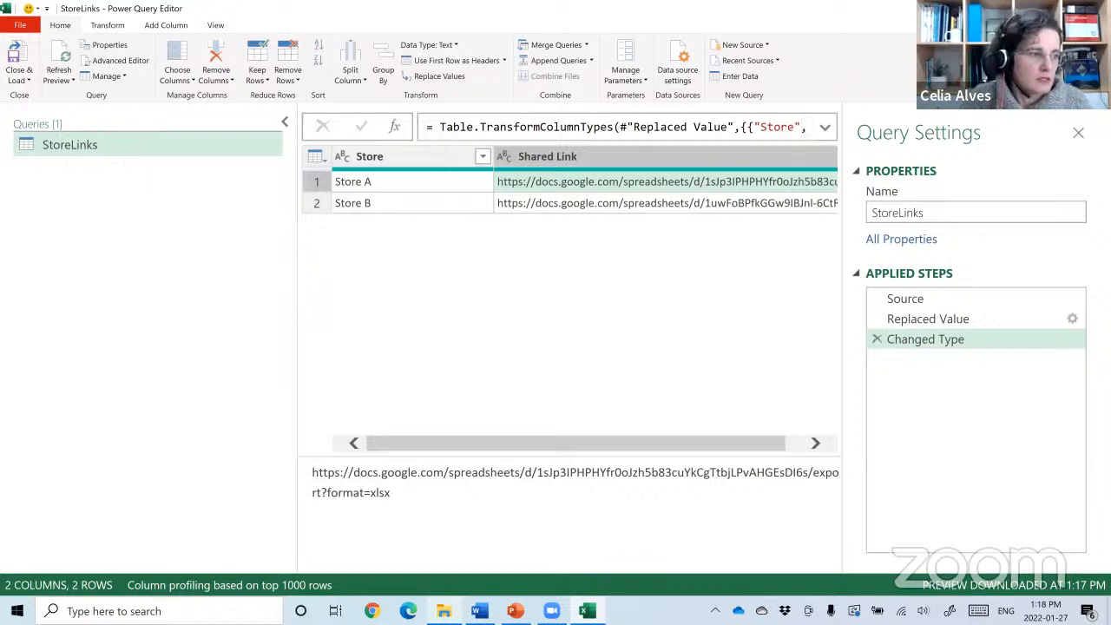
click(479, 611)
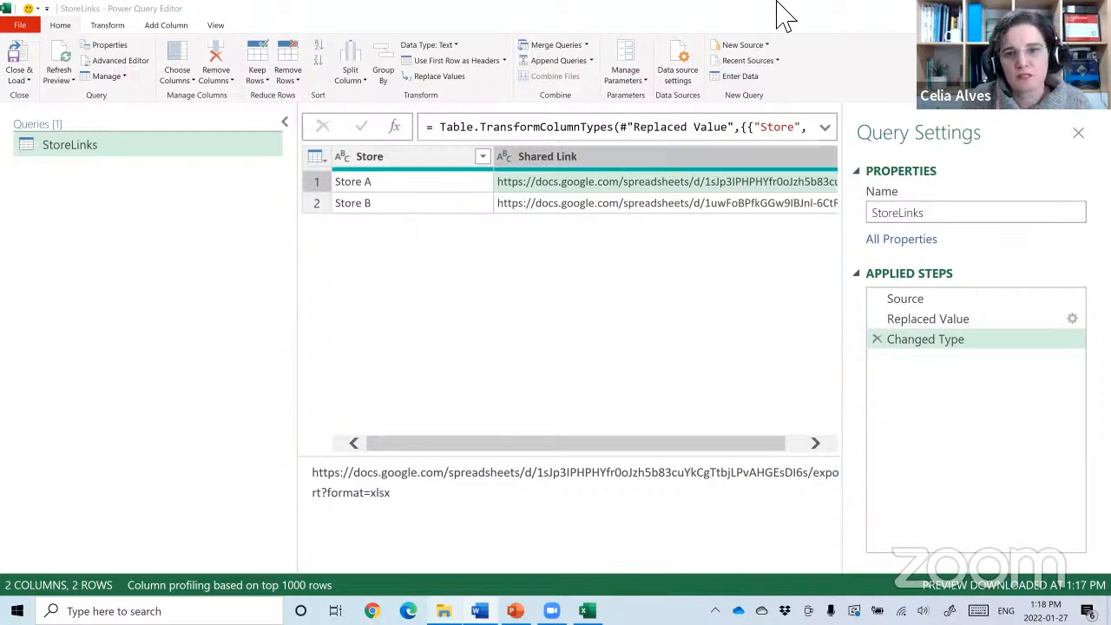
Create a new query from a Web source, using the copied Store A export link ending in "export?format=xlsx" as the URL.
right_click(76, 179)
mouse_move(82, 182)
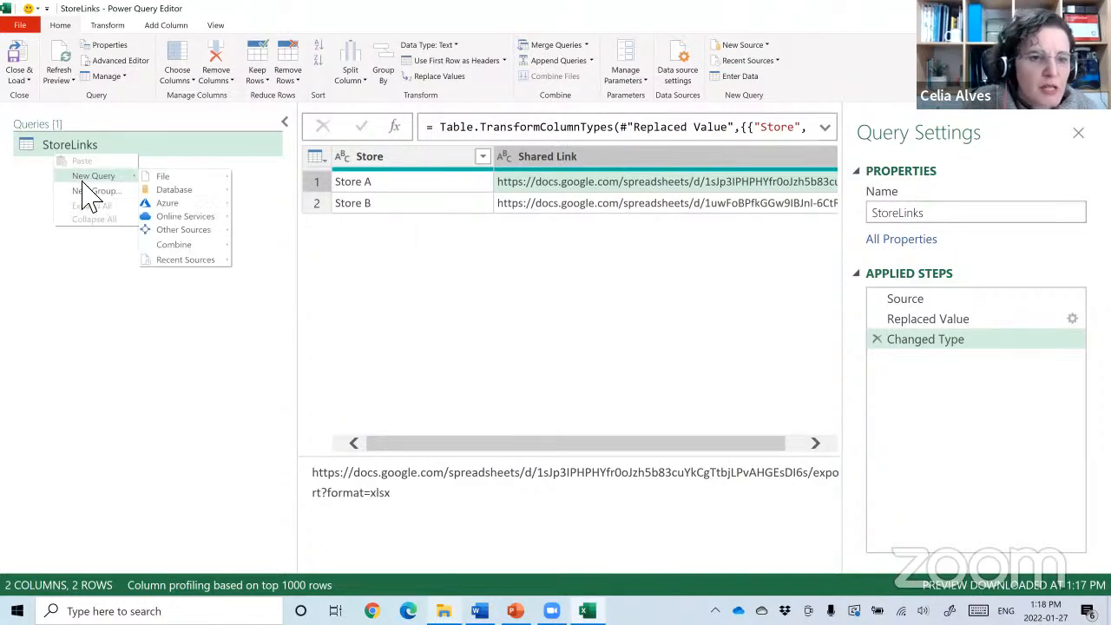
mouse_move(161, 179)
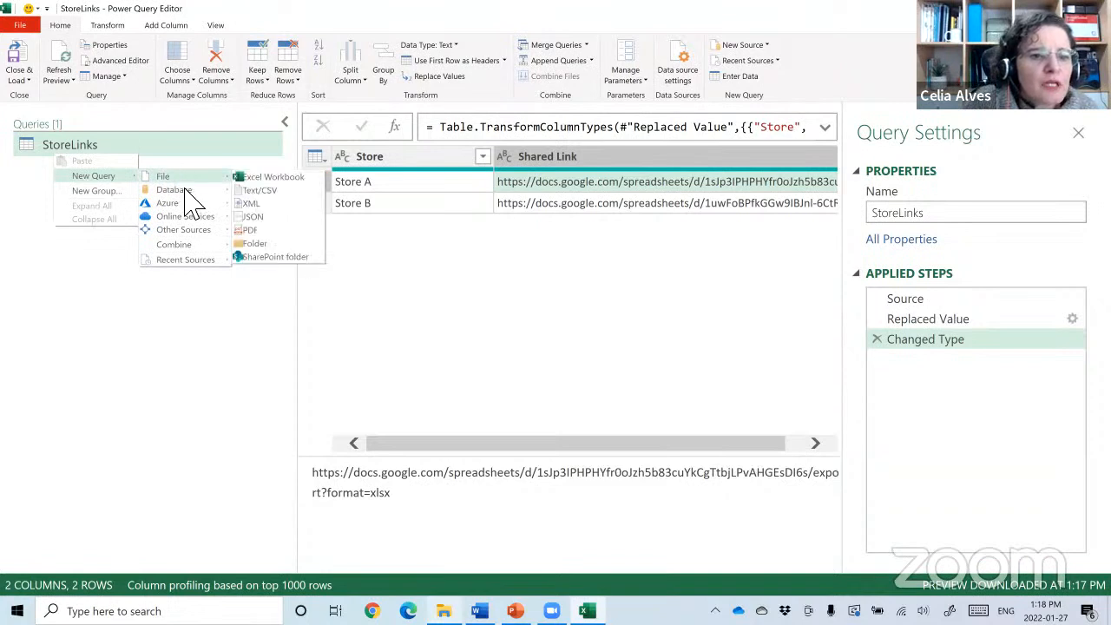
mouse_move(188, 230)
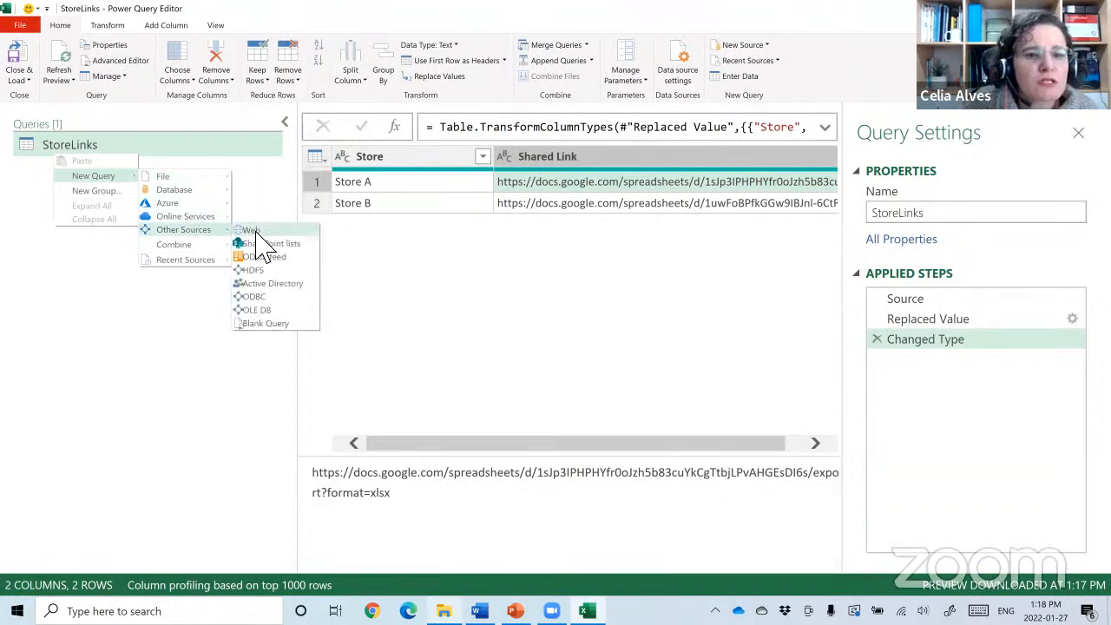
click(253, 231)
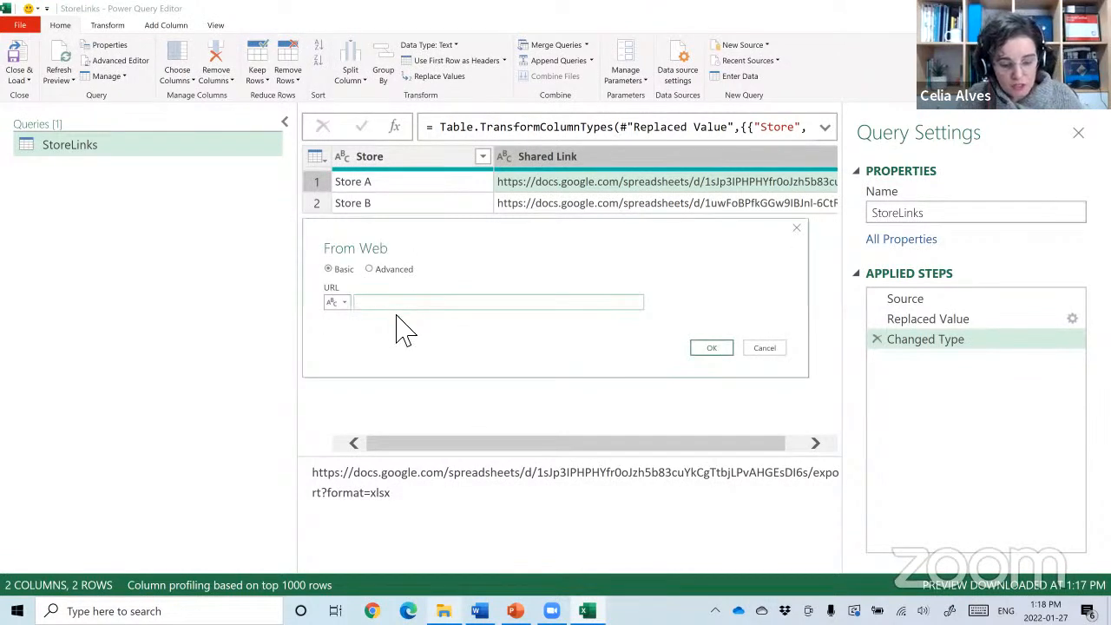
key(ctrl+v)
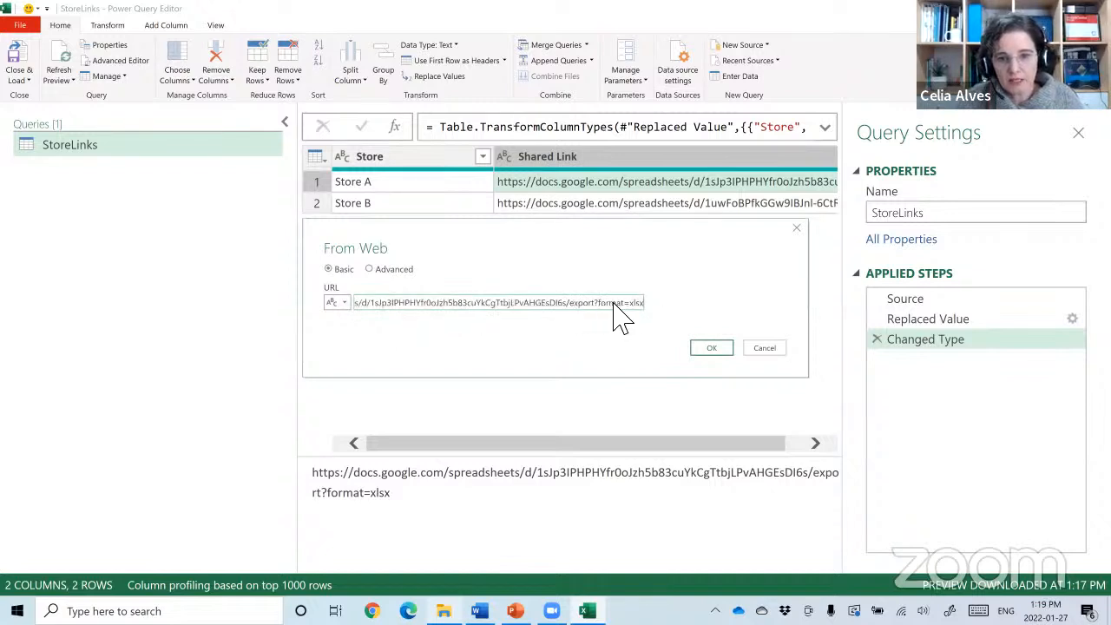
click(706, 351)
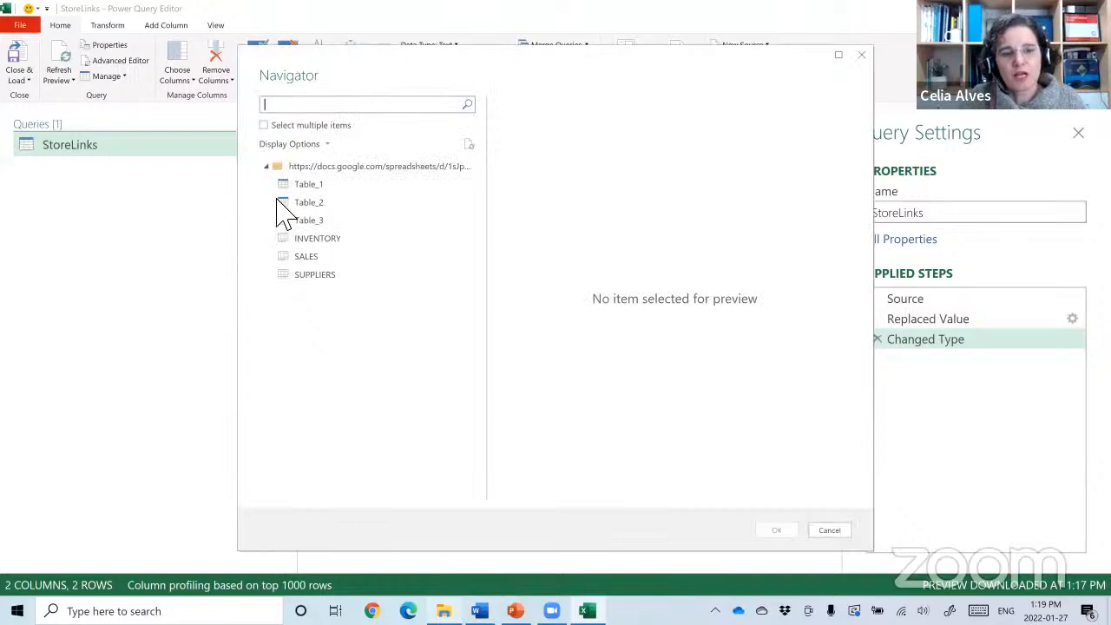
Import Table_1 from Store A's file as a new query, collapse the list of queries and review its columns from DATE to TOTAL.
click(328, 185)
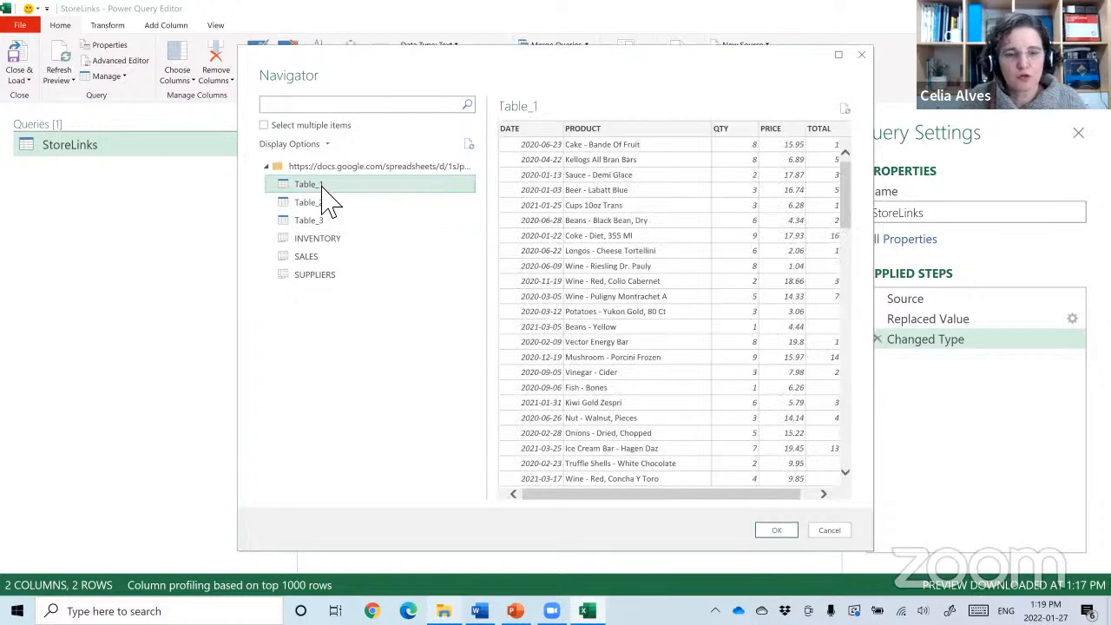
click(778, 531)
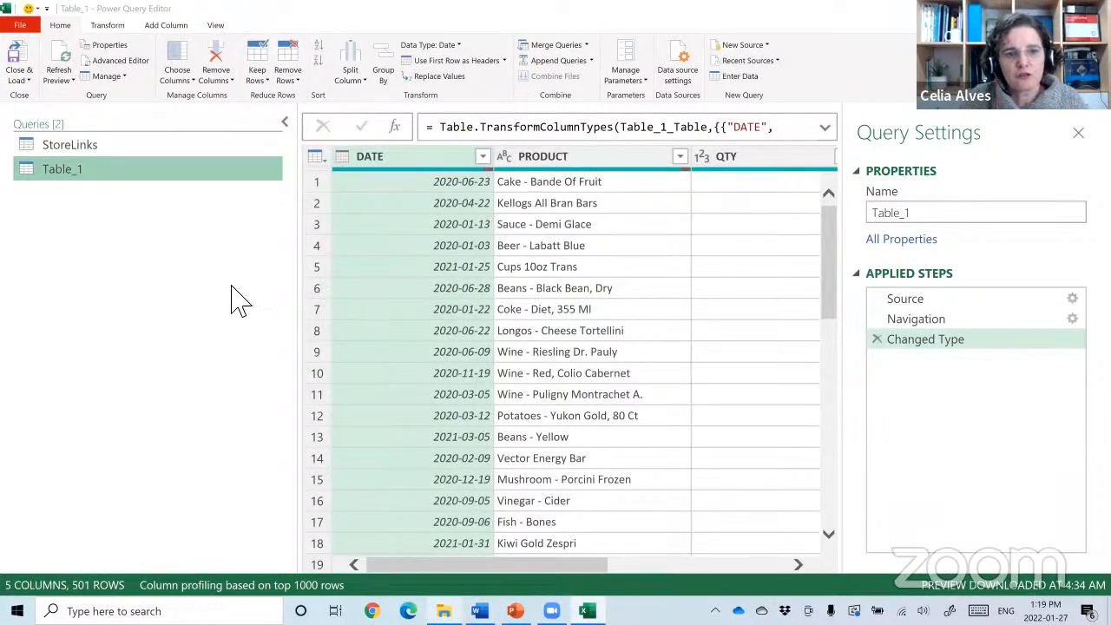
click(287, 122)
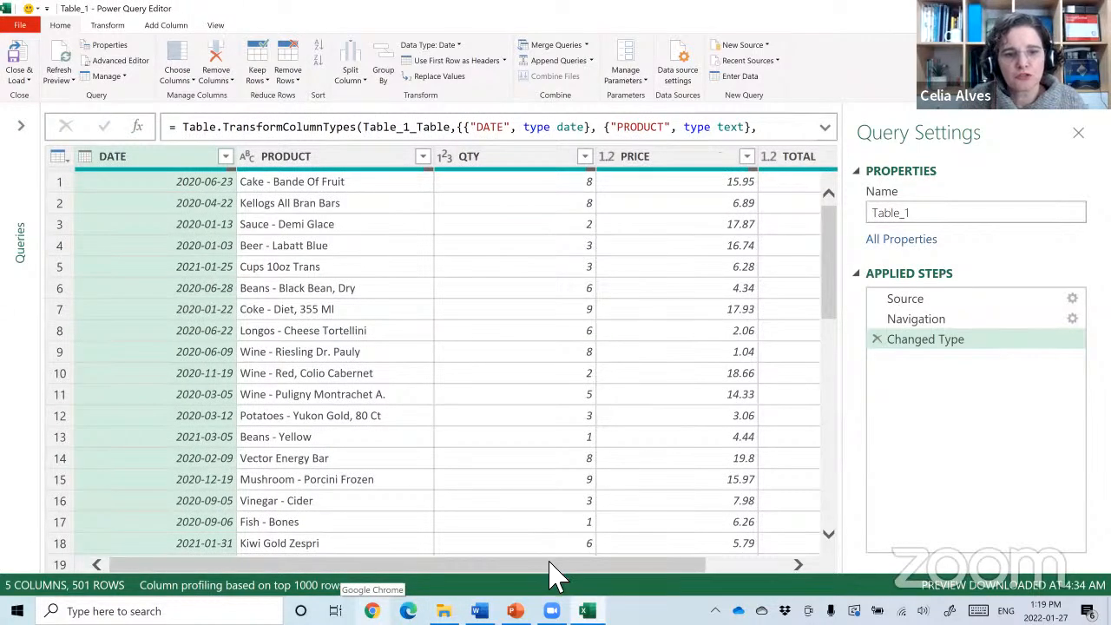
drag(549, 564, 371, 576)
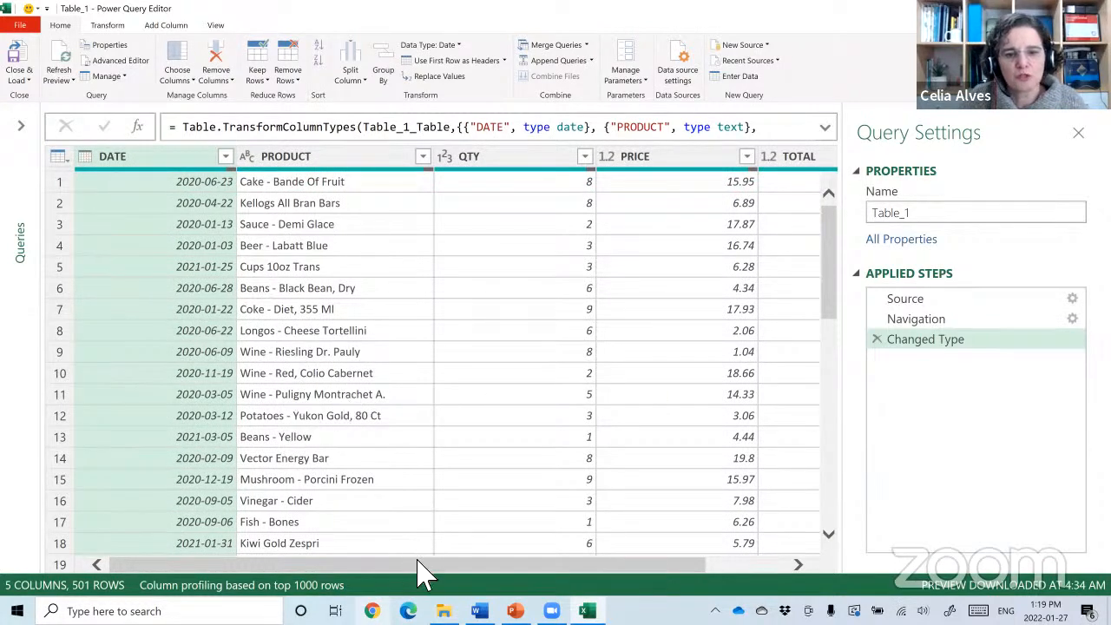
drag(423, 573, 501, 572)
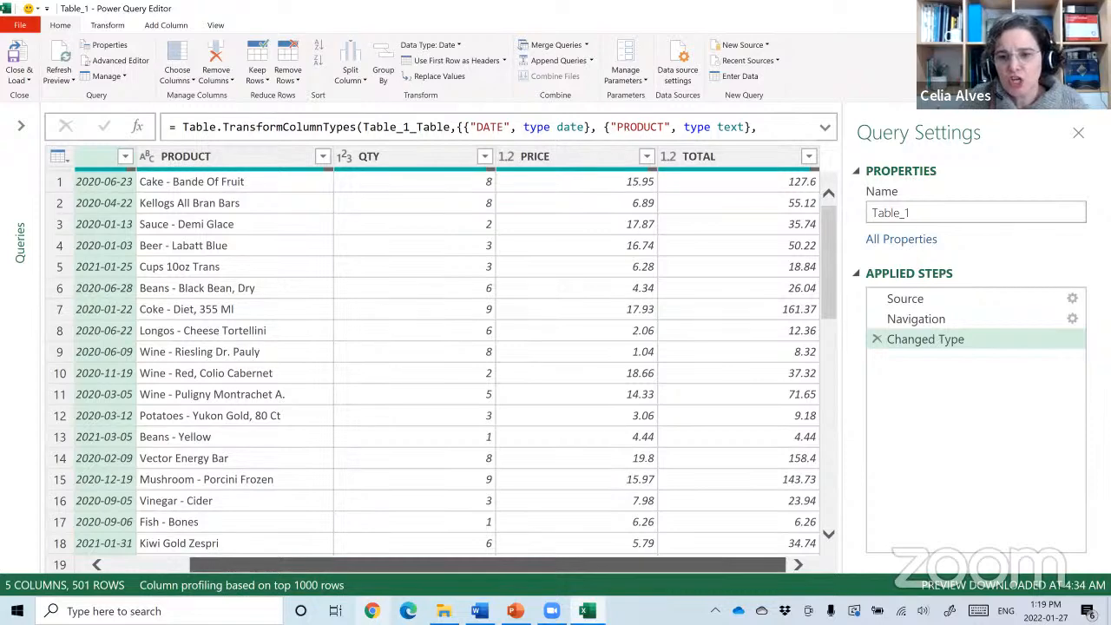
drag(535, 577, 282, 547)
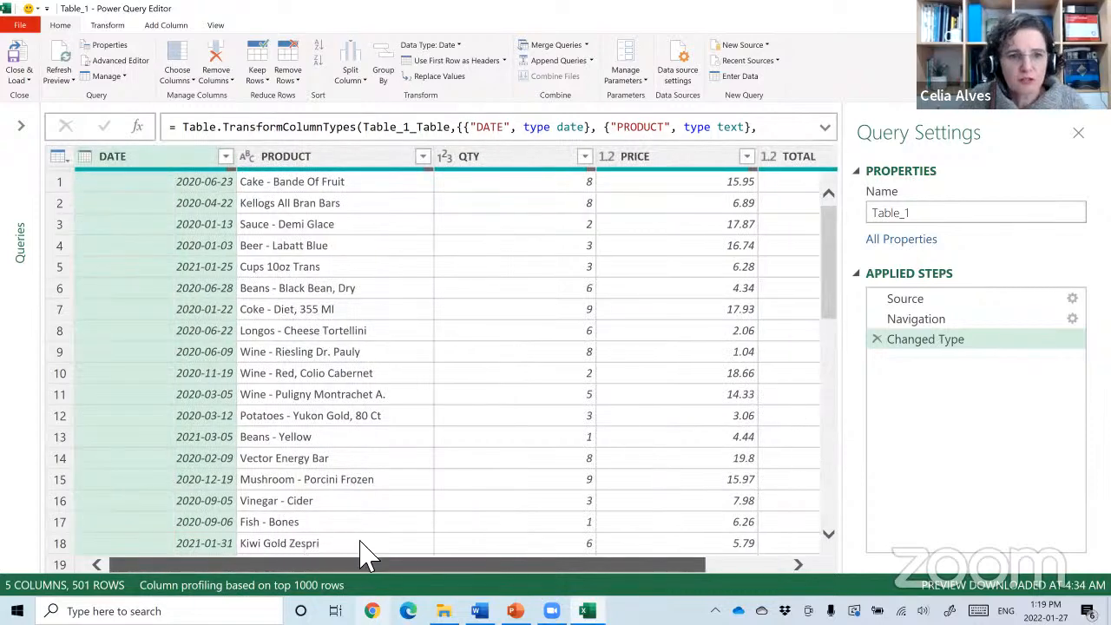
drag(443, 544, 404, 216)
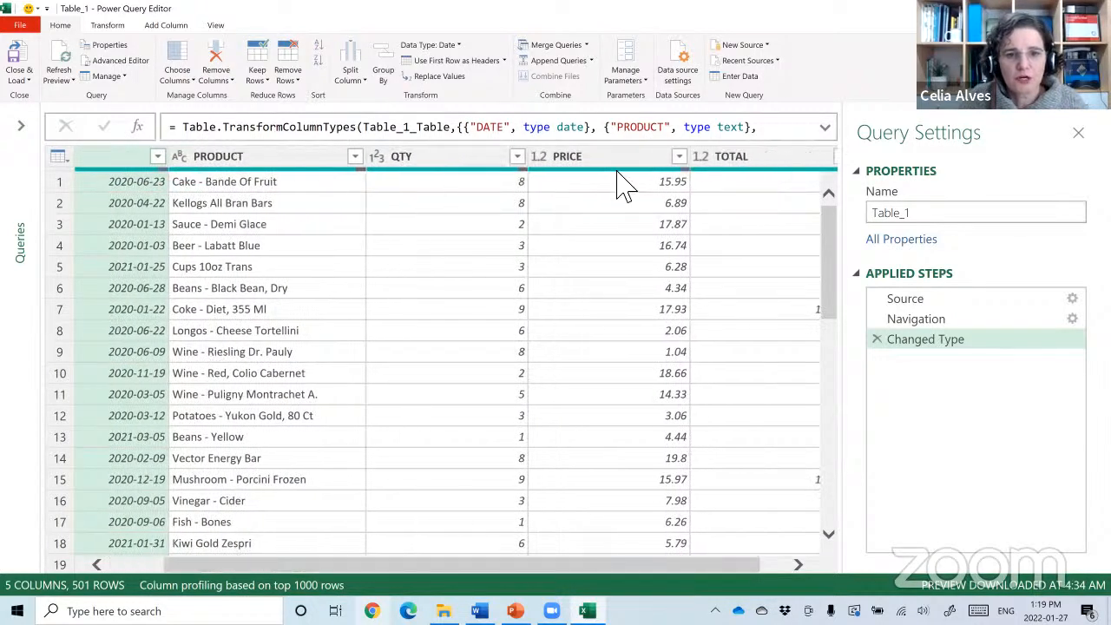
drag(598, 573, 781, 582)
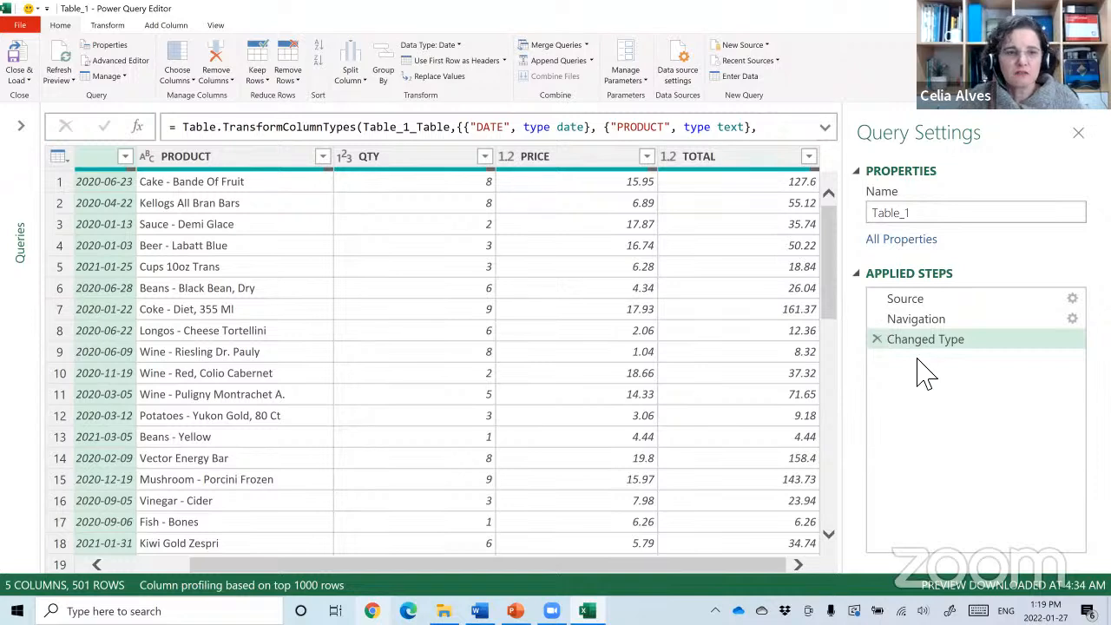
Close the Power Query Editor and load the Table_1 query as a connection only, without adding it to the Data Model.
key(alt+Tab)
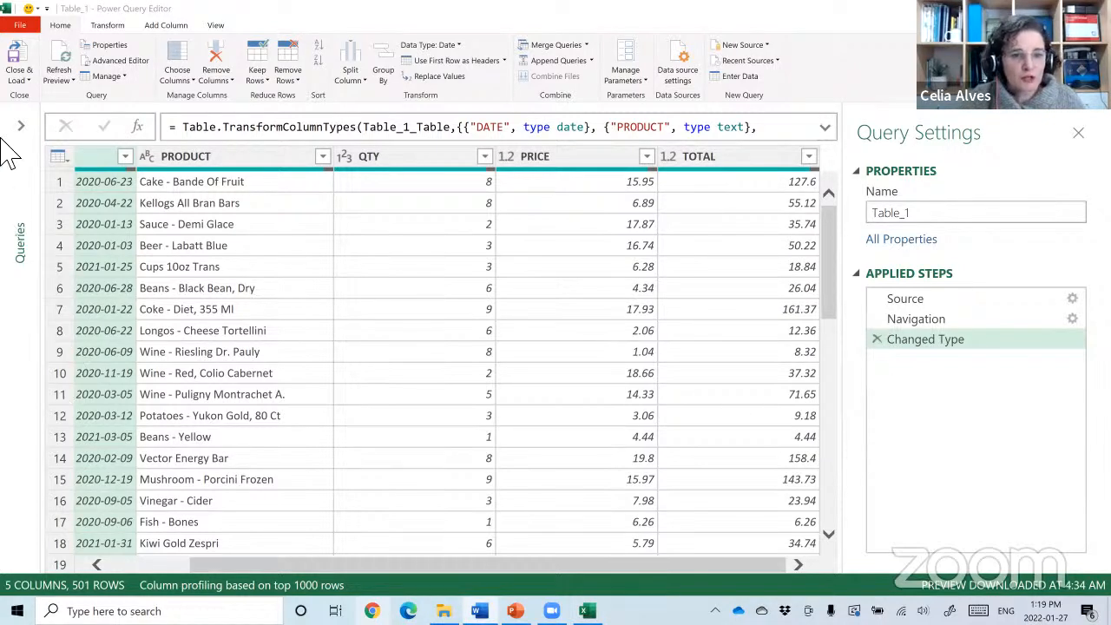
click(12, 79)
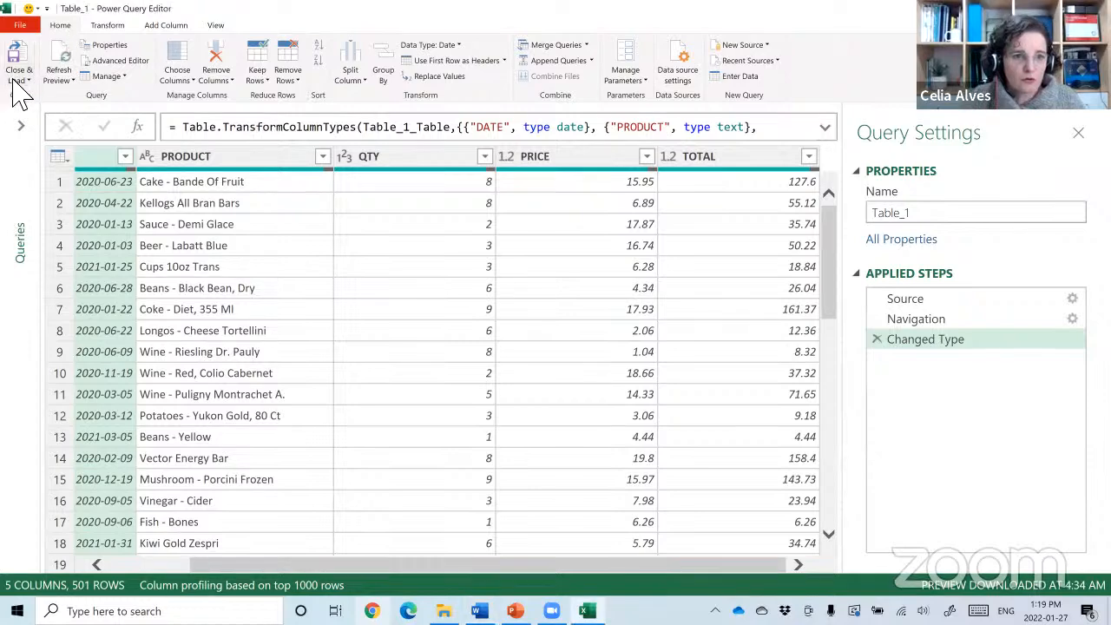
click(14, 80)
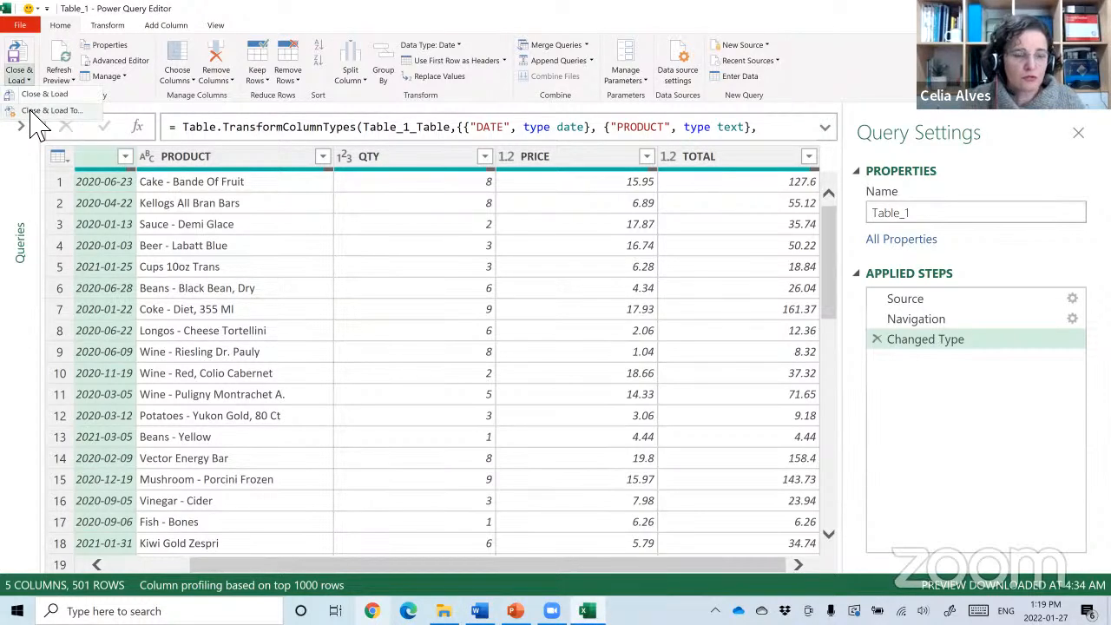
click(35, 113)
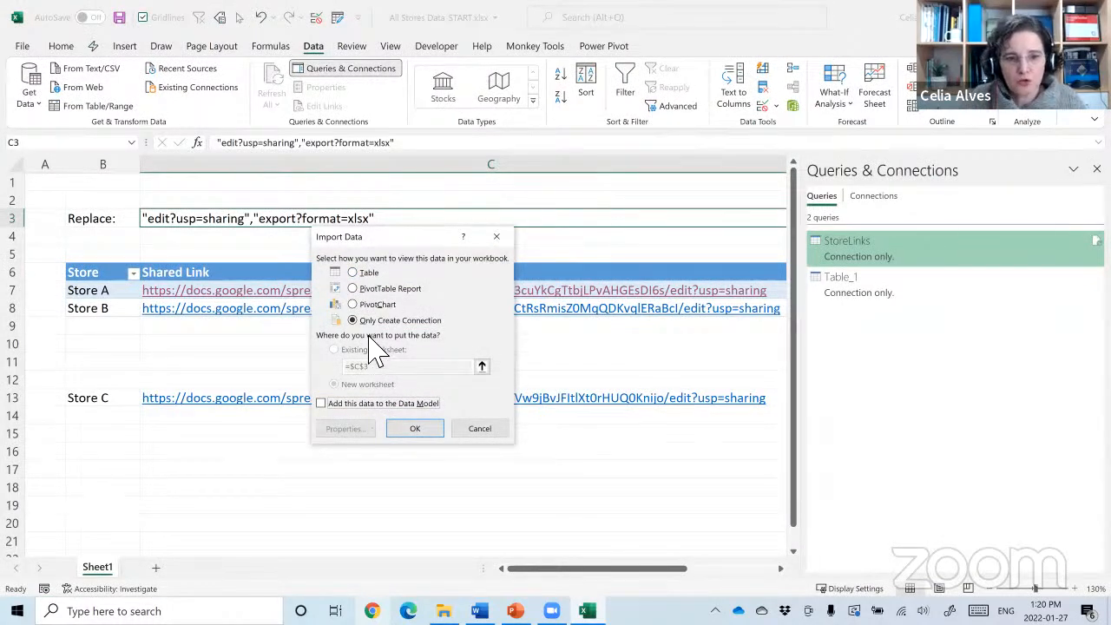
click(433, 430)
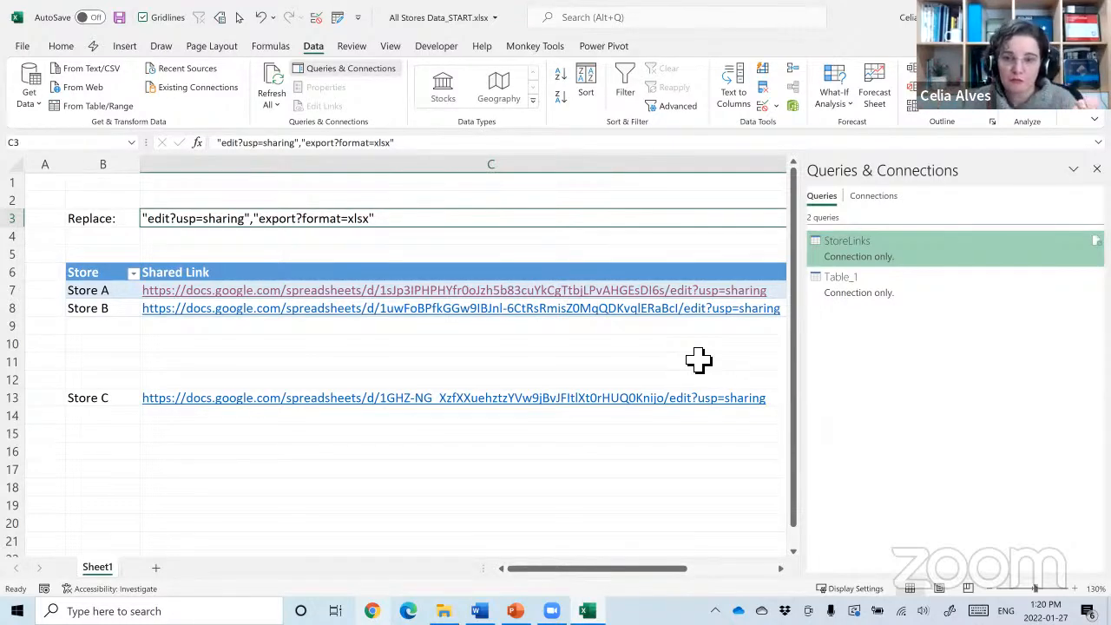
Reopen the workbook's Table_1 query in the Power Query Editor and enlarge the editor's text.
click(868, 299)
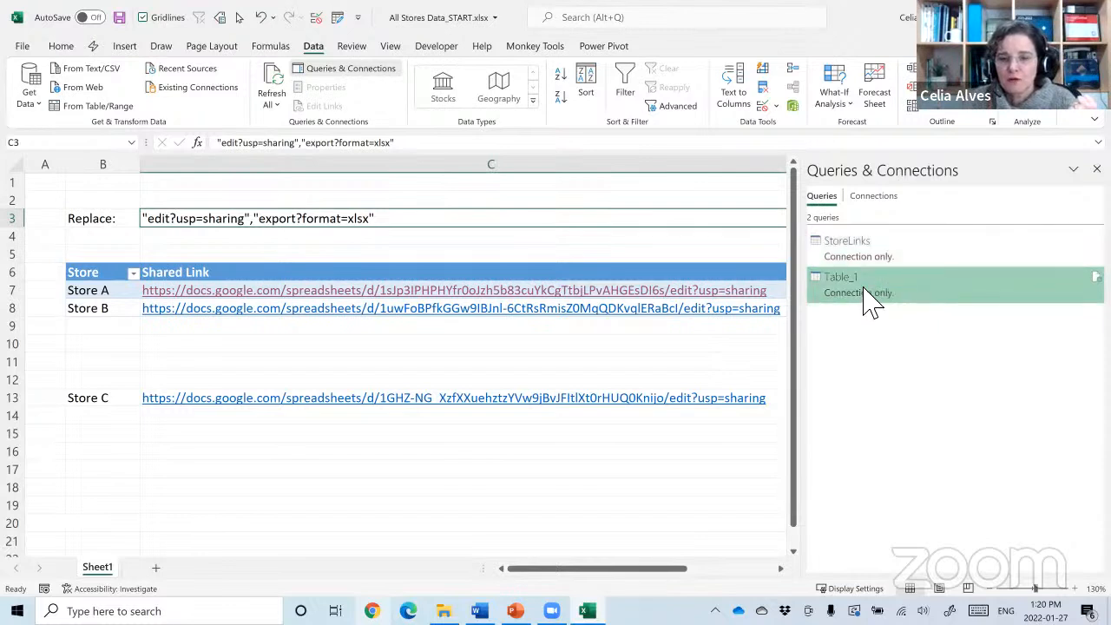
double_click(867, 299)
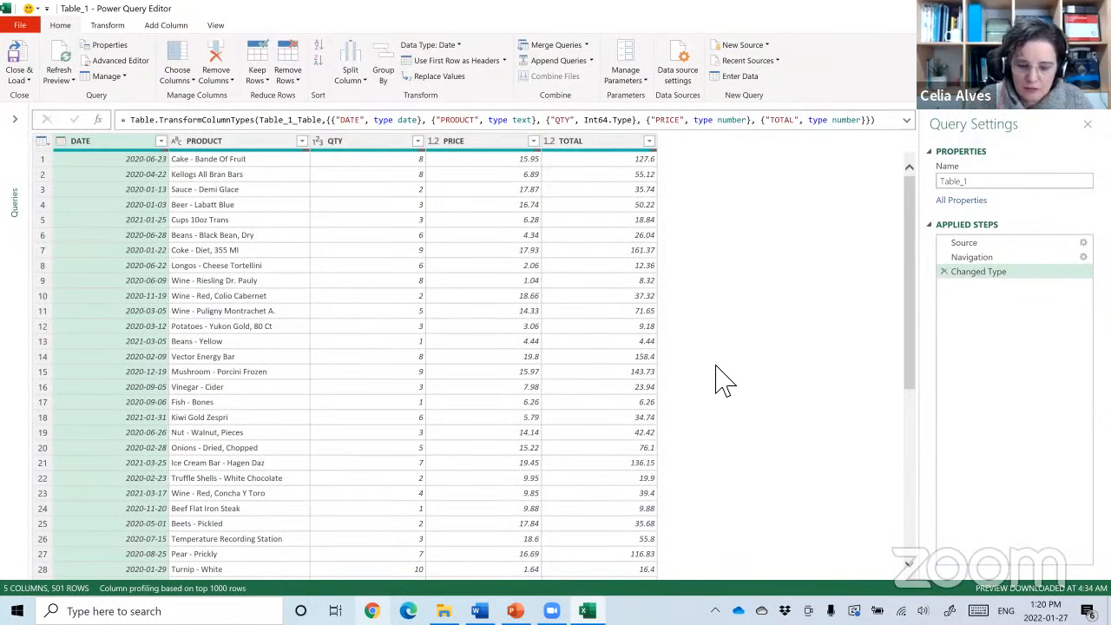
key(ctrl+plus)
key(ctrl+plus)
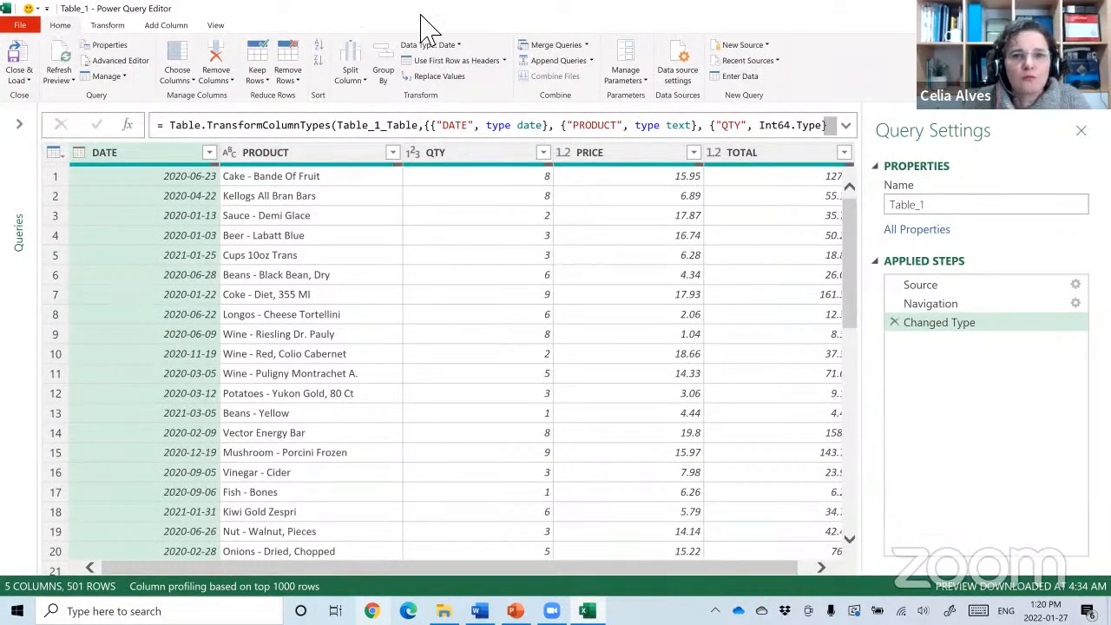
Create a required Text parameter named StoreLink that accepts any value, with Store A's copied export link as its current value.
click(636, 84)
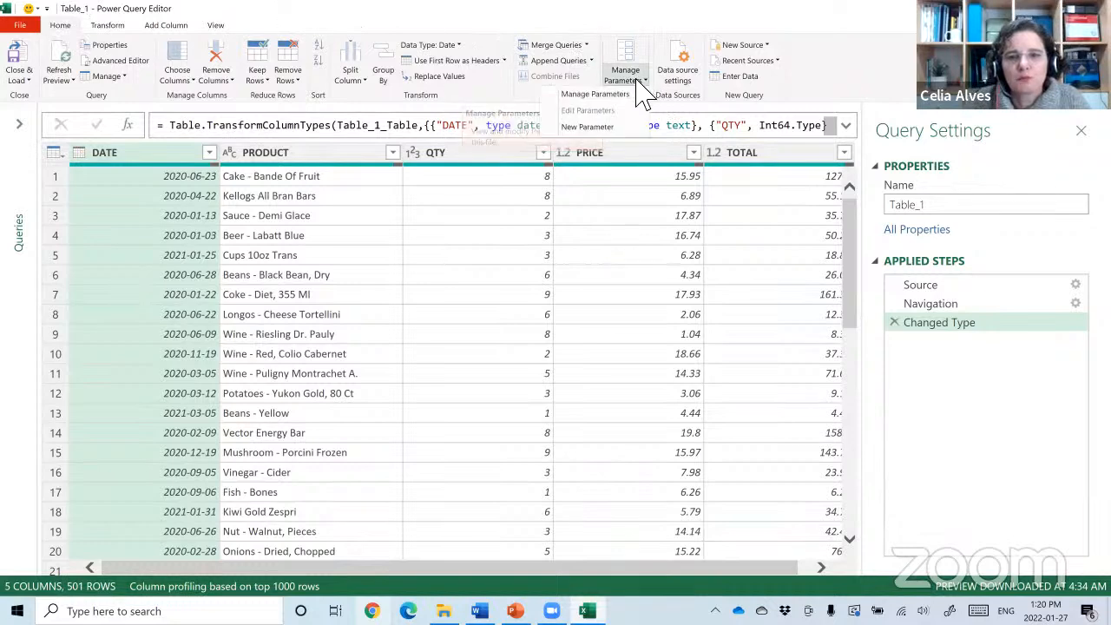
click(605, 130)
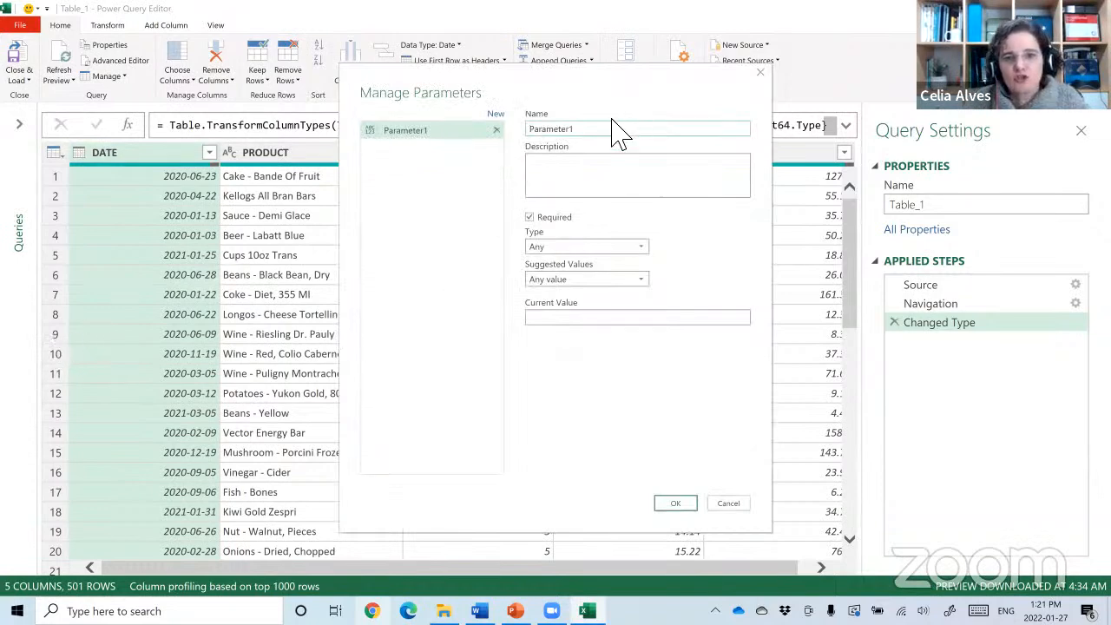
double_click(581, 130)
text(StoreLink)
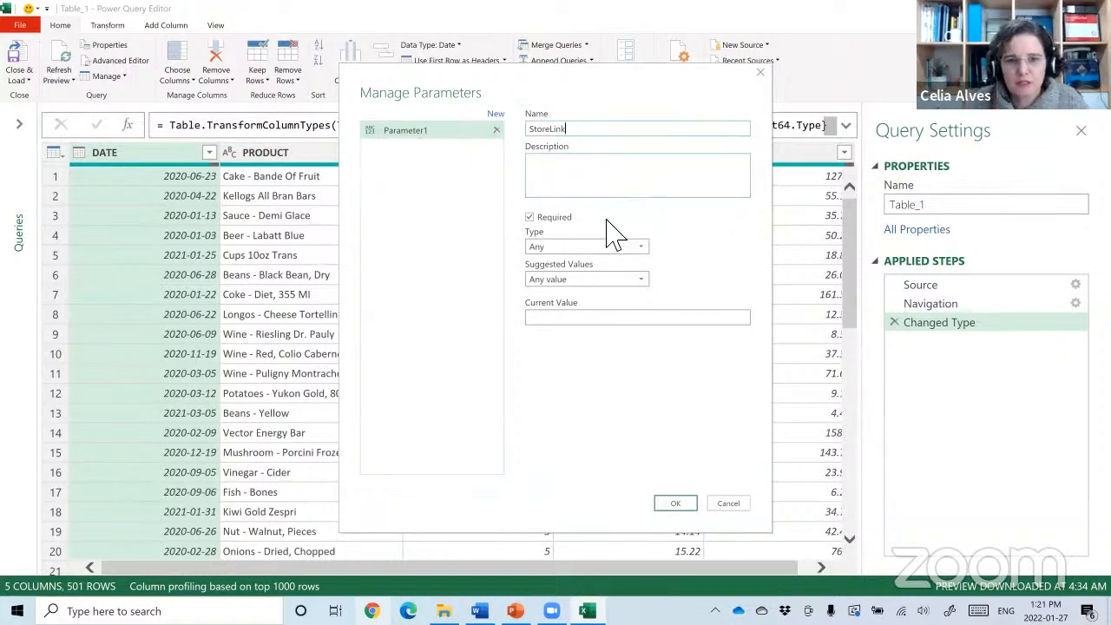
click(579, 249)
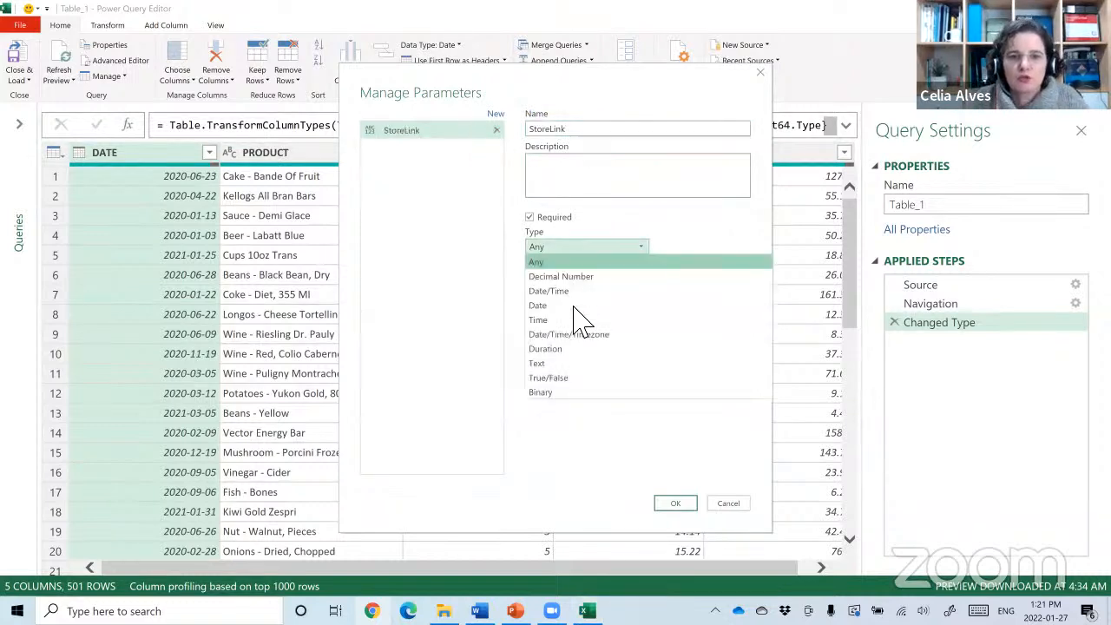
click(562, 365)
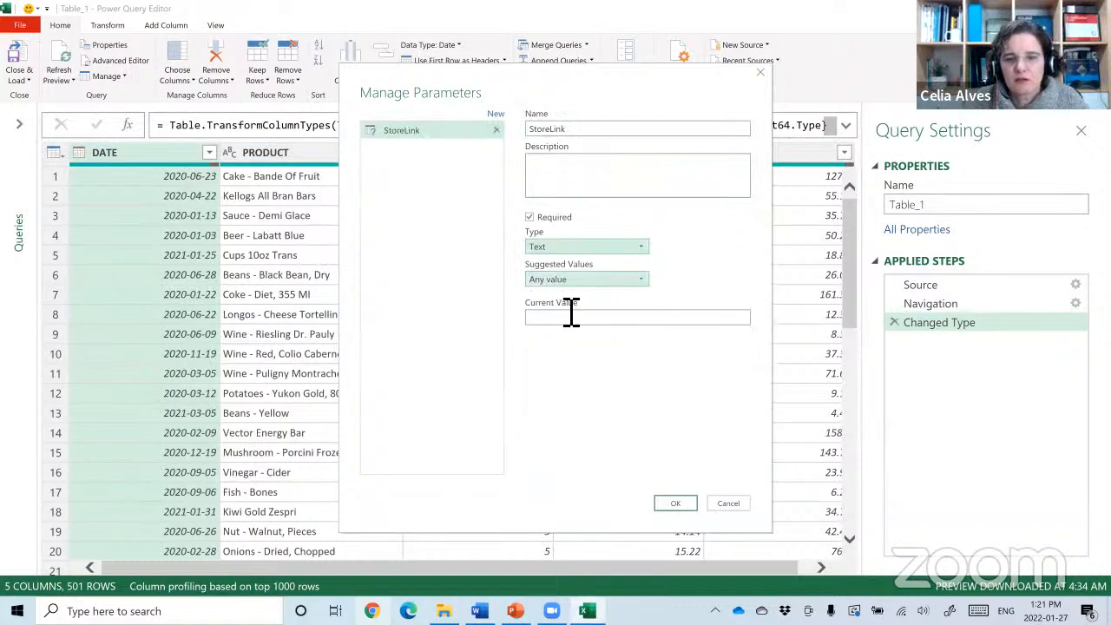
click(568, 317)
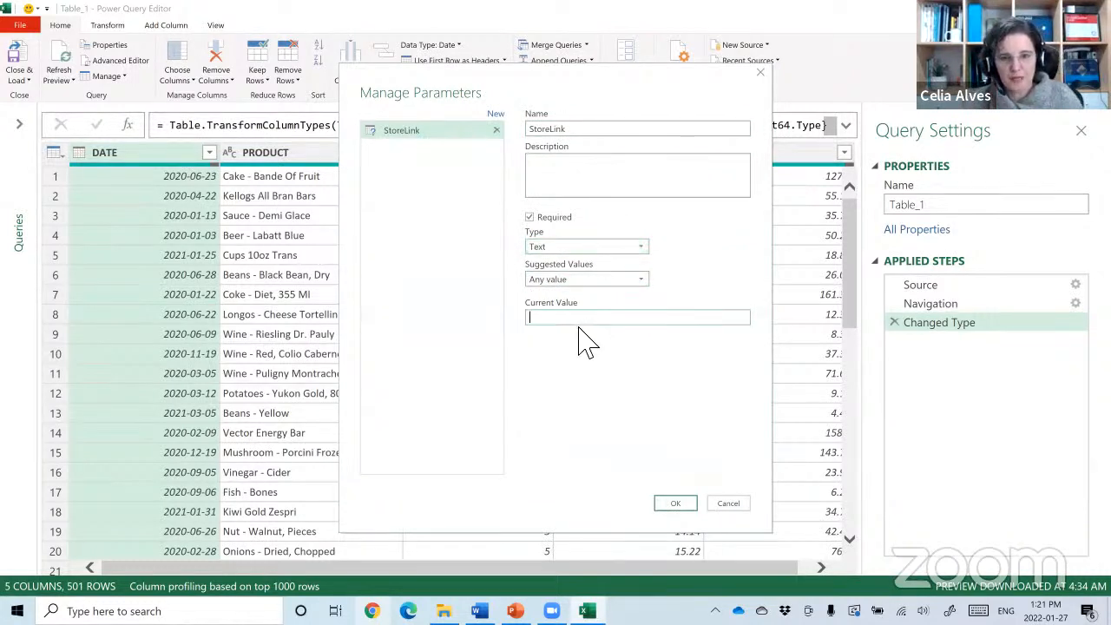
key(ctrl+v)
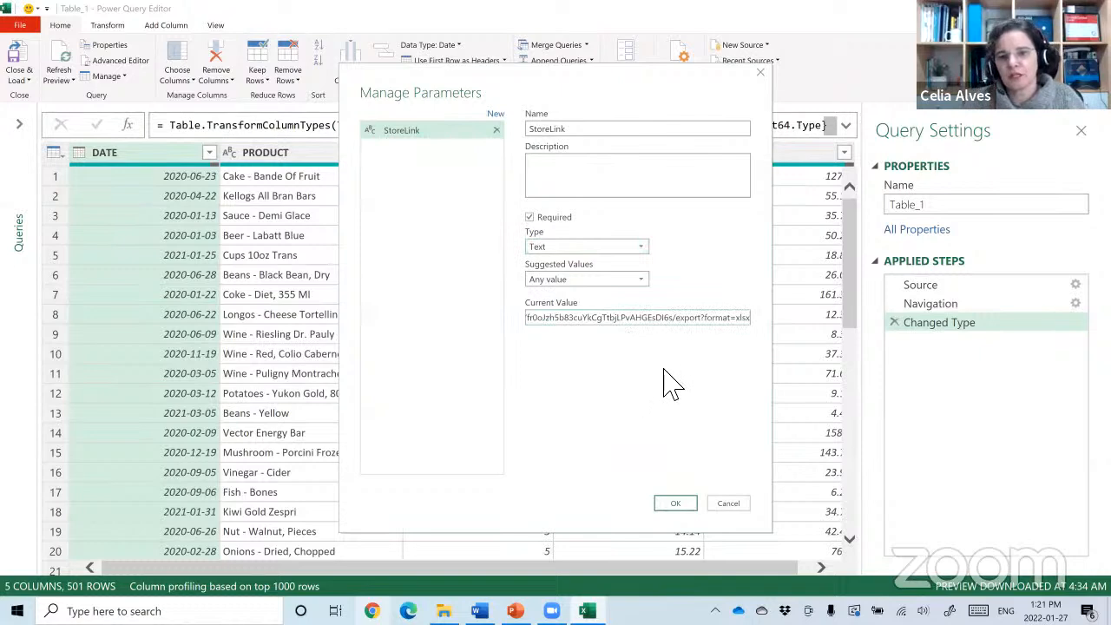
click(676, 505)
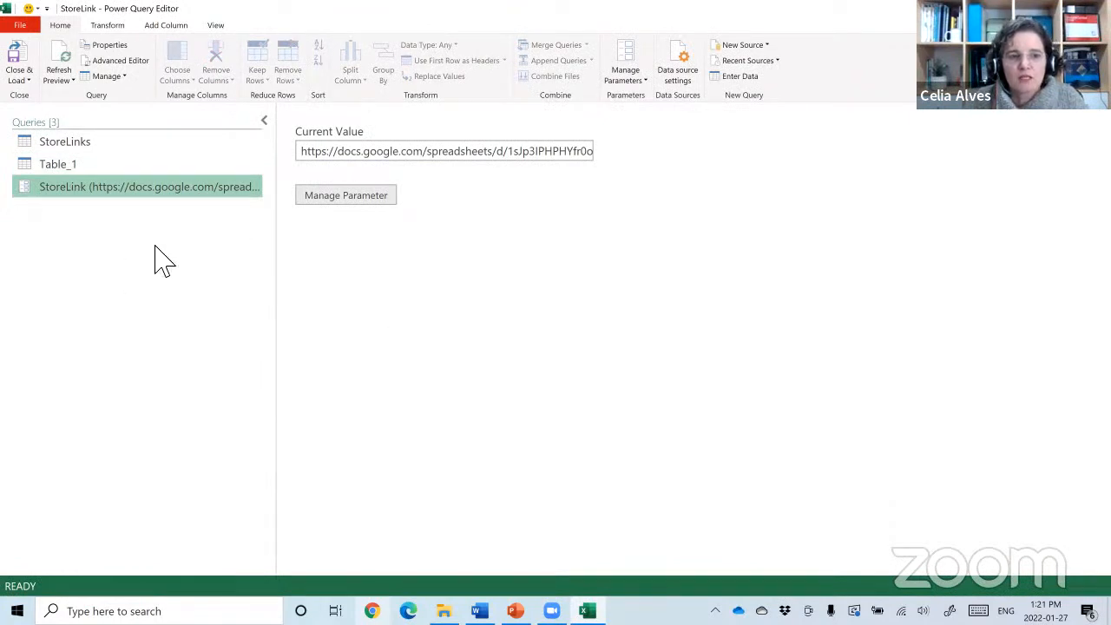
Rename the Table_1 query to StoreSales.
click(61, 162)
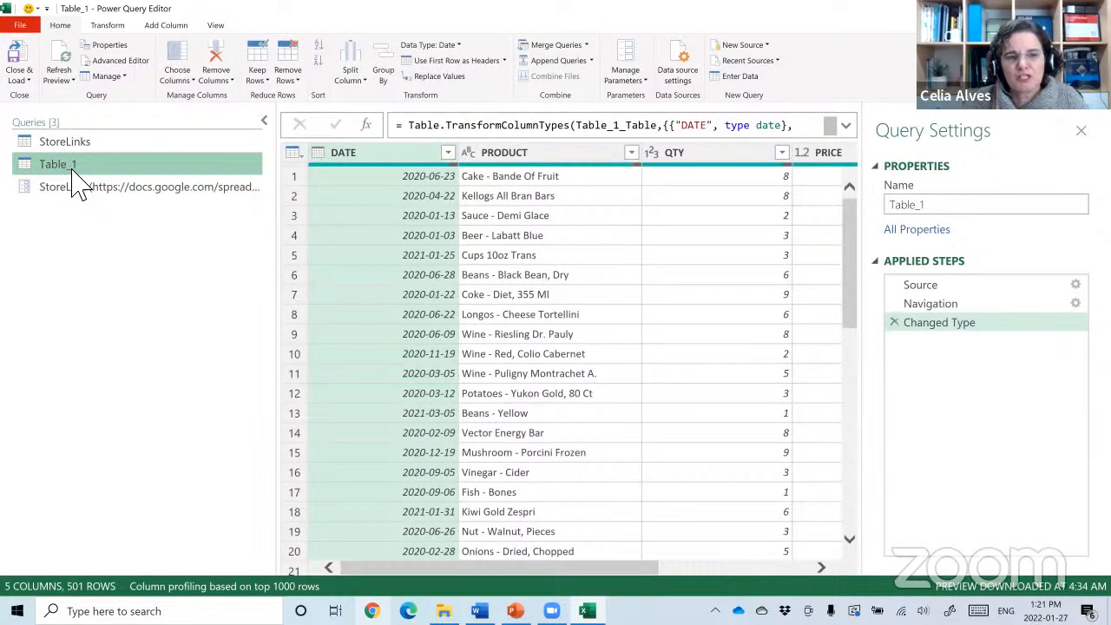
click(948, 213)
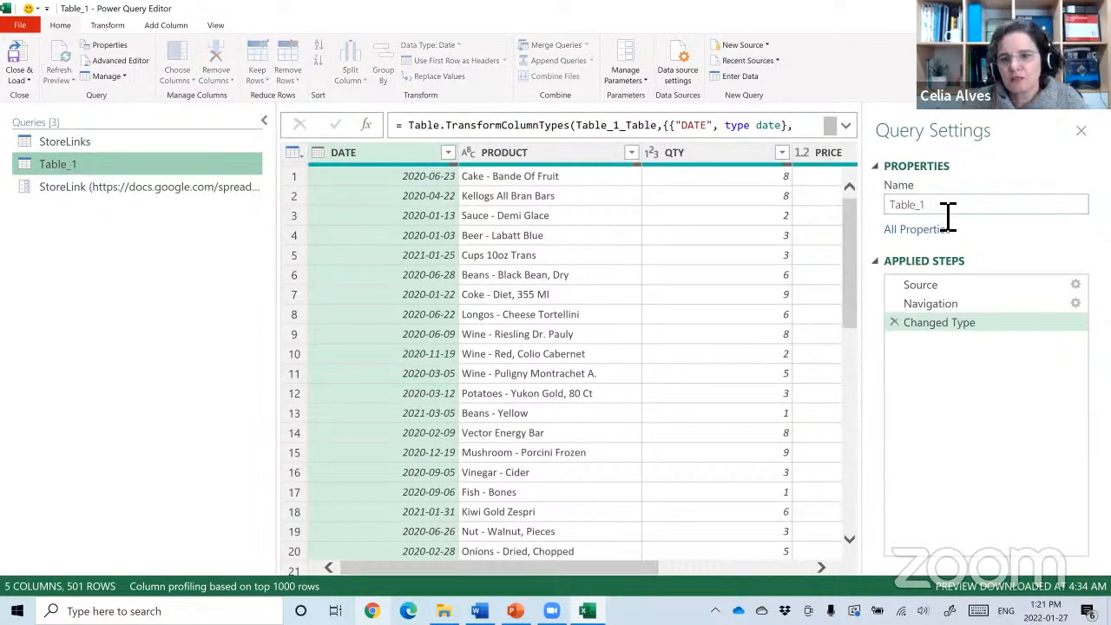
double_click(887, 207)
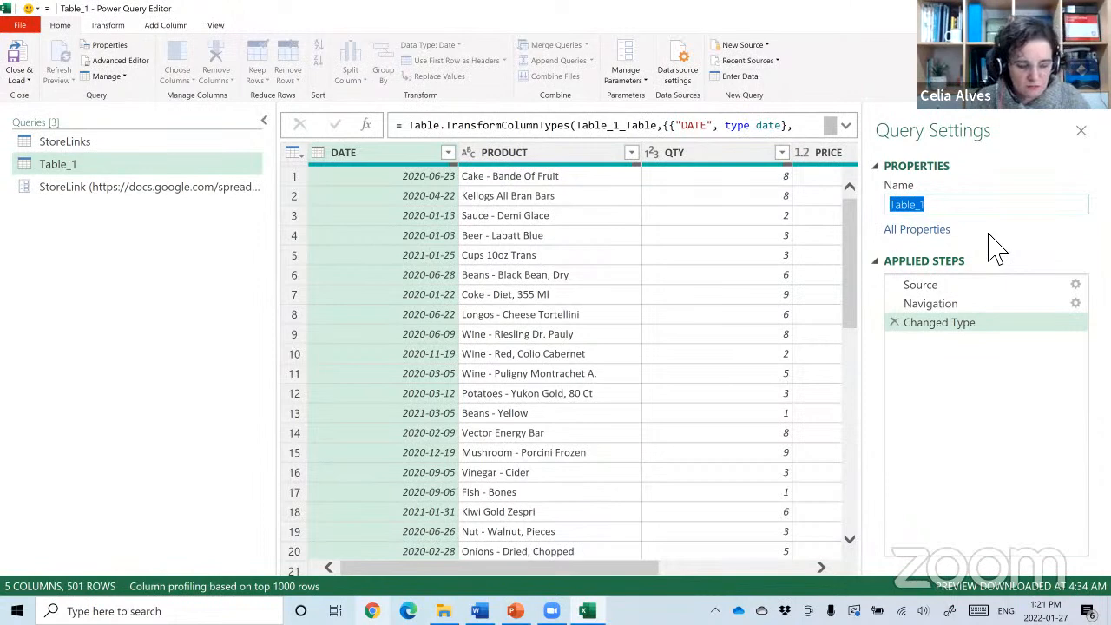
text(Store)
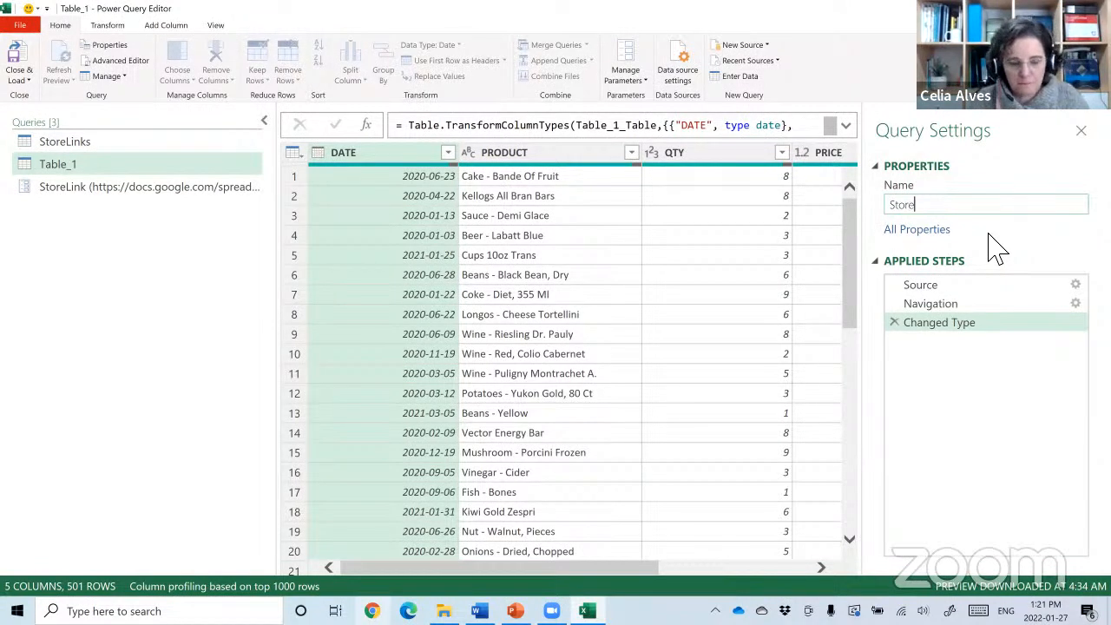
text(Sales)
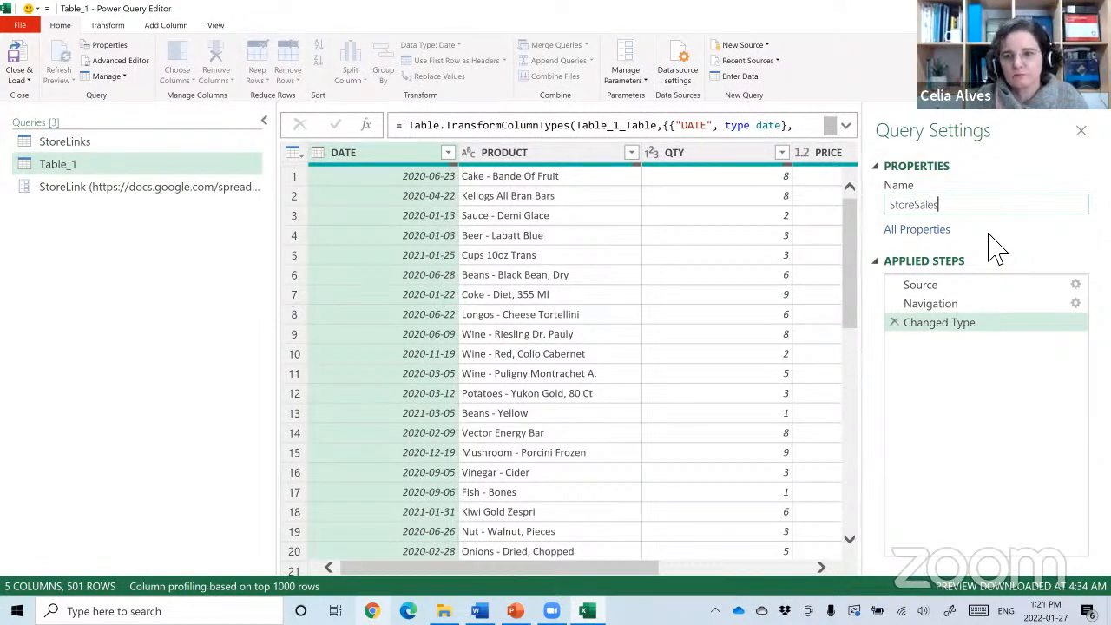
key(Return)
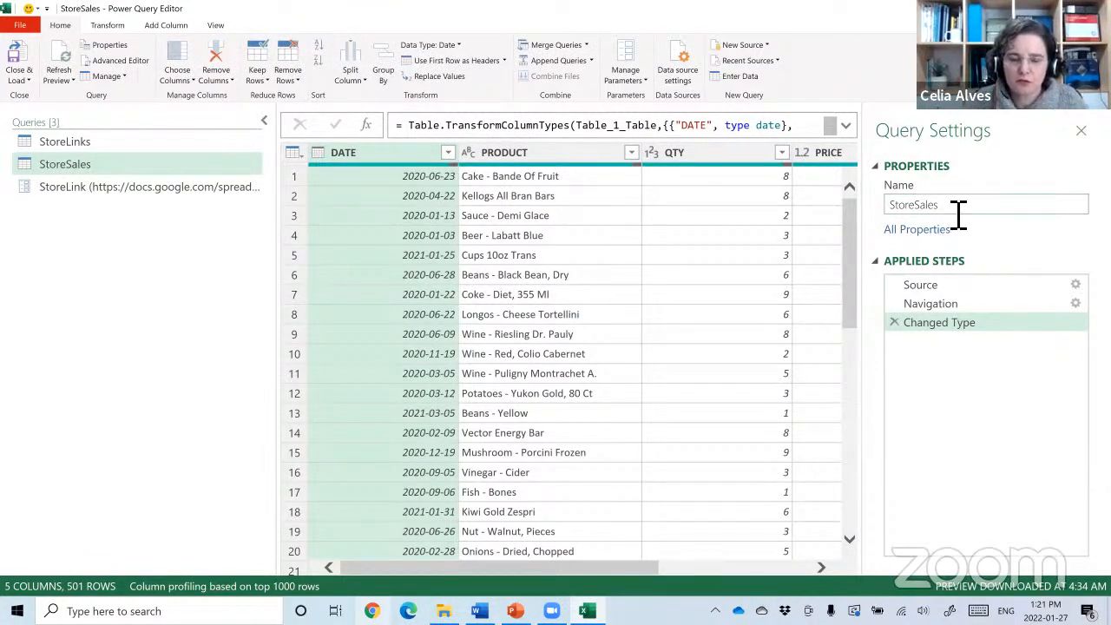
In the StoreSales query's Source step, replace the hard-coded URL inside Web.Contents with the StoreLink parameter.
click(955, 290)
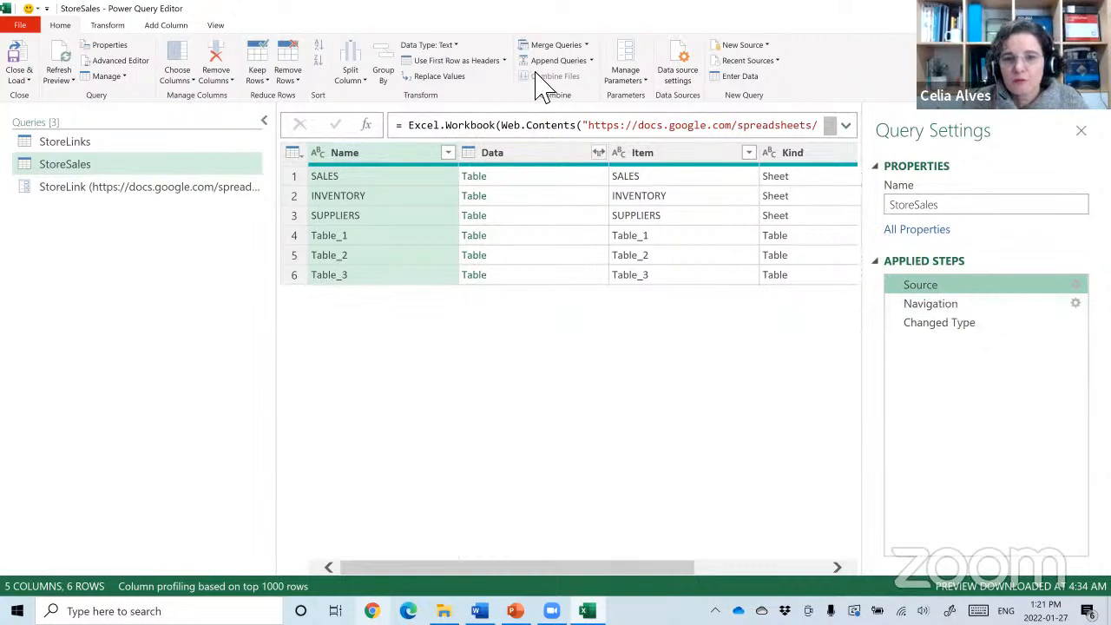
click(846, 126)
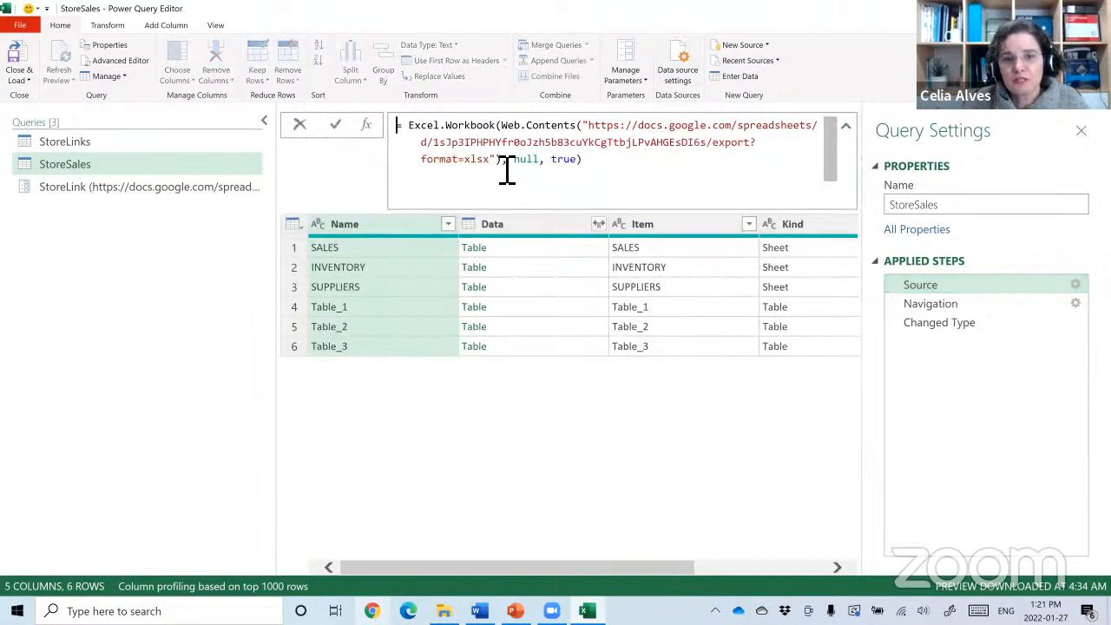
click(503, 162)
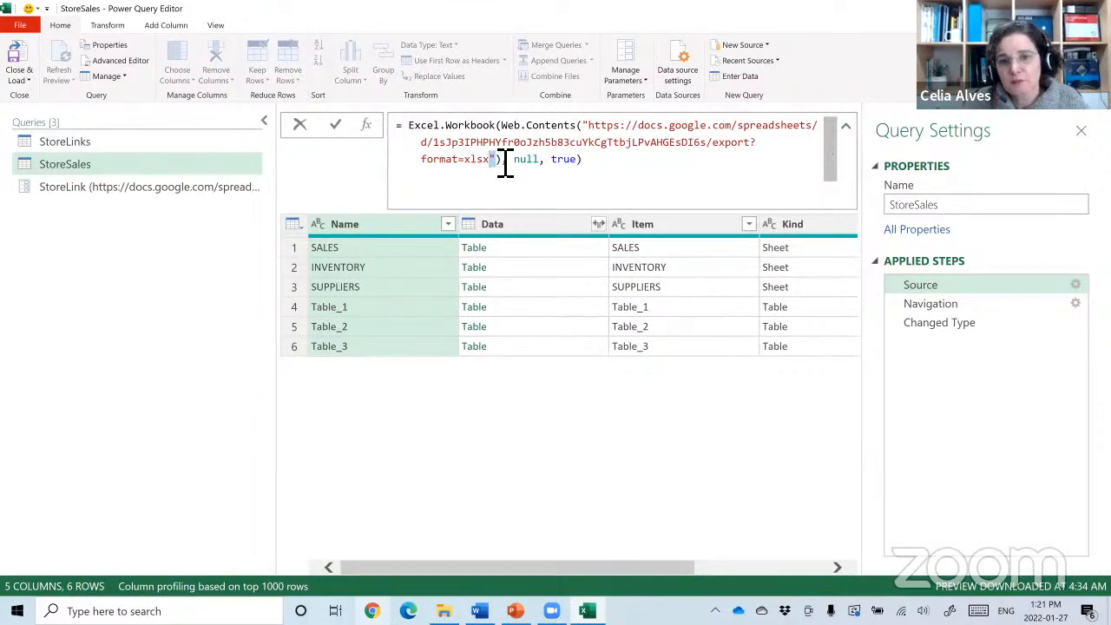
drag(505, 164, 595, 139)
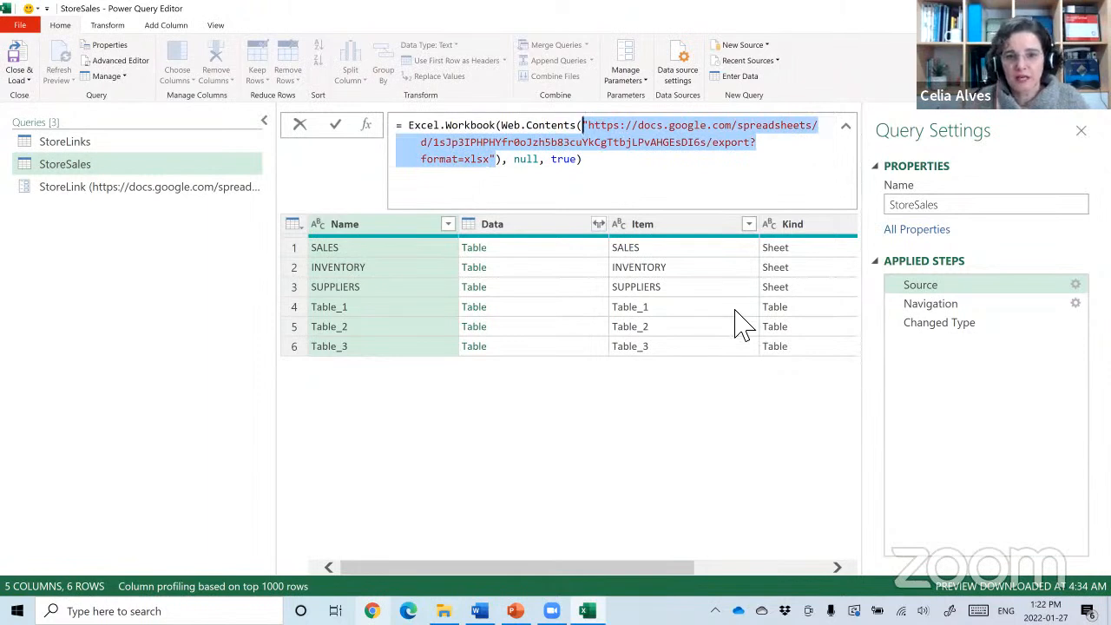
key(Delete)
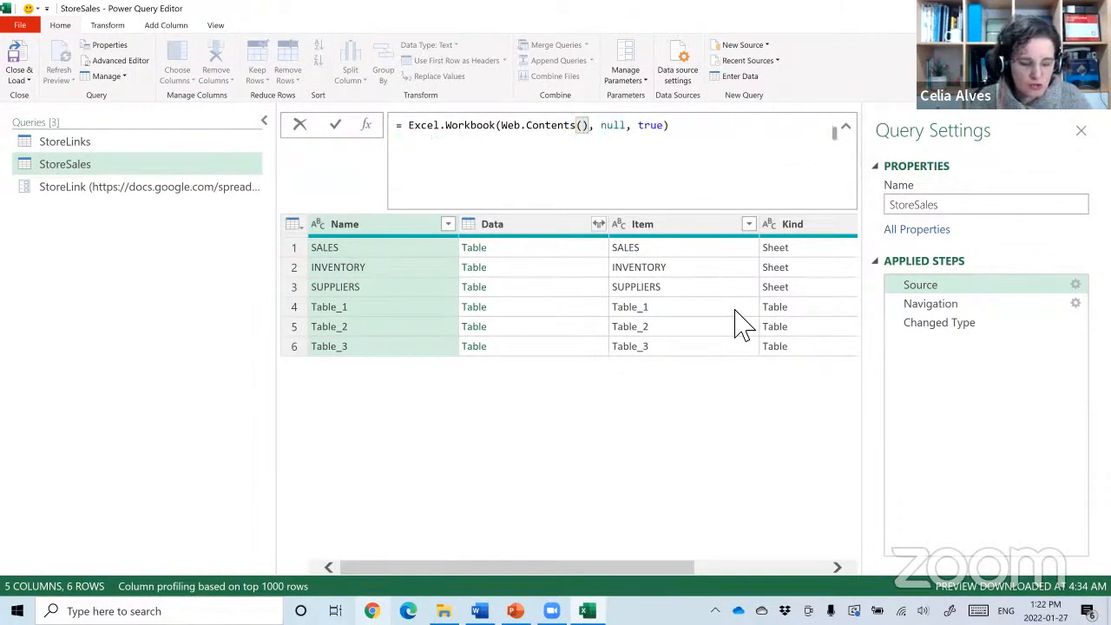
text(Store)
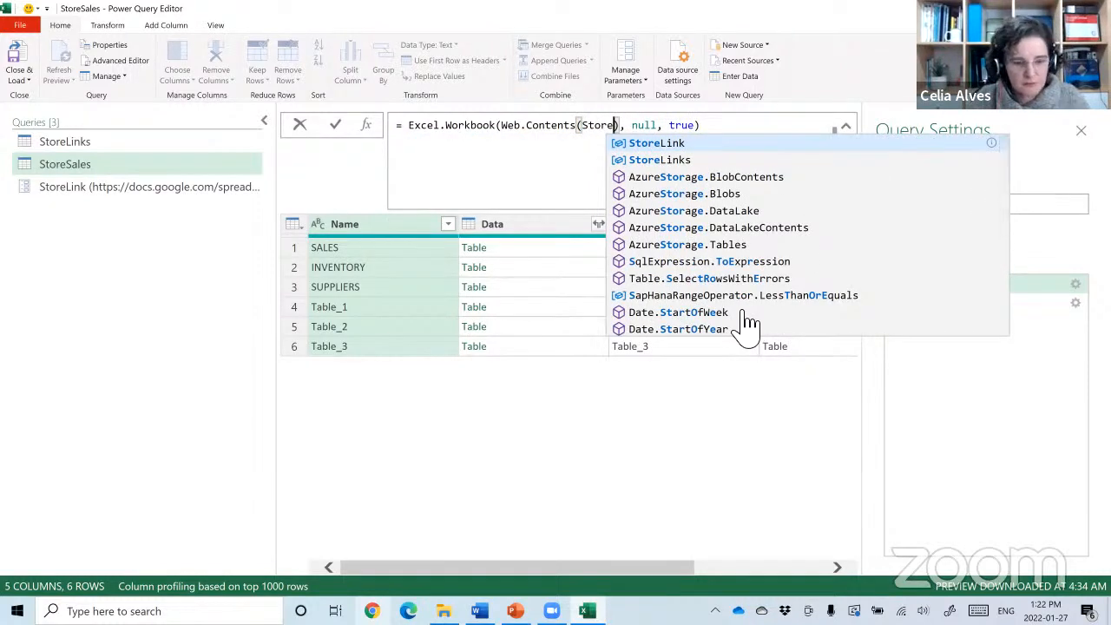
key(Tab)
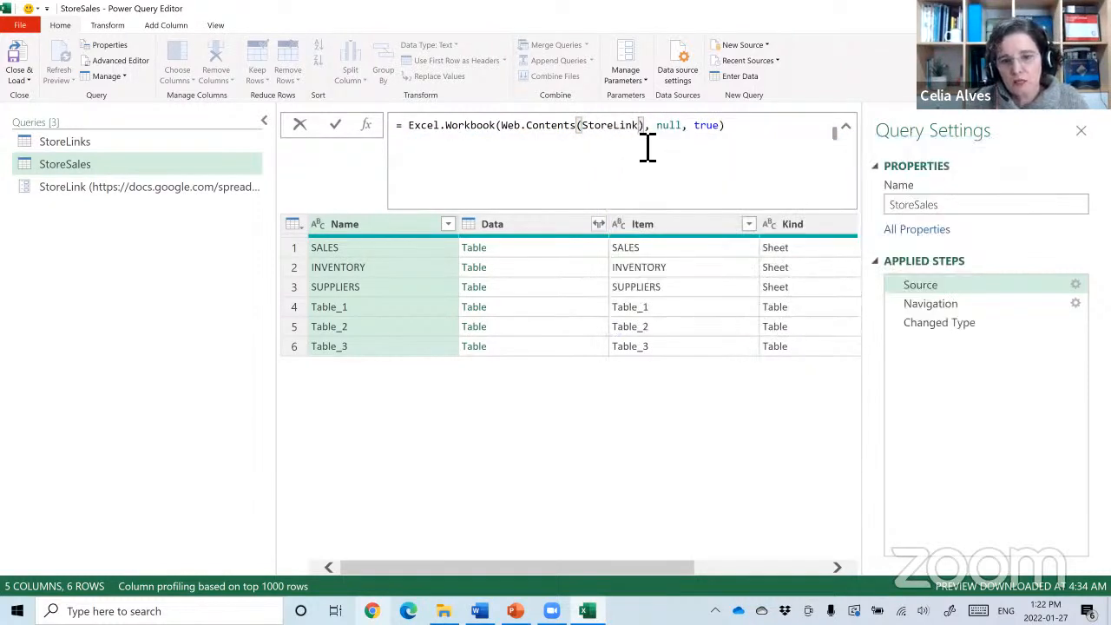
click(757, 131)
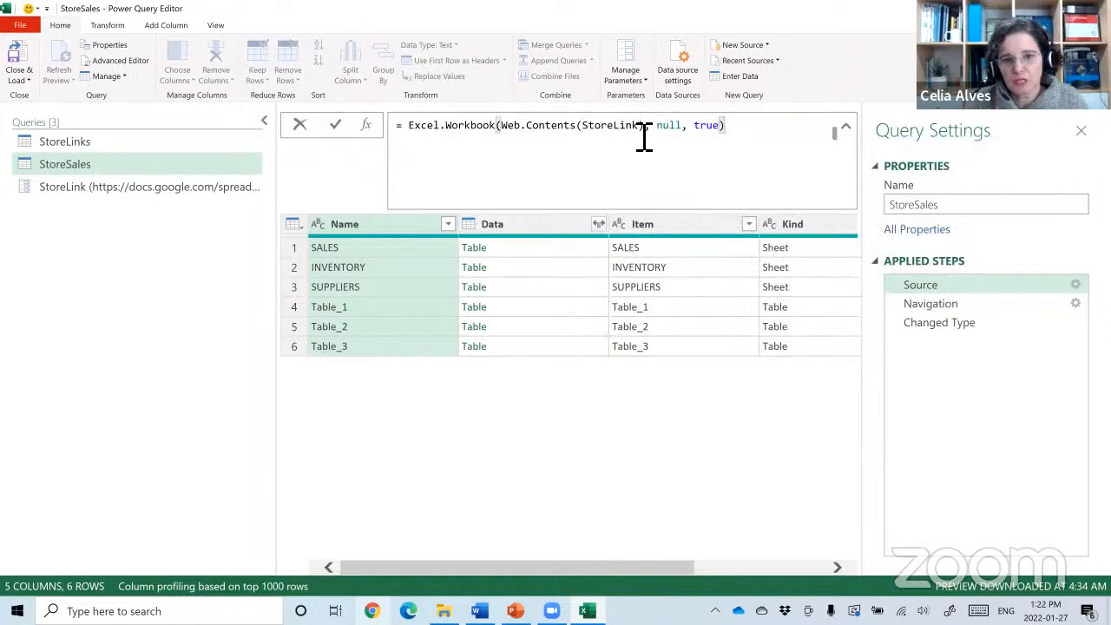
click(336, 128)
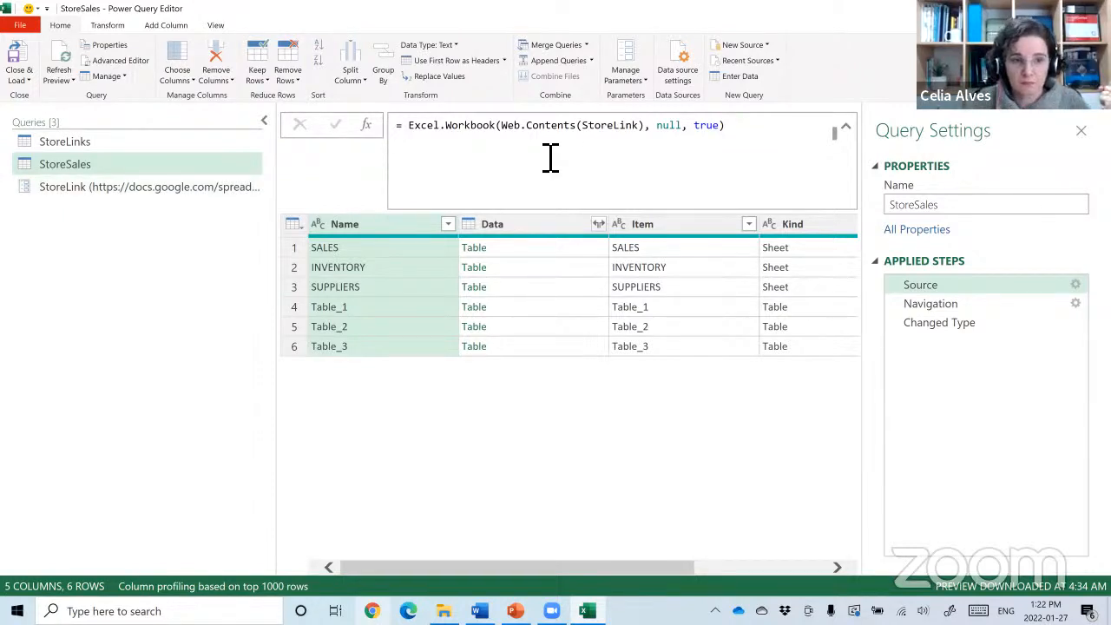
Create a custom function named fnStoreSales from the StoreSales query.
right_click(89, 180)
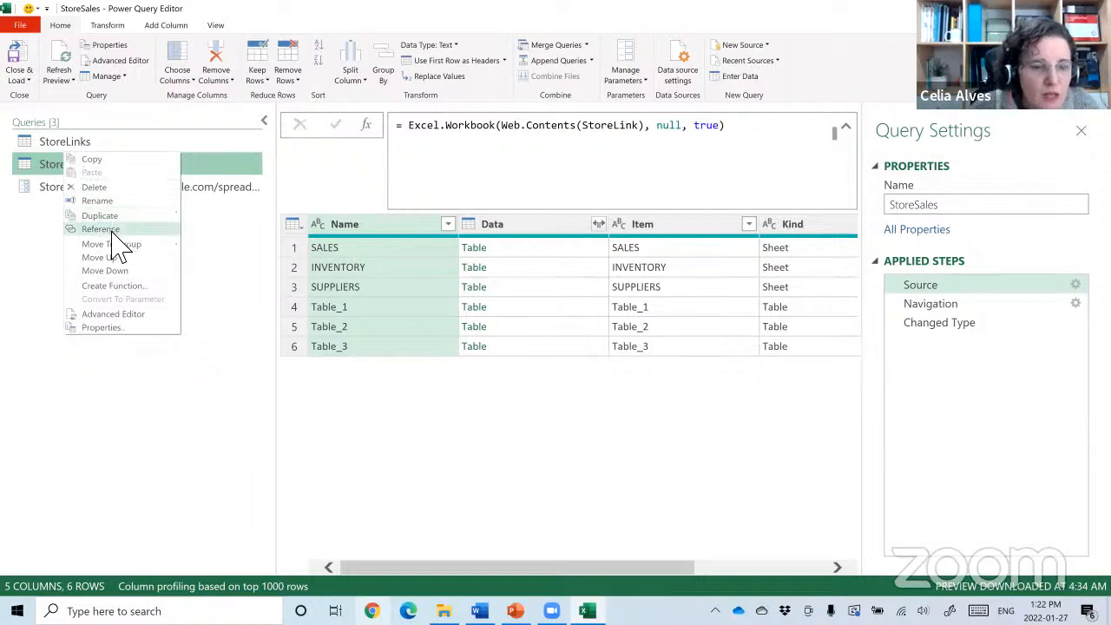
mouse_move(119, 258)
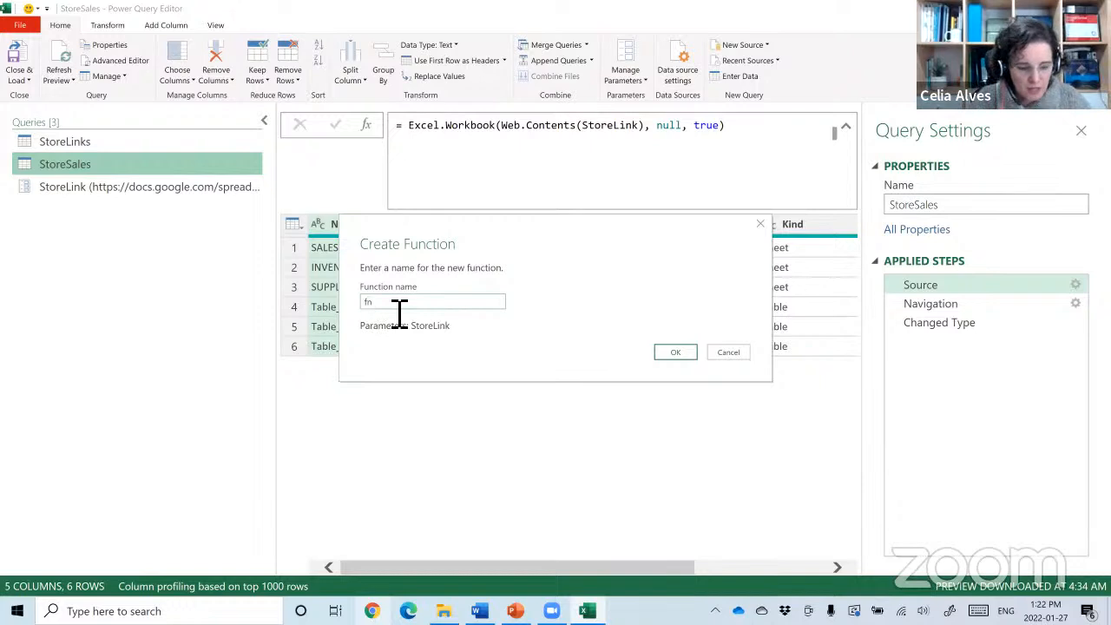
text(tore)
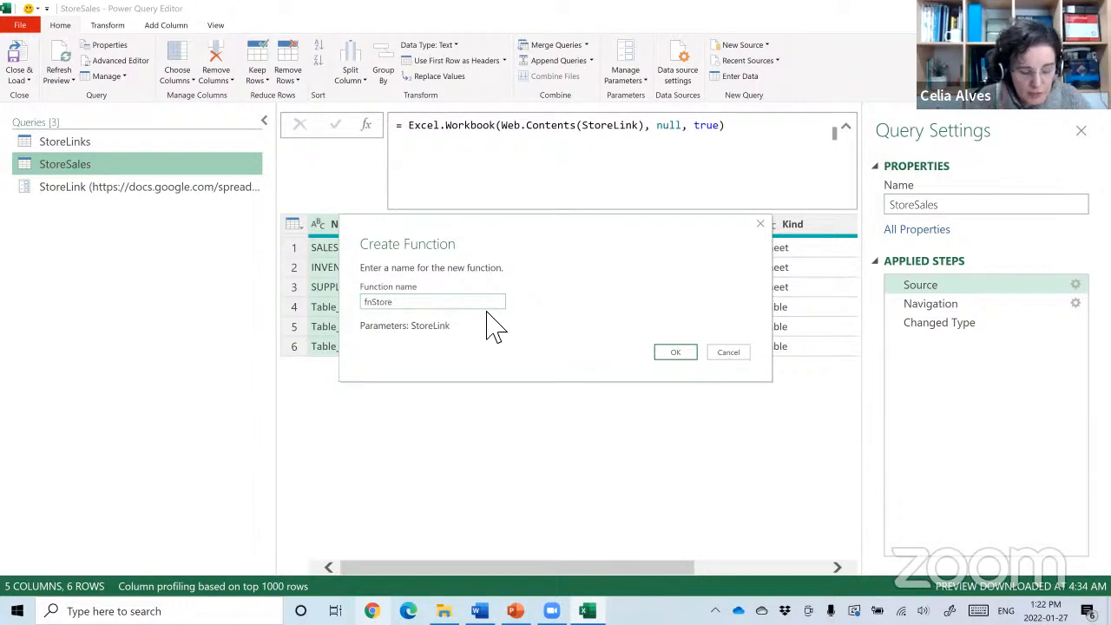
text(Sales)
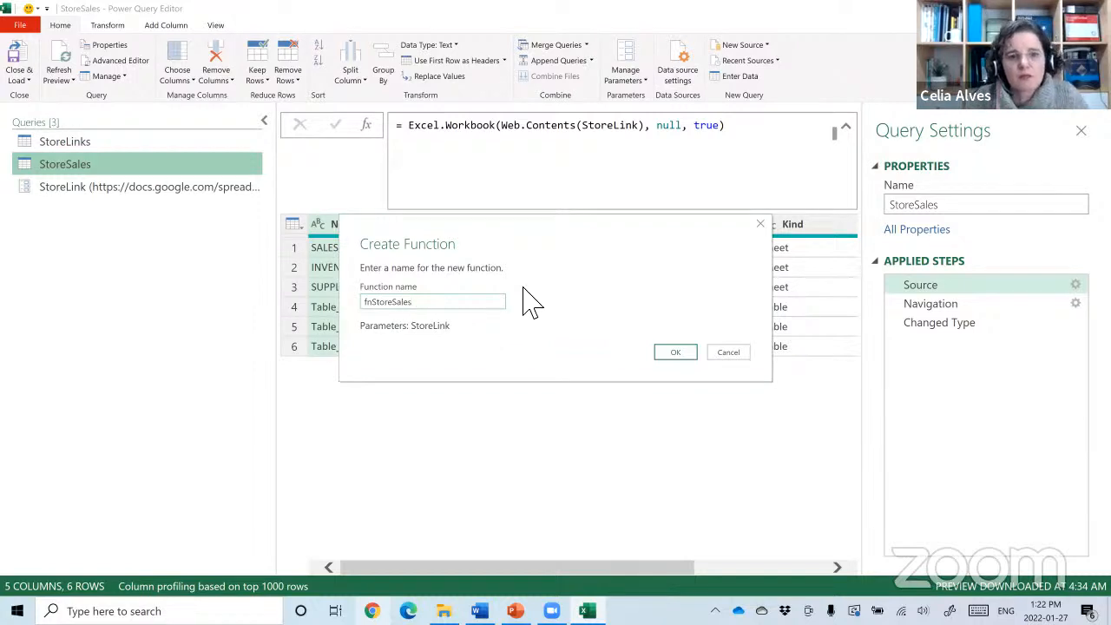
click(677, 351)
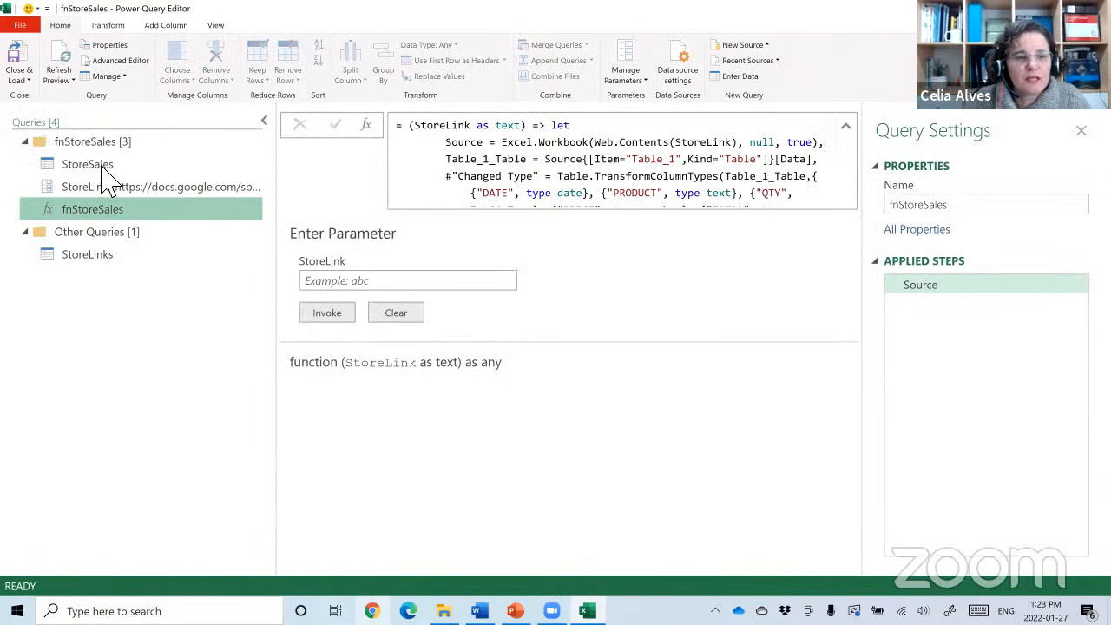
Start invoking a custom function on the StoreLinks query and name the new column Store Sales.
click(88, 256)
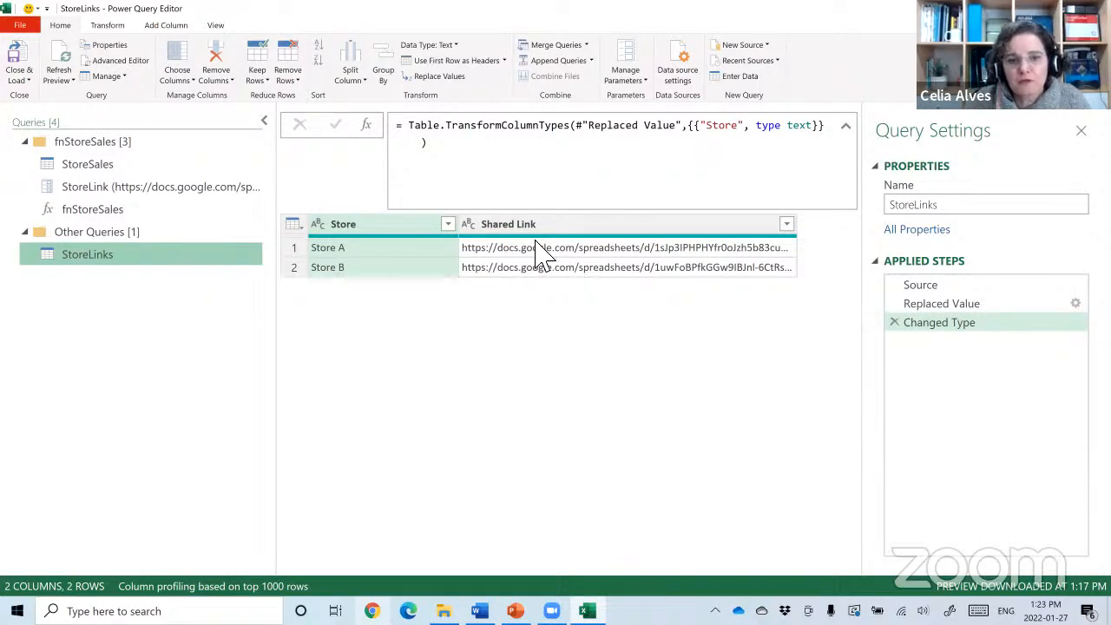
click(170, 26)
click(114, 73)
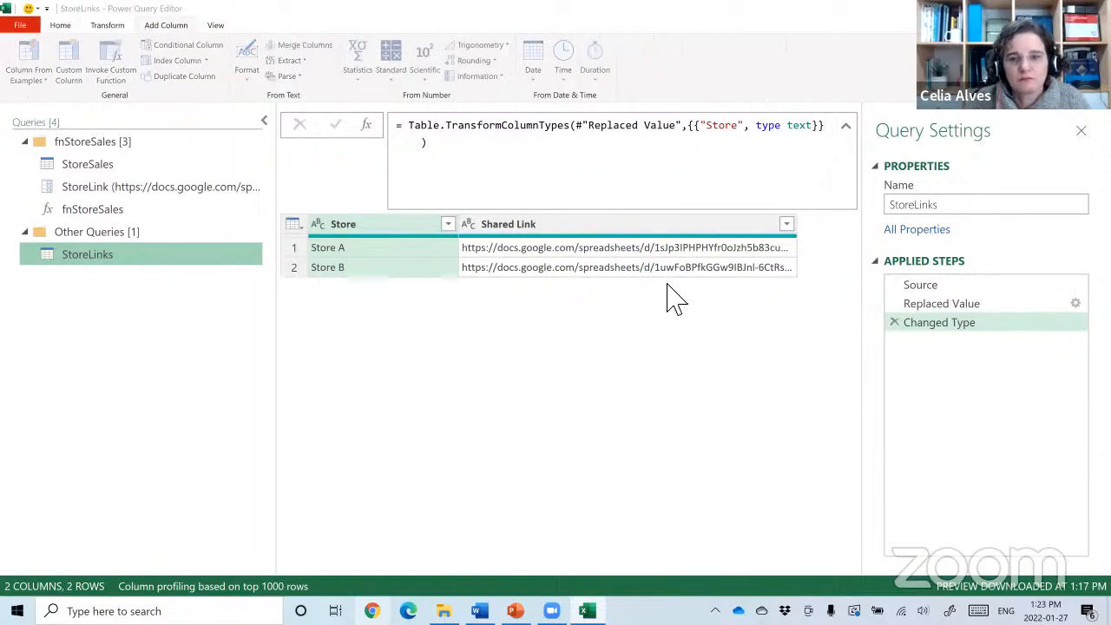
drag(375, 286, 303, 280)
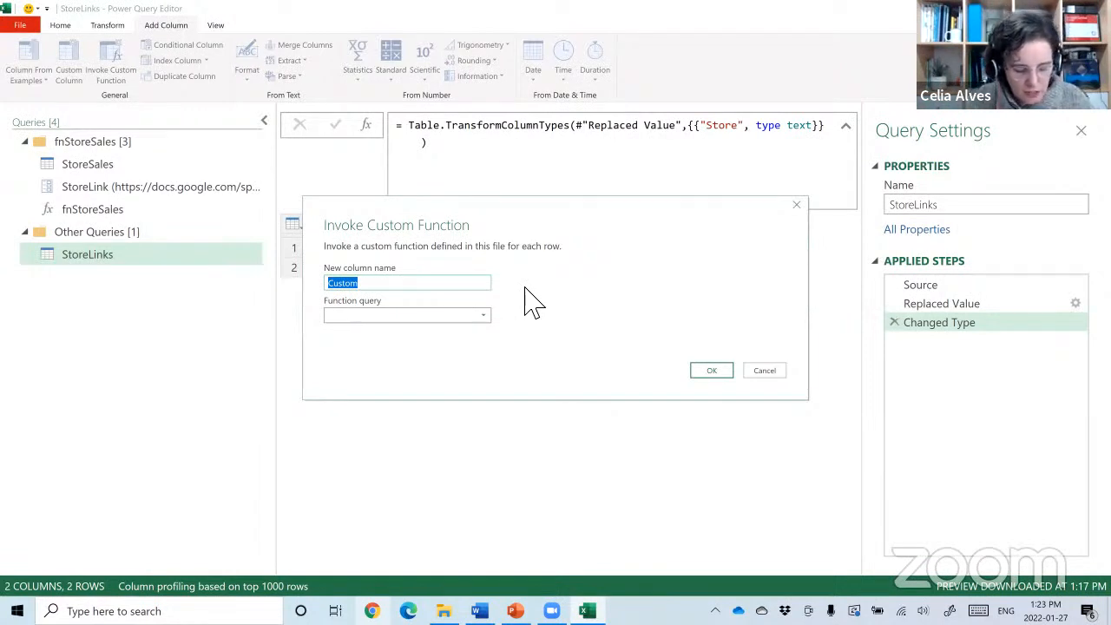
text(T)
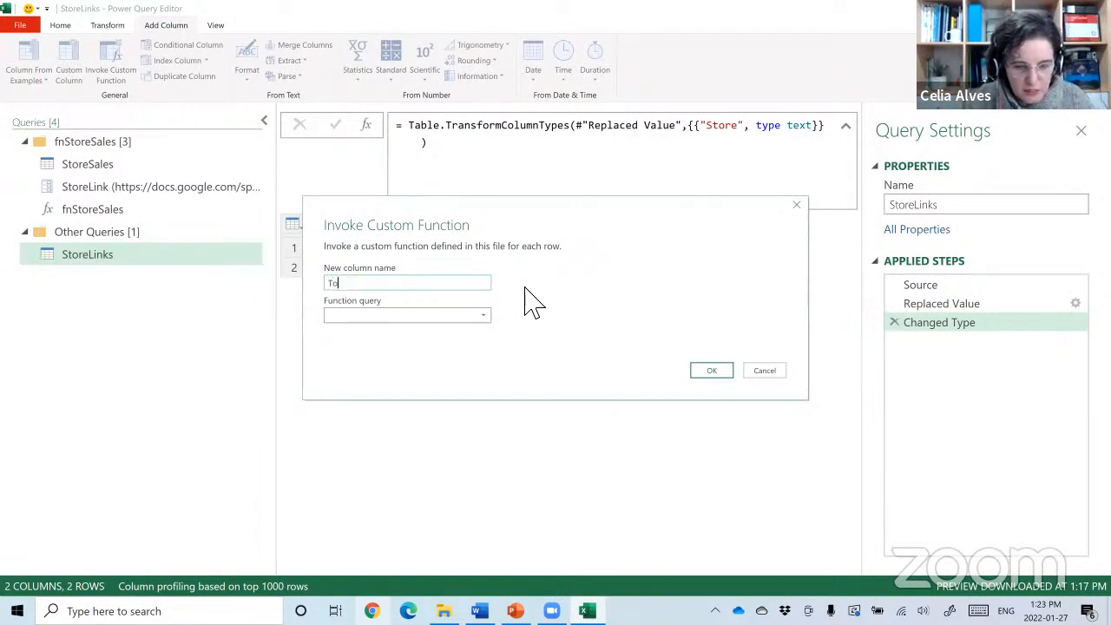
text(o)
key(BackSpace)
key(BackSpace)
text(St)
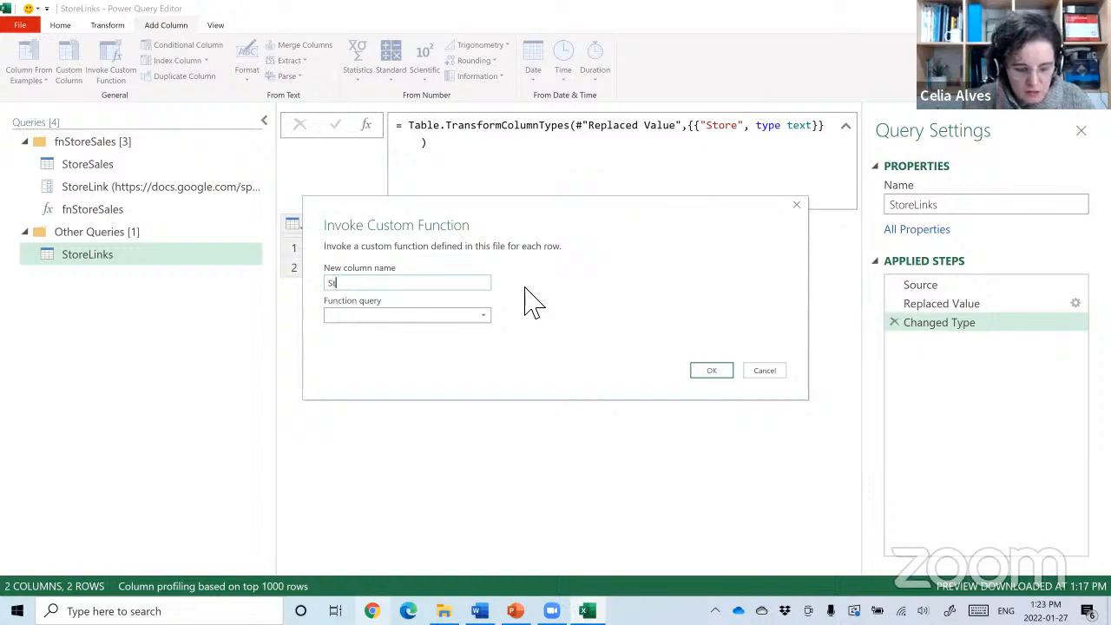
text(ore SAle)
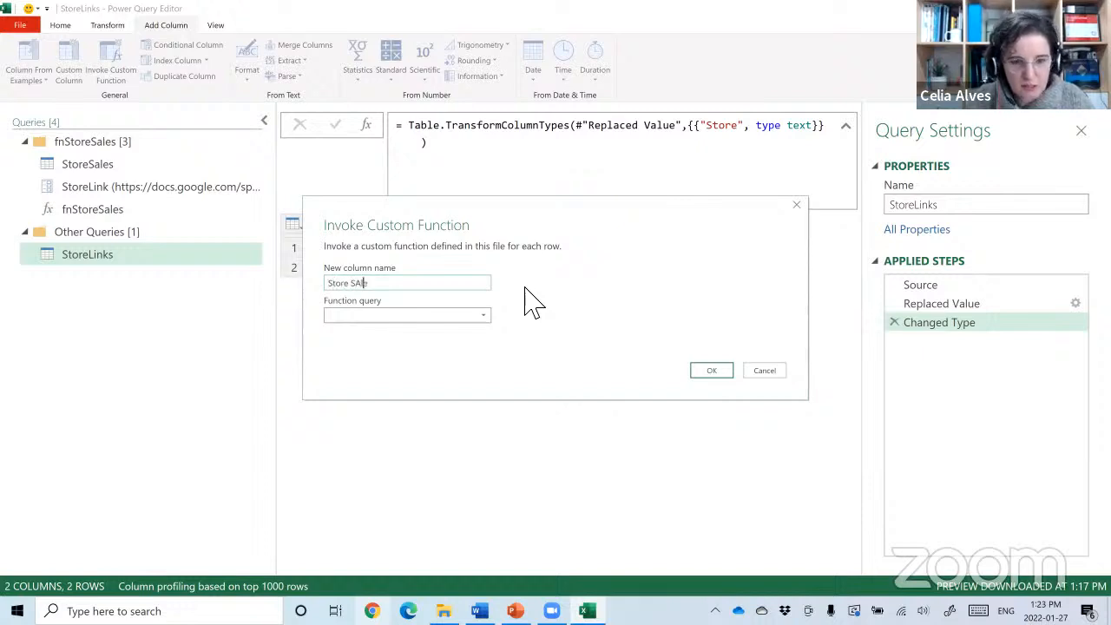
text(s)
key(Left)
key(Left)
key(Left)
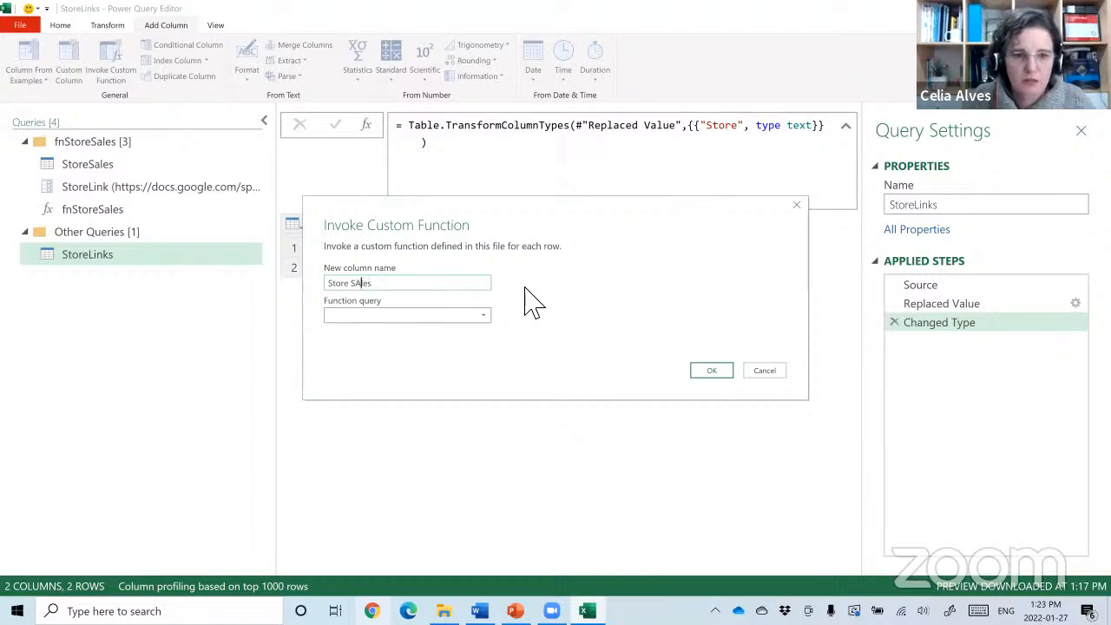
key(BackSpace)
text(a)
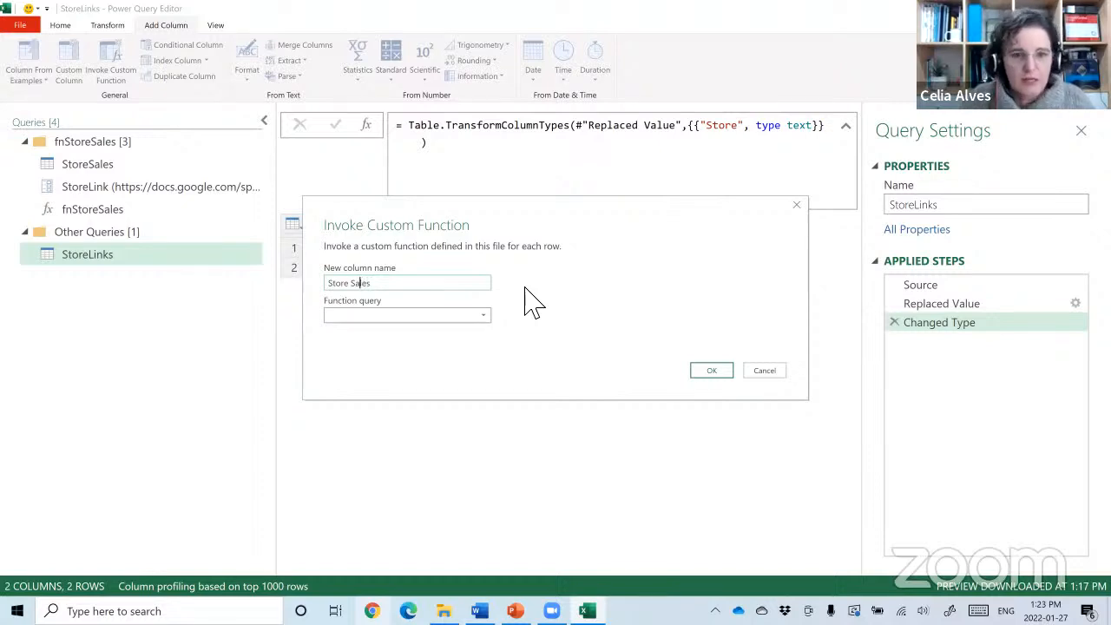
Choose fnStoreSales as the function query, supply the Shared Link column as its StoreLink argument, and add the column.
click(477, 316)
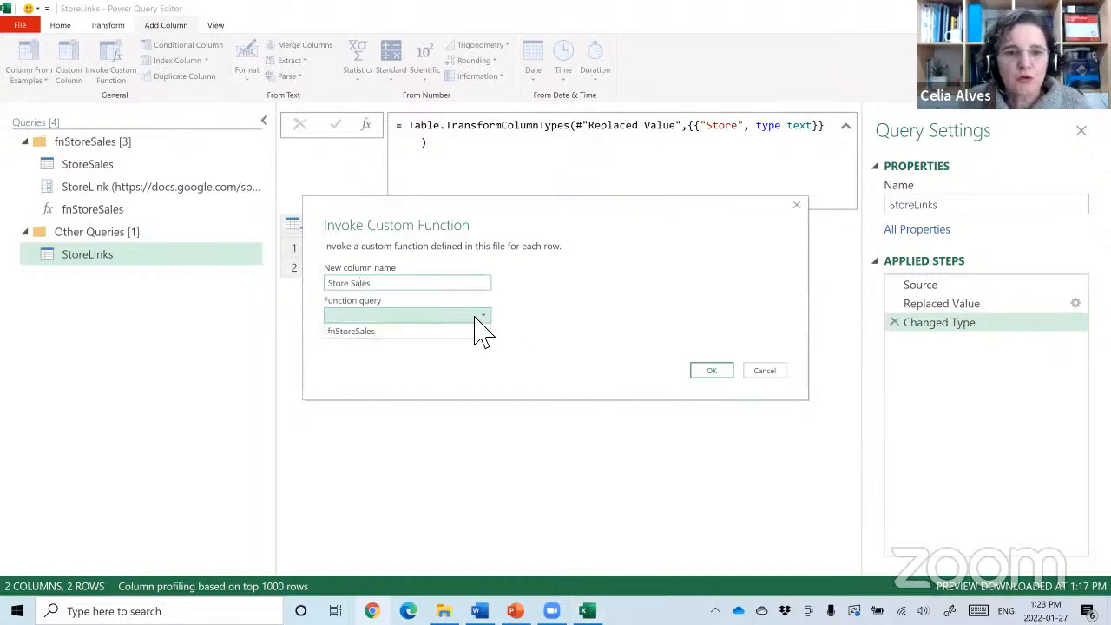
click(412, 335)
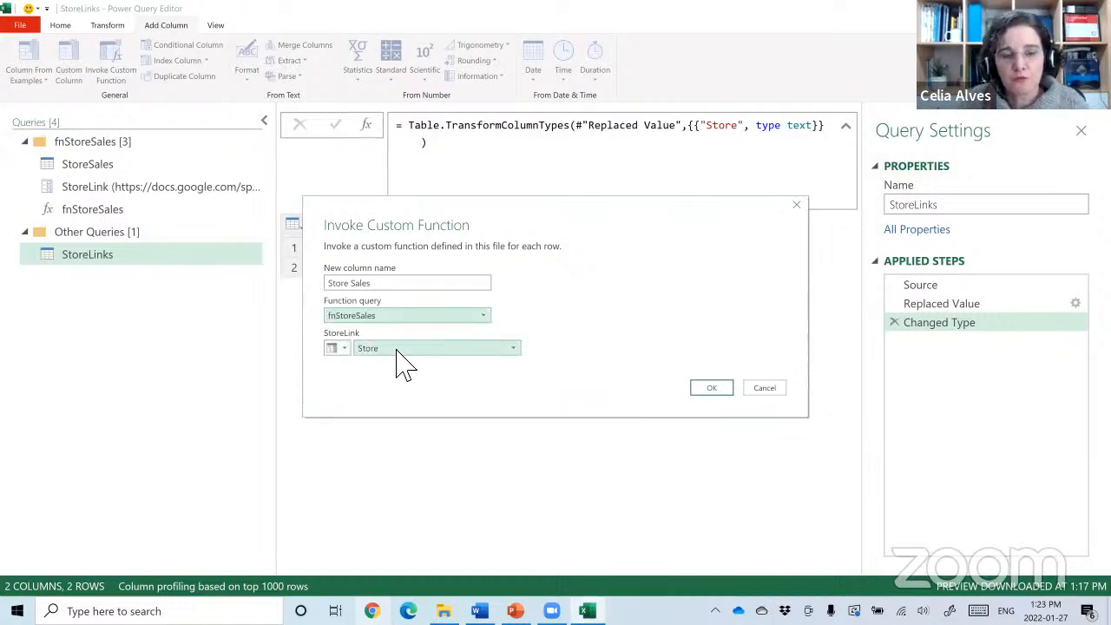
click(373, 347)
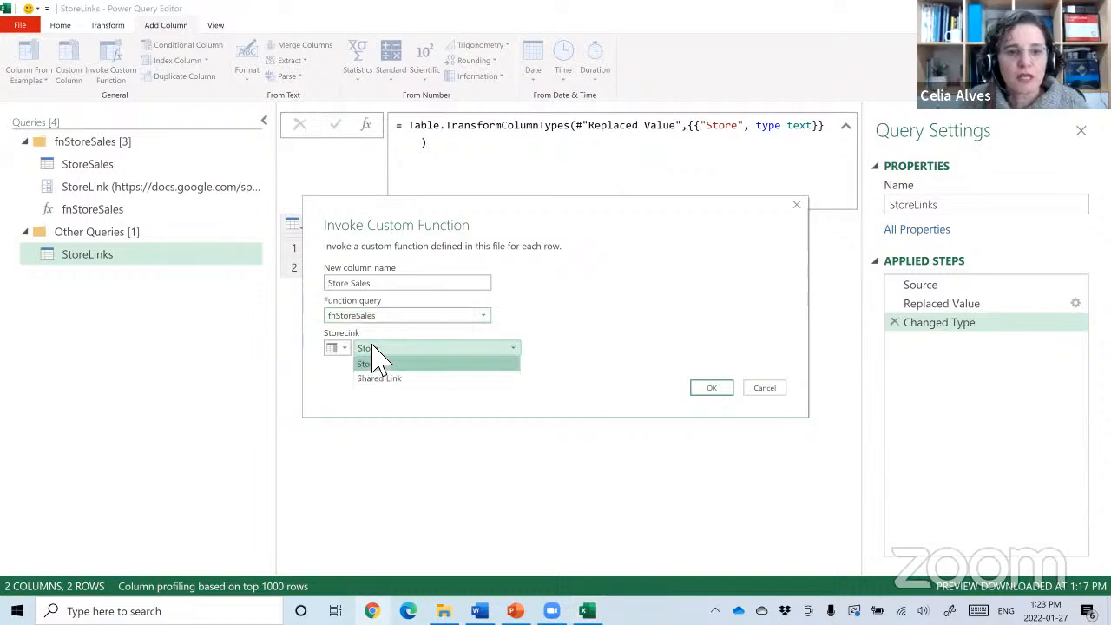
click(376, 359)
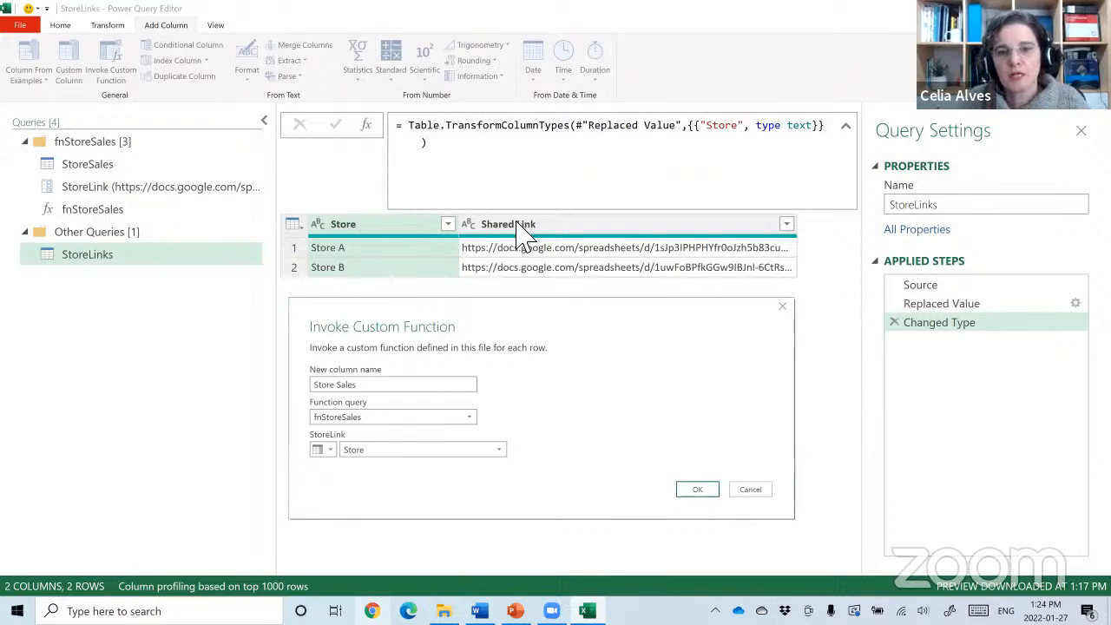
click(500, 451)
click(480, 479)
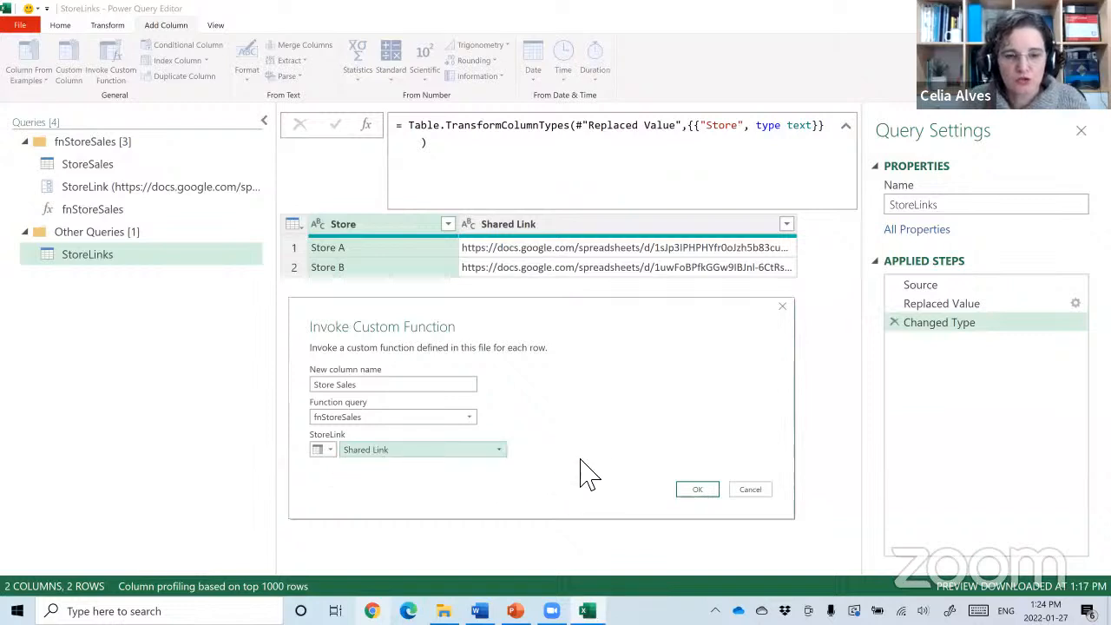
click(701, 493)
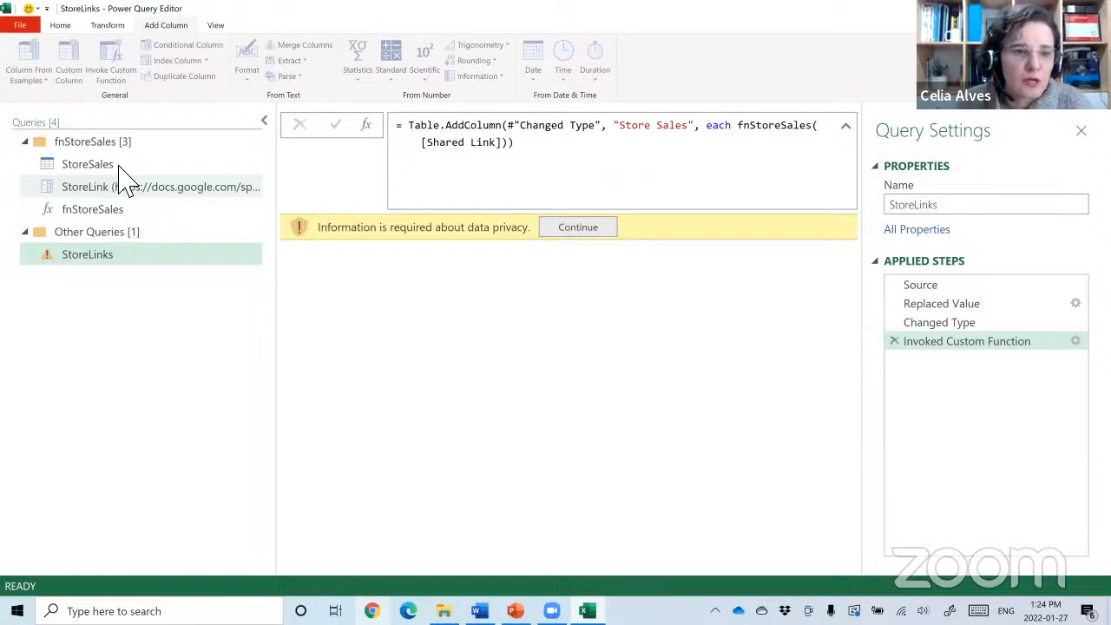
Set the current workbook's query privacy option to ignore Privacy Levels, and refresh the StoreLinks preview.
click(61, 26)
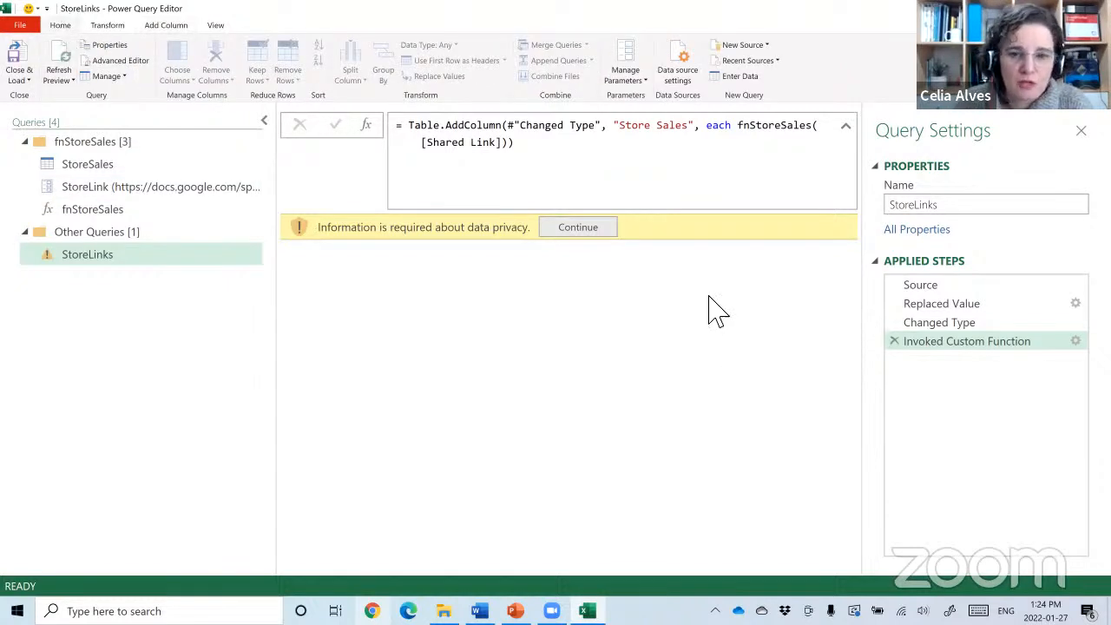
click(22, 28)
mouse_move(74, 156)
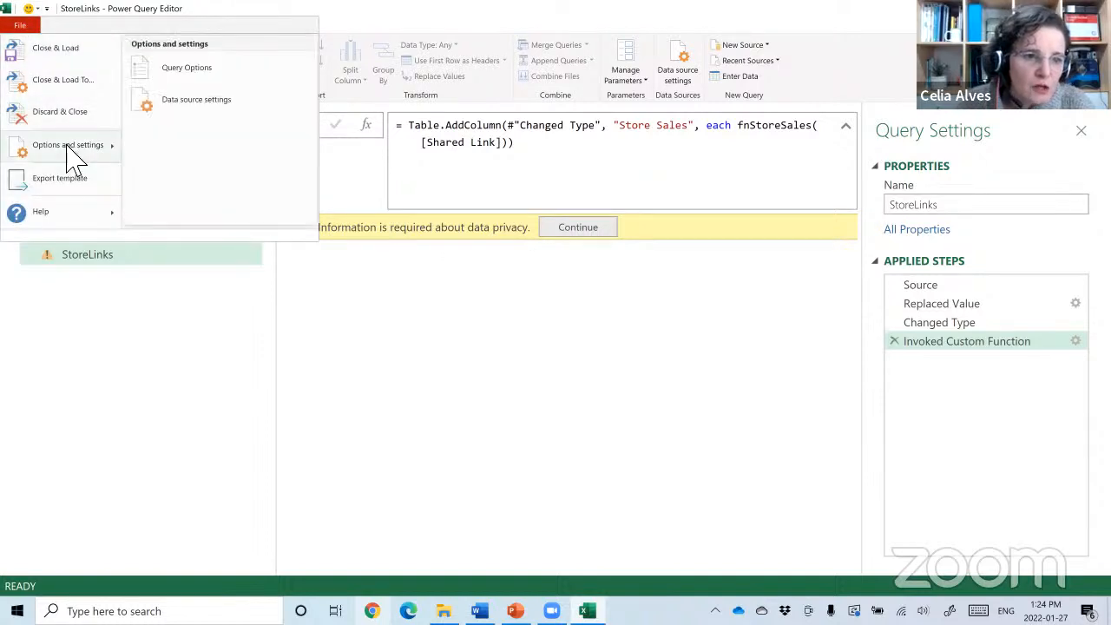
click(188, 69)
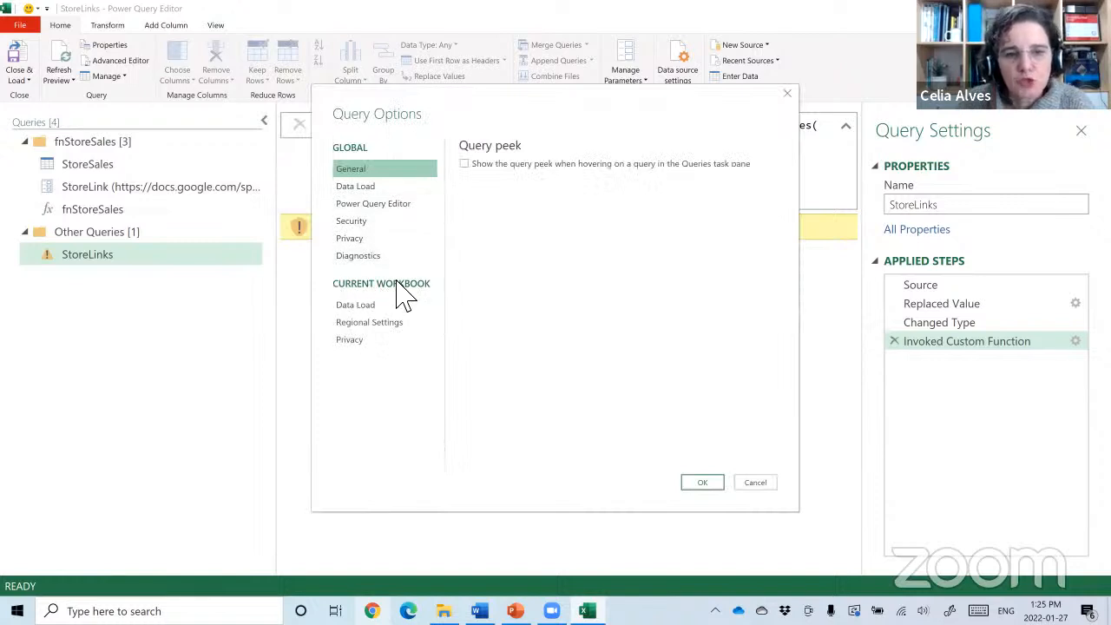
click(364, 341)
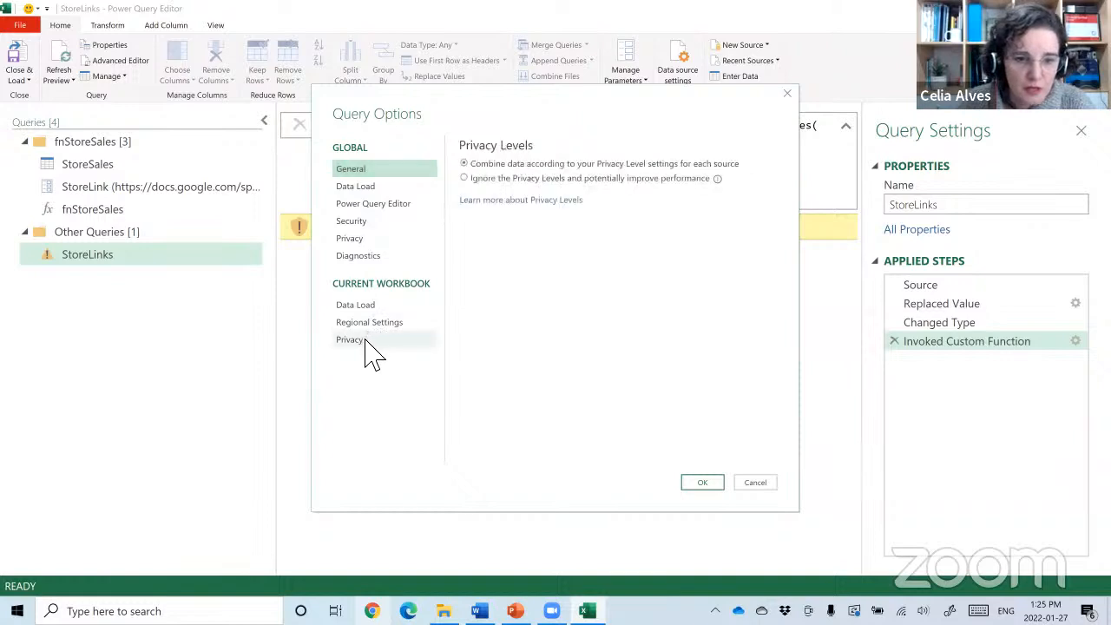
click(468, 180)
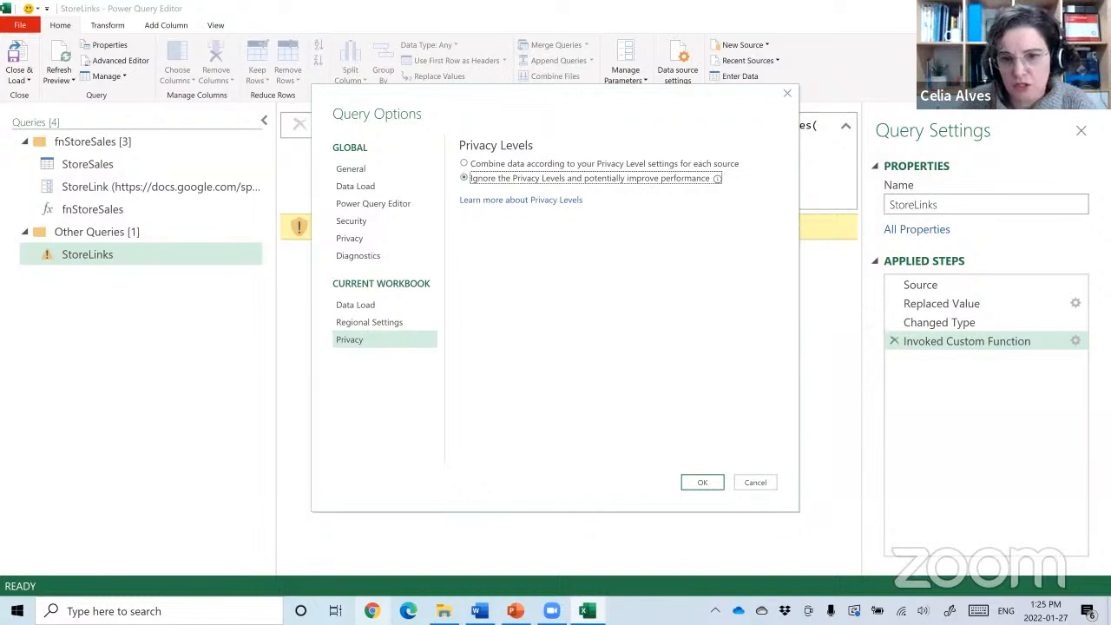
click(701, 483)
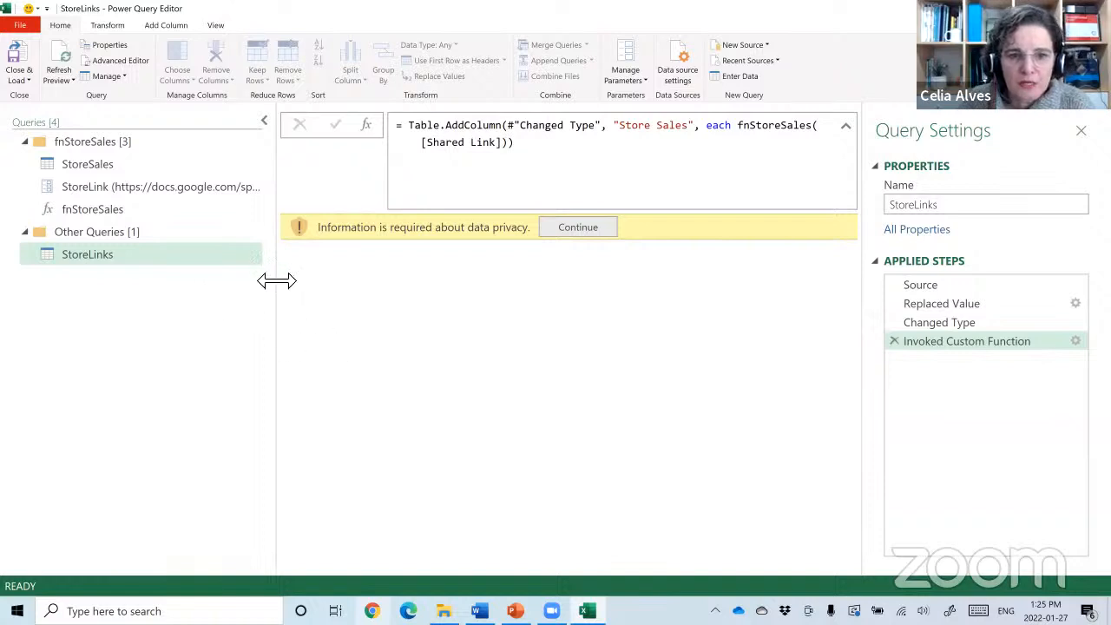
click(59, 61)
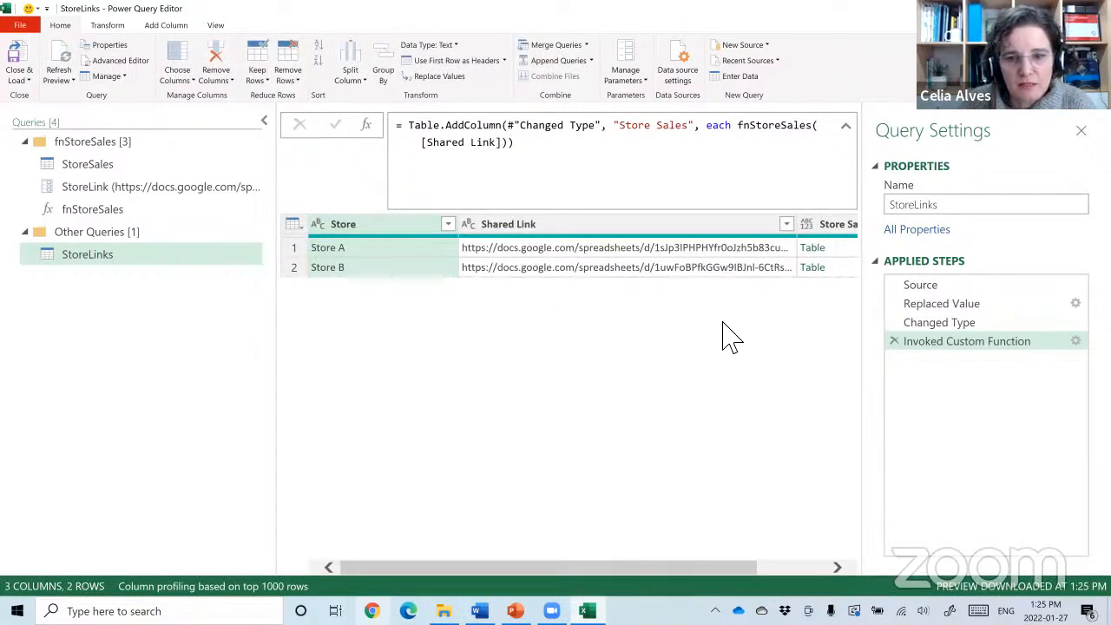
Remove the Shared Link column from the StoreLinks query.
click(263, 120)
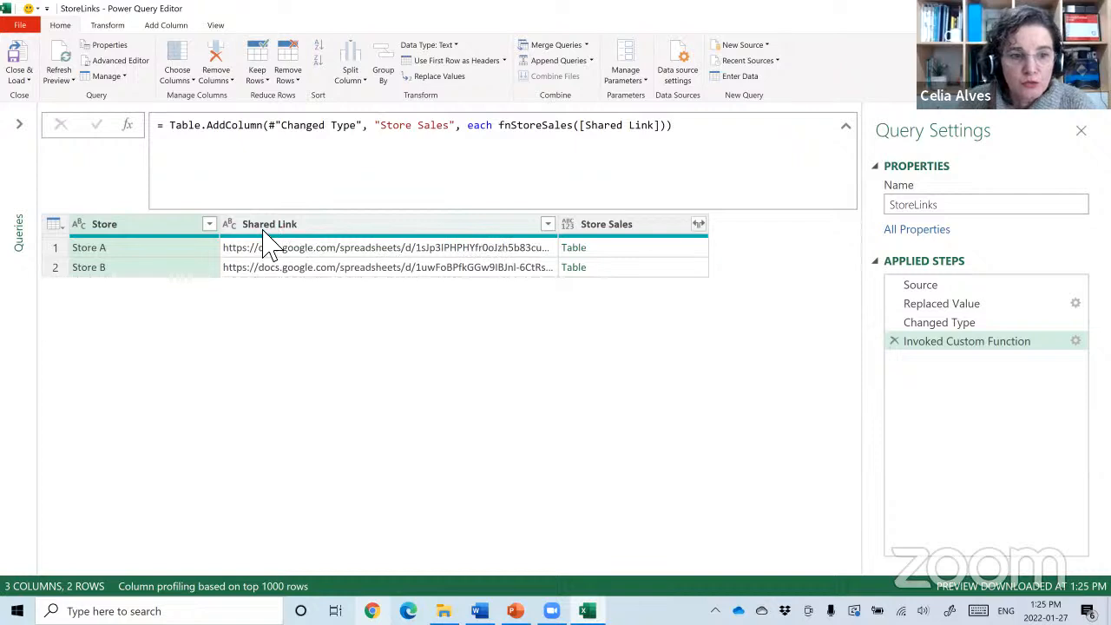
click(316, 227)
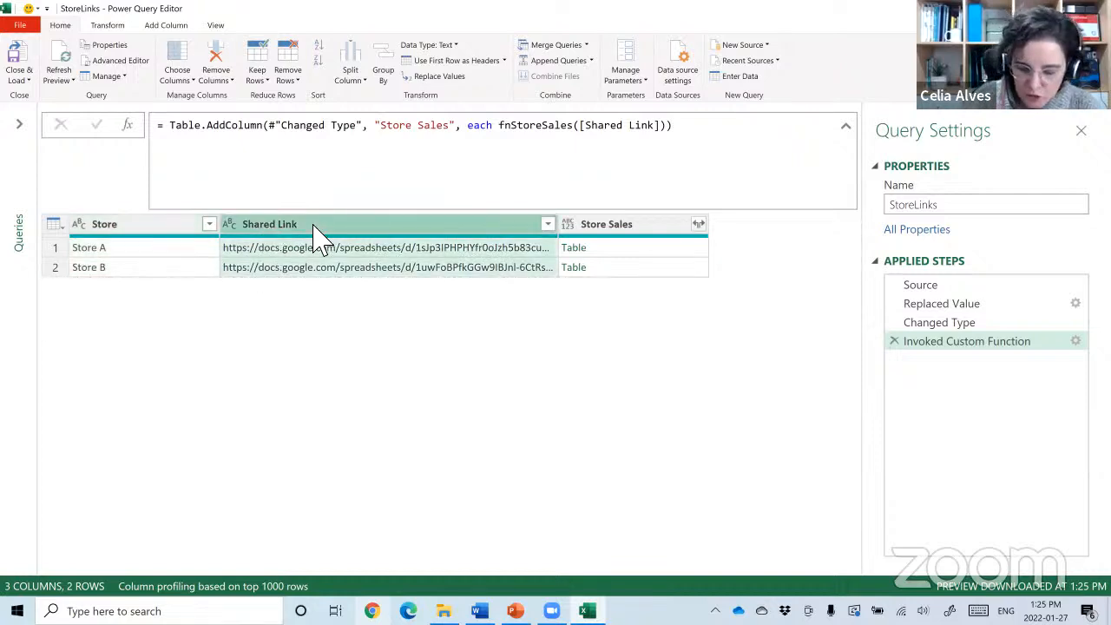
key(Delete)
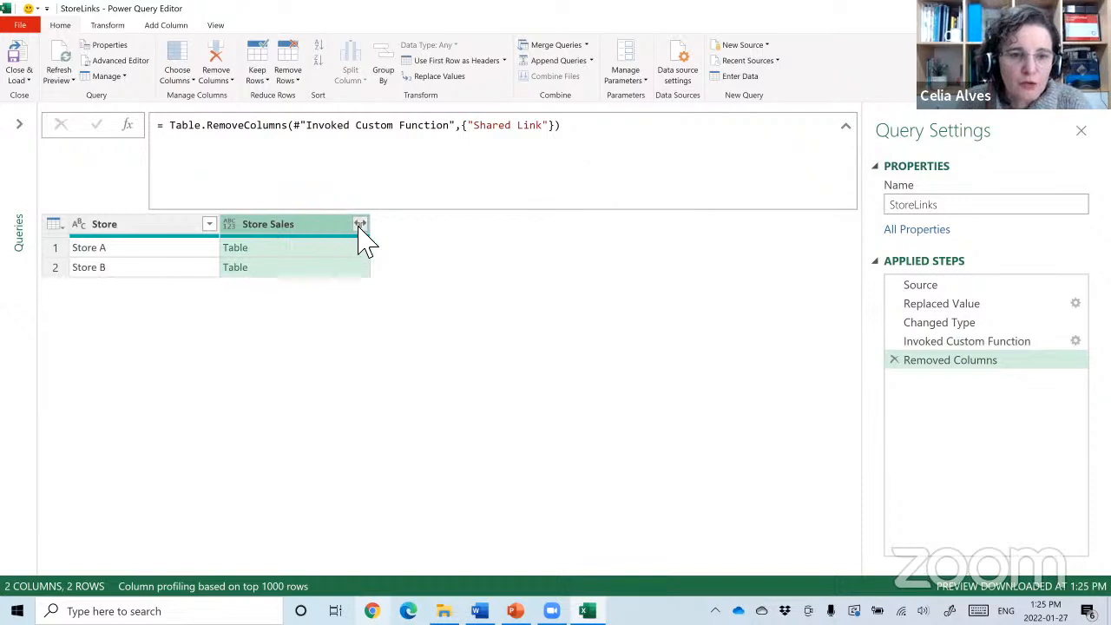
Expand the Store Sales tables into all their columns without the original column name as prefix, and review the combined rows.
click(359, 225)
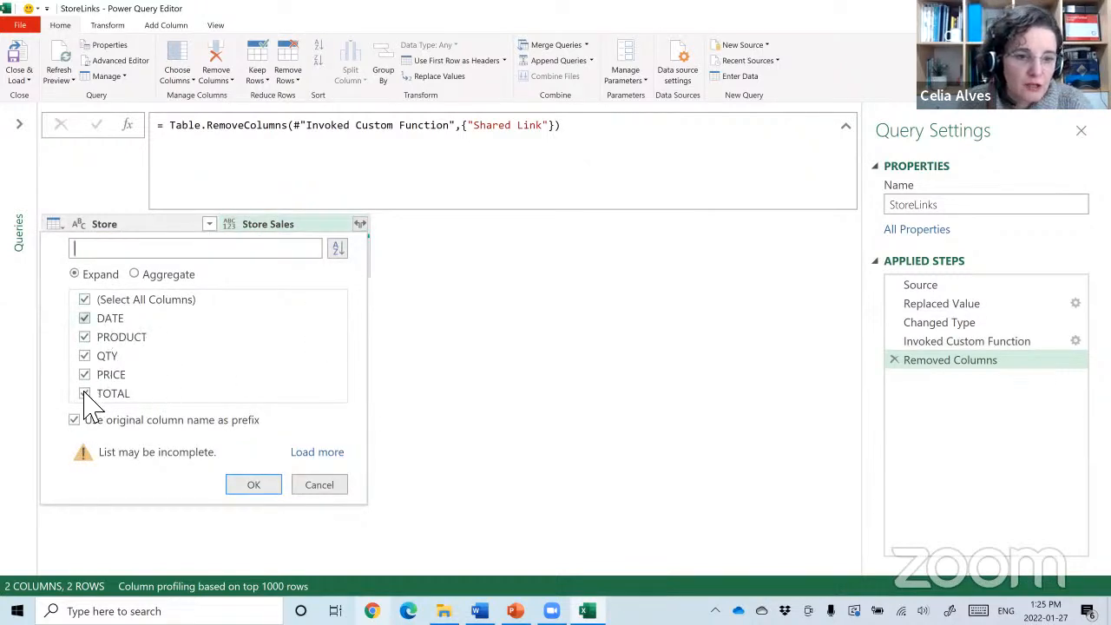
click(75, 420)
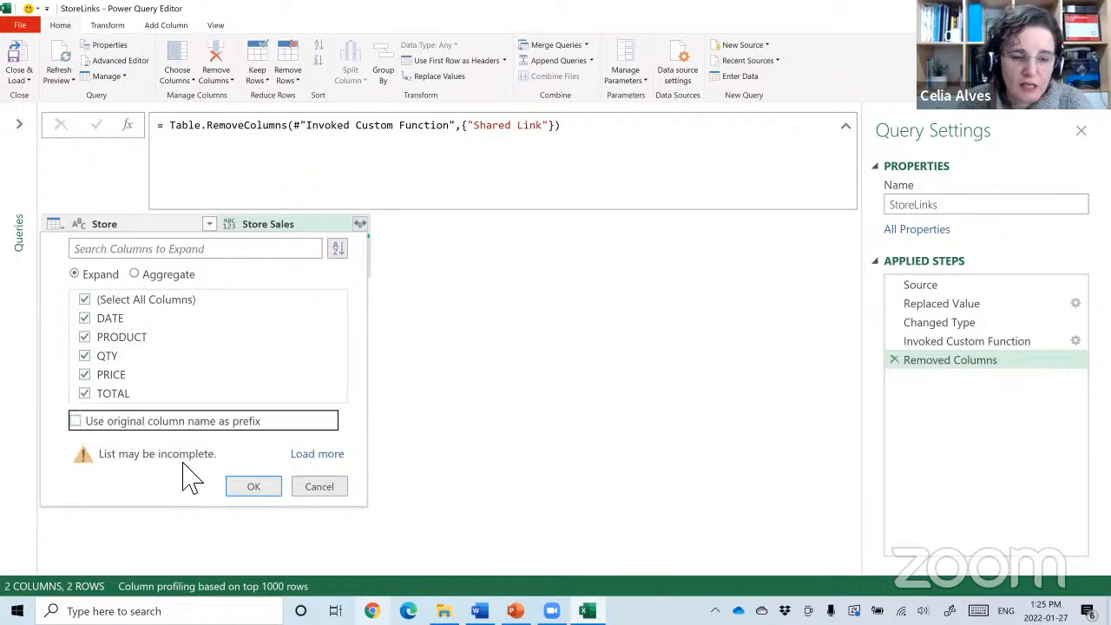
click(248, 487)
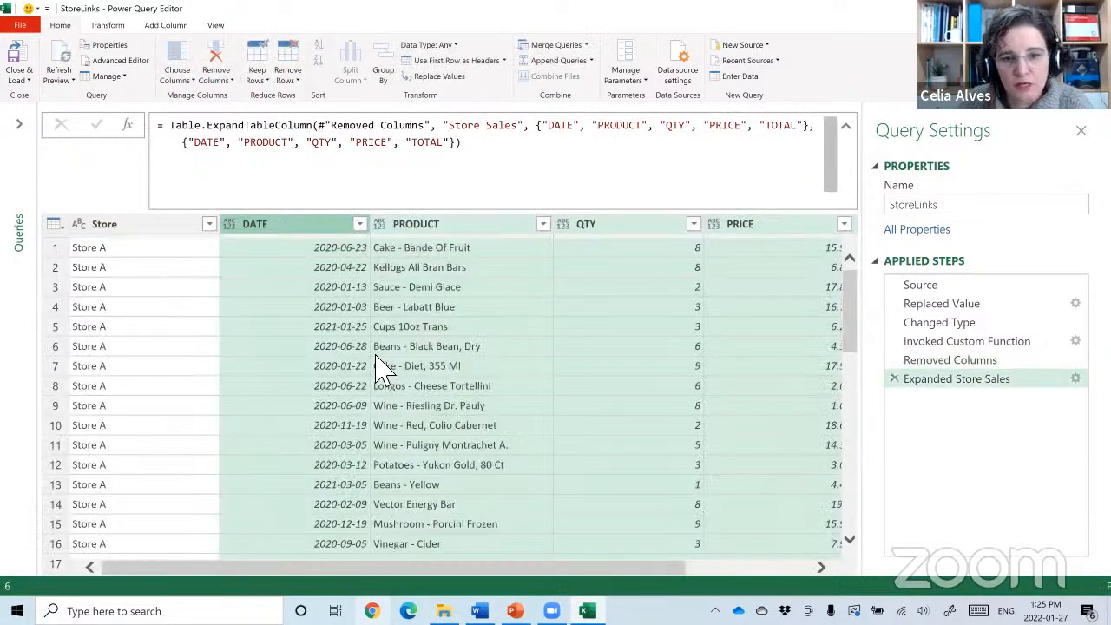
click(122, 248)
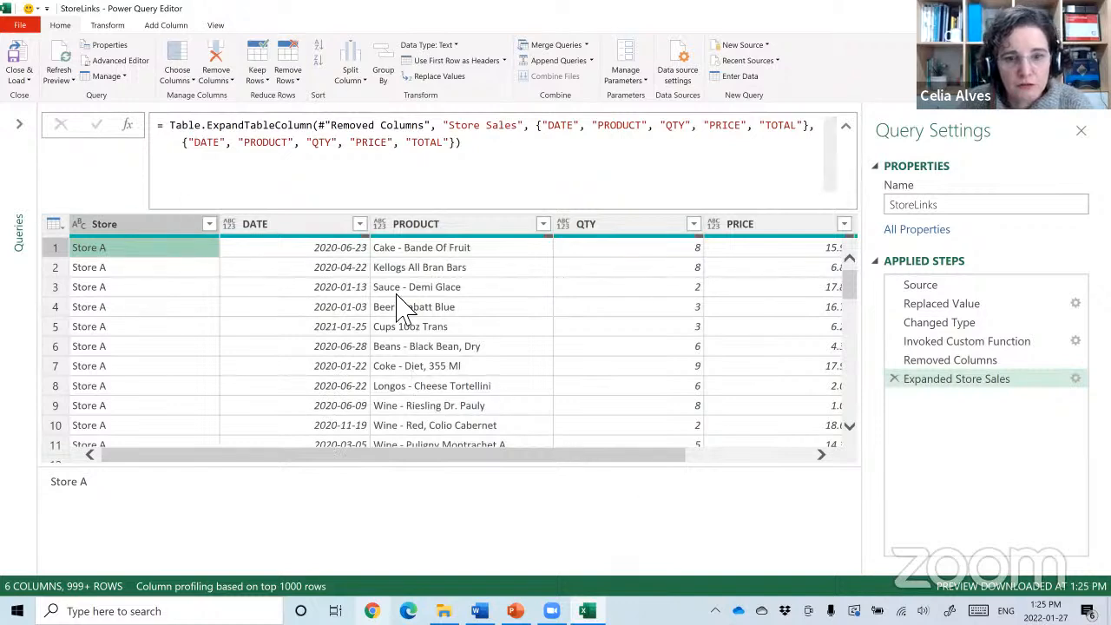
drag(485, 453, 611, 484)
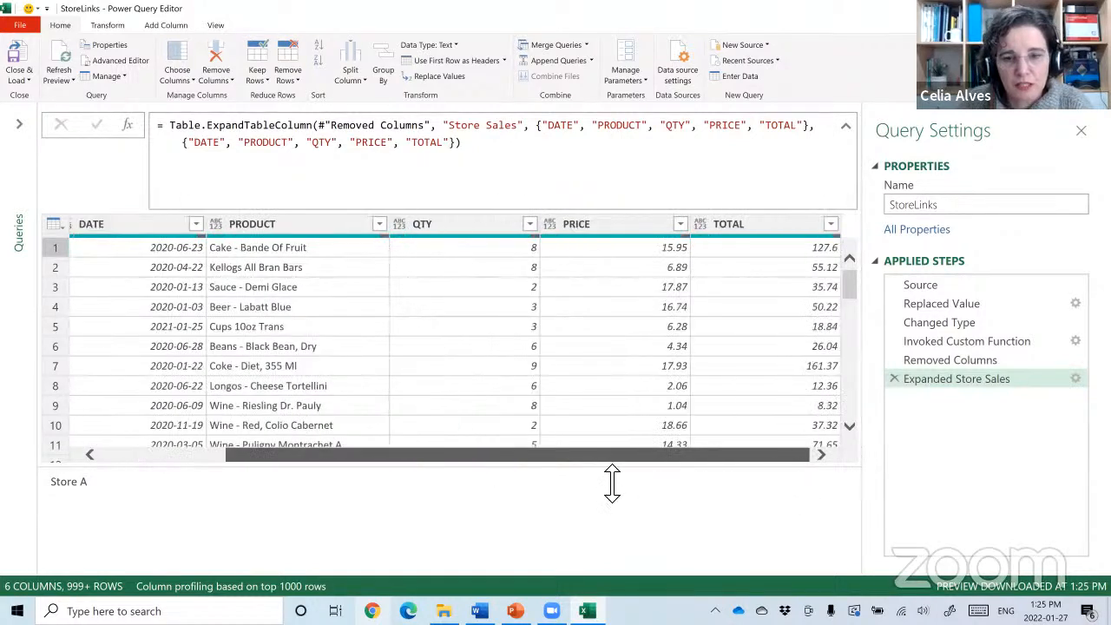
drag(373, 455, 216, 455)
Detect the Store column's data type, and set DATE to Date and PRODUCT to Text.
click(144, 225)
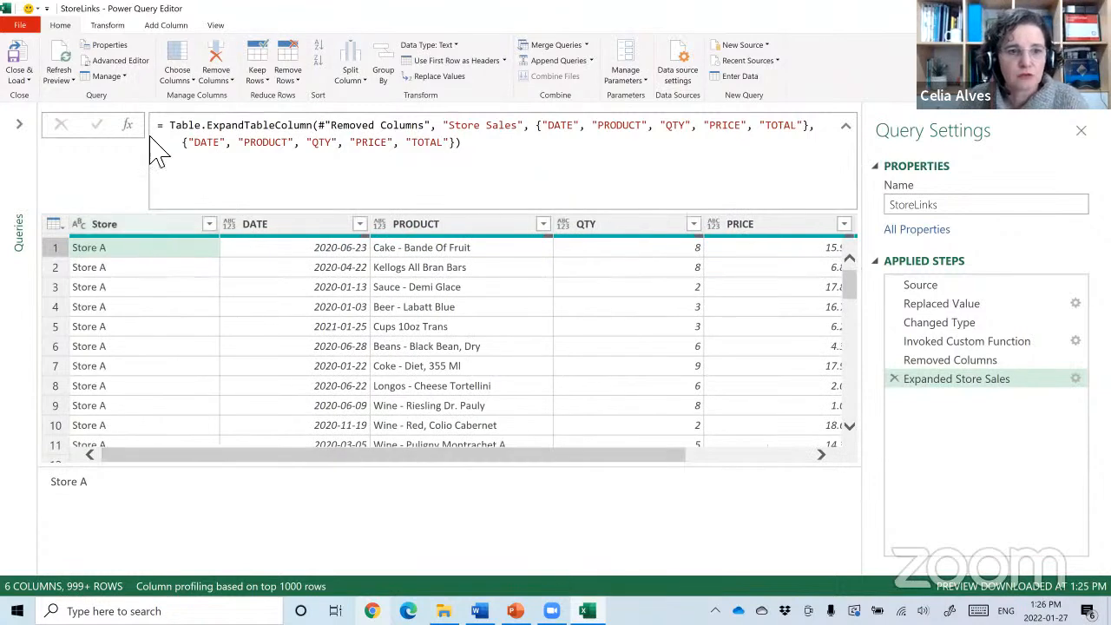
click(109, 26)
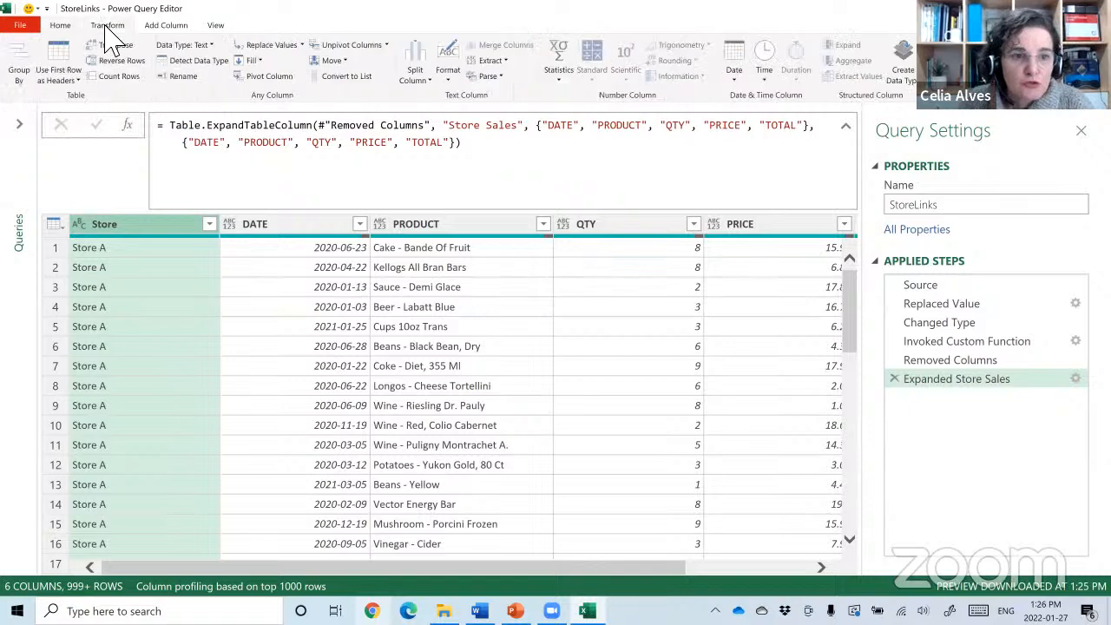
click(201, 62)
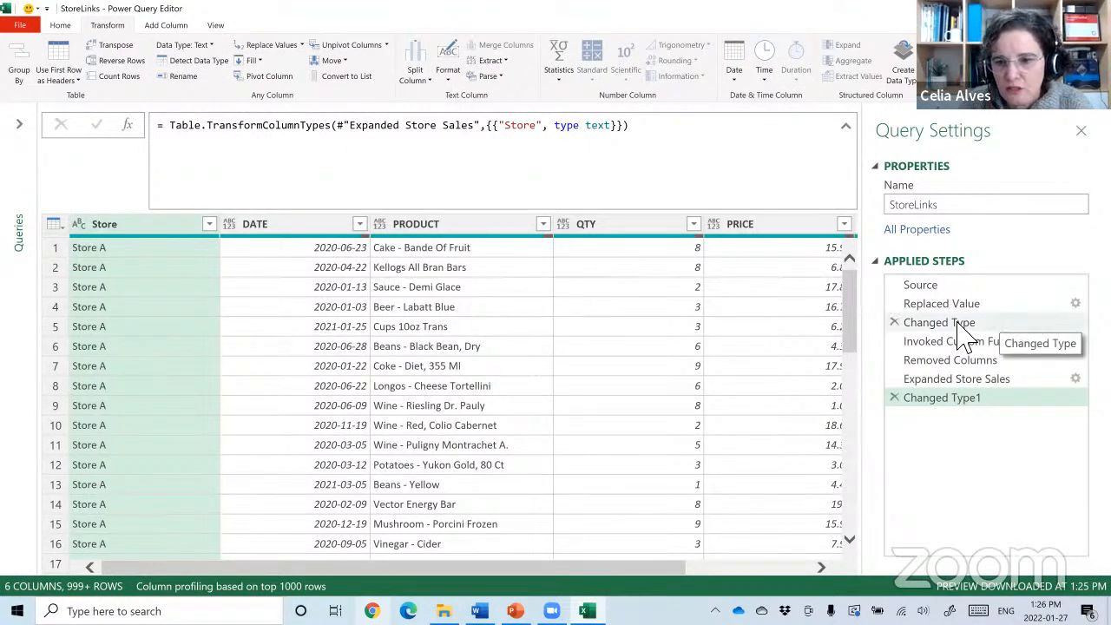
click(231, 225)
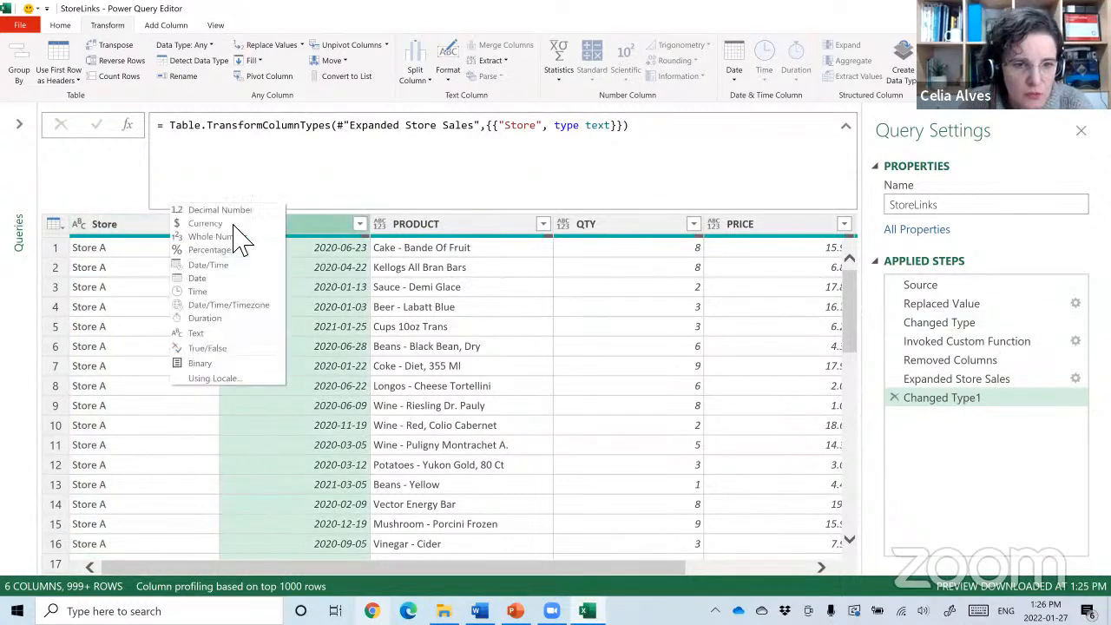
click(227, 278)
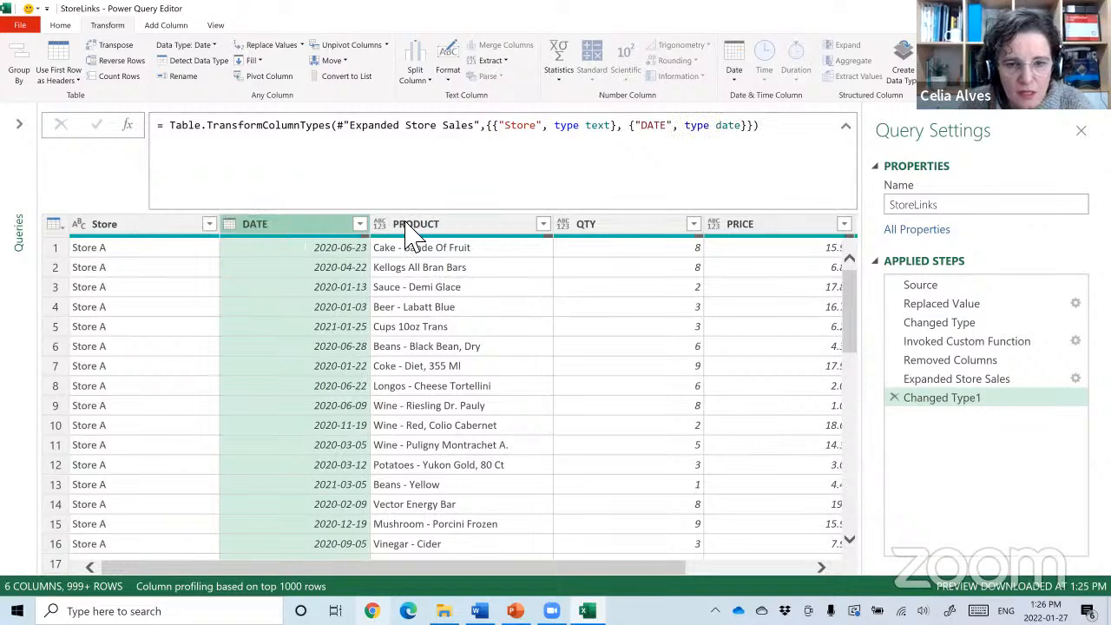
click(379, 224)
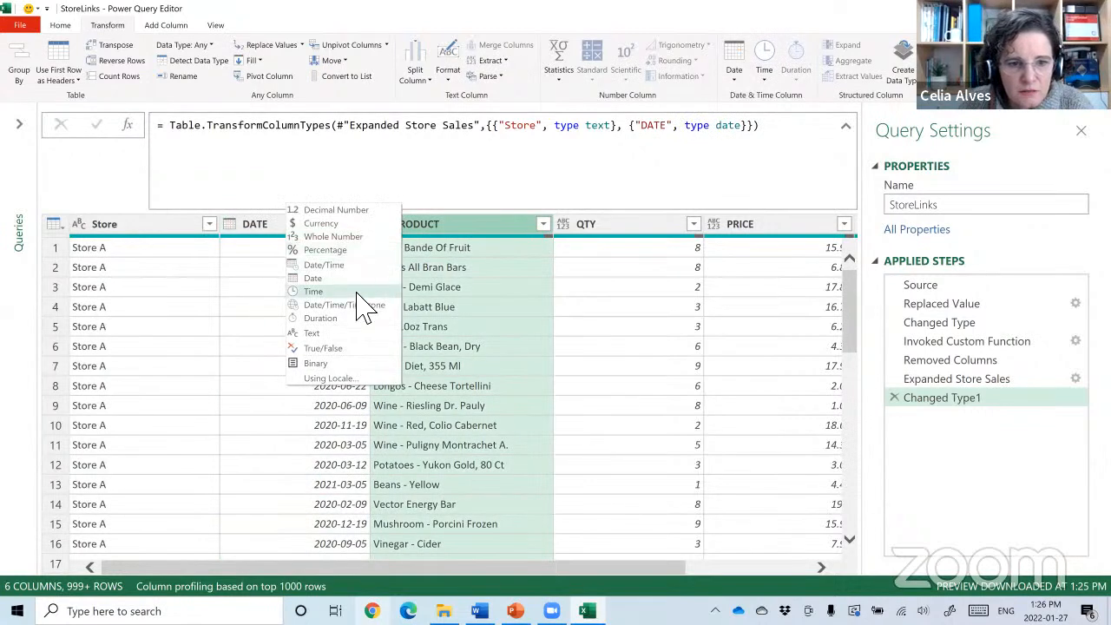
click(358, 333)
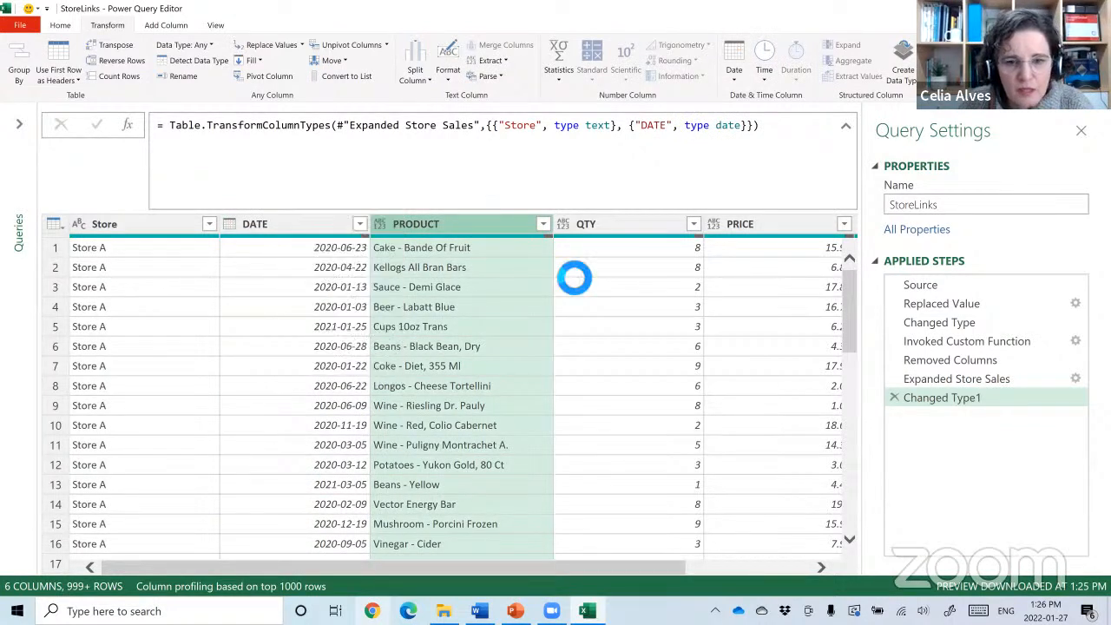
Set the QTY column to Whole Number and the PRICE and TOTAL columns to Currency.
click(563, 227)
click(681, 231)
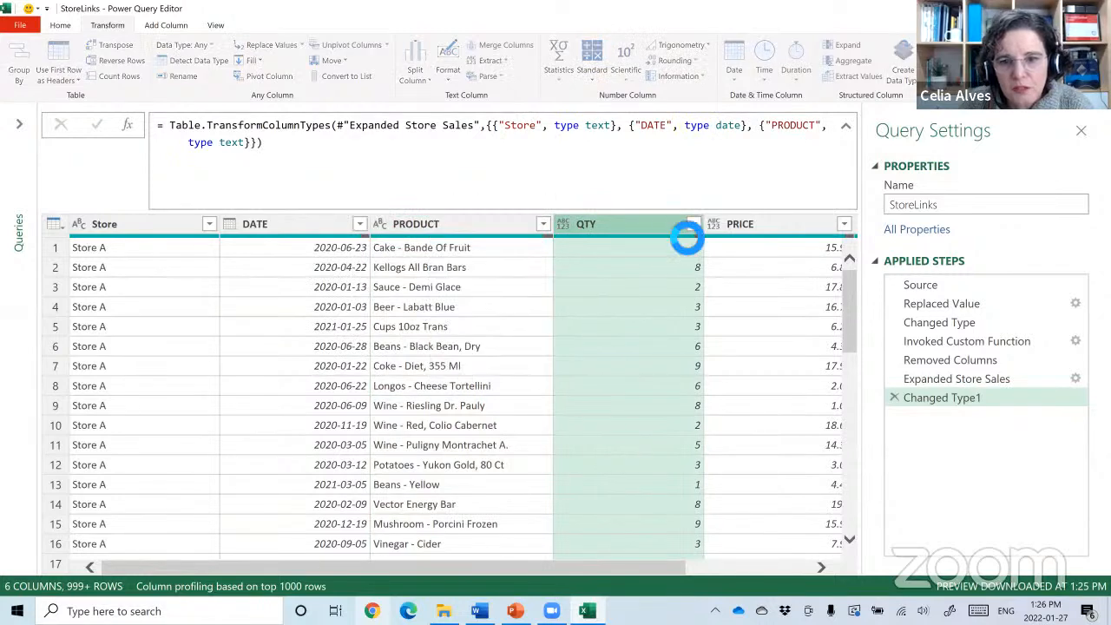
click(713, 227)
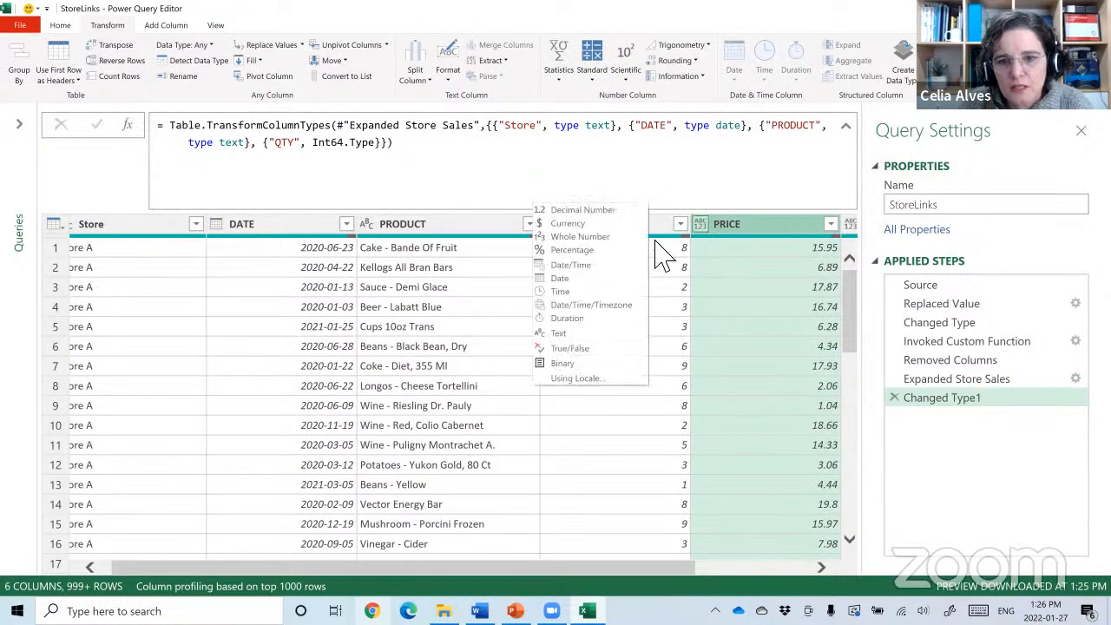
click(599, 223)
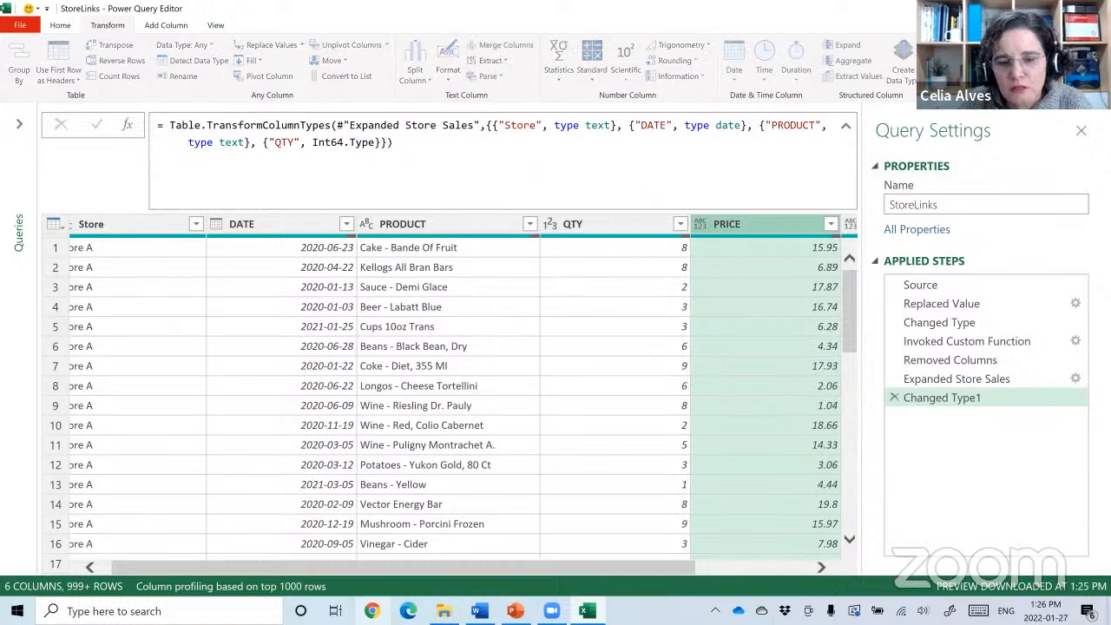
drag(681, 562, 801, 565)
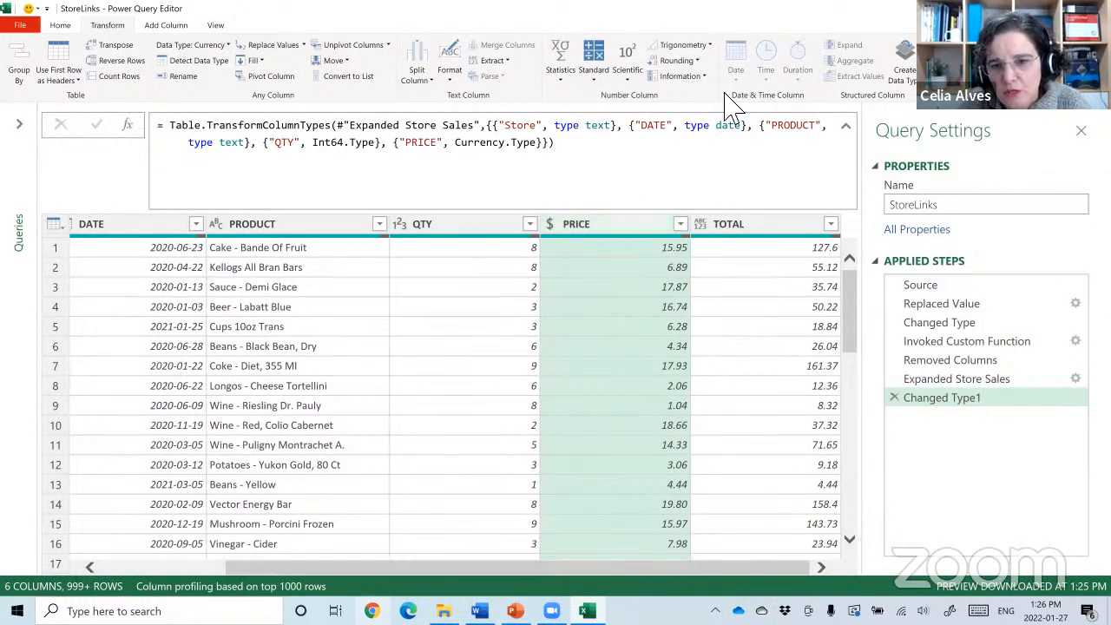
click(700, 224)
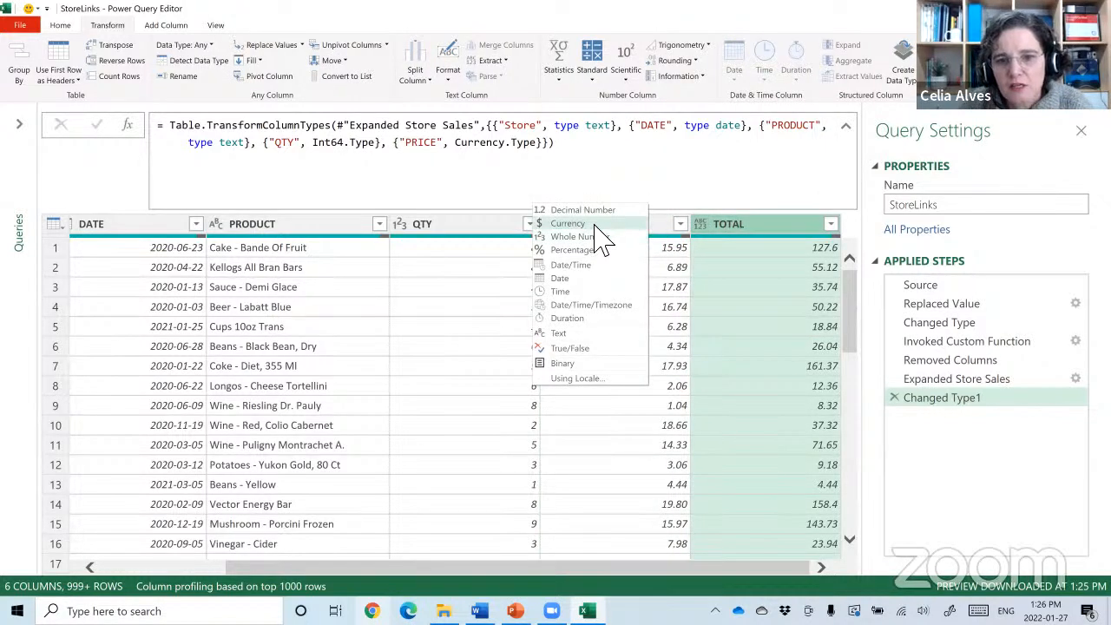
click(569, 224)
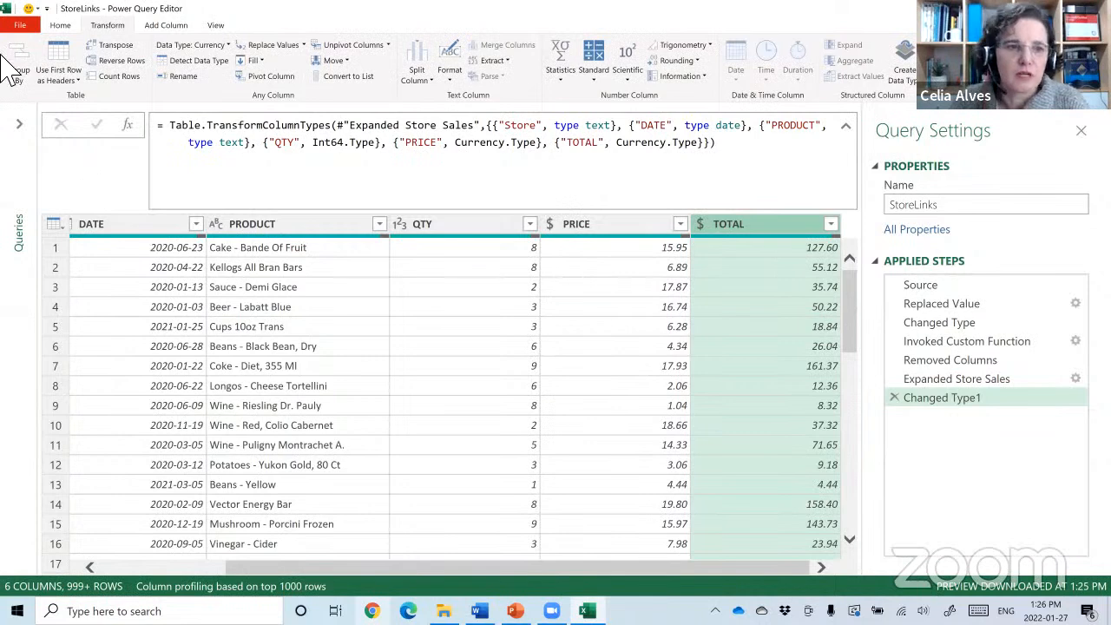
Close the query editor and load the queries as connections only.
click(61, 26)
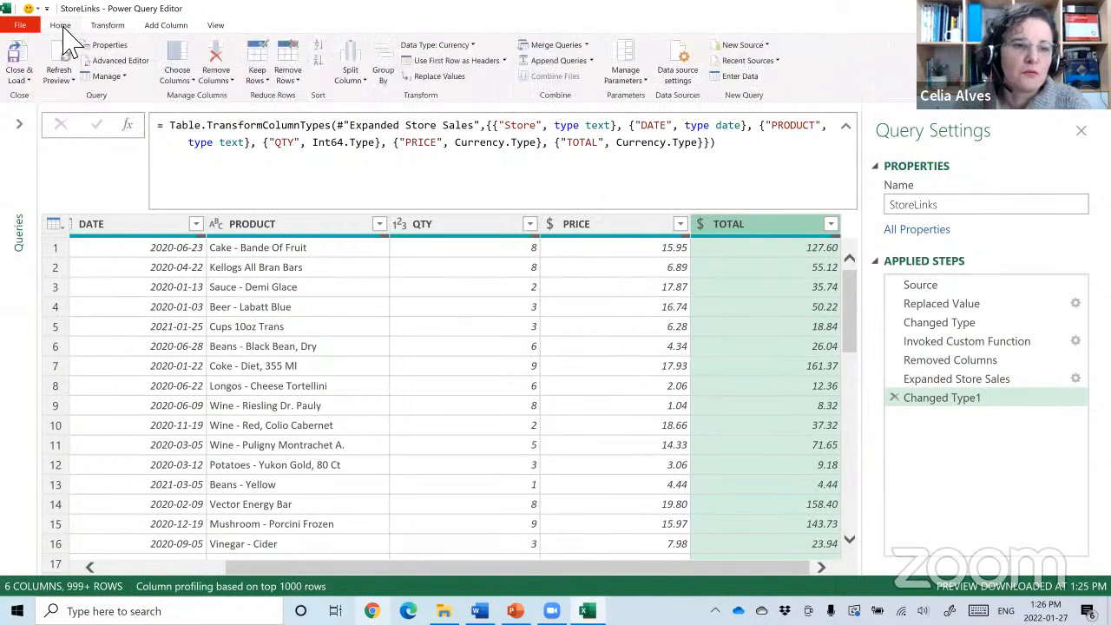
click(29, 78)
click(30, 113)
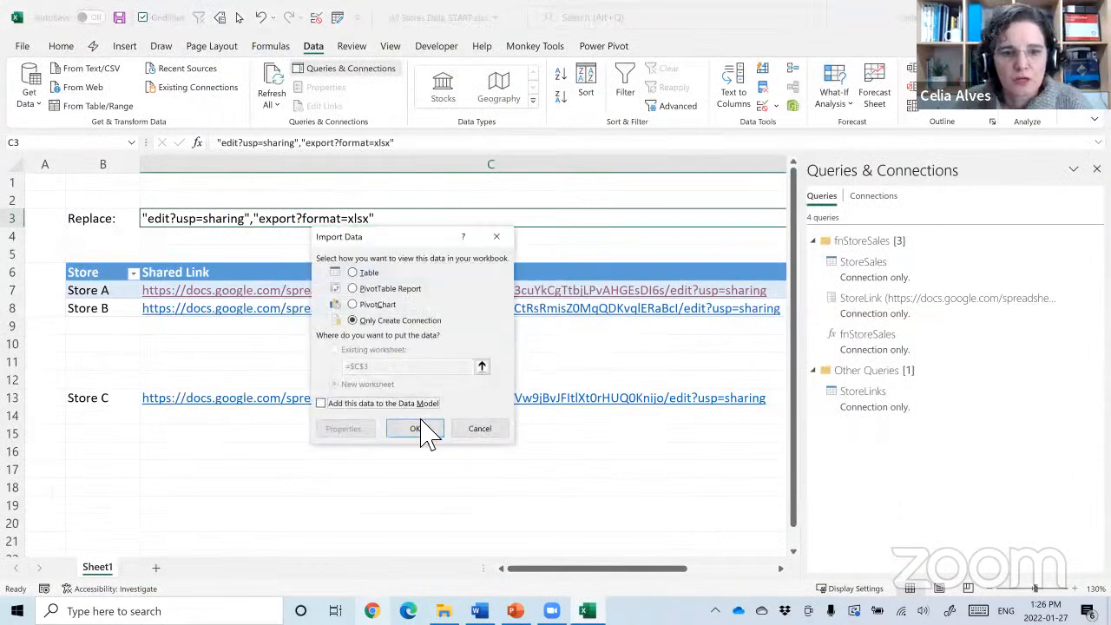
click(417, 431)
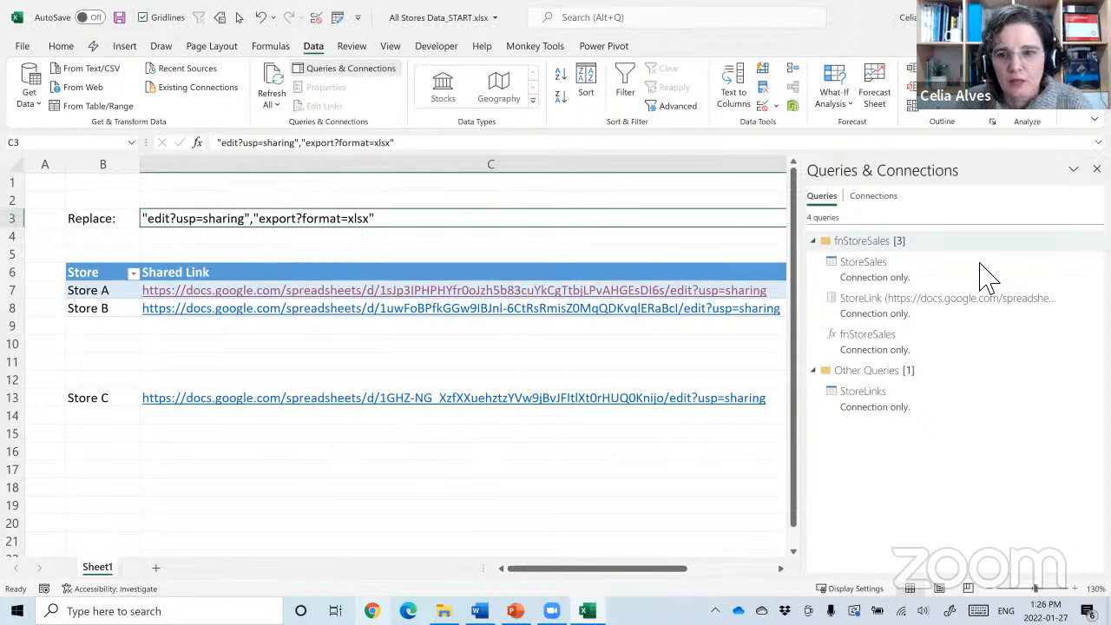
Load the StoreLinks query as a table in the existing worksheet, starting at cell E2 of Sheet1.
click(663, 569)
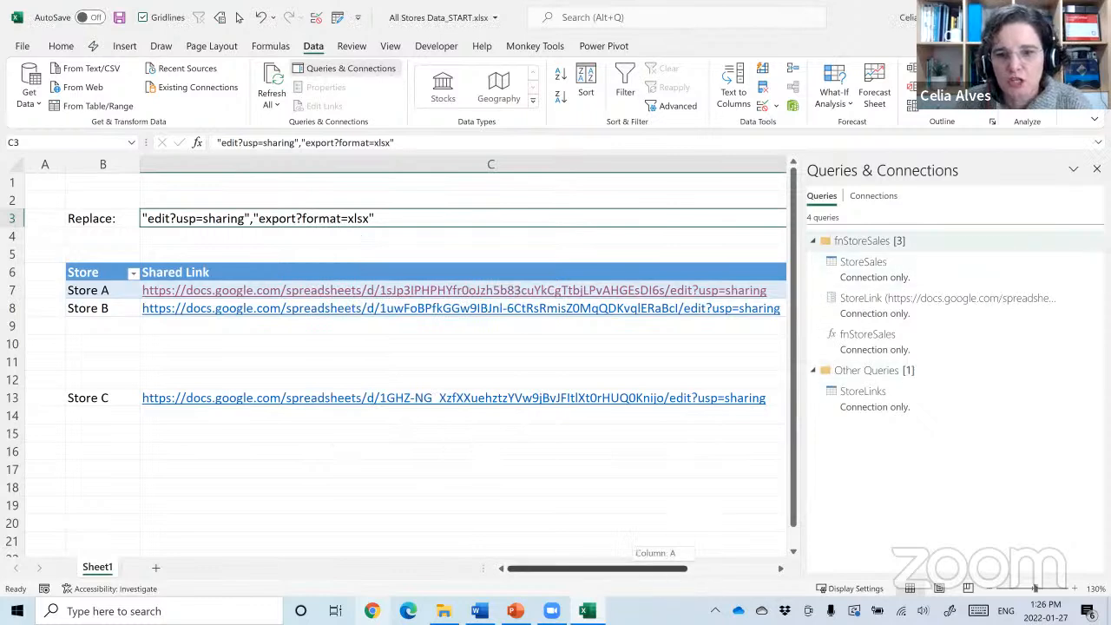
drag(663, 569, 746, 569)
click(892, 420)
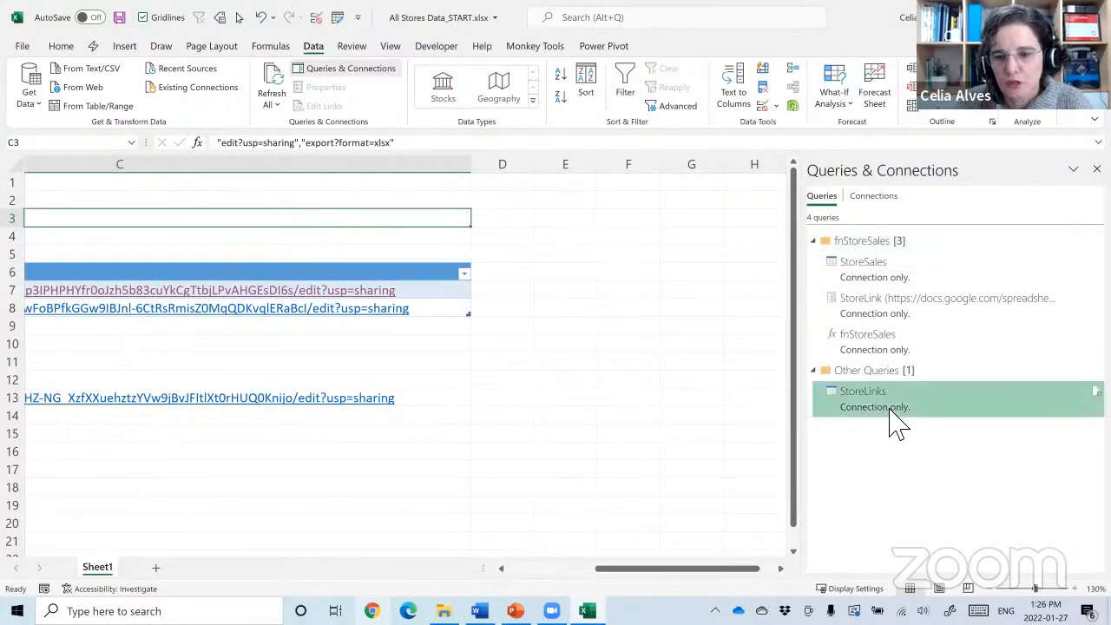
right_click(894, 421)
click(919, 452)
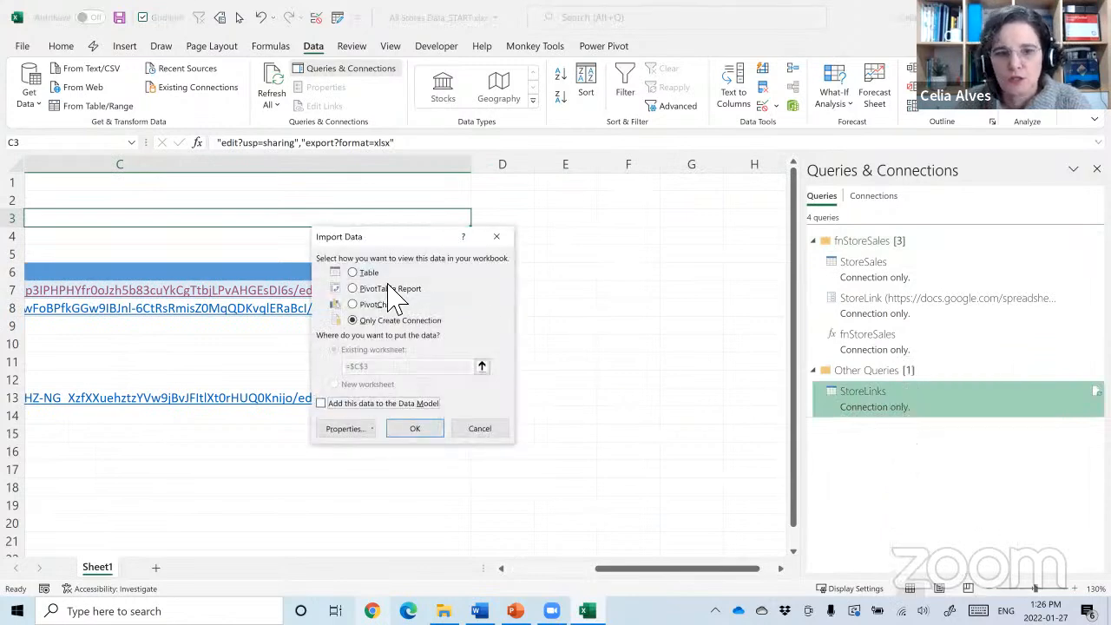
click(356, 273)
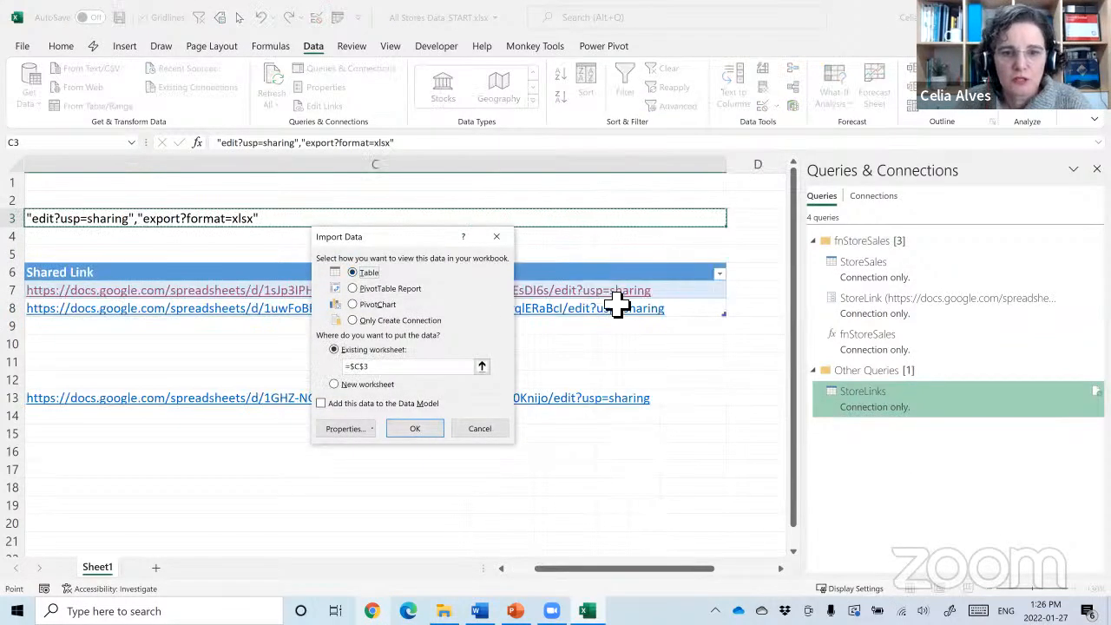
click(778, 569)
drag(675, 569, 649, 585)
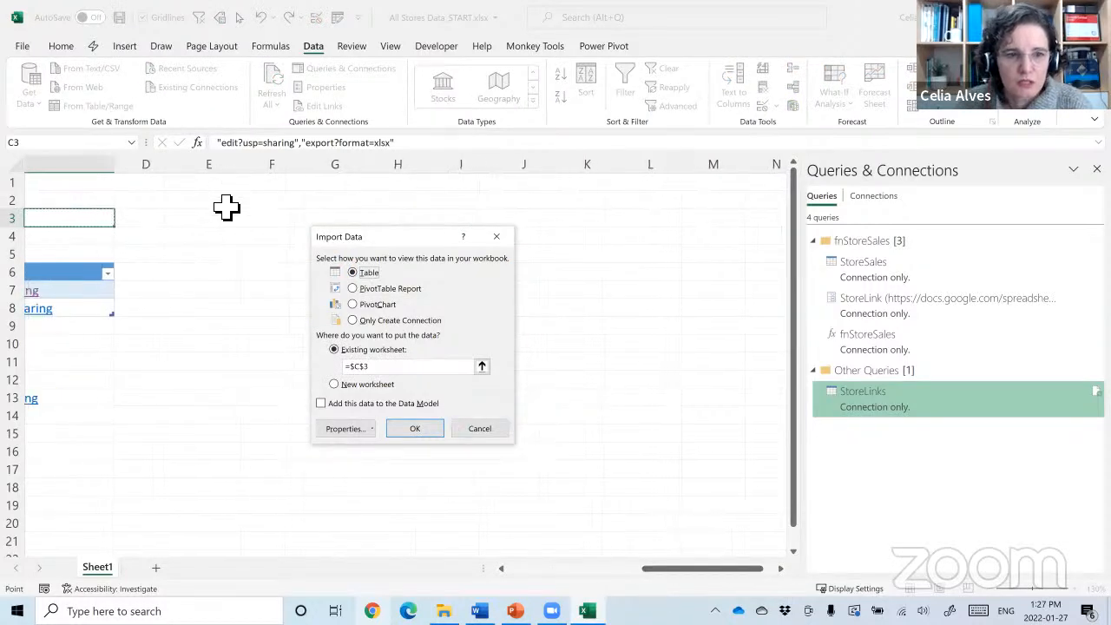
click(226, 204)
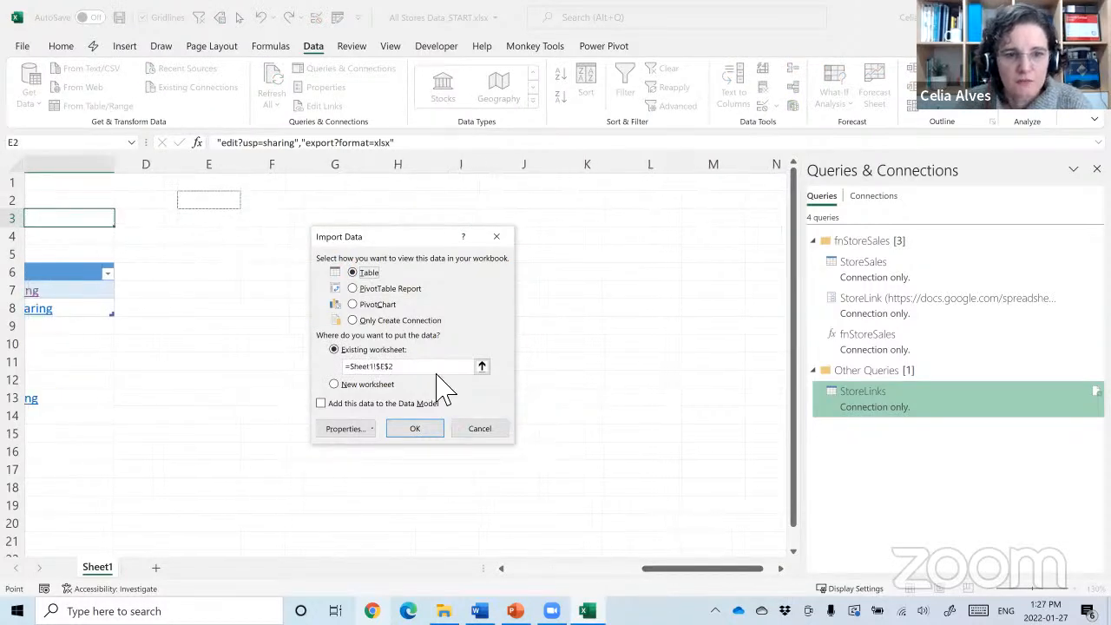
click(416, 431)
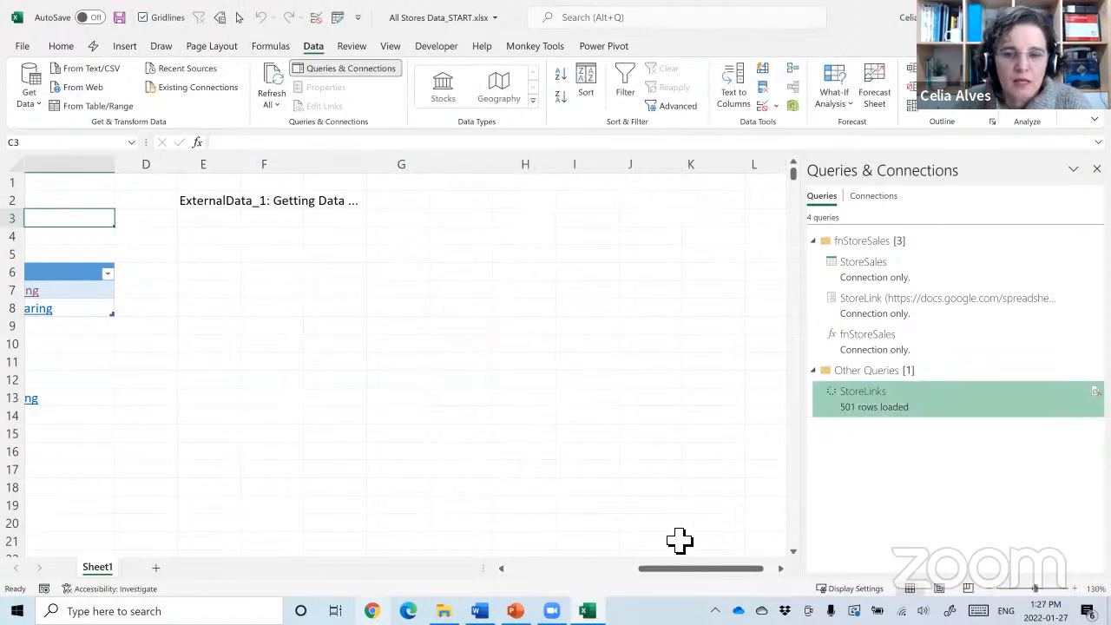
Check which stores the loaded table's Store filter lists, leave it unfiltered, and return to the store links table.
mouse_move(729, 572)
mouse_down()
mouse_move(628, 578)
mouse_move(729, 580)
mouse_up()
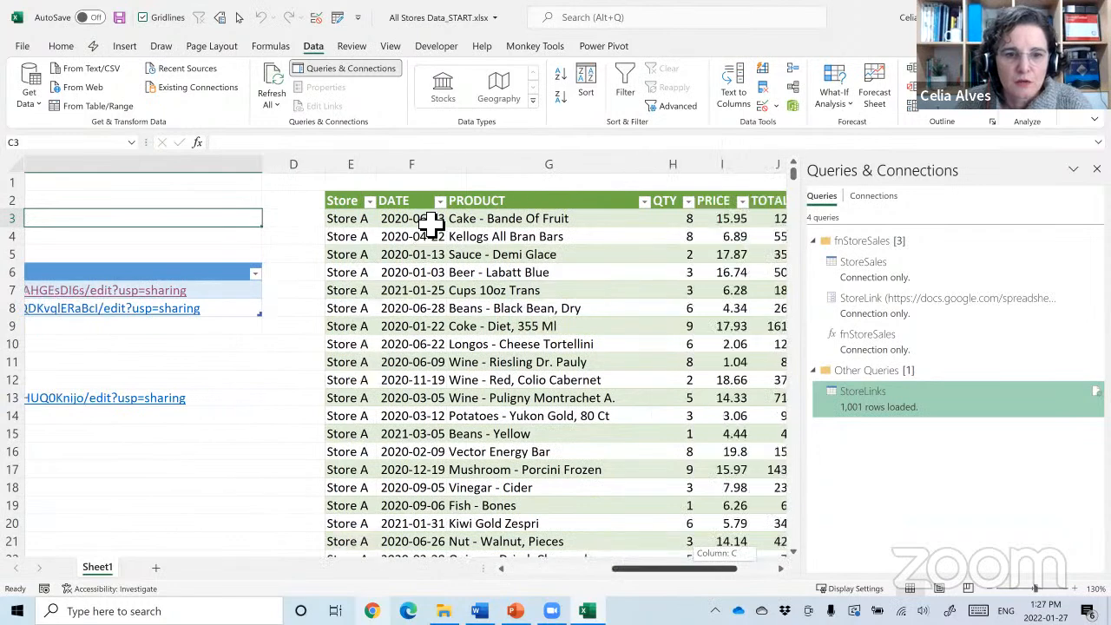
click(369, 201)
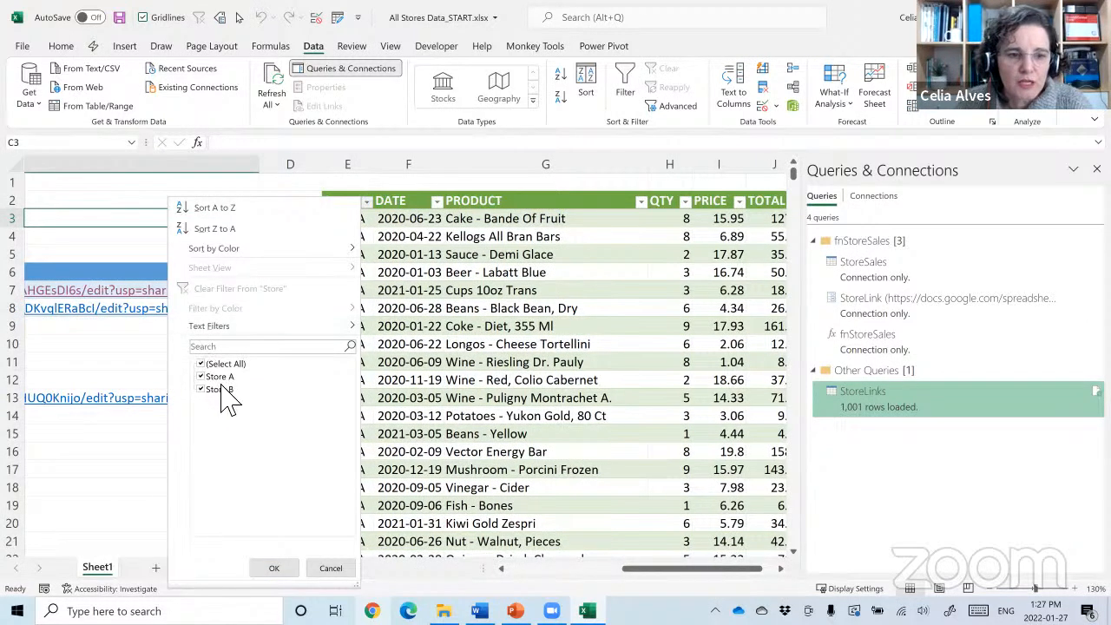
click(330, 568)
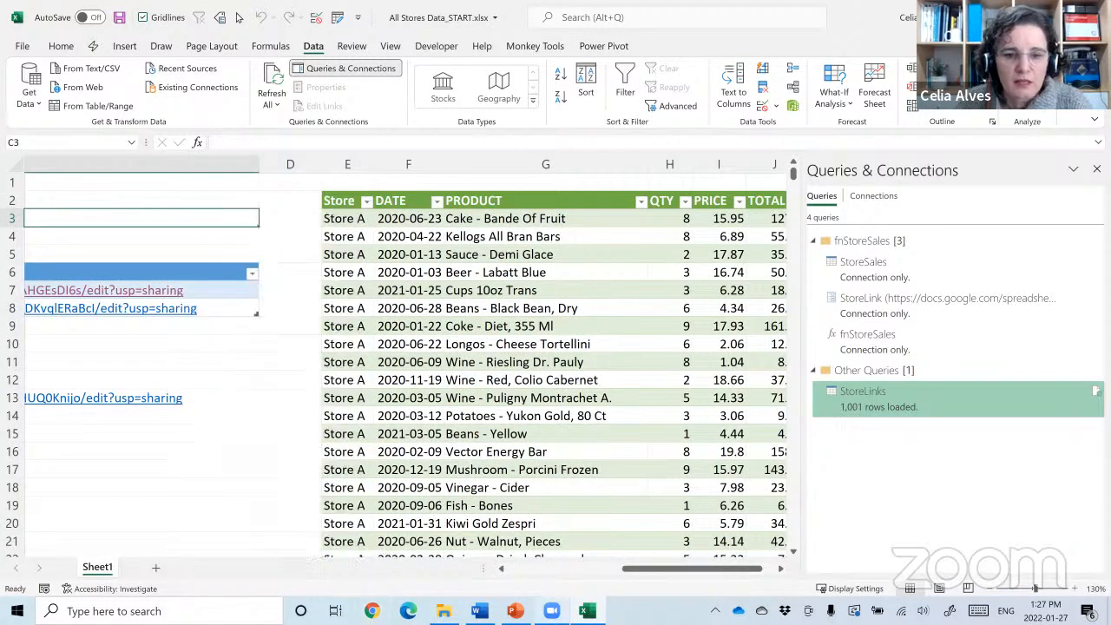
drag(642, 570, 521, 583)
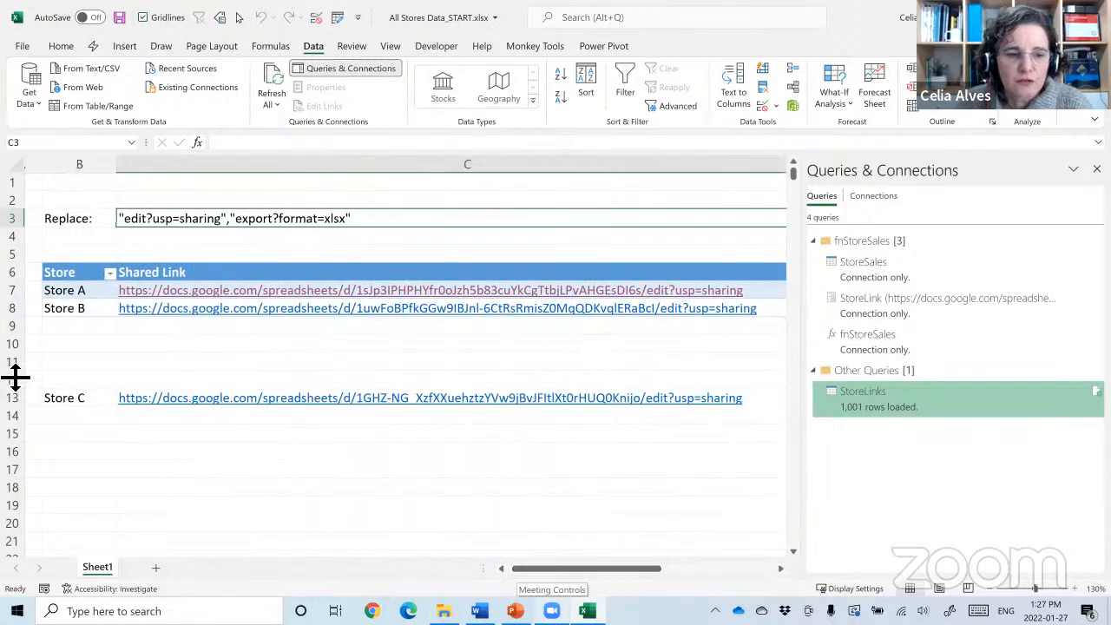
Move the Store C name and shared link to row 9, directly below Store B, to extend the store links table.
click(82, 404)
shift+click(156, 408)
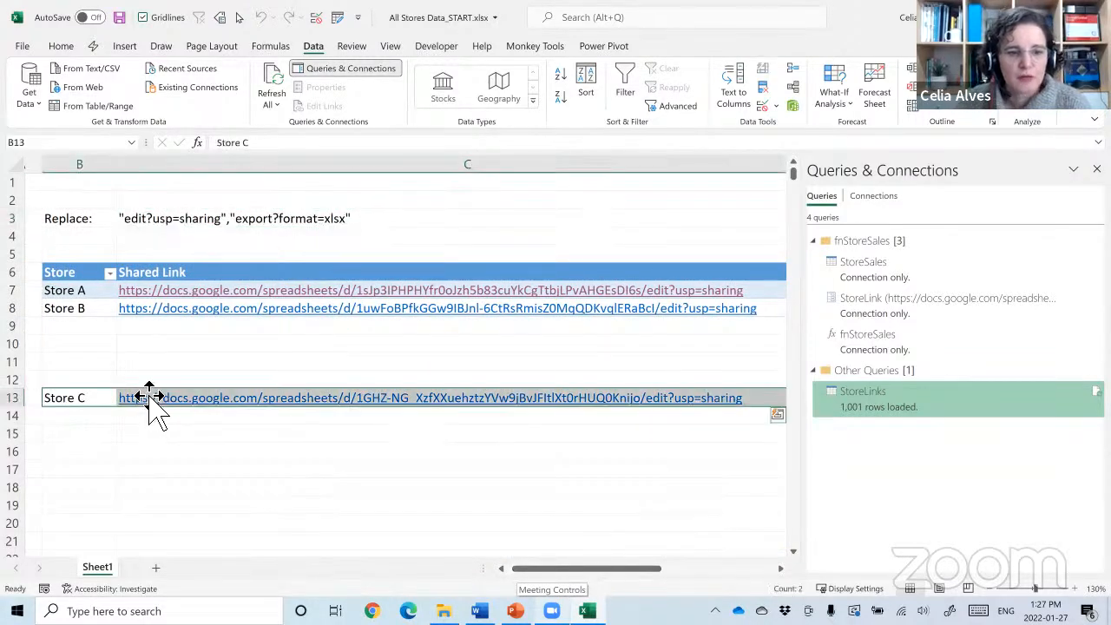
drag(144, 389, 139, 328)
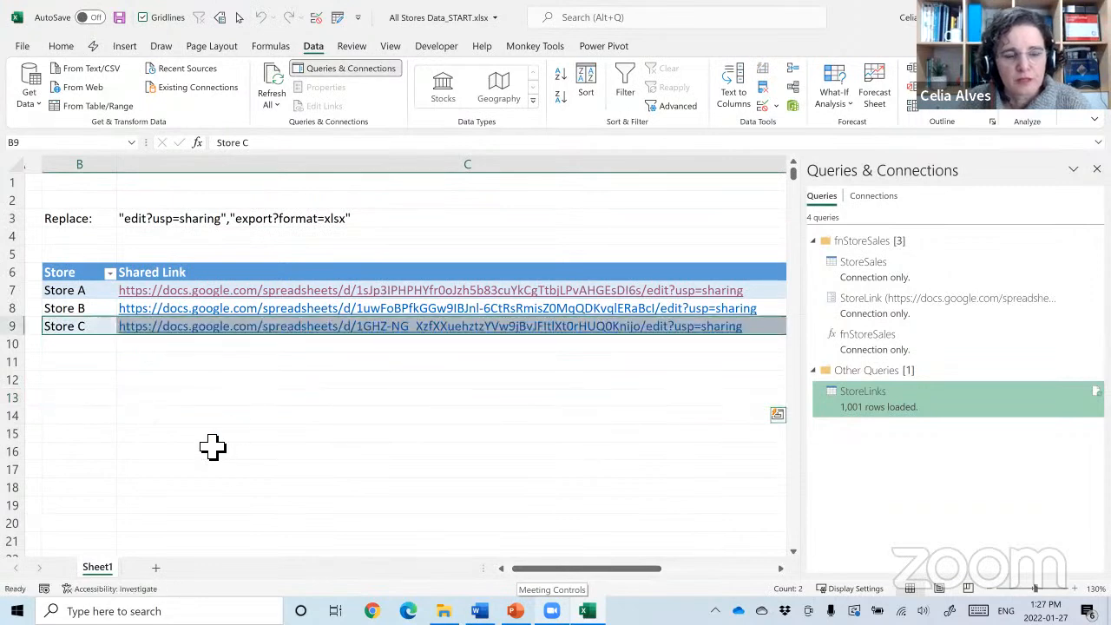
click(214, 433)
Refresh all queries to update the combined sales table, and close the queries and connections list.
drag(521, 569, 707, 488)
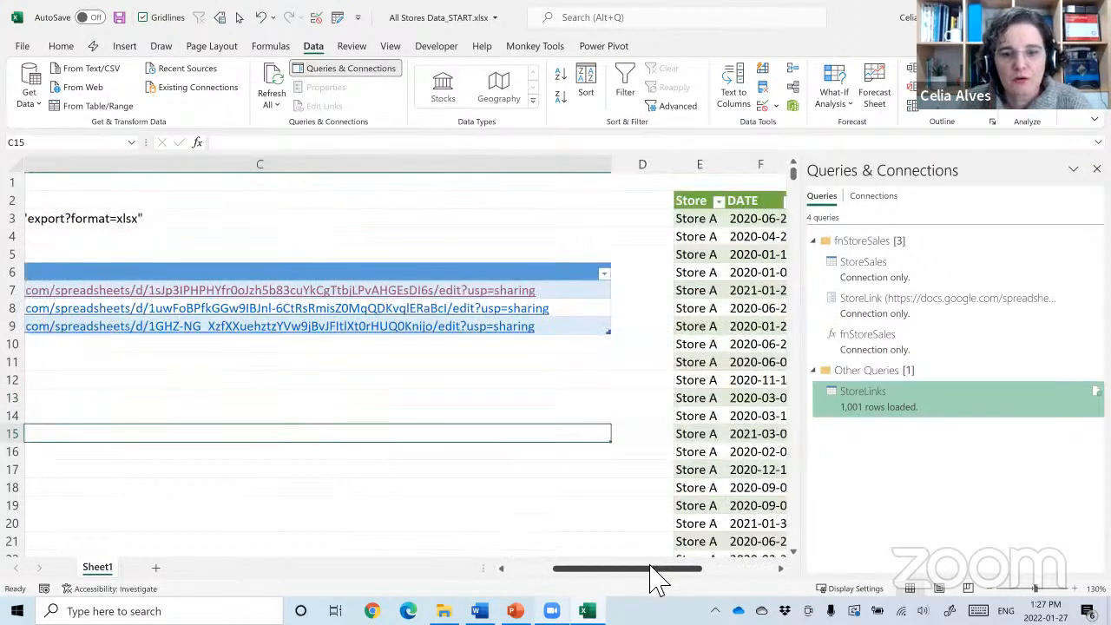
drag(651, 569, 722, 570)
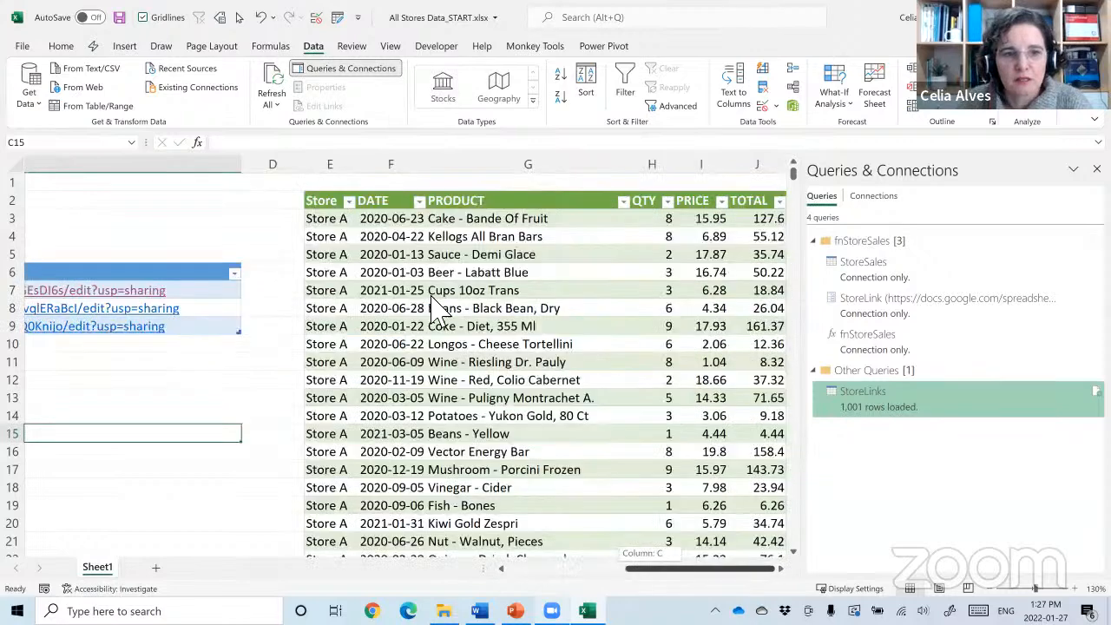
click(270, 91)
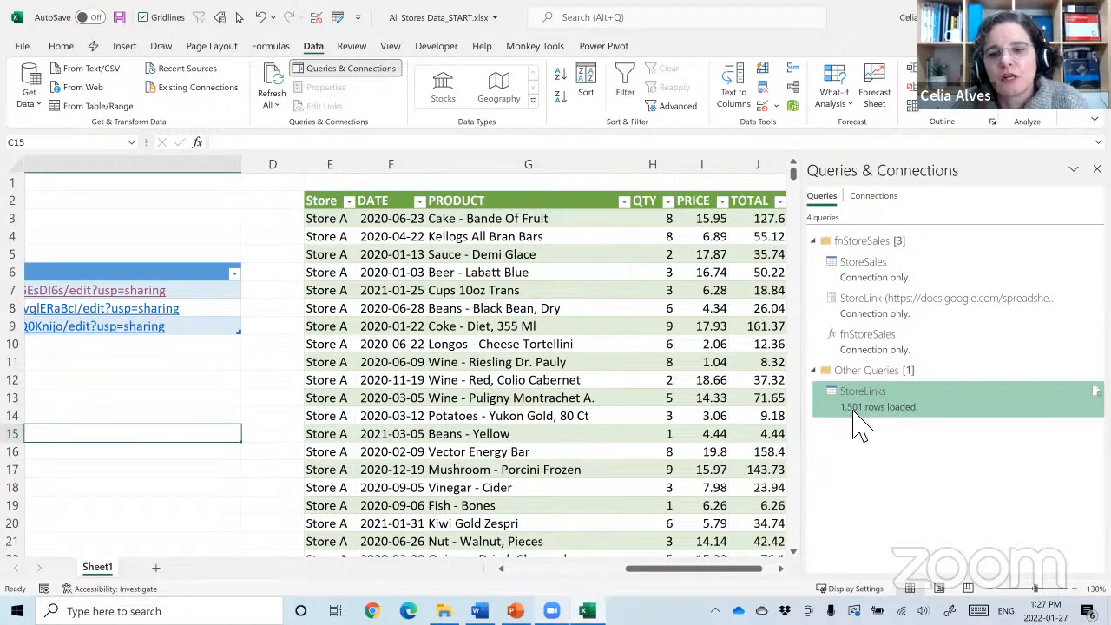
click(1096, 170)
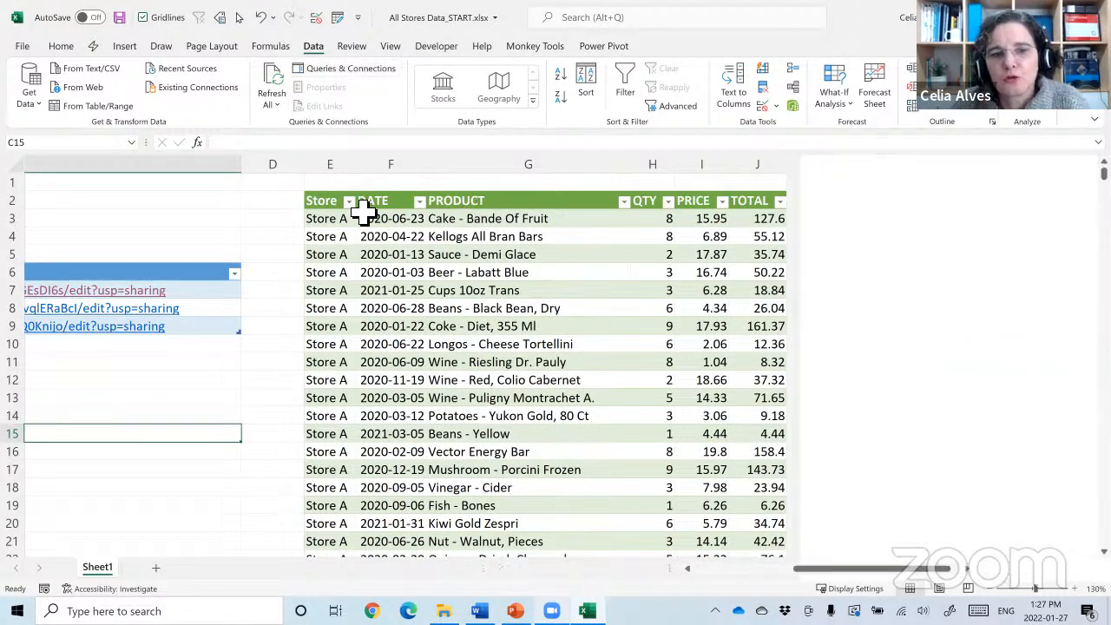
Check the stores listed in the refreshed sales table's Store filter without filtering, and return to the store links table.
click(348, 202)
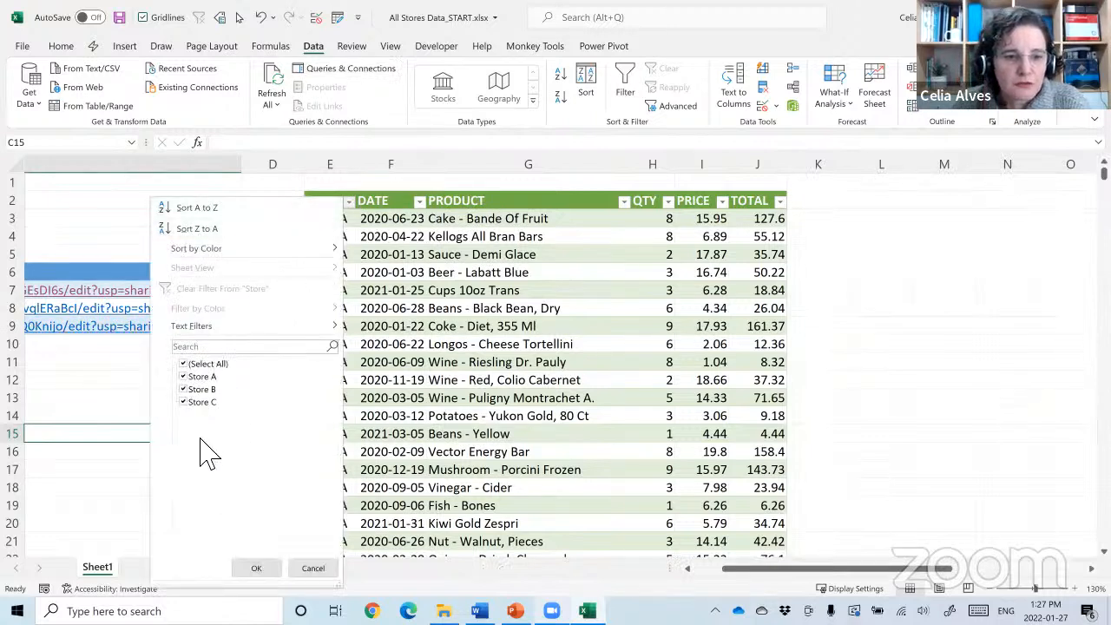
click(89, 470)
drag(346, 169, 526, 216)
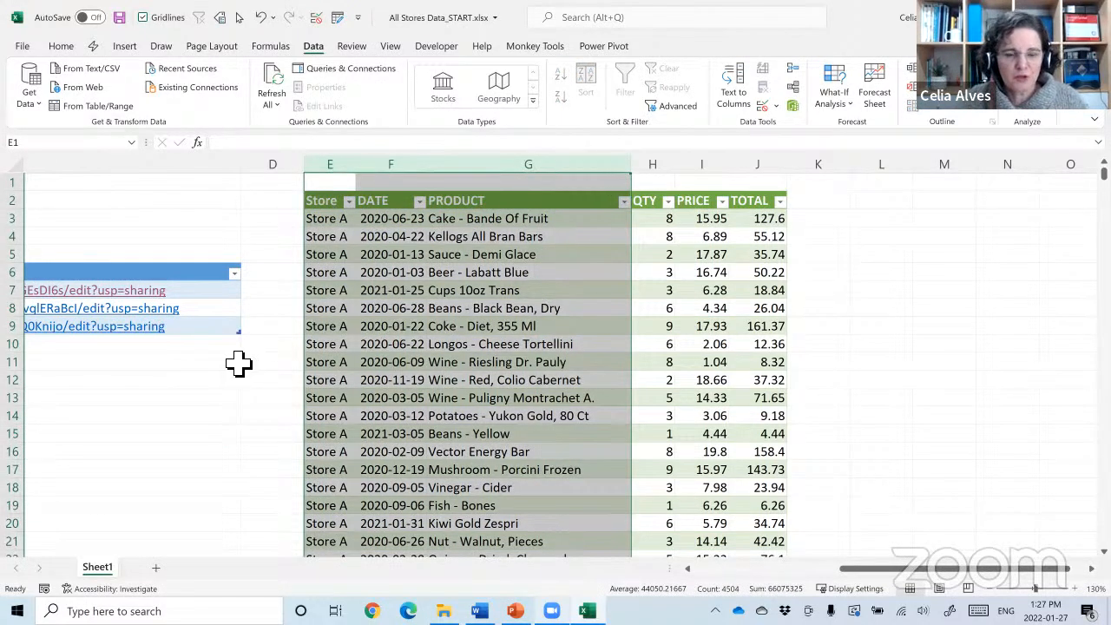
click(206, 363)
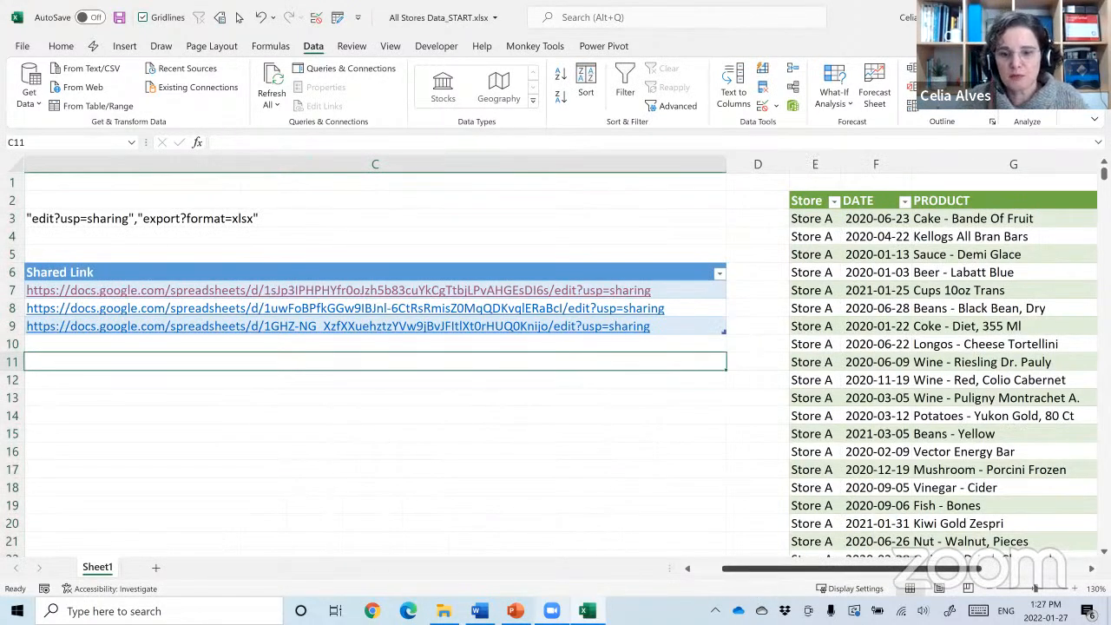
drag(747, 568, 713, 568)
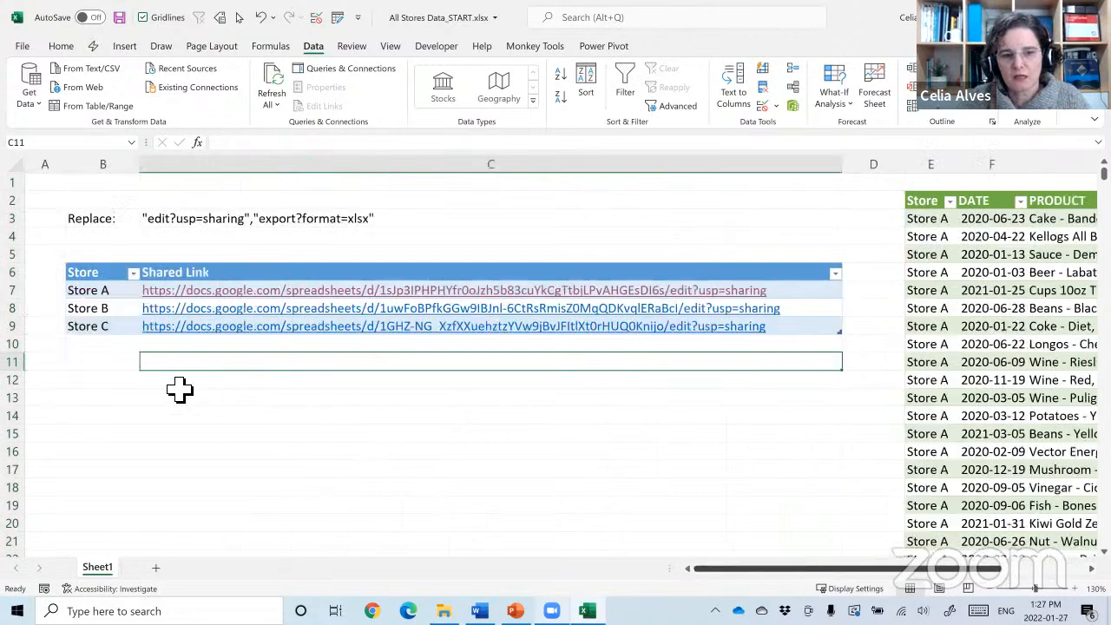
click(121, 382)
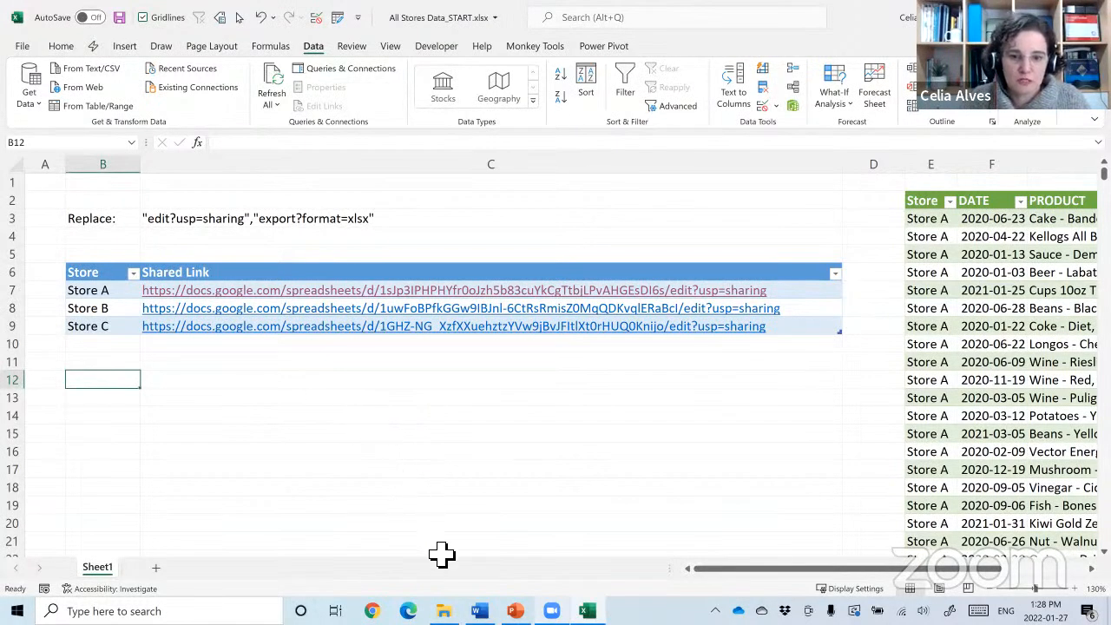
click(515, 611)
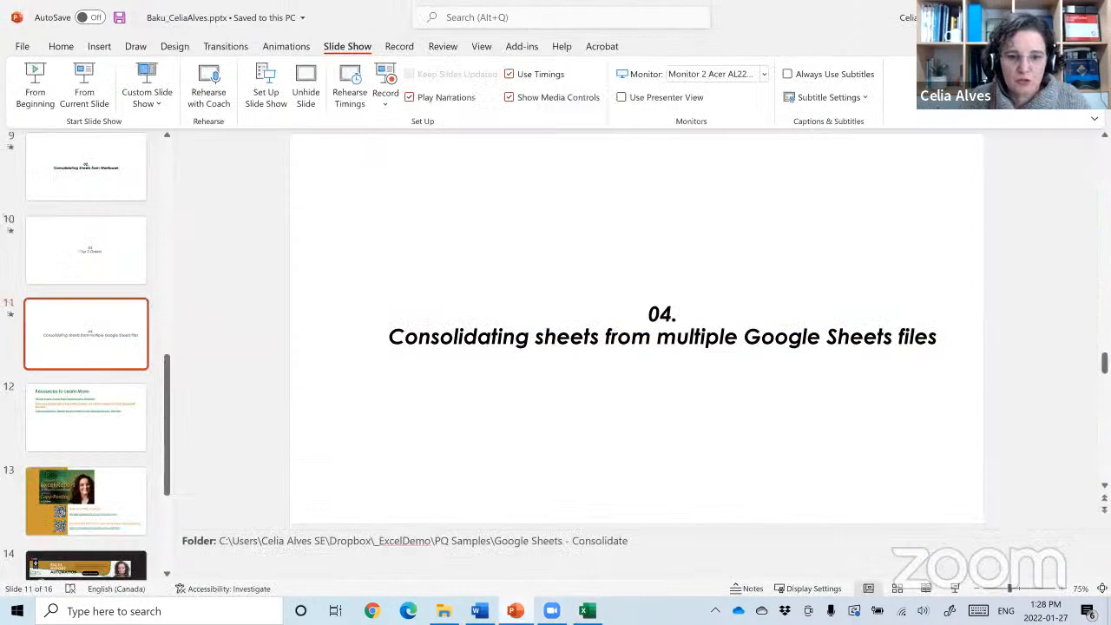
key(alt+Tab)
click(477, 611)
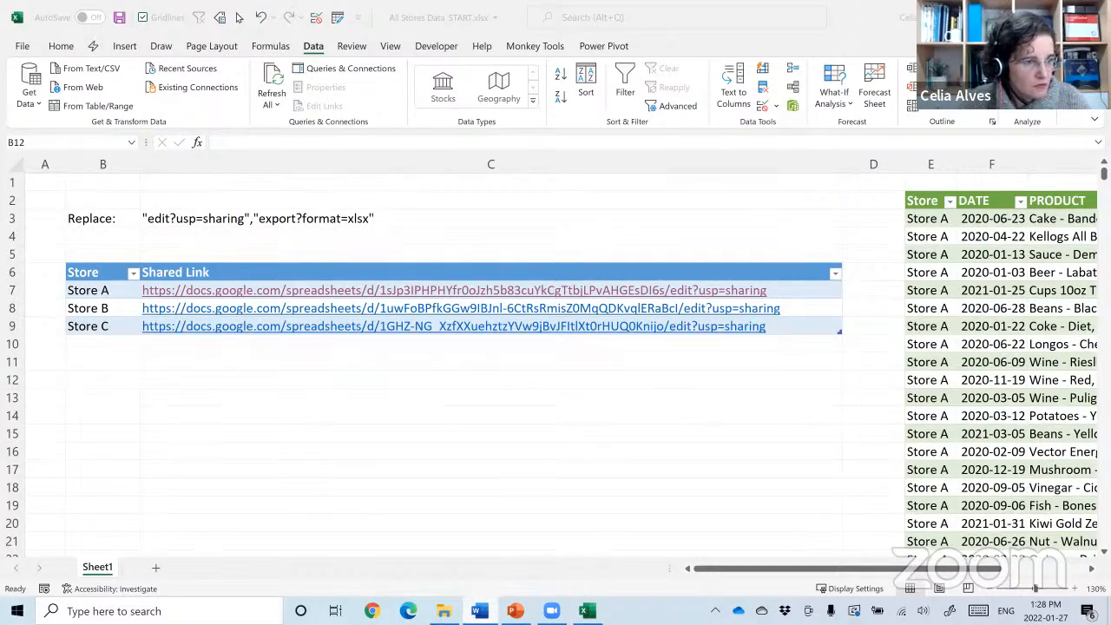
key(alt+Tab)
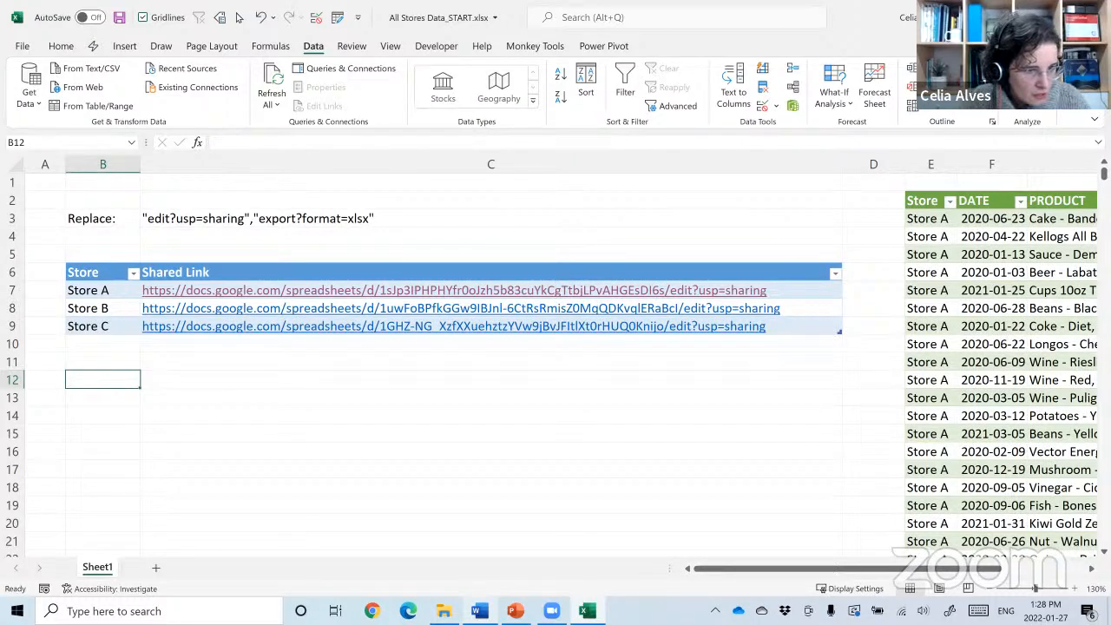
key(alt+Tab)
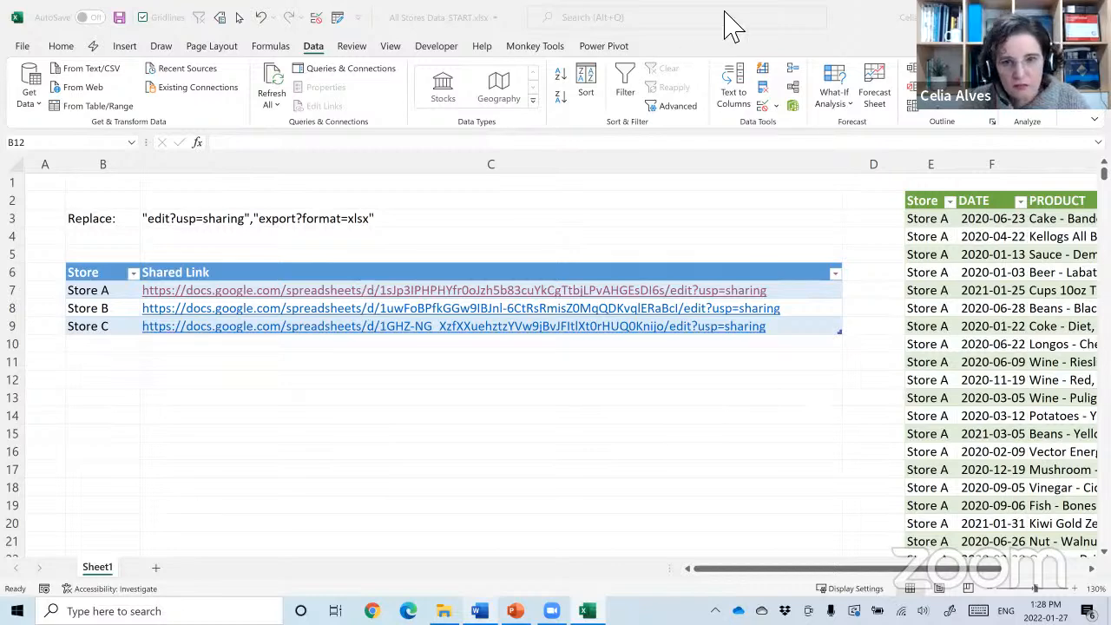
click(849, 40)
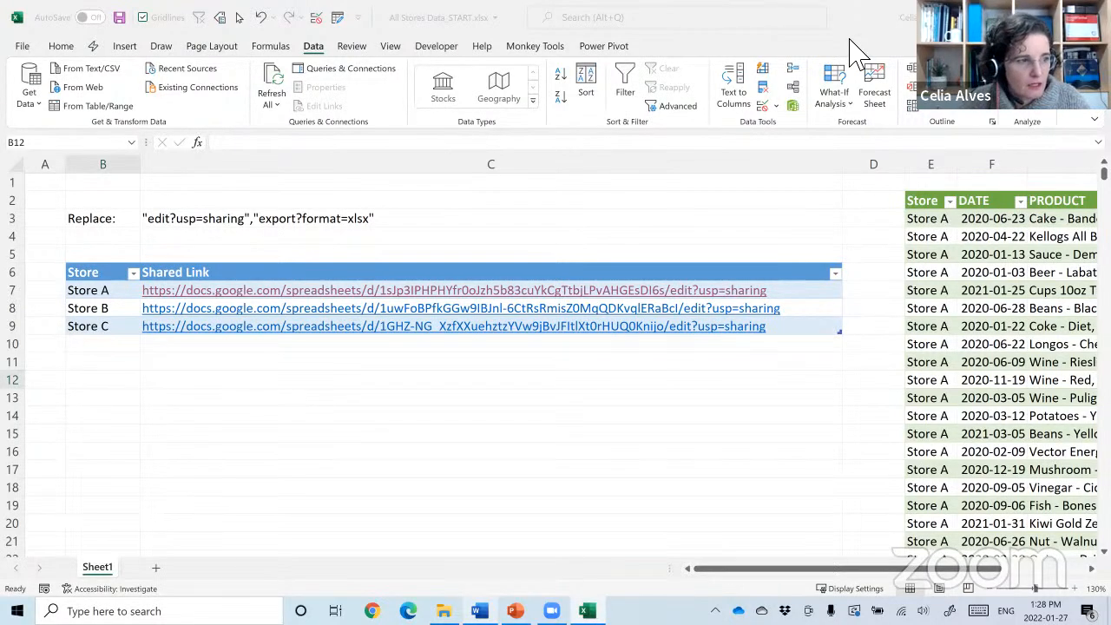
Switch to PowerPoint, start the slide show on the Primary Monitor from the current slide, and advance to "Resources to Learn More".
click(1027, 17)
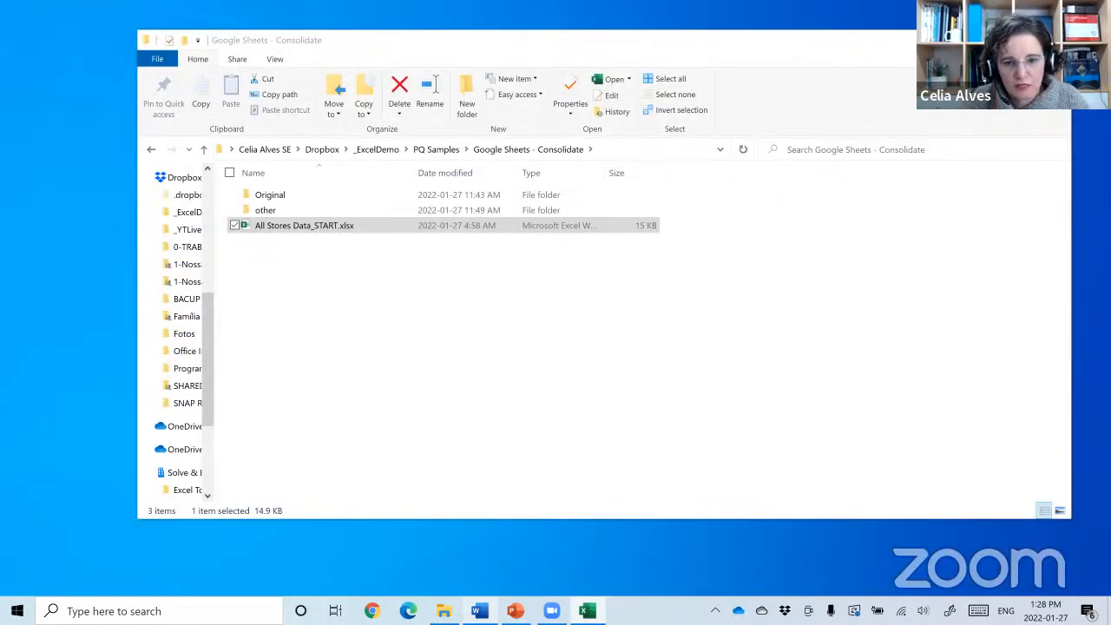
click(516, 611)
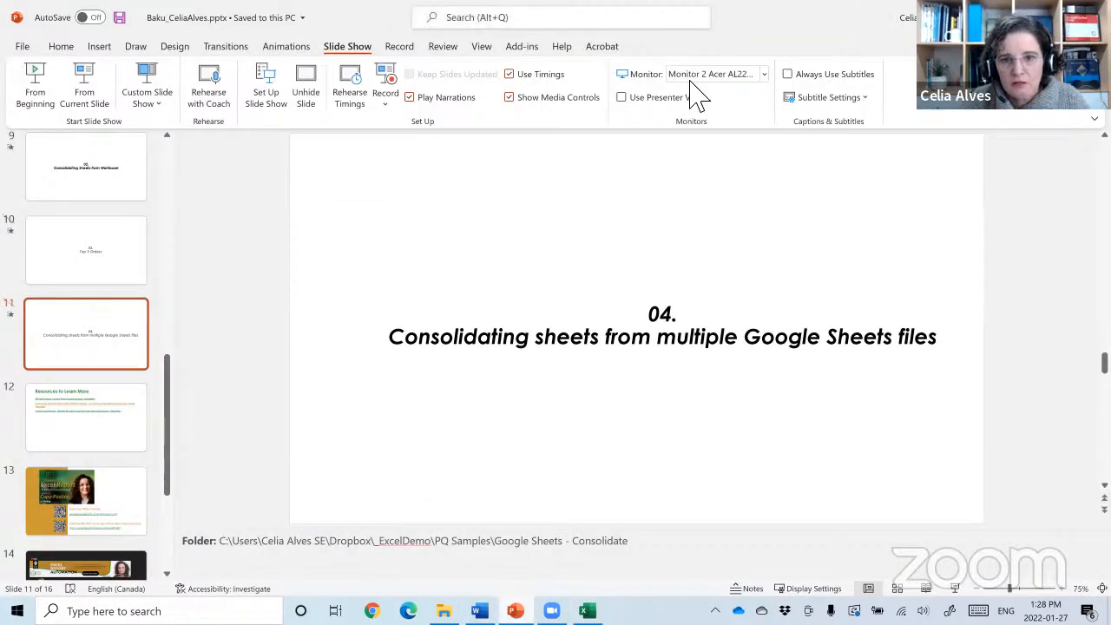
click(764, 74)
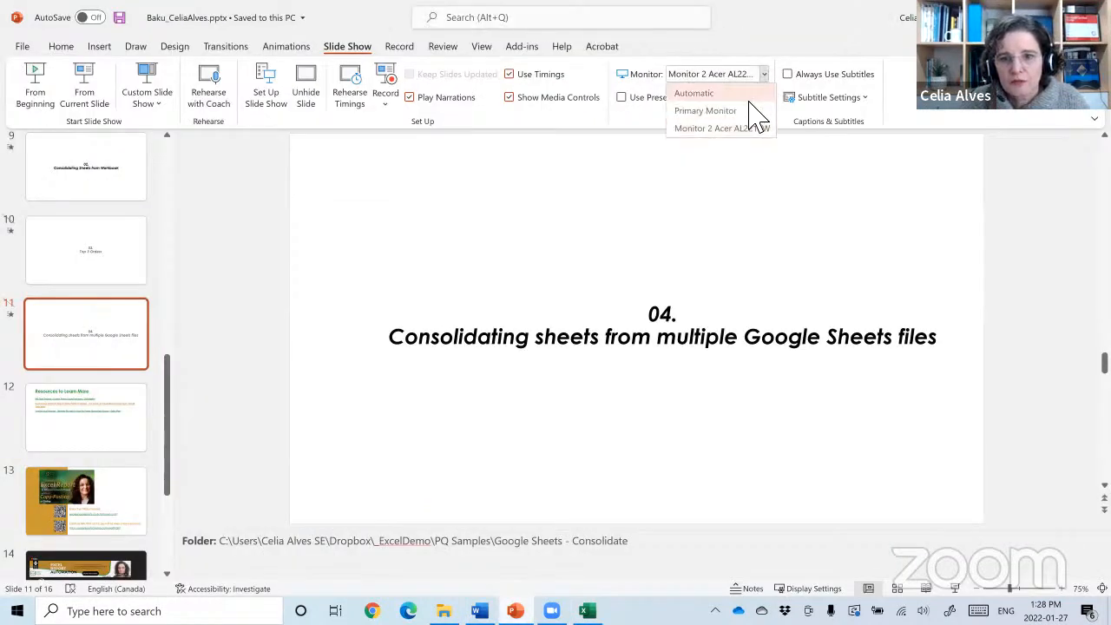
click(751, 112)
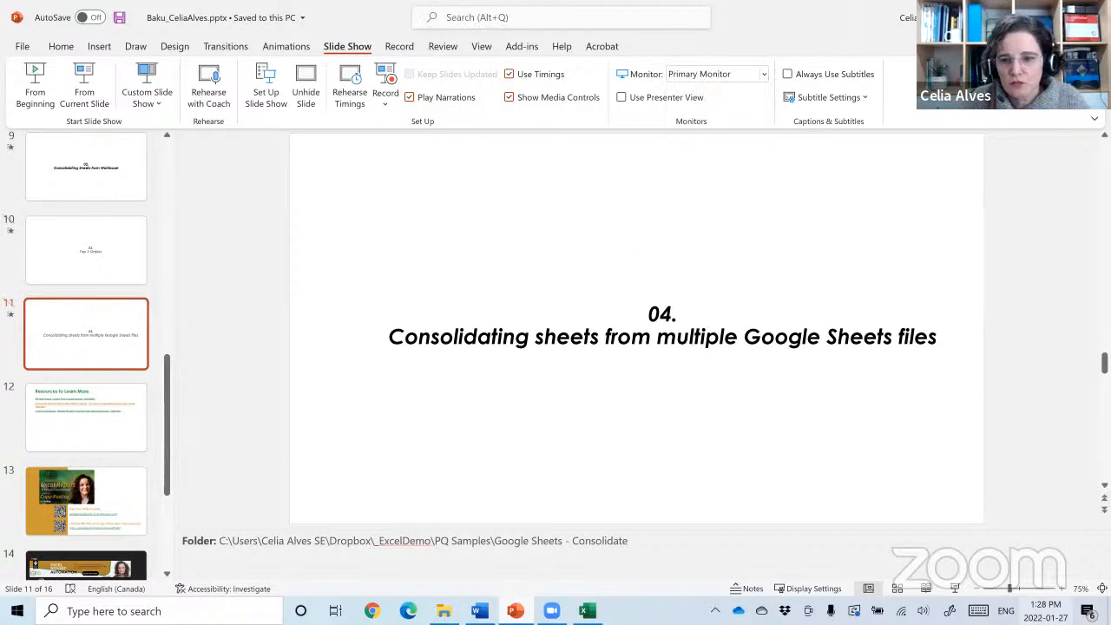
key(shift+F5)
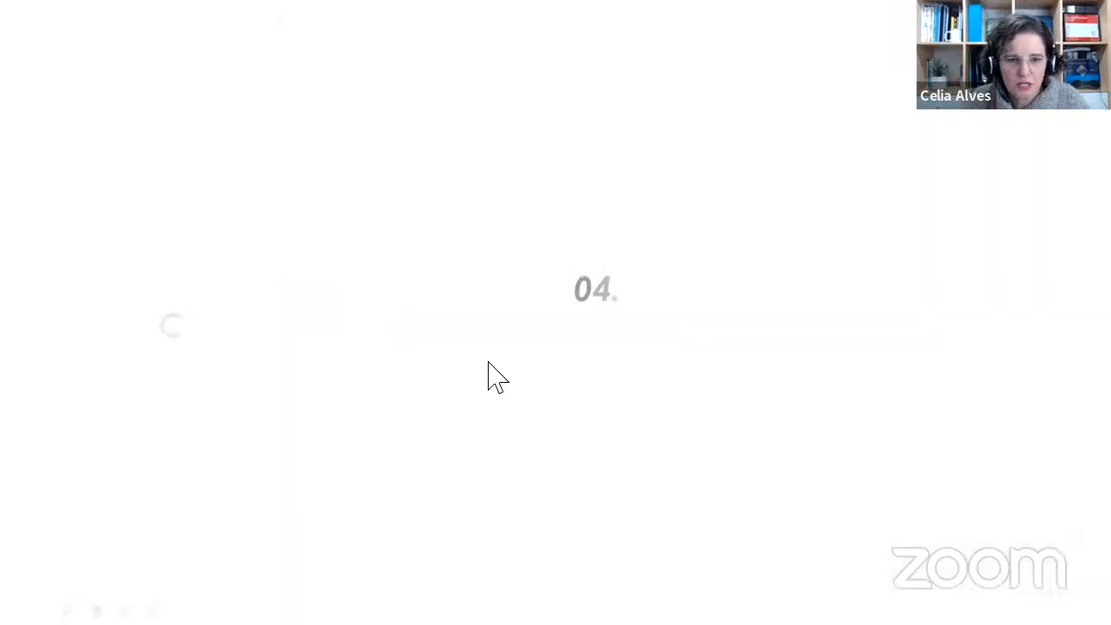
click(380, 448)
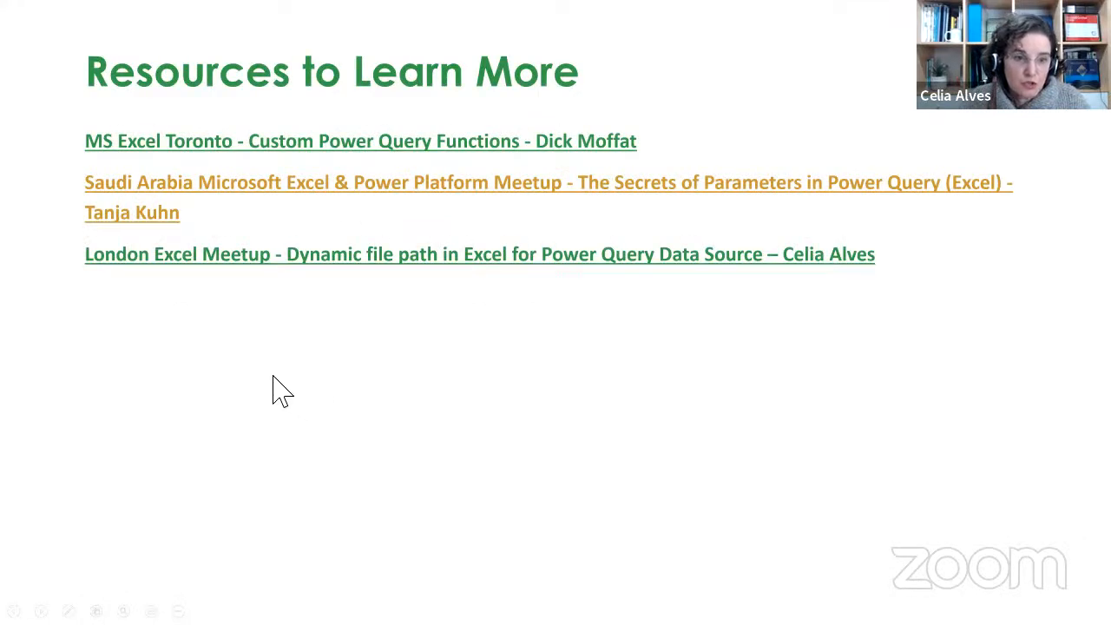